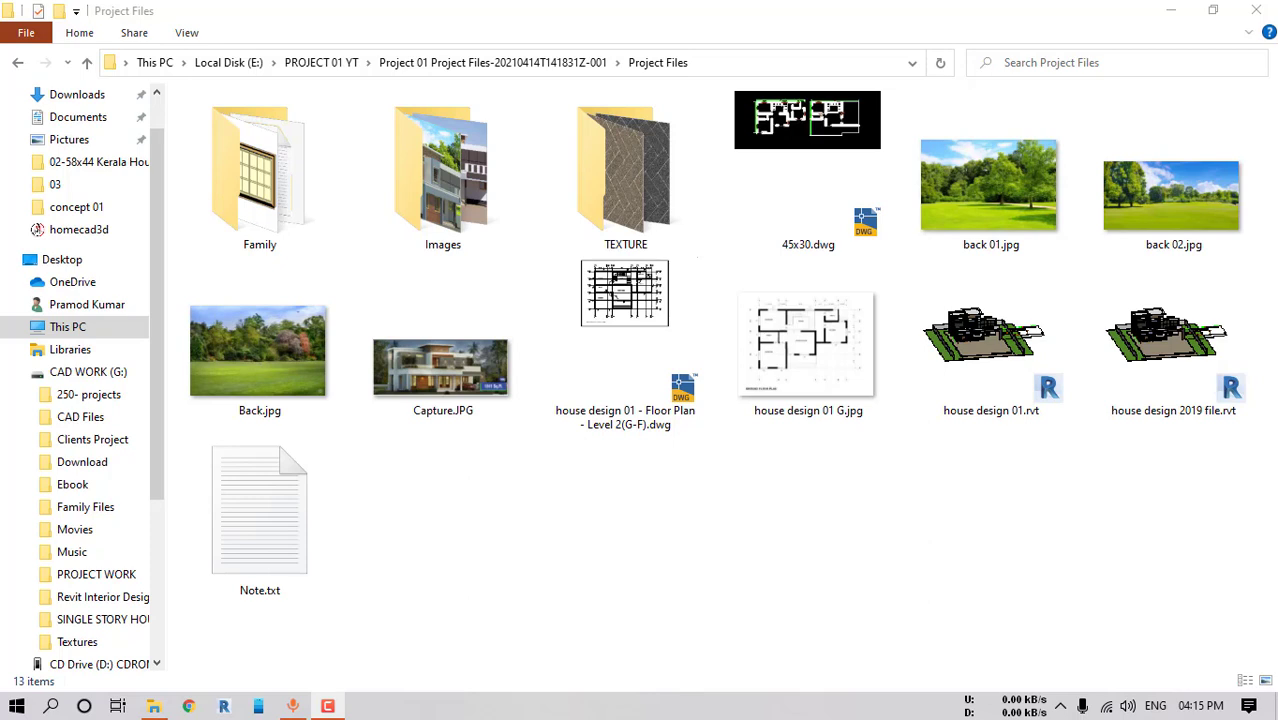
Open the project file house design 2019 file.rvt in Revit and upgrade the model to Revit 2019
left_click(1120, 410)
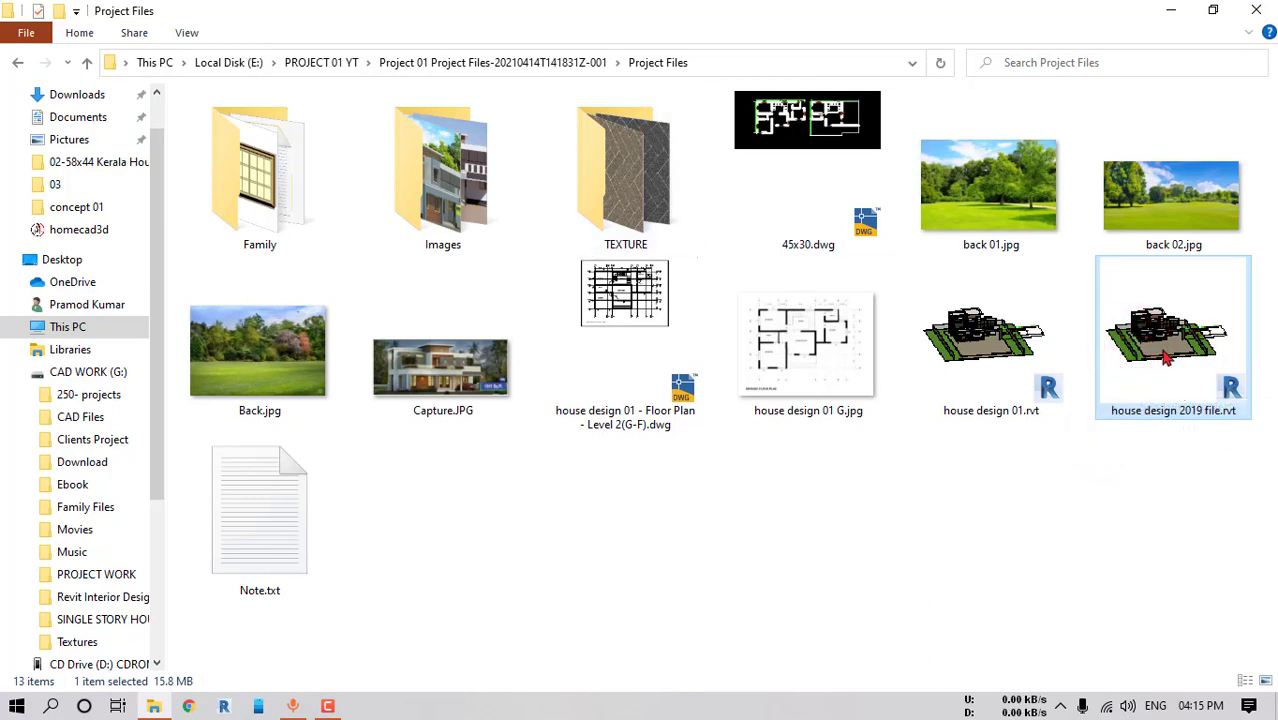
left_click(984, 405)
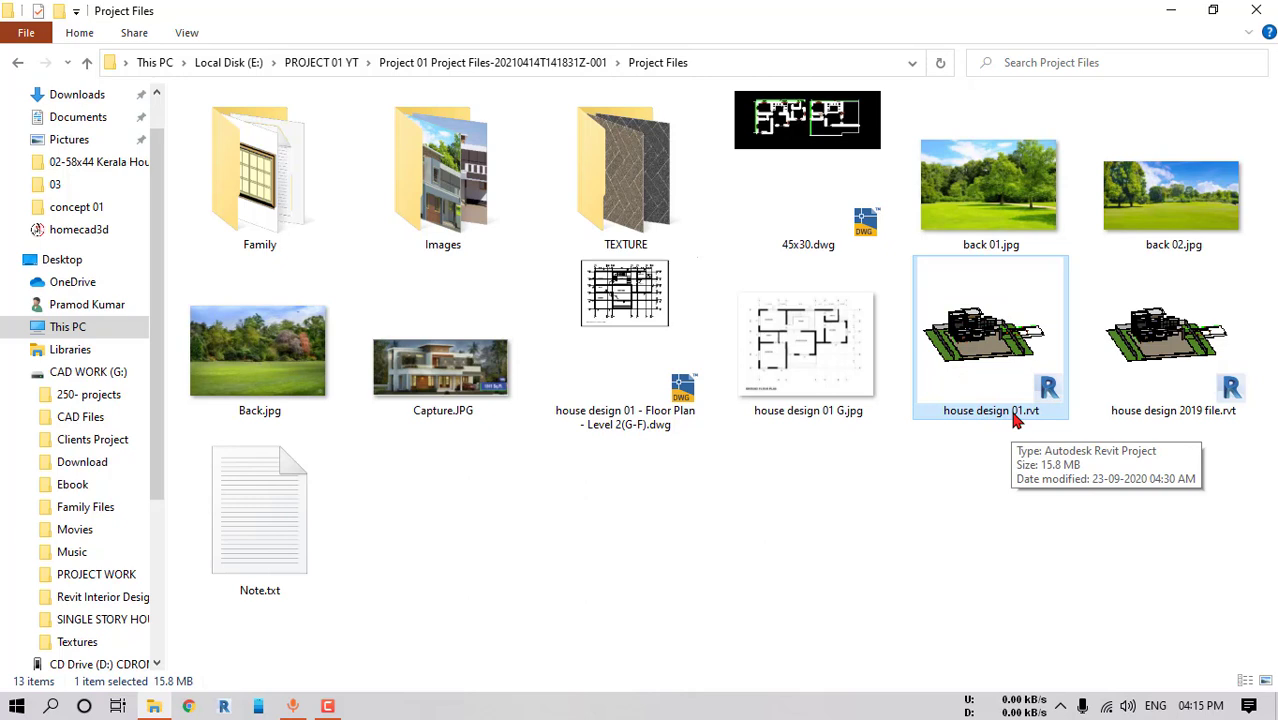
left_click(1155, 338)
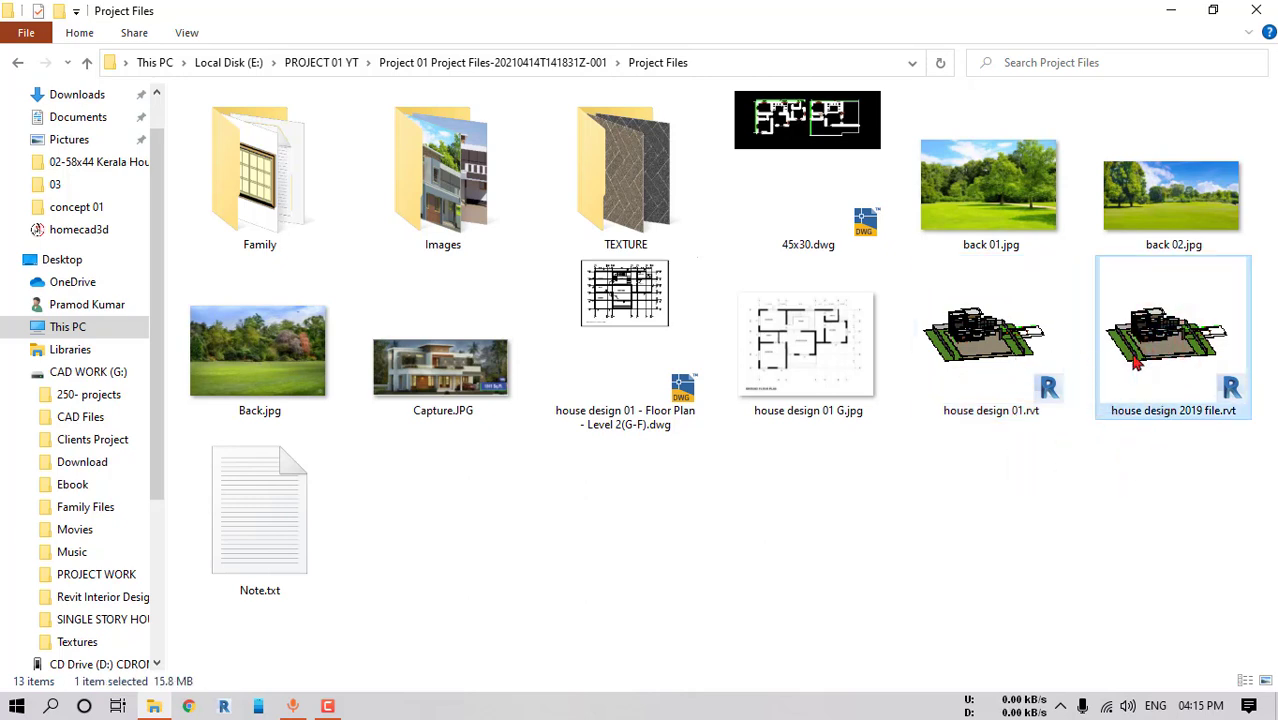
mouse_move(1124, 406)
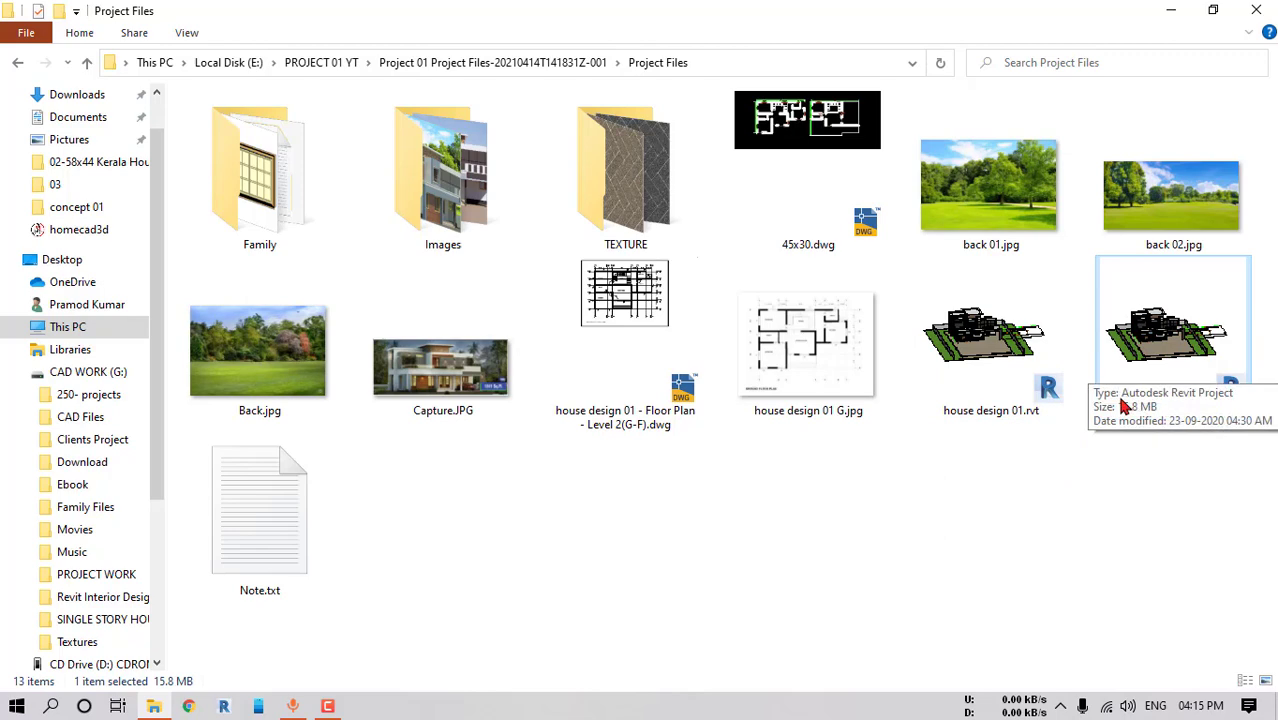
left_click(1162, 348)
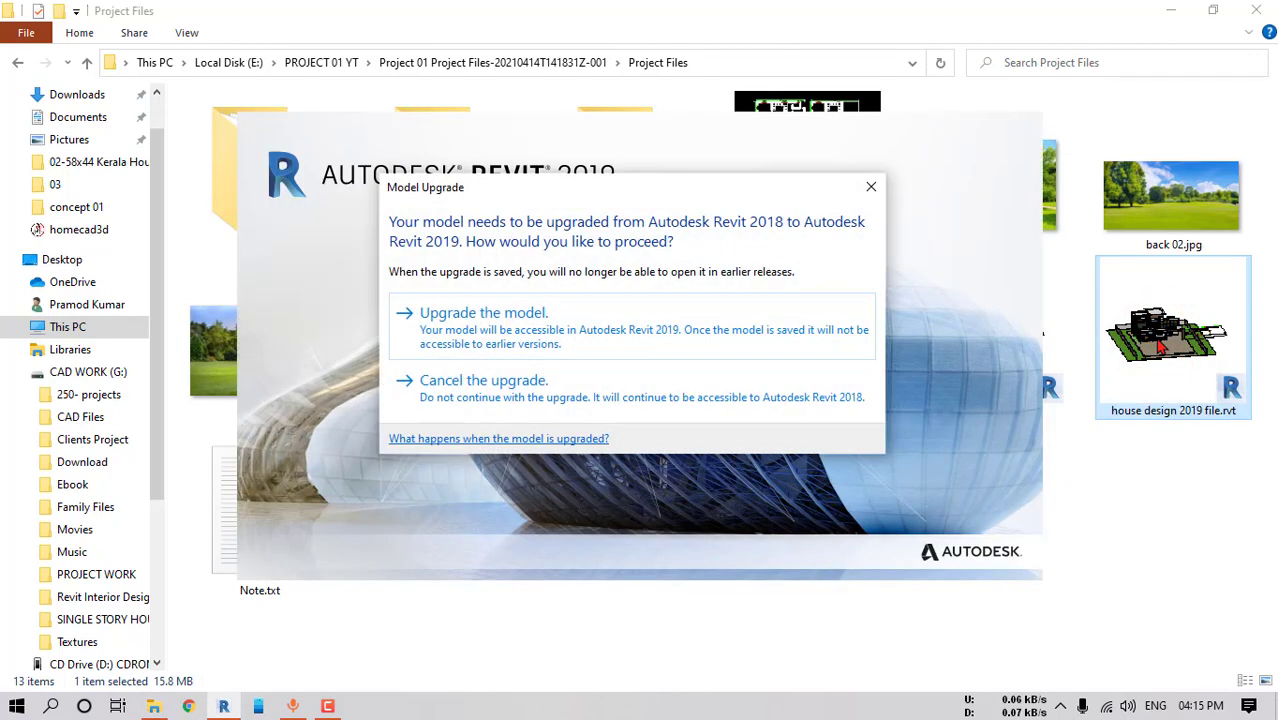
left_click(563, 332)
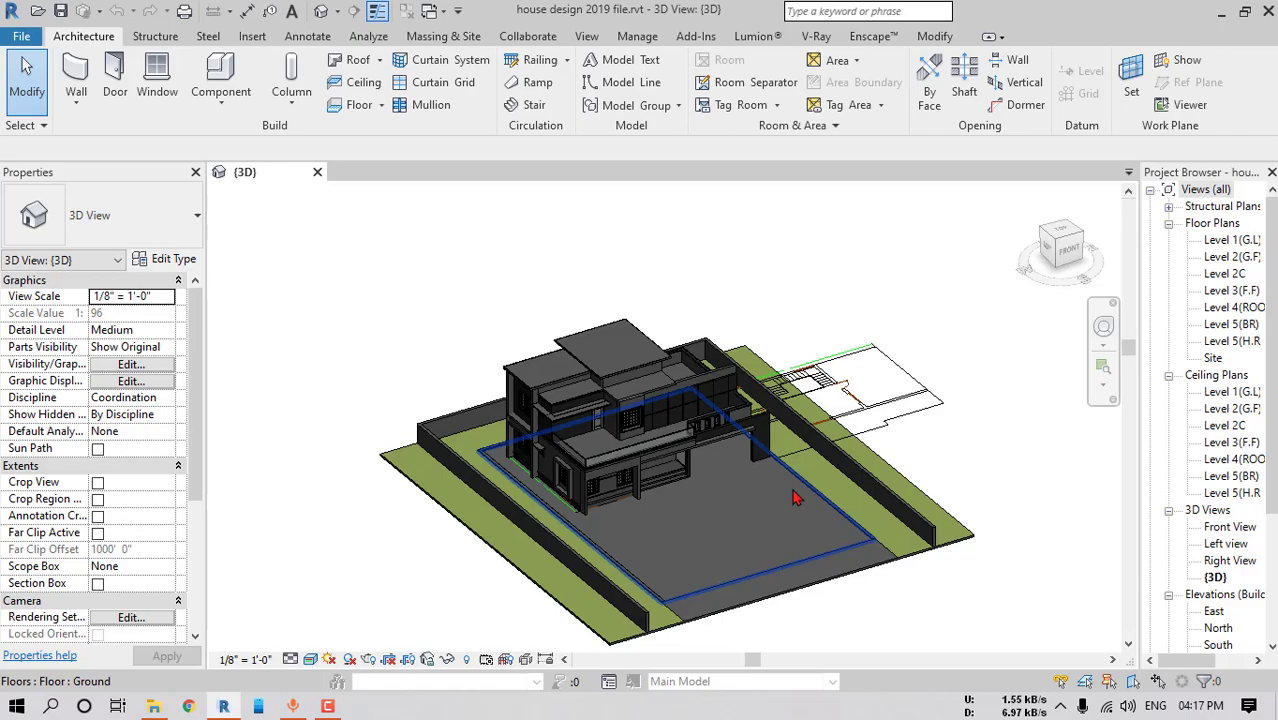
Examine the surfaces of the house and its grounds in the 3D view
middle_click_drag(876, 491, 351, 448, "shift")
scroll(742, 457, "up", 3)
scroll(568, 470, "up", 5)
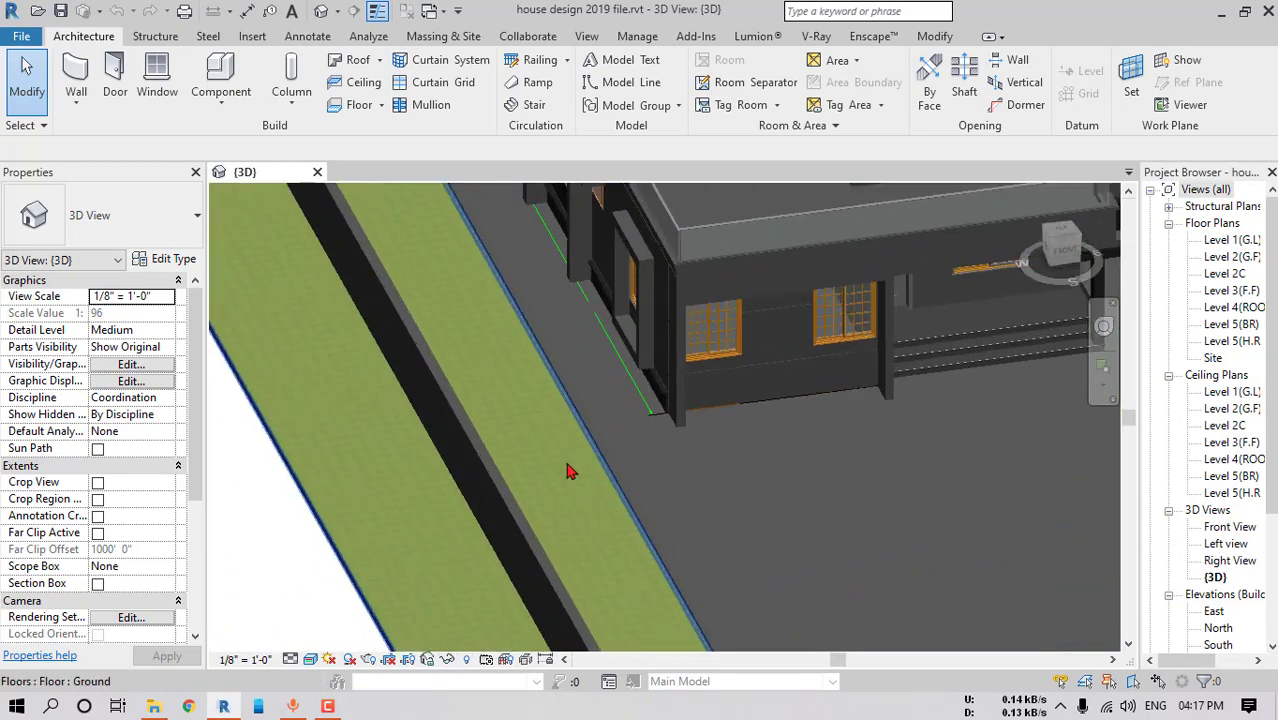
scroll(558, 480, "down", 5)
middle_click_drag(482, 505, 718, 490, "shift")
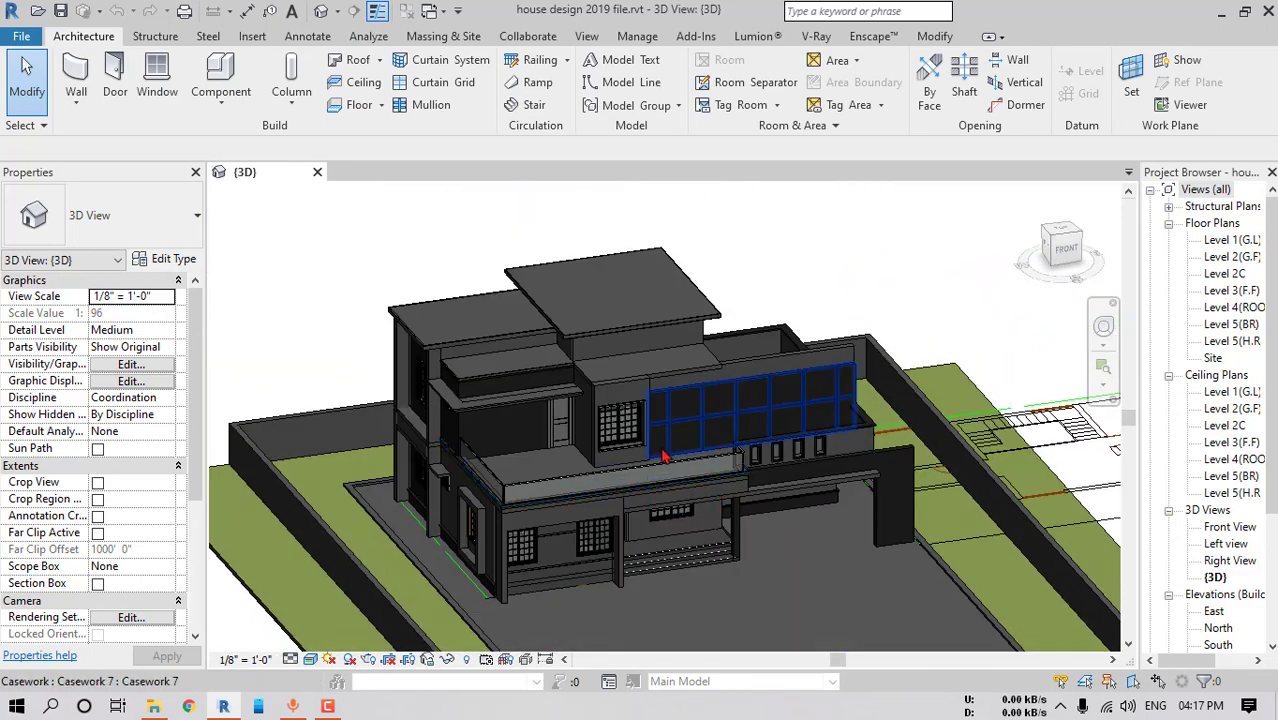
Switch to File Explorer, view the images in the TEXTURE folder, and check the path of the Project Files folder
left_click(155, 706)
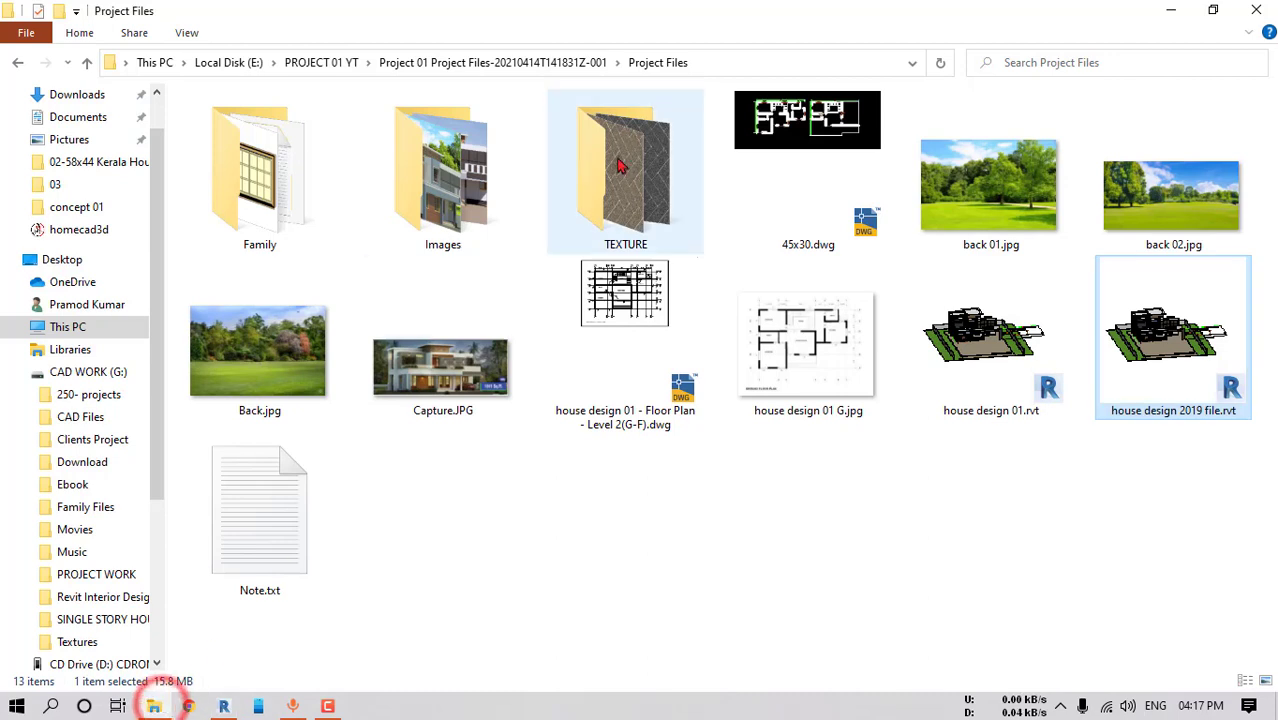
left_click(655, 160)
double_click(632, 207)
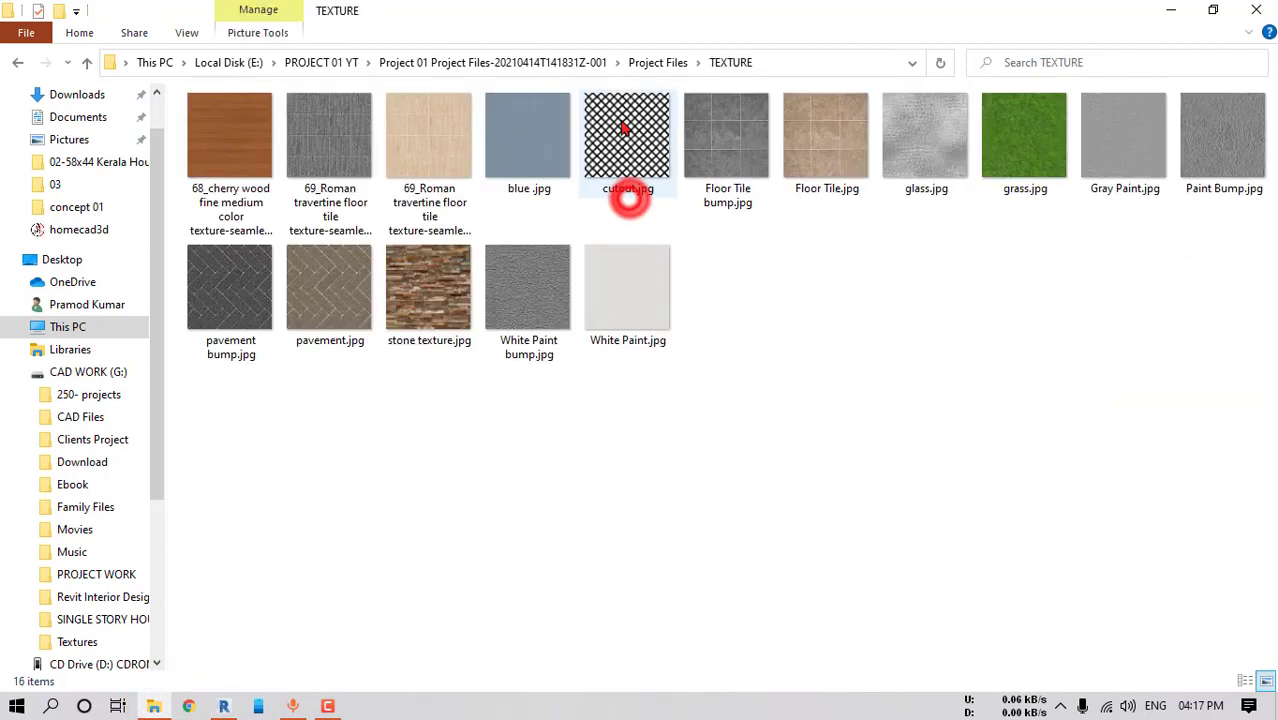
left_click(655, 64)
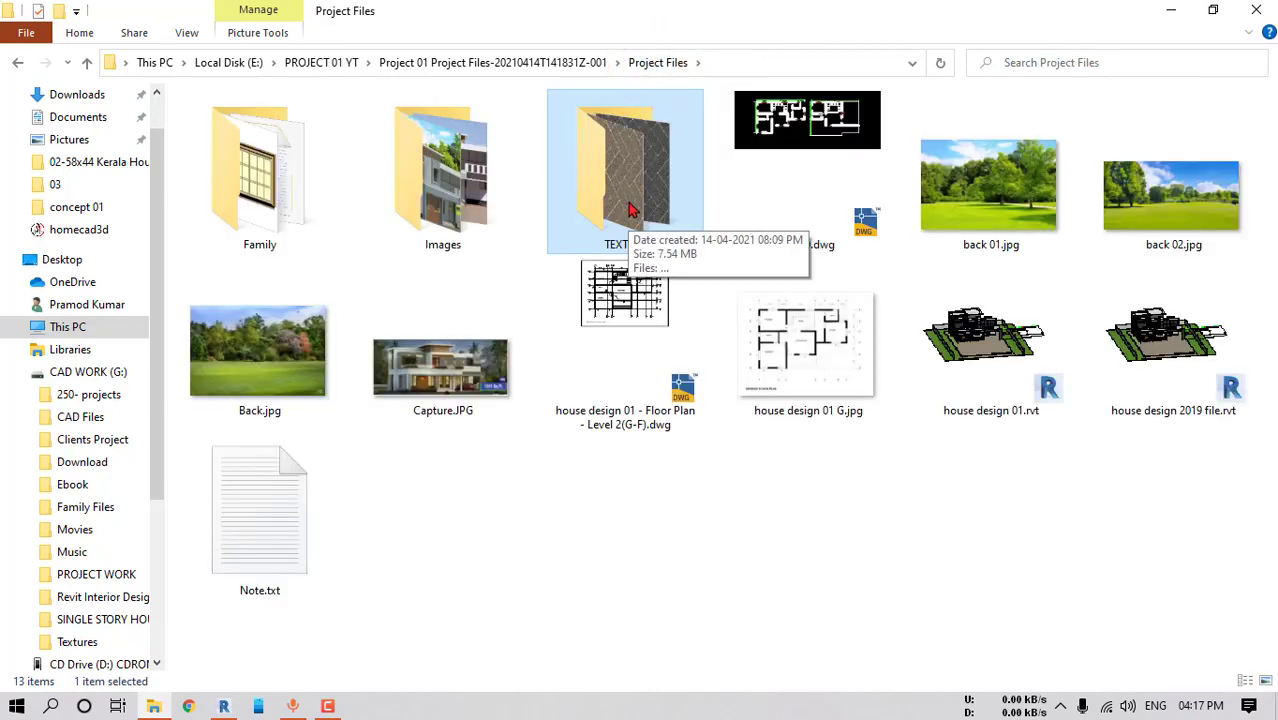
left_click(736, 62)
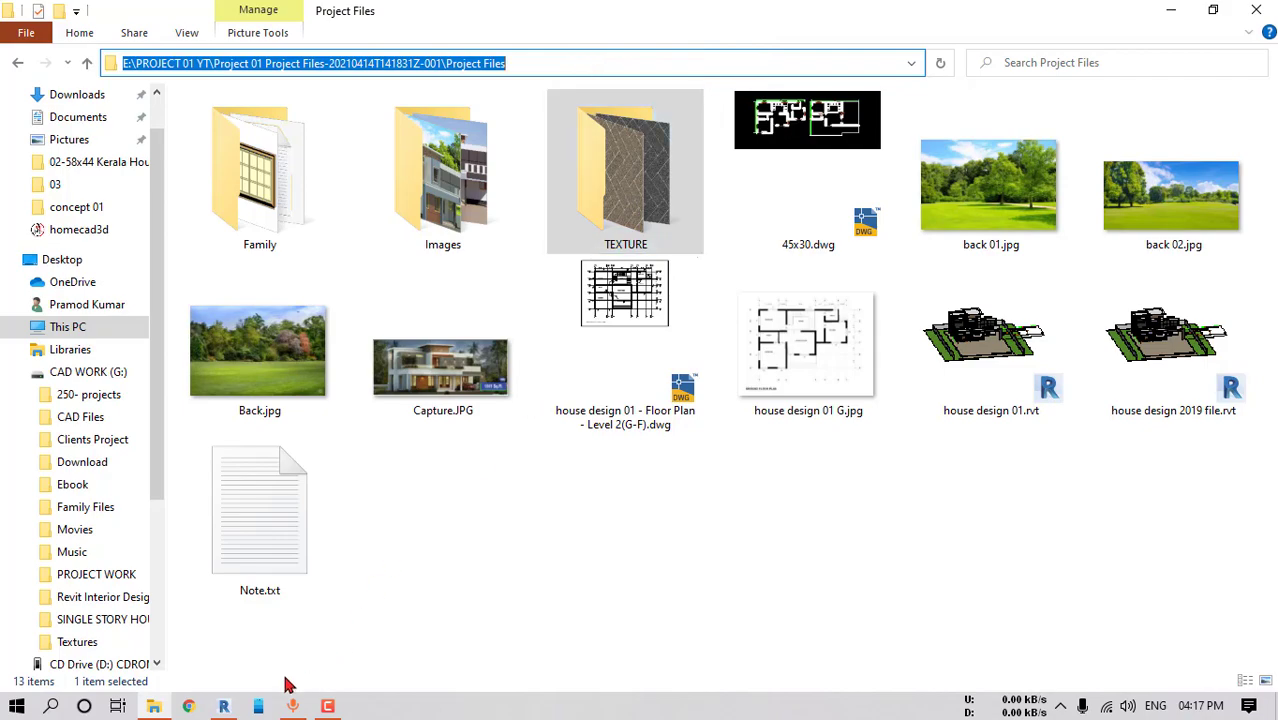
Return to Revit and add a new entry to the additional render appearance paths, starting to browse for its folder
left_click(230, 706)
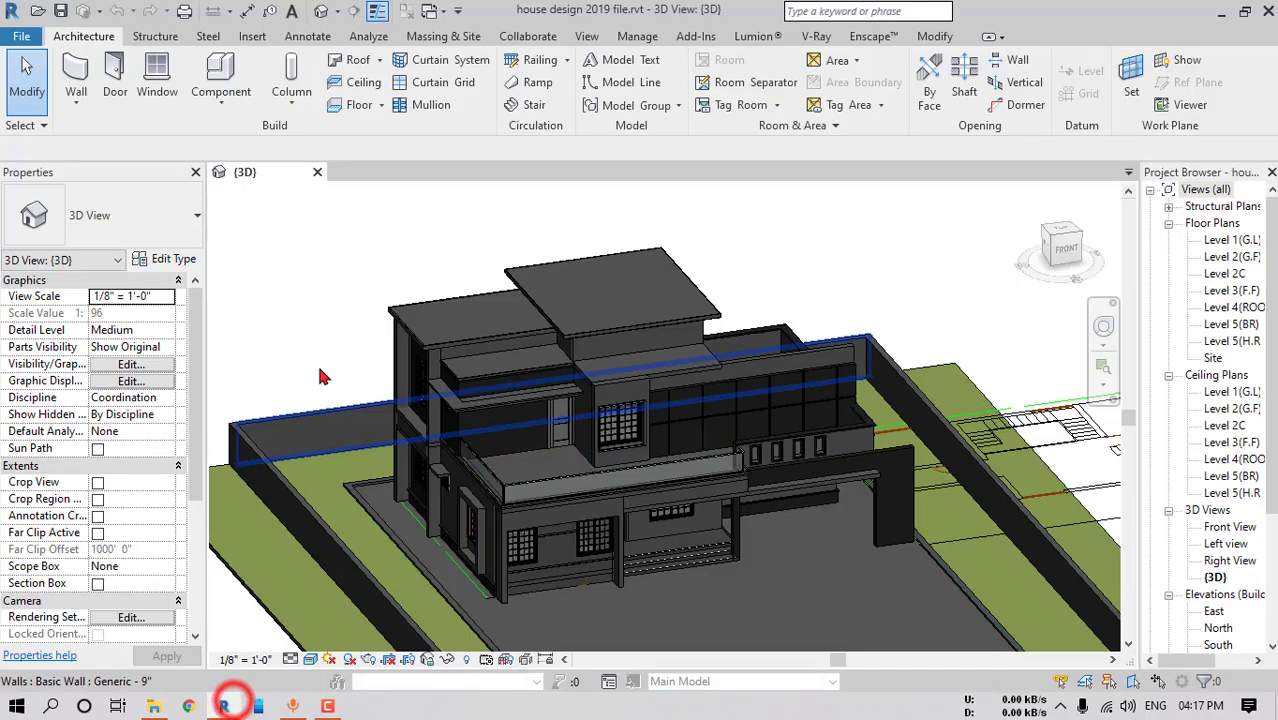
left_click(22, 45)
left_click(290, 461)
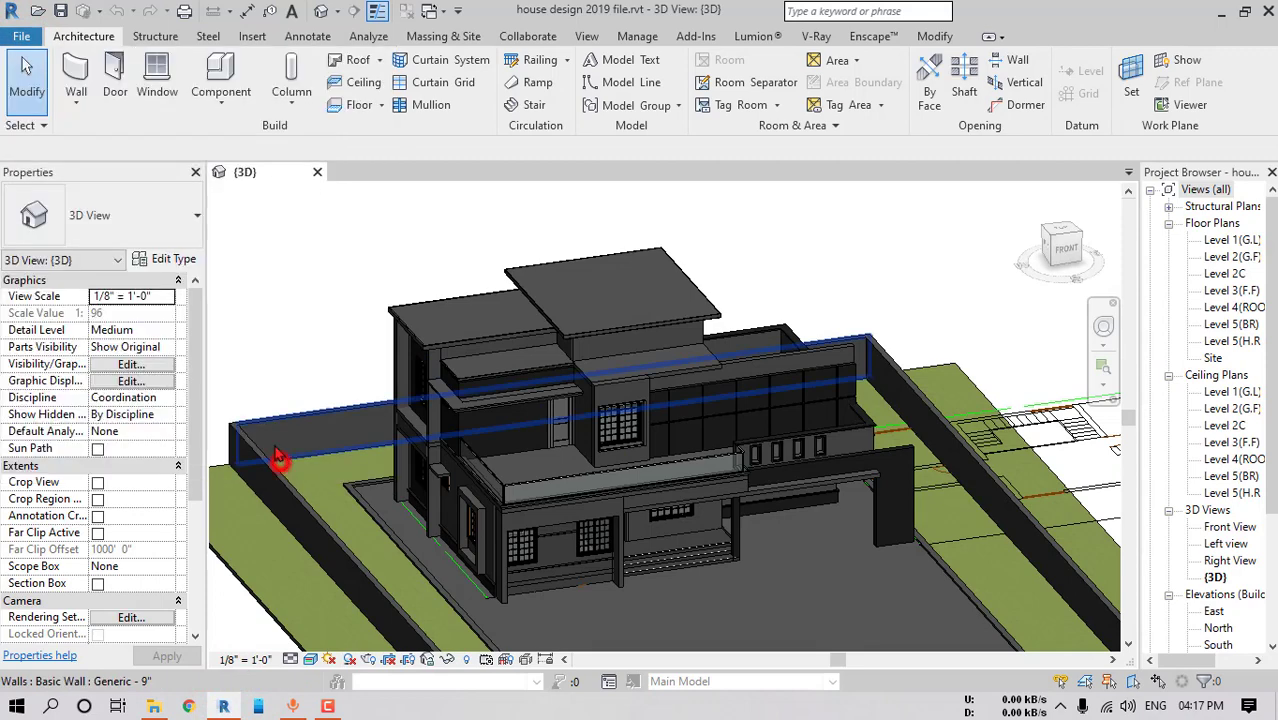
left_click(452, 191)
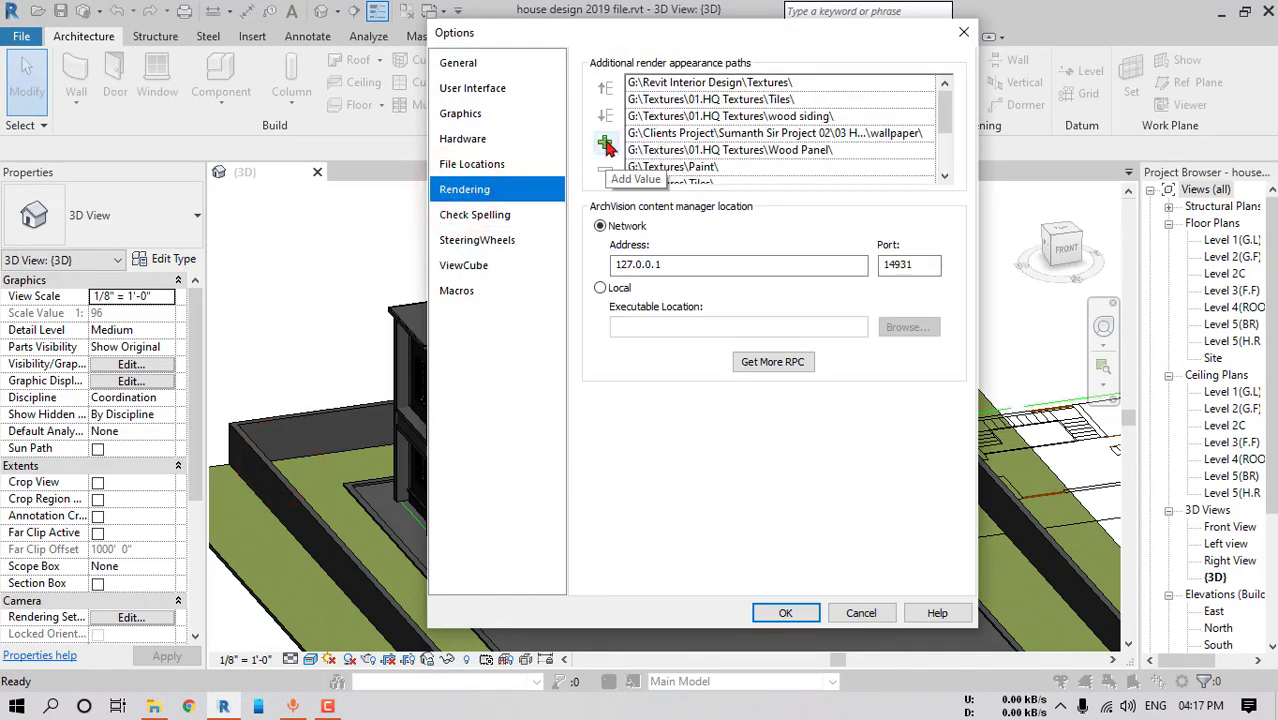
left_click(605, 145)
left_click(805, 166)
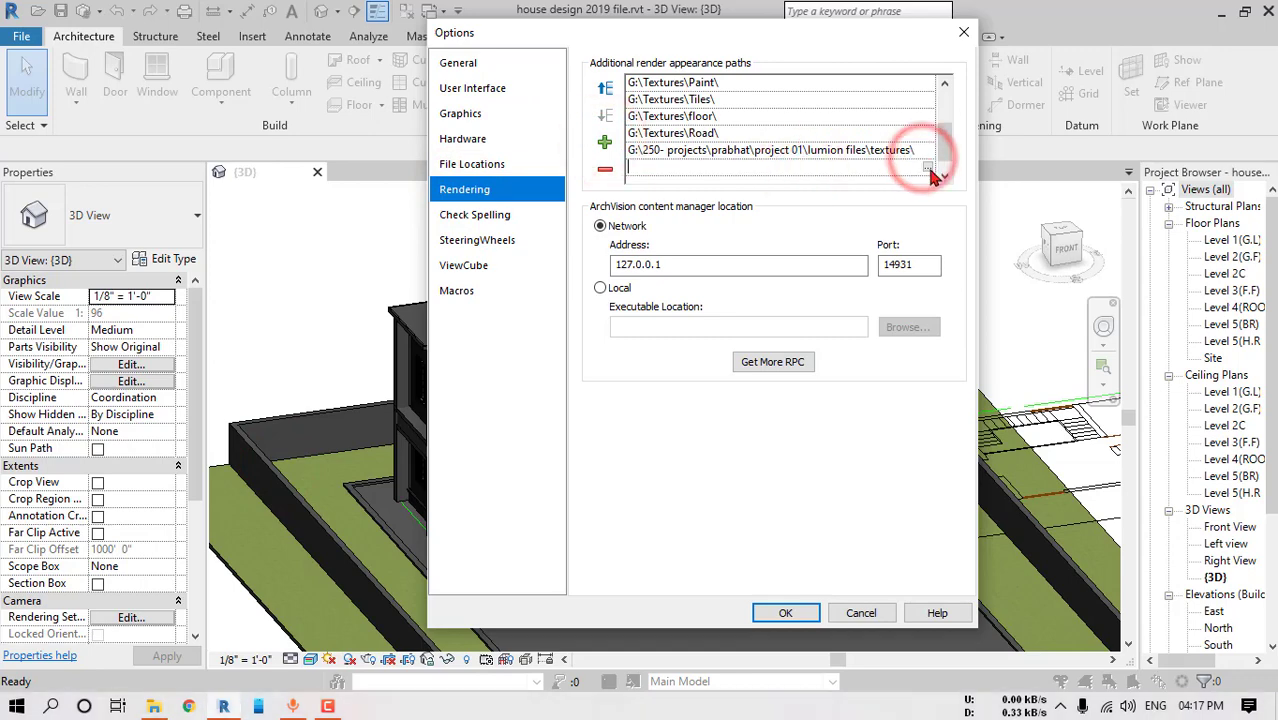
left_click(927, 165)
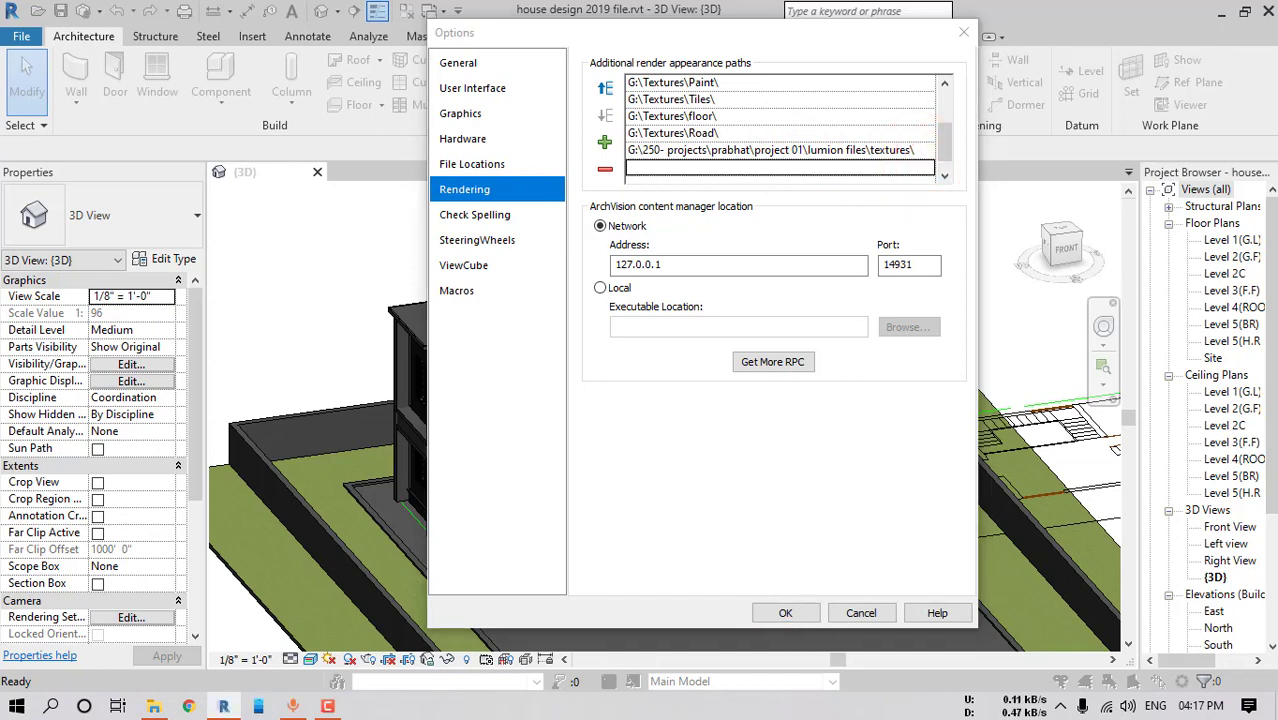
Set the new render appearance path to the TEXTURE folder inside Project Files on drive E and save the options
left_click(575, 103)
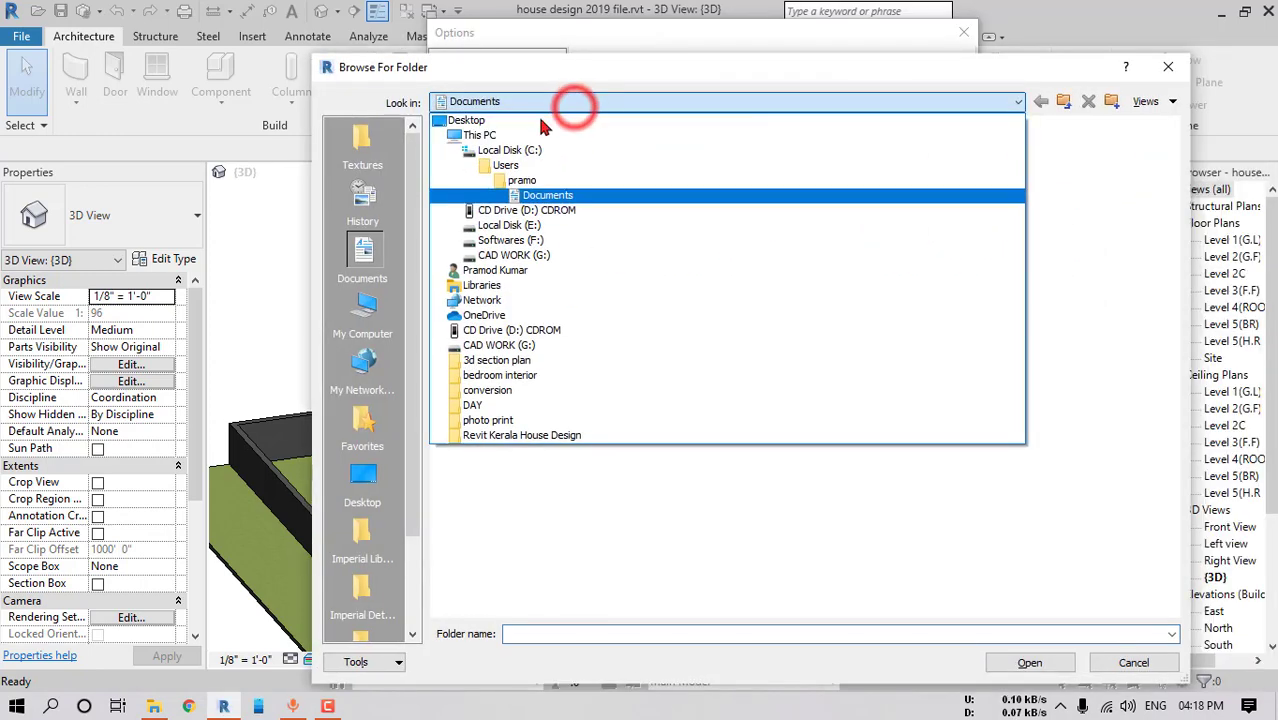
left_click(519, 226)
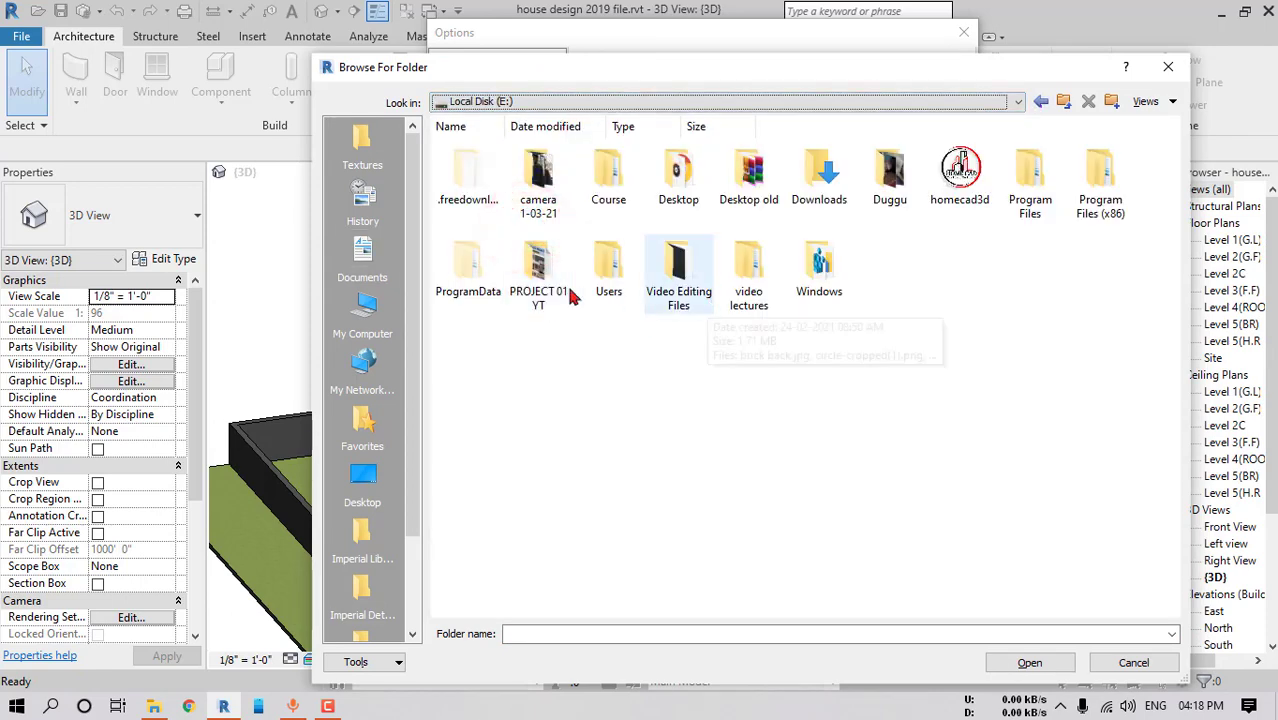
double_click(536, 268)
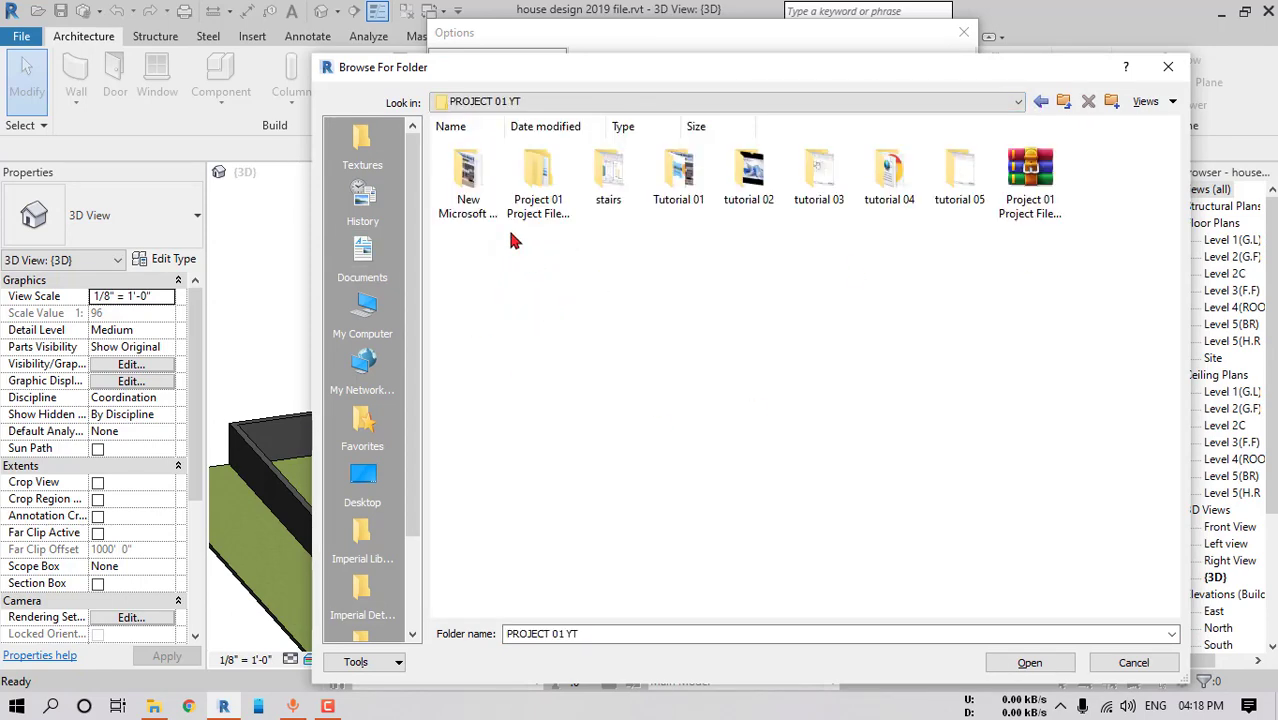
double_click(527, 188)
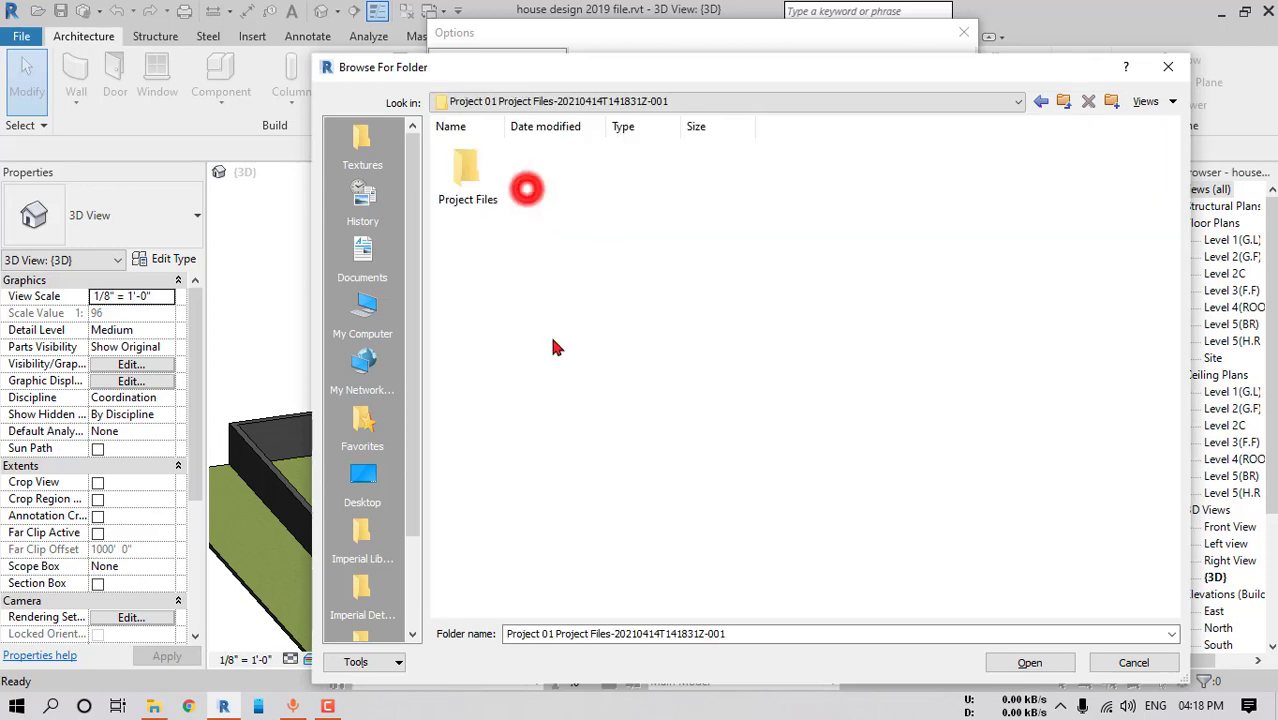
double_click(527, 185)
left_click(609, 175)
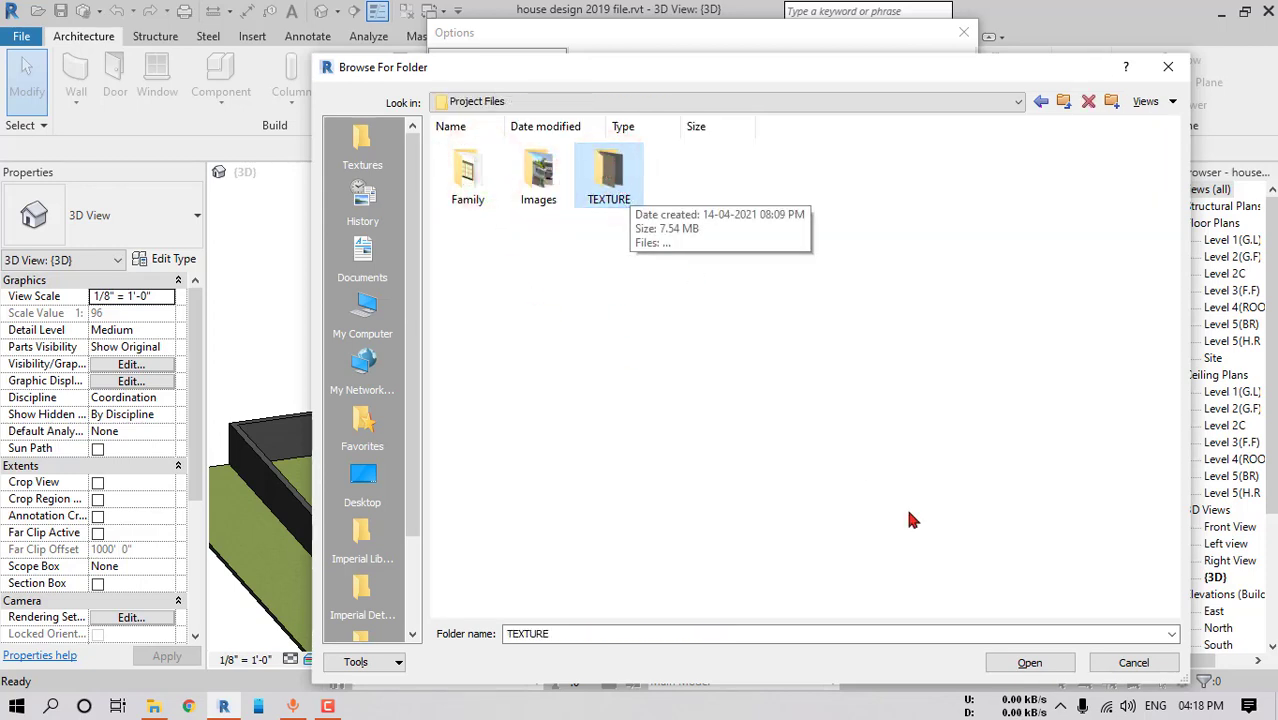
left_click(1029, 662)
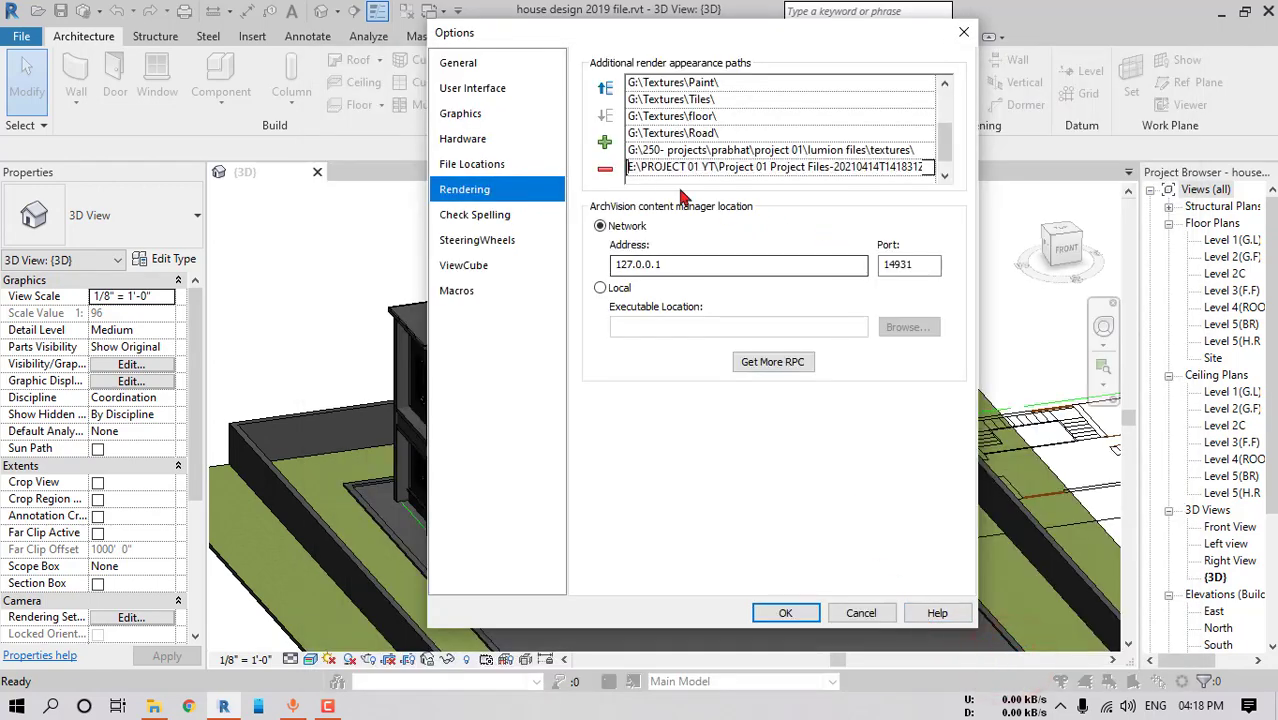
left_click(806, 615)
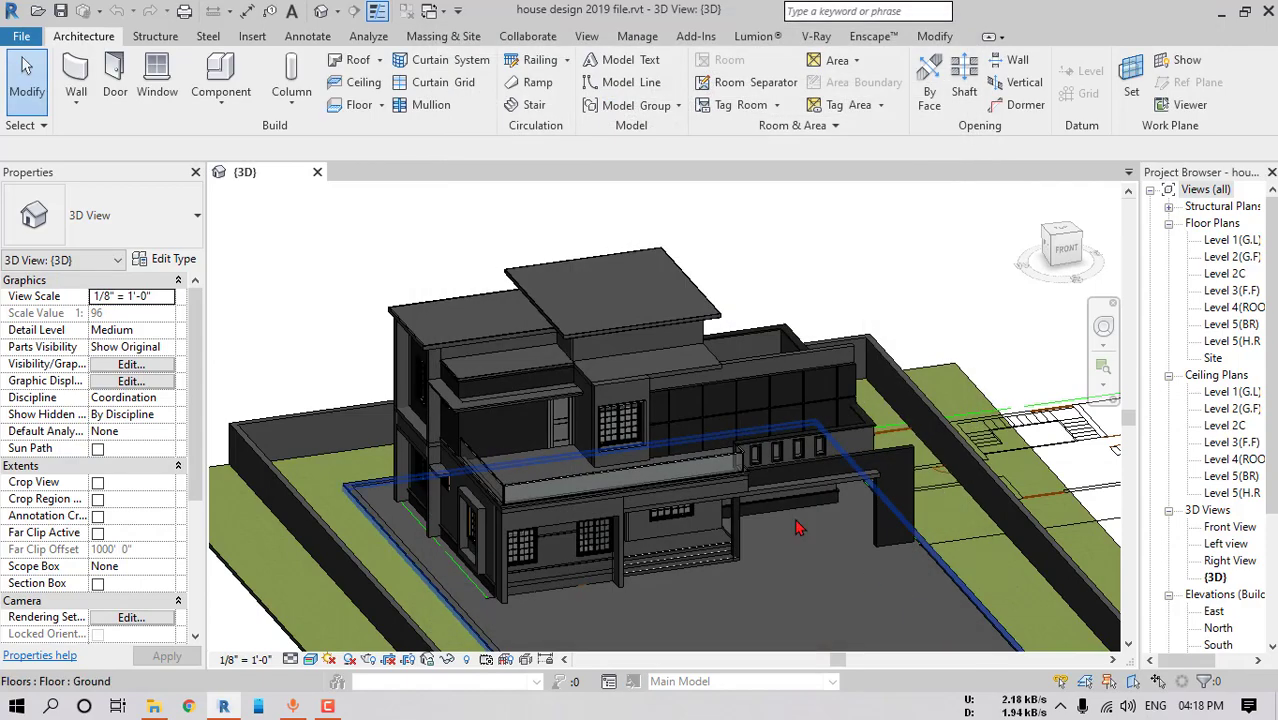
Open the project's materials and display the appearance settings of the 1.bluish material
middle_click_drag(797, 527, 875, 485, "shift")
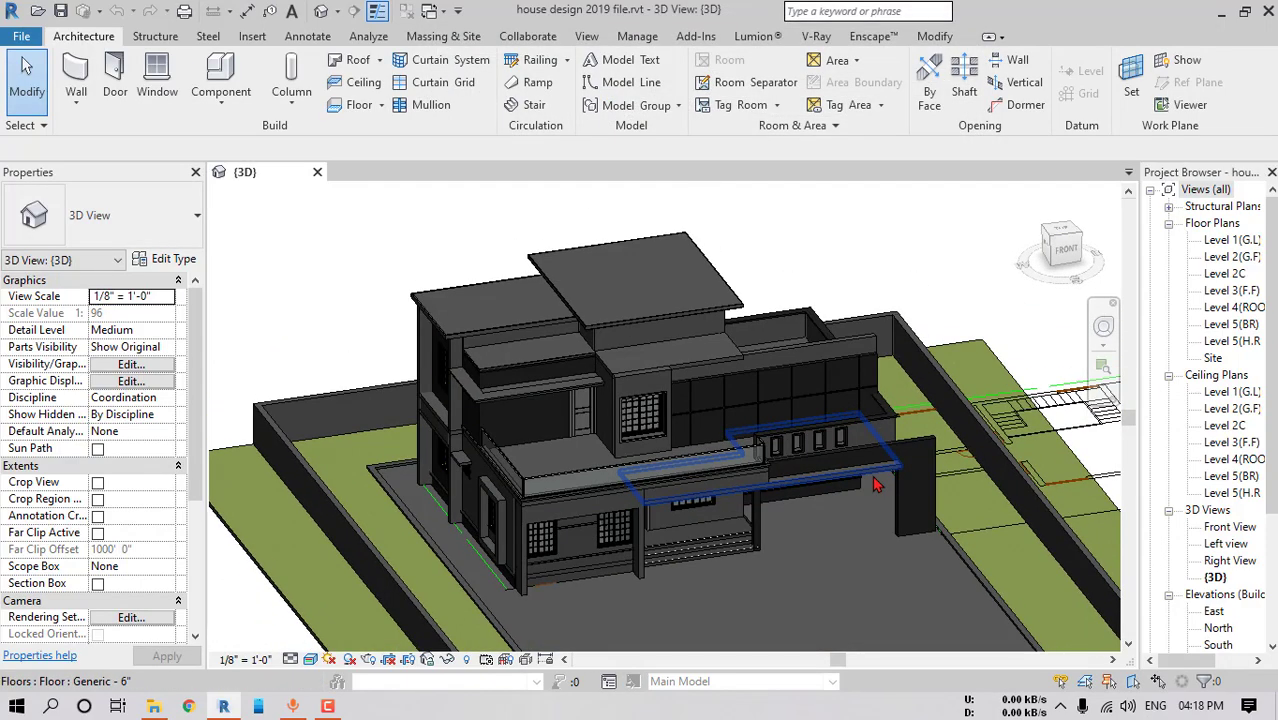
left_click(637, 36)
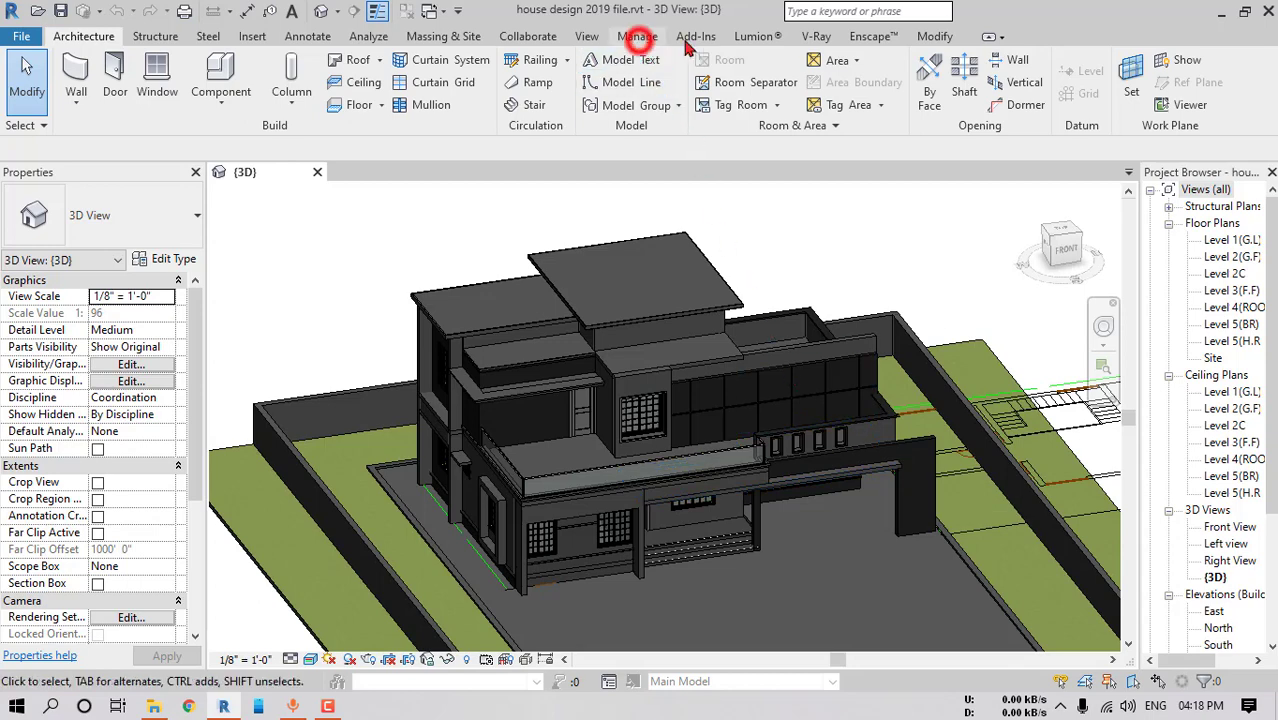
left_click(80, 75)
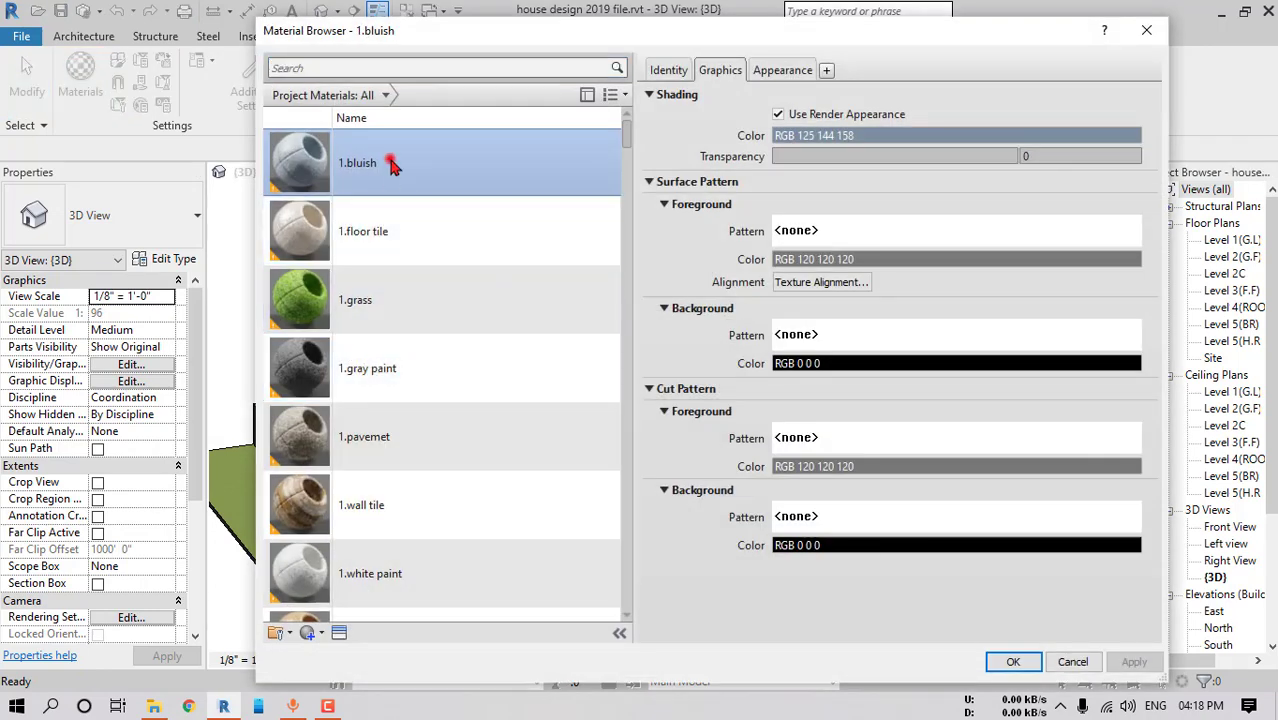
left_click(390, 157)
left_click(785, 70)
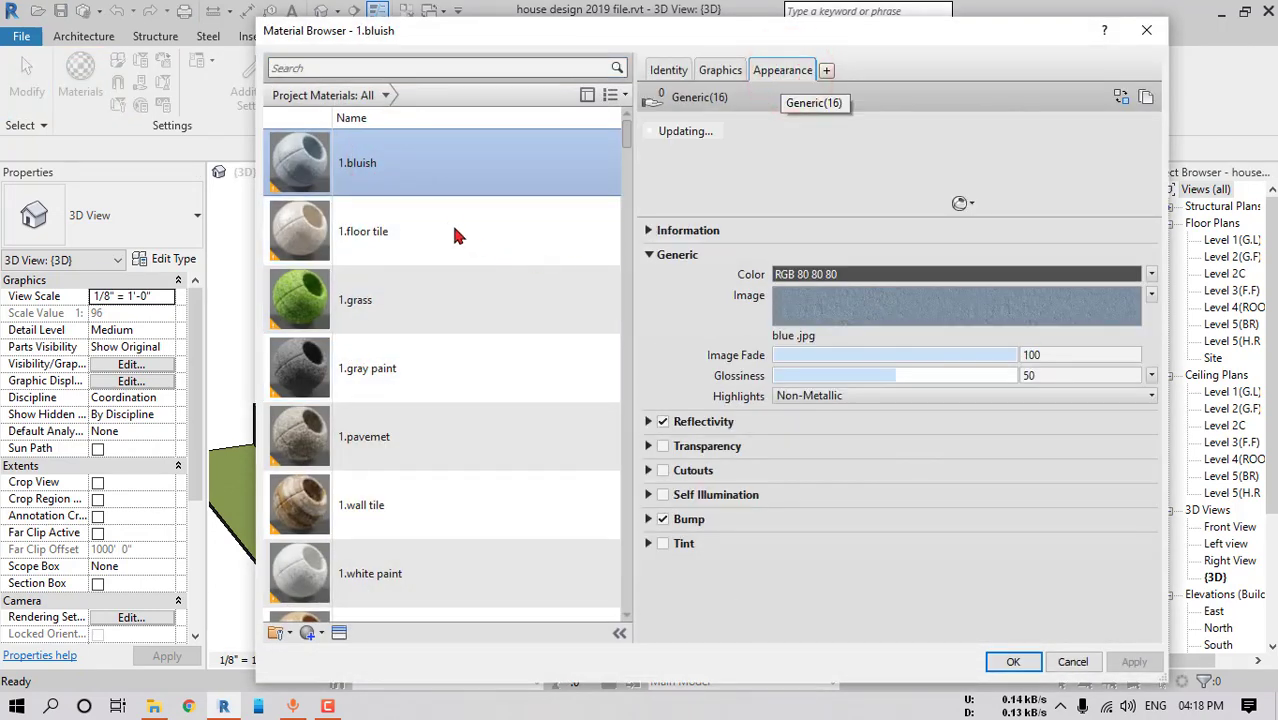
Check the texture images of the custom materials from 1.floor tile through 1.Wood Texture and accept the material settings
left_click(455, 228)
left_click(450, 298)
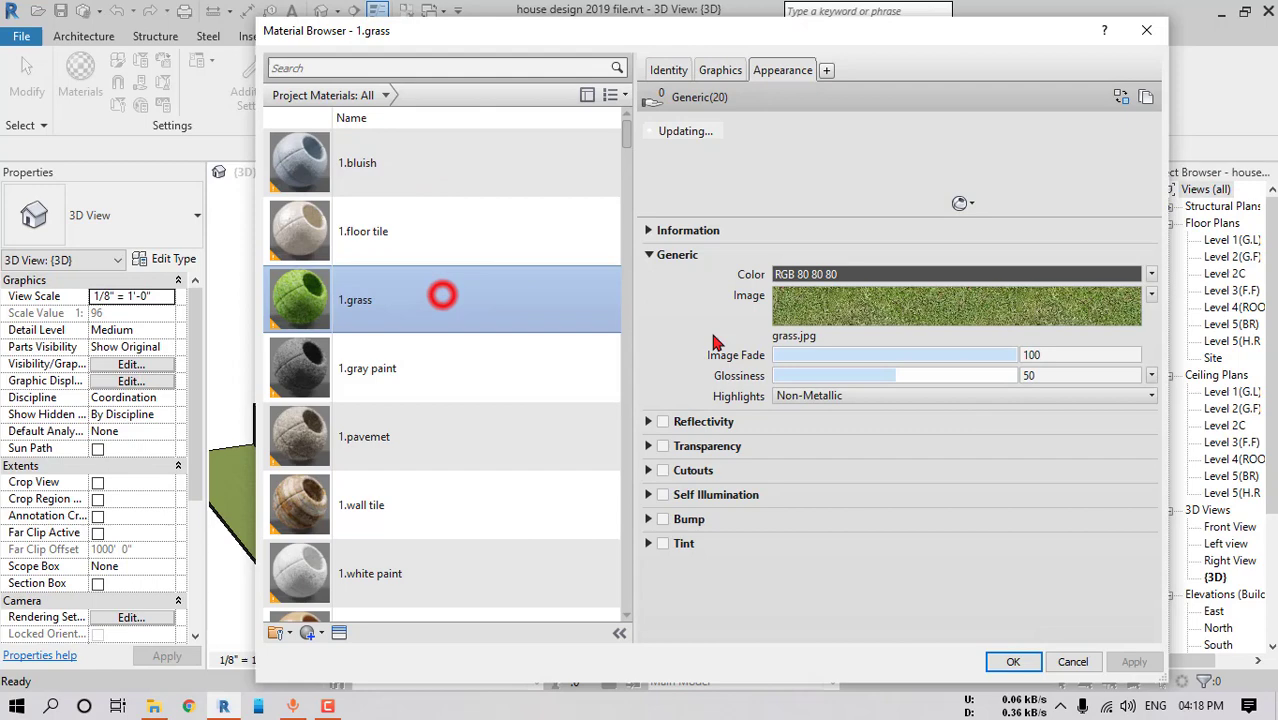
left_click(419, 354)
left_click(443, 428)
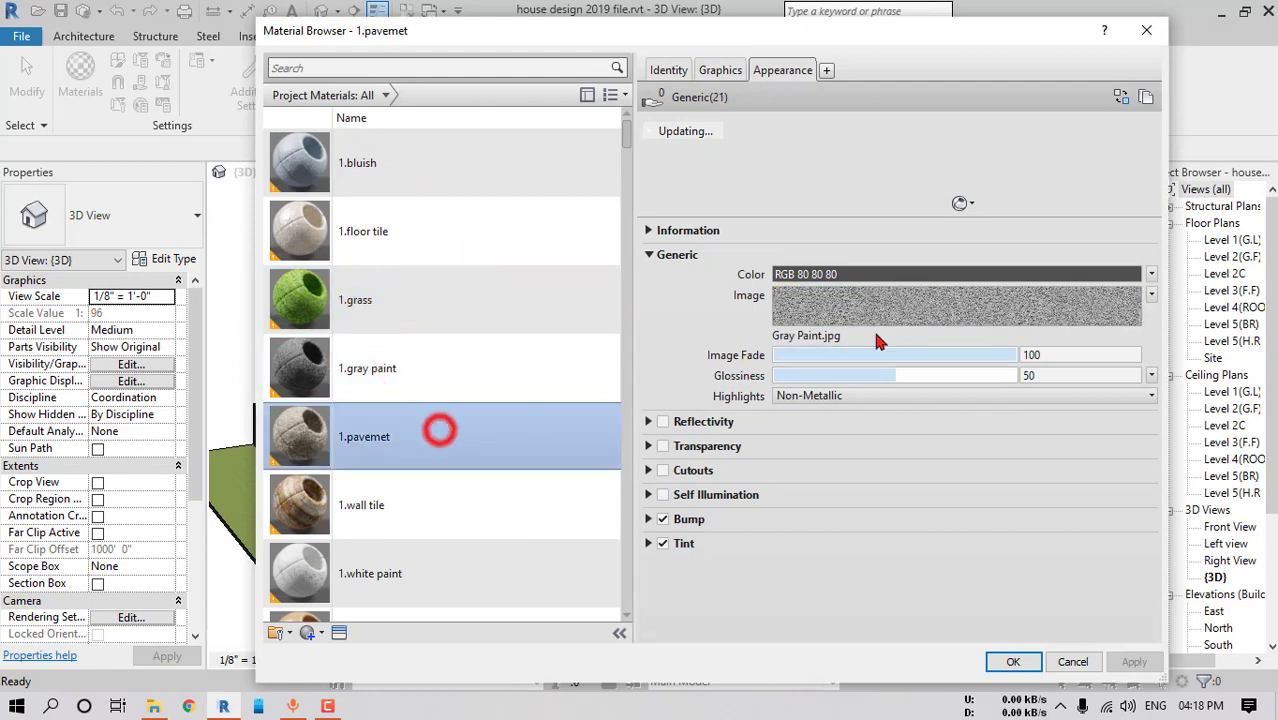
left_click(448, 507)
left_click(483, 566)
scroll(460, 520, "down", 2)
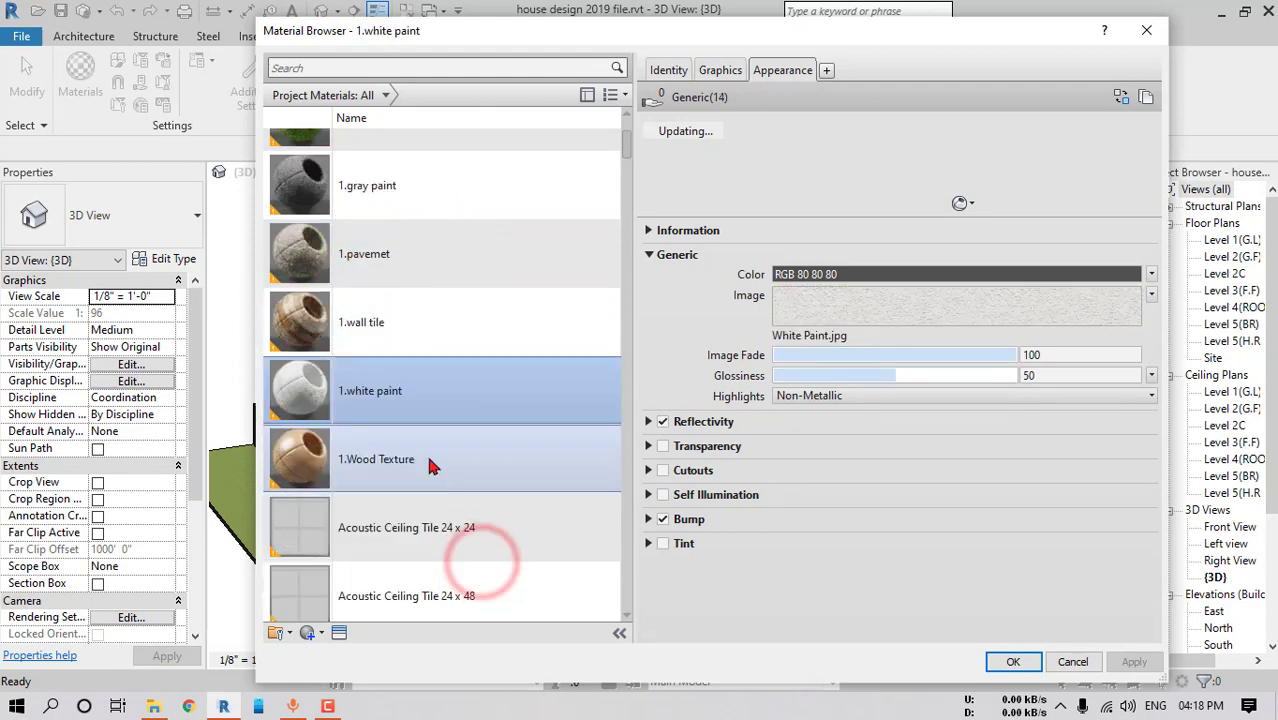
left_click(440, 460)
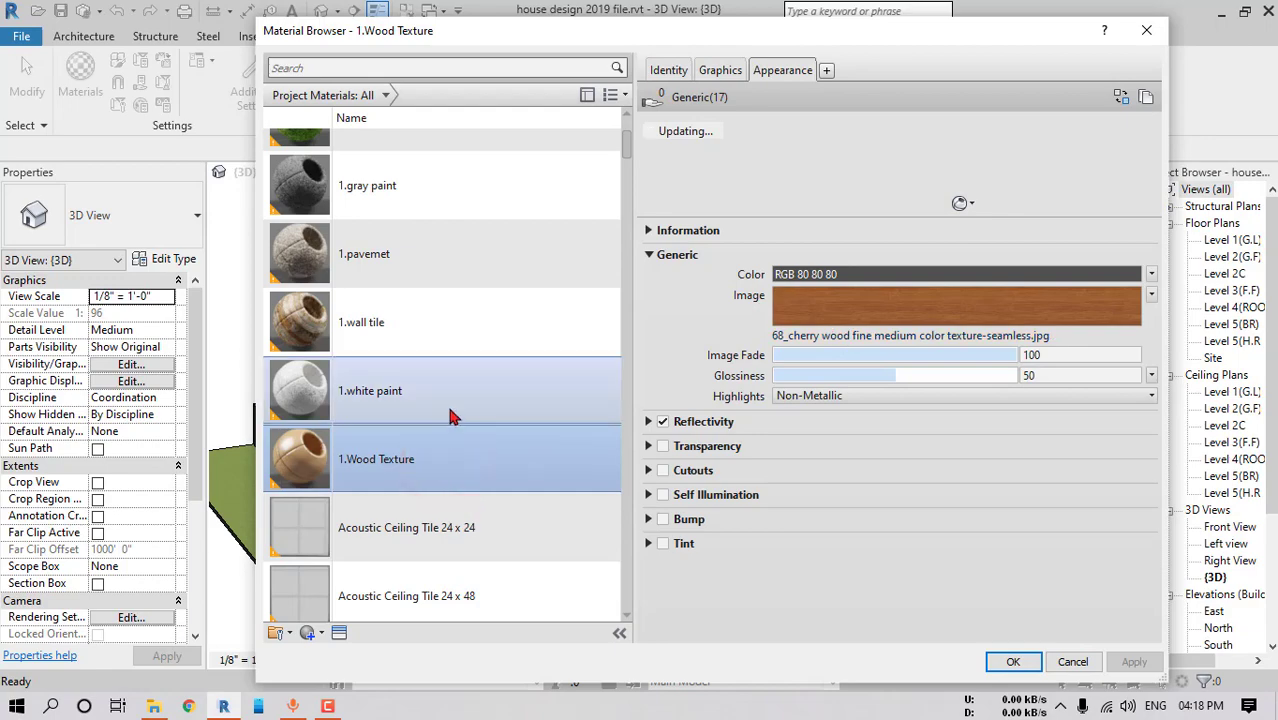
left_click(1013, 662)
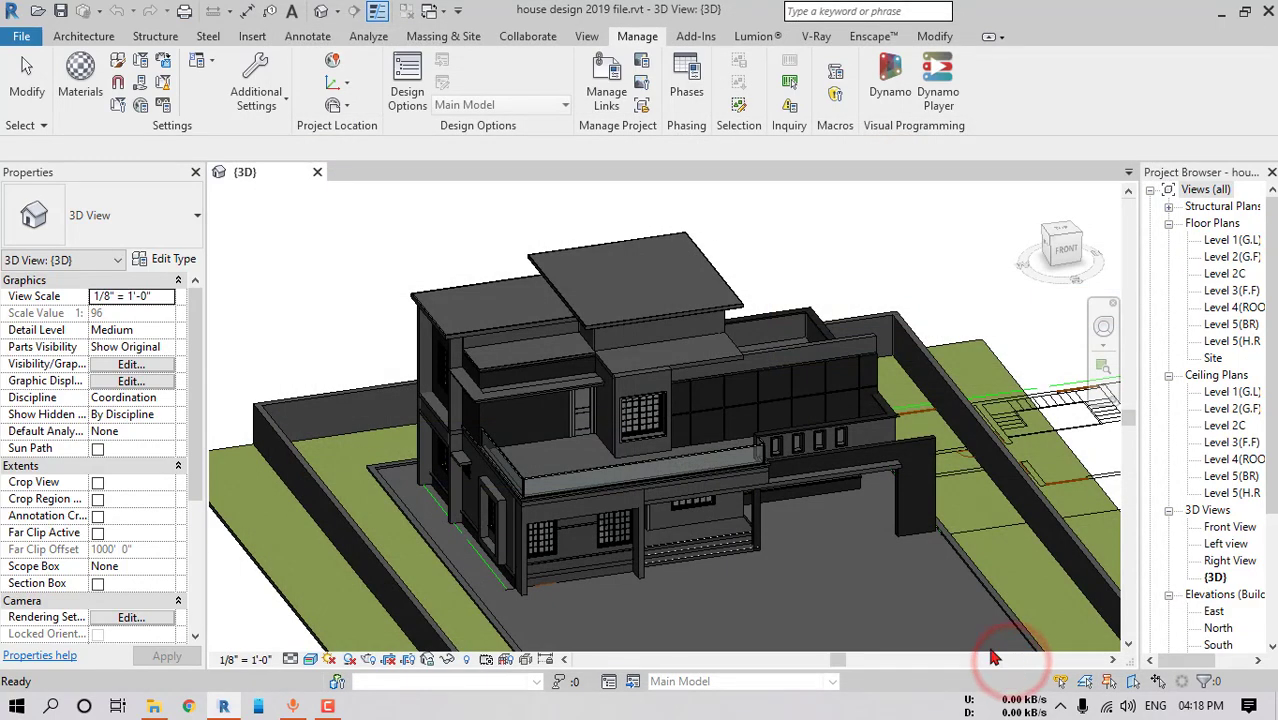
Inspect the textured house, paving and boundary walls in the 3D view
middle_click_drag(793, 476, 915, 526, "shift")
scroll(697, 522, "up", 1)
middle_click_drag(697, 522, 803, 527, "shift")
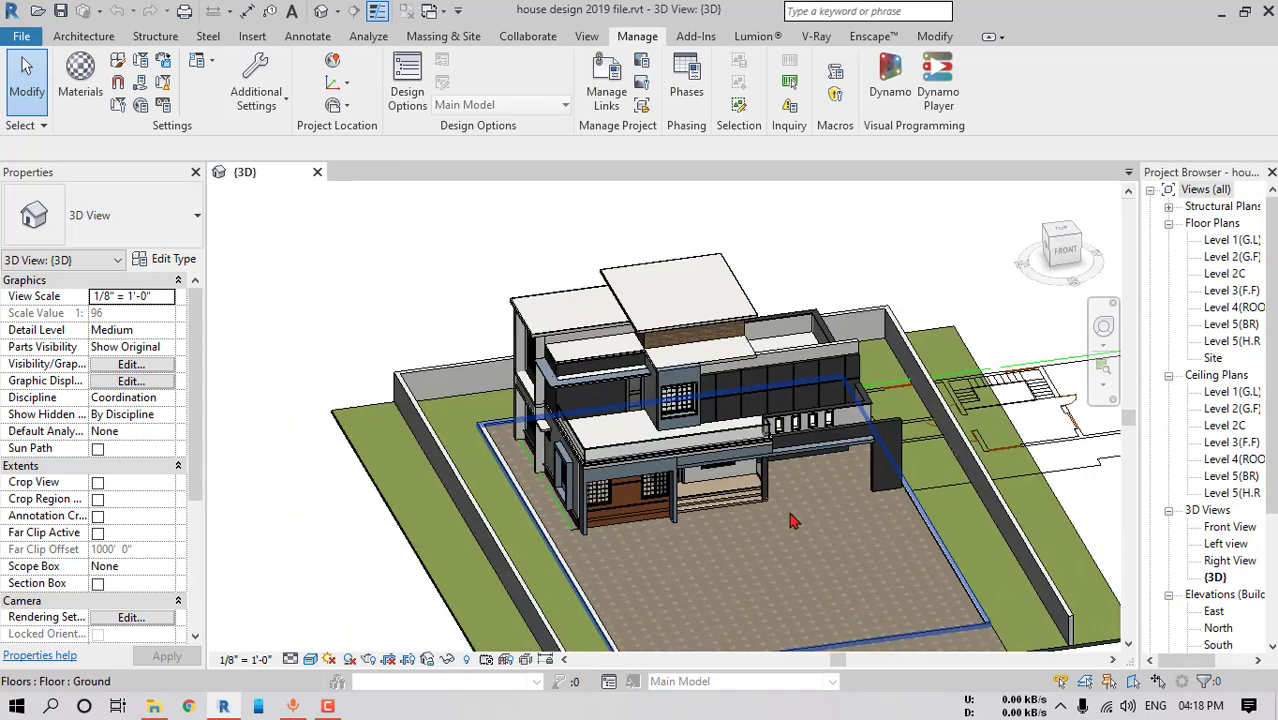
middle_click_drag(786, 520, 754, 505, "shift")
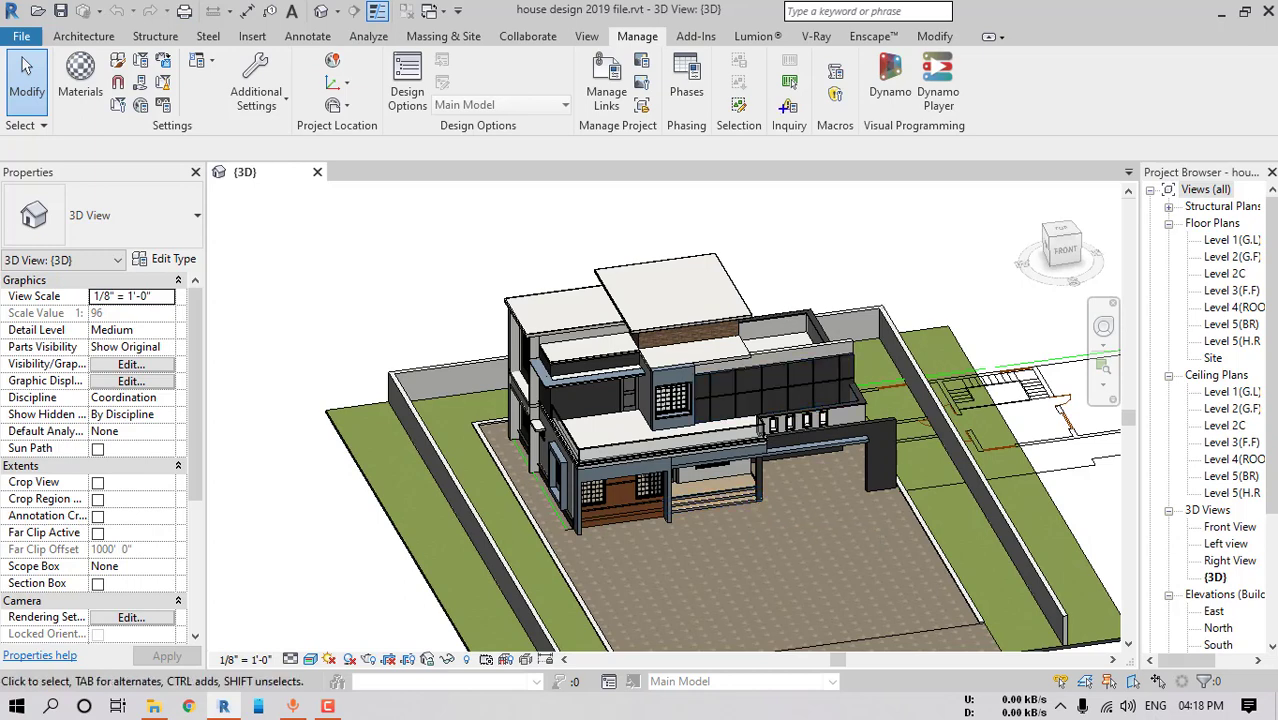
Display the Lumion plug-in's LiveSync and export tools in Revit
left_click_drag(753, 37, 788, 48)
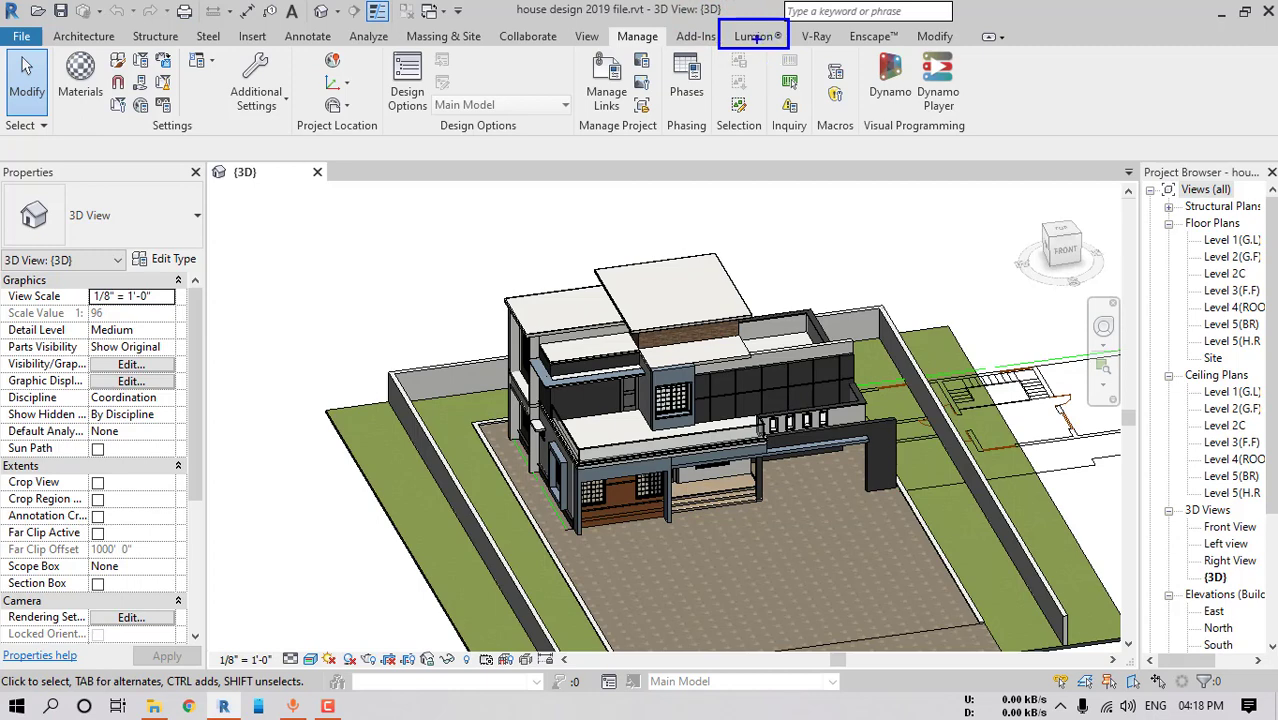
left_click(758, 37)
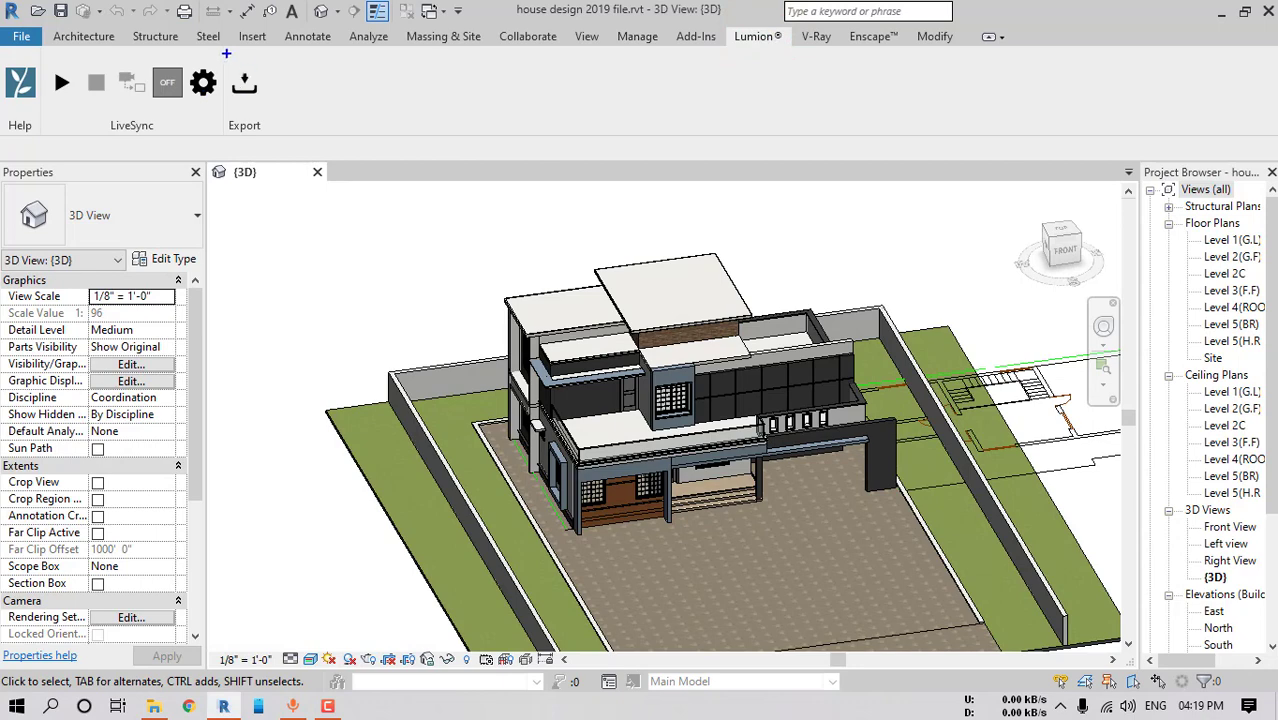
mouse_move(226, 53)
left_mouse_down()
mouse_move(296, 128)
mouse_move(280, 138)
left_mouse_up()
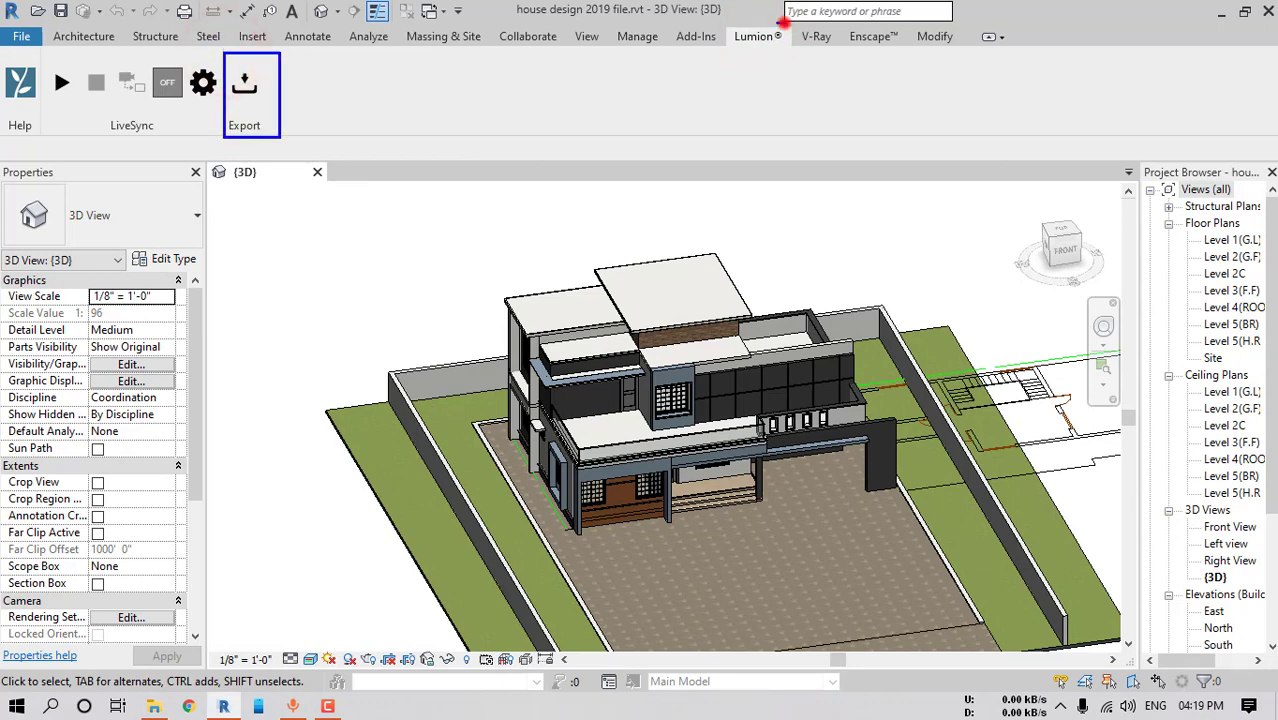
mouse_move(785, 20)
left_mouse_down()
mouse_move(740, 58)
mouse_move(800, 30)
left_mouse_up()
key("Escape")
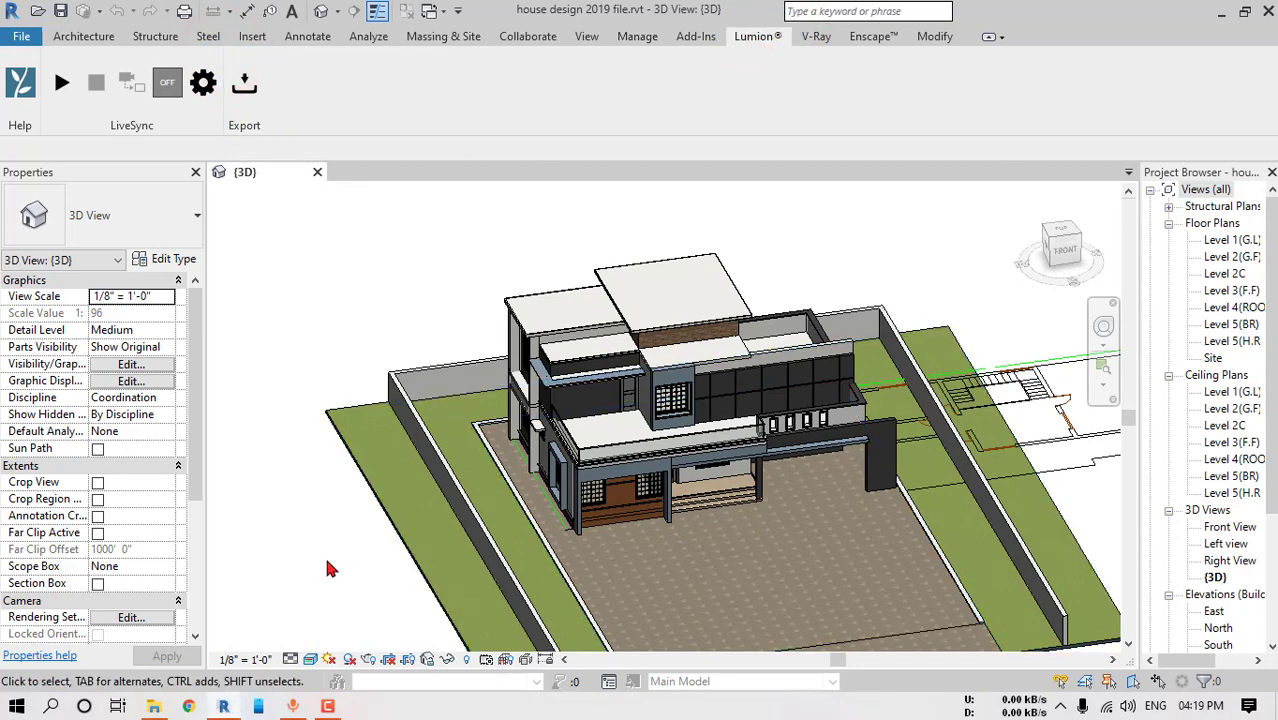
Search the web in Chrome for "lumion plugin for revit" and open Lumion's LiveSync for Revit download article
left_click(196, 702)
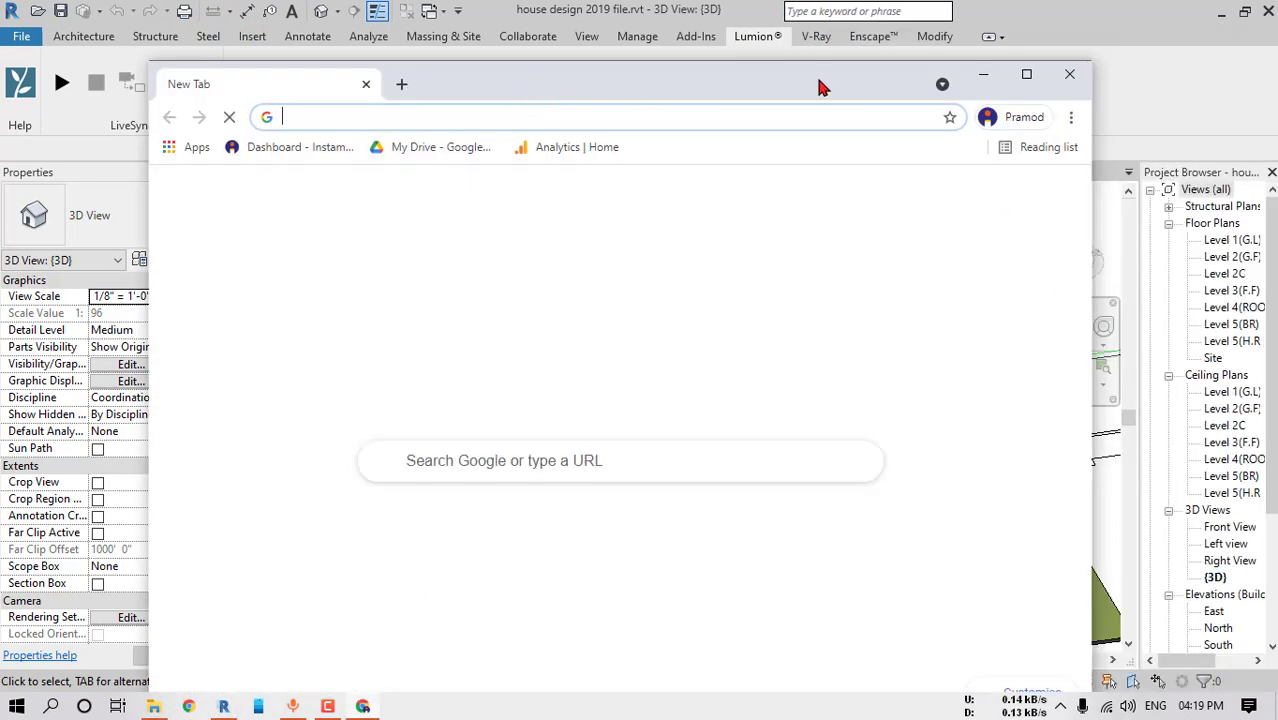
double_click(818, 79)
left_click(519, 48)
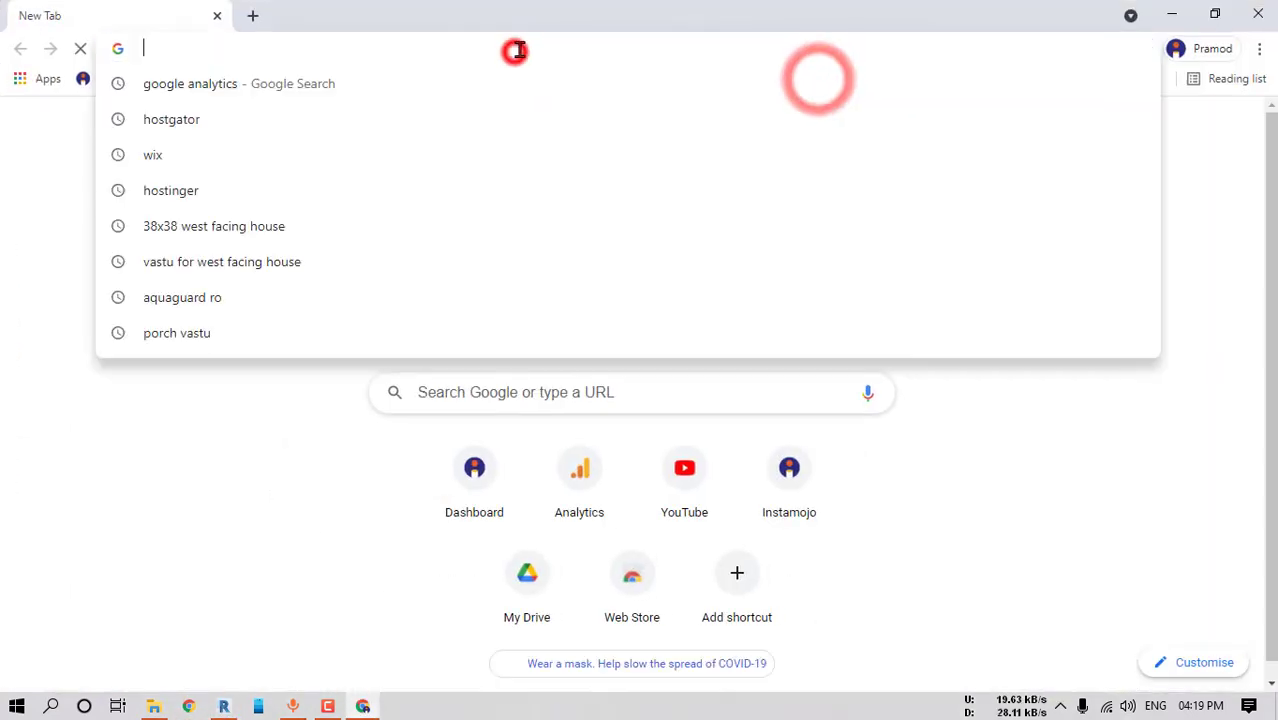
type("lumion pl")
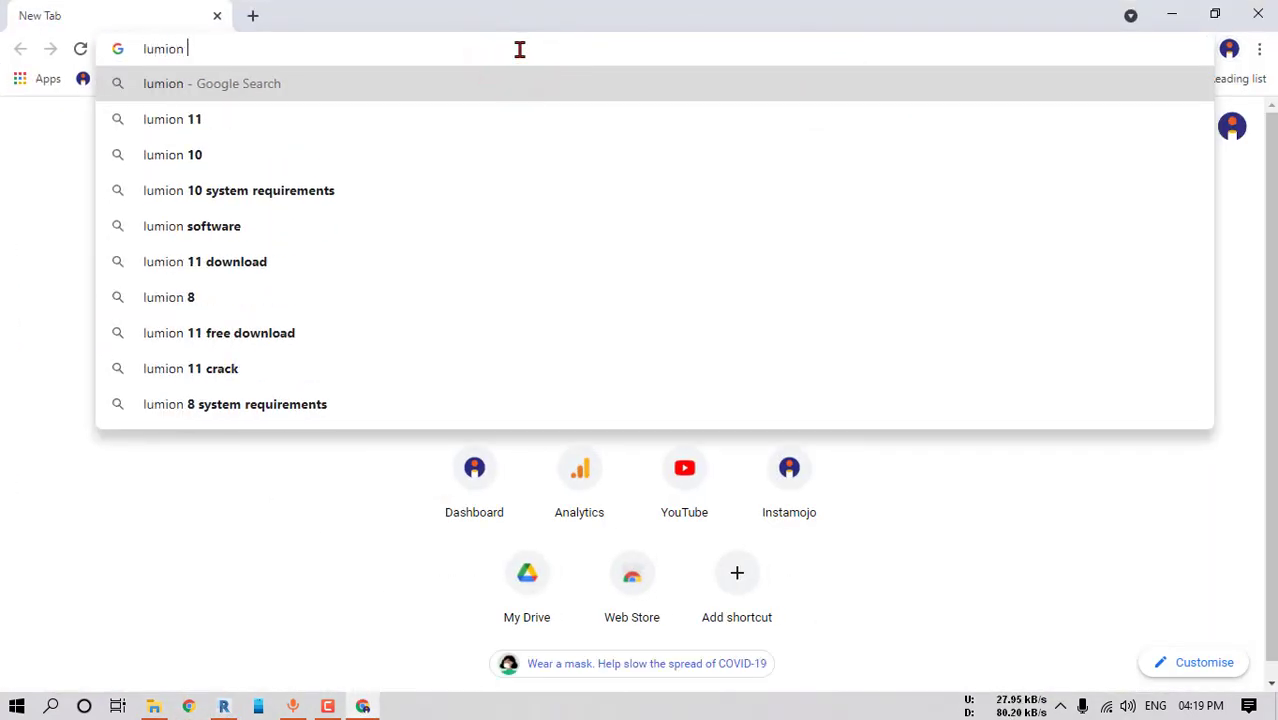
key("Down")
key("Return")
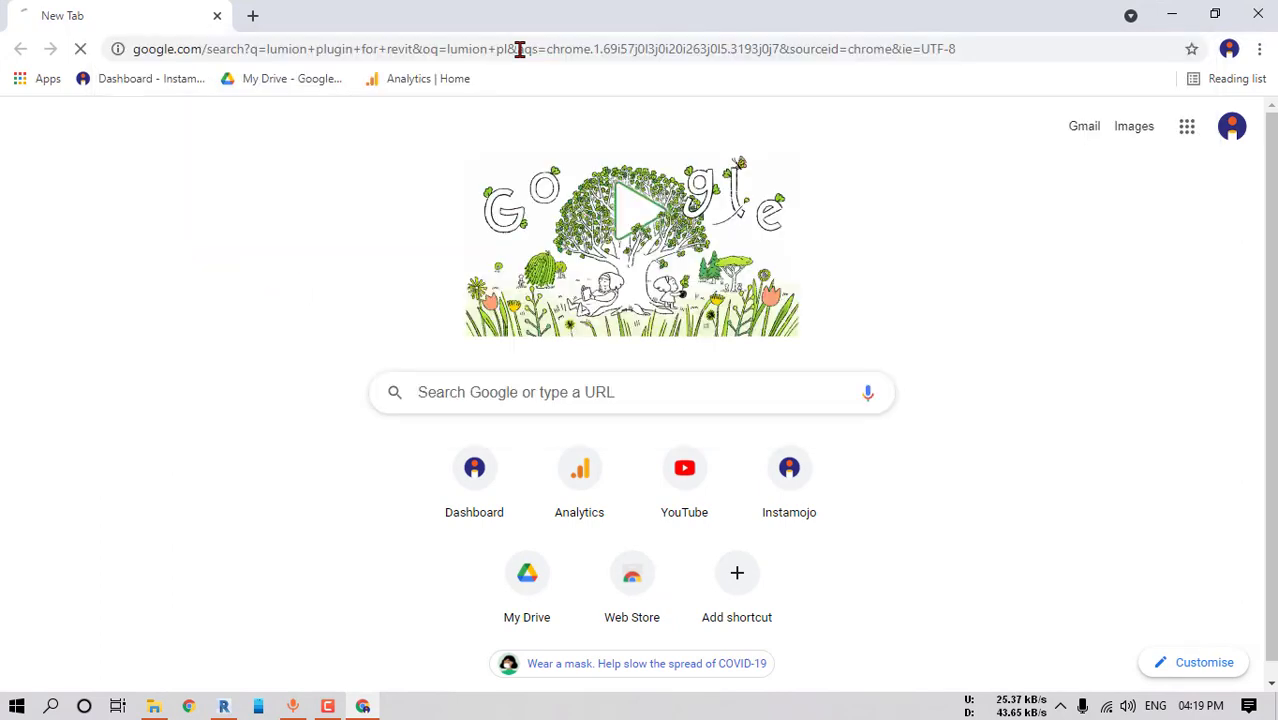
left_click(307, 305)
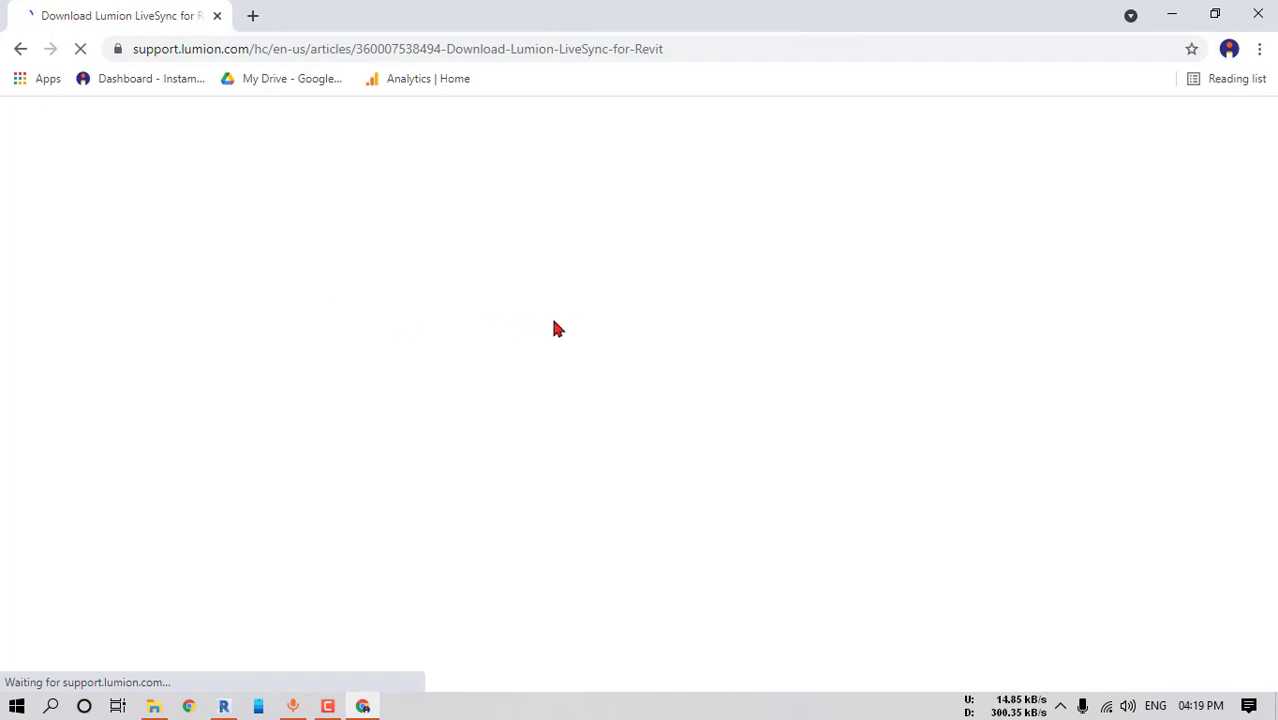
Check the supported Revit versions and the plug-in's Autodesk App Store download, dismiss the sign-in, and close the browser
scroll(790, 357, "down", 5)
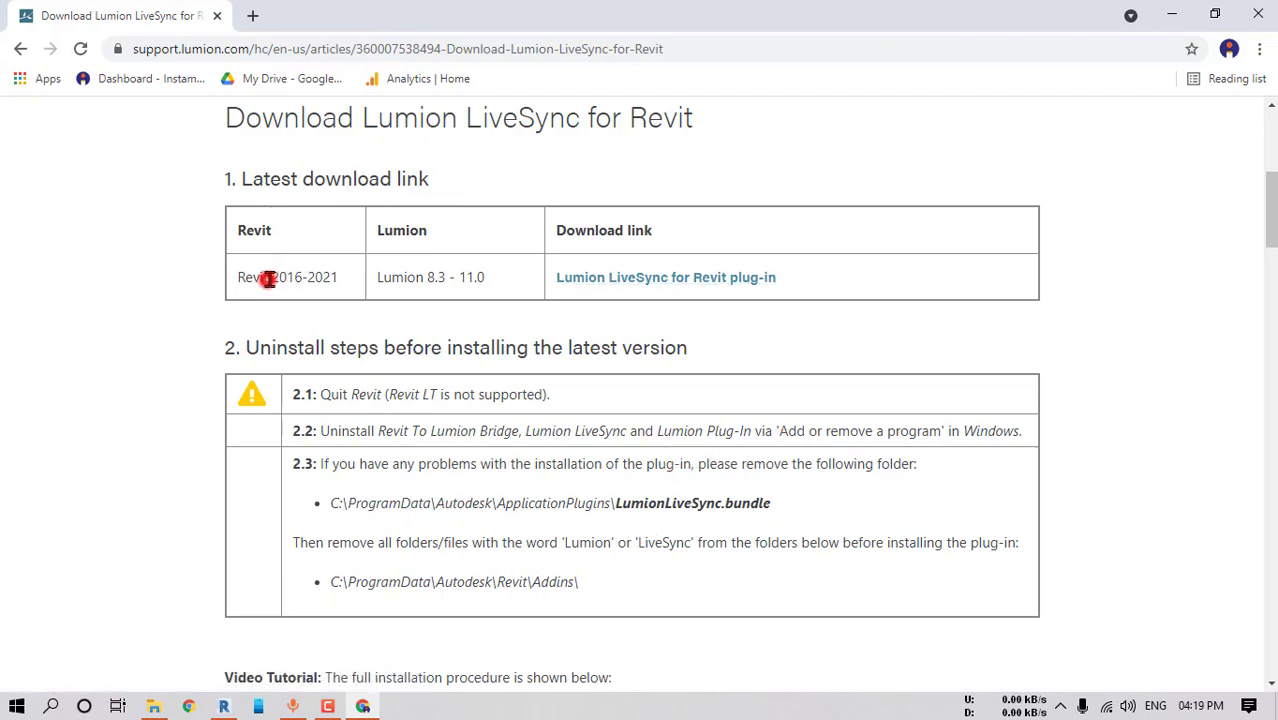
left_click_drag(268, 280, 332, 281)
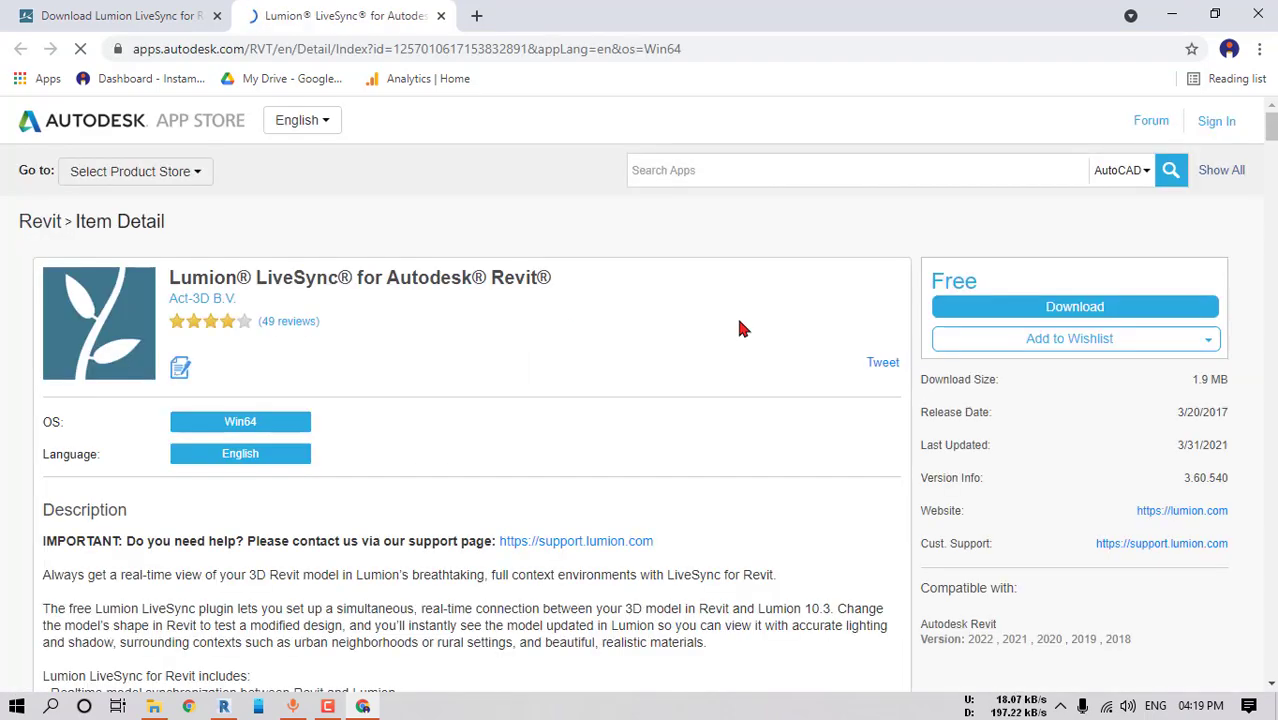
left_click(1072, 315)
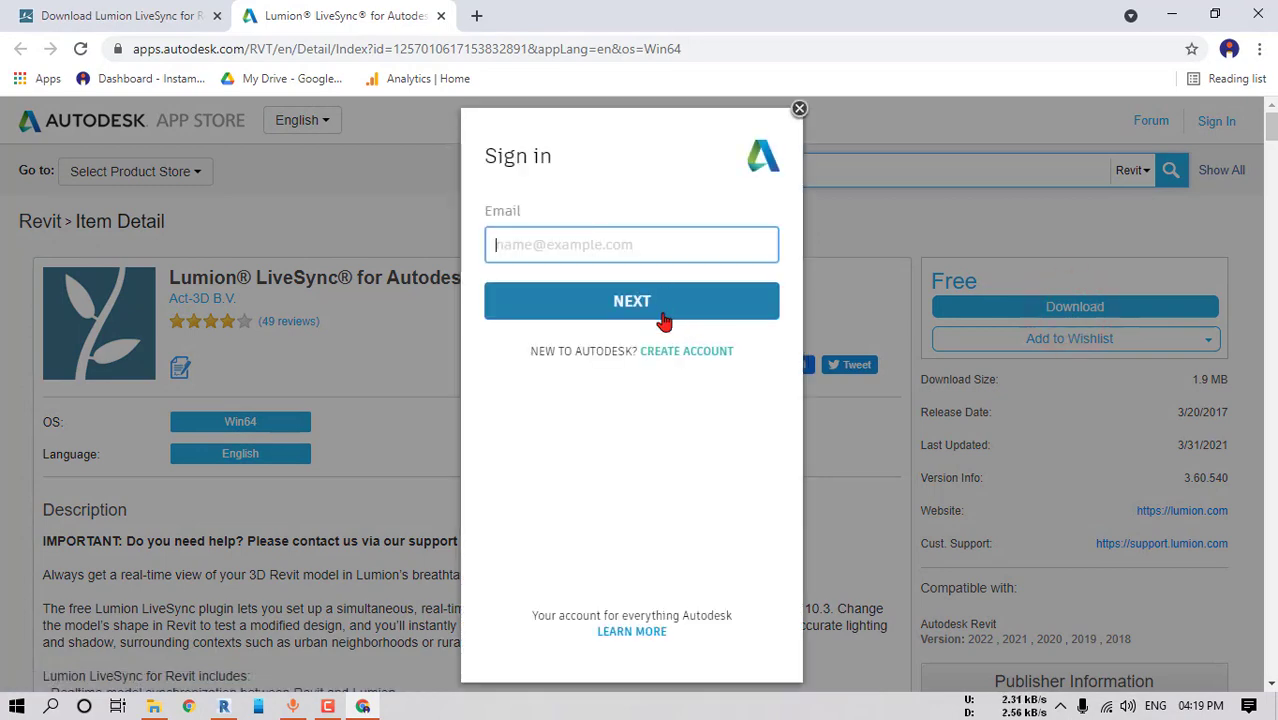
left_click(800, 111)
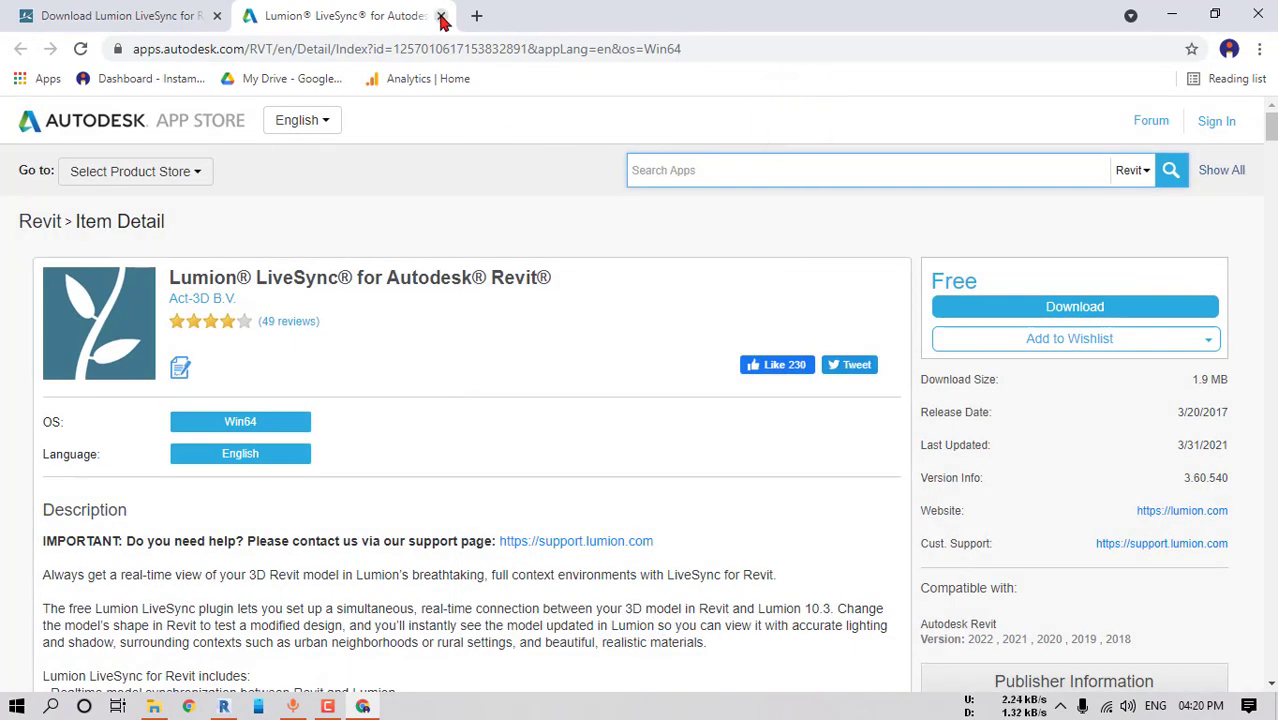
left_click(1257, 14)
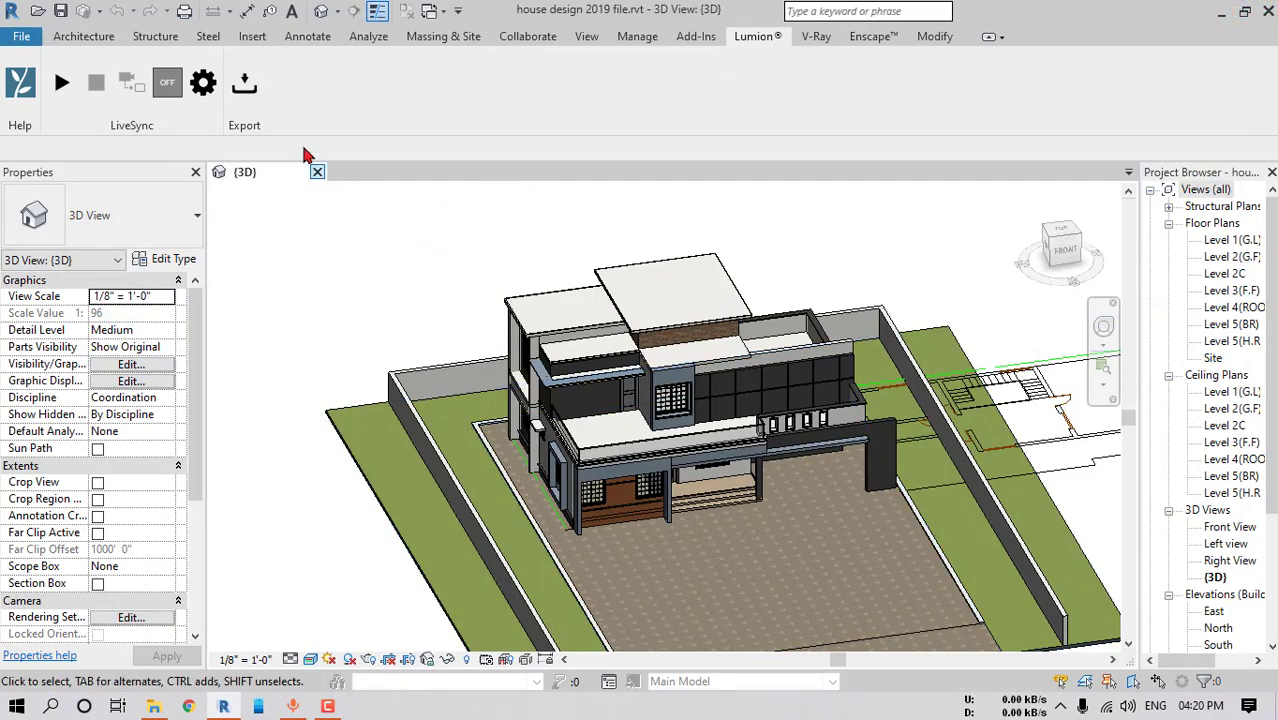
Start a Lumion export of the model and set its save location to Project Files under PROJECT 01 YT on drive E
left_click(244, 88)
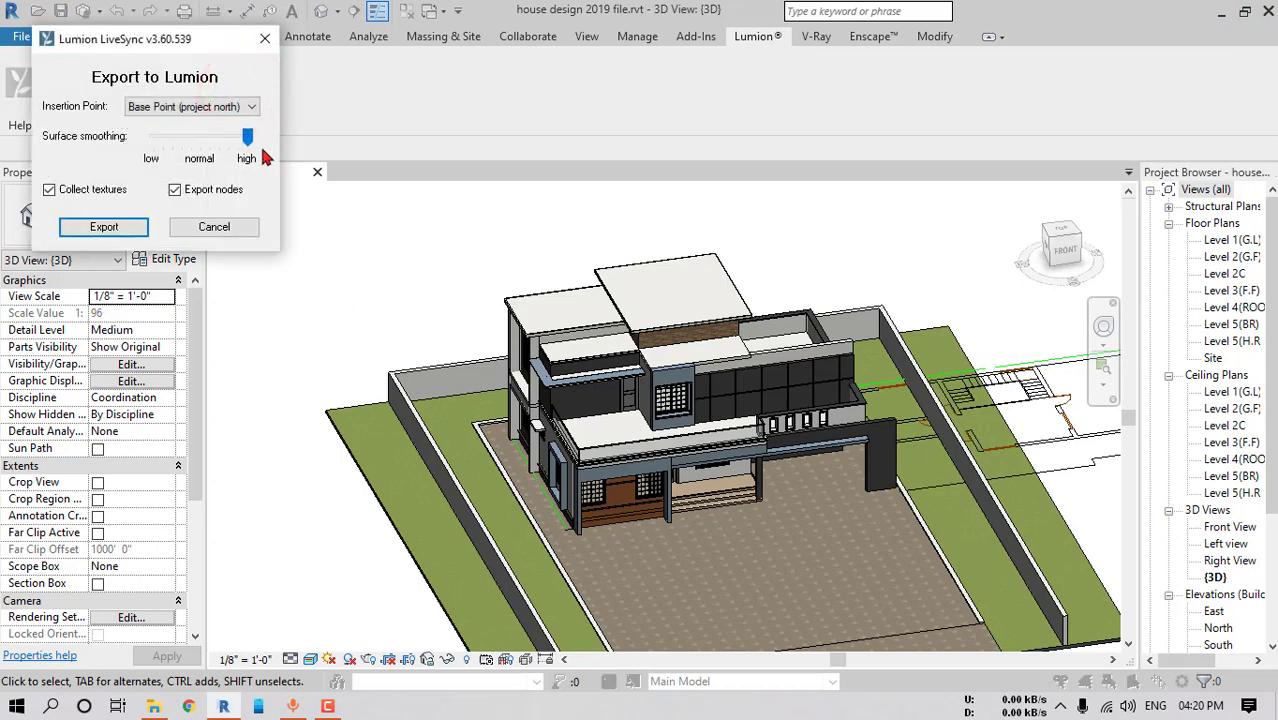
left_click(105, 228)
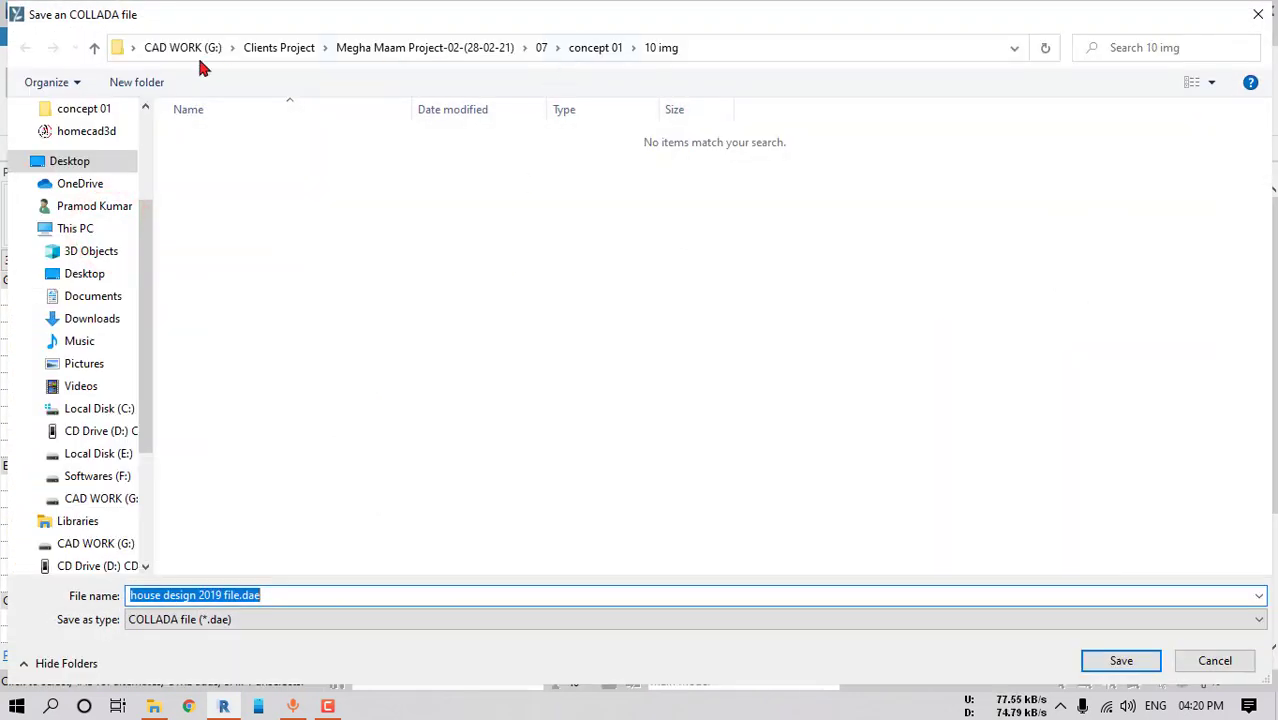
left_click(78, 228)
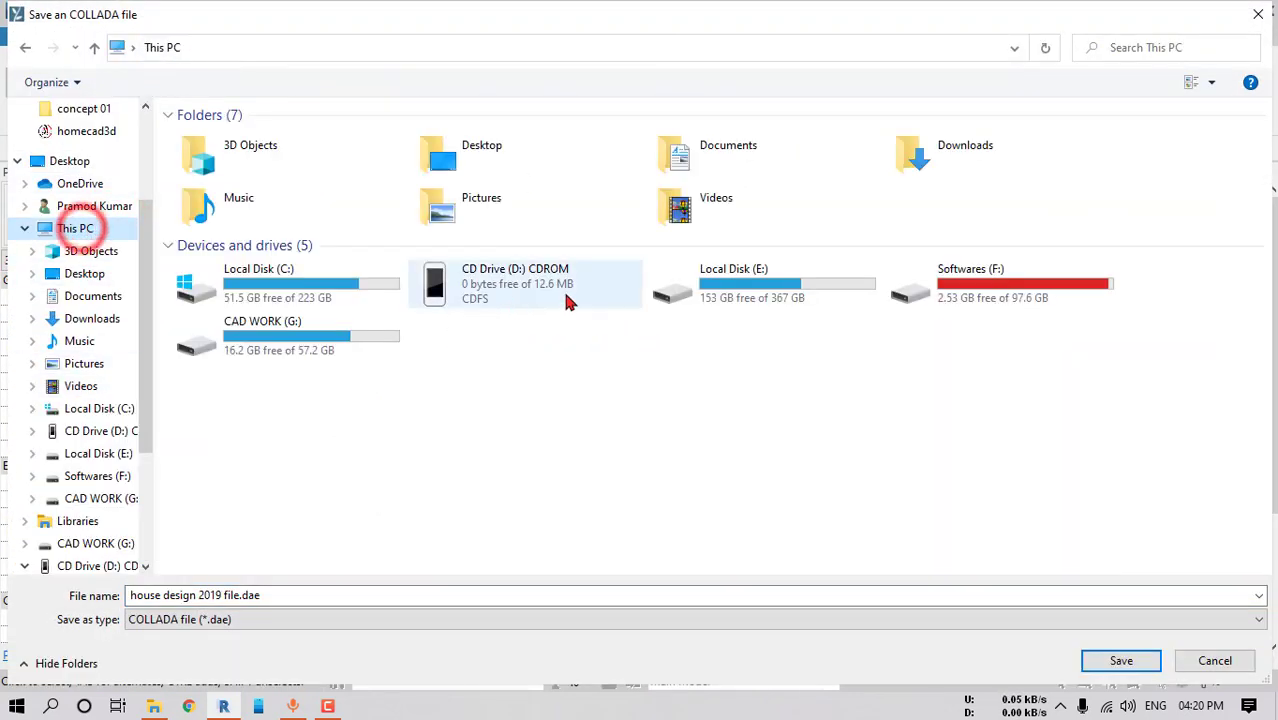
double_click(842, 296)
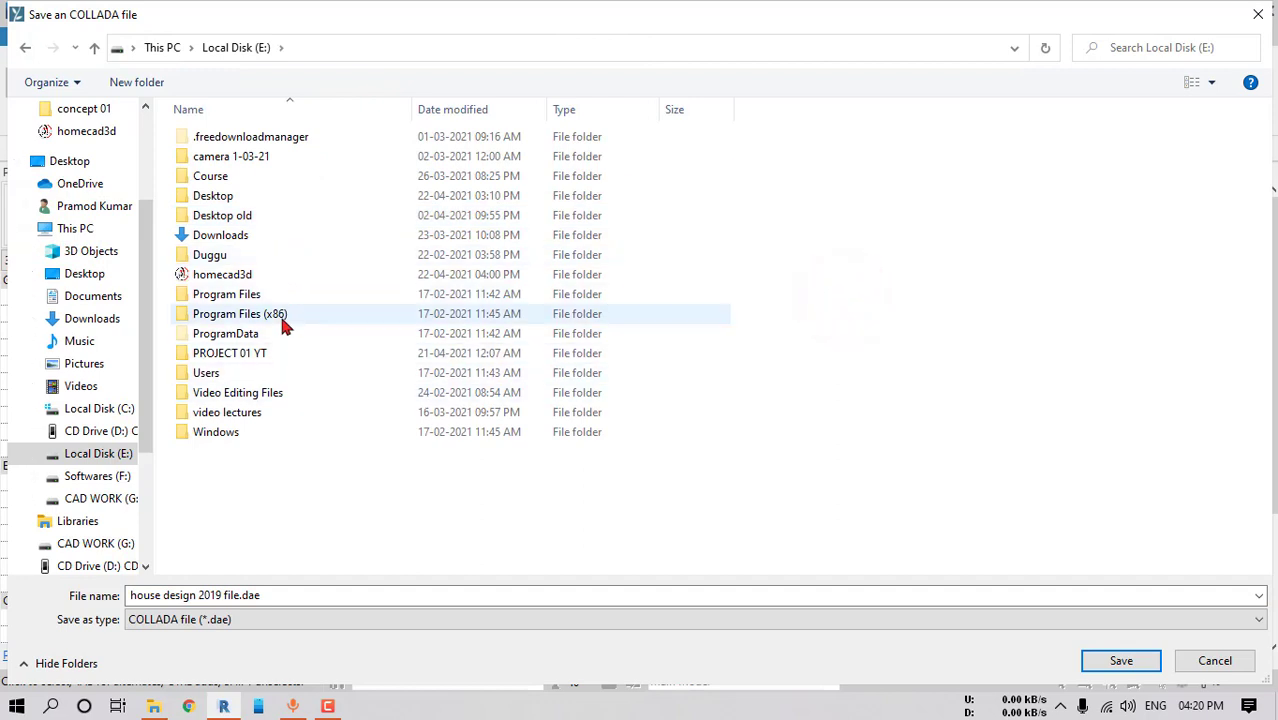
double_click(262, 354)
double_click(556, 239)
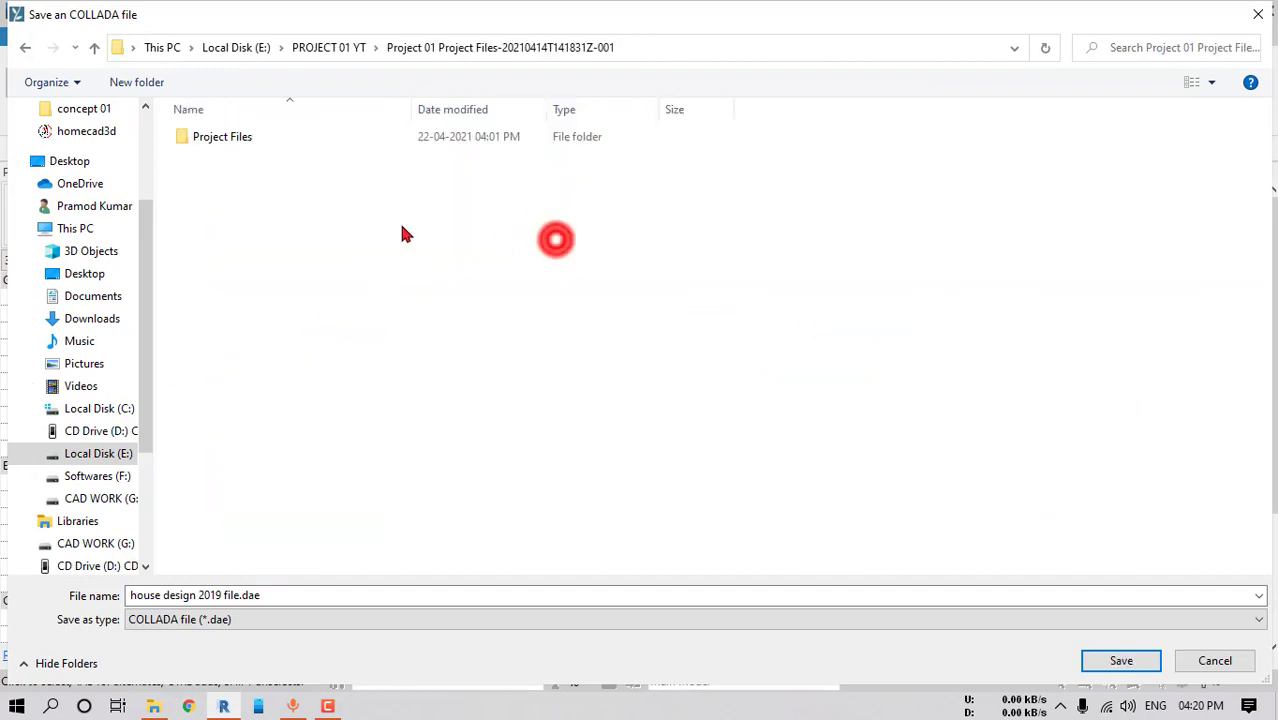
double_click(272, 137)
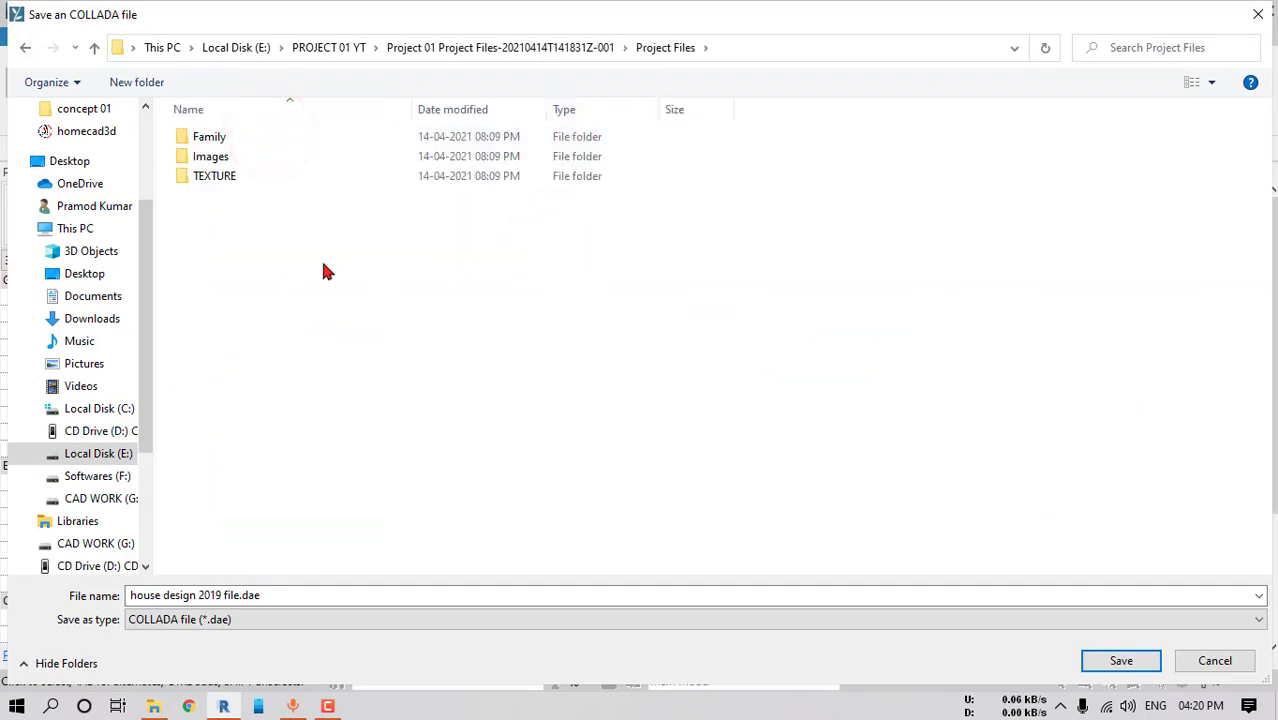
Create a folder named Lumion inside Project Files
right_click(444, 299)
left_click(522, 497)
left_click(696, 196)
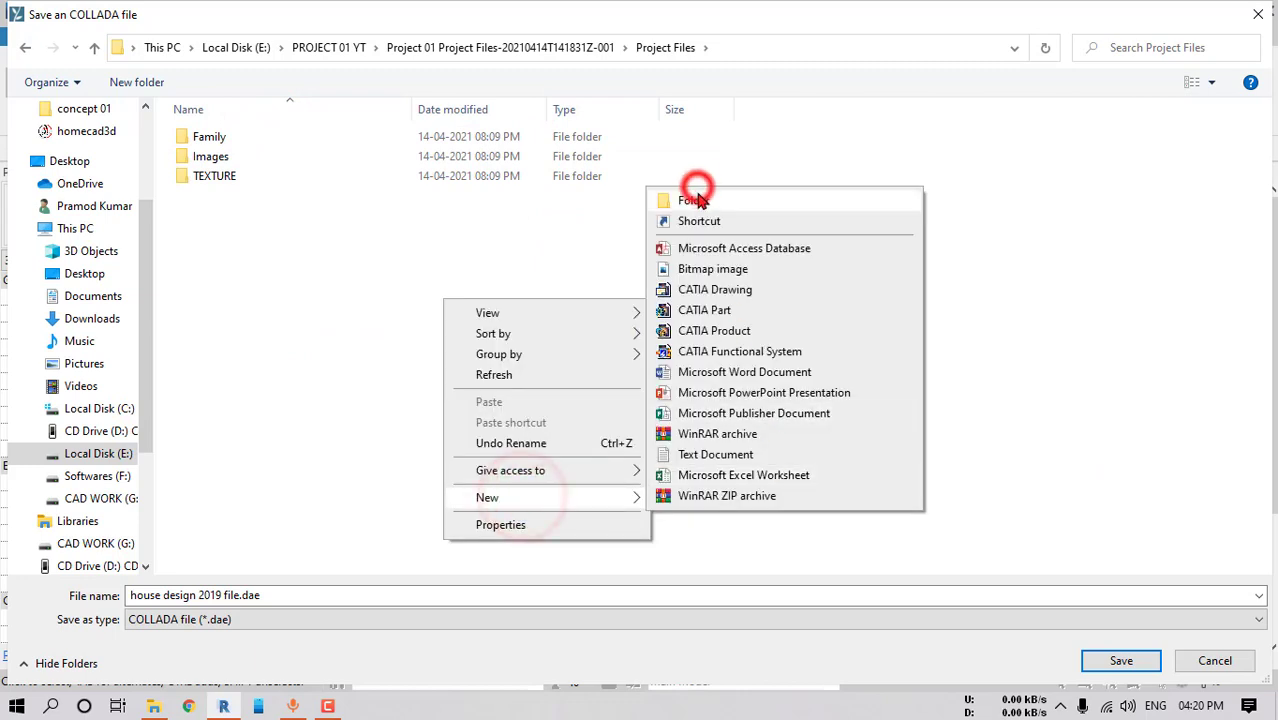
type("Lumion")
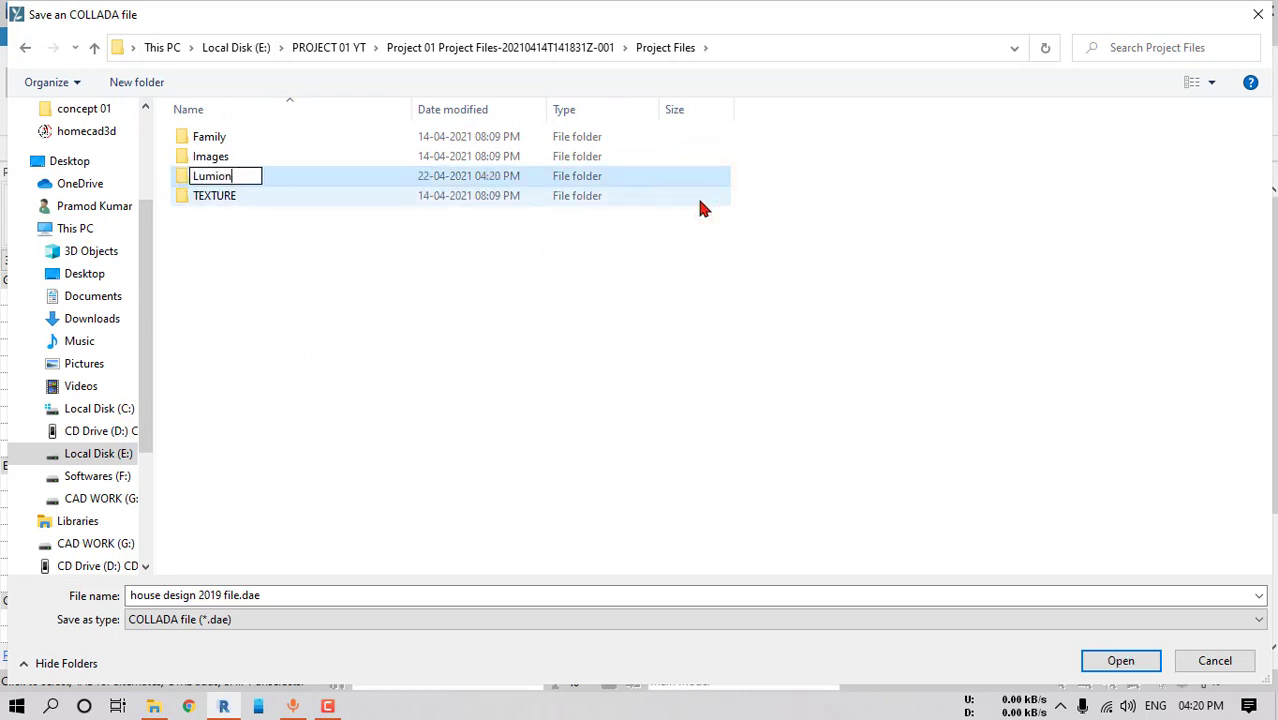
key("Return")
Export the model as the COLLADA file house design 2019 file.dae into the Lumion folder and save the Revit project
double_click(313, 175)
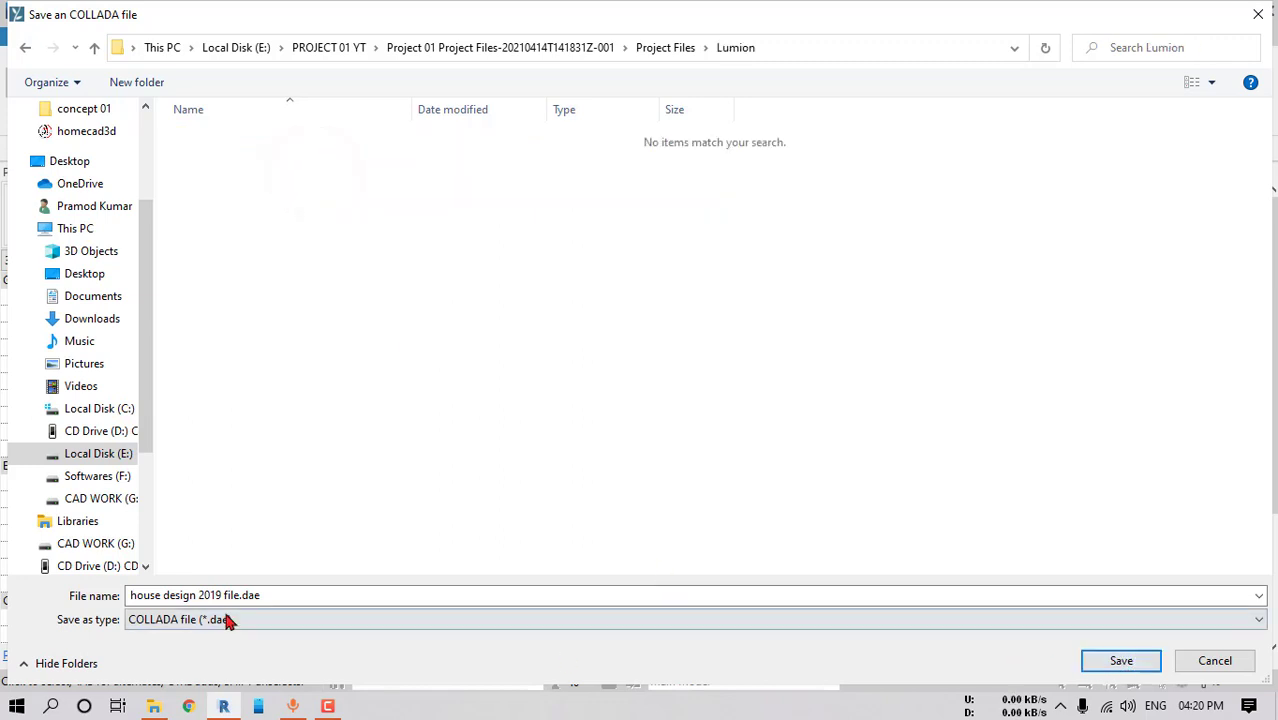
left_click(264, 595)
left_click(268, 596)
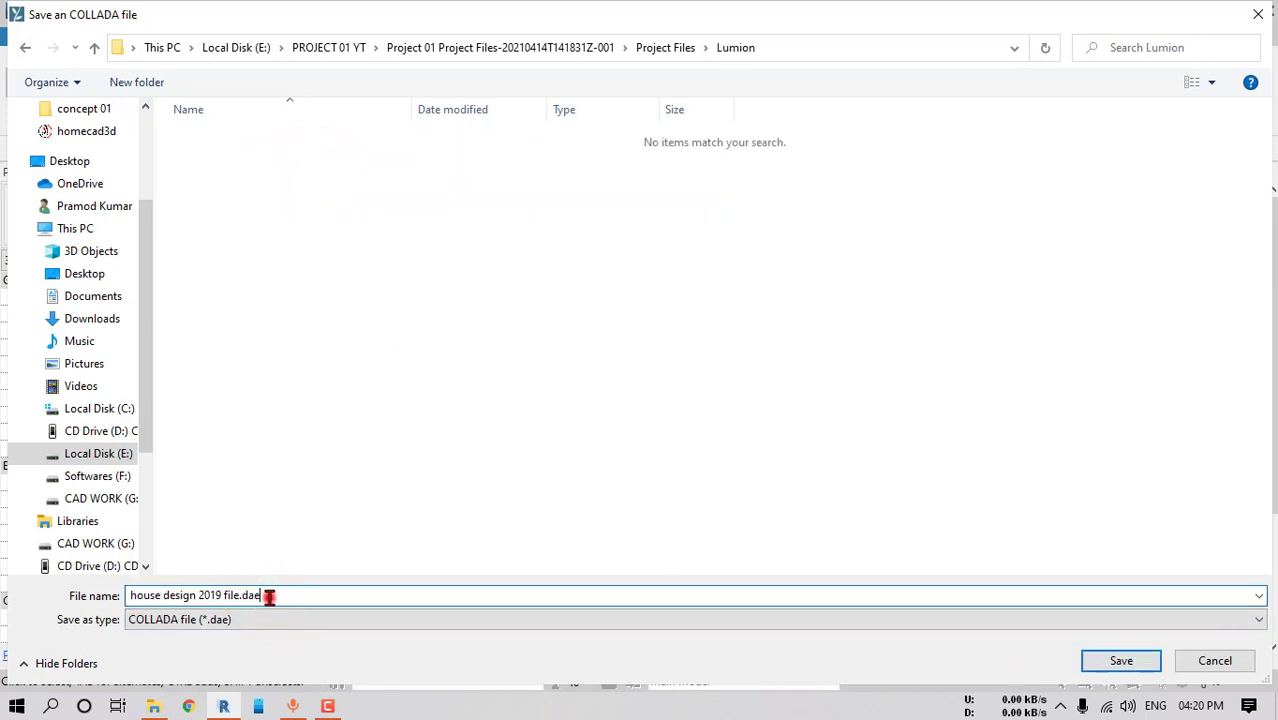
left_click(1118, 659)
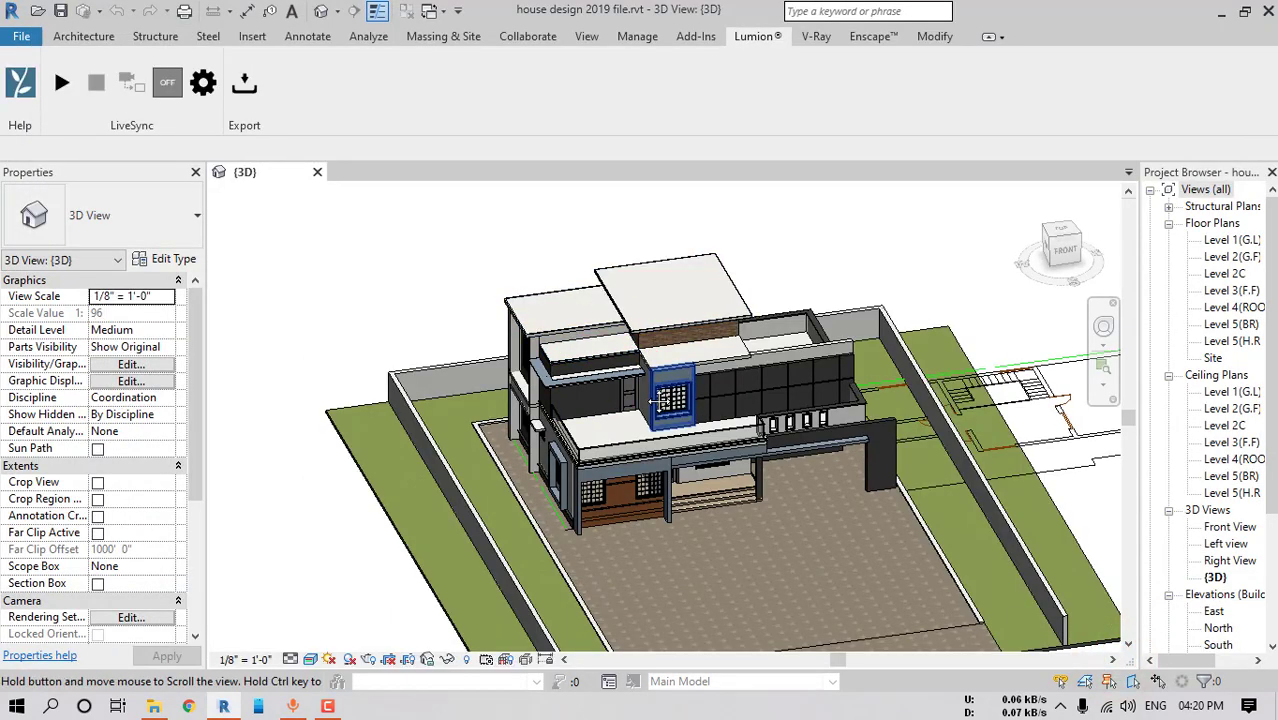
middle_click_drag(660, 400, 606, 376)
left_click(61, 10)
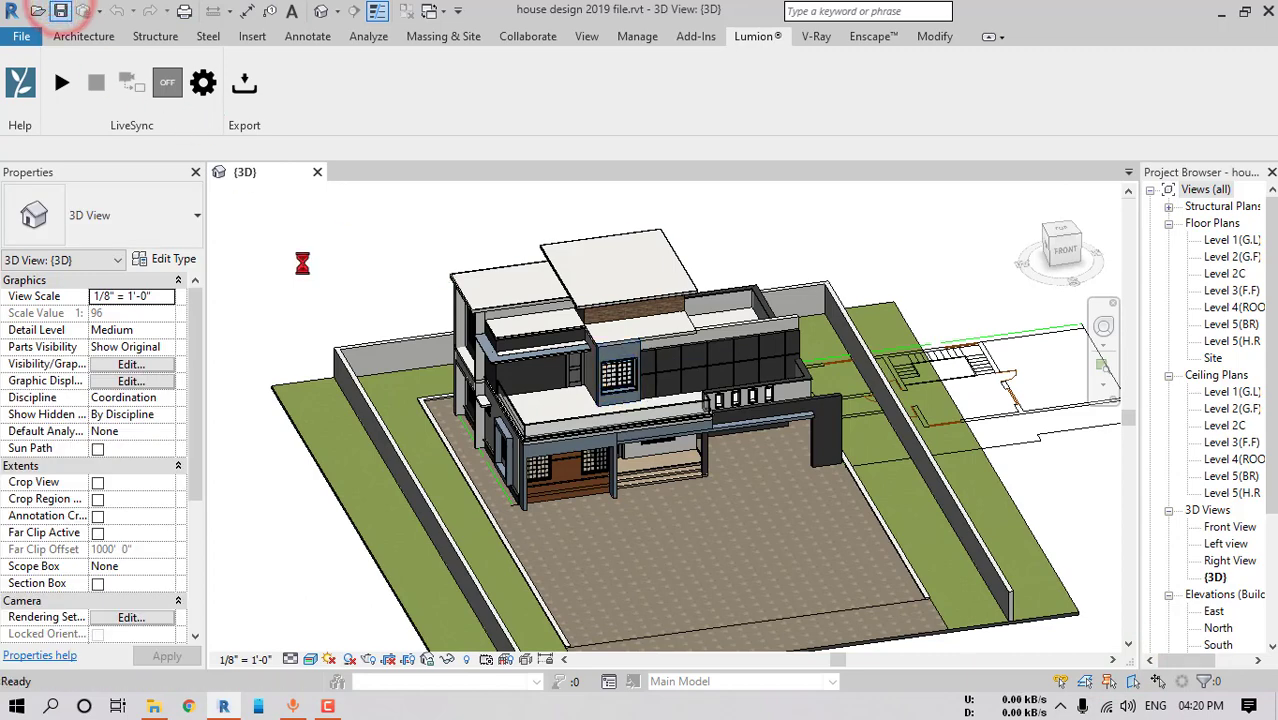
Check the exported DAE file and the collected texture images in the Lumion folder using File Explorer
left_click(157, 706)
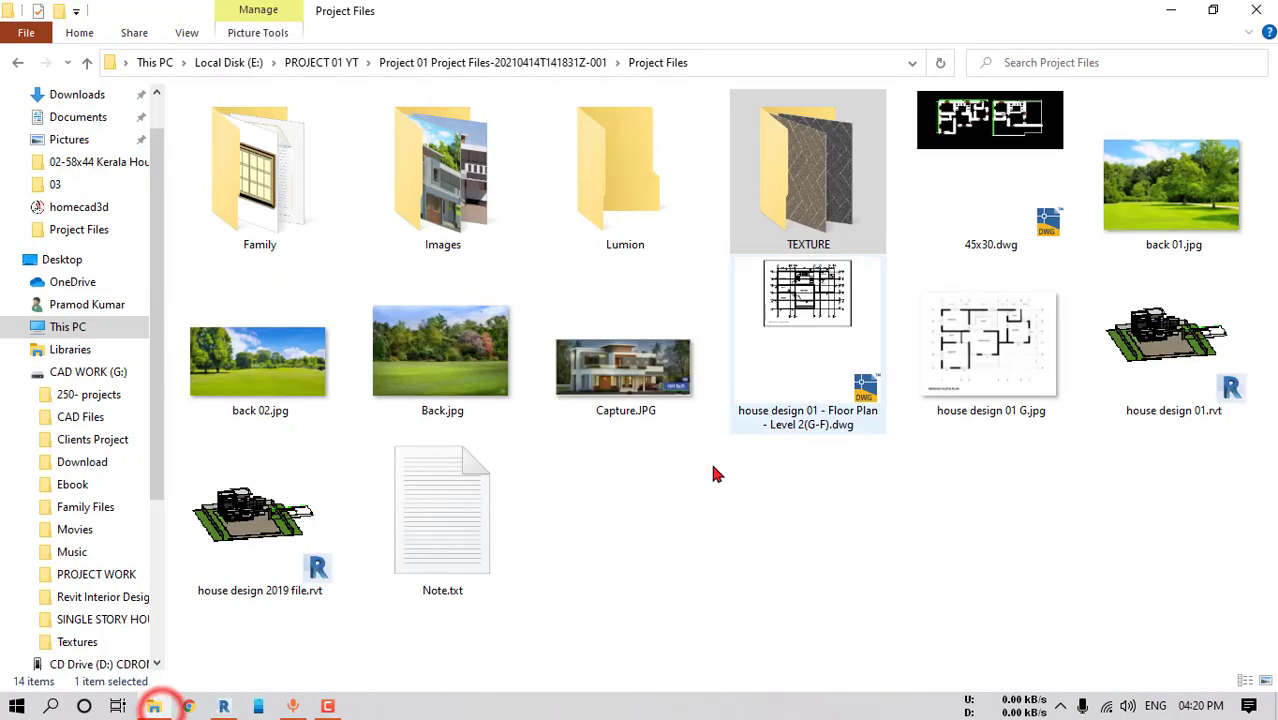
double_click(619, 183)
left_click(250, 146)
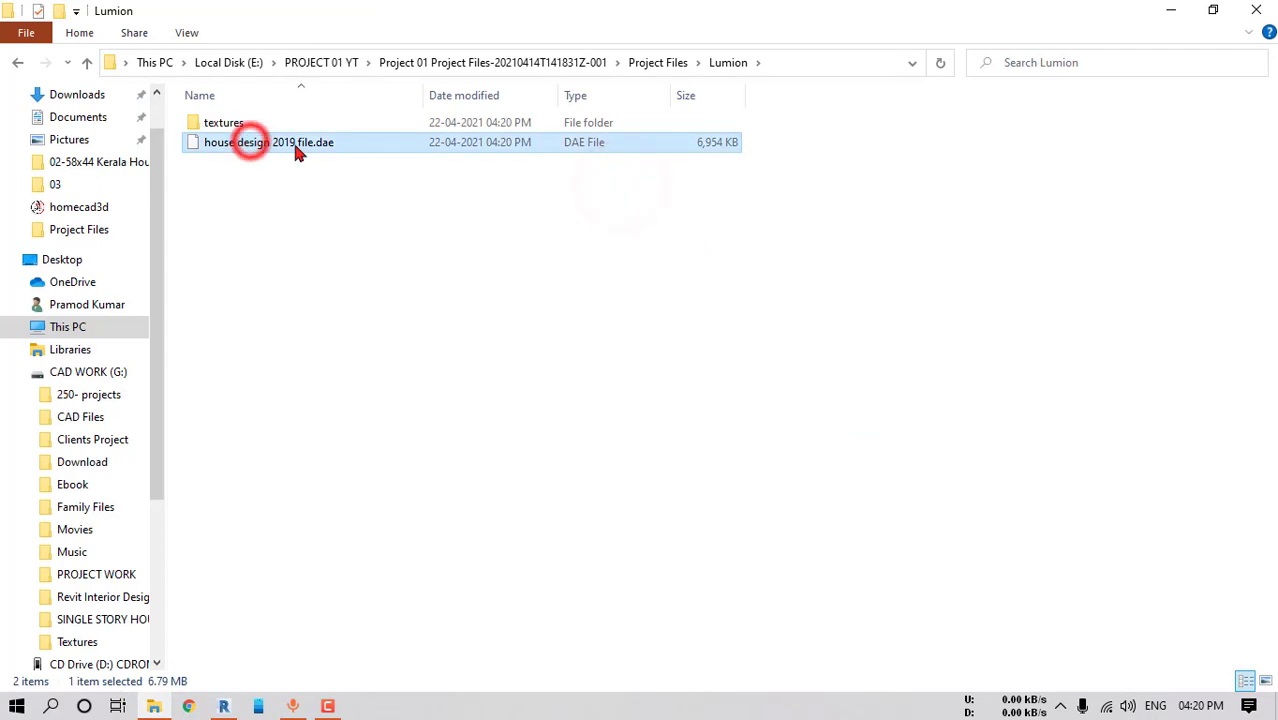
double_click(228, 123)
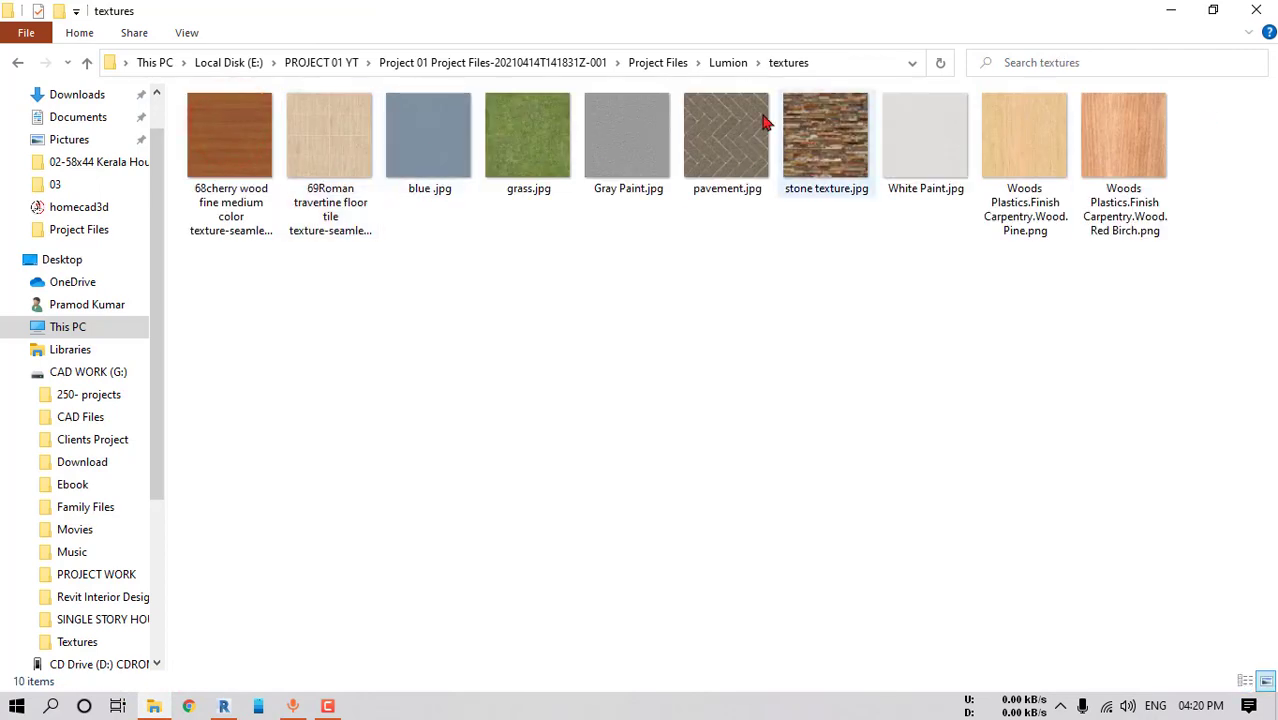
left_click(729, 62)
left_click(257, 145)
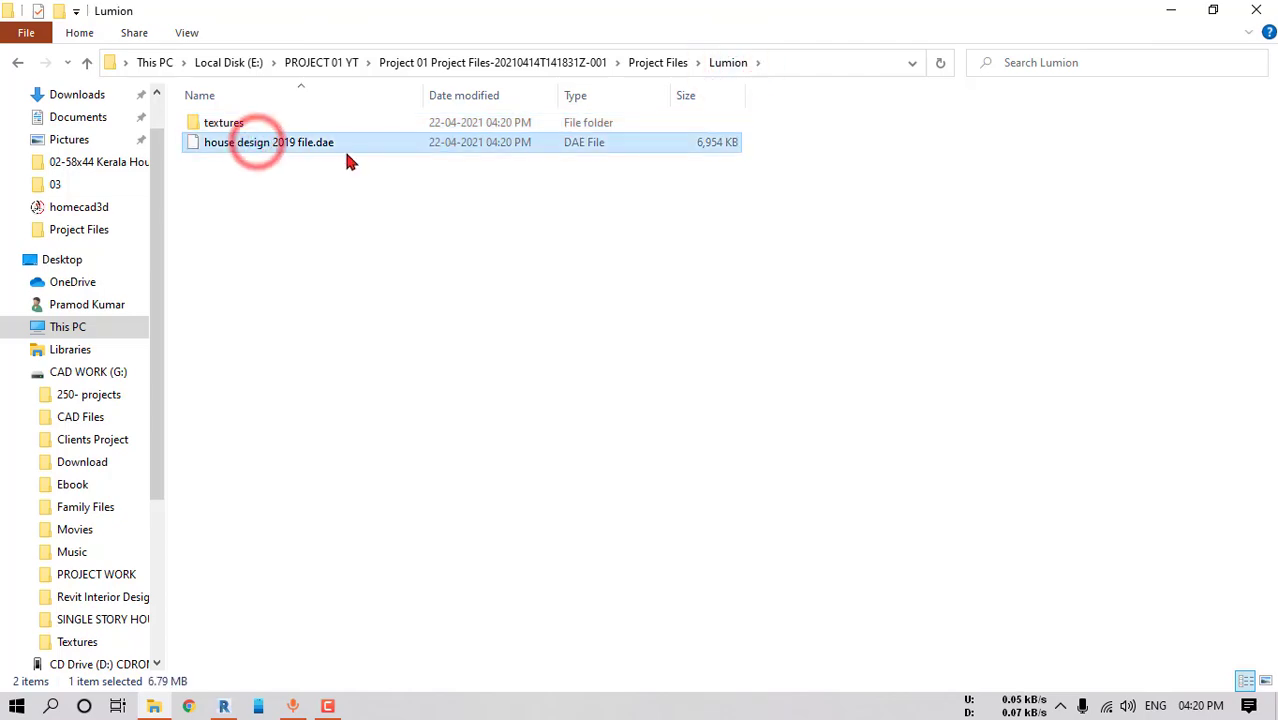
left_click(1170, 13)
middle_click_drag(660, 420, 728, 511, "shift")
scroll(633, 470, "up", 5)
middle_click_drag(728, 433, 784, 458)
left_click(22, 37)
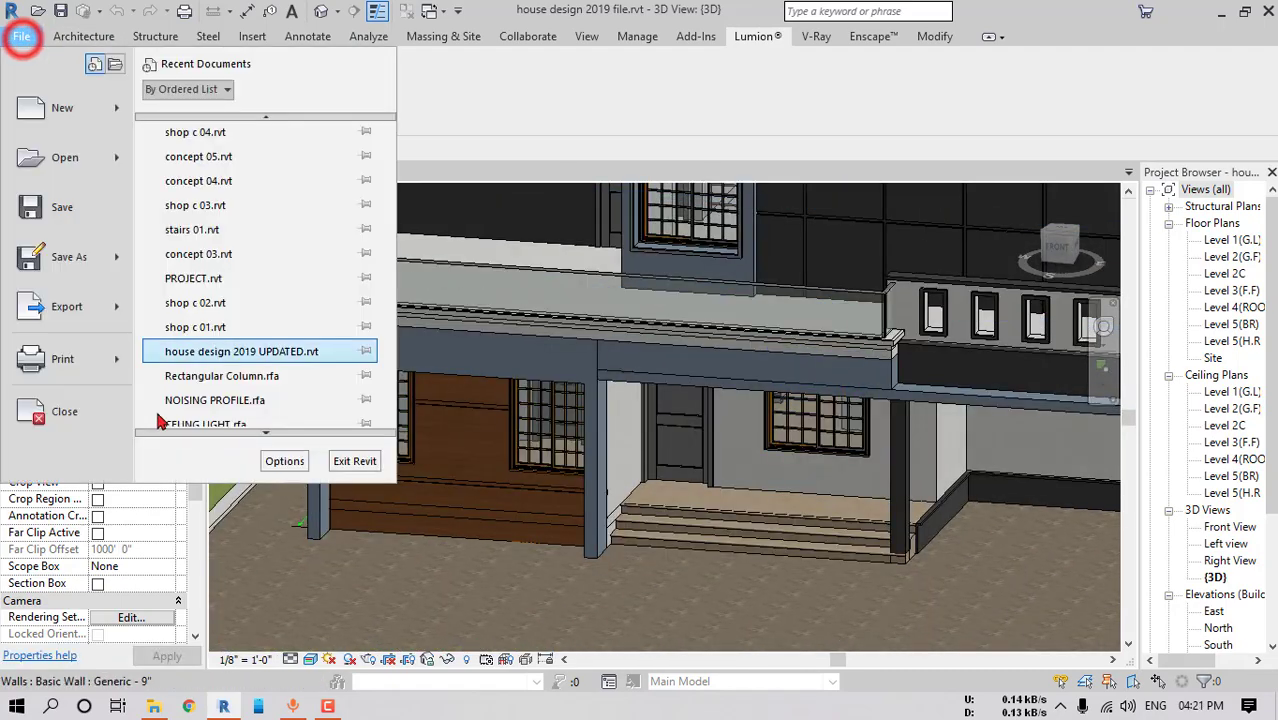
scroll(815, 400, "down", 3)
middle_click_drag(676, 442, 756, 457)
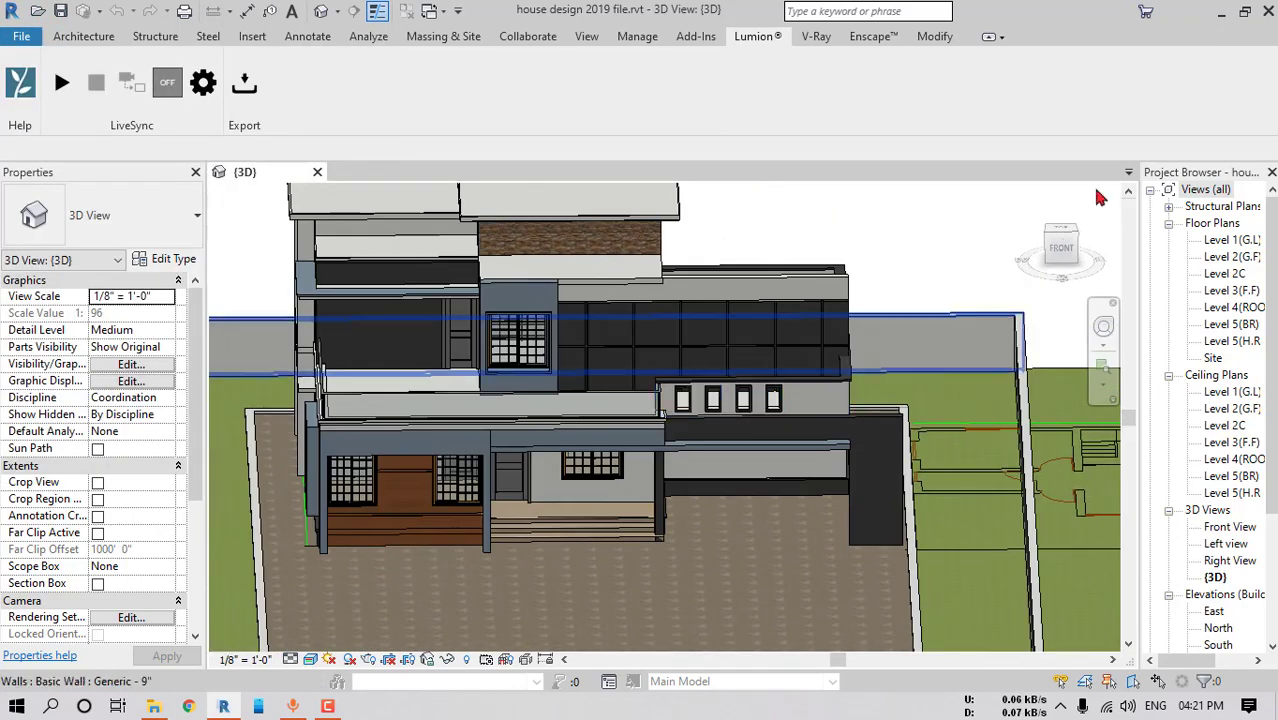
Minimize Revit, refresh the desktop, and launch Lumion Pro 10.5.1
left_click(1221, 12)
right_click(631, 214)
left_click(677, 269)
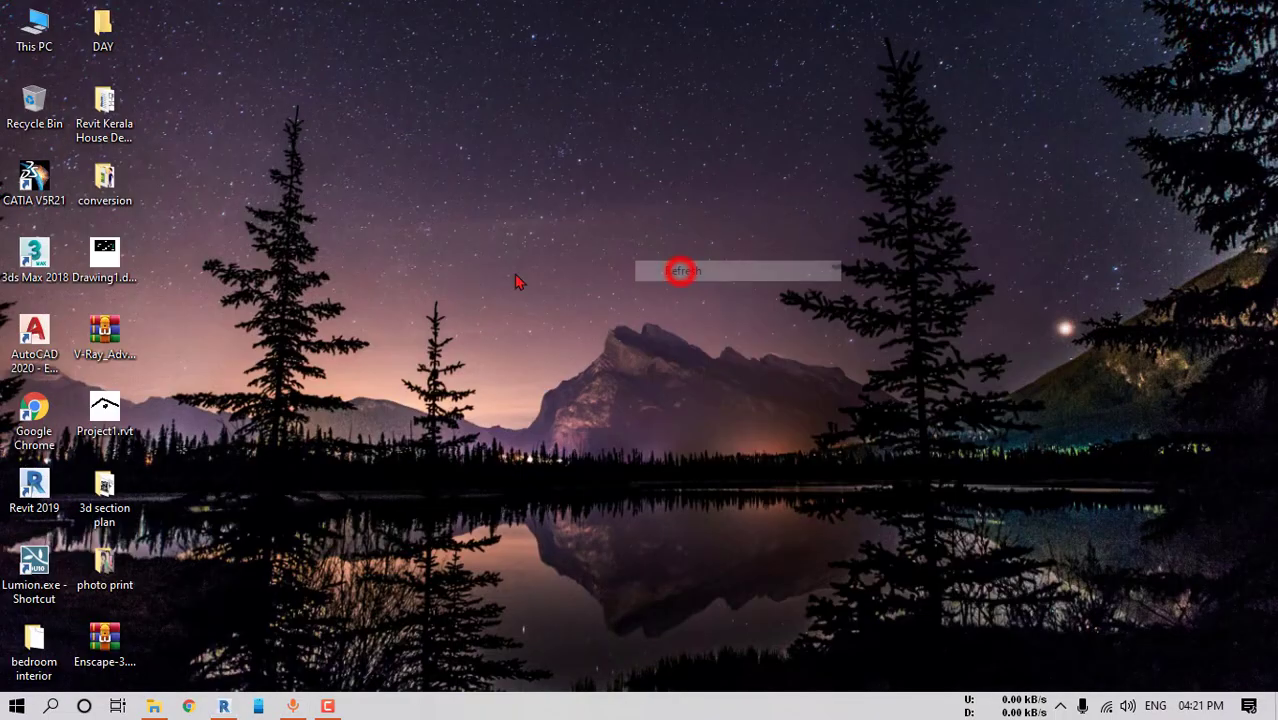
left_click(40, 556)
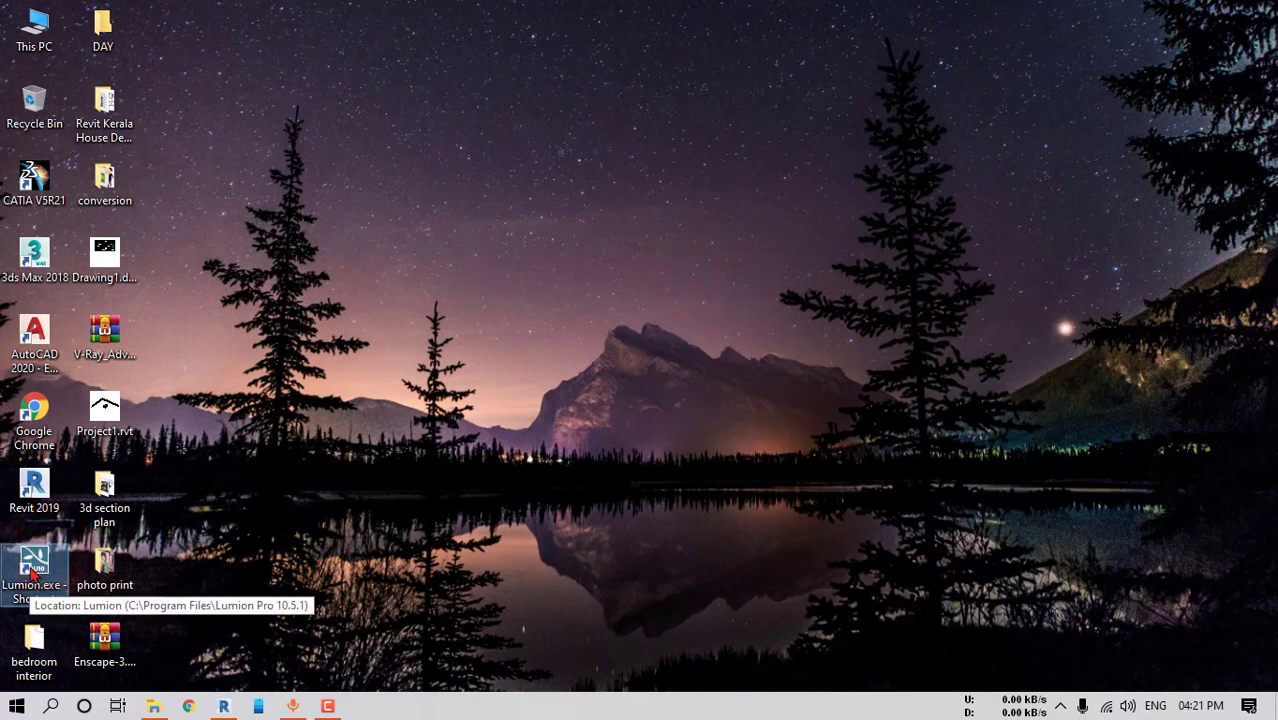
double_click(36, 566)
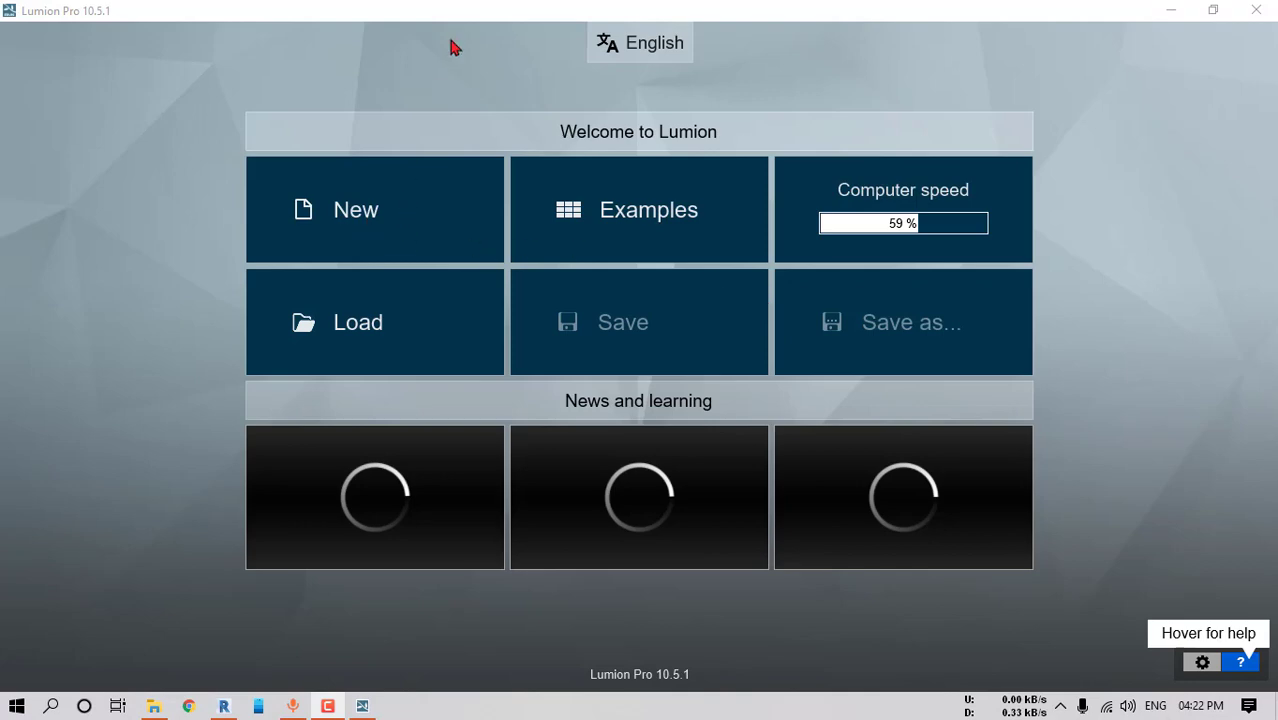
Create a new Lumion project with the Tropical Environment scene
left_click(450, 47)
left_click(386, 205)
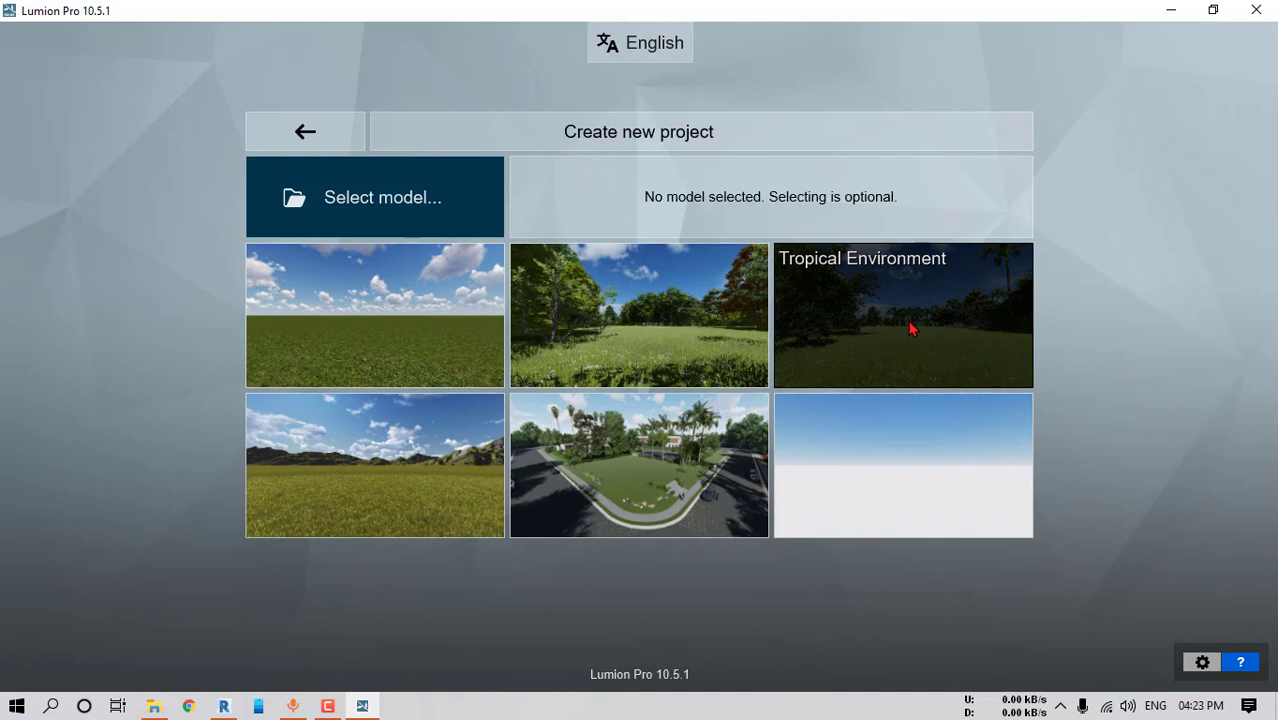
left_click(909, 326)
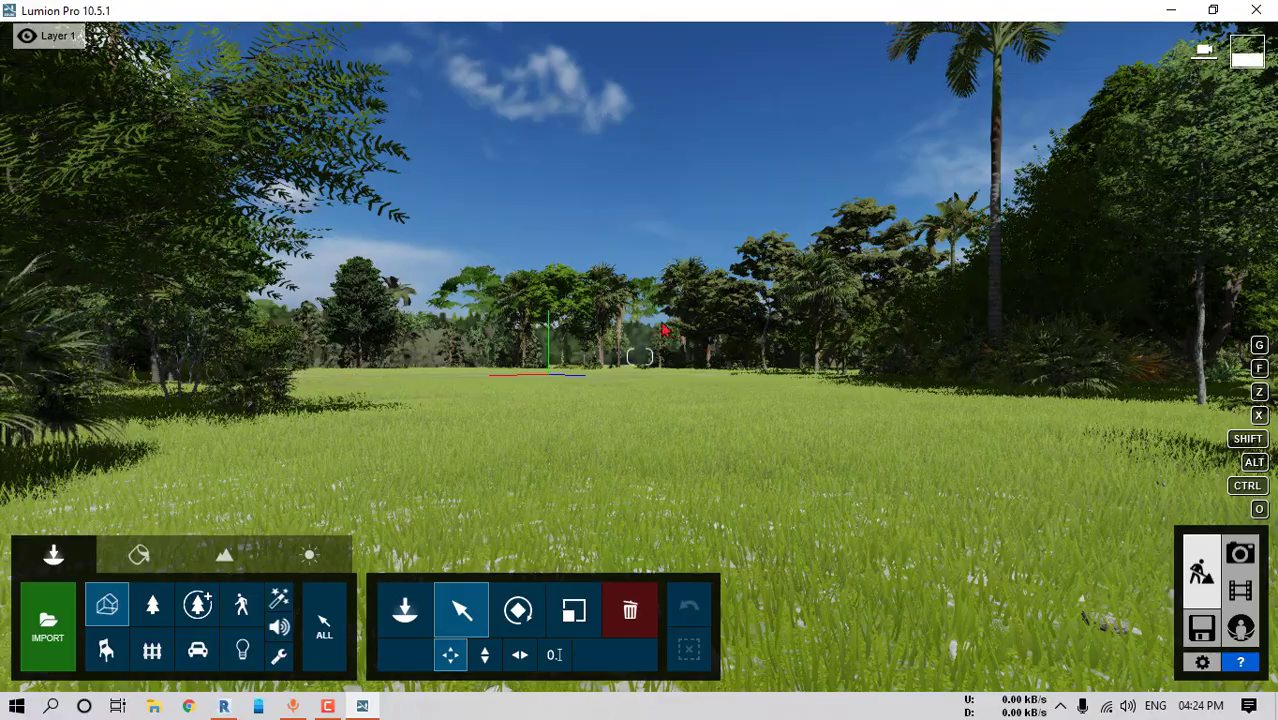
Look around the tropical scene, raising the camera and moving it over the open clearing to view the ground
right_click_drag(640, 357, 517, 284)
right_click_drag(640, 357, 600, 371)
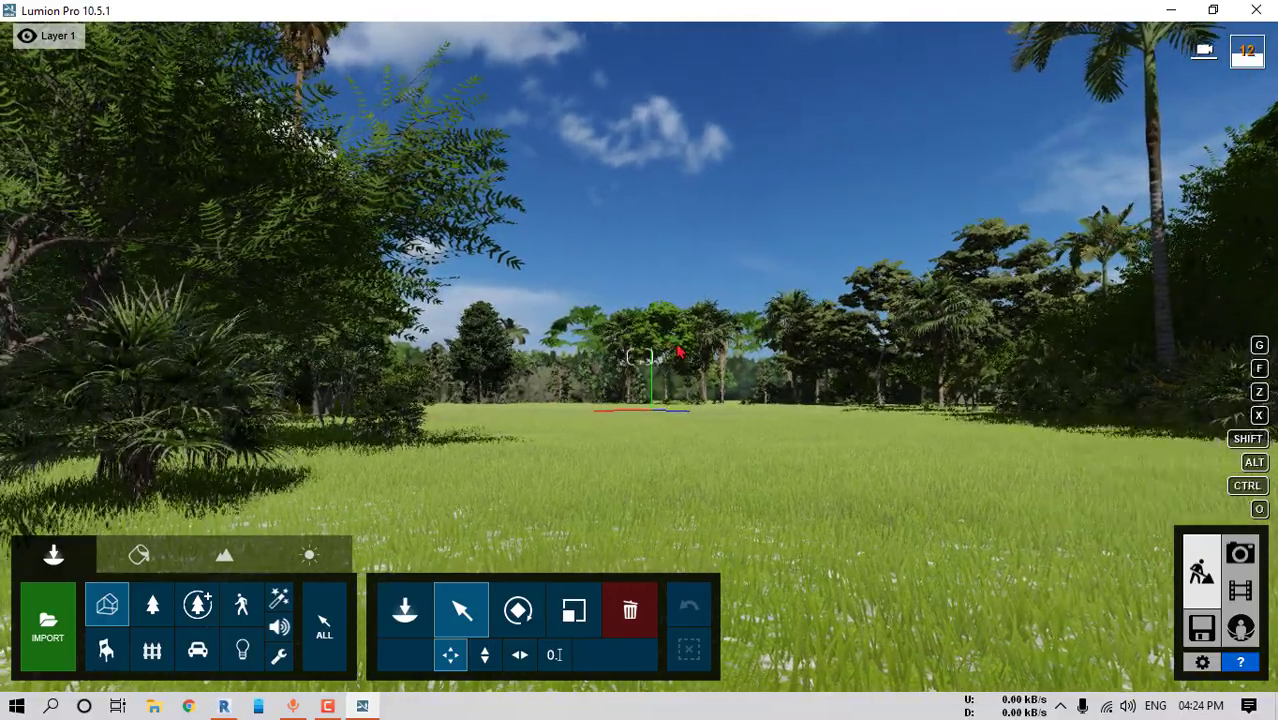
key("q")
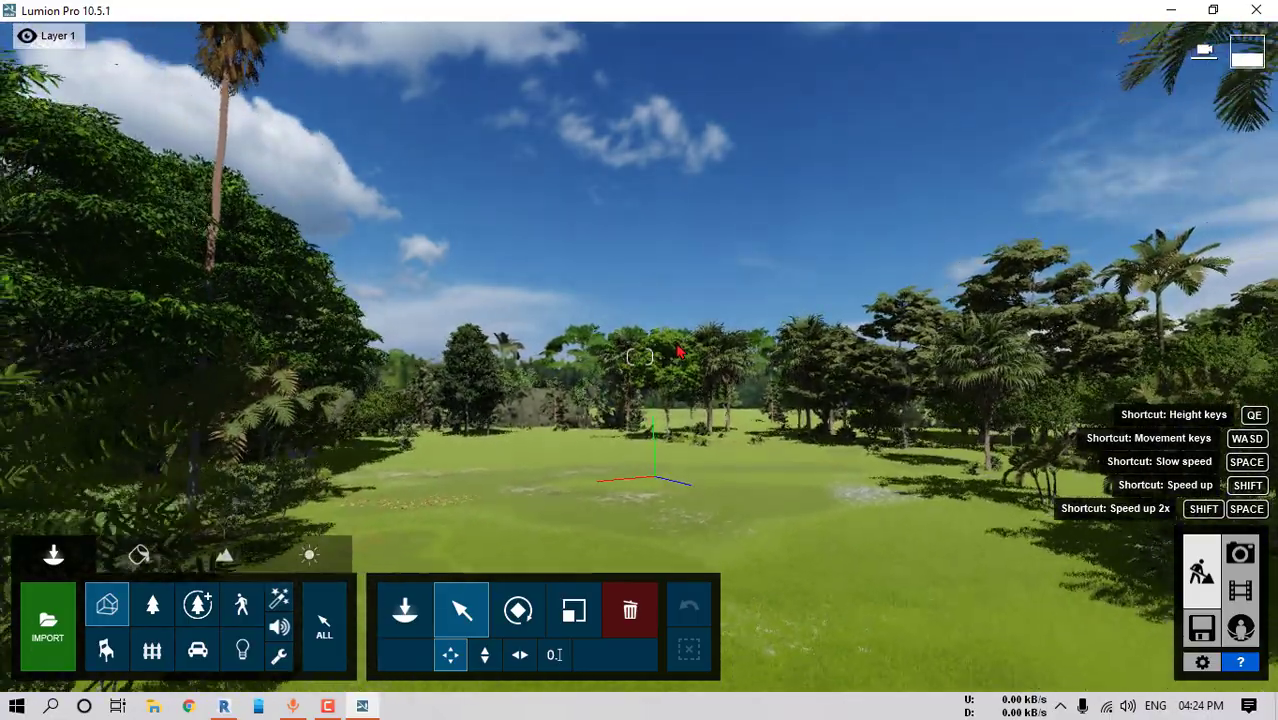
key("a")
key("d")
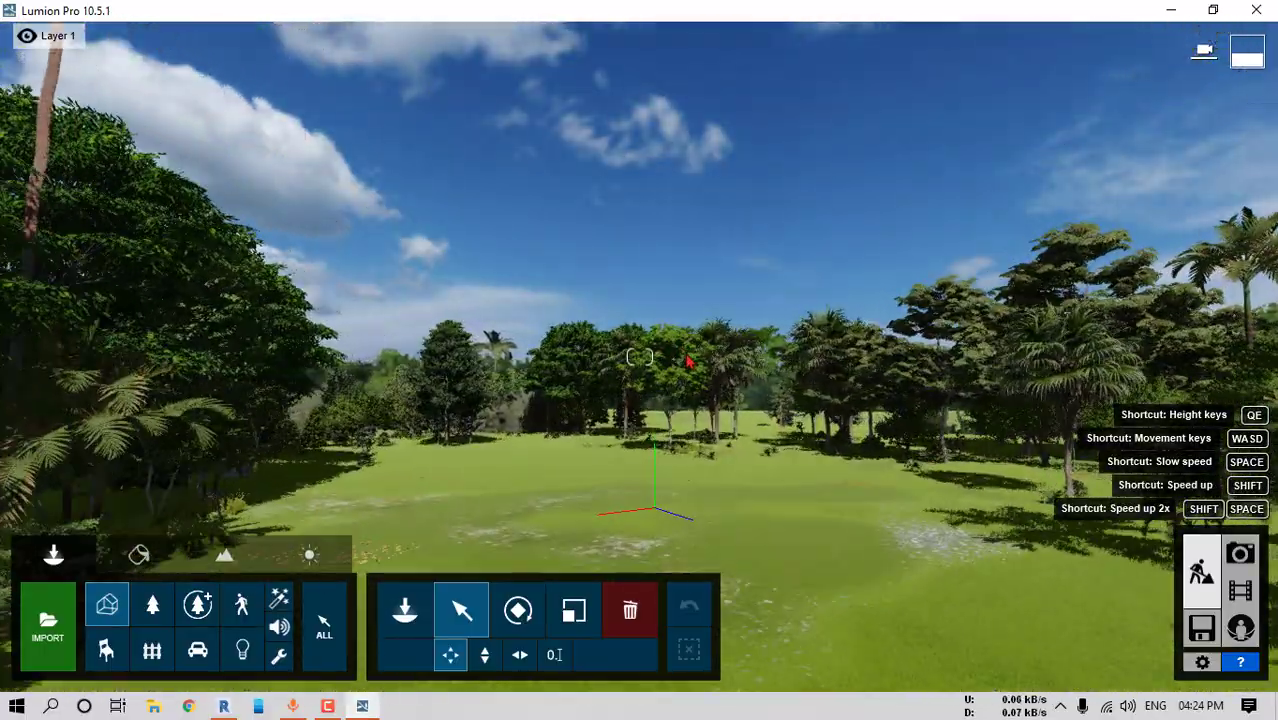
key("w")
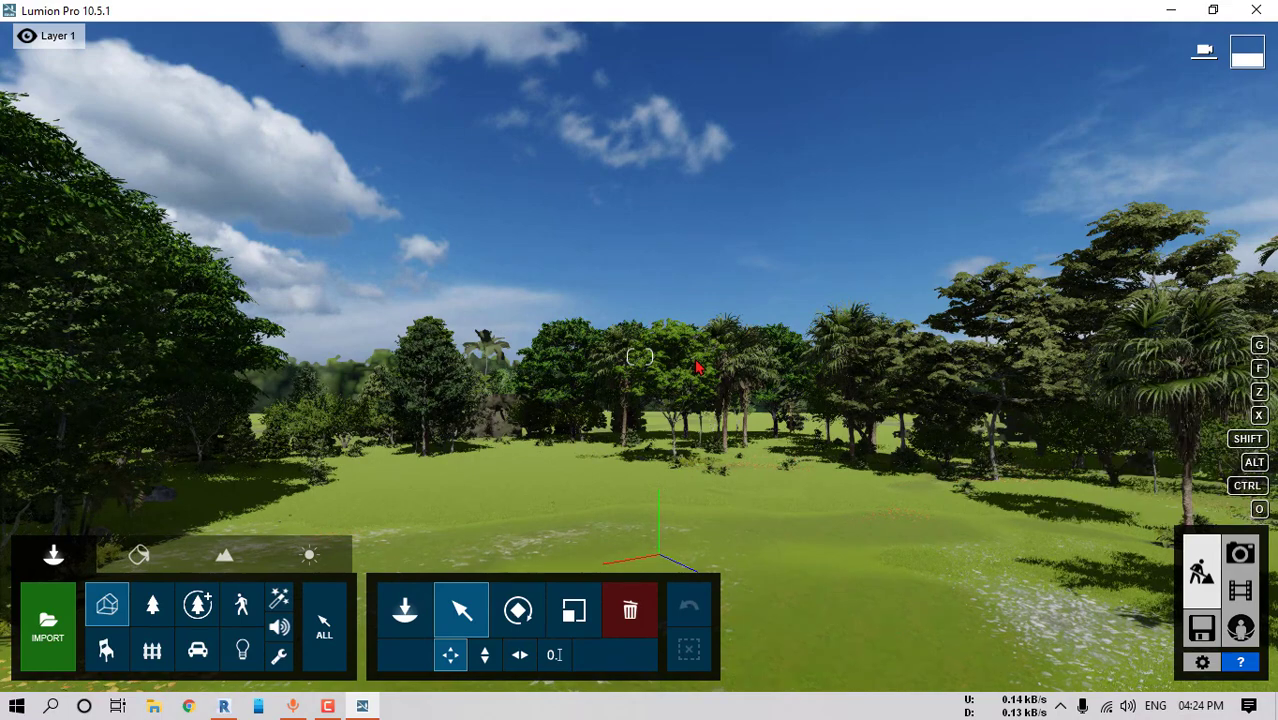
right_click_drag(727, 360, 1110, 340)
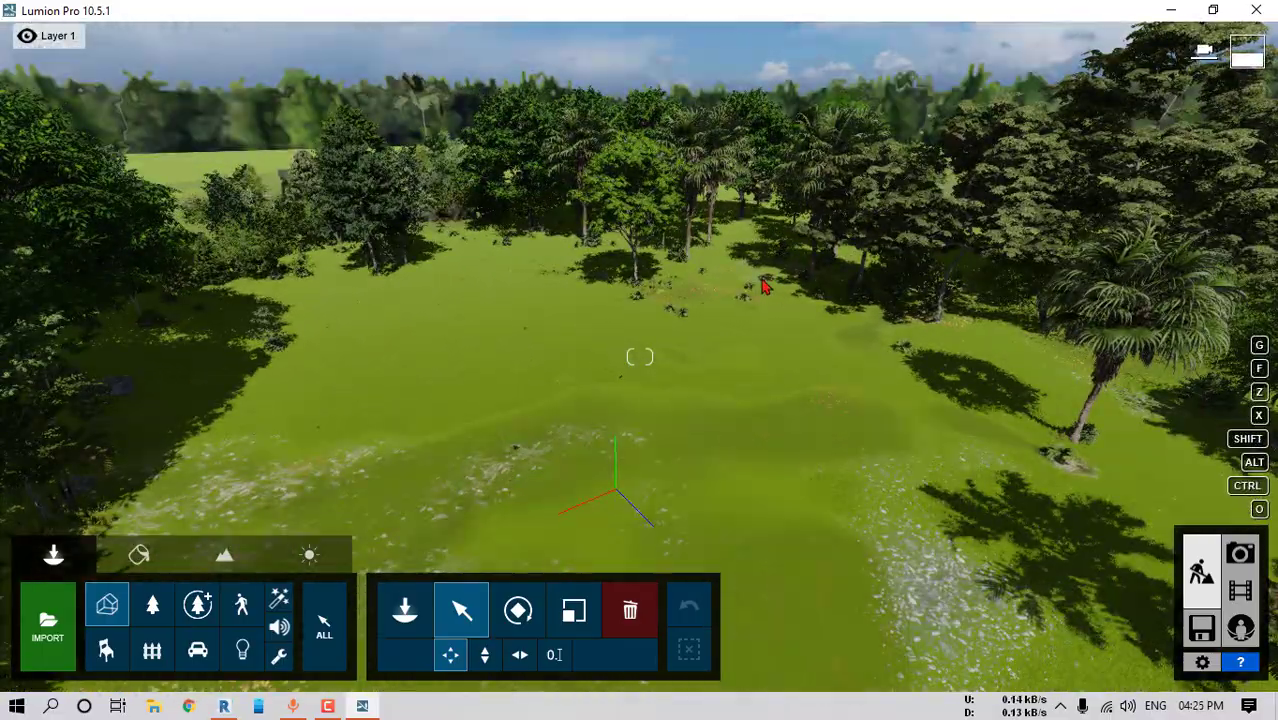
Import house design 2019 file.dae from the Lumion folder with animations and edges off, and place the house in the clearing
left_click(46, 626)
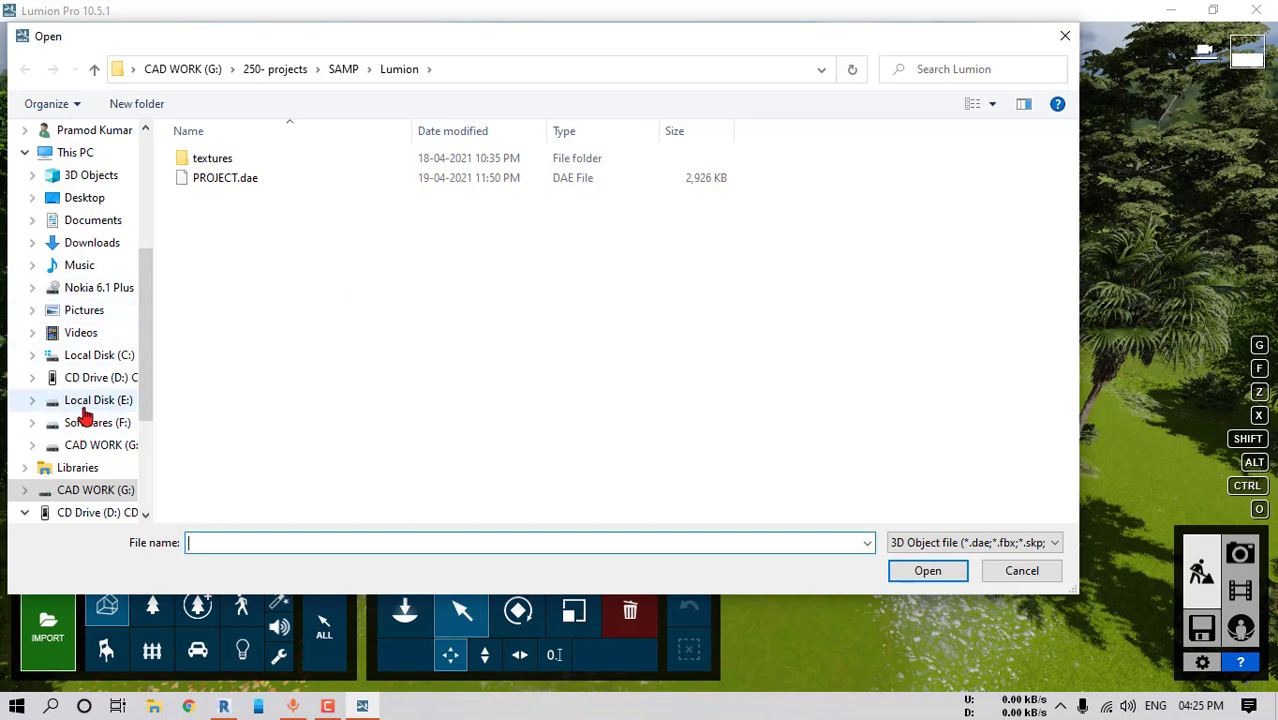
left_click(92, 402)
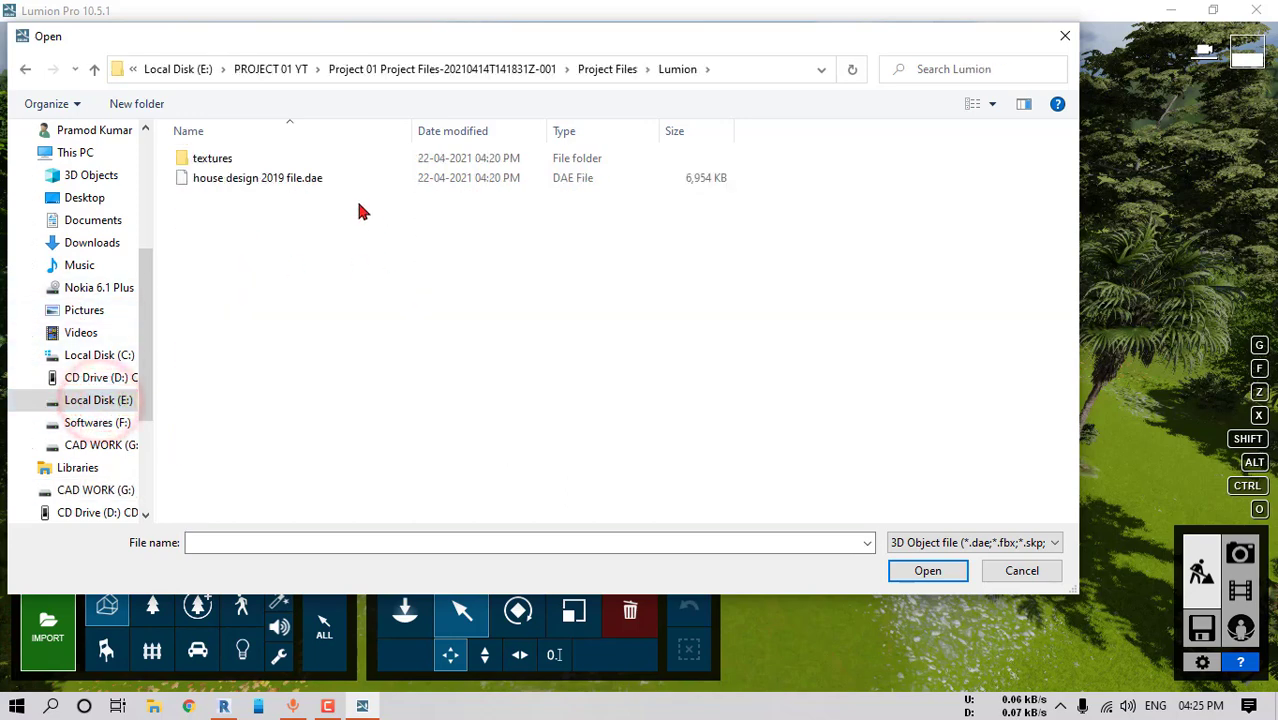
left_click(304, 182)
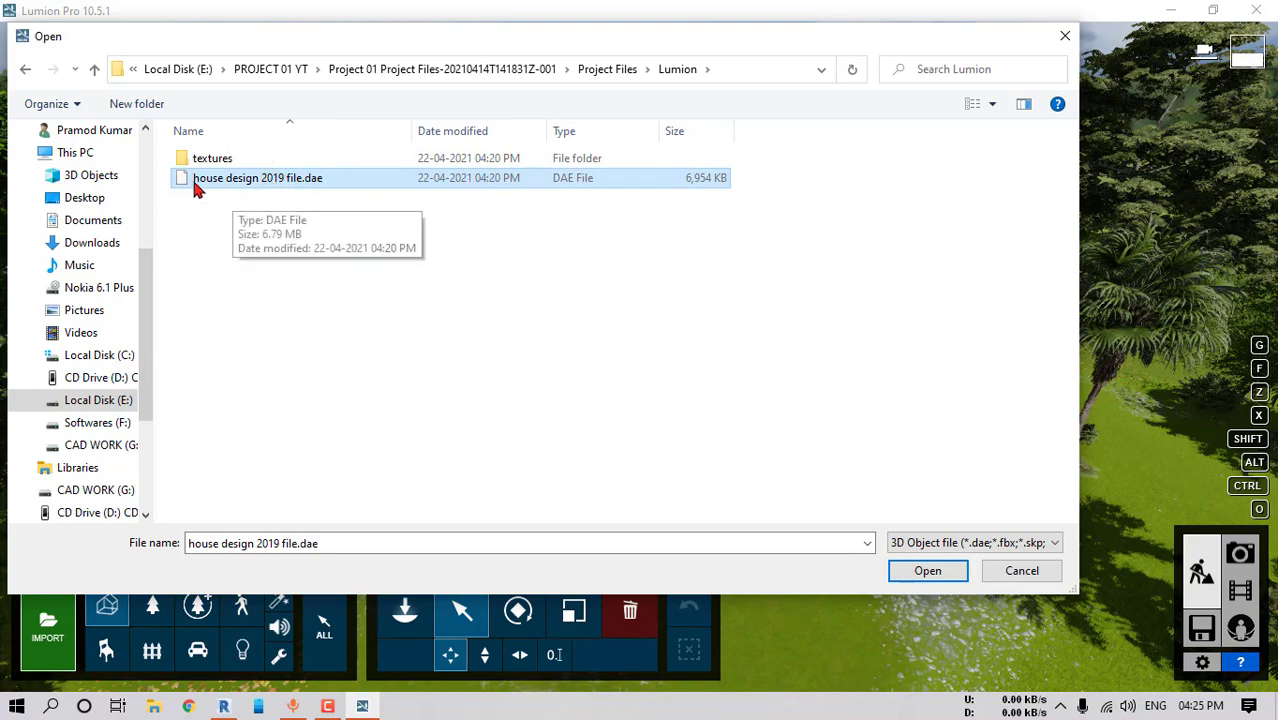
left_click(927, 571)
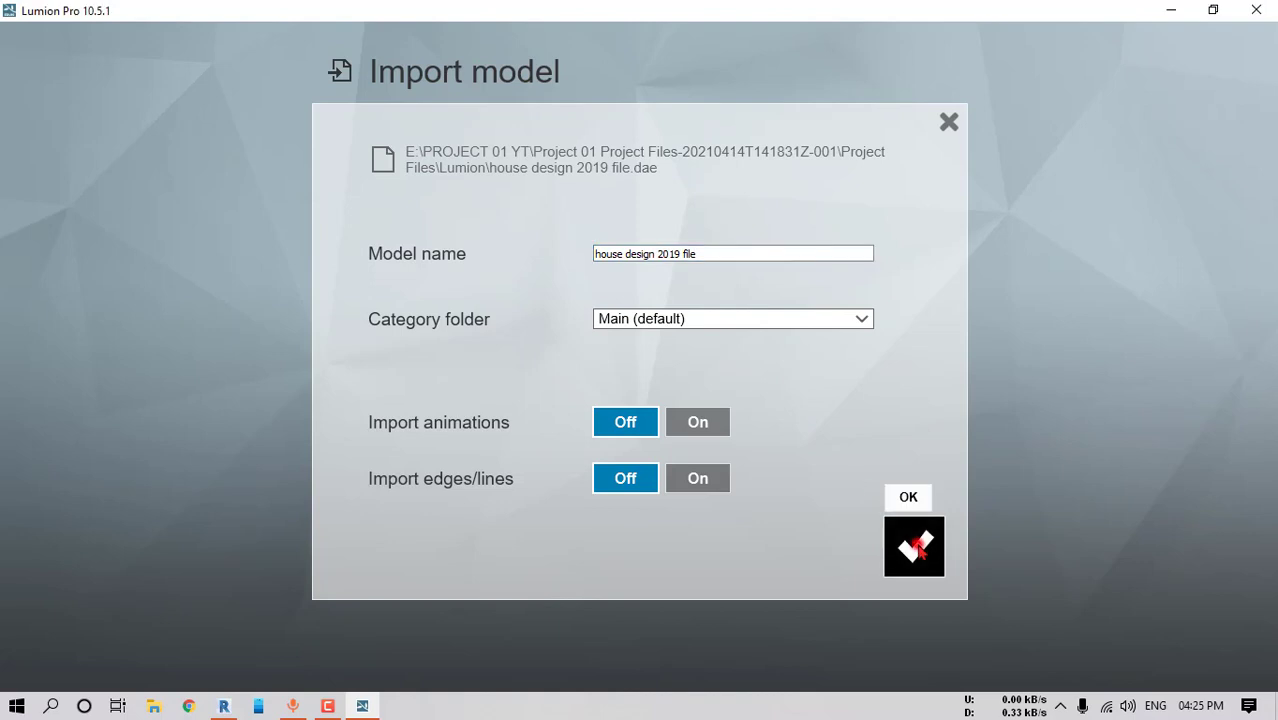
left_click(914, 546)
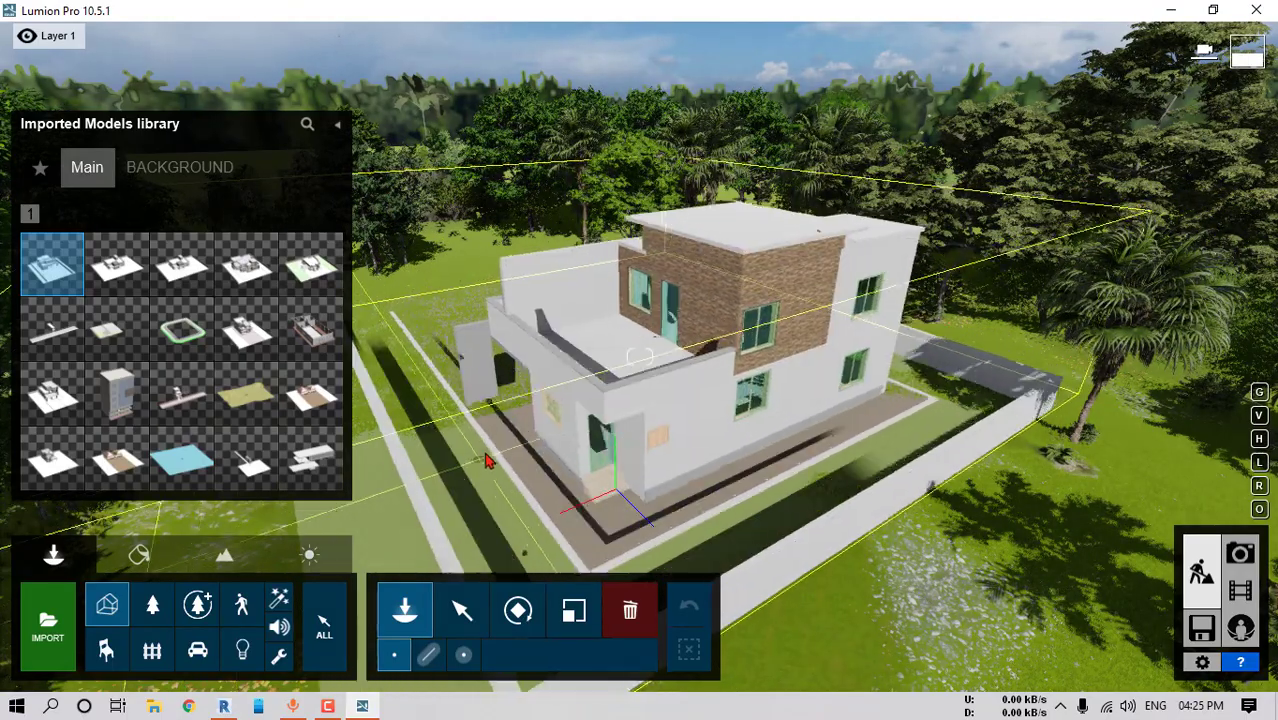
right_click_drag(488, 461, 737, 357)
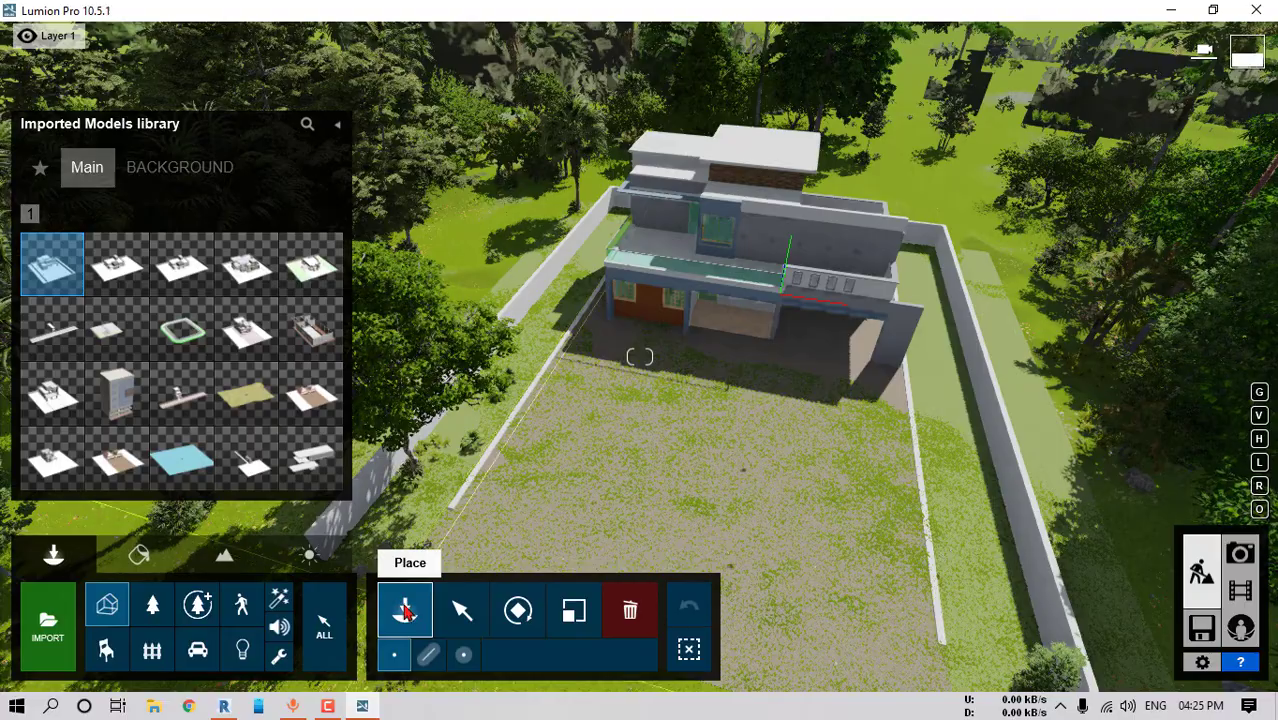
right_click_drag(864, 428, 855, 461)
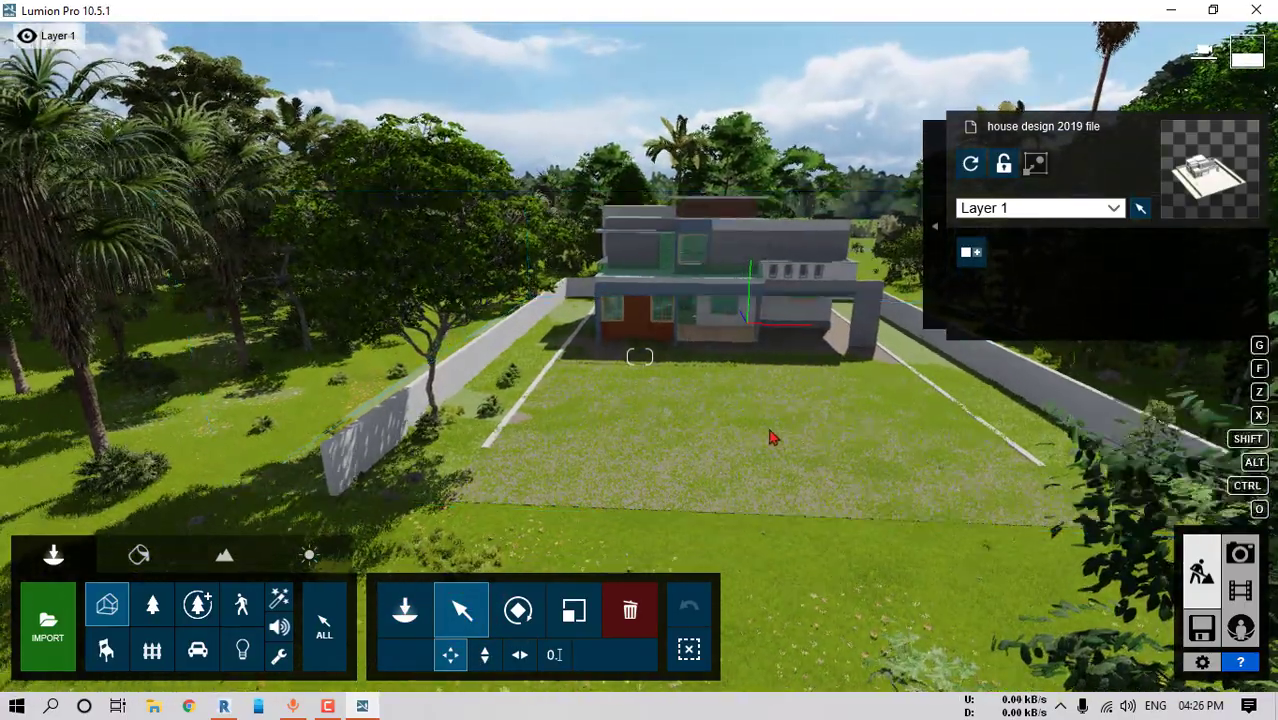
Raise the house model vertically by about 0.11 m to lift its paving above the grass
key("w")
right_click_drag(769, 430, 687, 425)
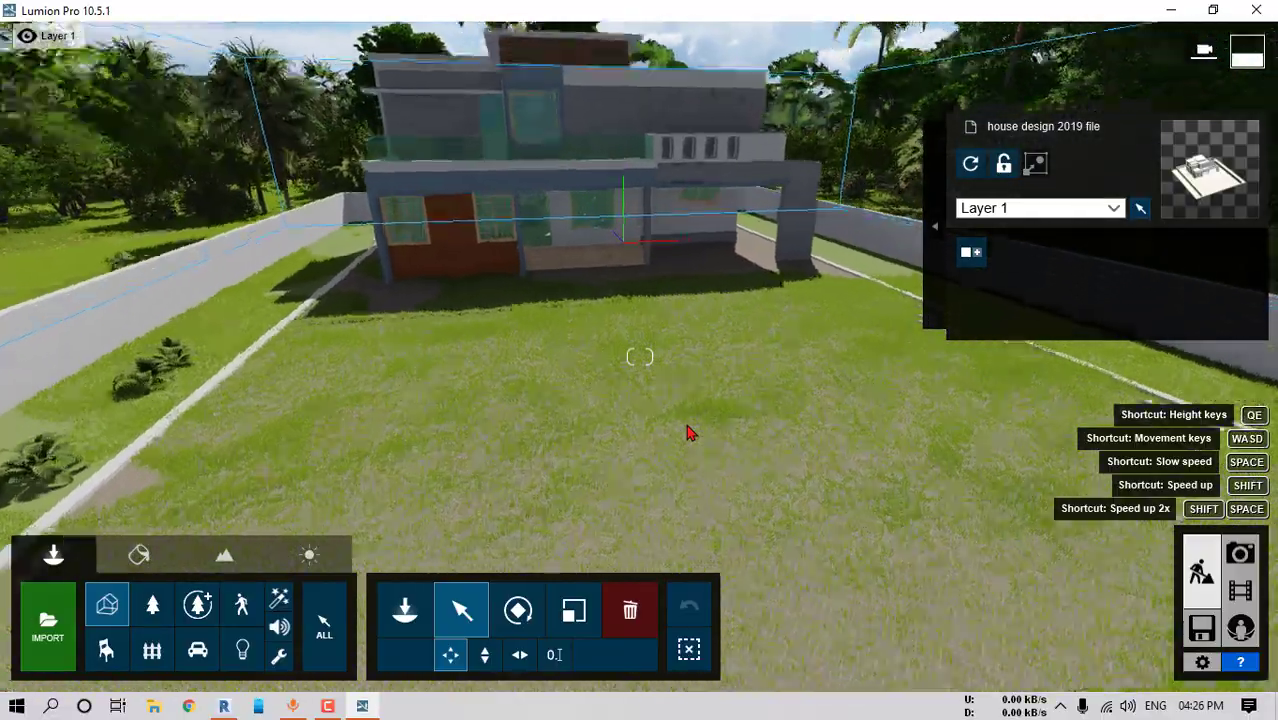
key("w")
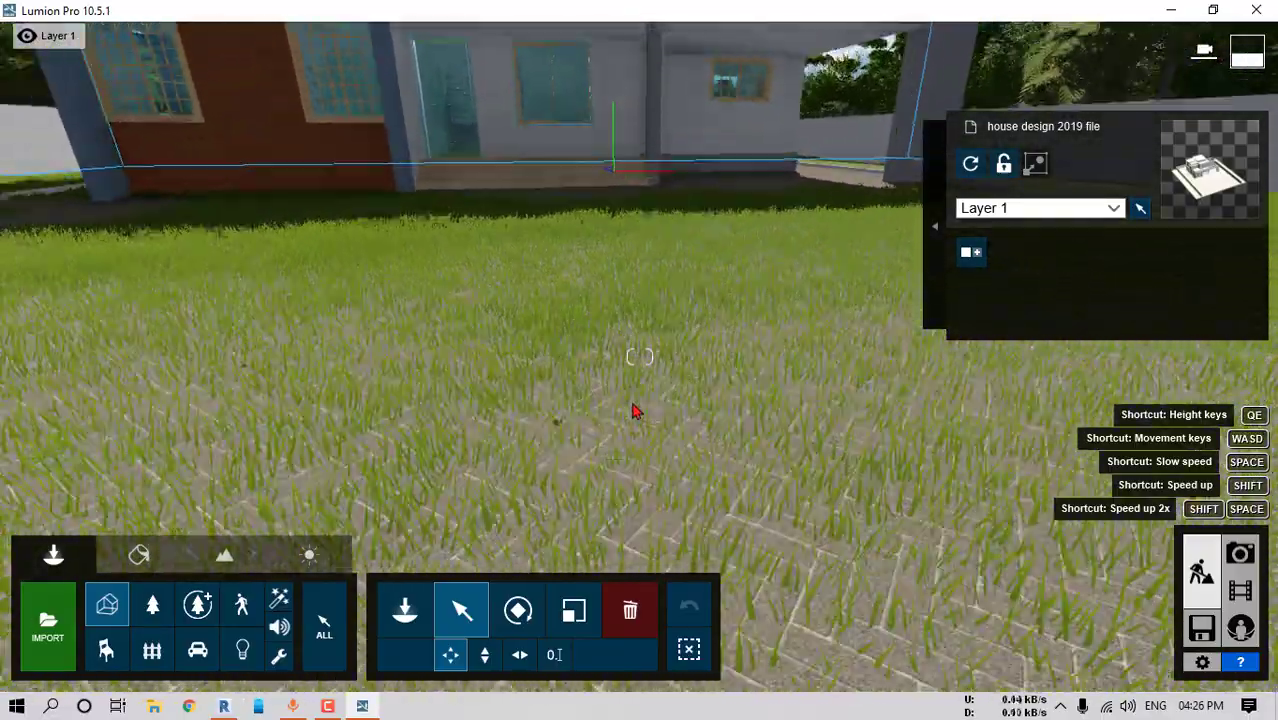
key("s")
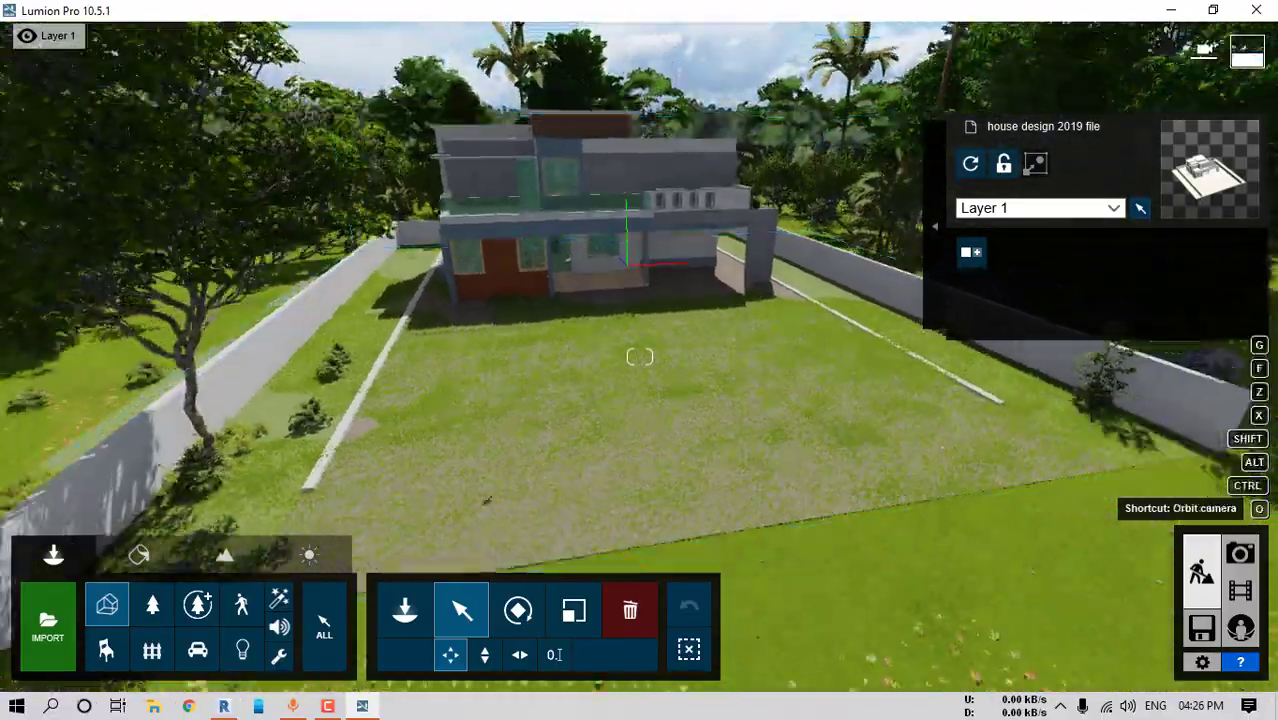
right_click_drag(722, 385, 796, 448)
key("w")
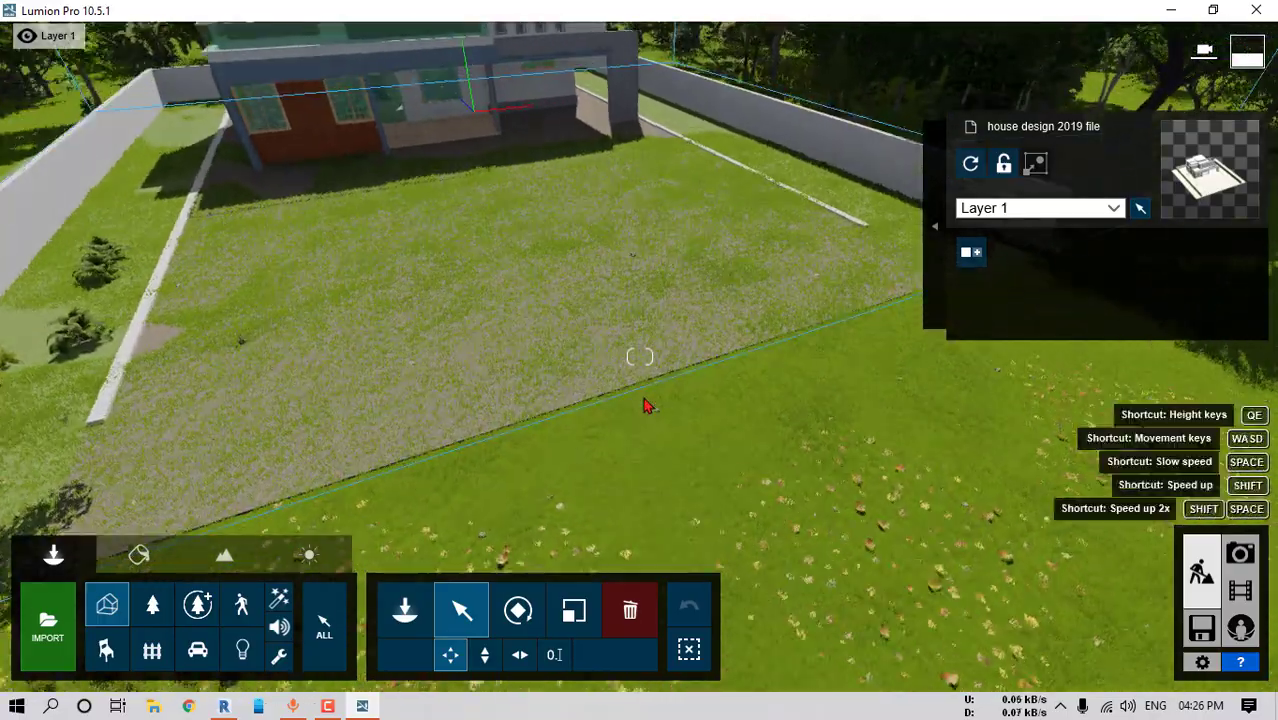
right_click_drag(628, 382, 558, 288)
left_click(487, 658)
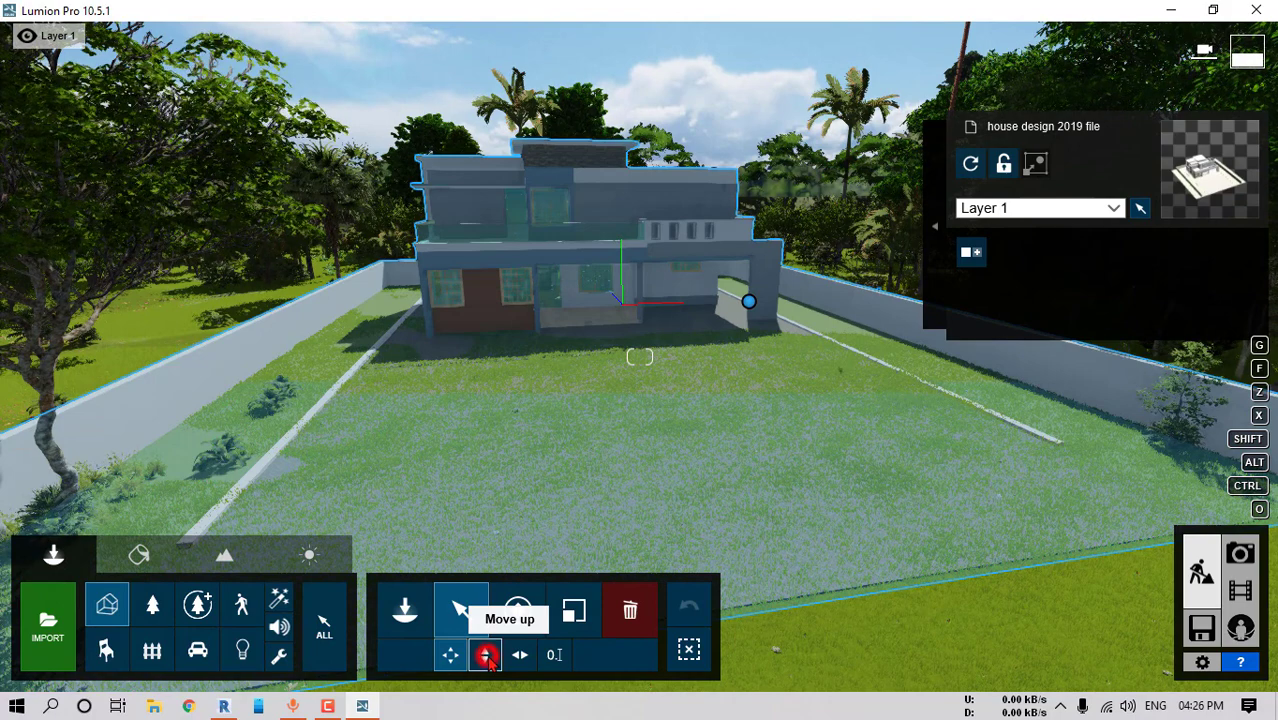
mouse_move(748, 305)
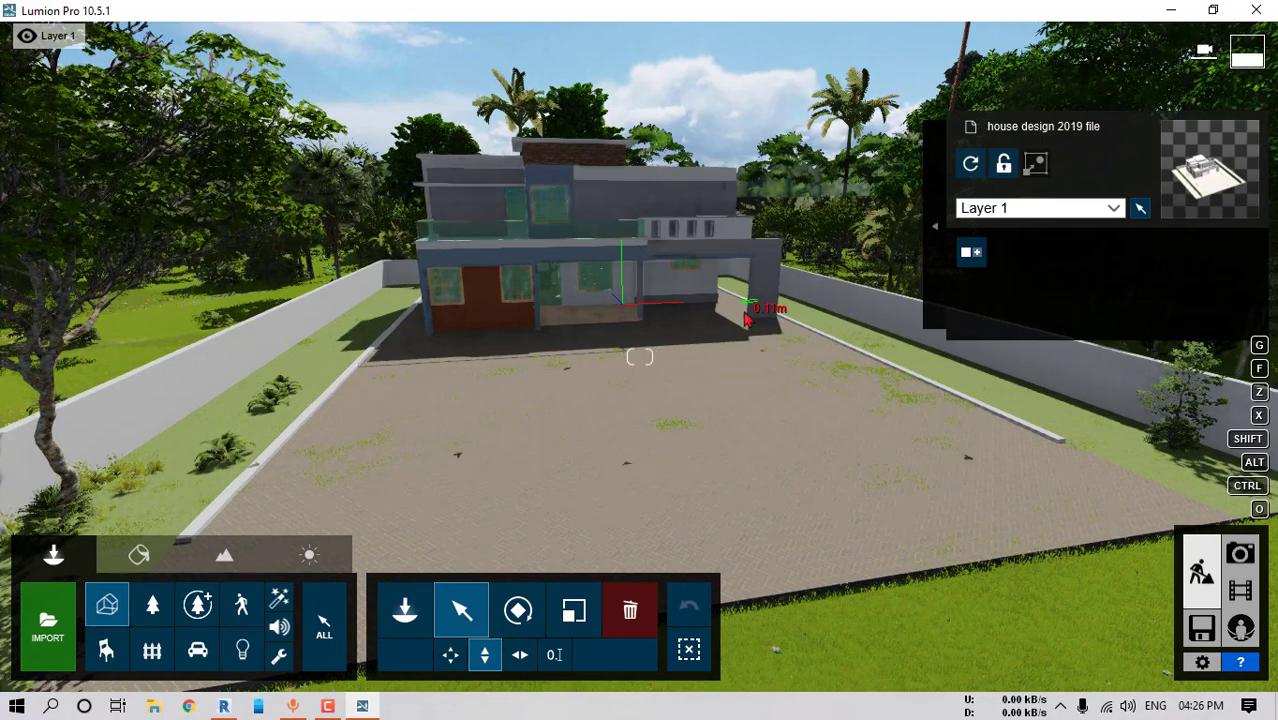
Frame the house's front with its car porch in the view and switch to Photo mode
right_click_drag(748, 316, 748, 316)
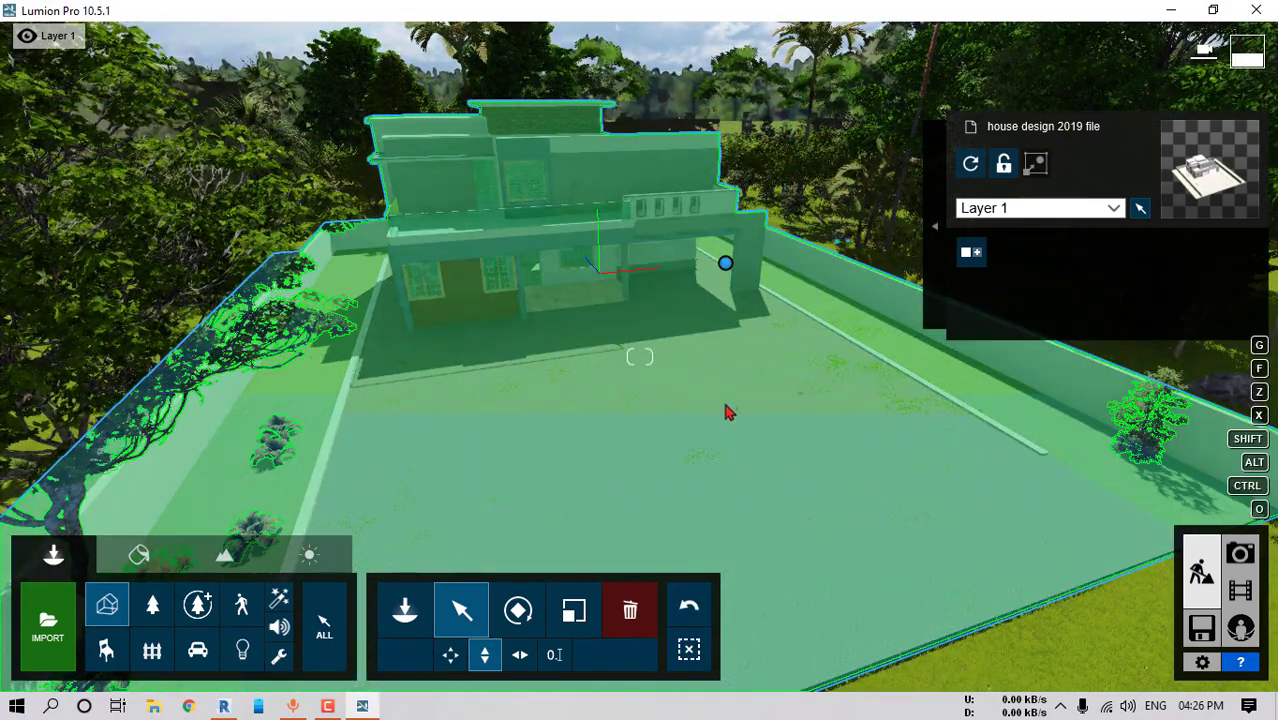
right_click_drag(730, 410, 730, 410)
key("w")
right_click_drag(770, 460, 802, 383)
key("w")
left_click(898, 434)
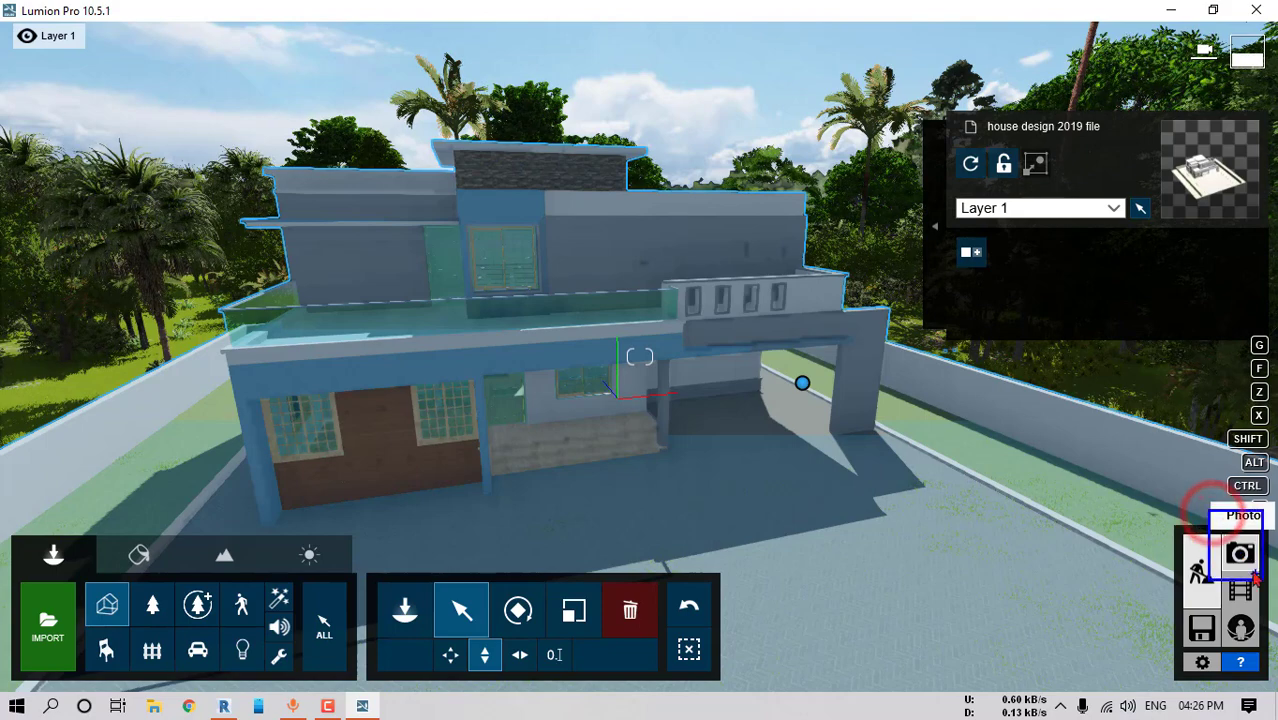
key("Escape")
left_click(1242, 558)
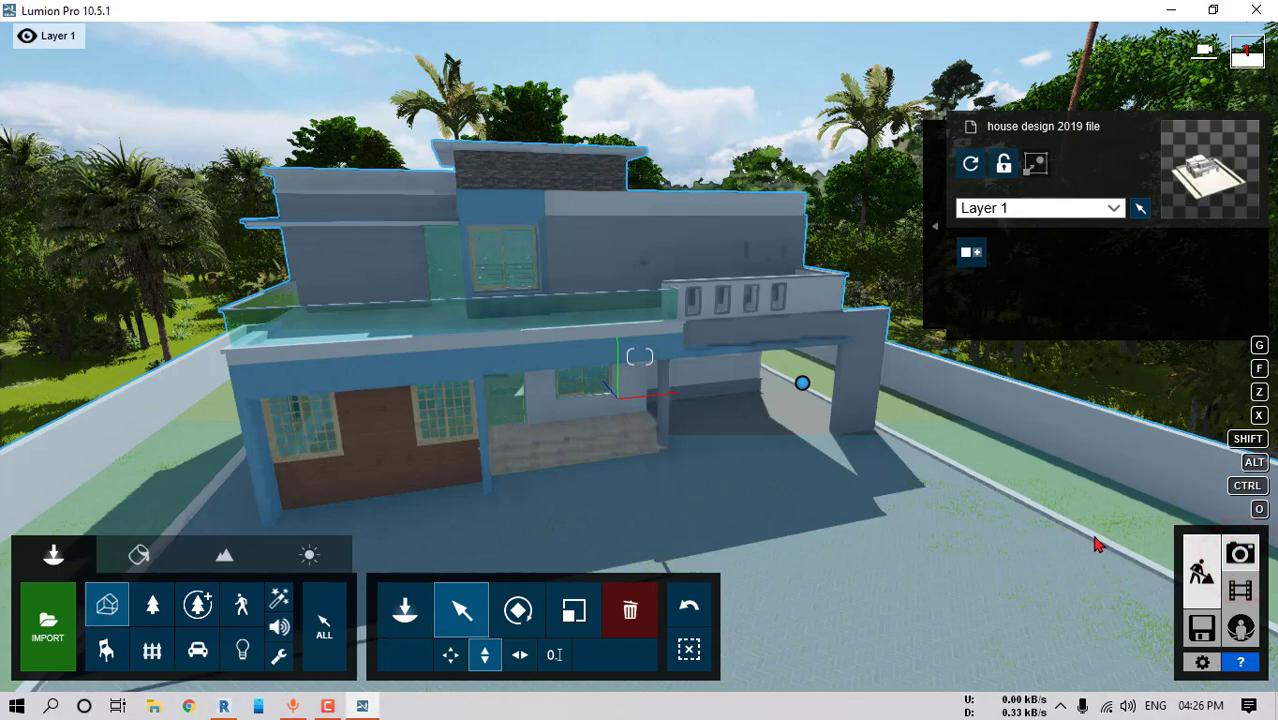
Review the saved camera views from Photo 1 to Photo 4 and return to Photo 1
key("shift+1")
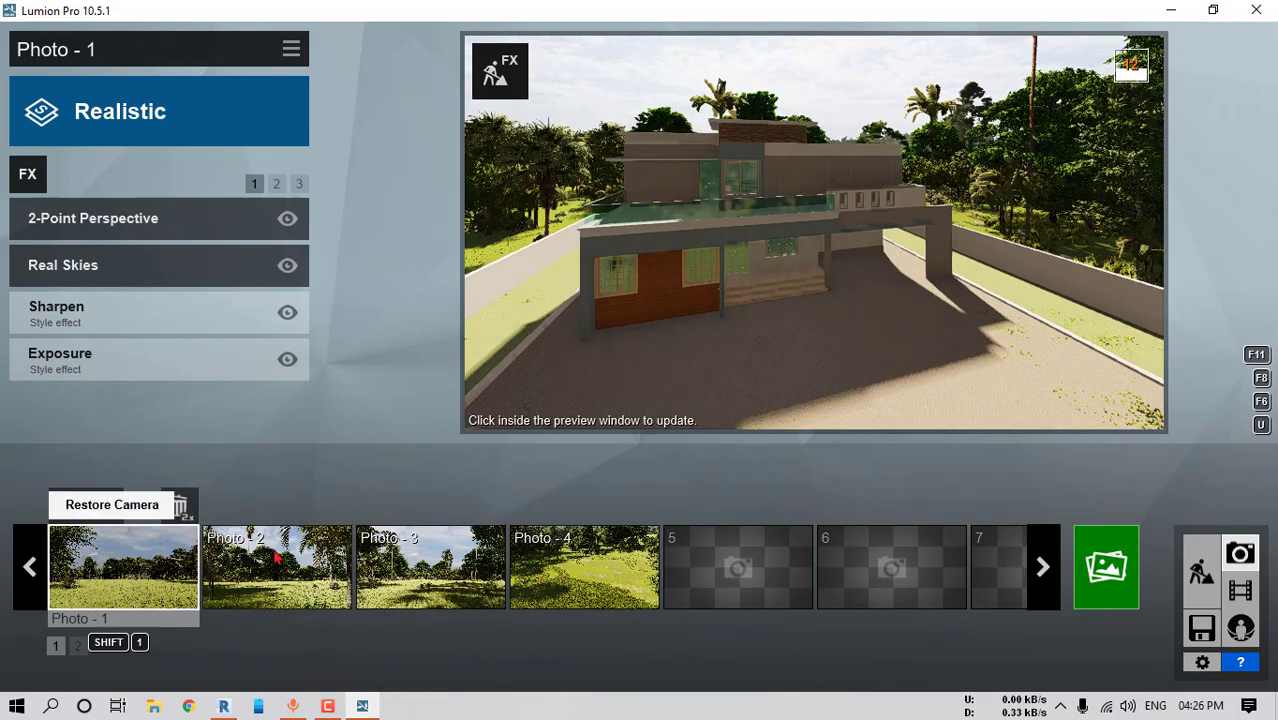
left_click(77, 575)
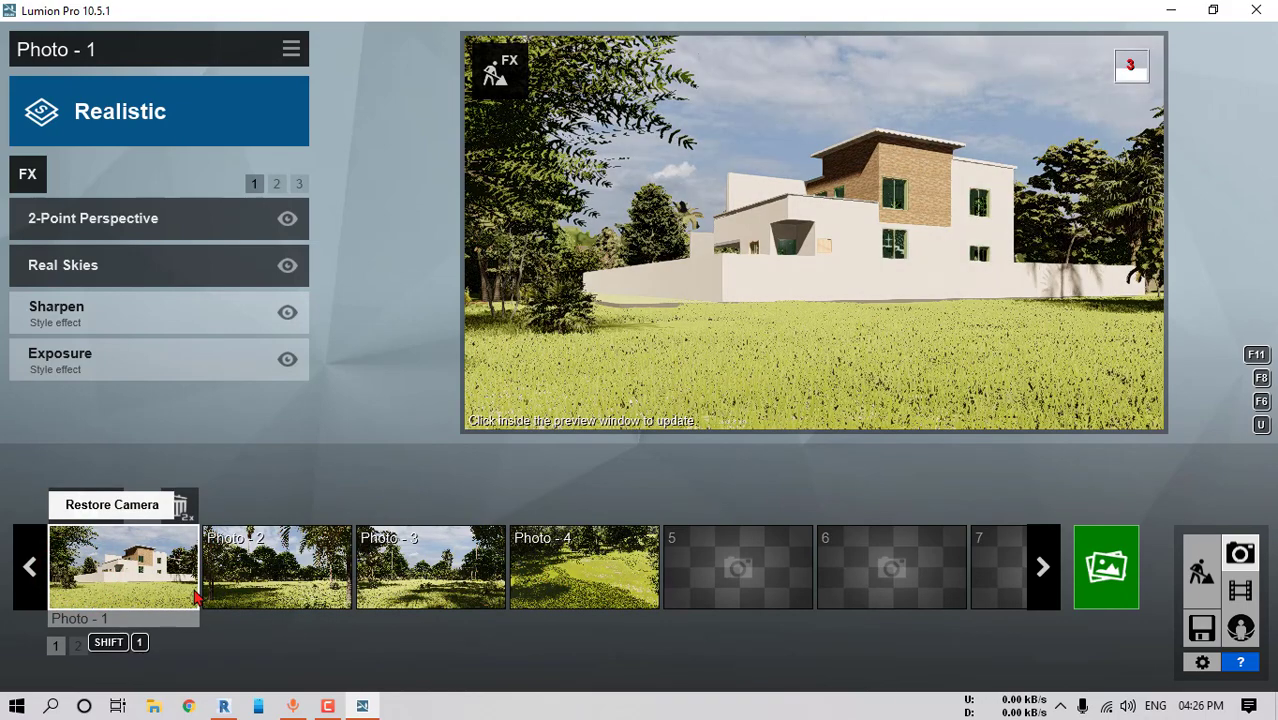
mouse_move(890, 258)
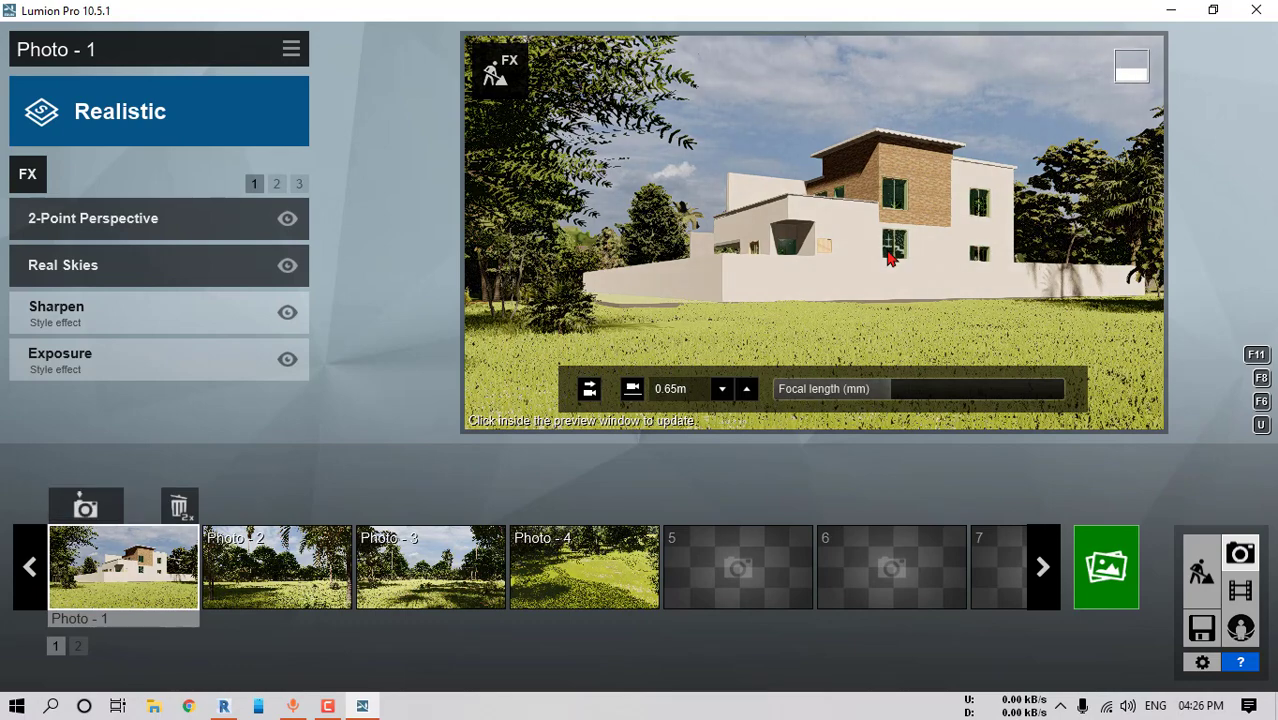
left_click(283, 563)
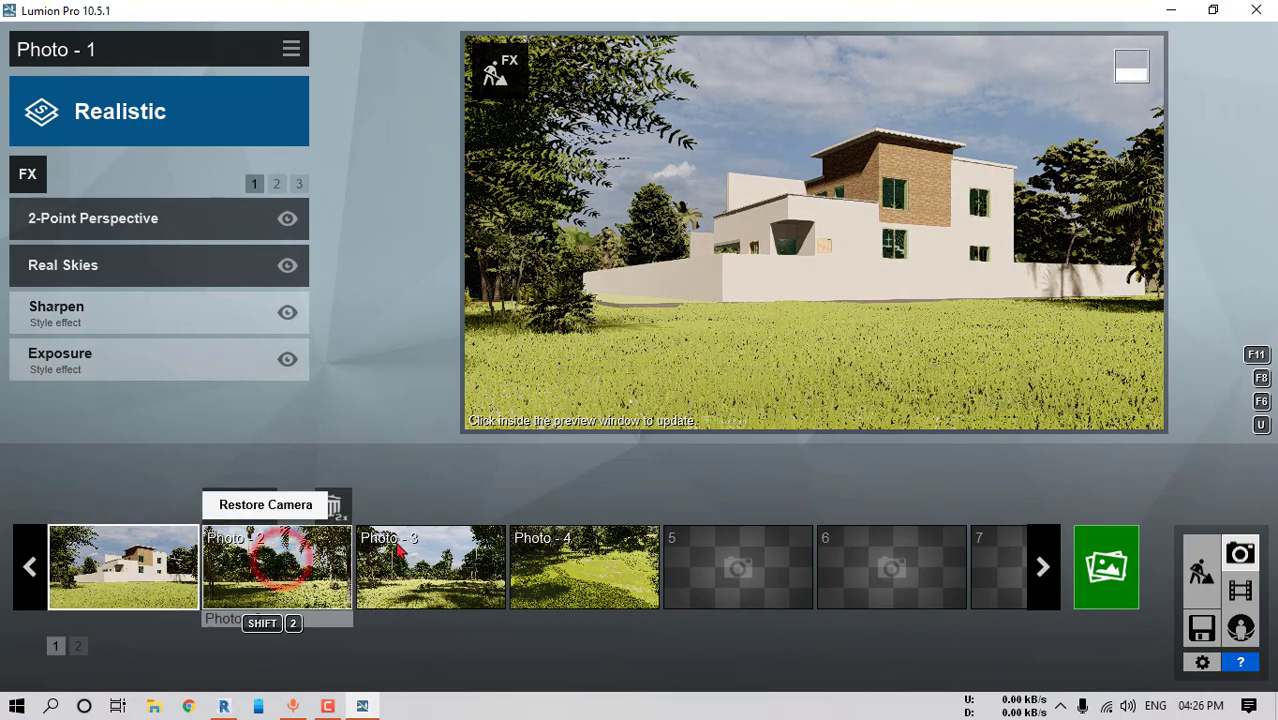
left_click(407, 576)
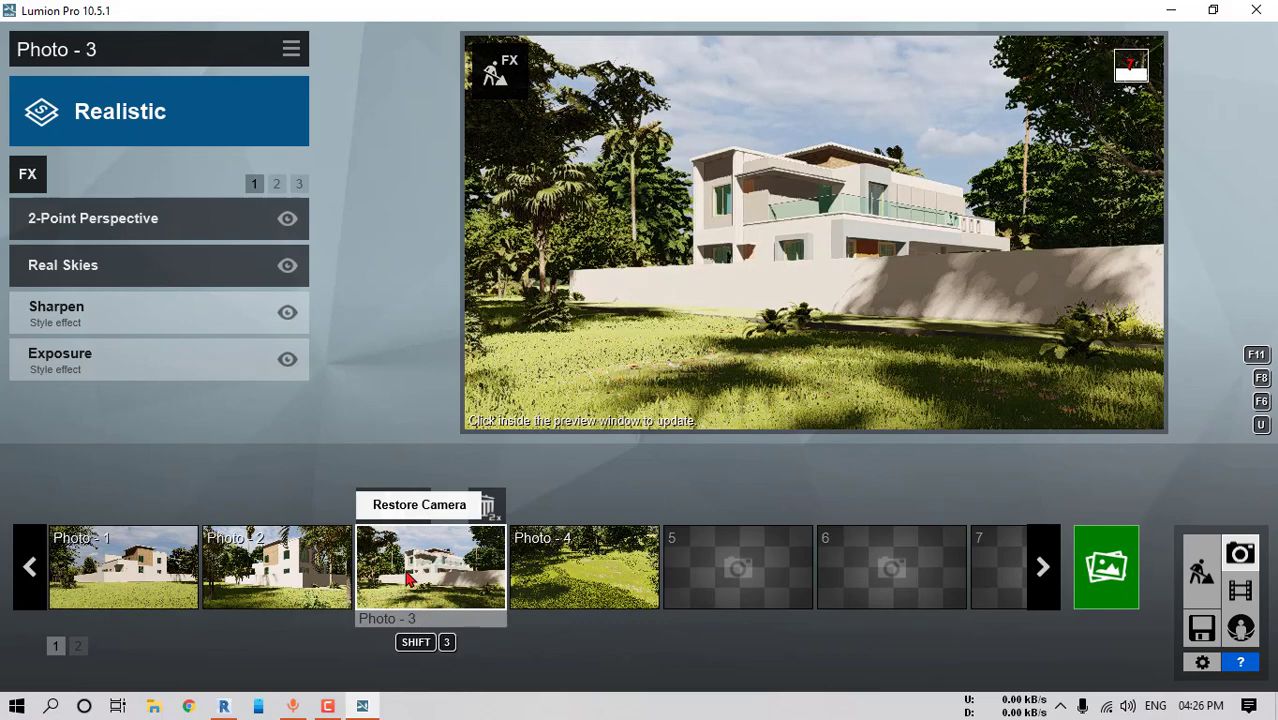
left_click(609, 577)
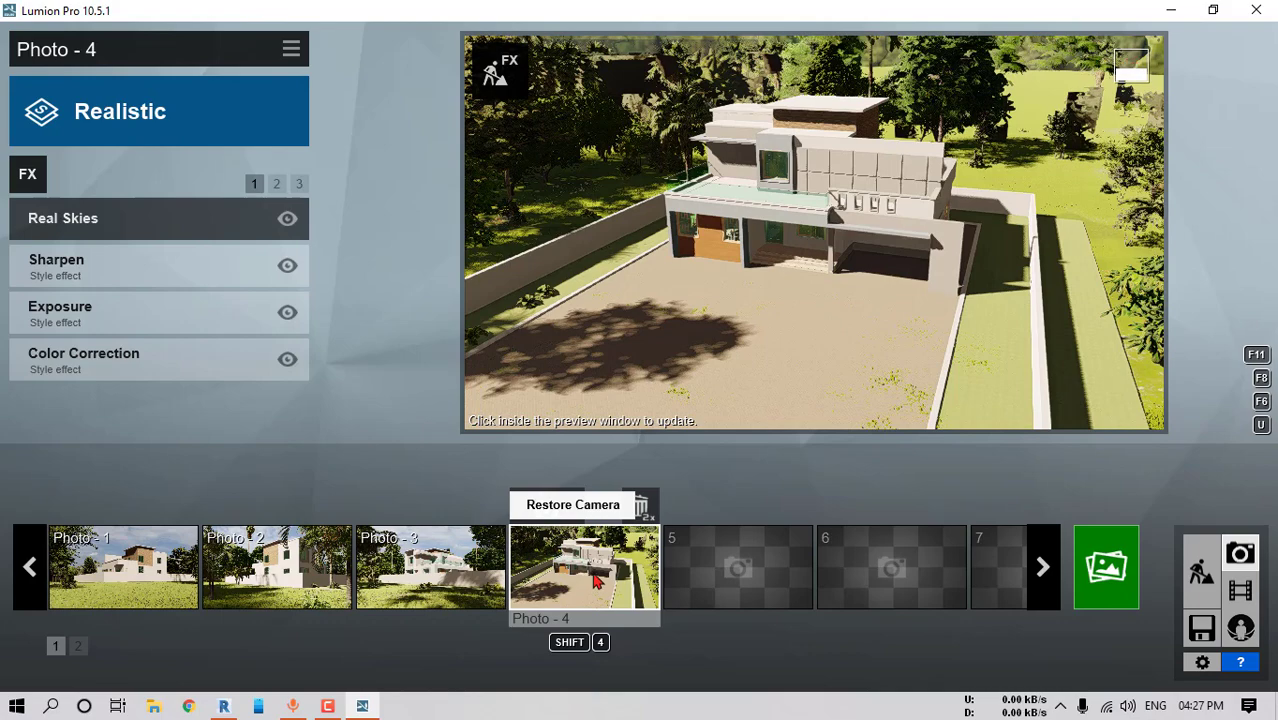
left_click(184, 563)
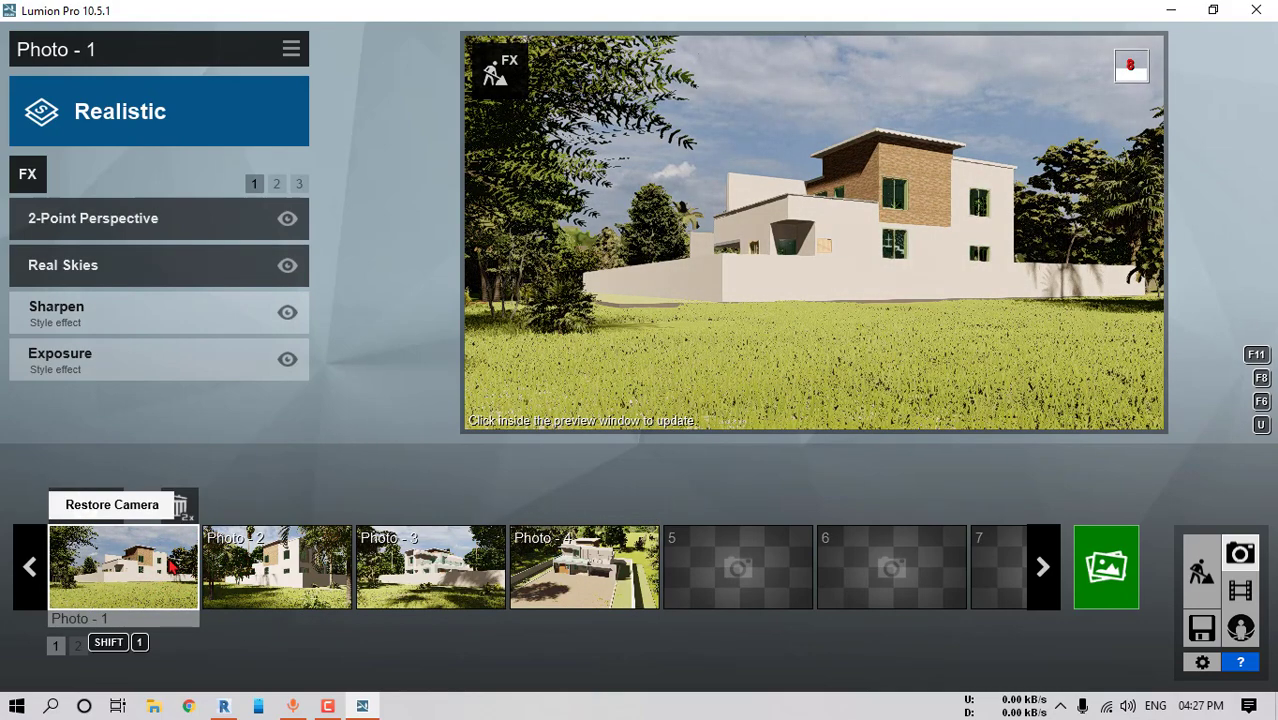
Frame the house's front elevation in the Photo 1 preview, set the camera to the 1.60 m eye level, and level its view
mouse_move(720, 330)
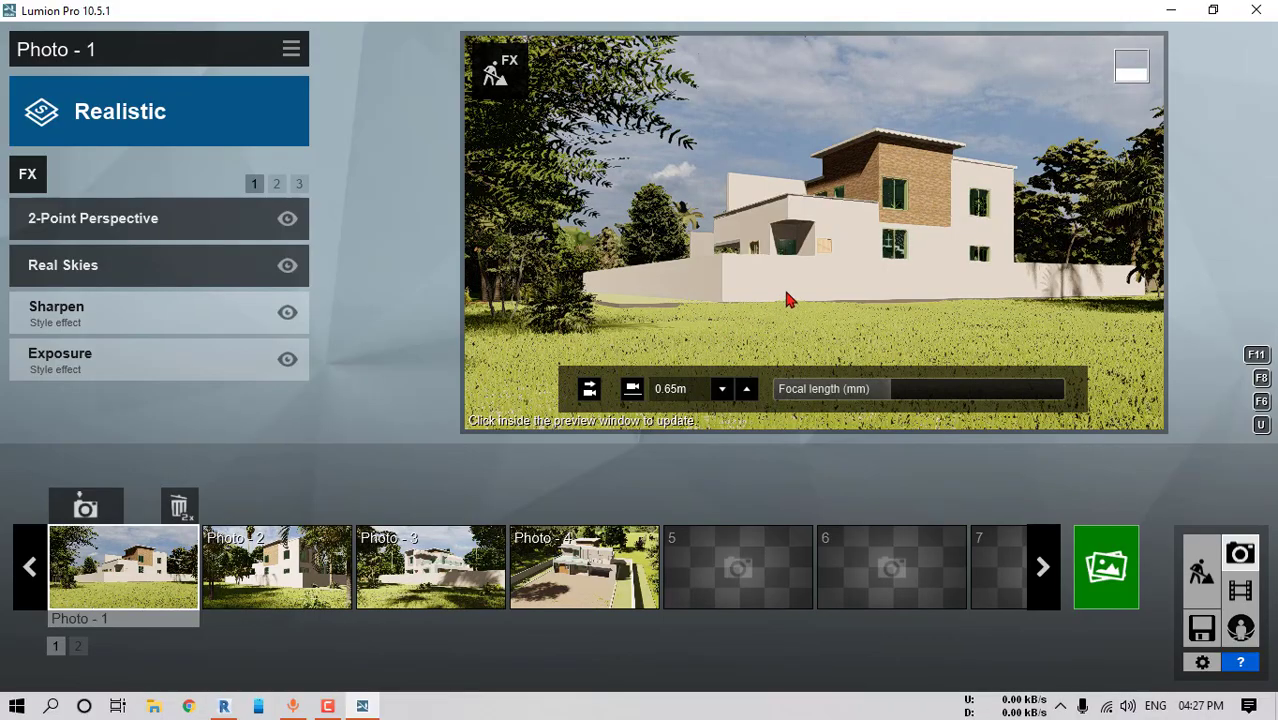
key("w")
right_click_drag(790, 299, 1004, 303)
key("w")
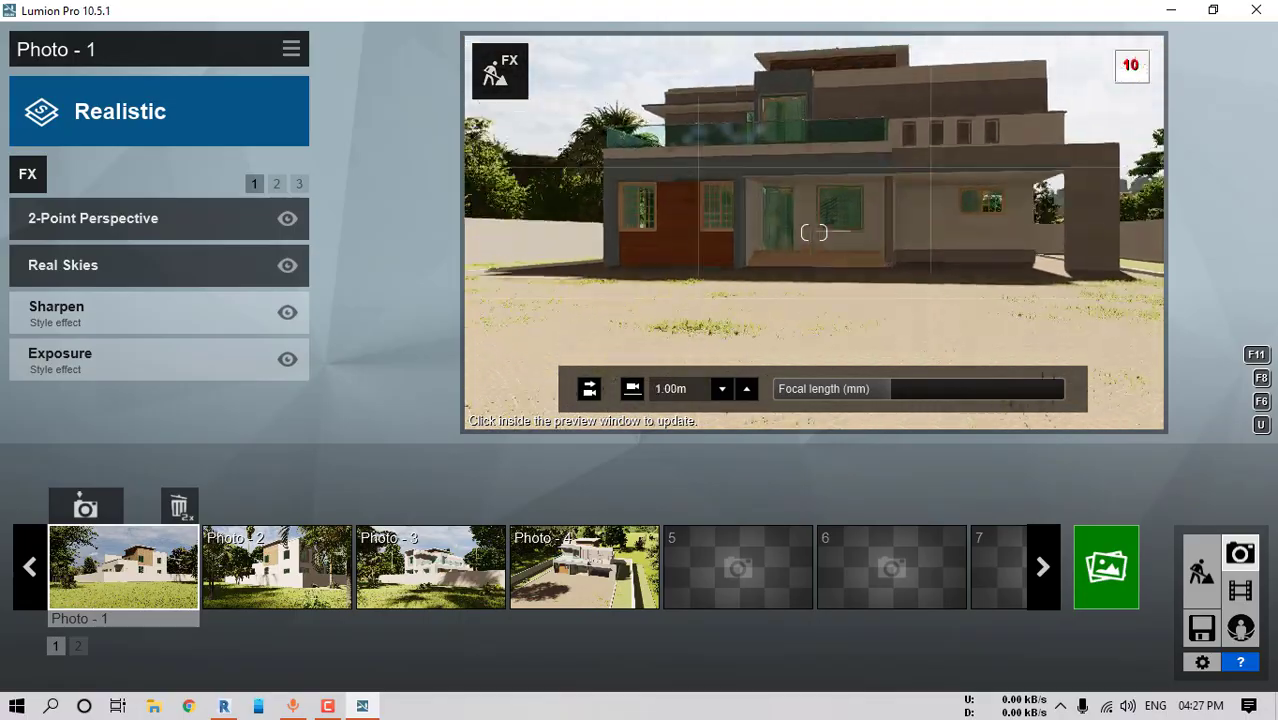
key("s")
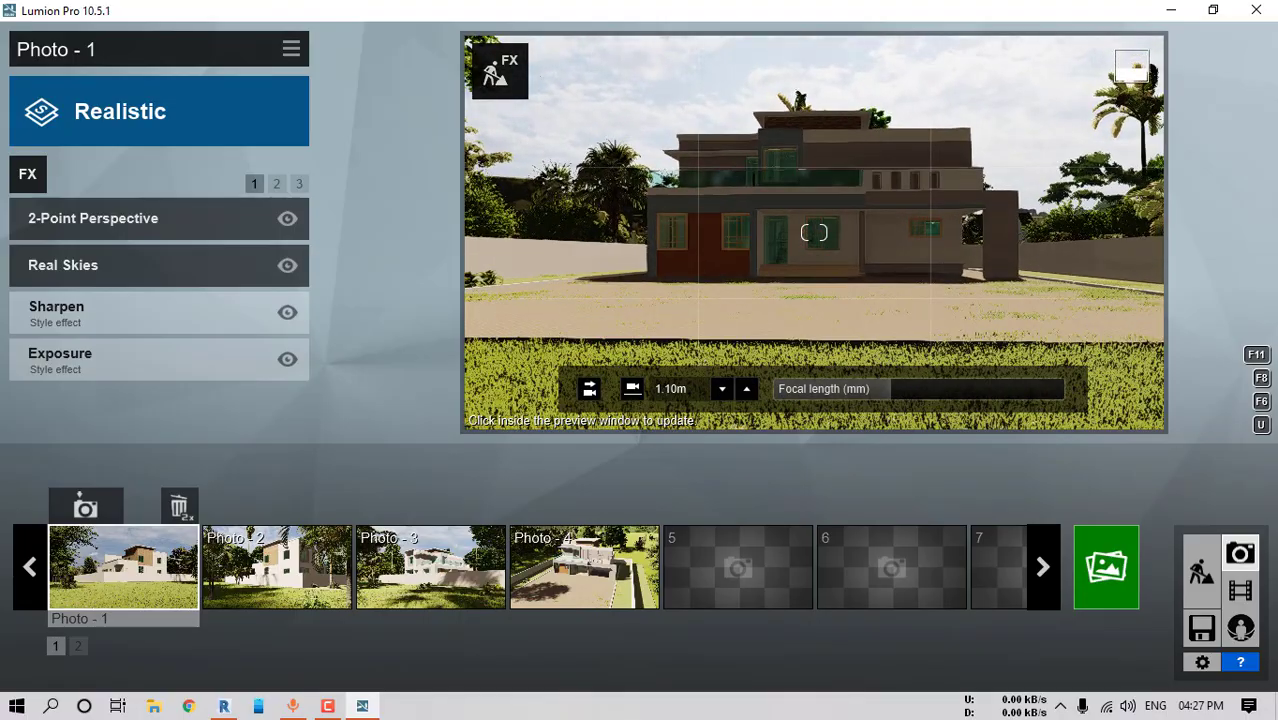
left_click(631, 390)
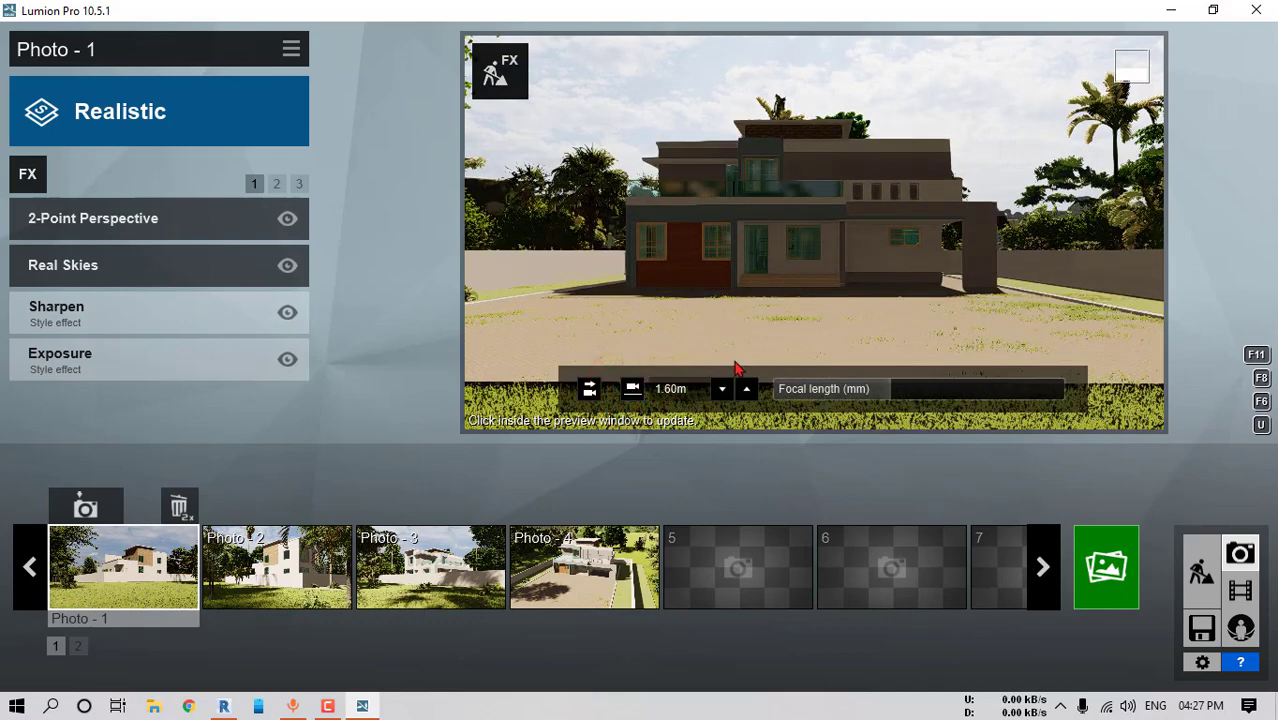
left_click(588, 390)
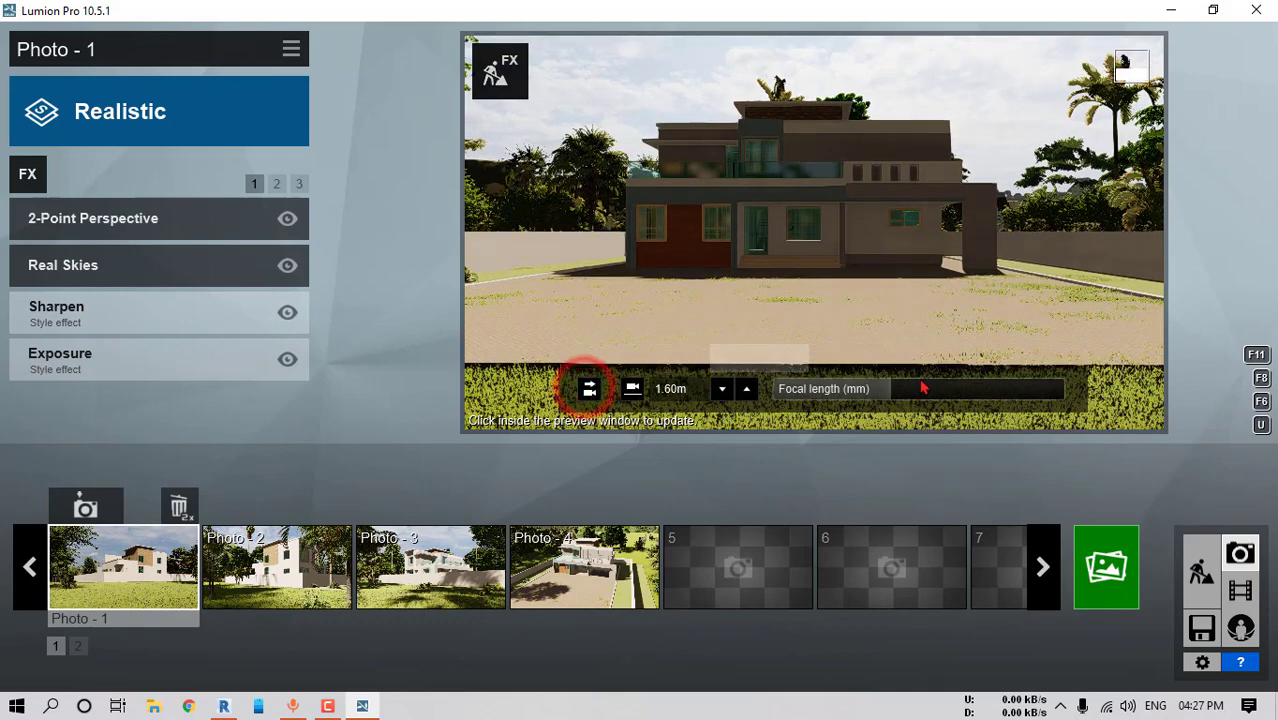
Set Photo 1's focal length to about 30.9 mm and raise its camera height to 2.50 m
left_click(893, 393)
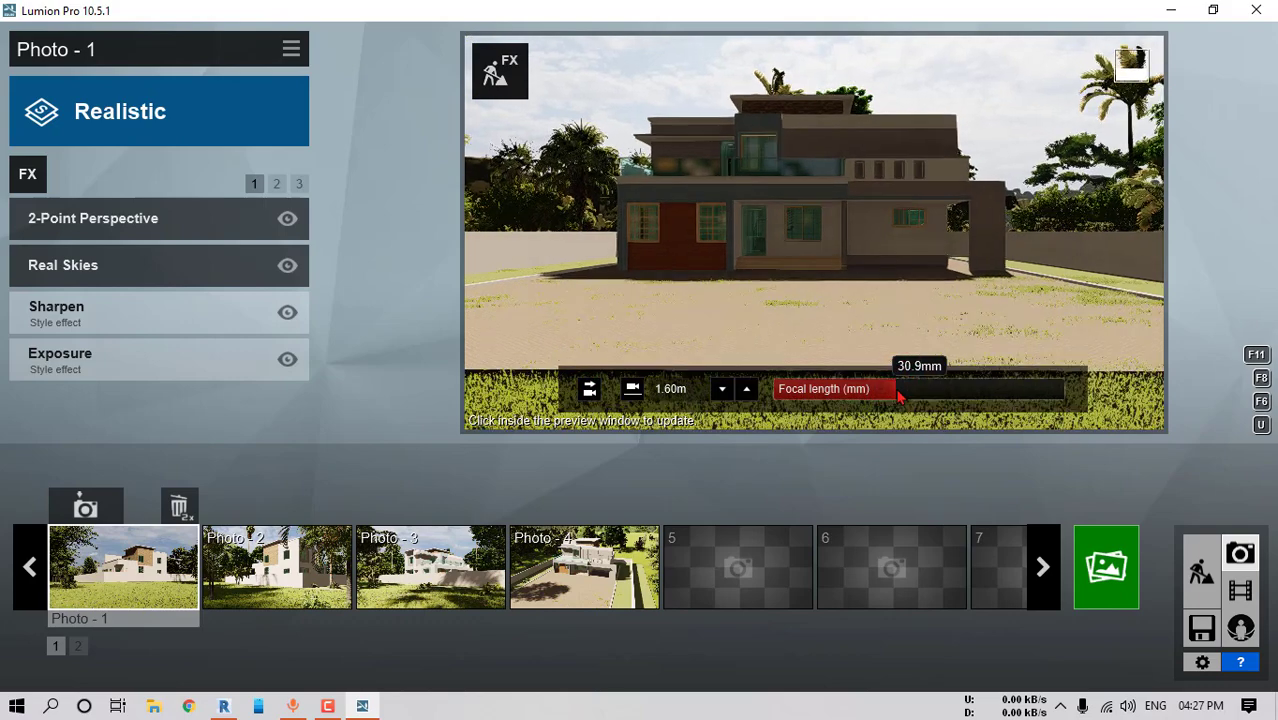
left_click(747, 390)
left_click(747, 390)
left_click(747, 390)
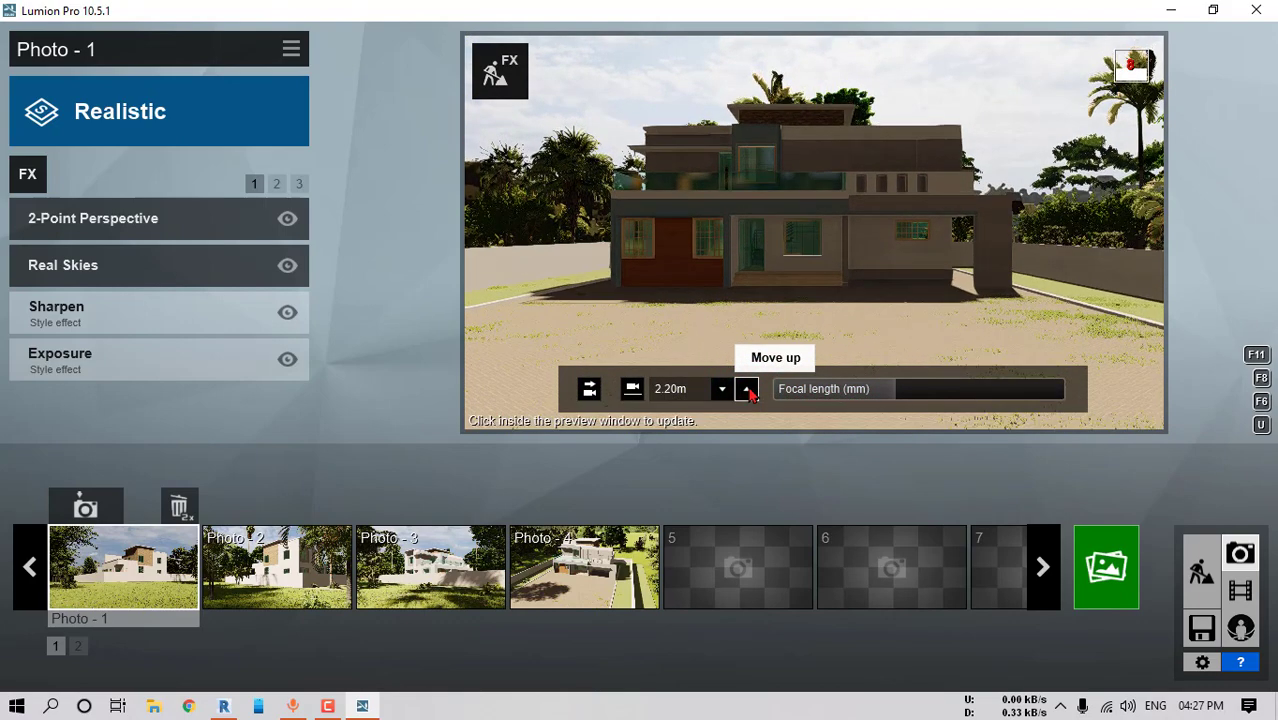
left_click(751, 394)
left_click(751, 394)
left_click(751, 394)
Frame the house's front elevation more closely and store this camera view as Photo 1
key("w")
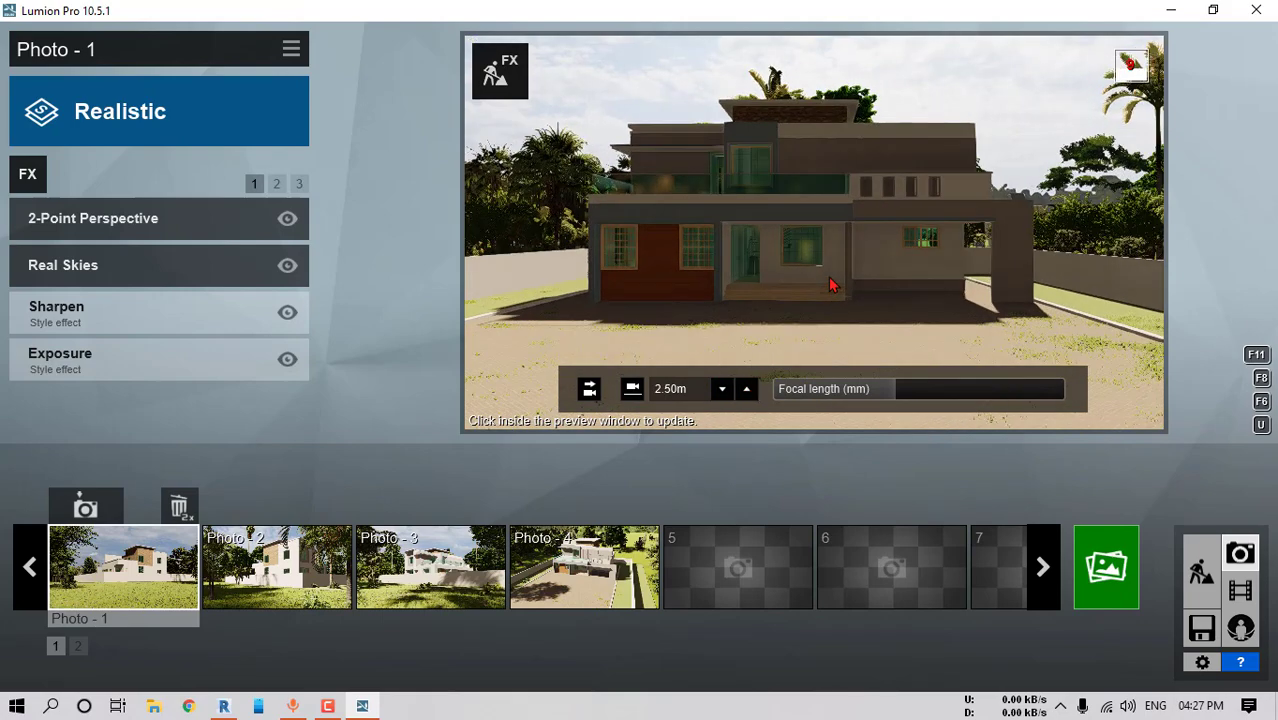
key("a")
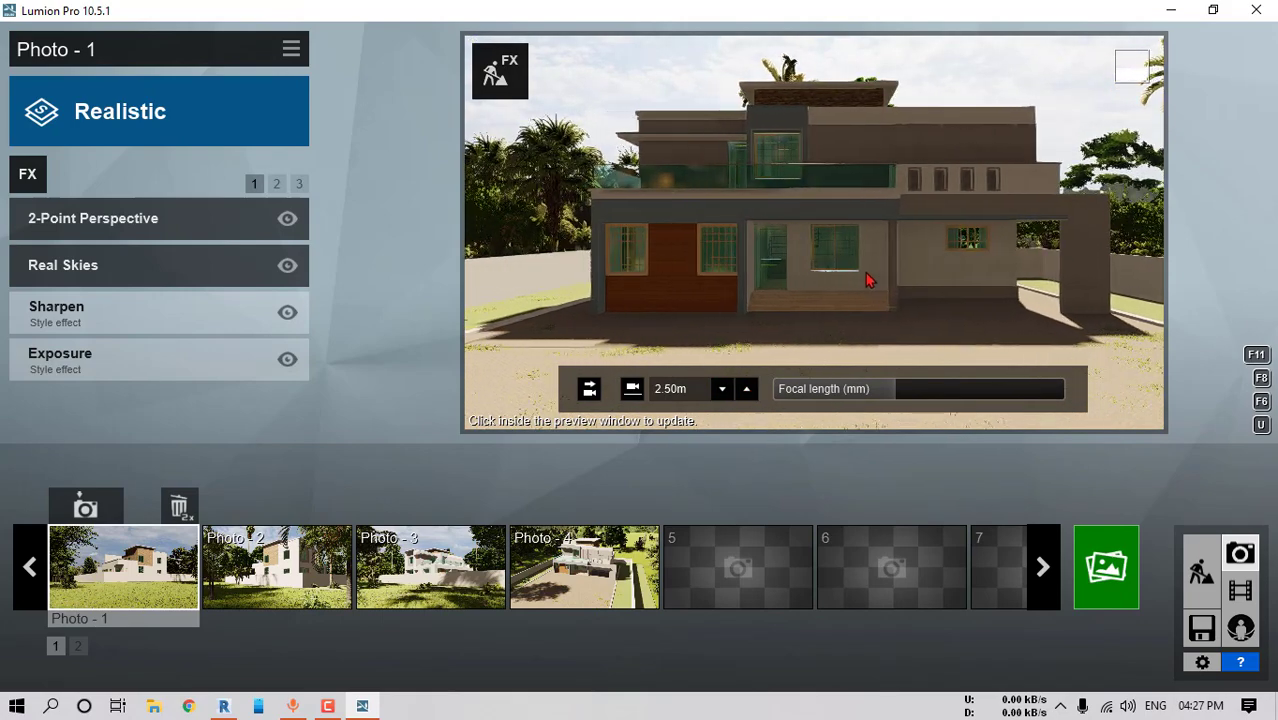
mouse_move(865, 273)
right_mouse_down()
mouse_move(890, 261)
mouse_move(886, 281)
right_mouse_up()
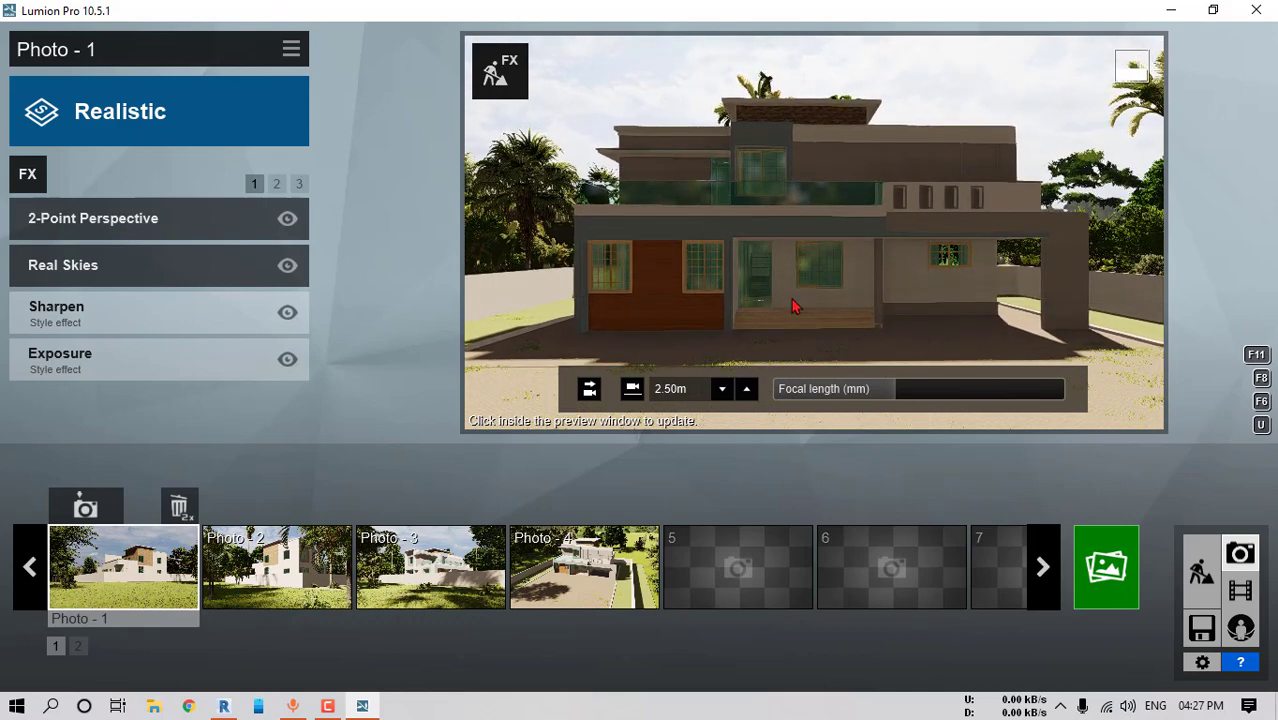
left_click(86, 508)
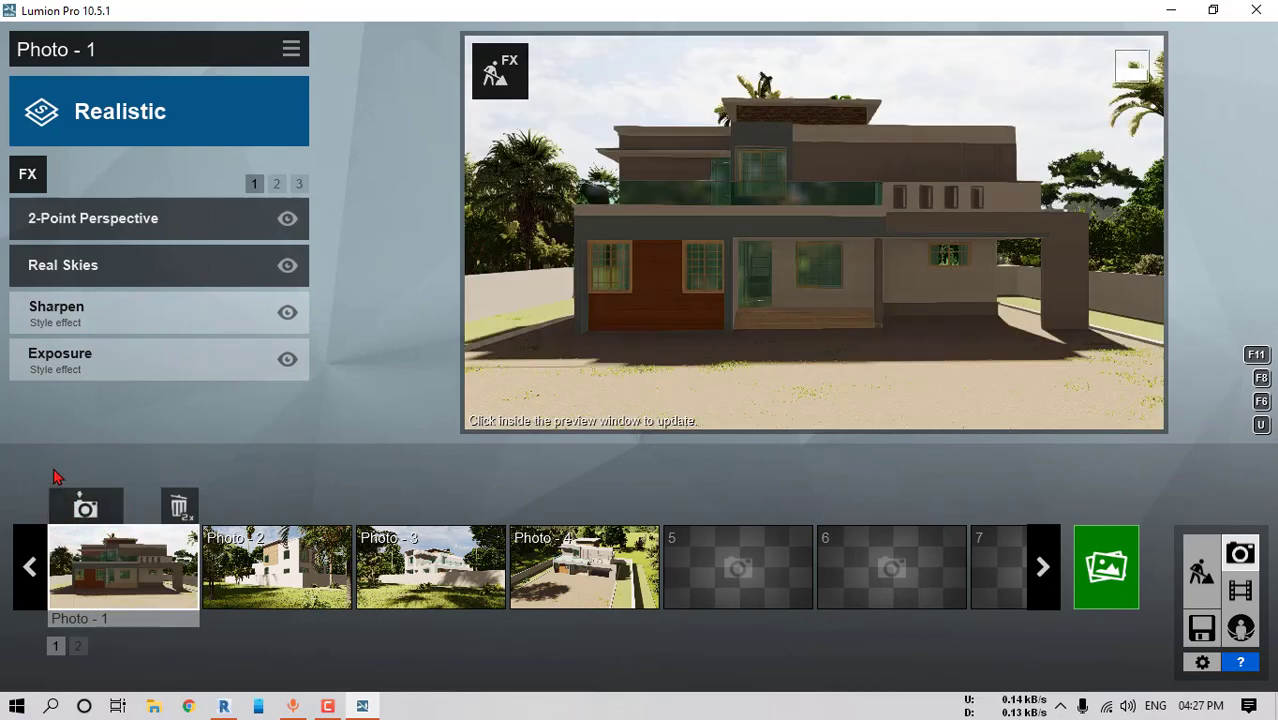
Frame the house from the car porch side at about 2.25 m camera height, level the view, and store it as Photo 2
left_click(281, 568)
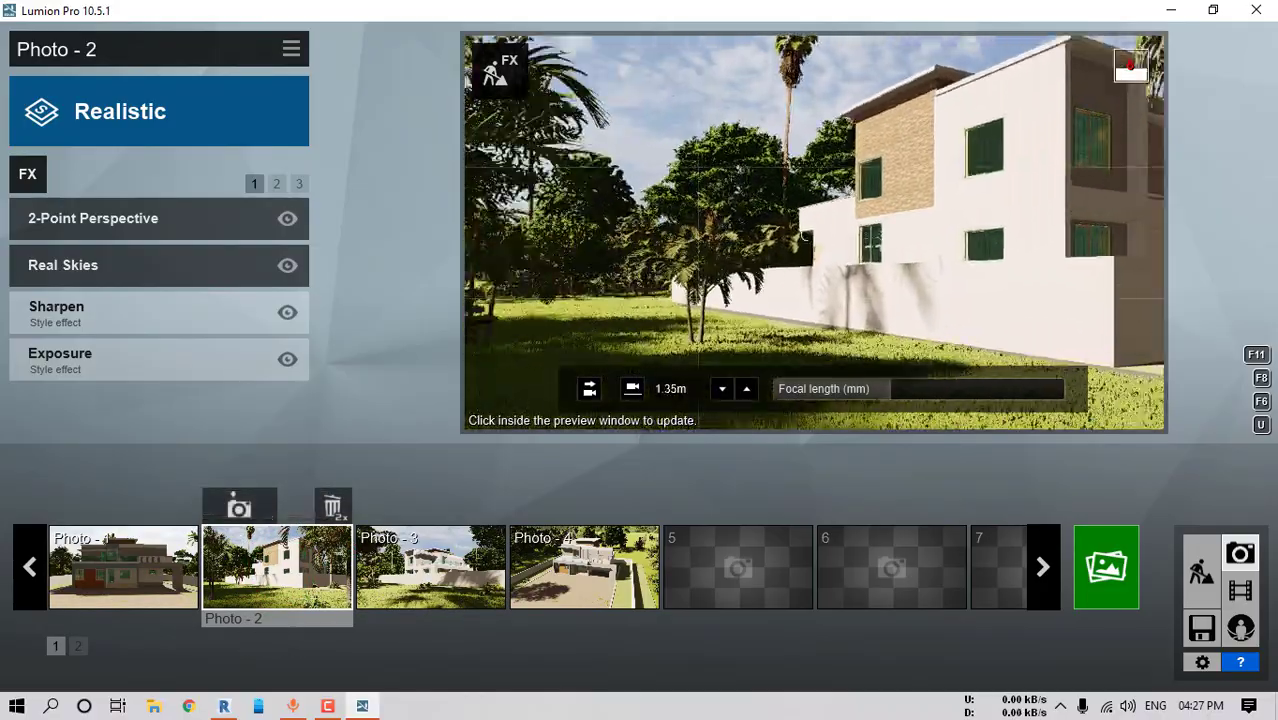
right_click_drag(803, 236, 840, 287)
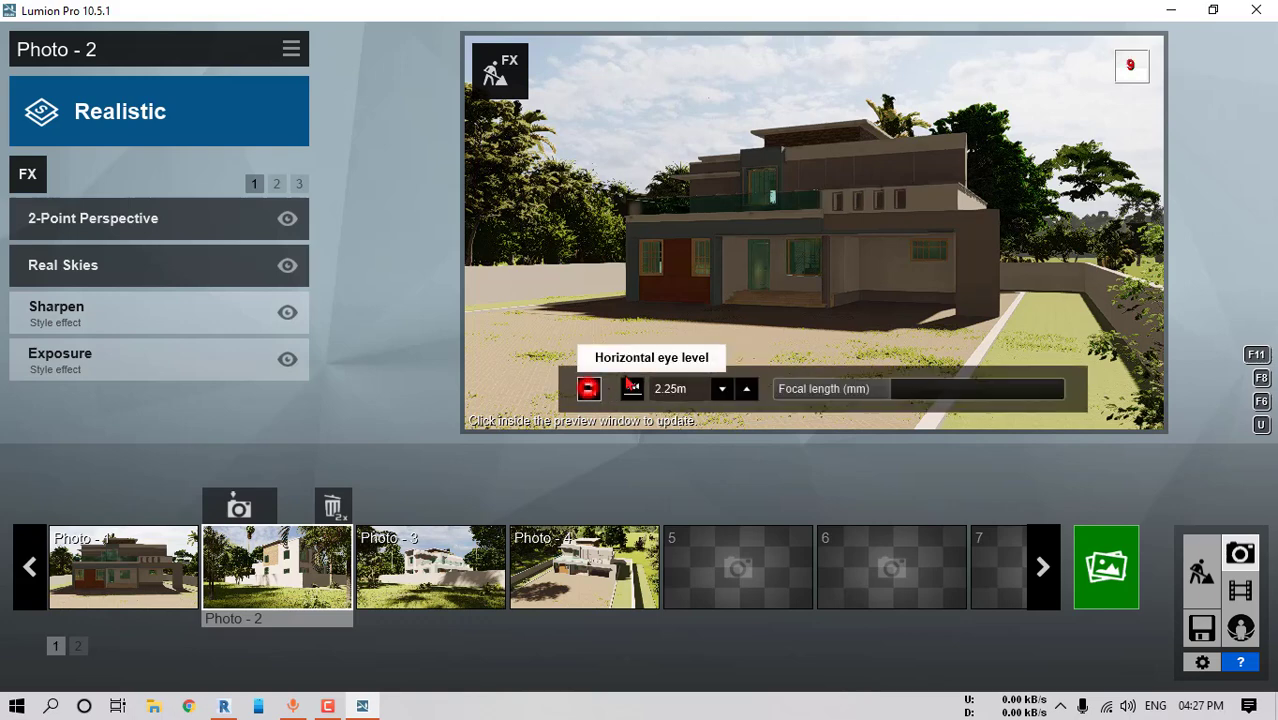
left_click(589, 388)
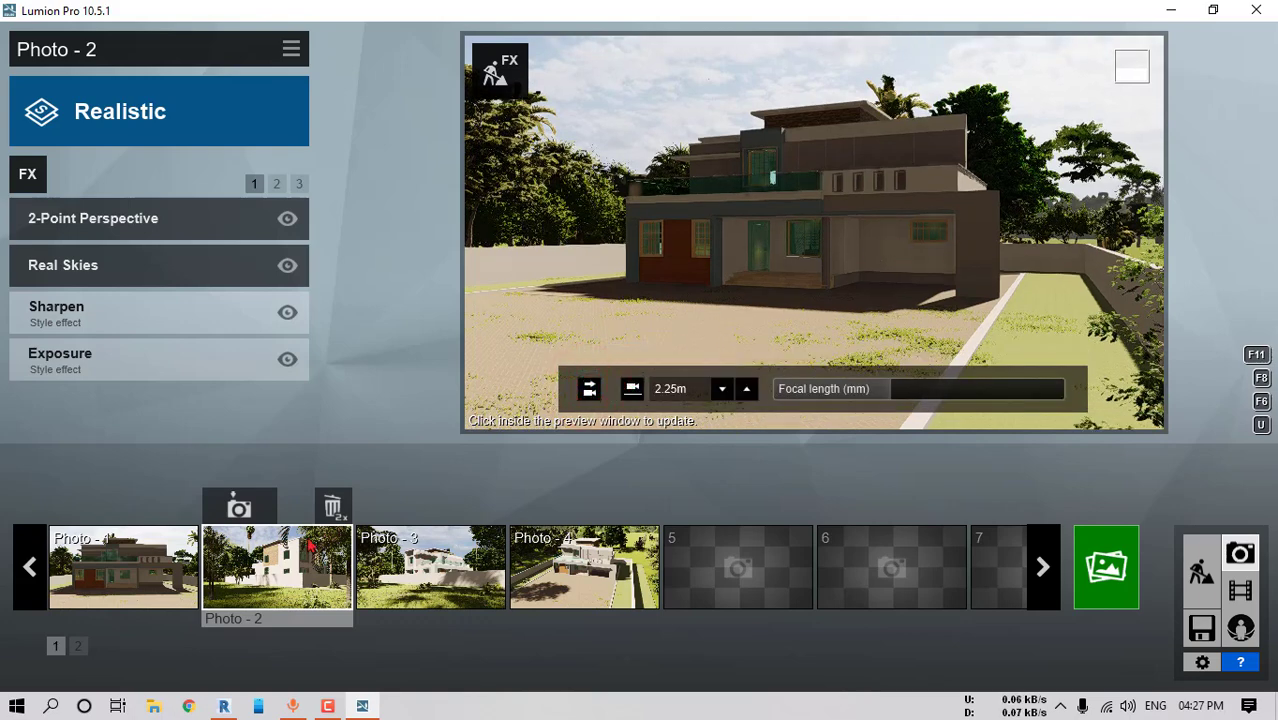
left_click(250, 500)
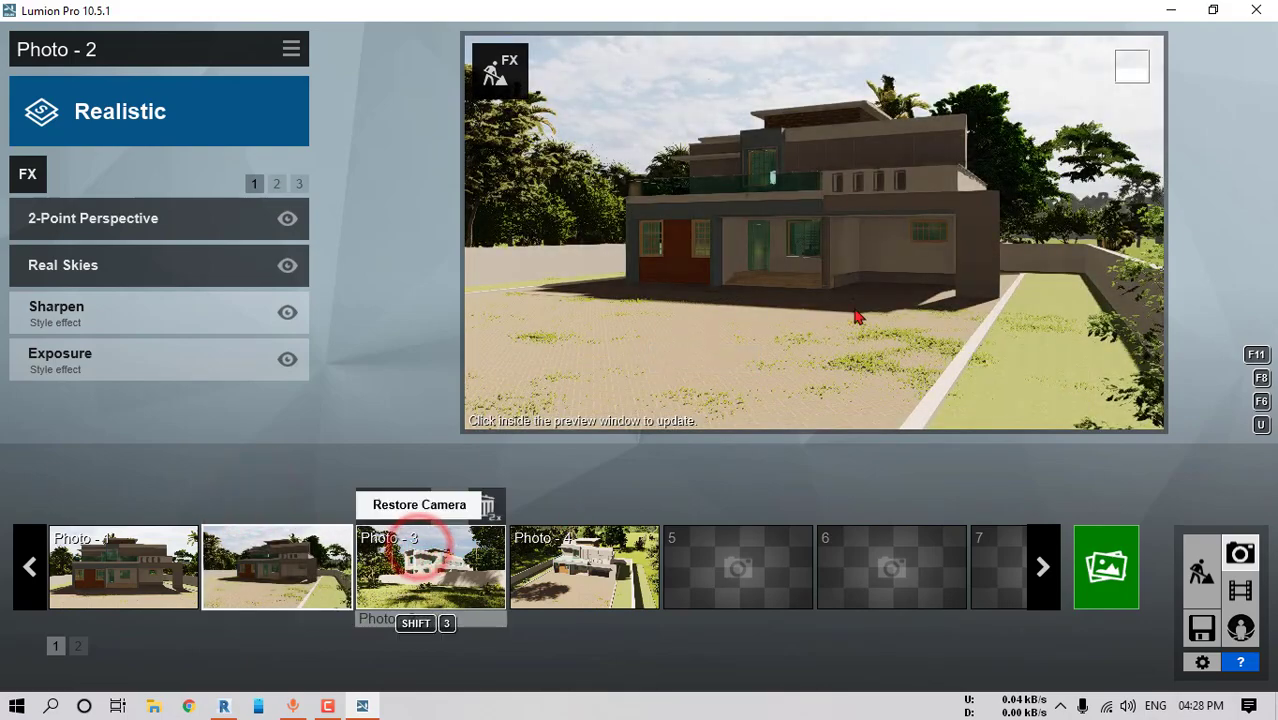
For Photo 3, frame the house from its wood-clad front corner with a level camera at the 1.60 m eye level
left_click(425, 555)
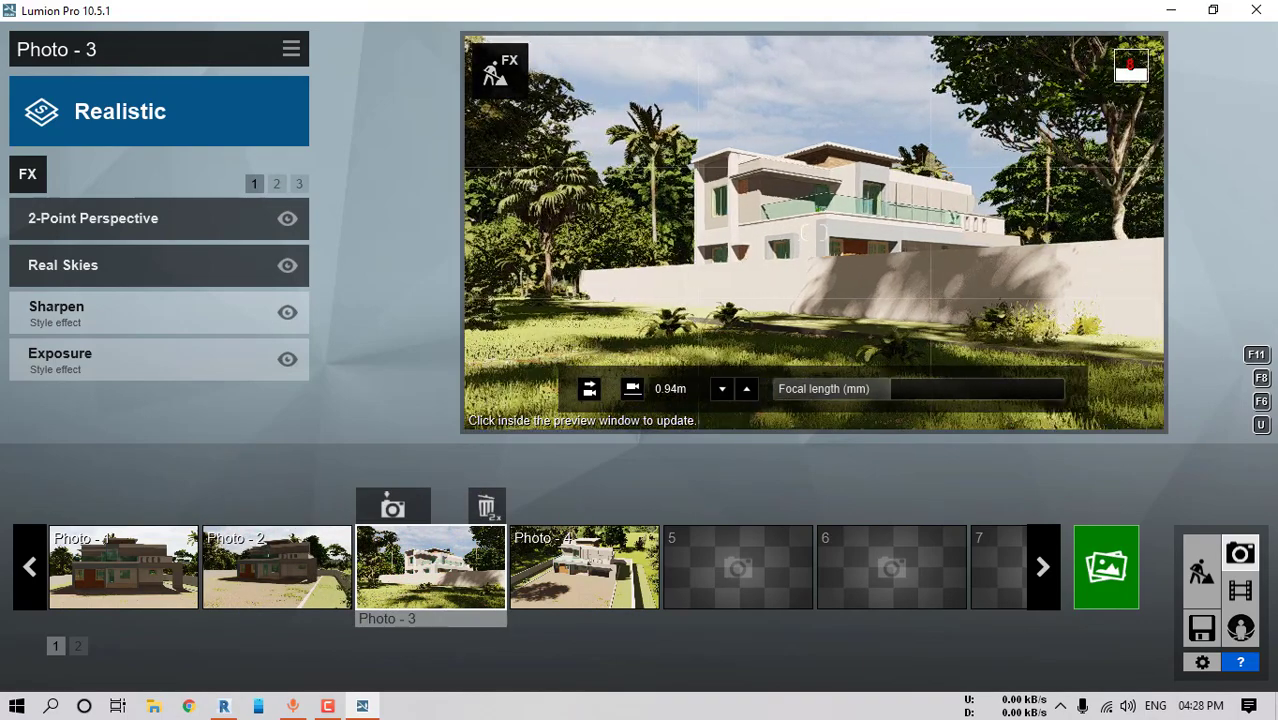
key("q")
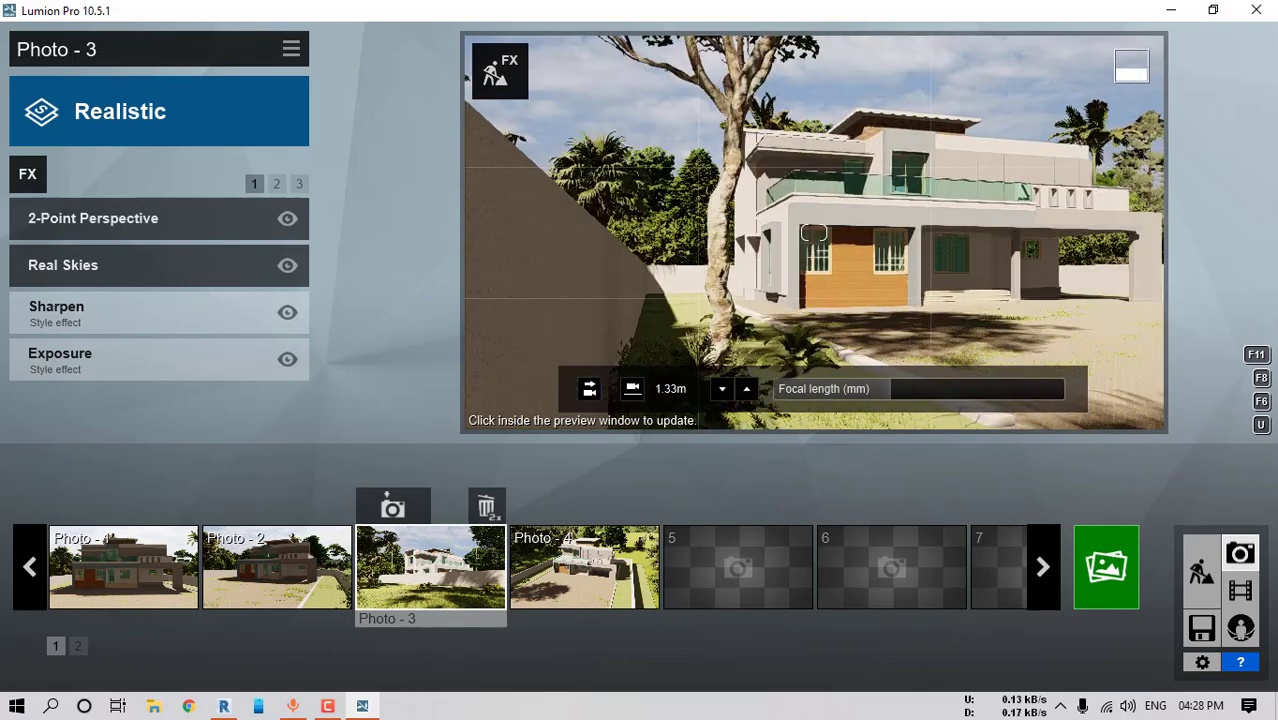
key("d")
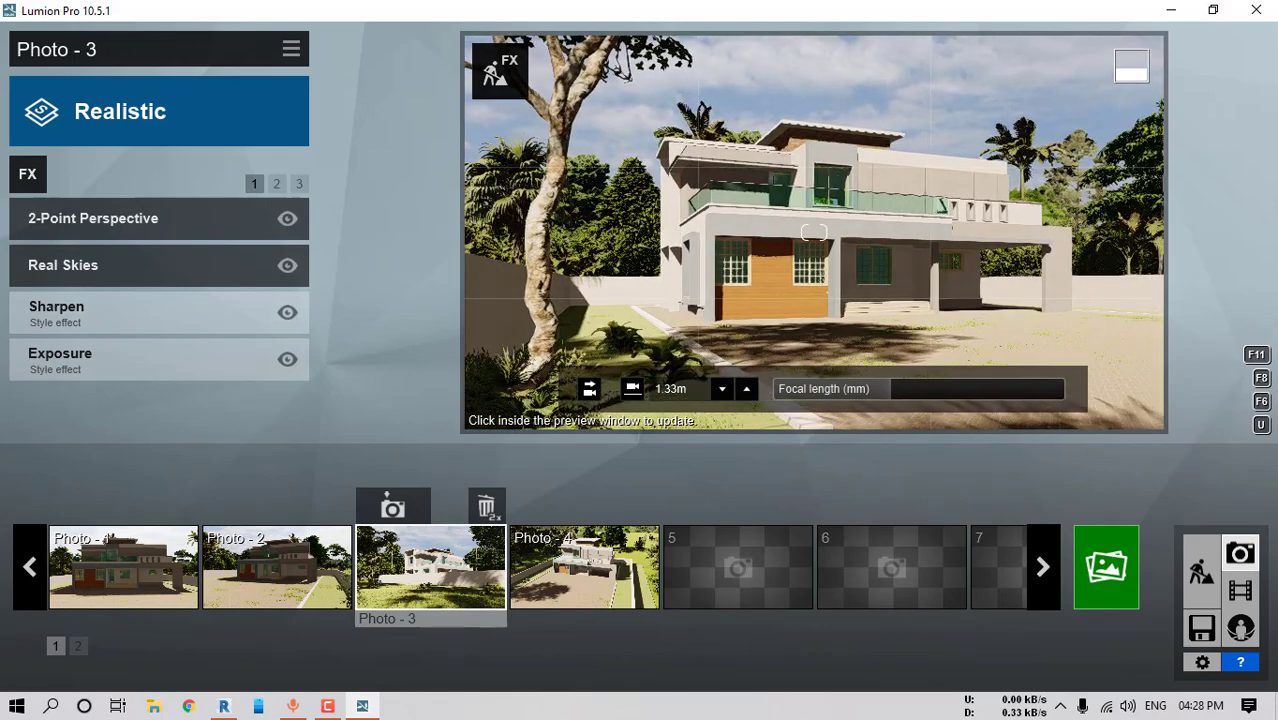
left_click(588, 390)
left_click(633, 389)
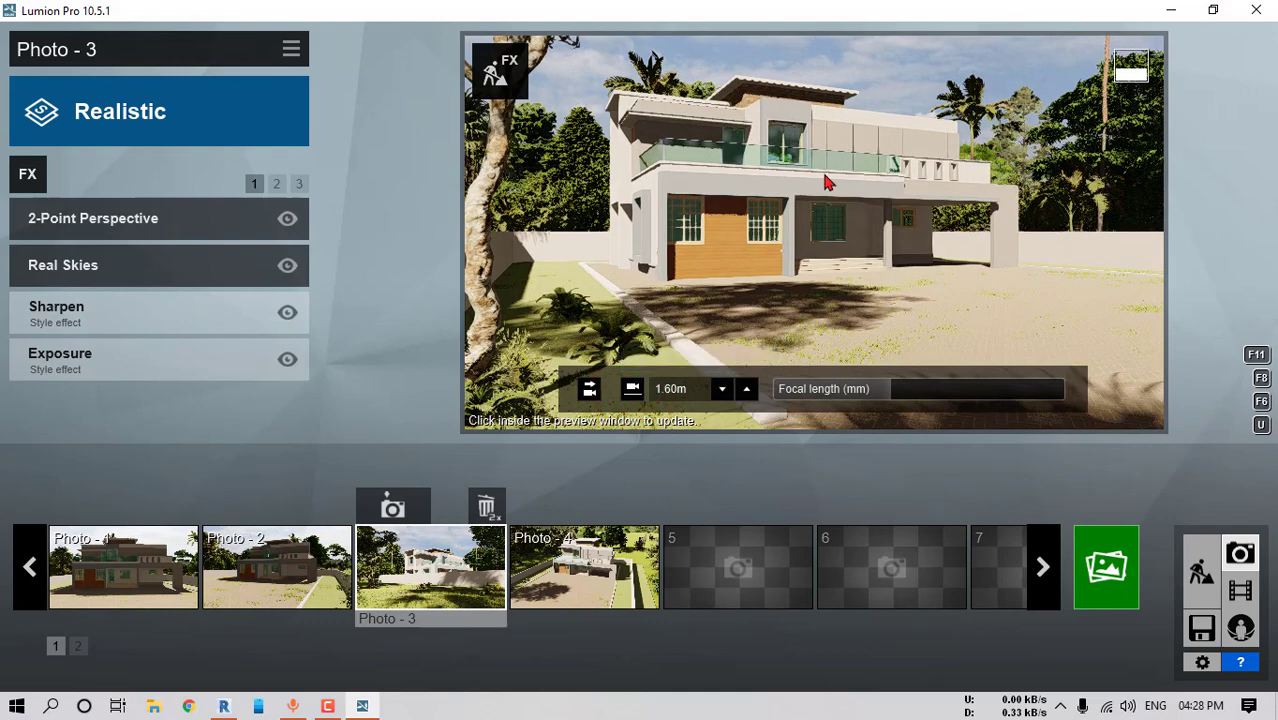
Increase Photo 3's focal length slightly, raise the camera to about 2.35 m, and store the view
left_click_drag(897, 395, 898, 397)
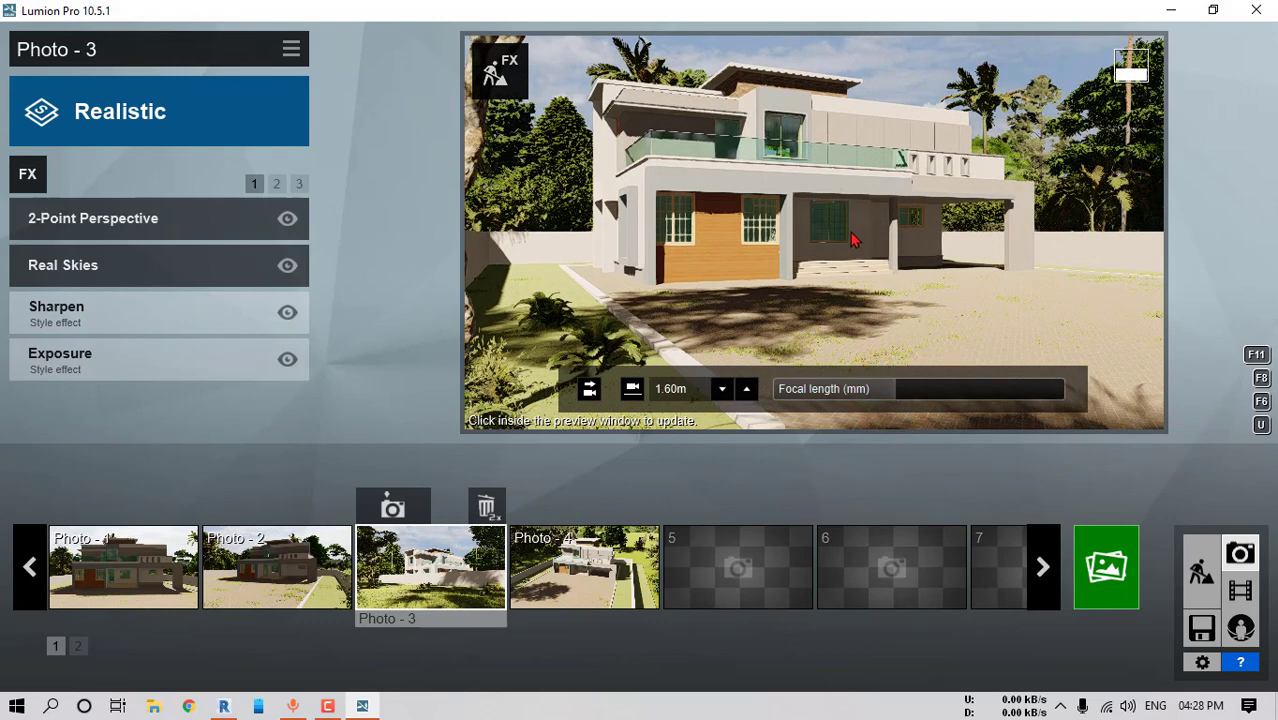
key("q")
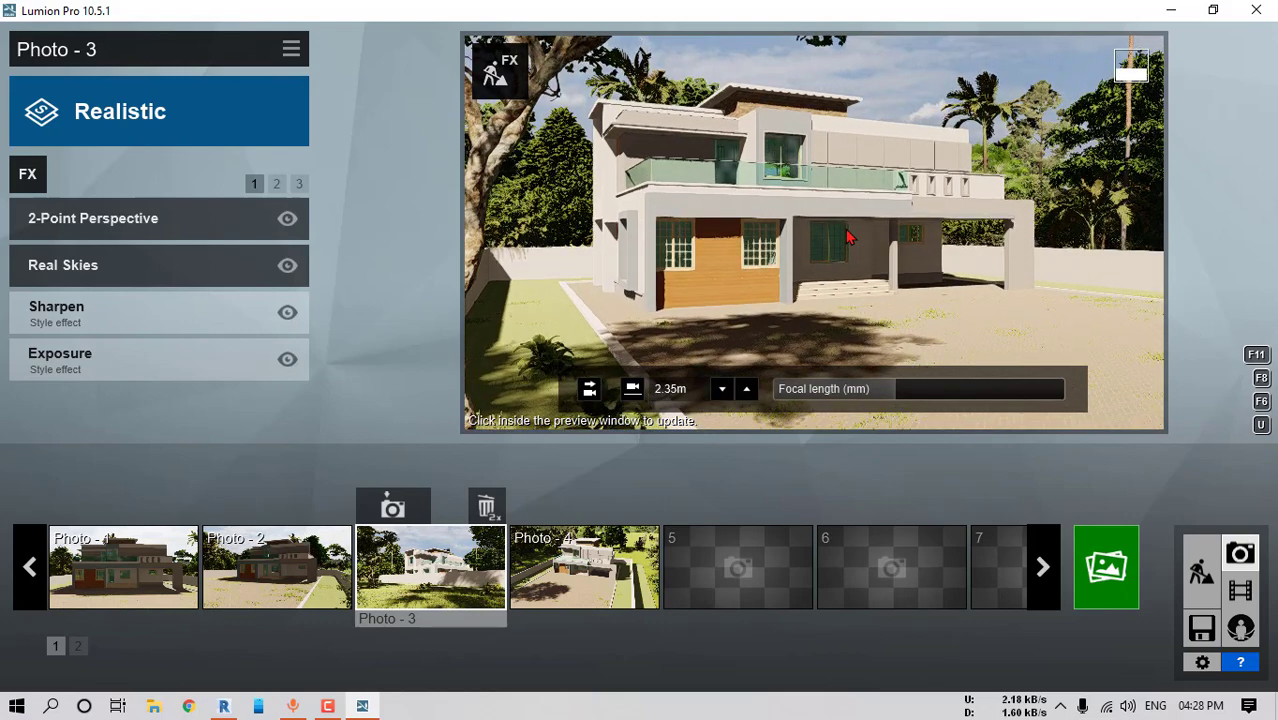
left_click(425, 507)
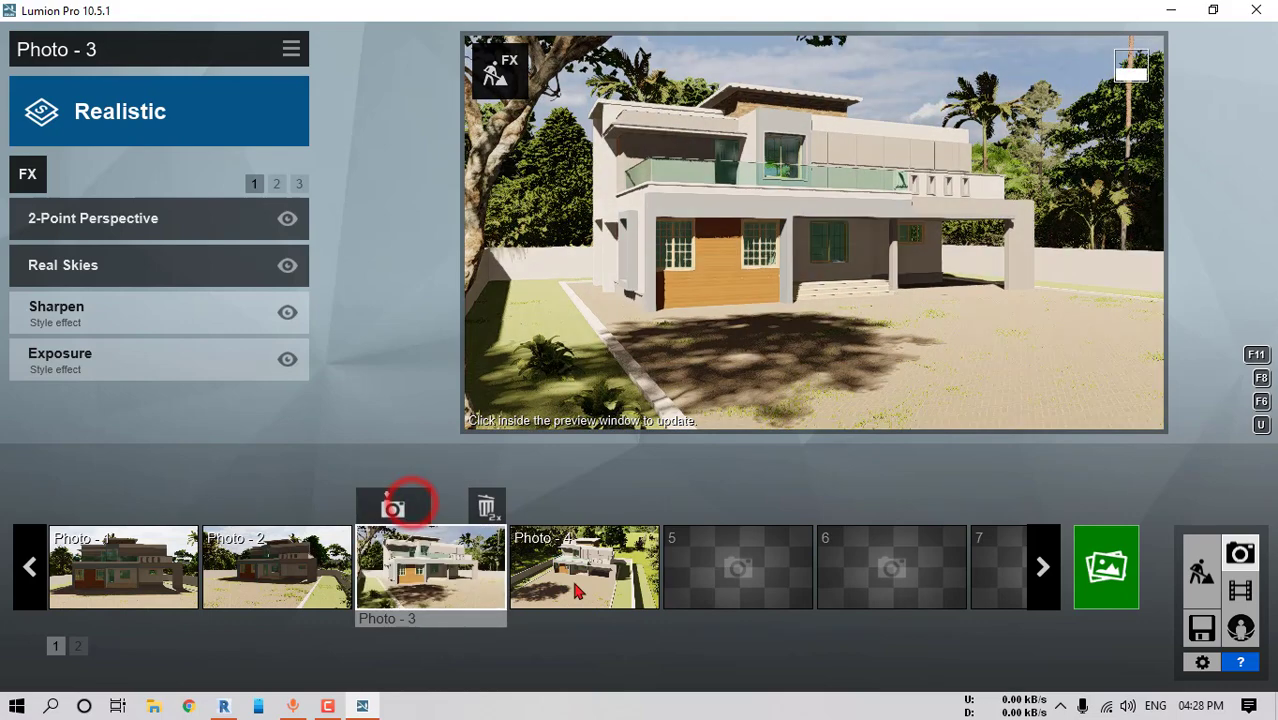
Frame a closer elevated view of the house's front from about 8.7 m camera height and store it as Photo 4
left_click(590, 592)
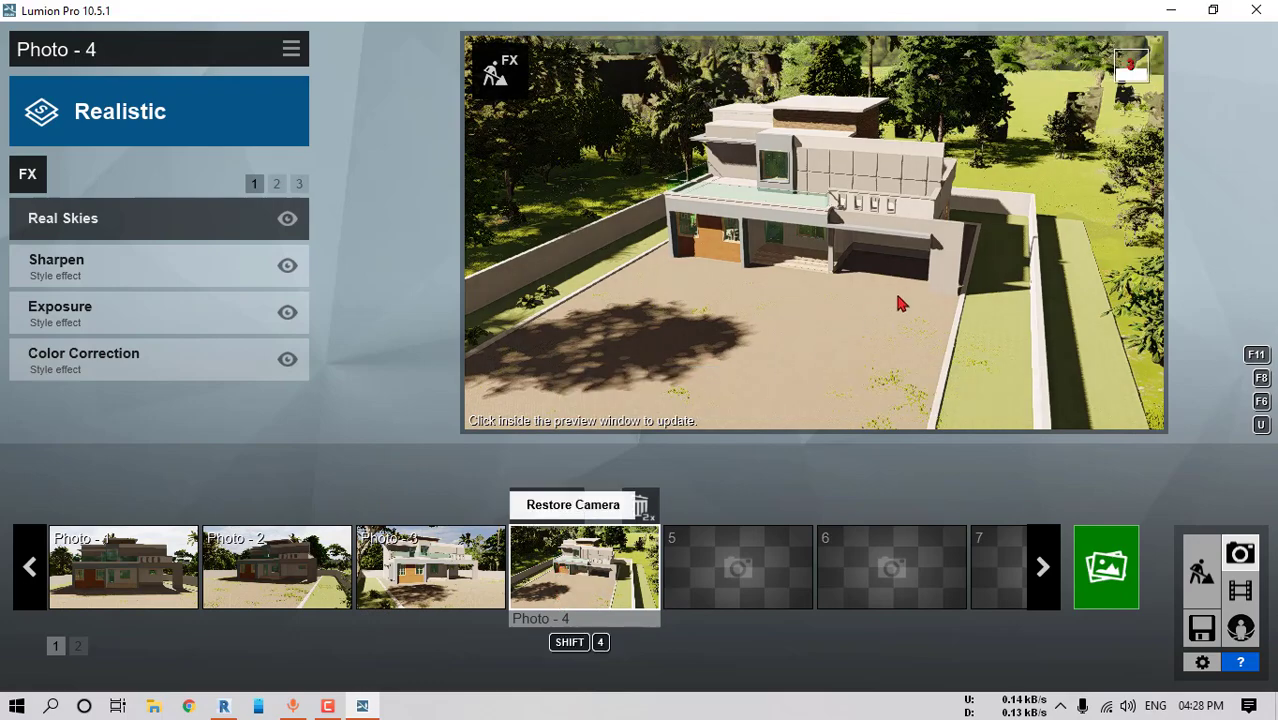
scroll(896, 259, "up", 3)
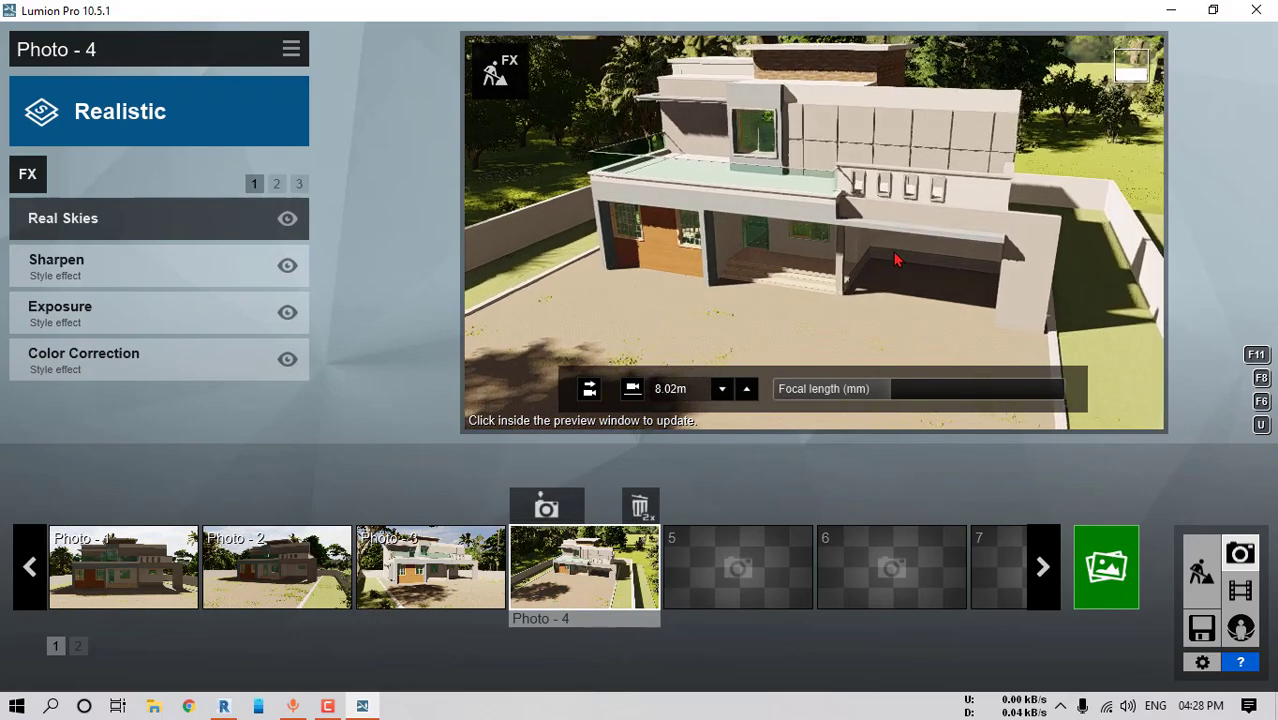
middle_click_drag(894, 252, 899, 266)
scroll(899, 267, "up", 2)
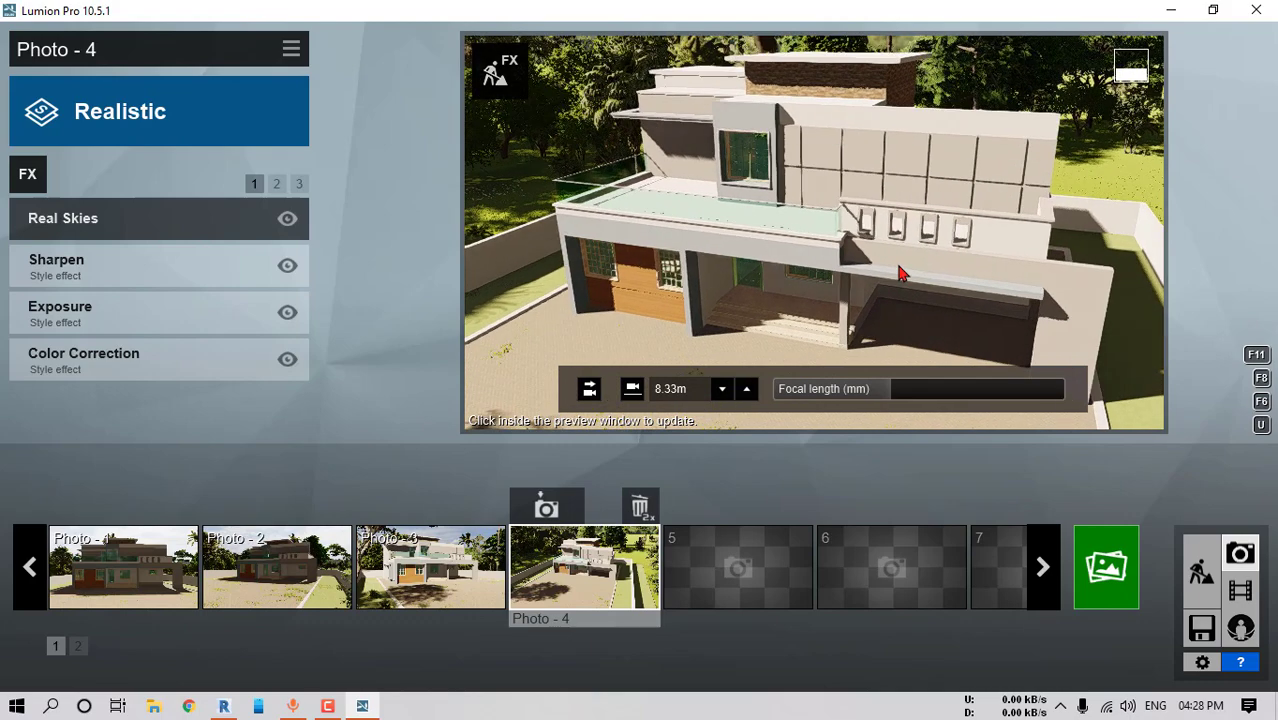
key("q")
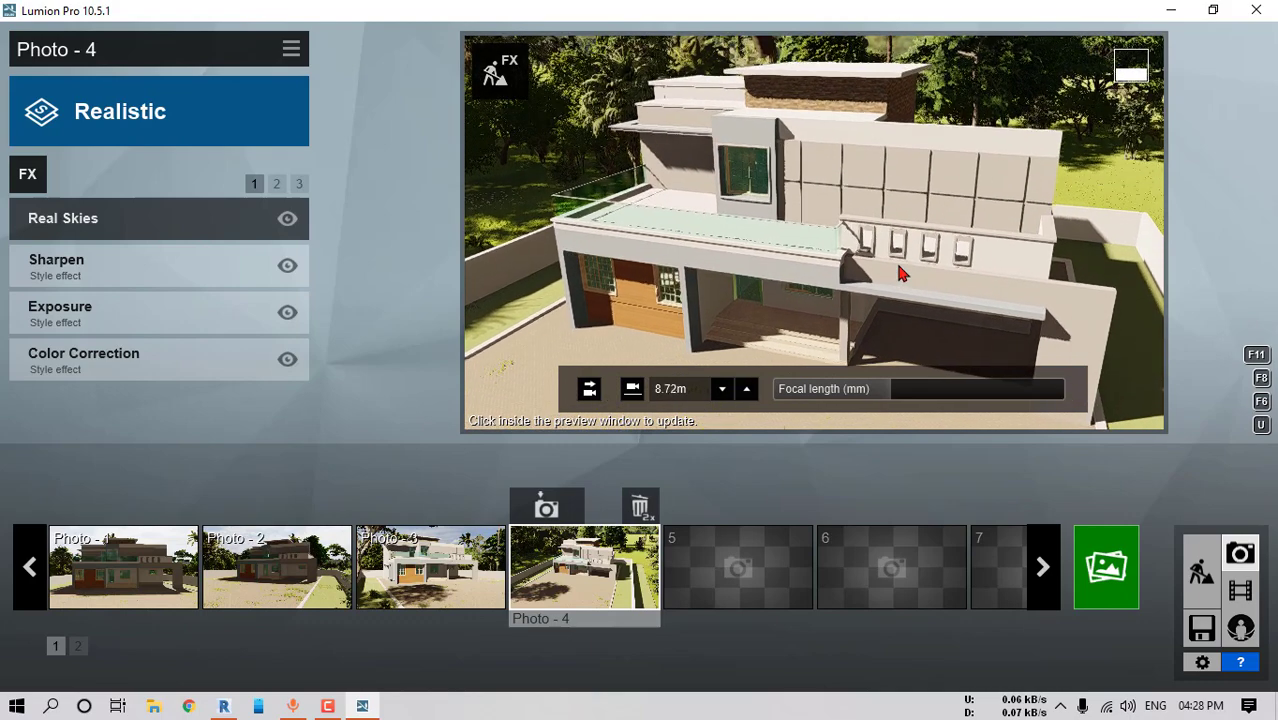
left_click(546, 507)
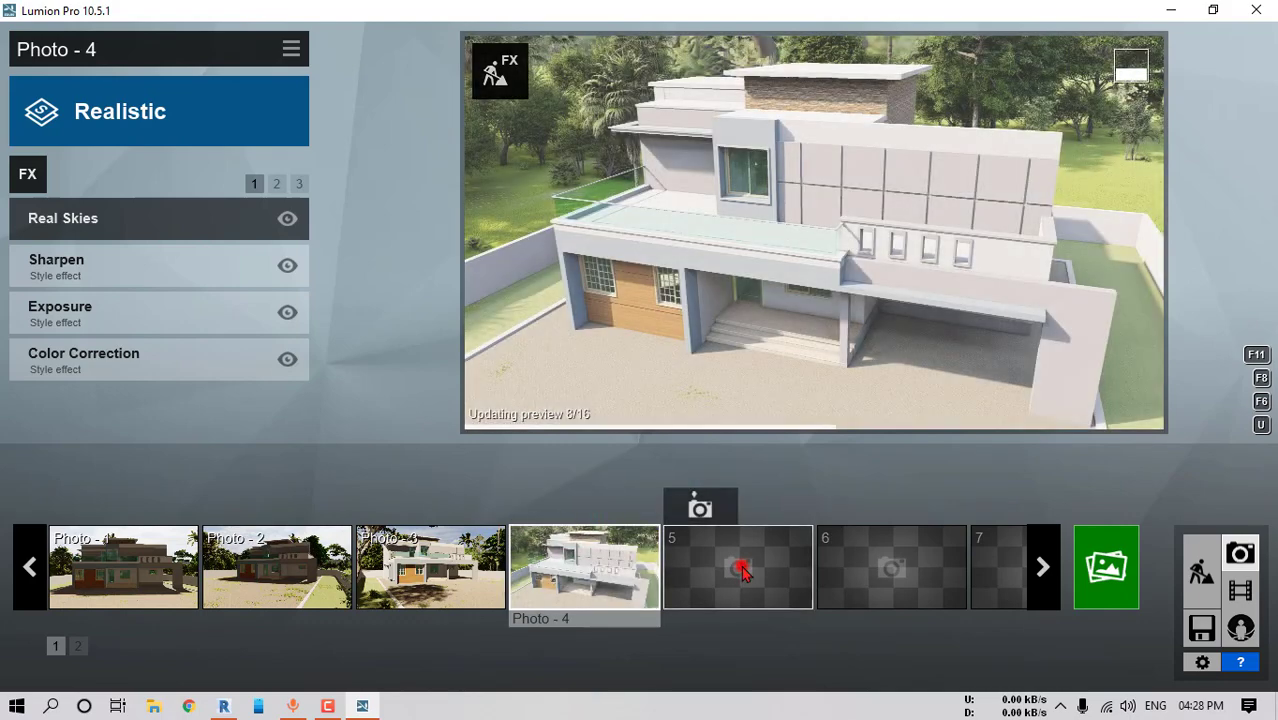
Start Photo 5 in the empty fifth slot with a level front view of the house at the 1.60 m eye level
left_click(740, 569)
key("e")
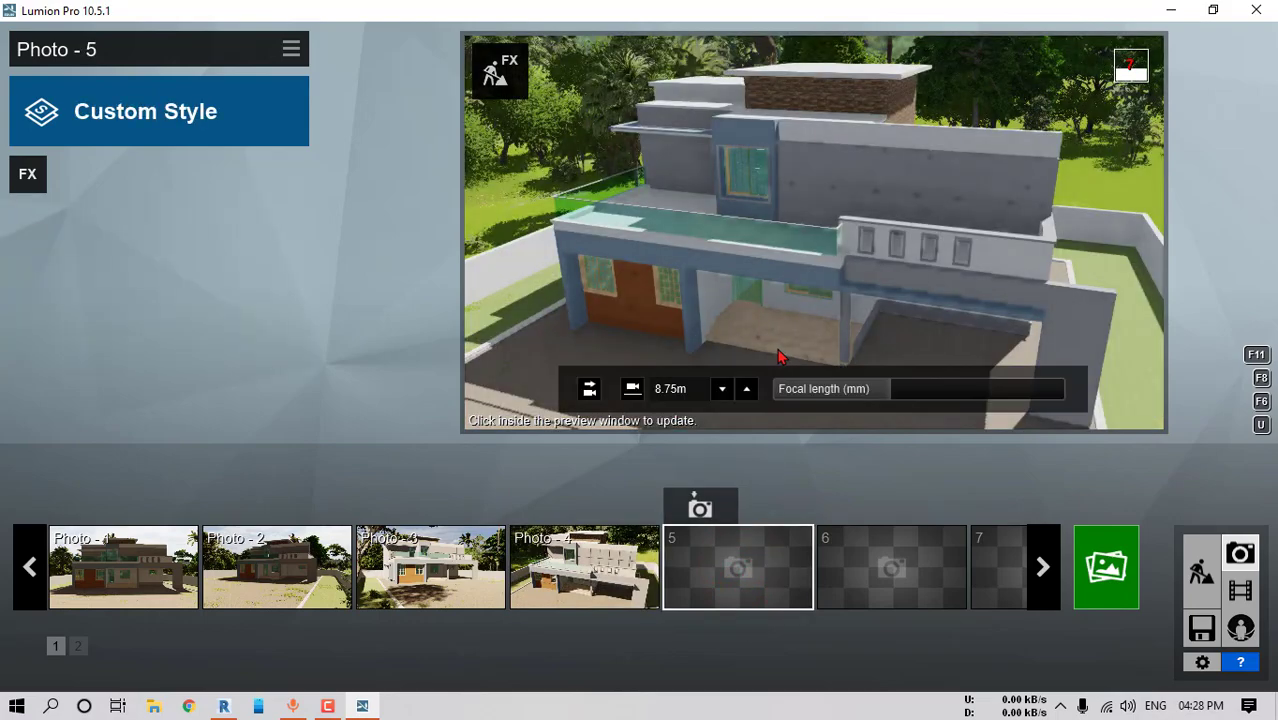
key("s")
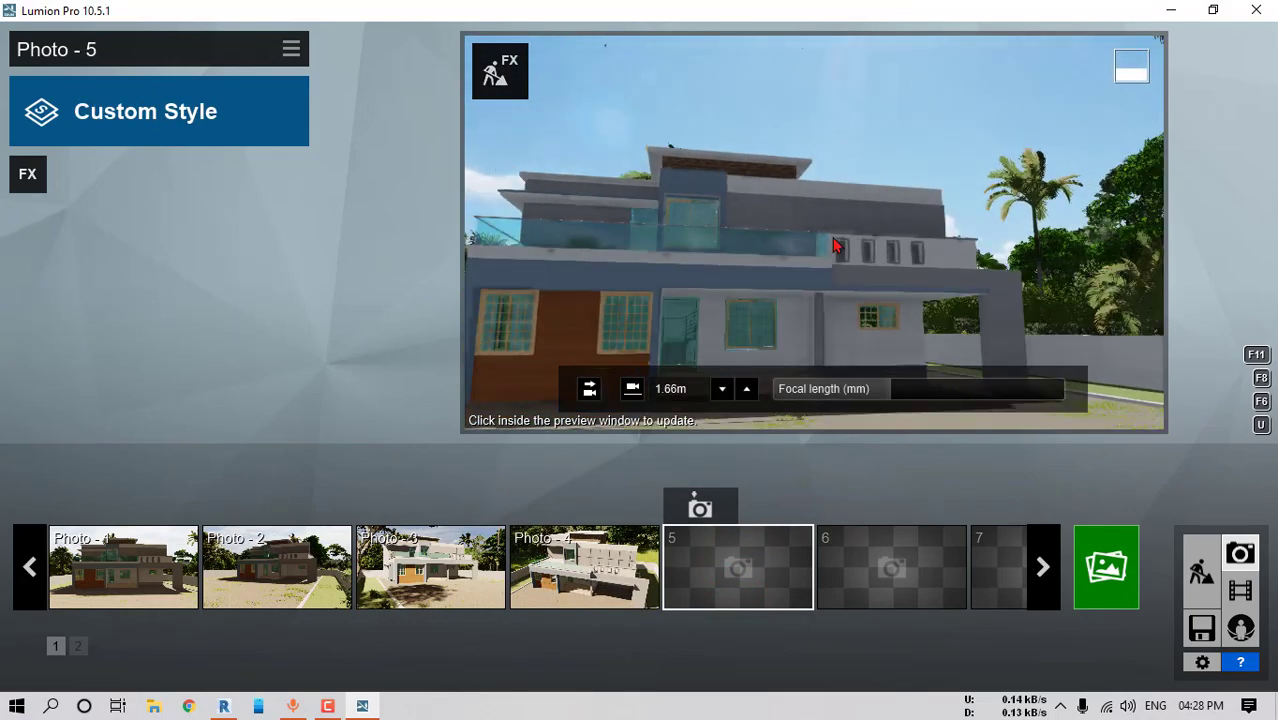
right_click_drag(839, 251, 836, 300)
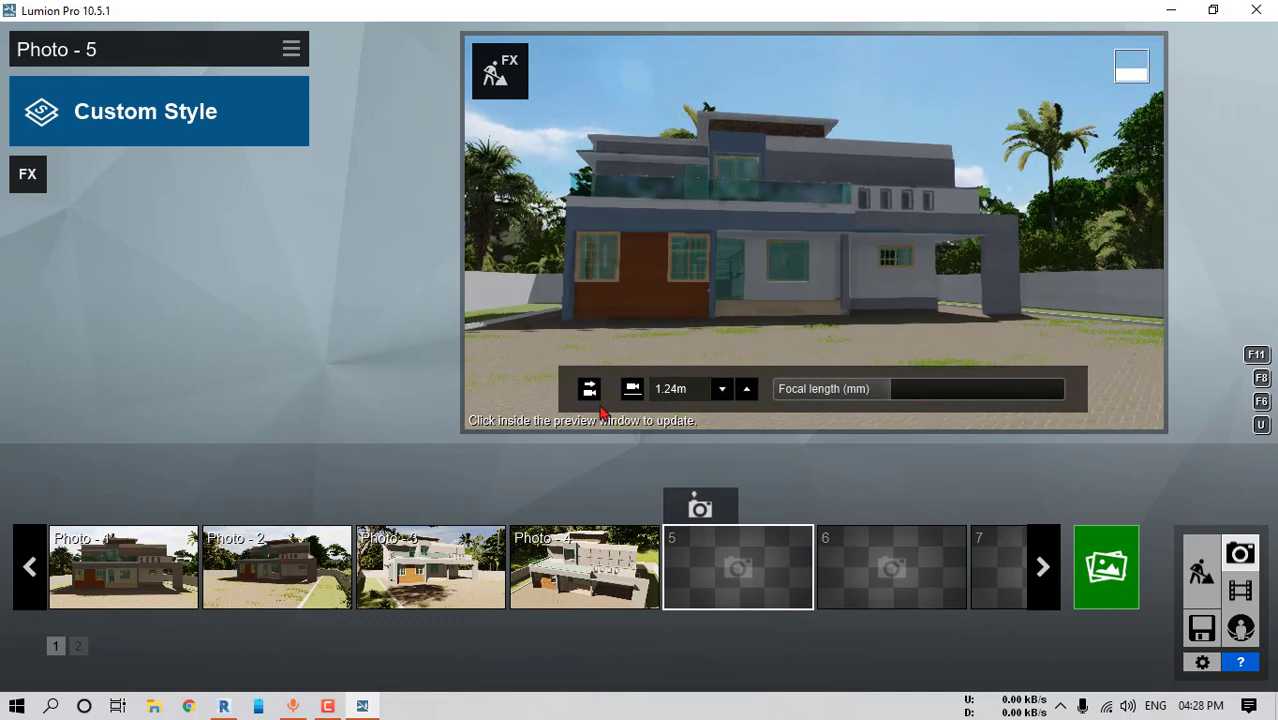
left_click(590, 390)
key("a")
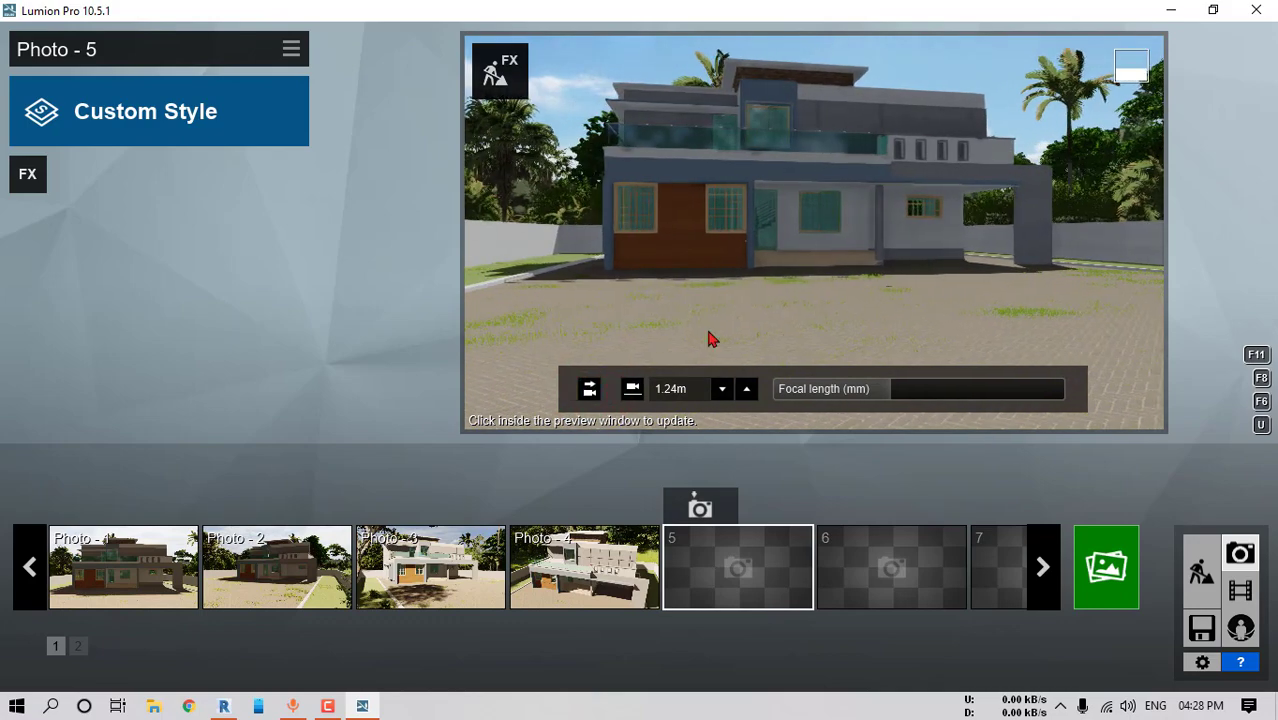
left_click(633, 390)
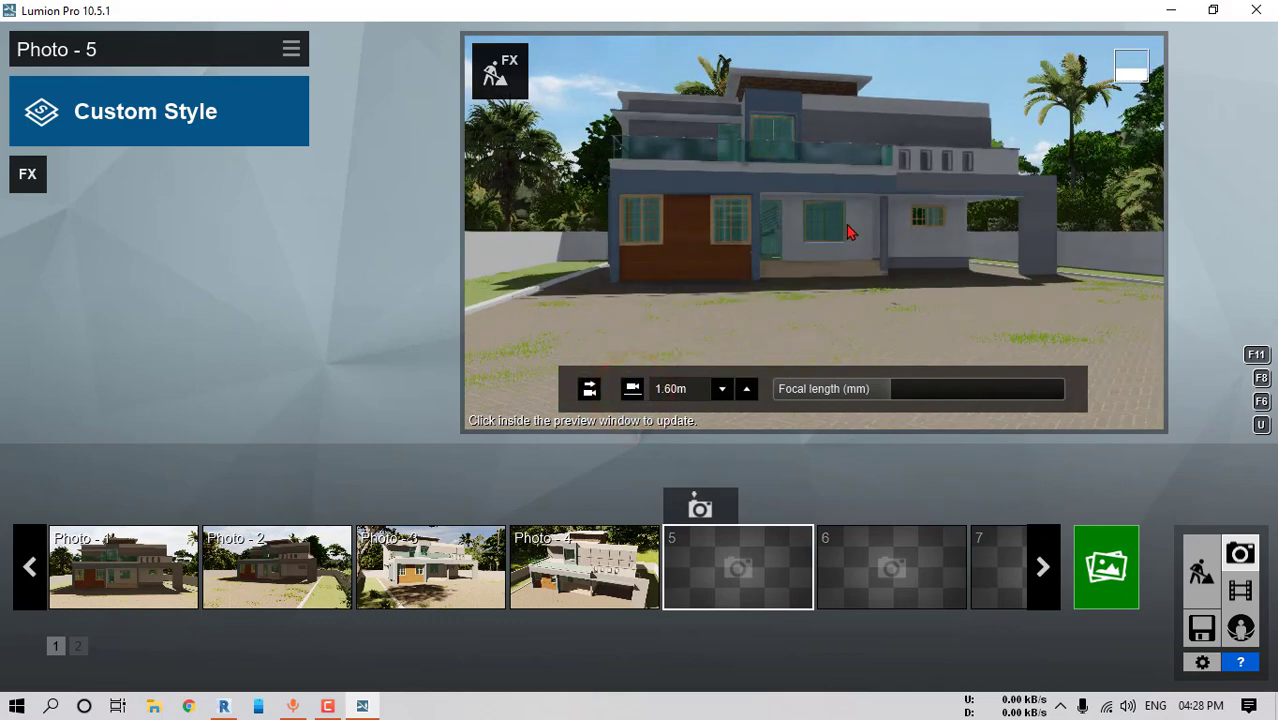
Frame the house from its wood-clad front corner at about 0.89 m camera height and store it as Photo 5
key("a")
right_click_drag(848, 232, 961, 227)
key("a")
right_click_drag(853, 243, 846, 216)
key("e")
key("d")
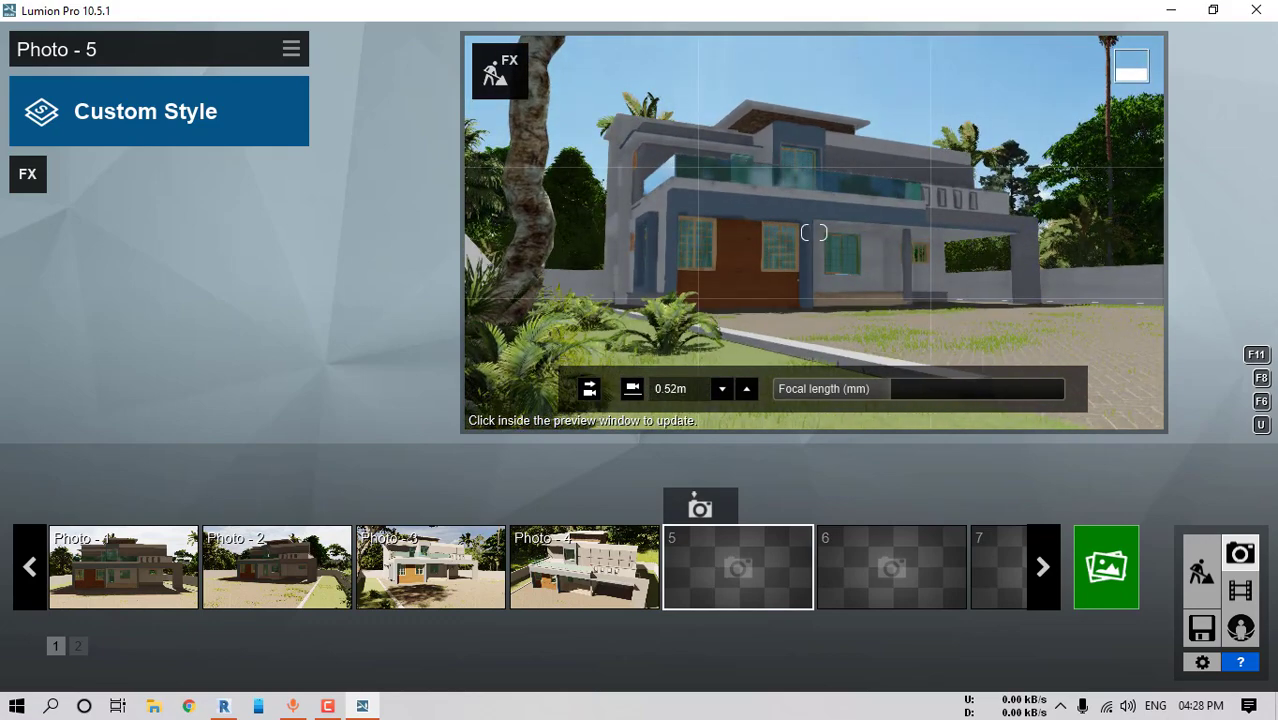
key("q")
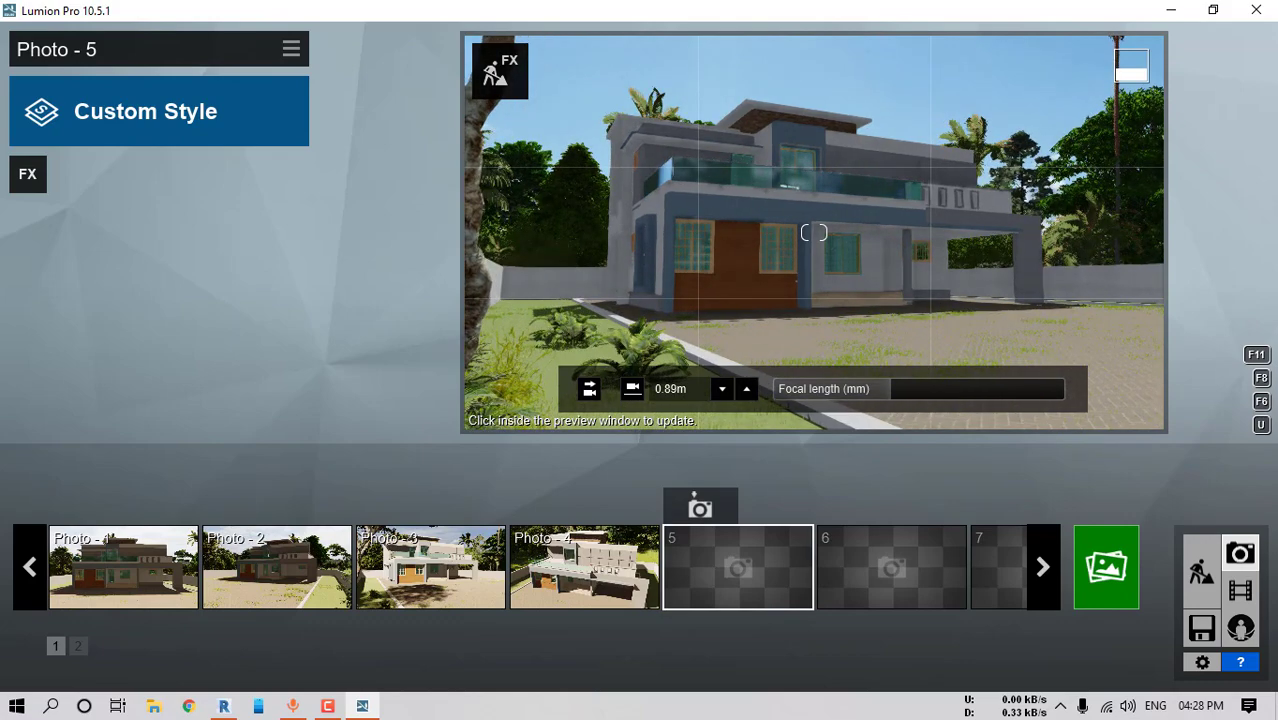
left_click(712, 506)
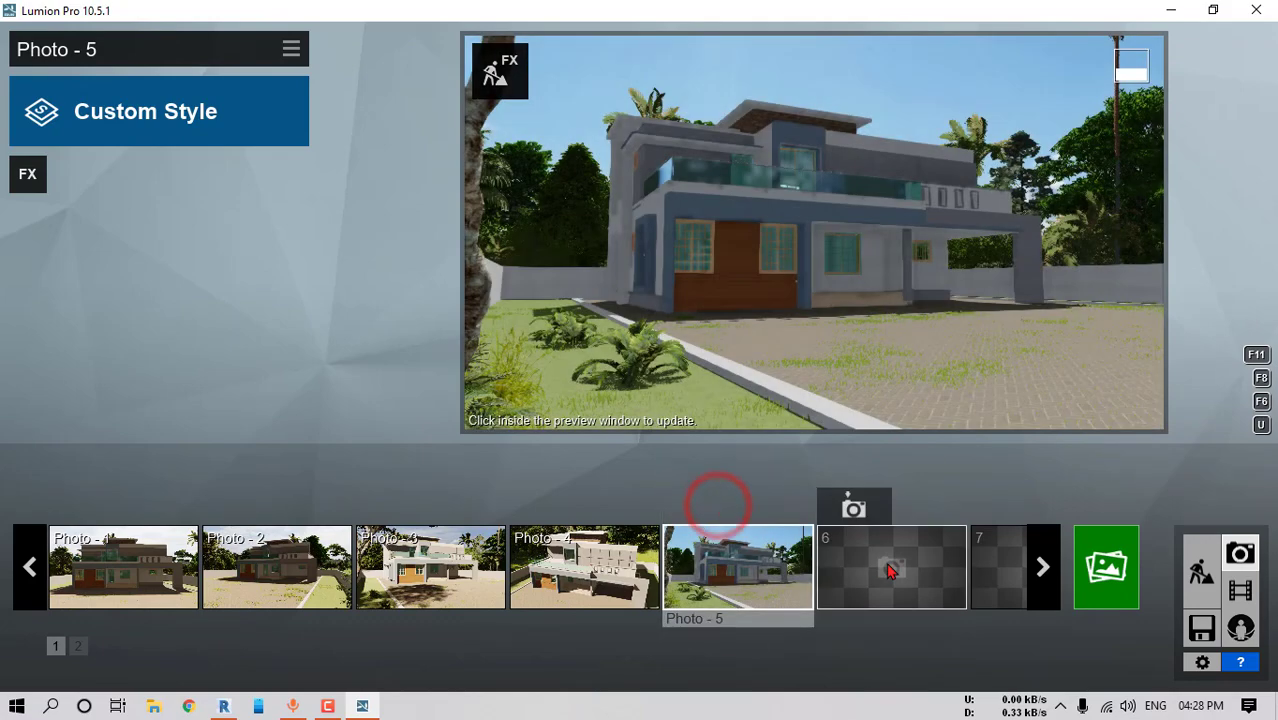
Start Photo 6 in the empty sixth slot with a front view of the house at the 1.60 m eye level
left_click(888, 562)
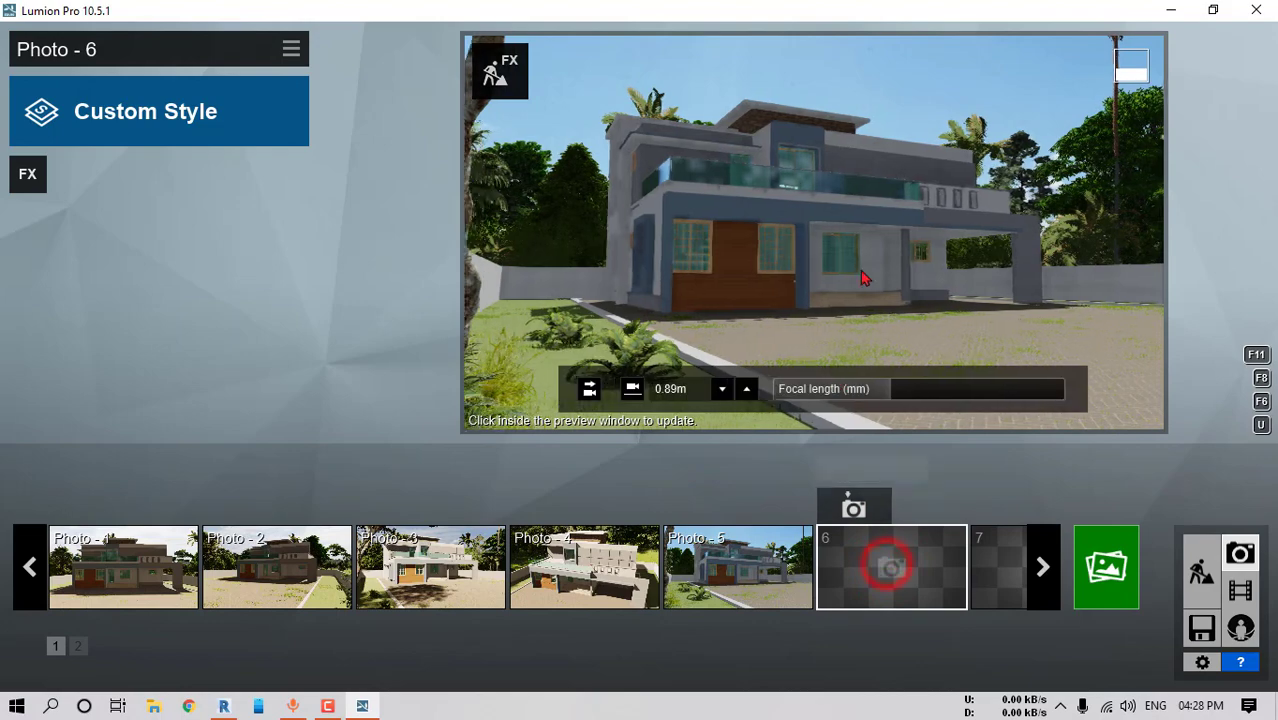
key("d")
right_click_drag(862, 277, 772, 277)
key("d")
left_click(634, 390)
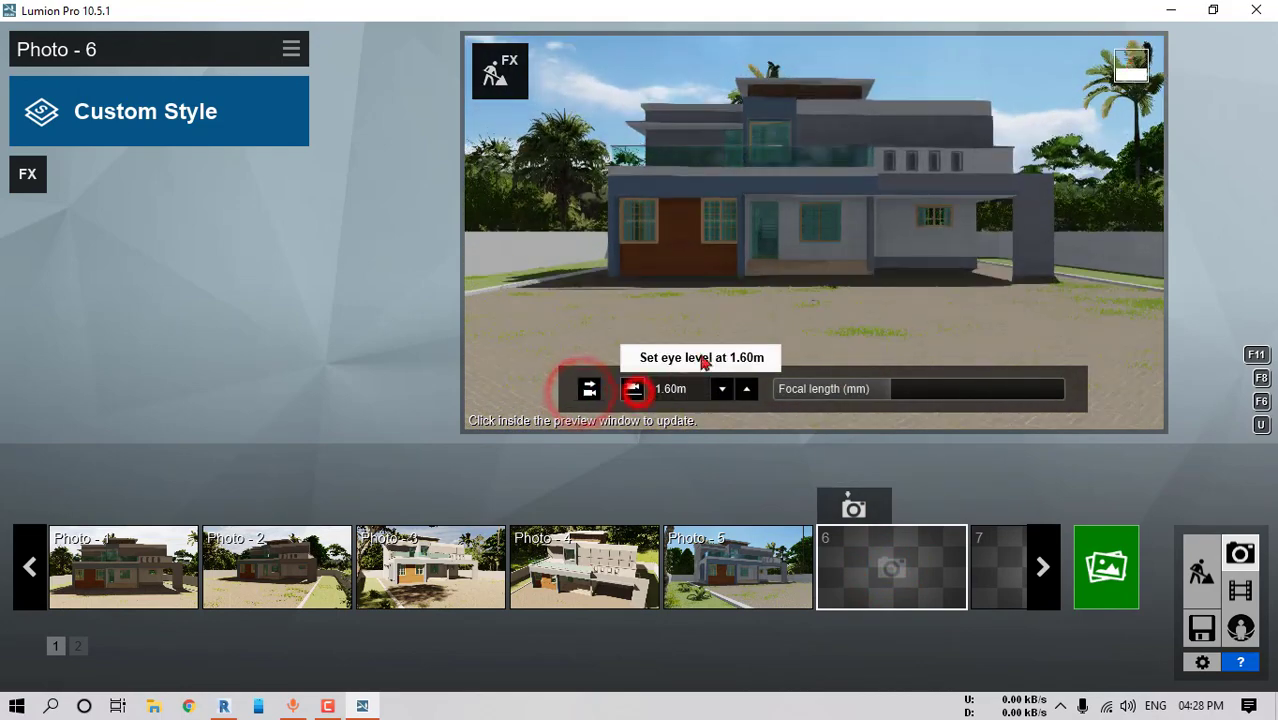
Try several camera heights in front of the house, and move the view toward the carport side at about 2.34 m
key("q")
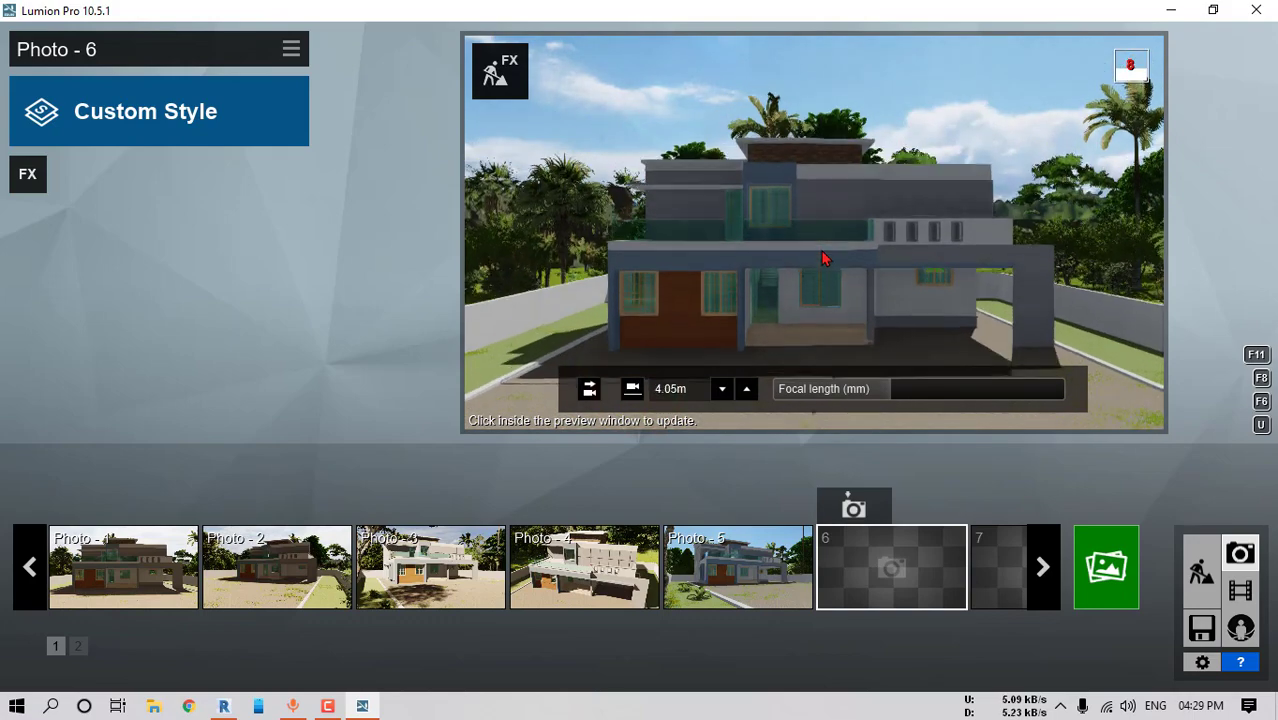
key("e")
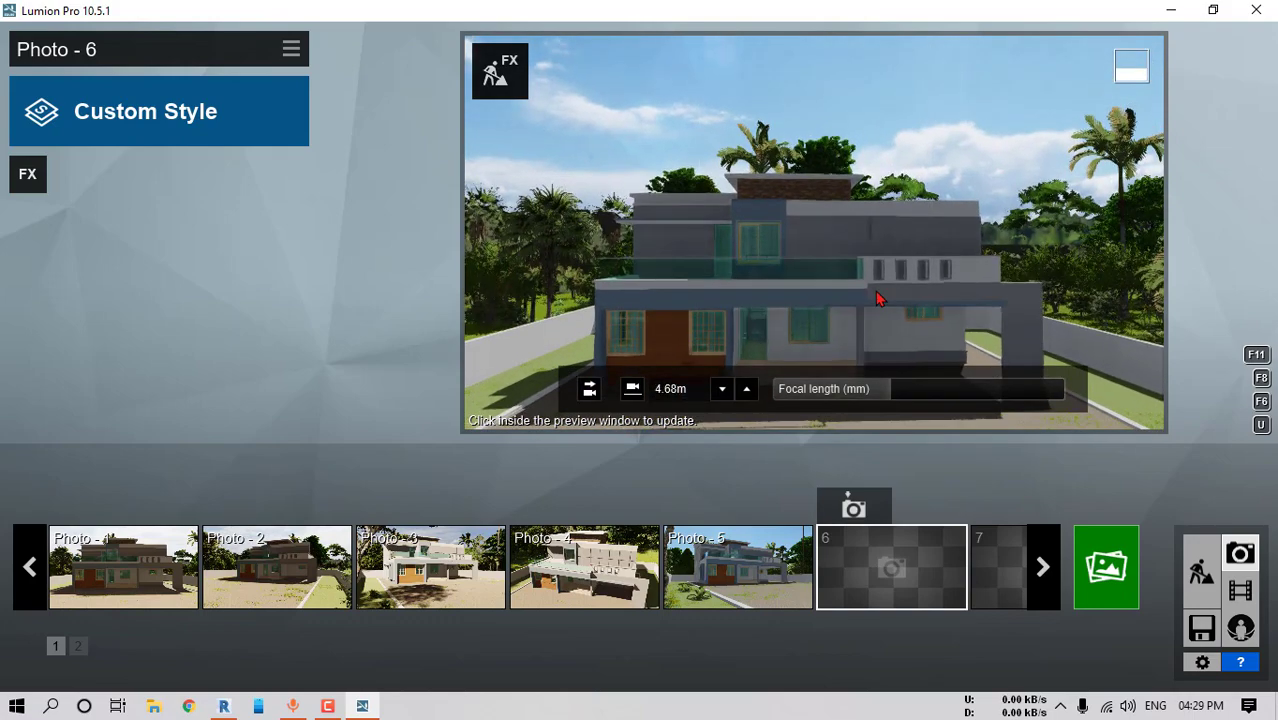
key("e")
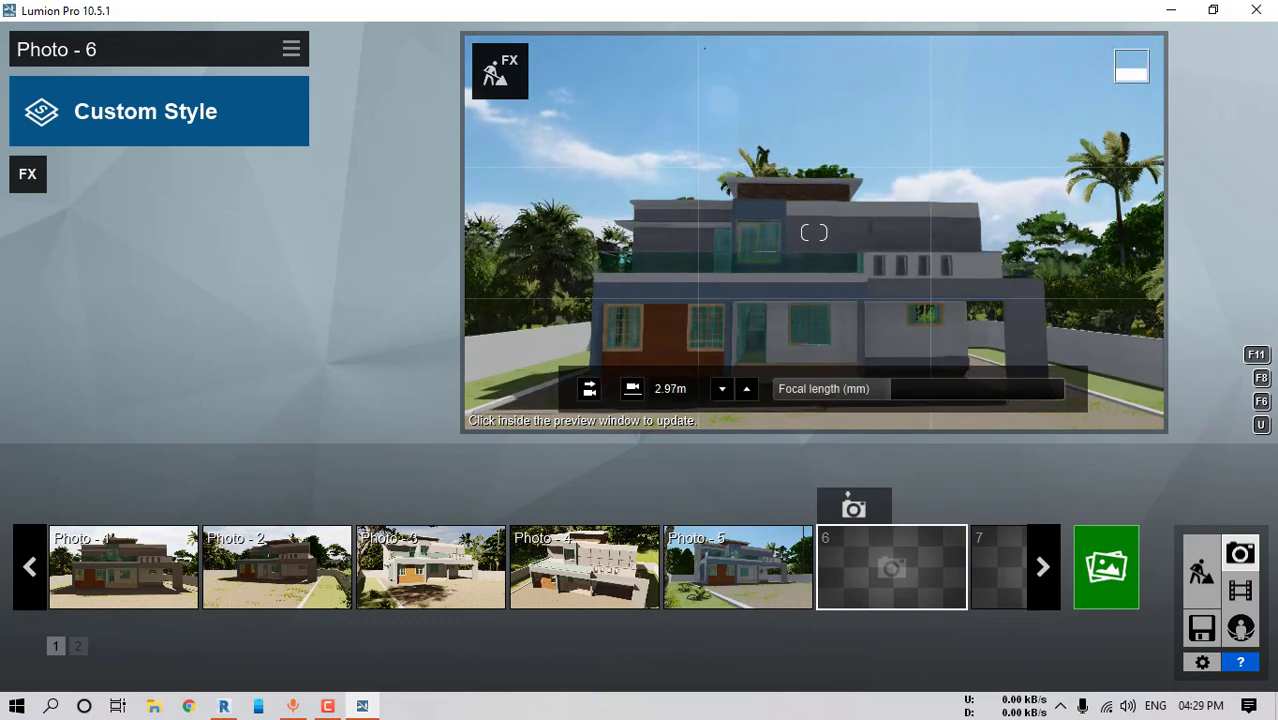
right_click_drag(814, 232, 814, 286)
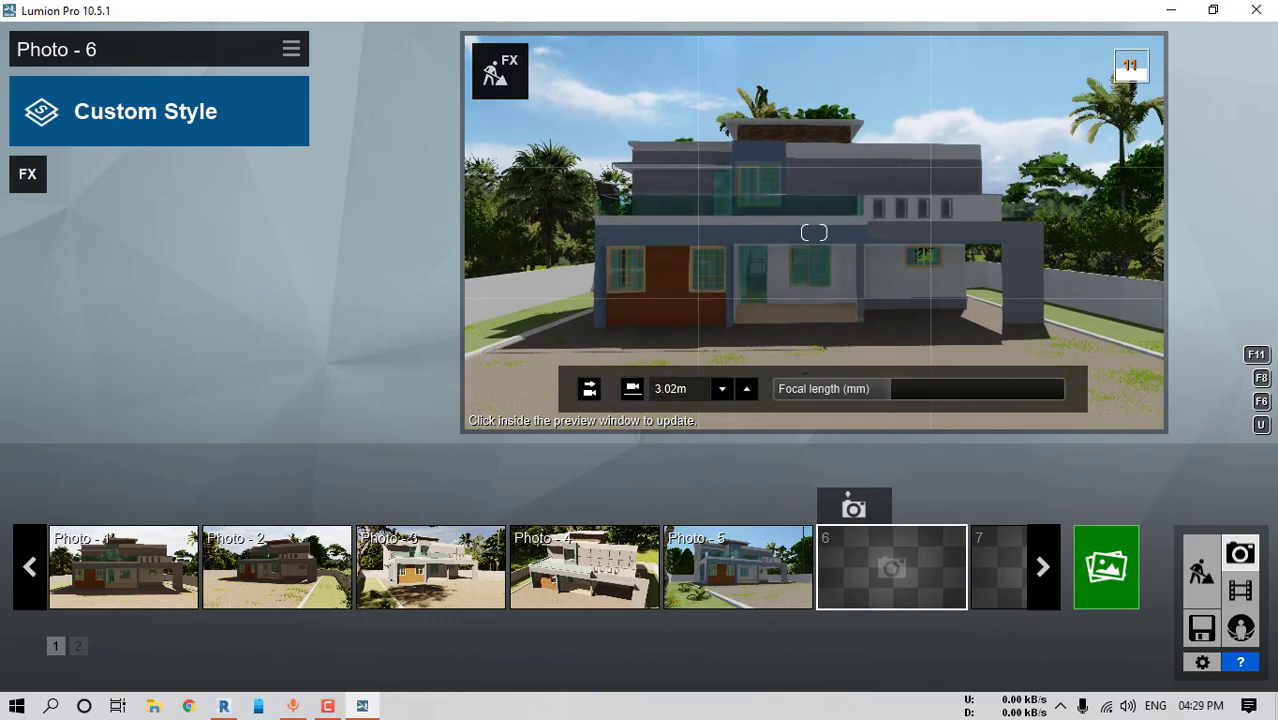
key("e")
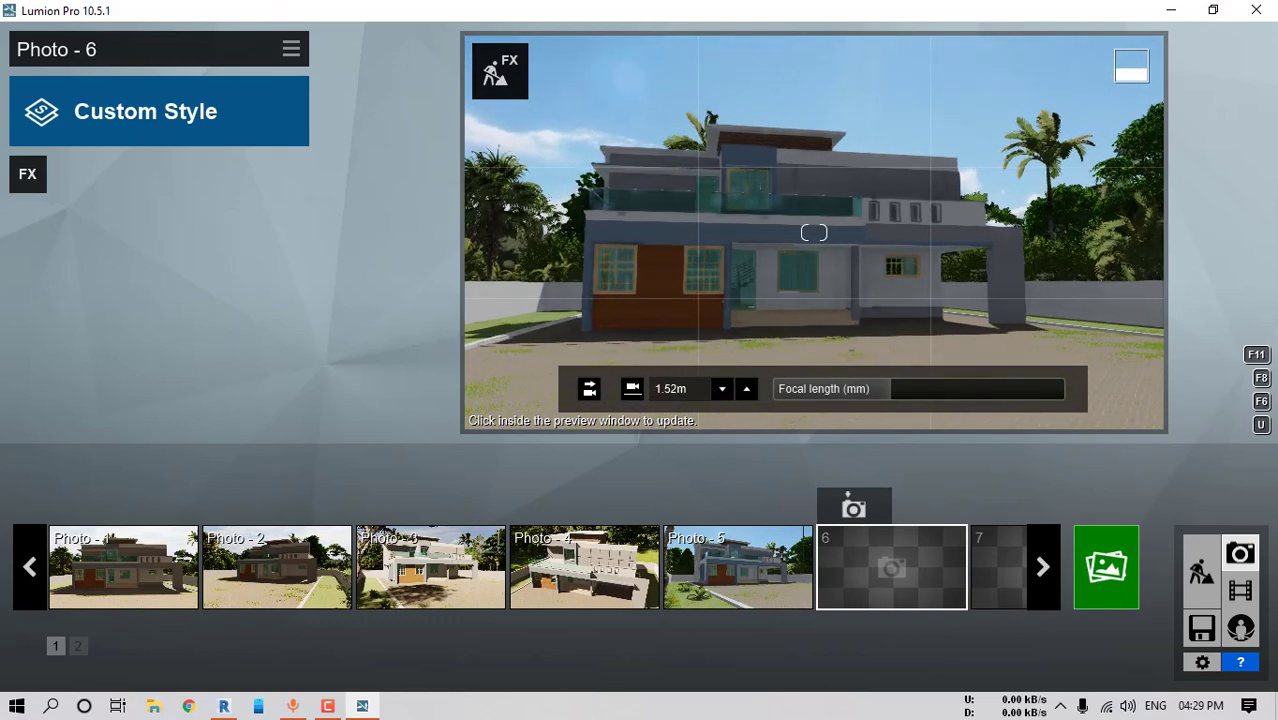
key("d")
key("q")
right_click_drag(814, 232, 754, 232)
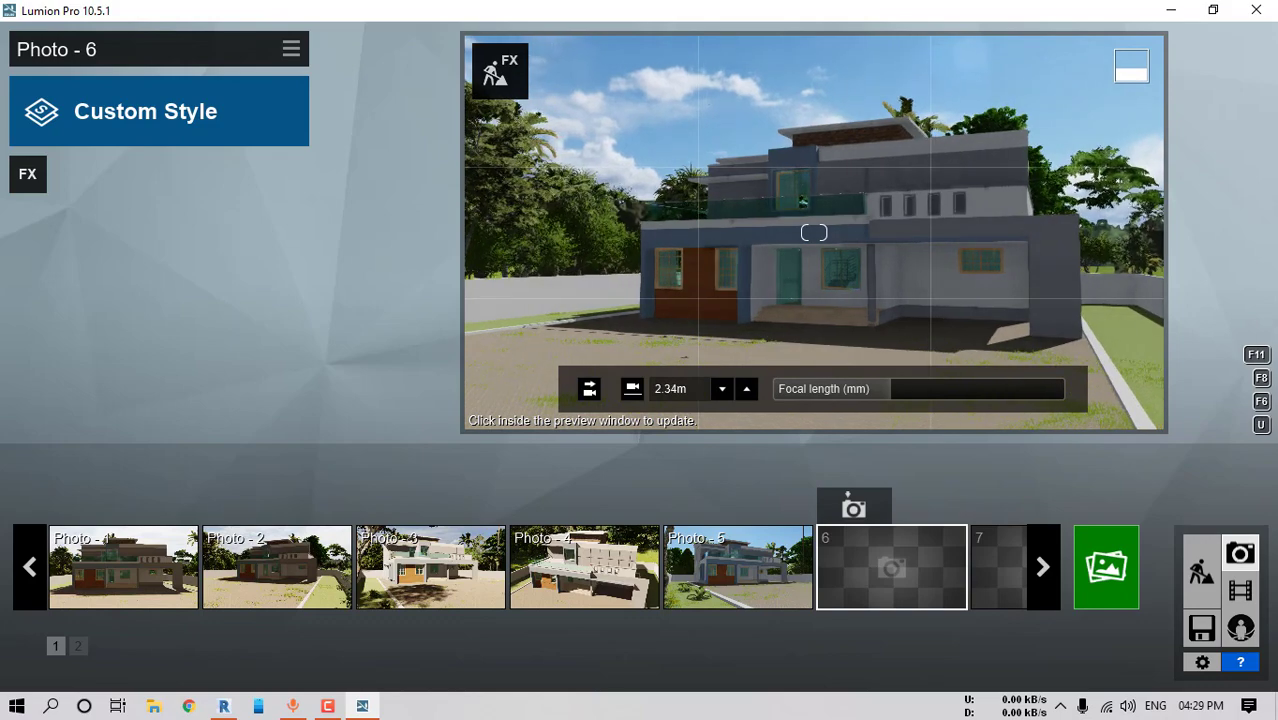
Frame the whole front from the carport side at about 2.86 m camera height and store it as Photo 6
key("q")
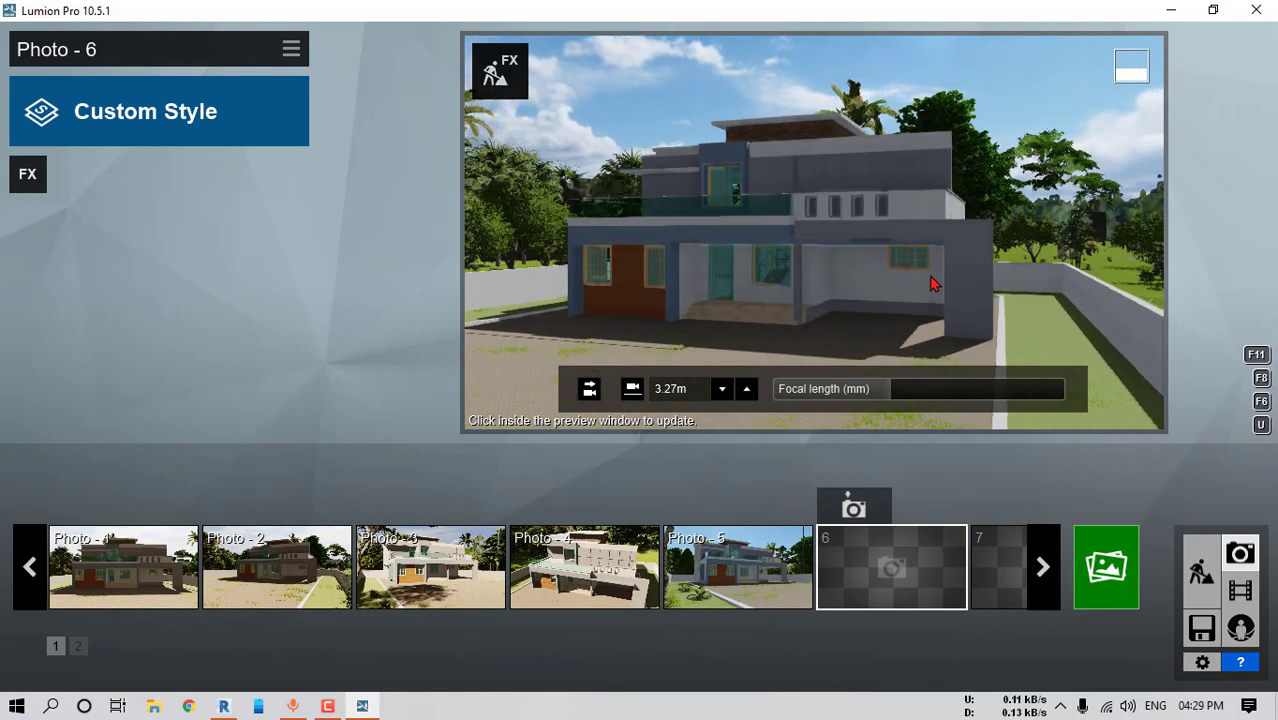
right_click_drag(814, 232, 814, 241)
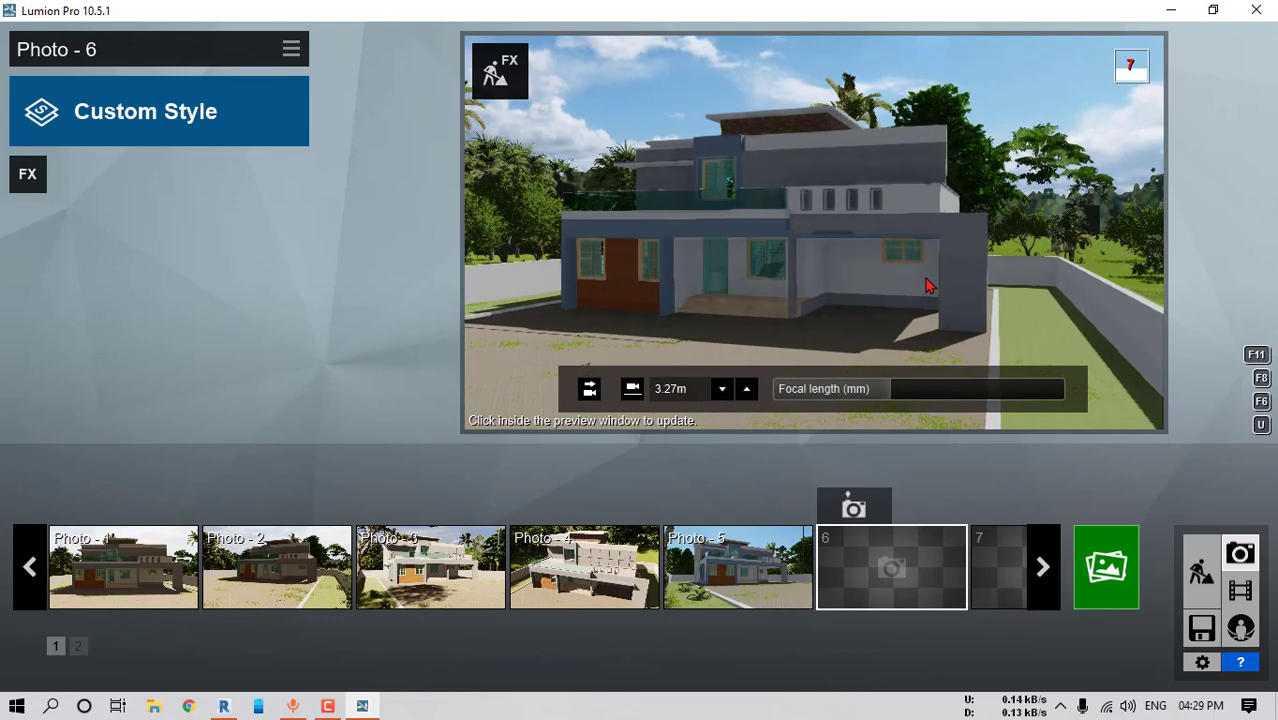
key("a")
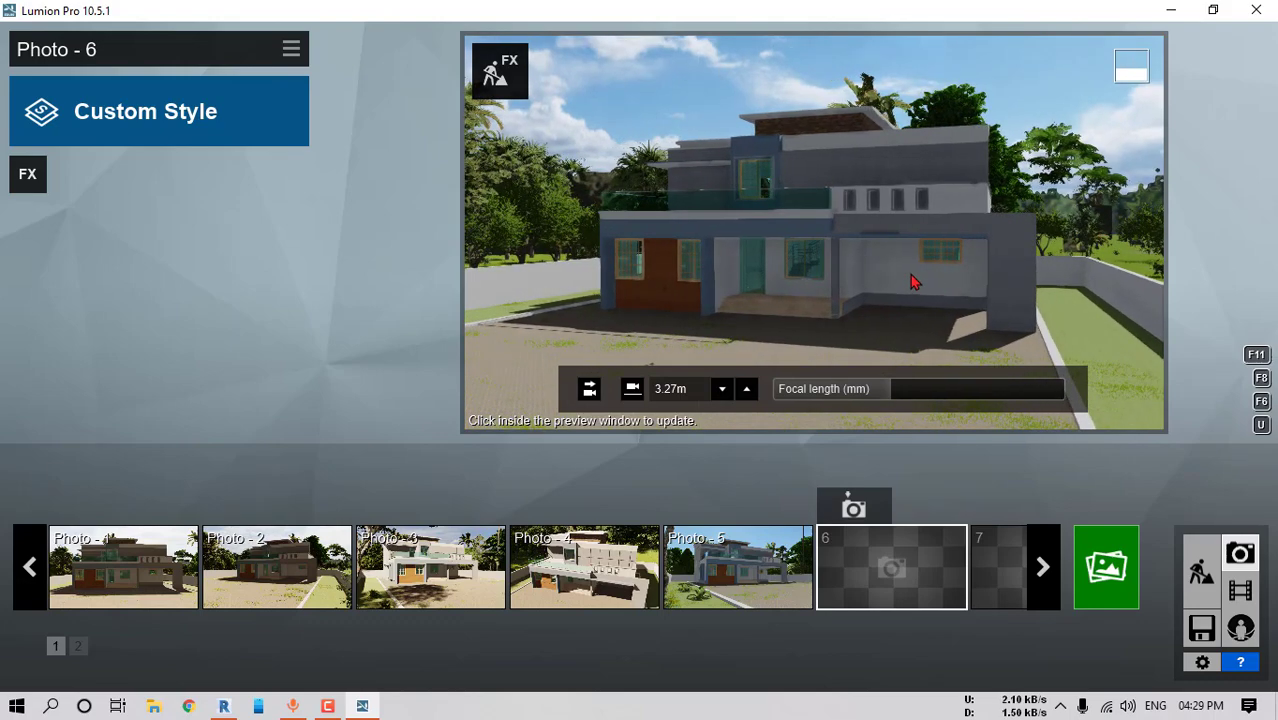
key("q")
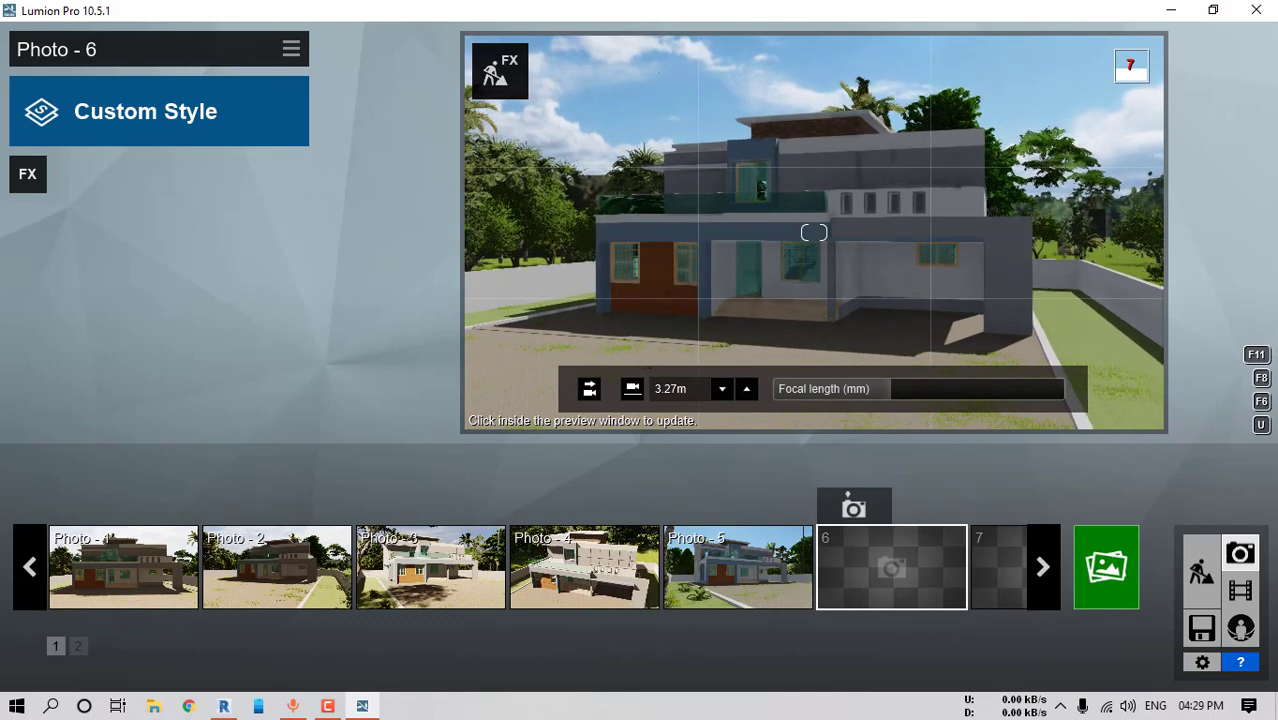
key("e")
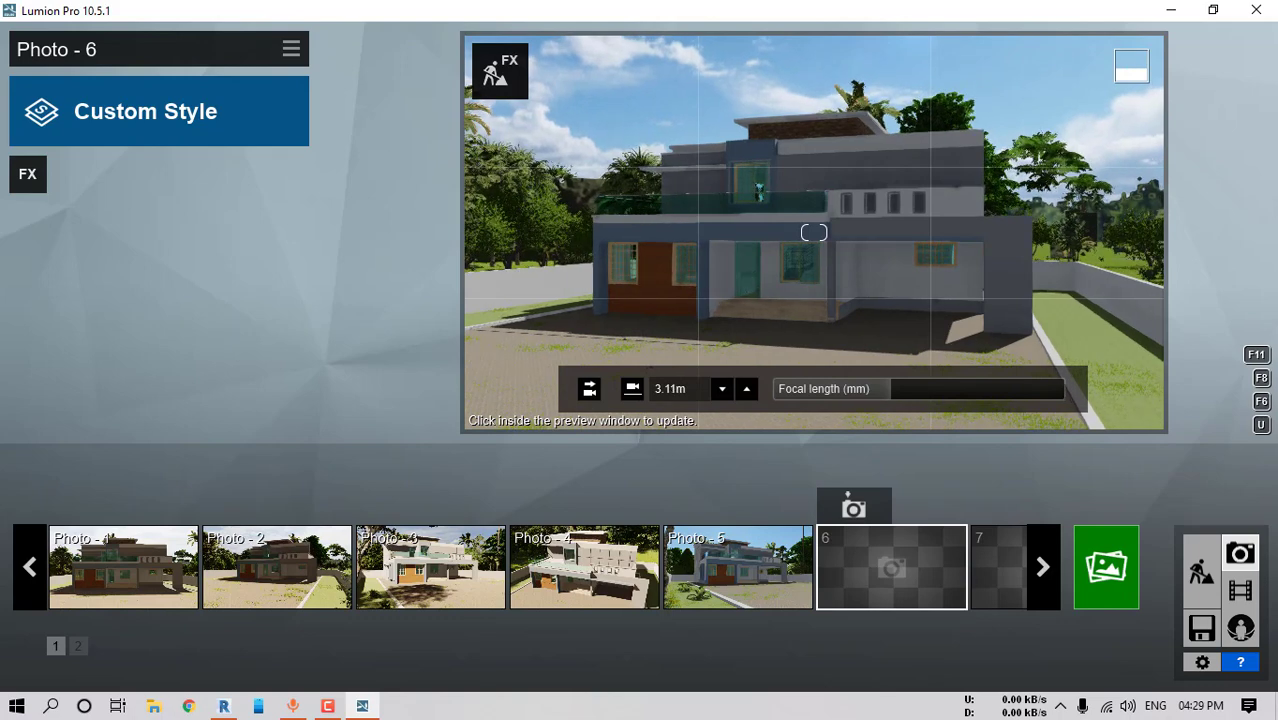
key("e")
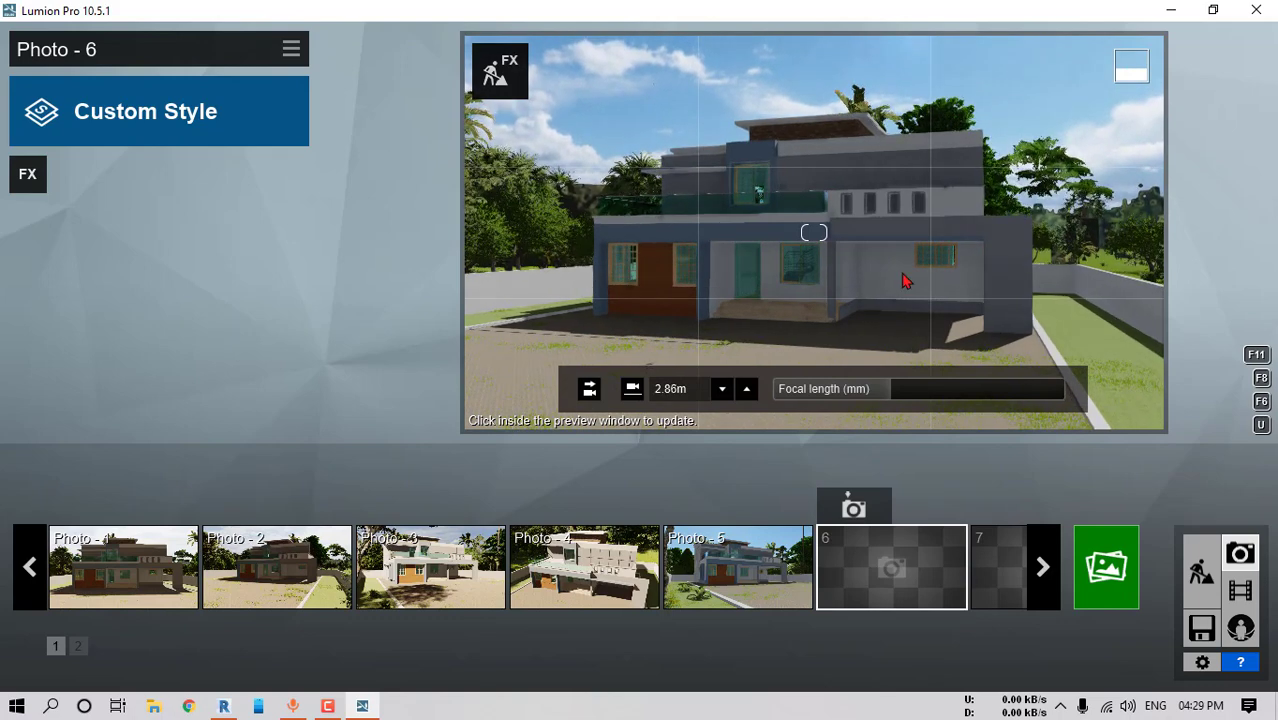
left_click(854, 508)
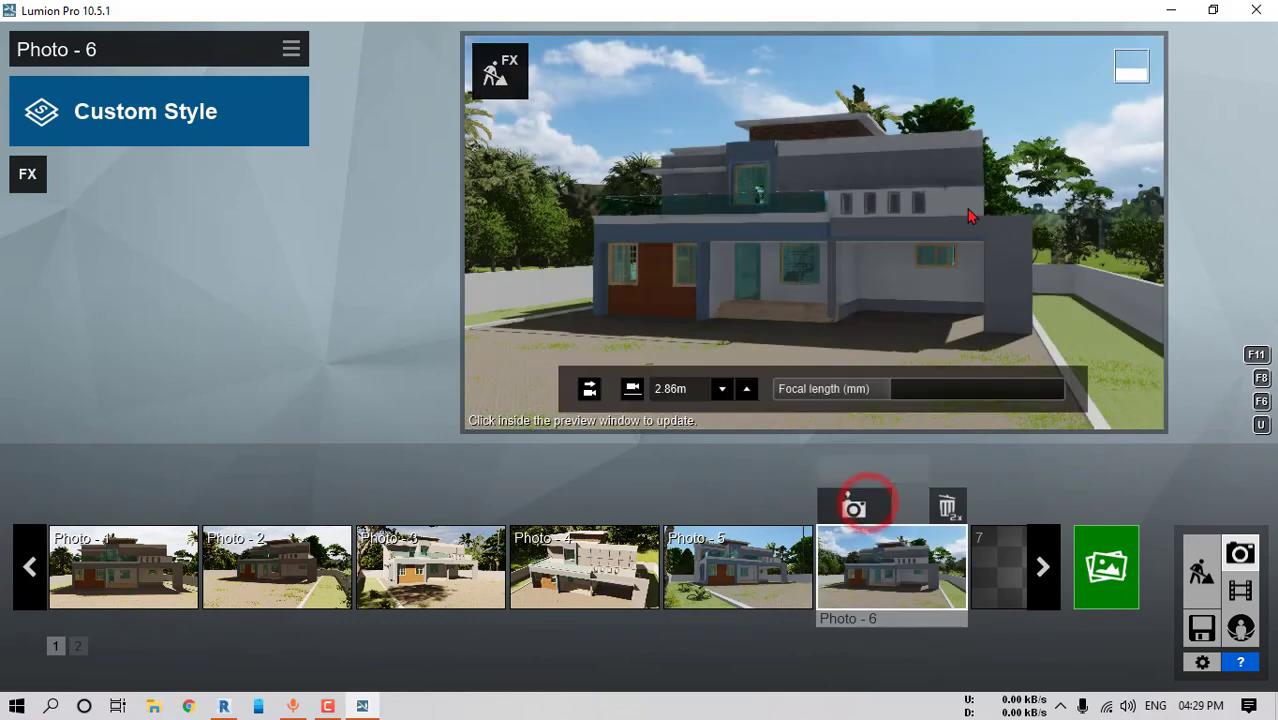
Frame a close view of the carport and entrance at about 1.61 m camera height and store it as Photo 7
key("w")
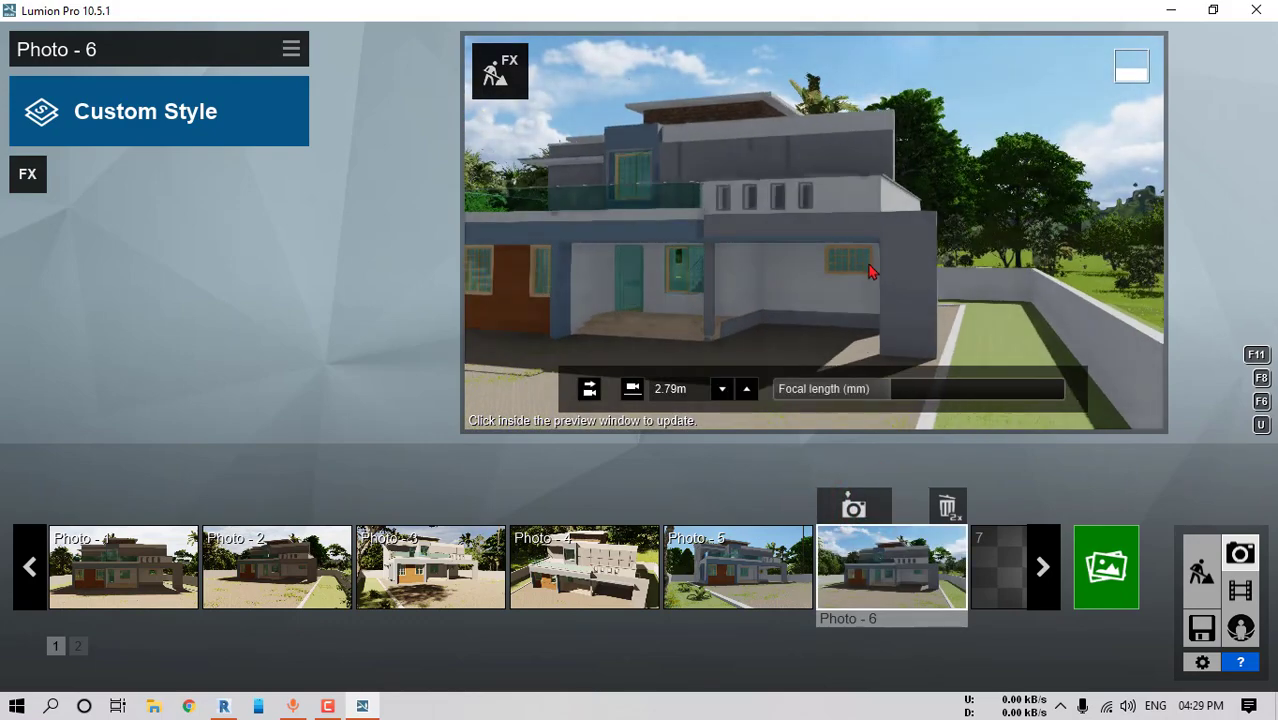
key("w")
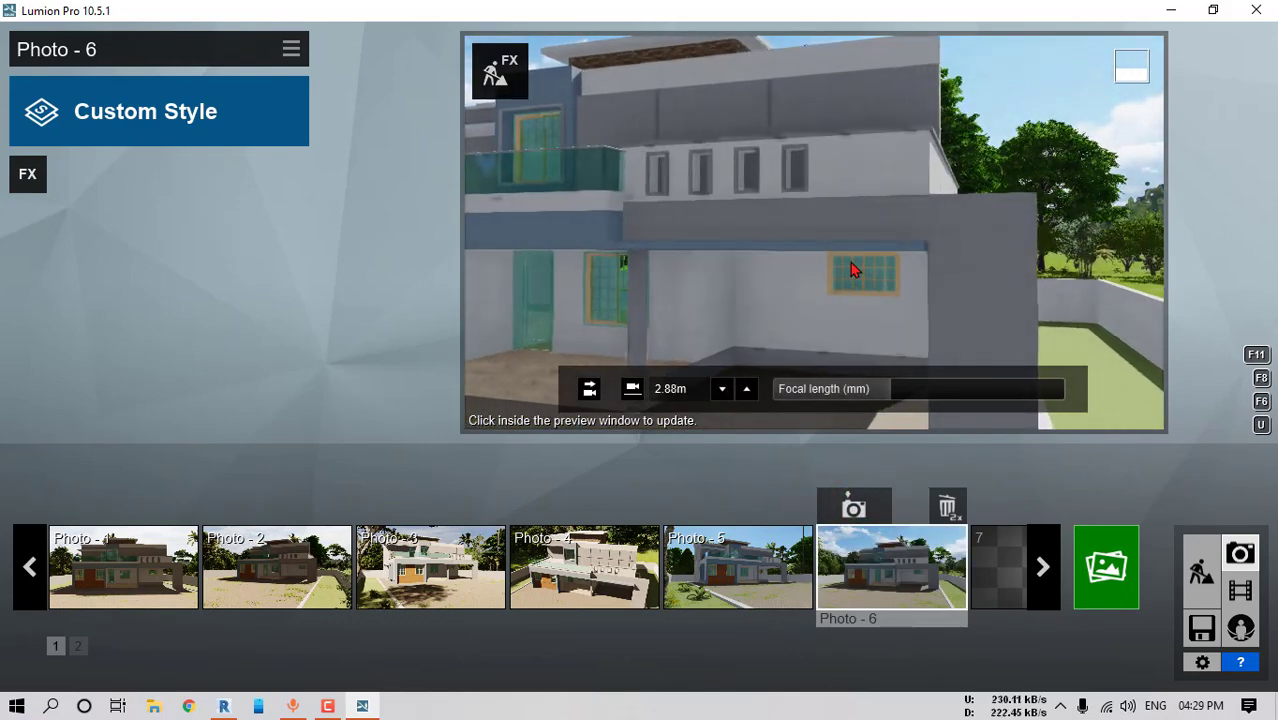
key("q")
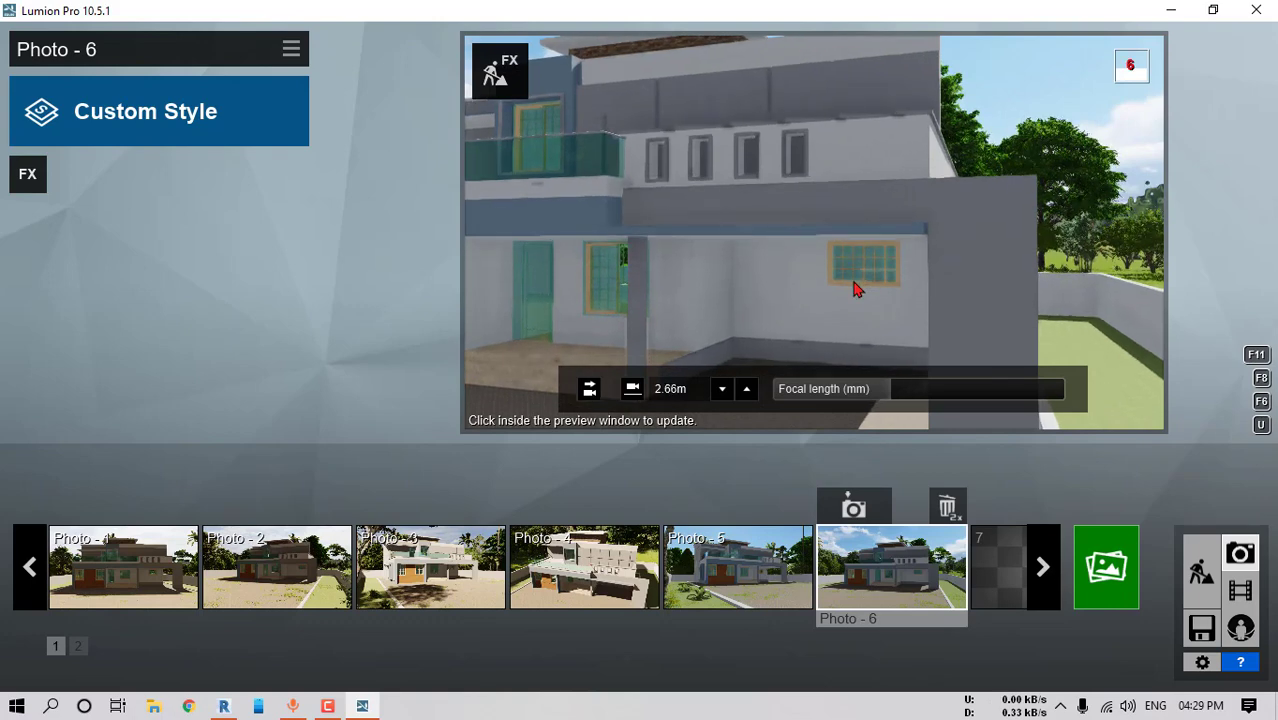
key("q")
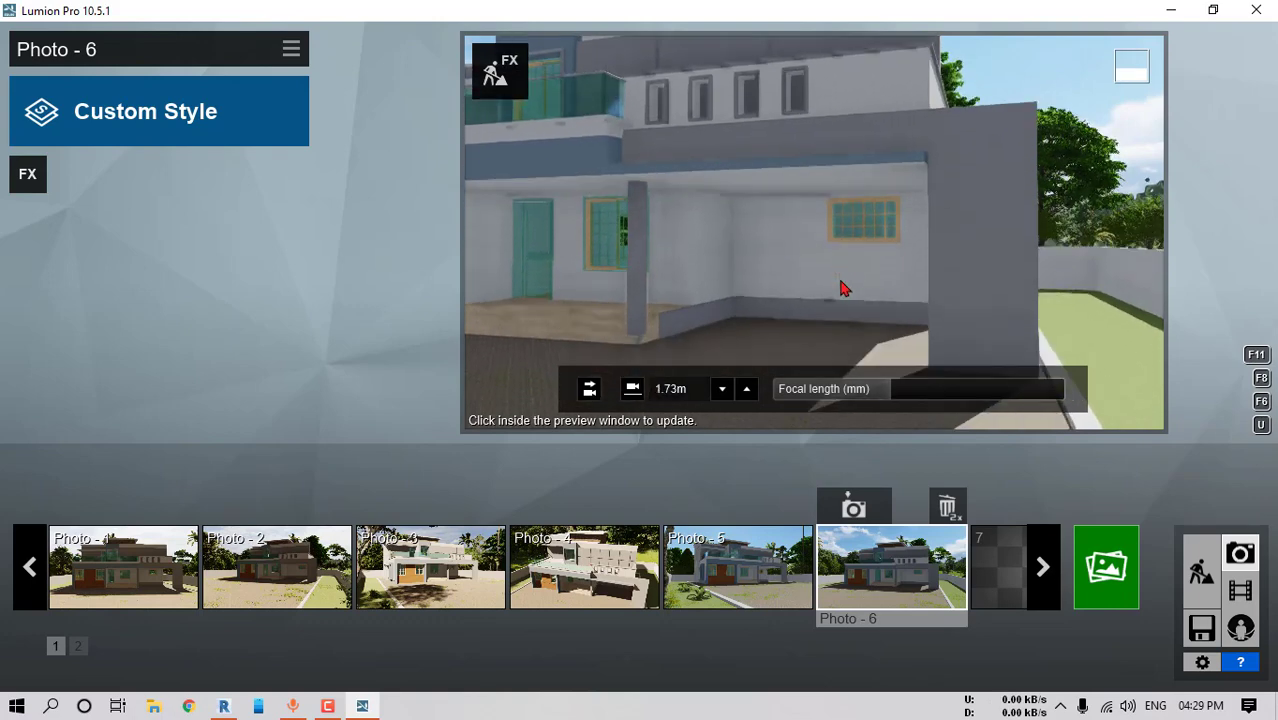
left_click(997, 546)
left_click(1007, 509)
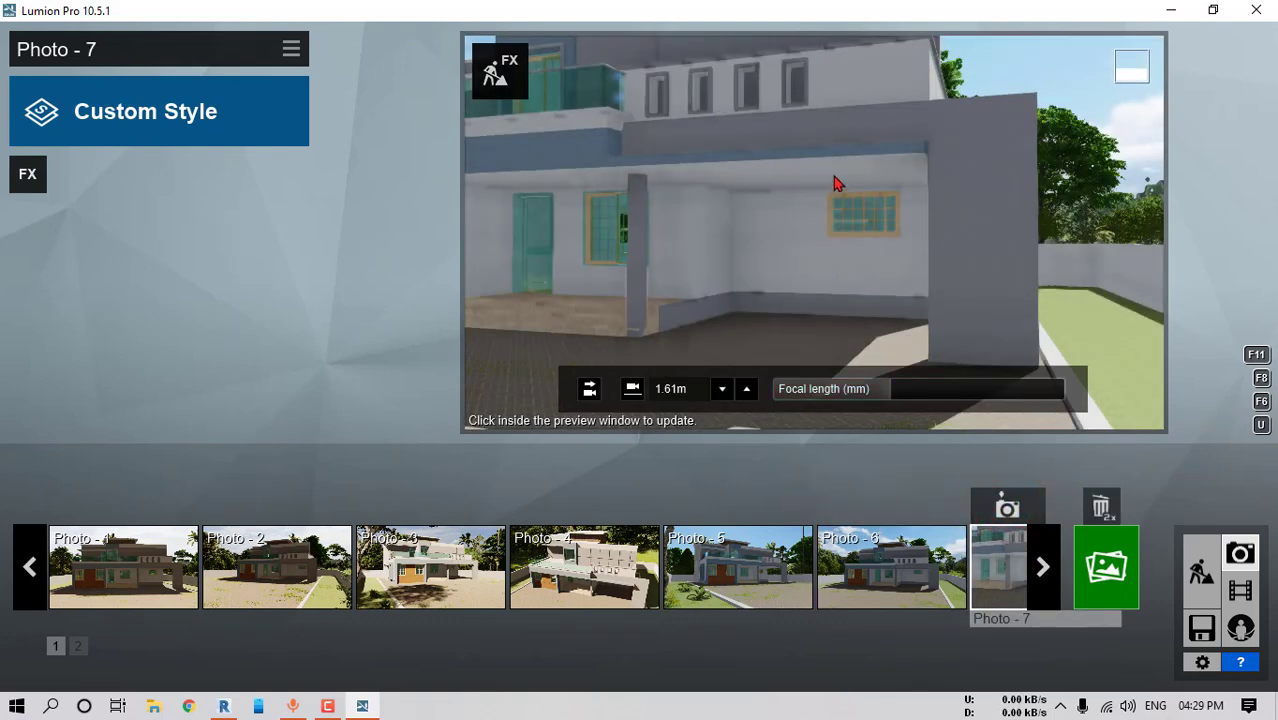
Review the stored camera views from Photo 1 through Photo 7
key("shift+1")
left_click(140, 566)
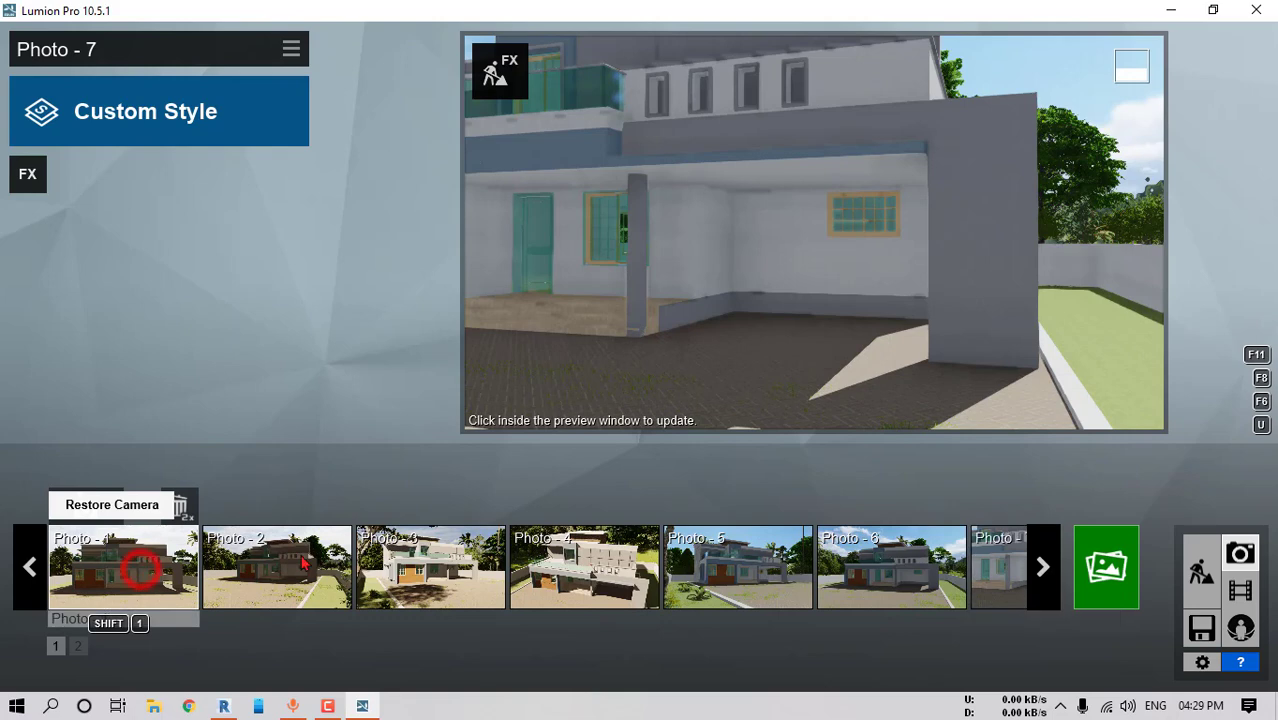
mouse_move(276, 566)
left_click(331, 567)
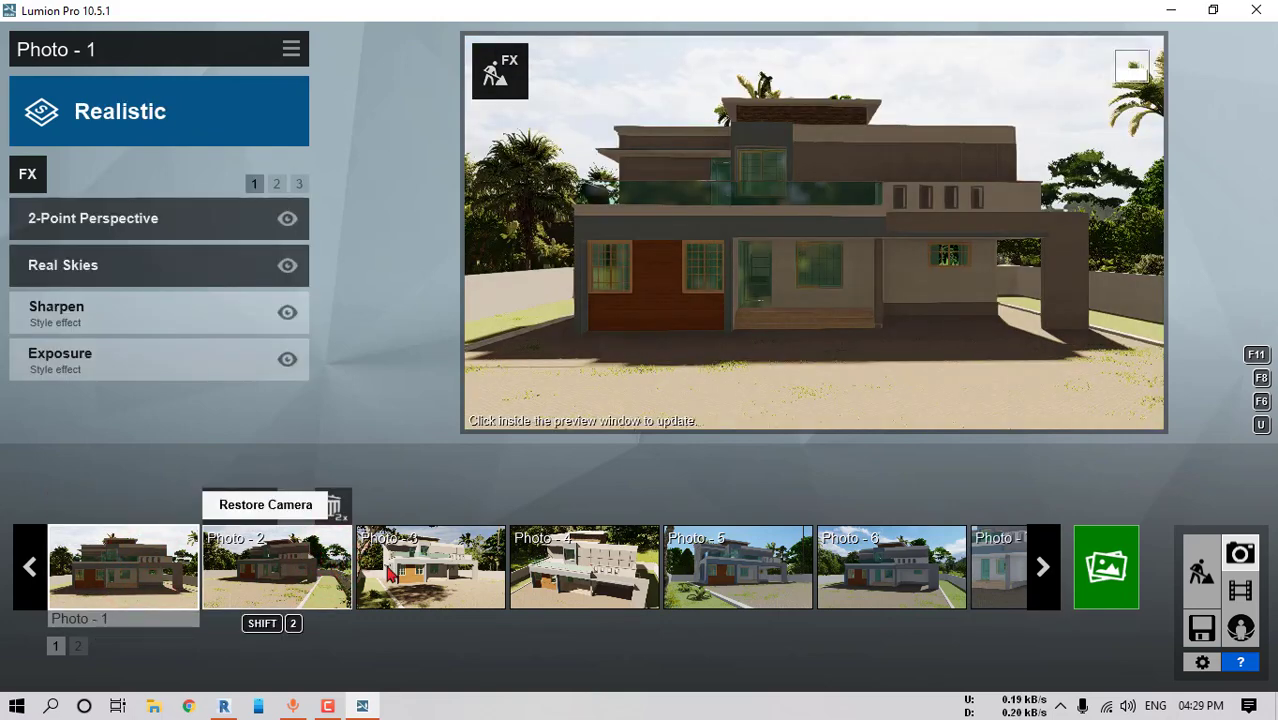
left_click(318, 568)
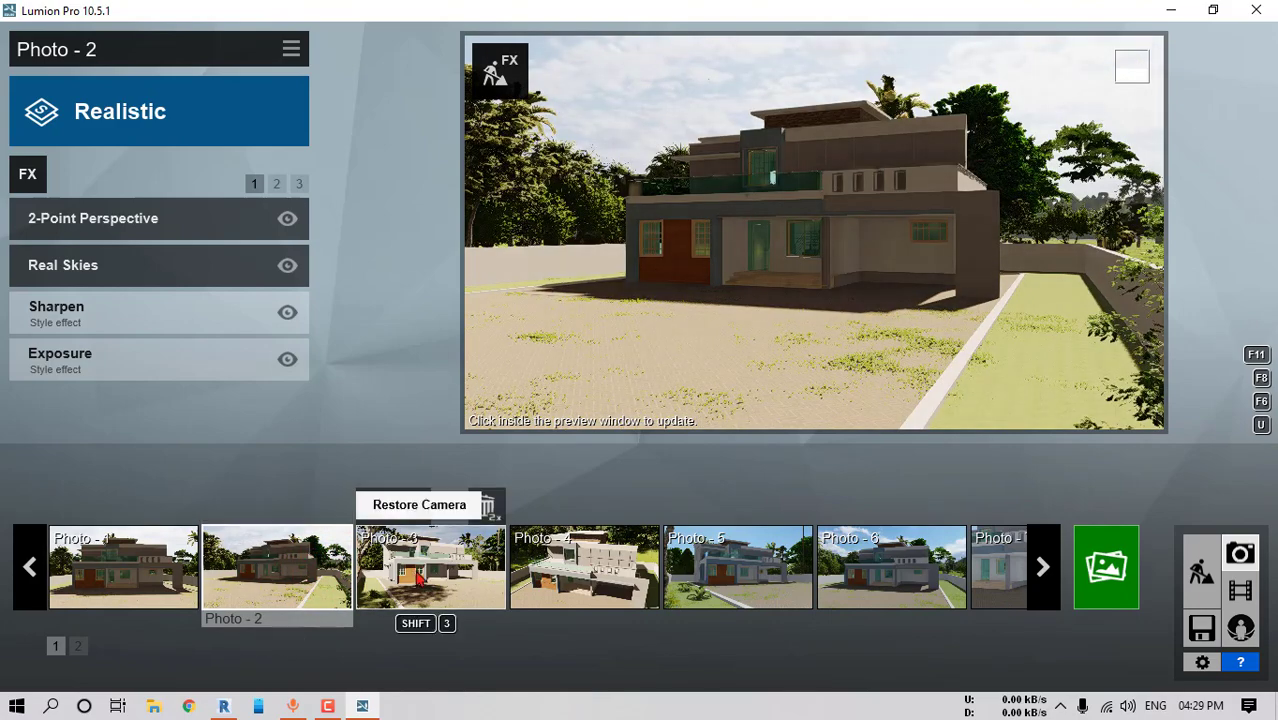
left_click(417, 573)
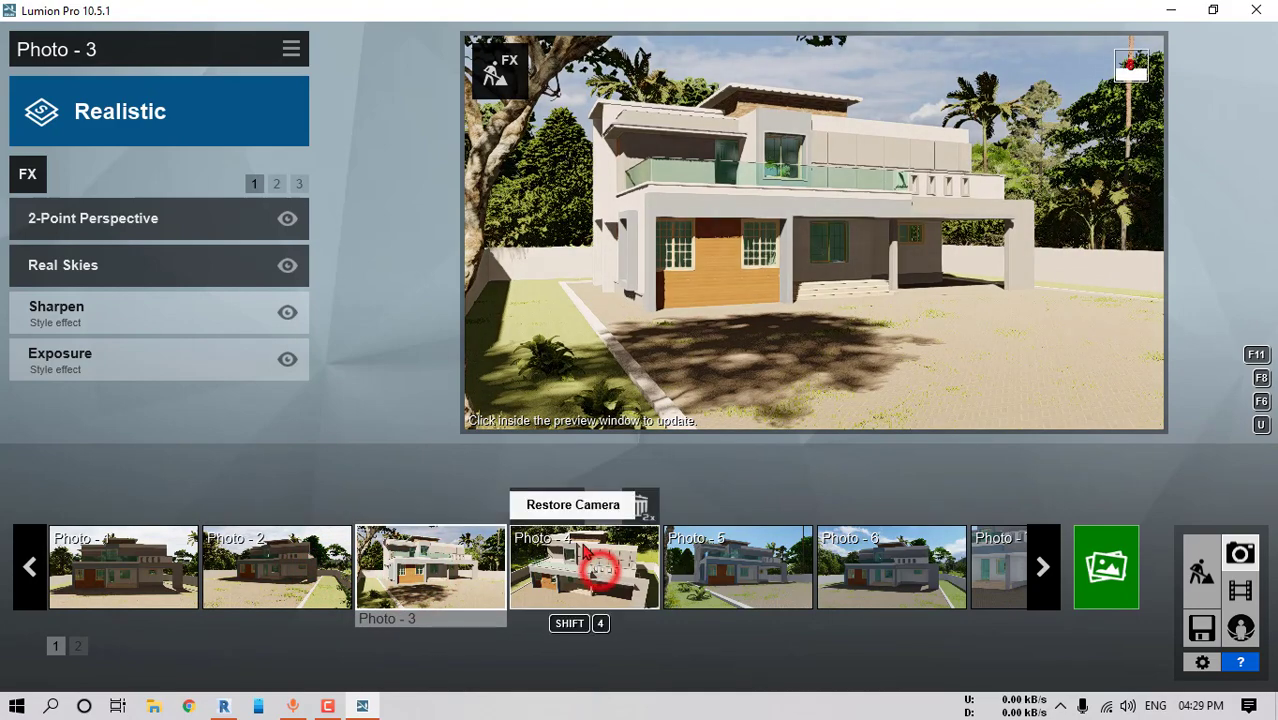
left_click(728, 568)
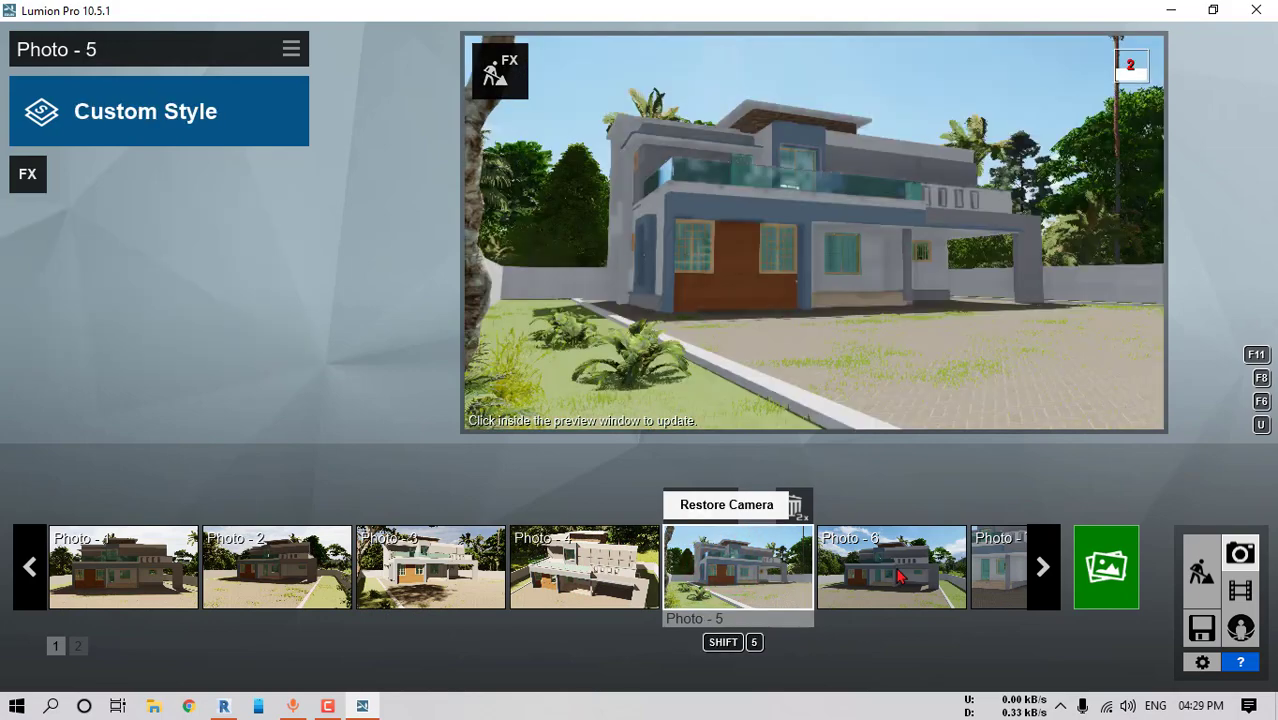
left_click(893, 568)
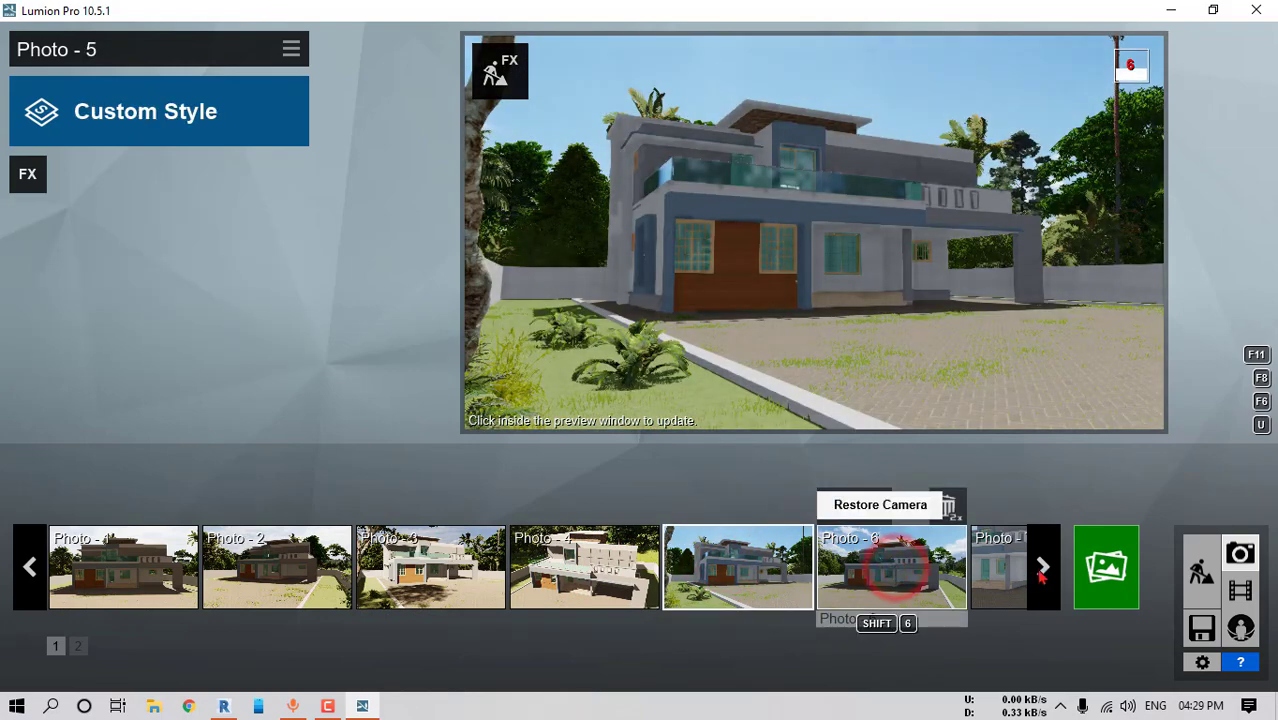
left_click(1005, 566)
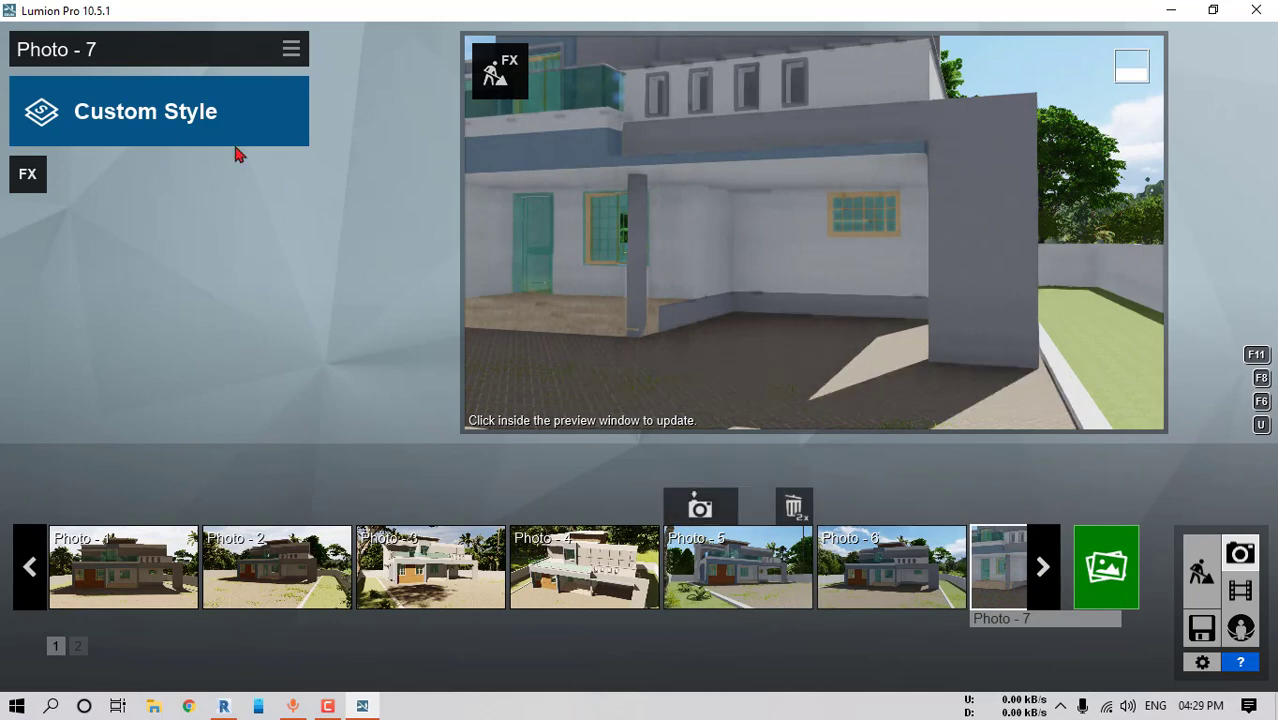
Return to Build mode, view the house's front from above, and open the Material Editor
left_click(1201, 571)
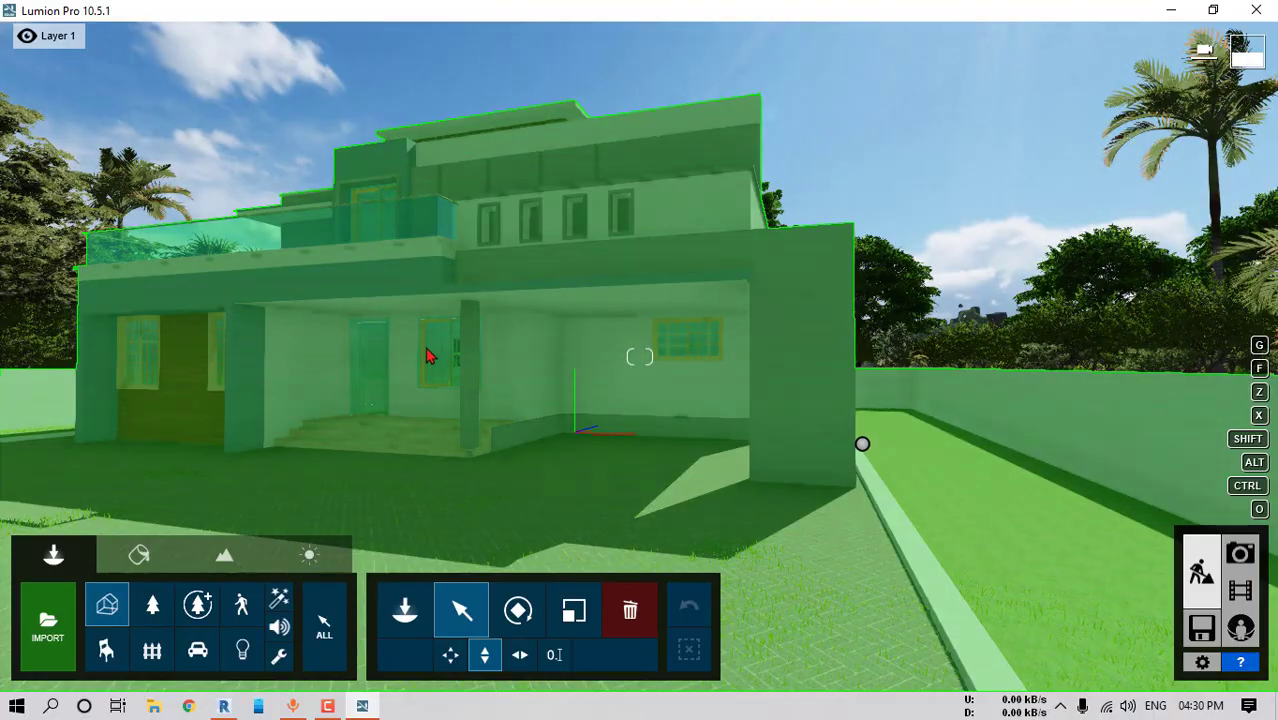
key("s")
key("q")
right_click_drag(440, 357, 515, 400)
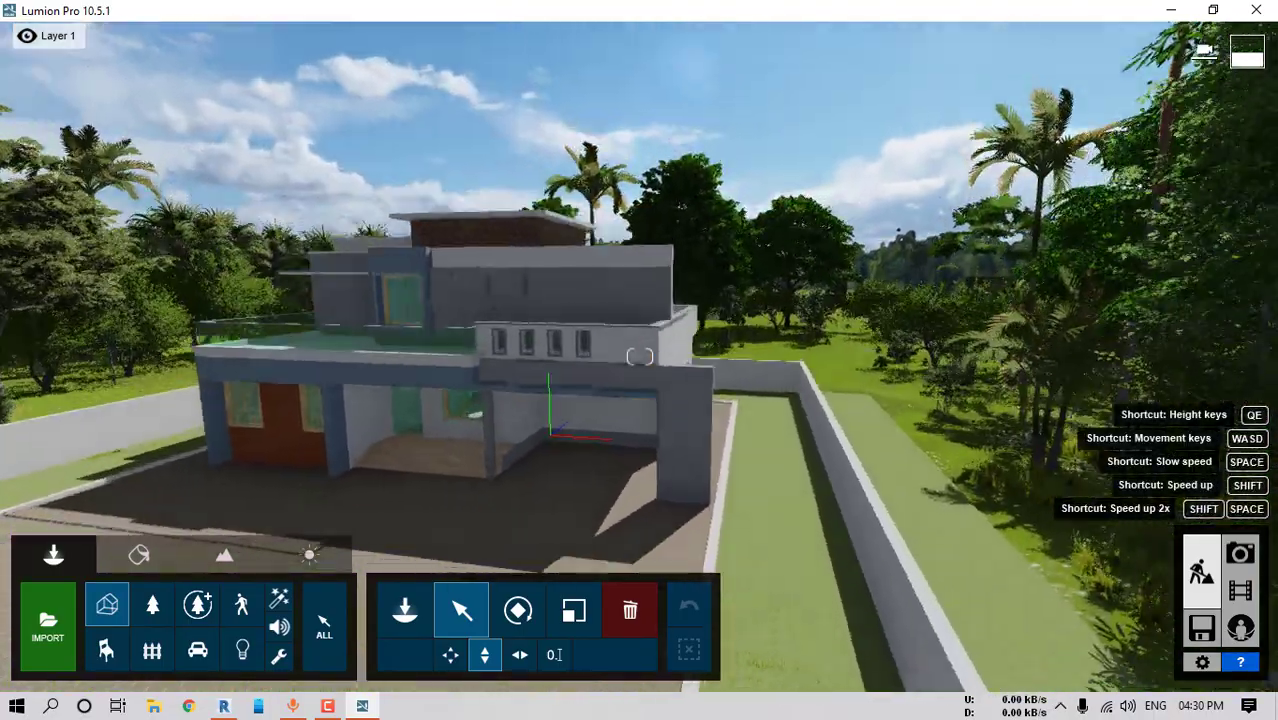
key("q")
right_click_drag(640, 357, 690, 340)
key("a")
key("w")
key("a")
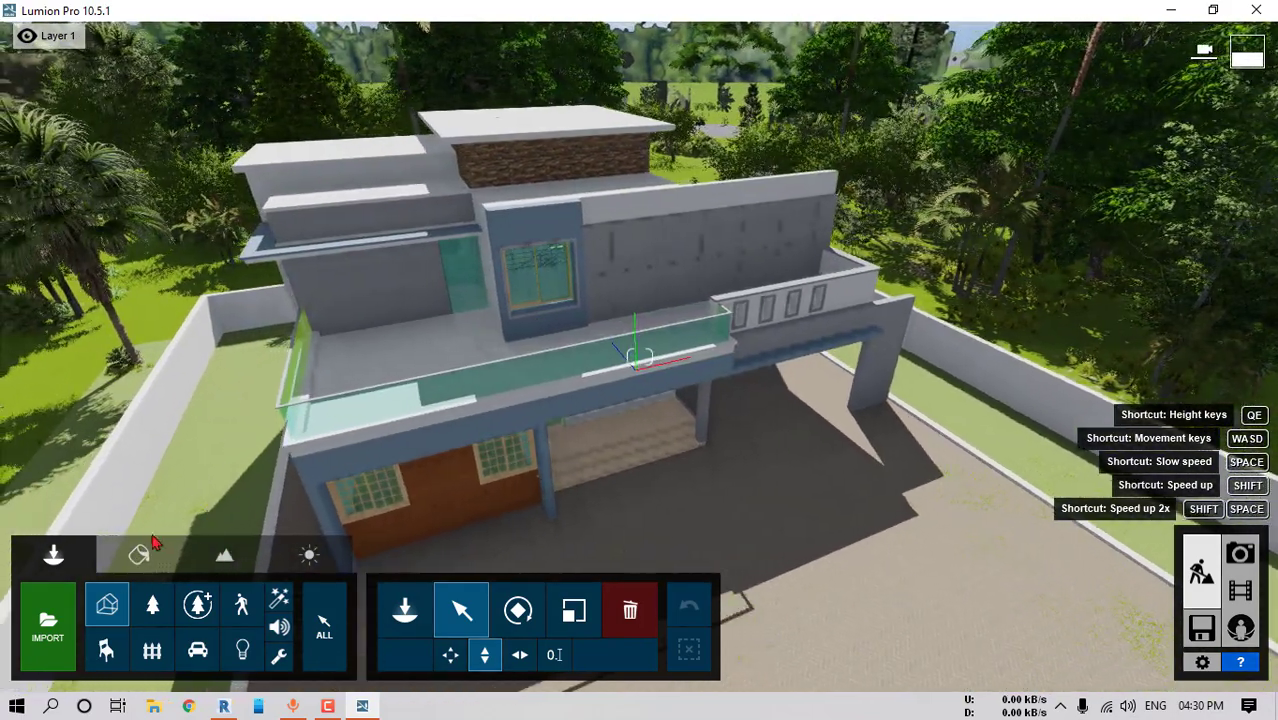
left_click(158, 548)
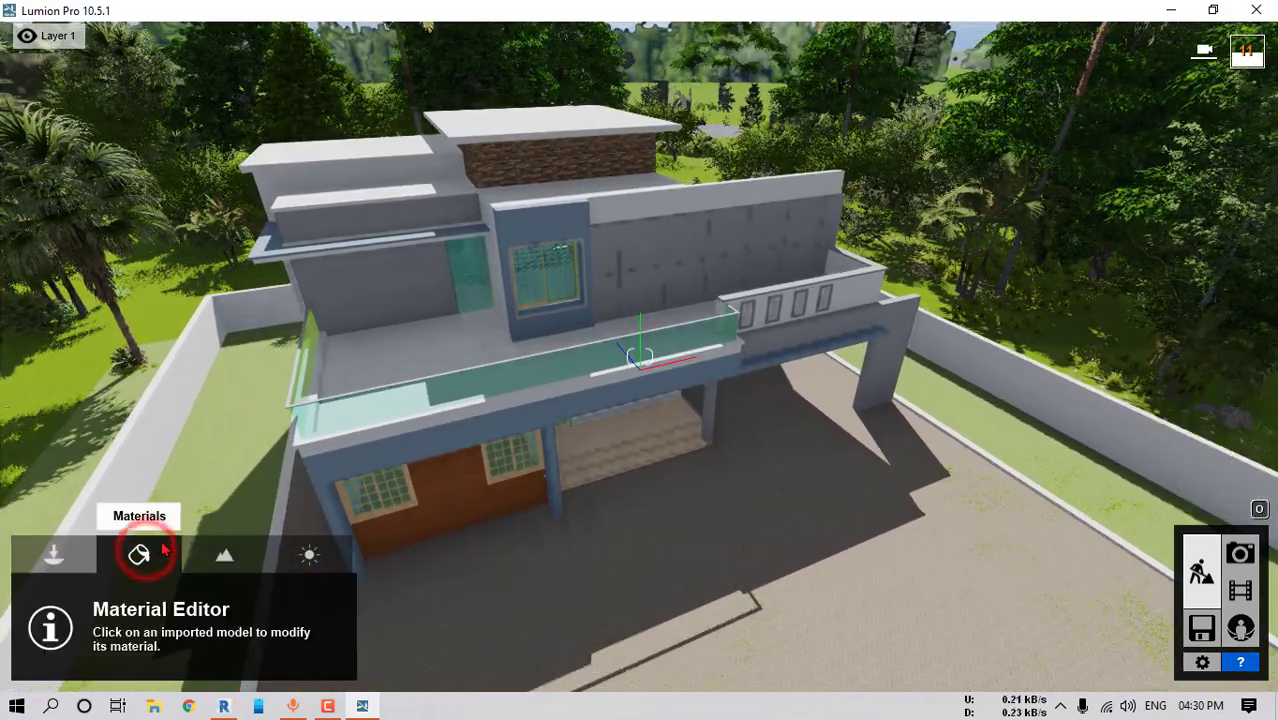
right_click_drag(458, 487, 502, 426)
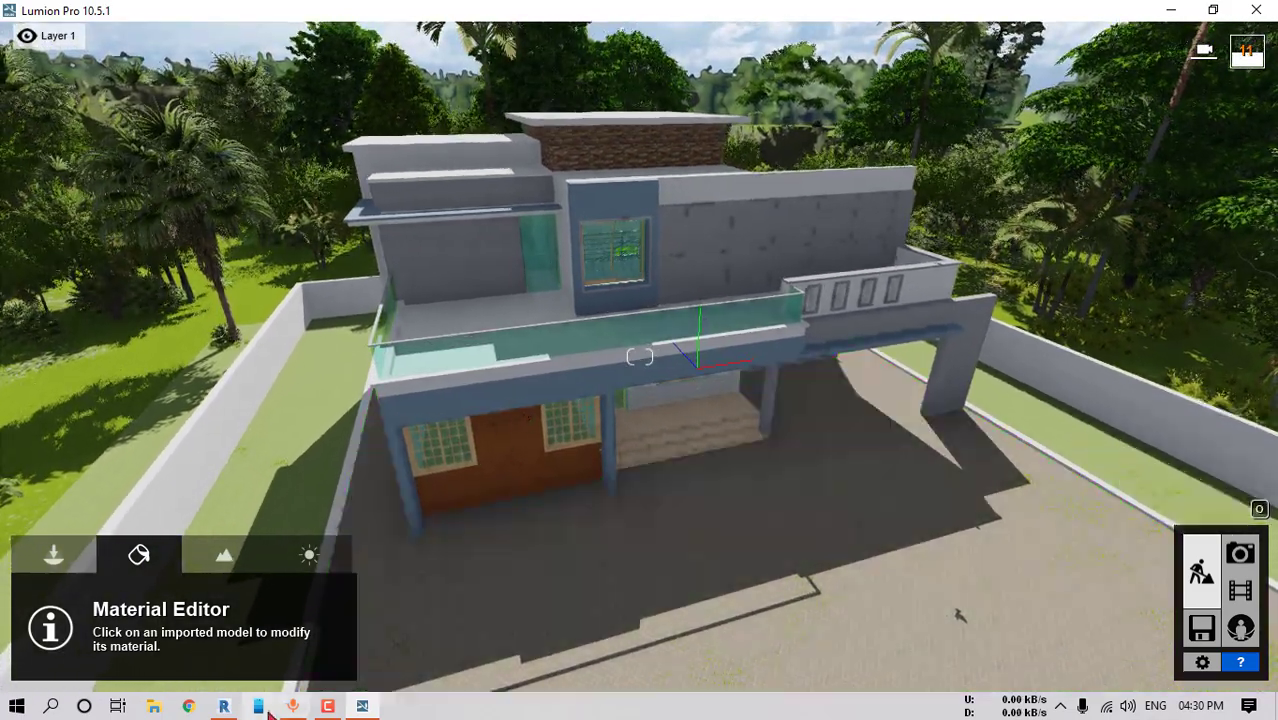
Switch to Revit to check the house in the 3D view, and return to Lumion
left_click(232, 707)
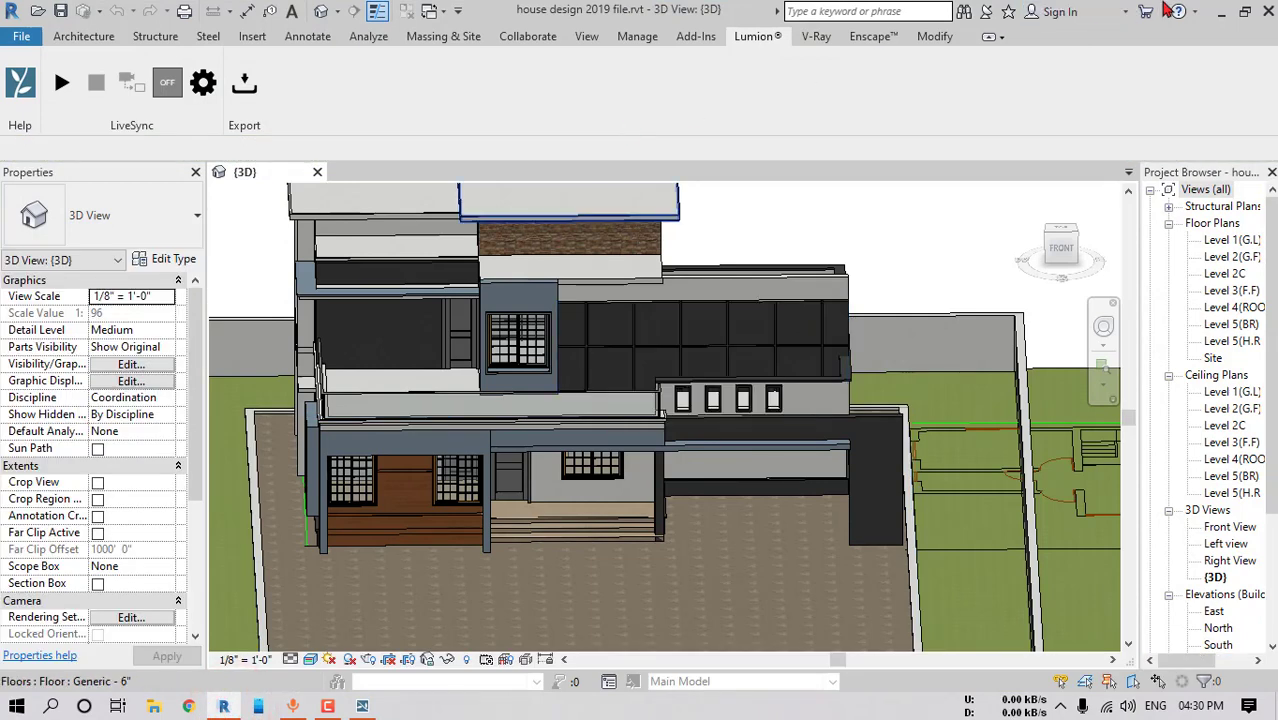
left_click(1196, 13)
left_click(1221, 11)
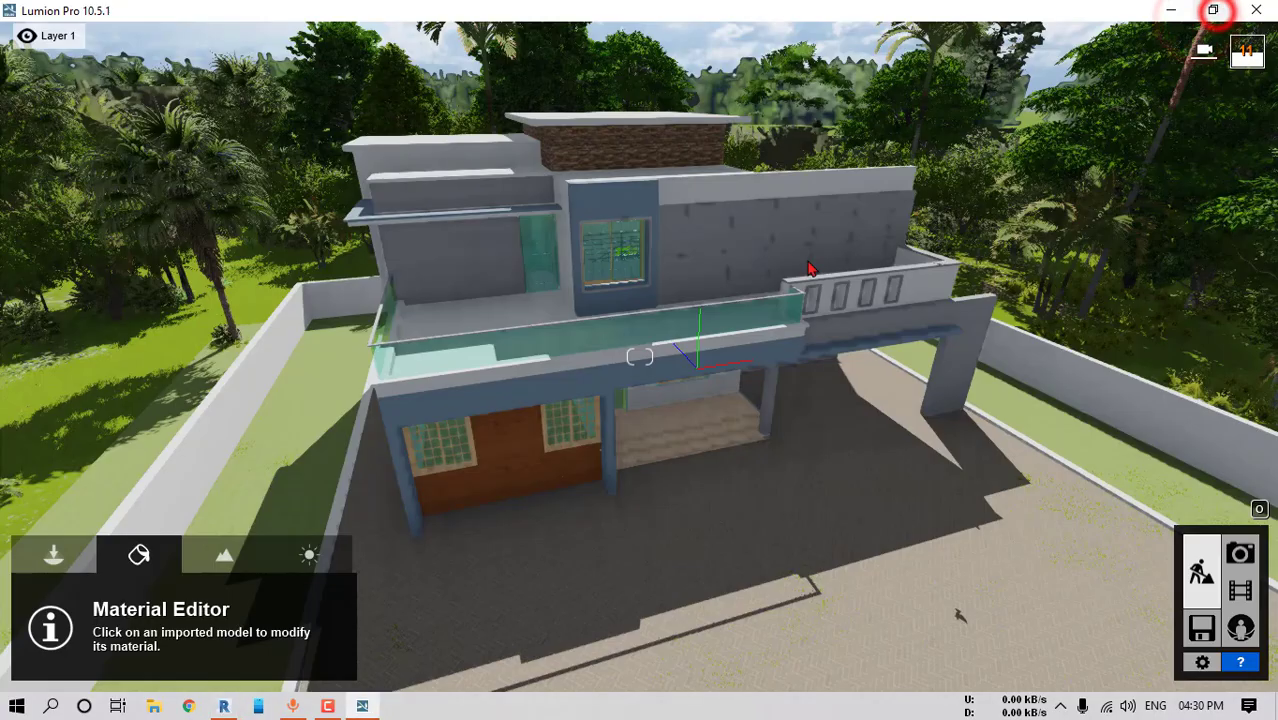
Select the wood wall material around the ground-floor front windows and move the camera close to it
left_click(507, 458)
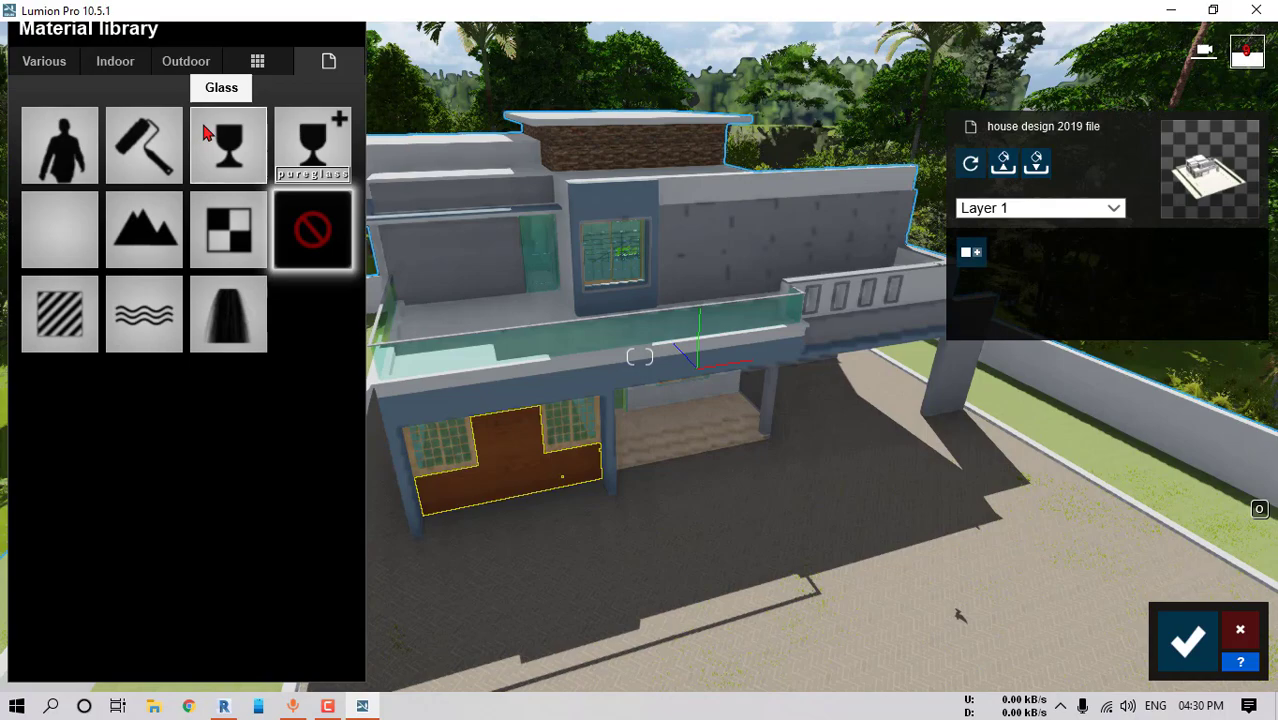
key("e")
right_click_drag(552, 430, 490, 368)
key("w")
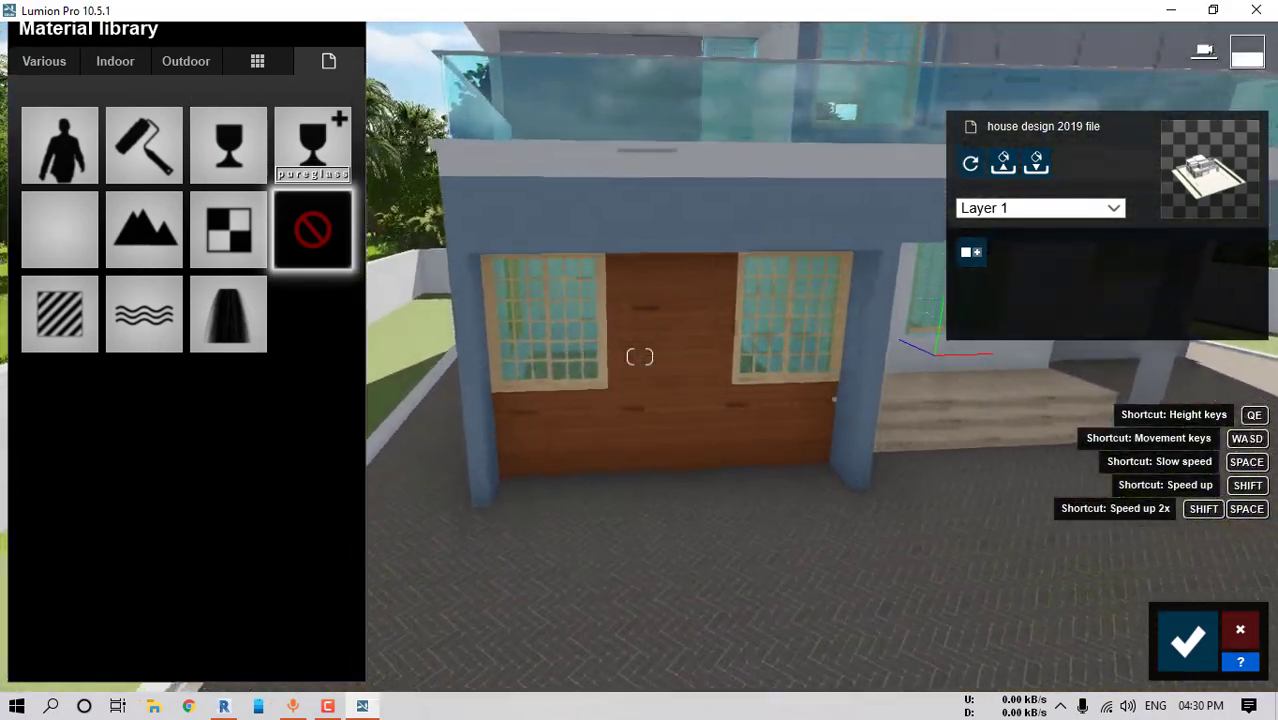
Try outdoor wood materials on the wall, including Polii Wood Flooring 06 3k, Polii Wood Planks 22 2k and Wood 002 1024
left_click(191, 60)
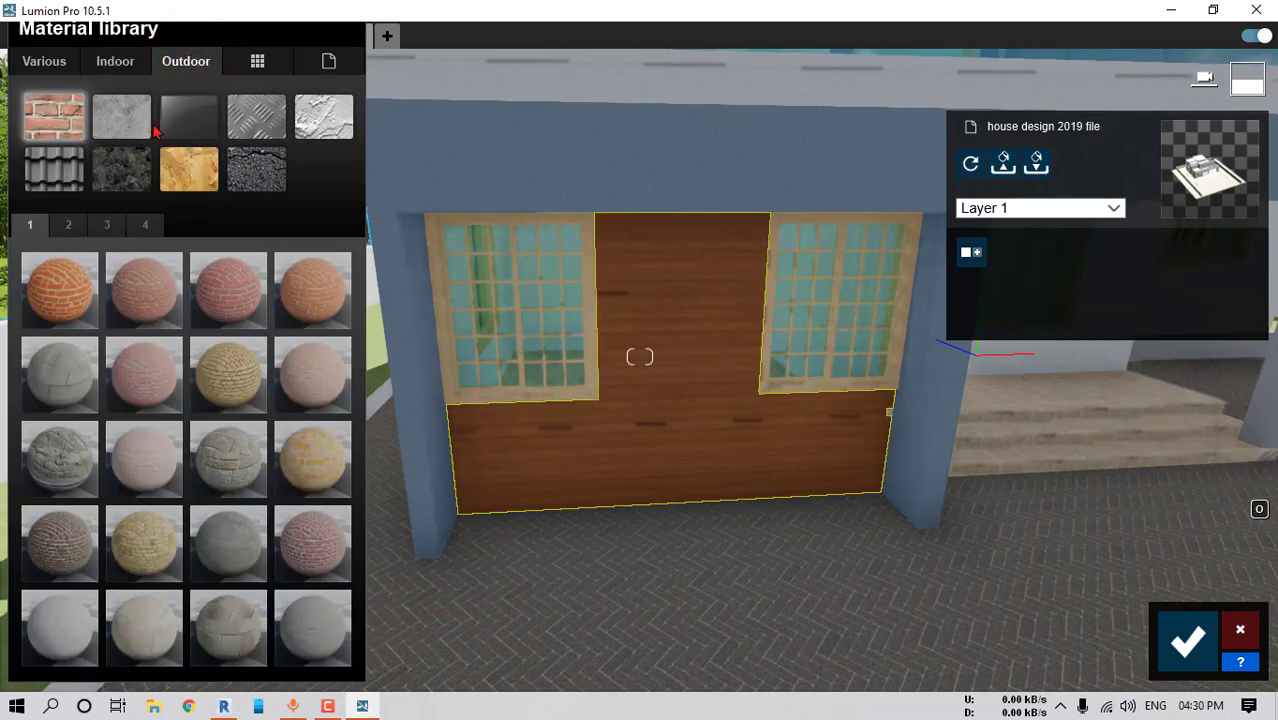
left_click(188, 168)
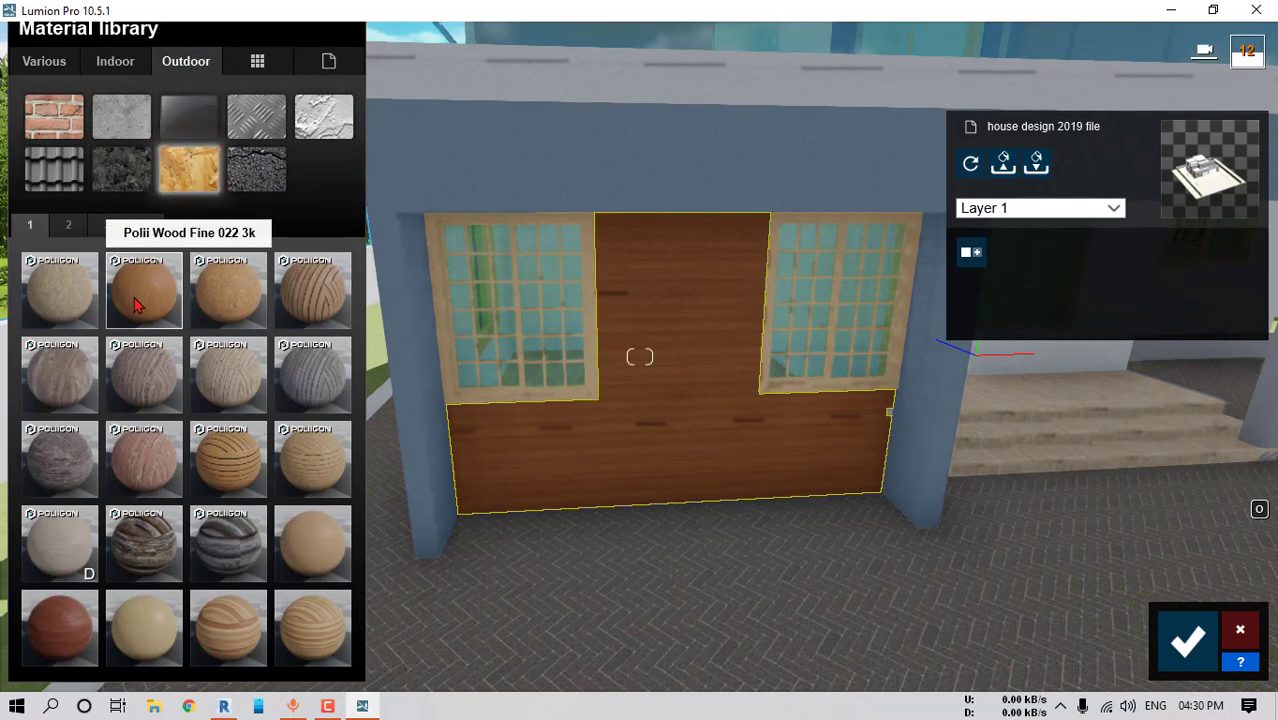
left_click(305, 289)
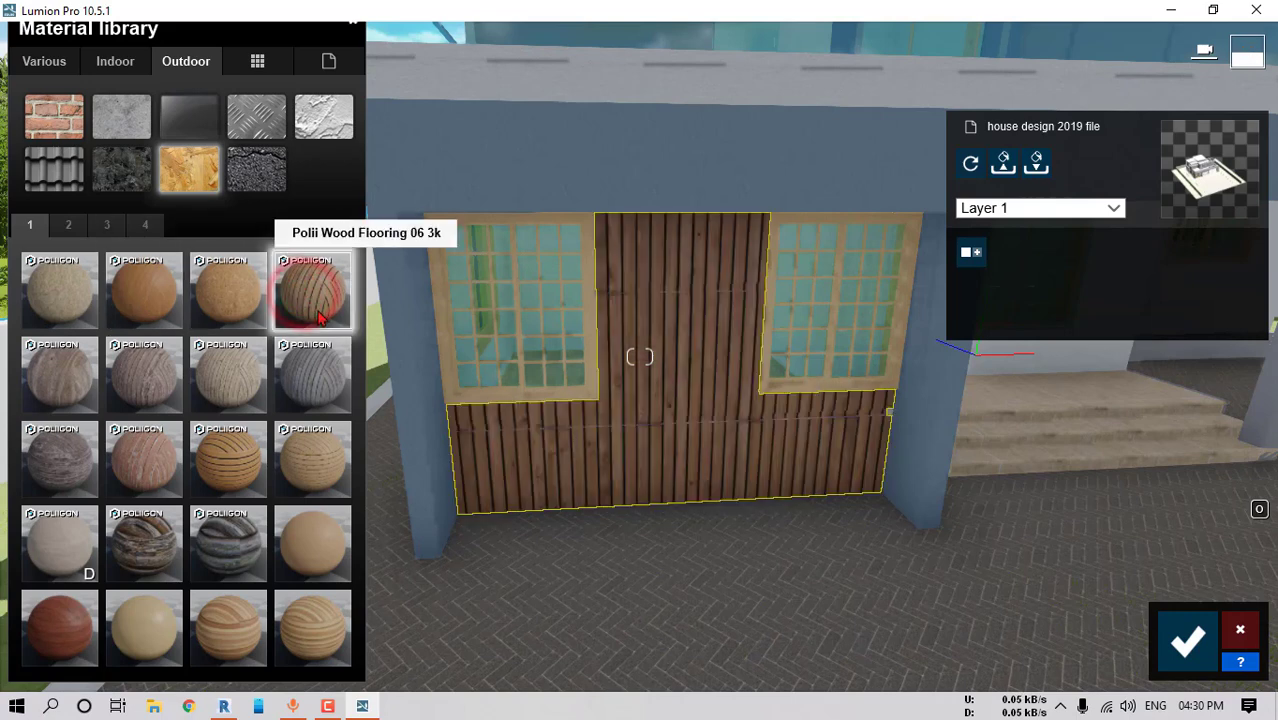
left_click(137, 459)
left_click(228, 459)
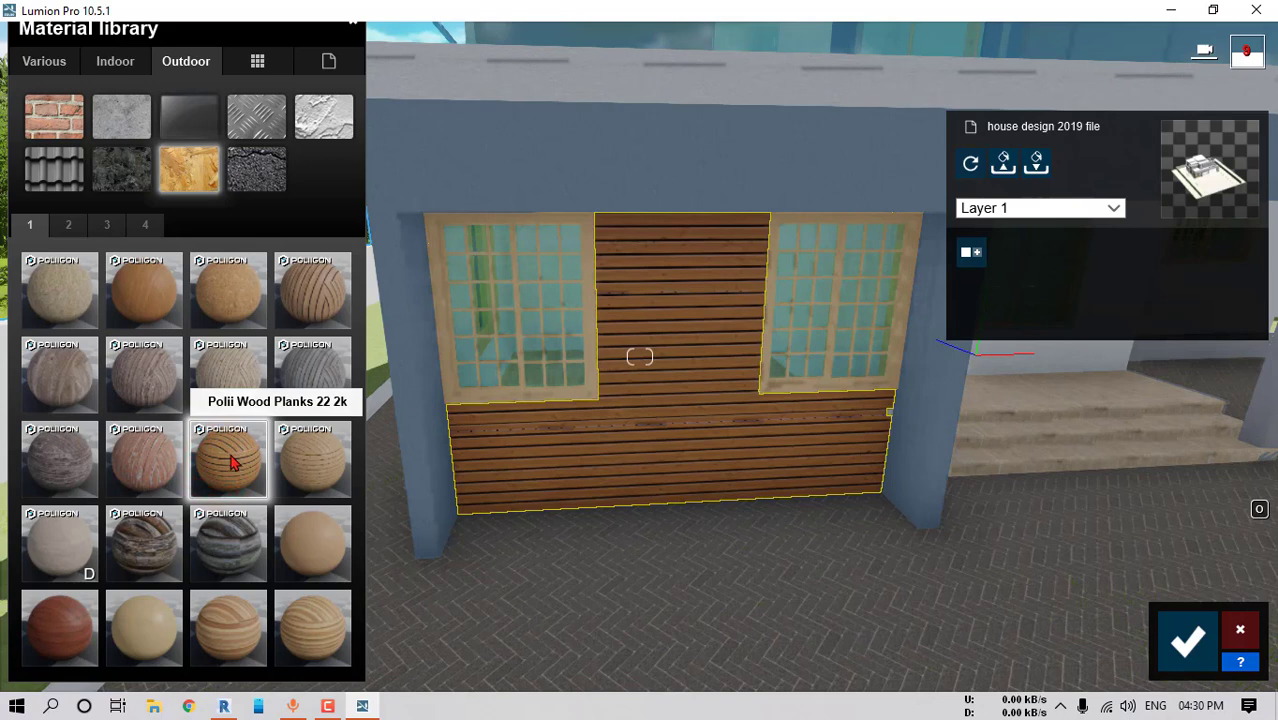
left_click(75, 638)
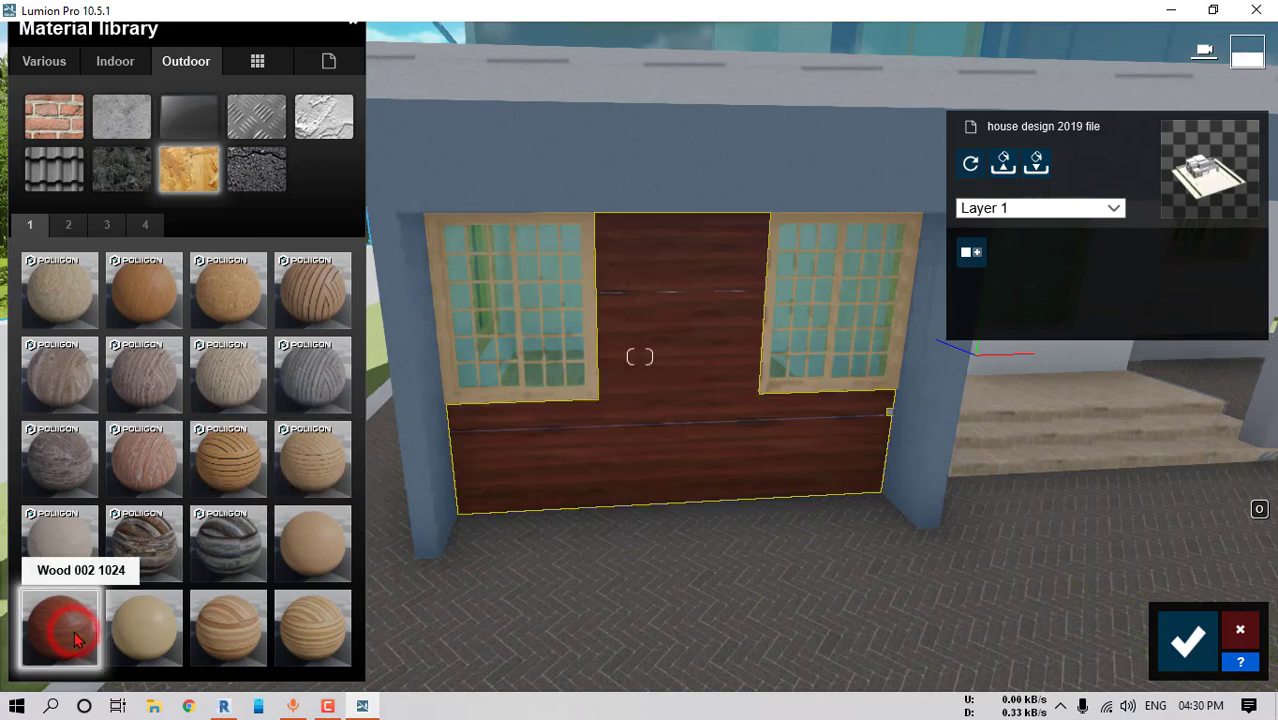
left_click(138, 618)
left_click(231, 616)
left_click(313, 620)
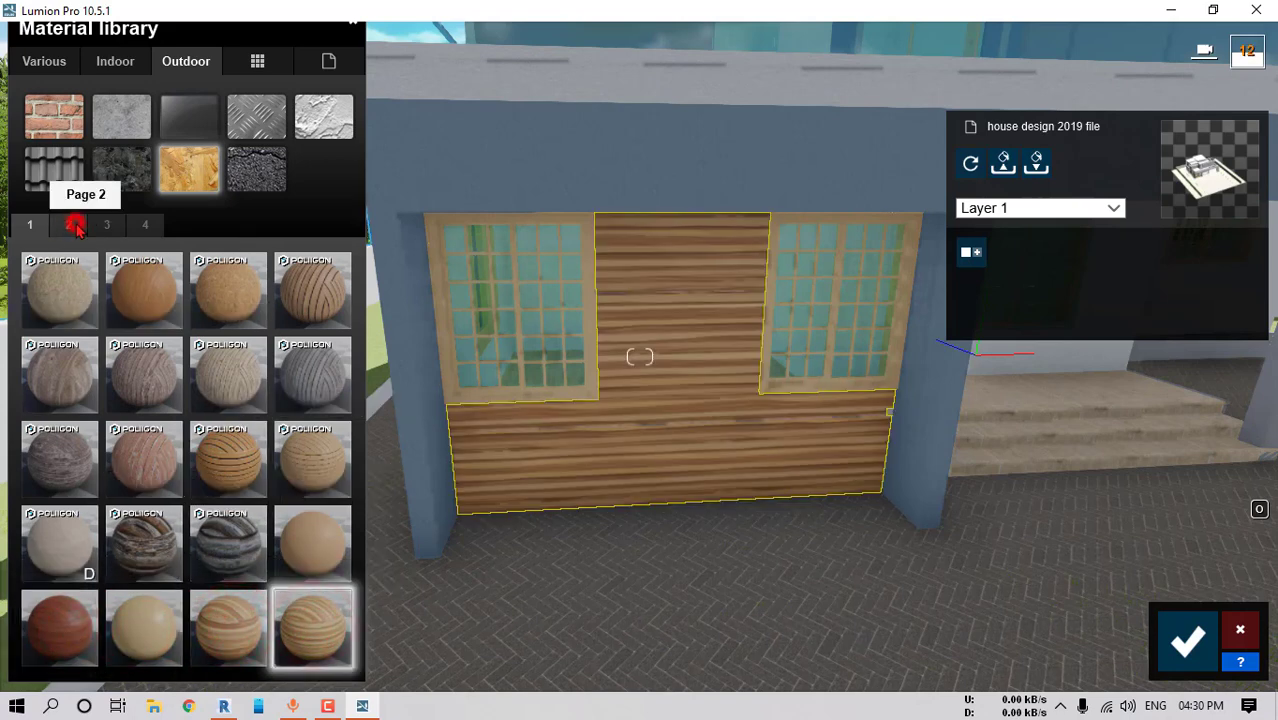
Try further outdoor woods on the wall, including Wood 007, Wood 008, Wood 019, Wood 031 and Wood 043 1024
left_click(77, 226)
left_click(153, 303)
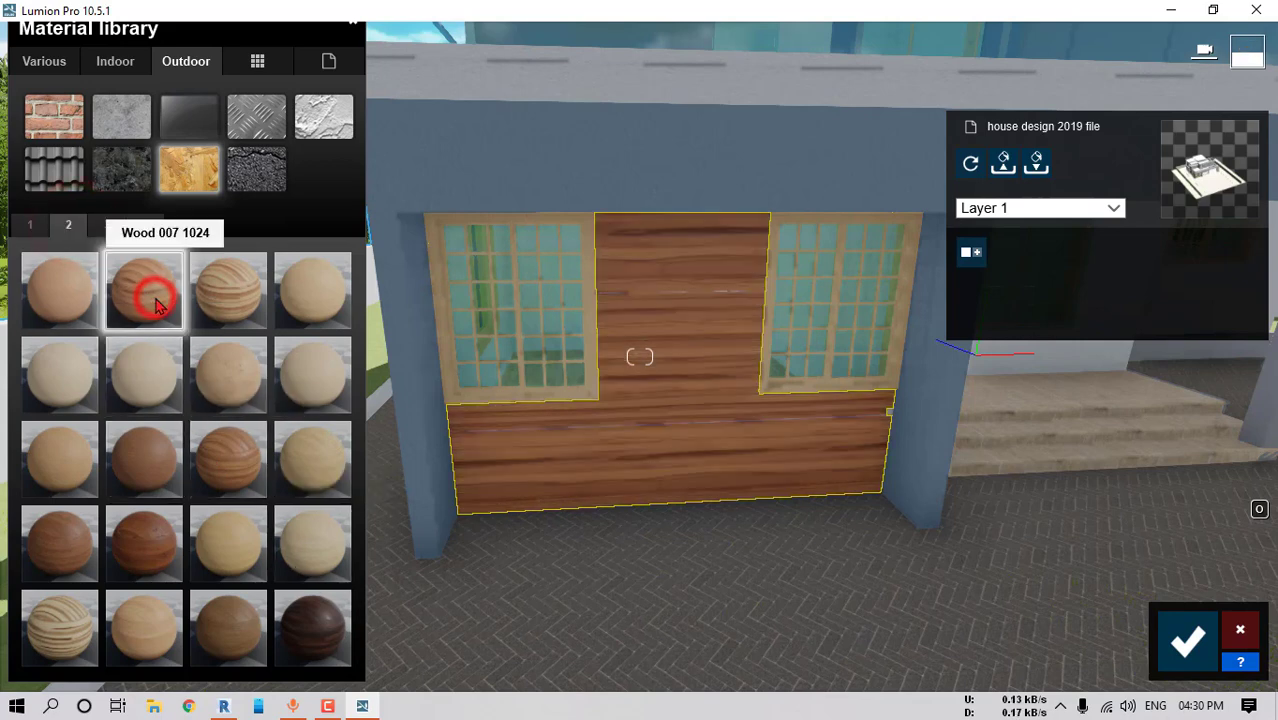
left_click(231, 295)
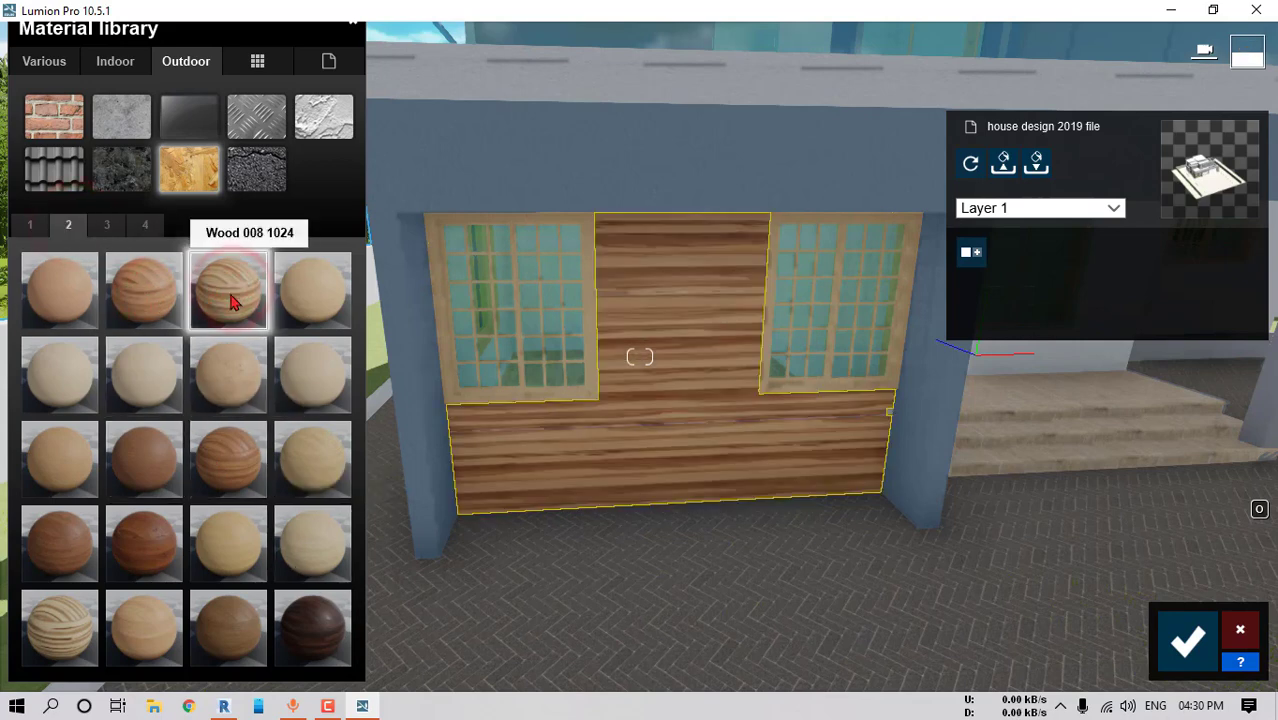
left_click(146, 522)
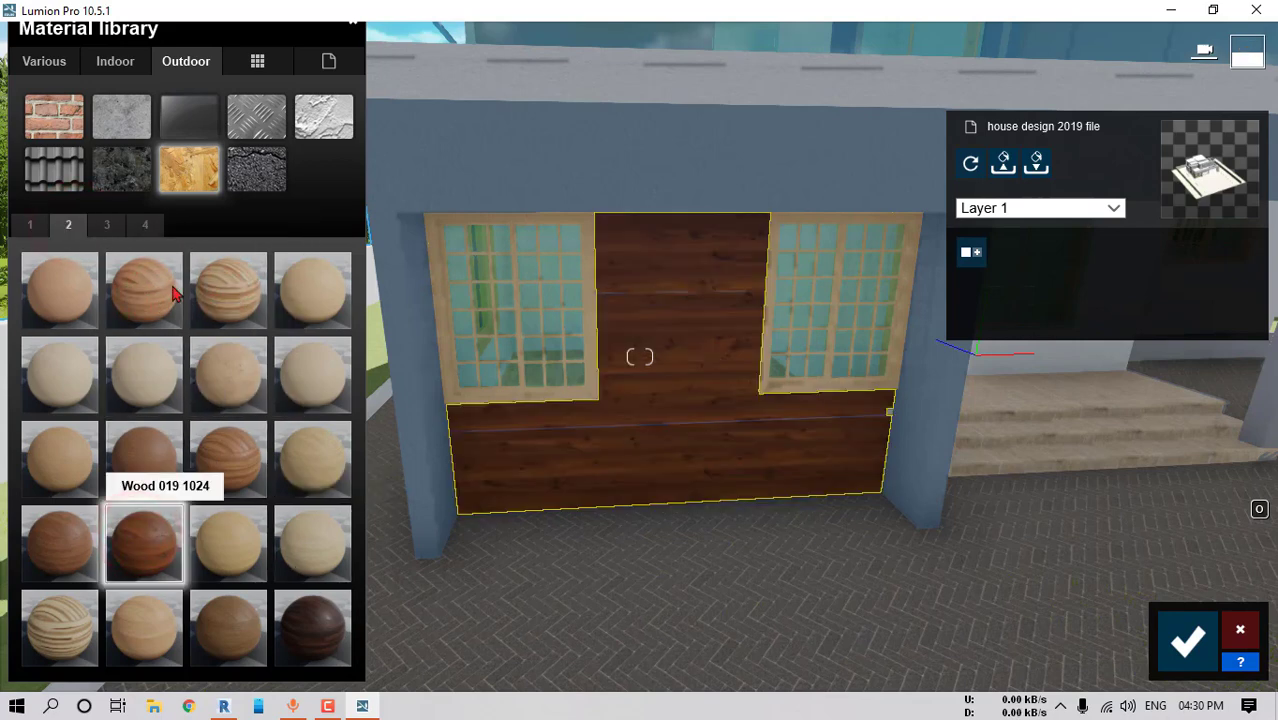
left_click(106, 224)
left_click(145, 378)
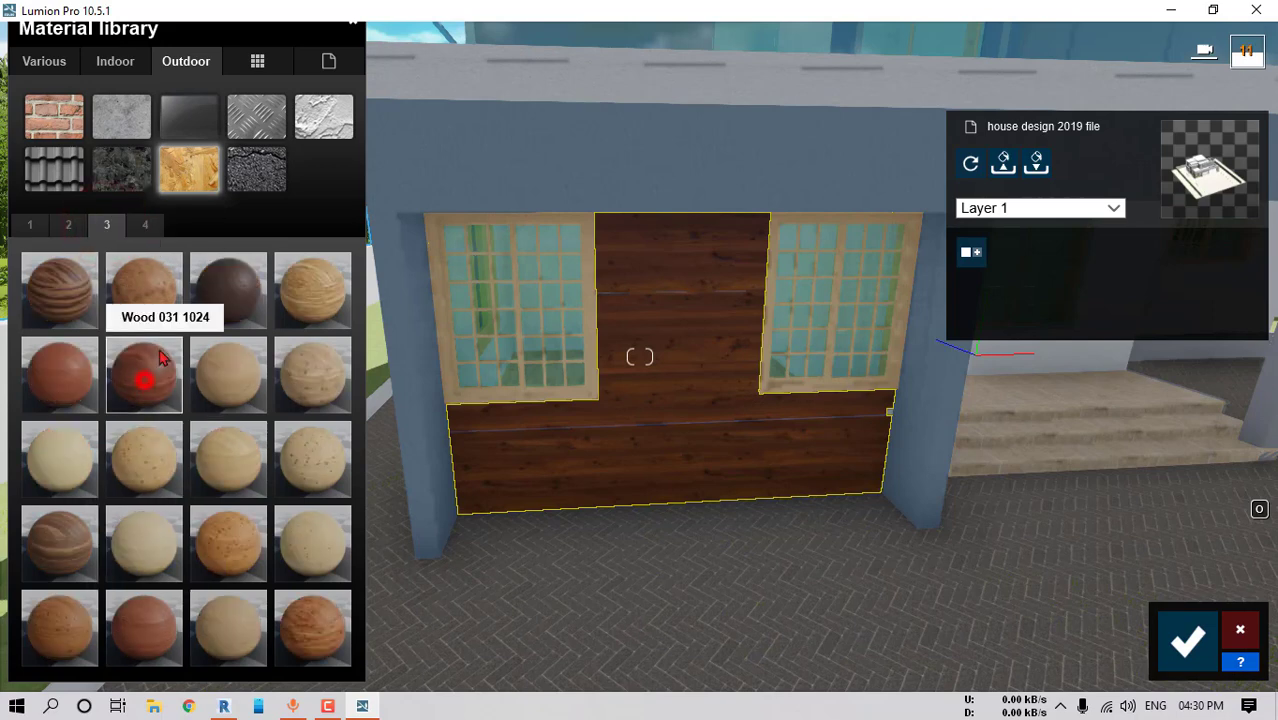
left_click(125, 612)
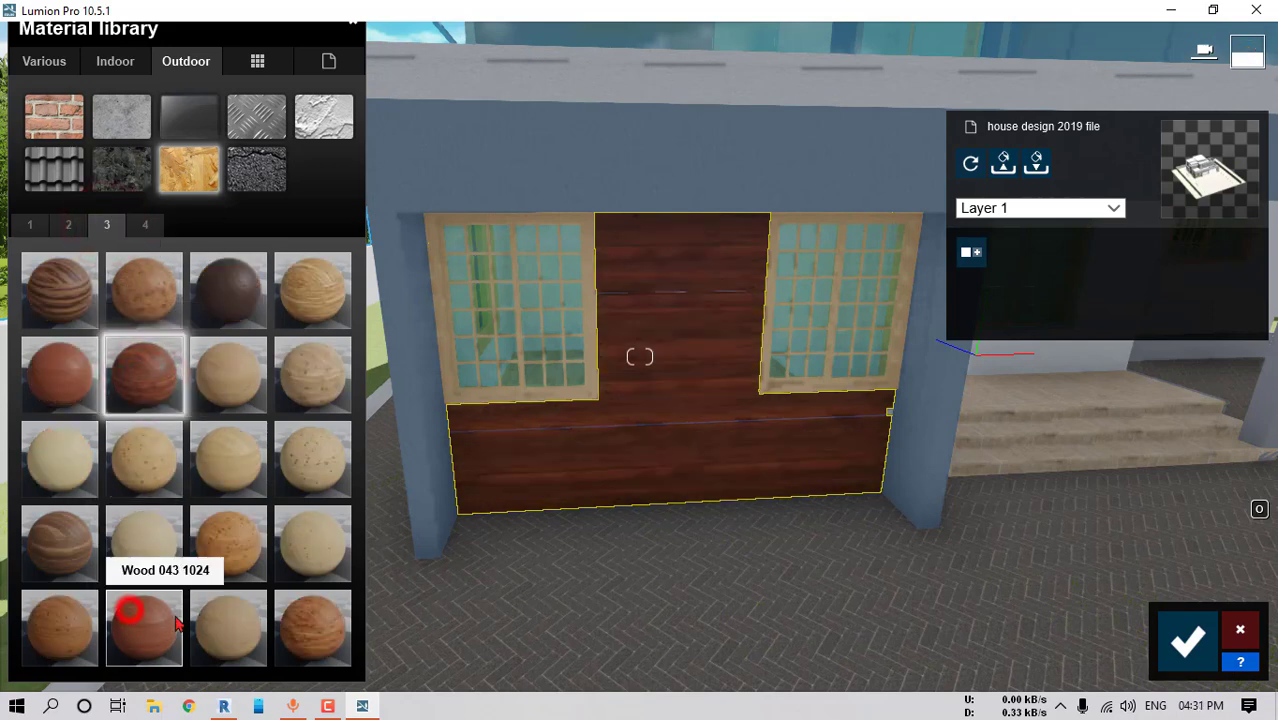
left_click(300, 622)
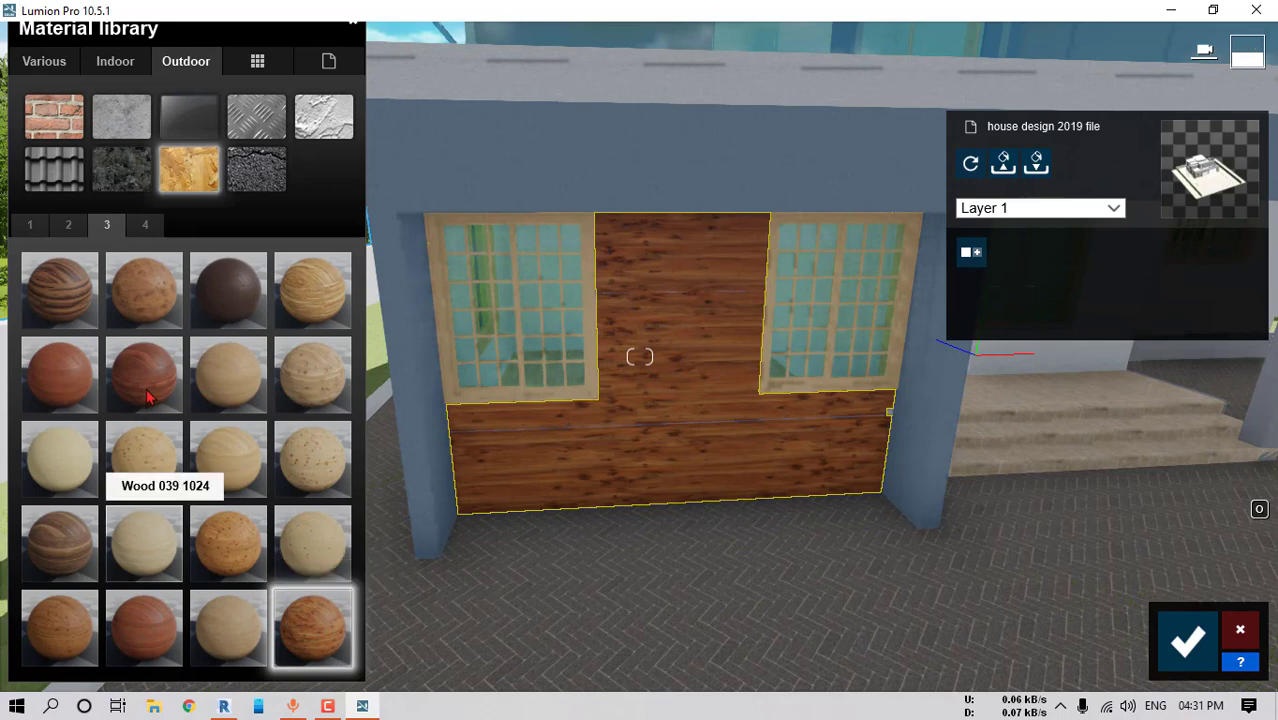
left_click(145, 224)
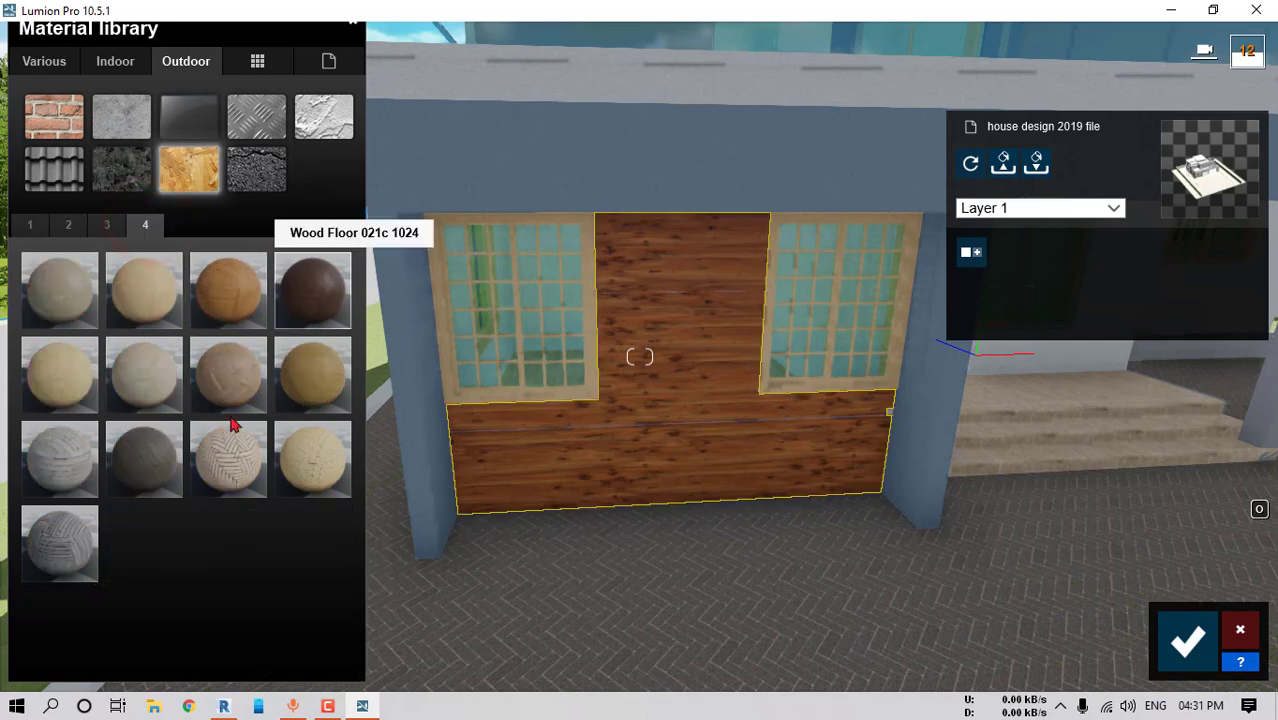
Assign the Standard material to the wood wall, set its gloss to 0.1 and lower its reflectivity
left_click(258, 62)
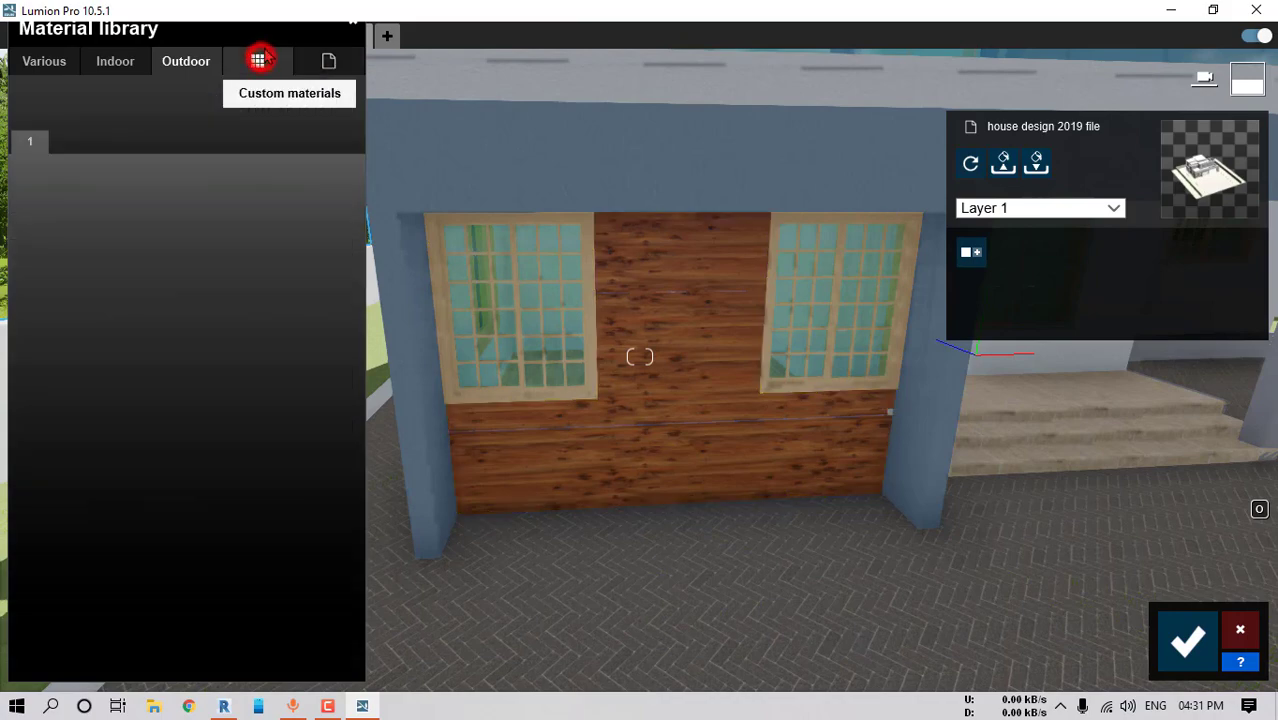
left_click(313, 70)
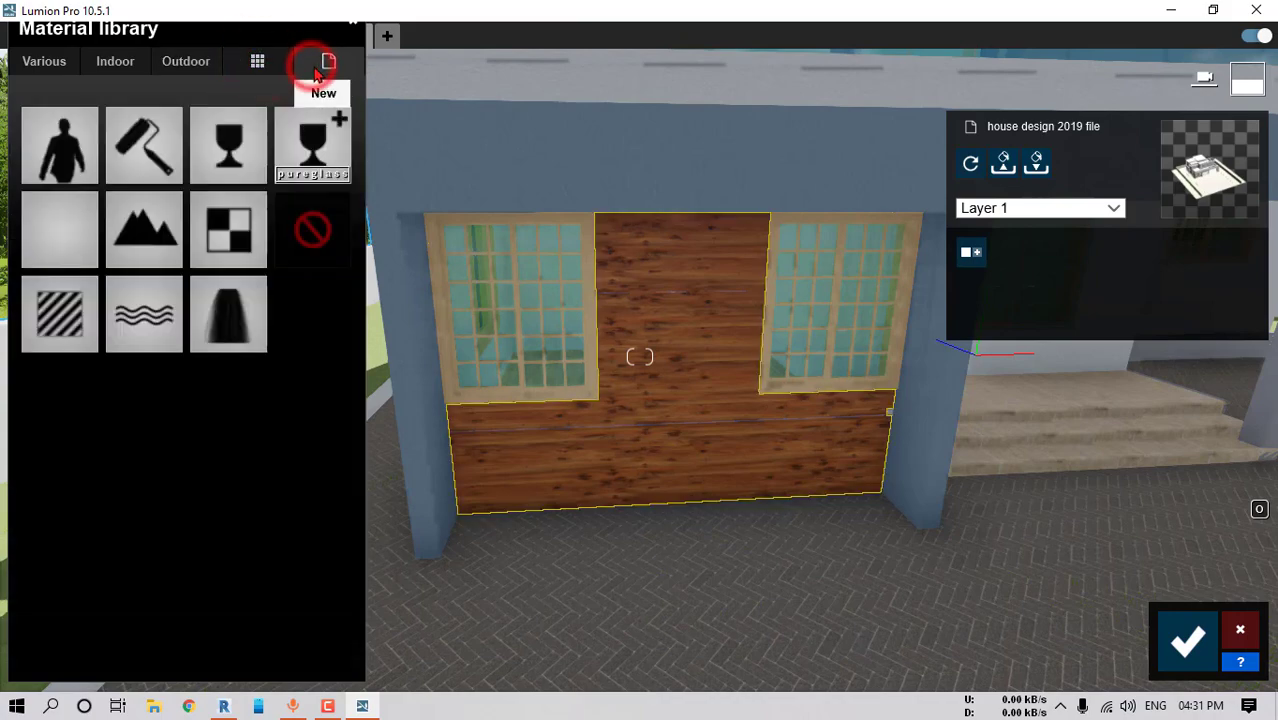
left_click(57, 315)
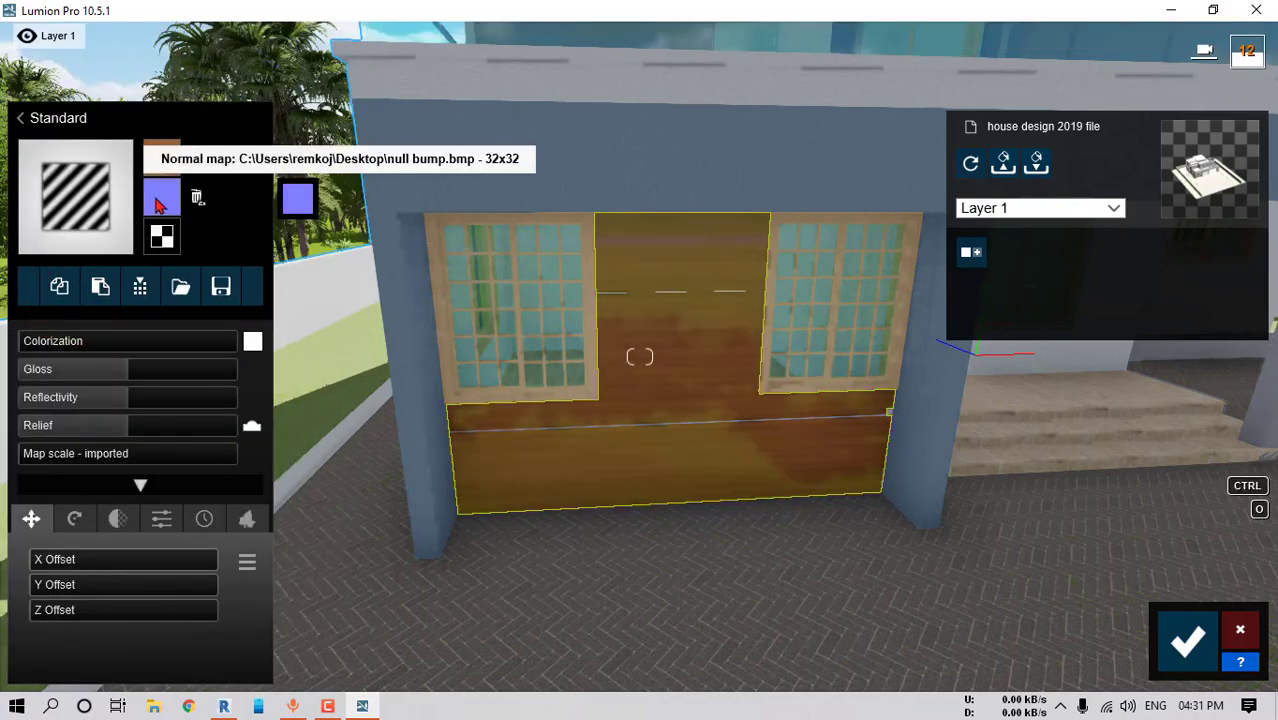
left_click_drag(116, 368, 33, 374)
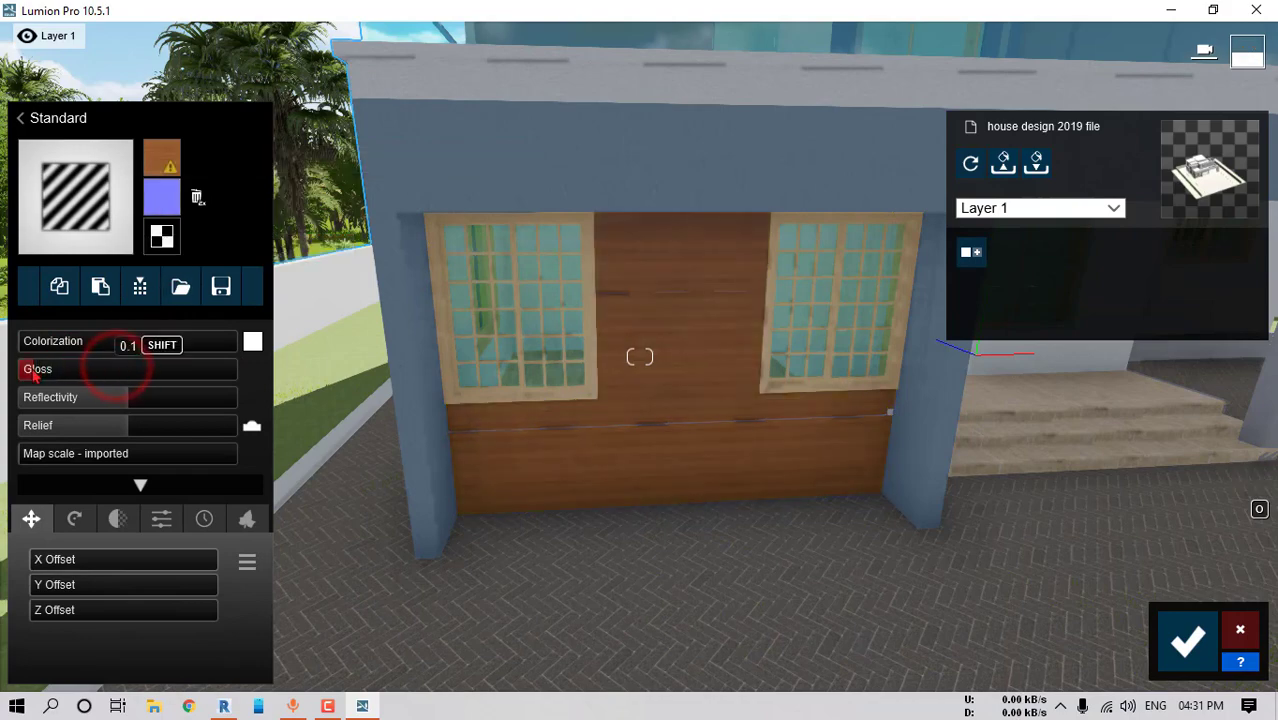
scroll(688, 382, "up", 5)
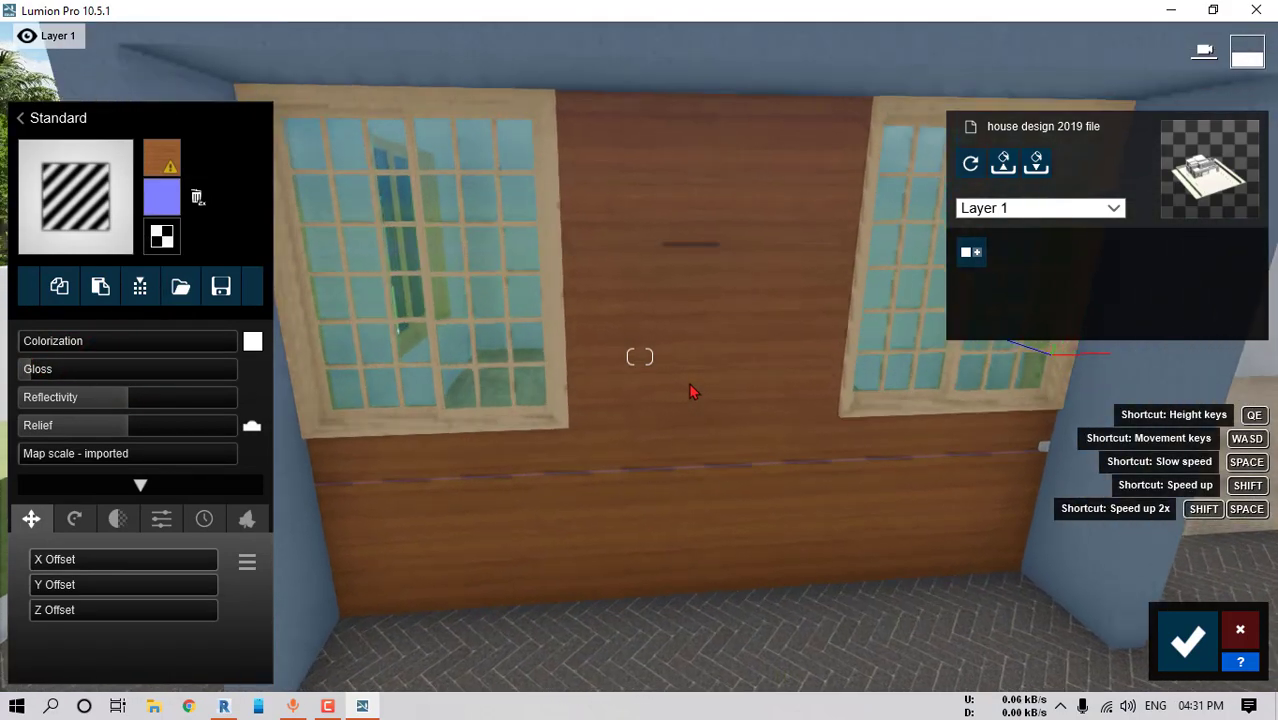
left_click_drag(110, 398, 90, 405)
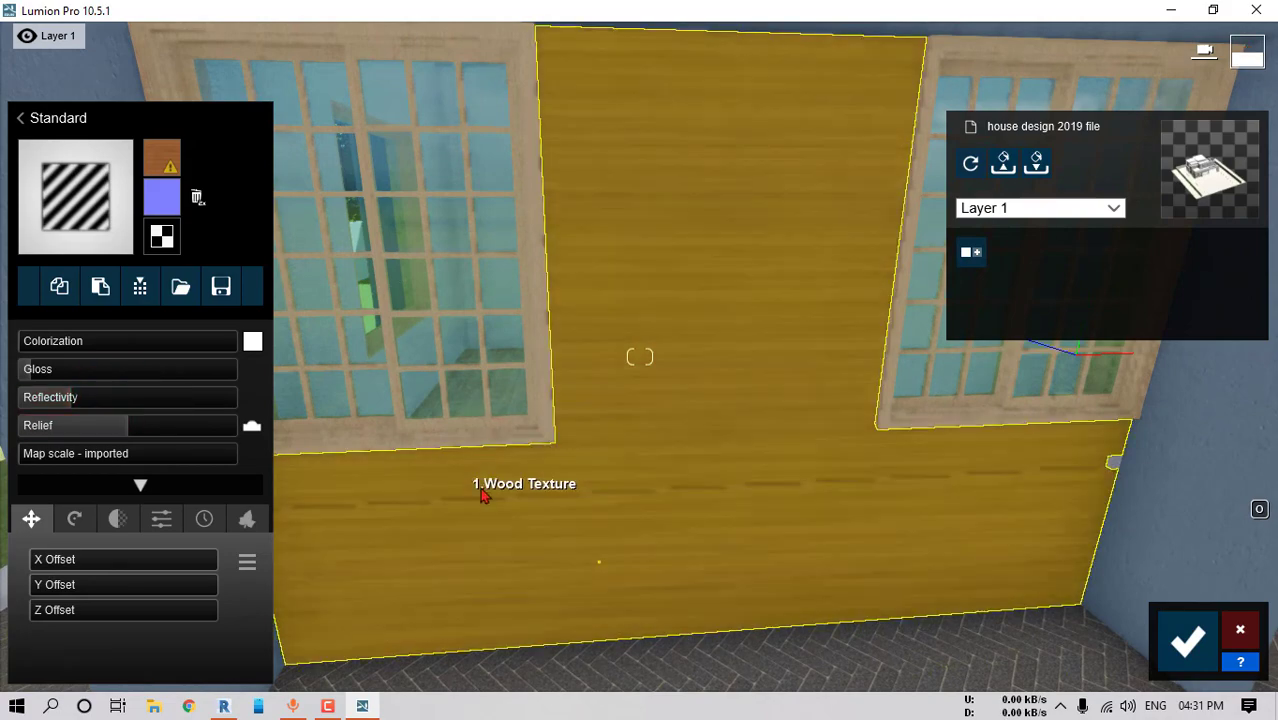
Start choosing a new color map for the wood wall and open the 01.HQ Textures folder in CAD WORK (G:) Textures
right_click_drag(511, 495, 558, 466)
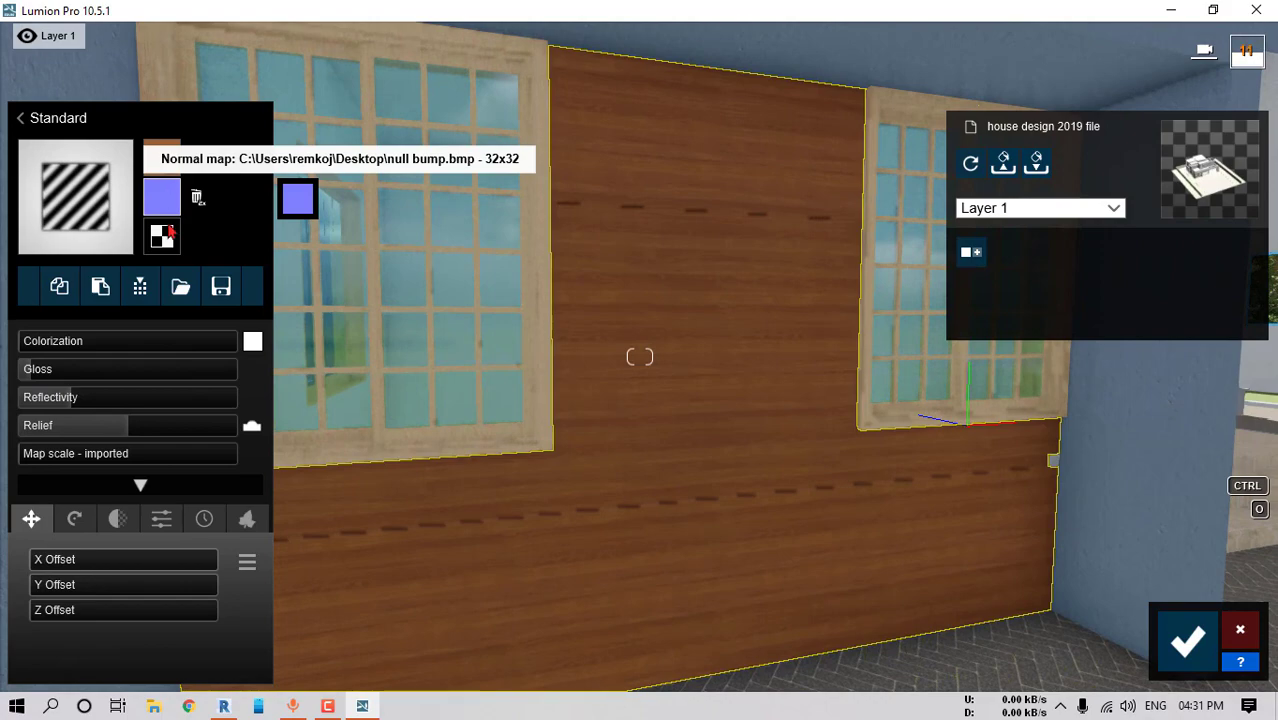
right_click_drag(723, 424, 668, 418)
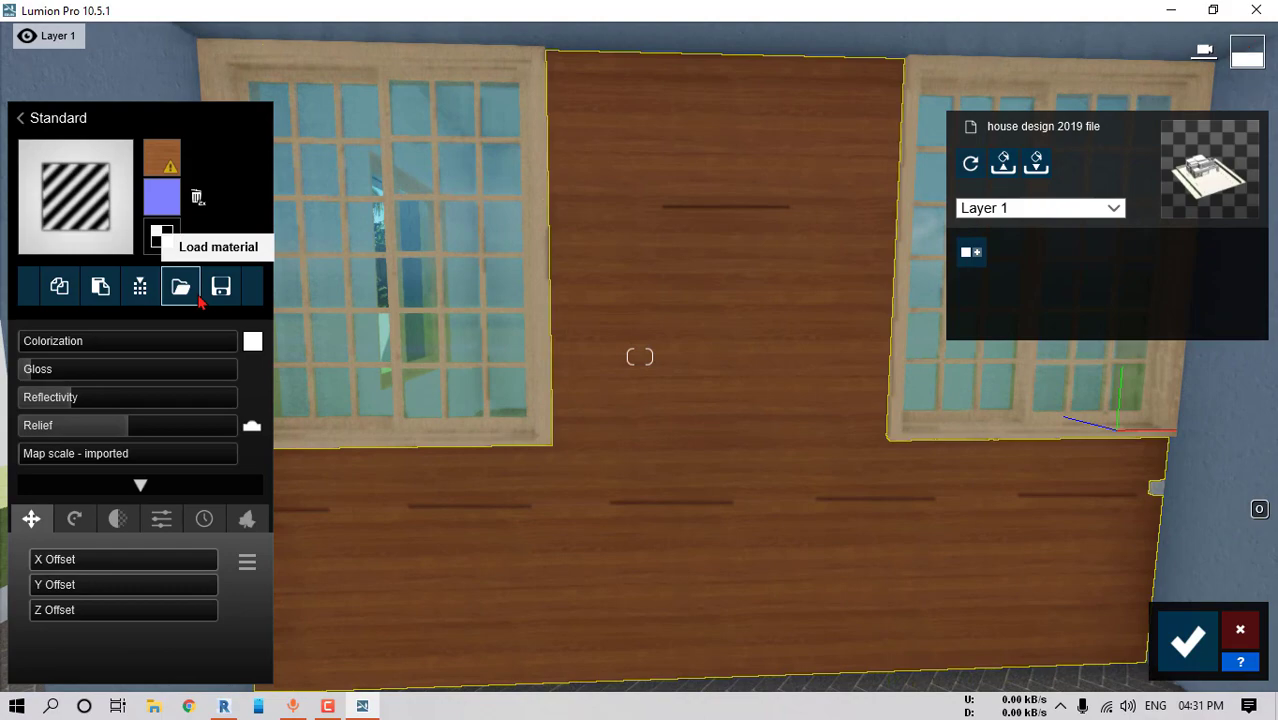
mouse_move(167, 163)
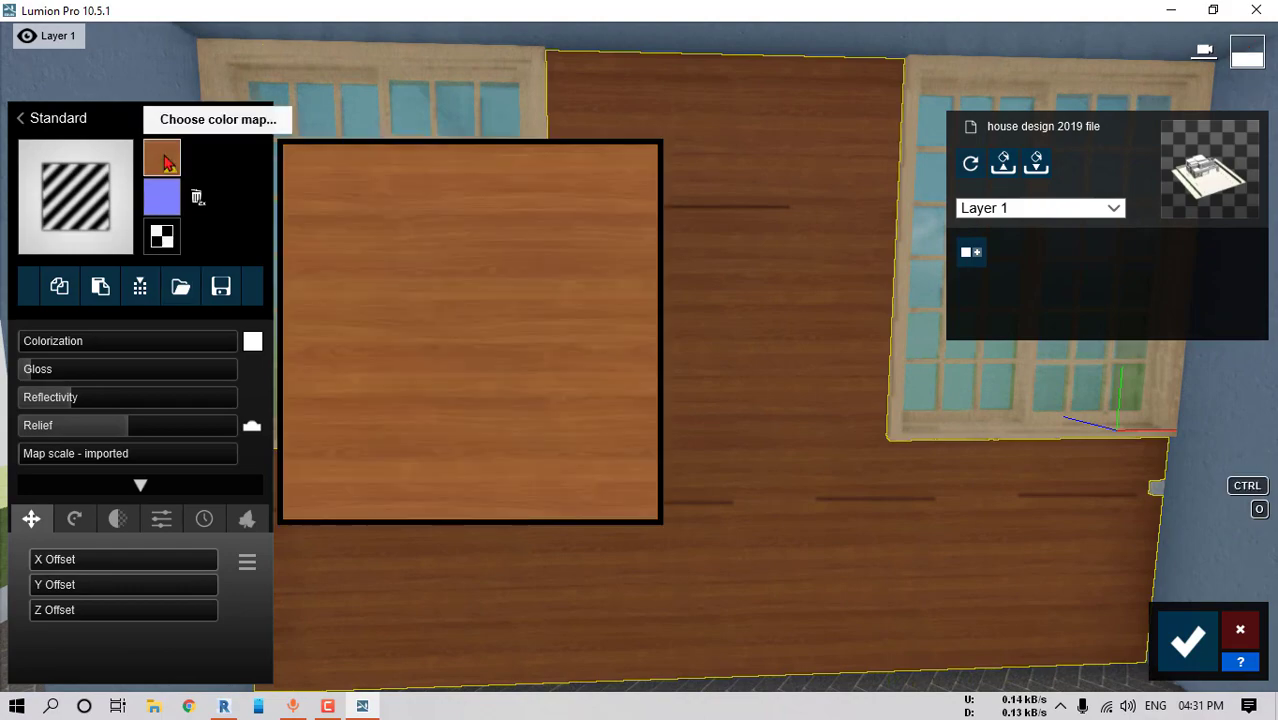
left_click(163, 158)
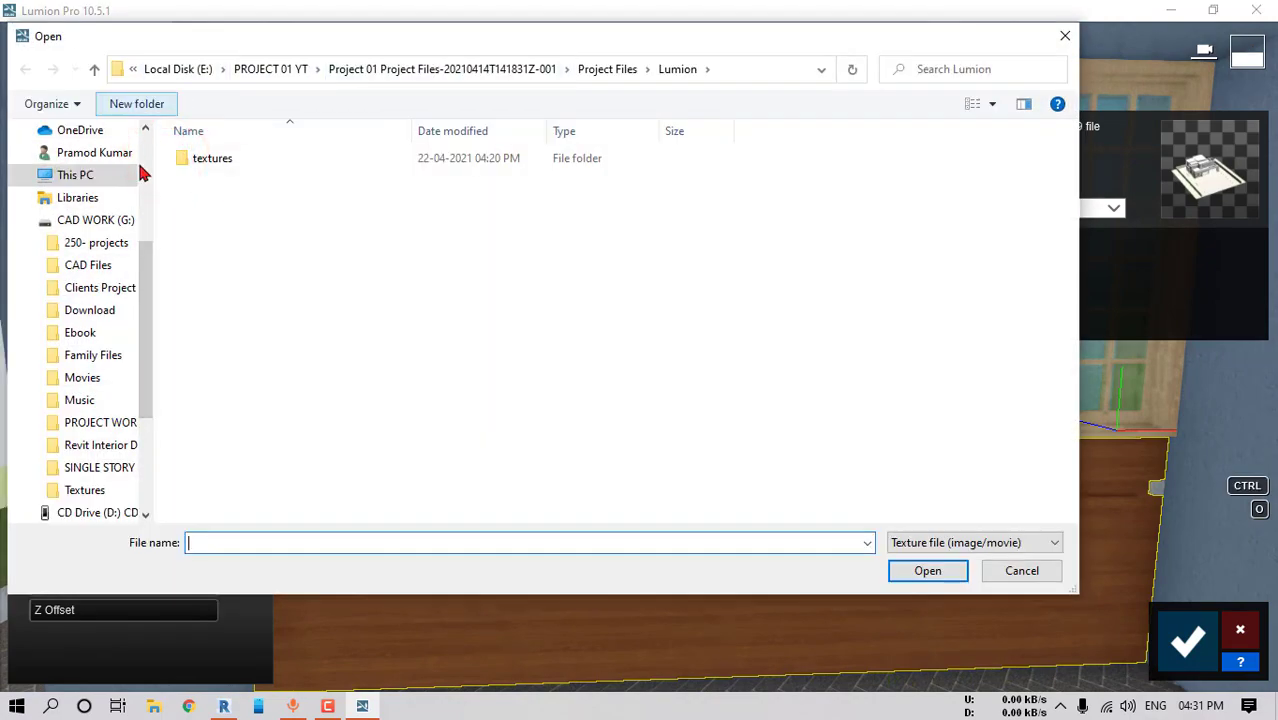
left_click(97, 218)
double_click(222, 367)
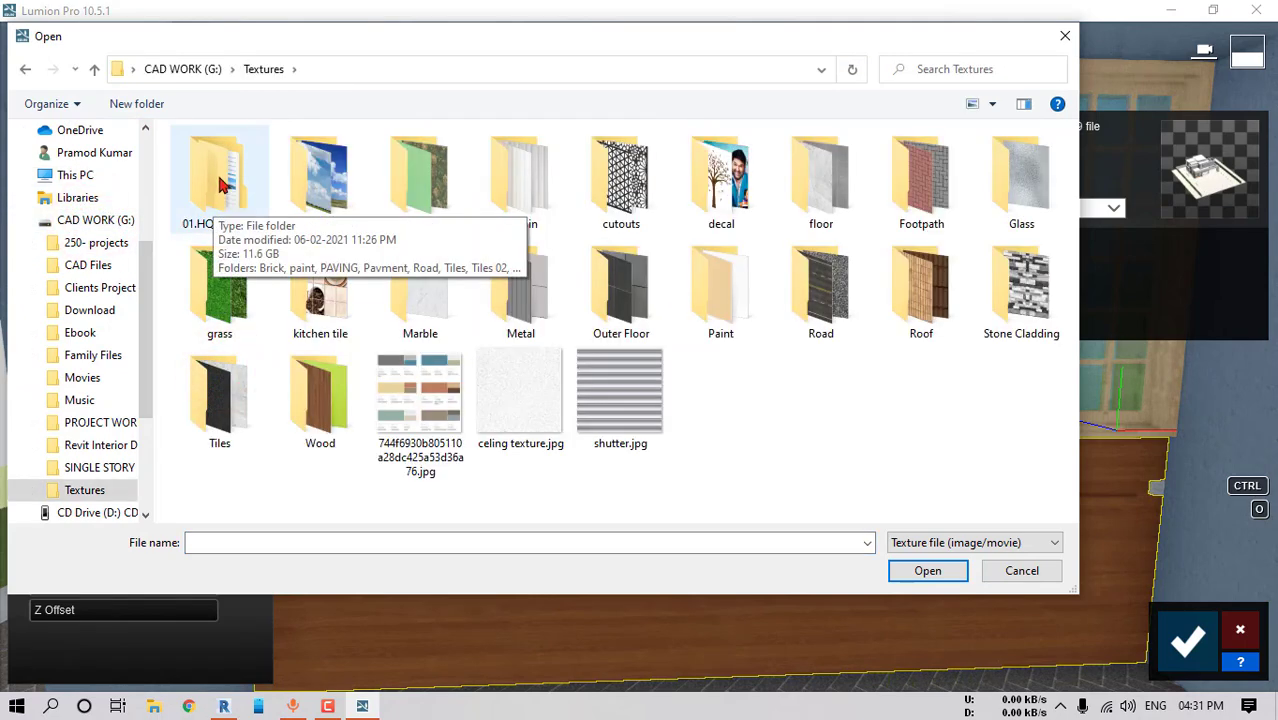
double_click(222, 183)
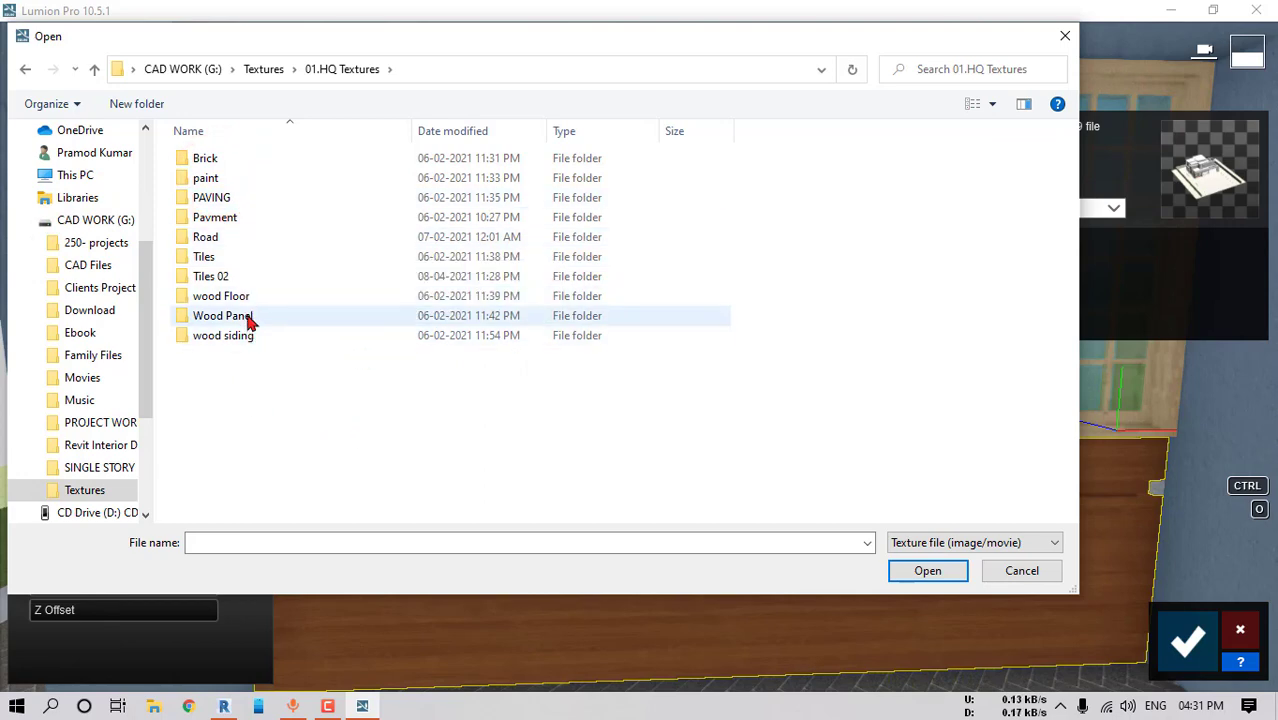
Load Wood026_4K_Color.jpg from the Wood Panel folder as the wall's color map
double_click(249, 341)
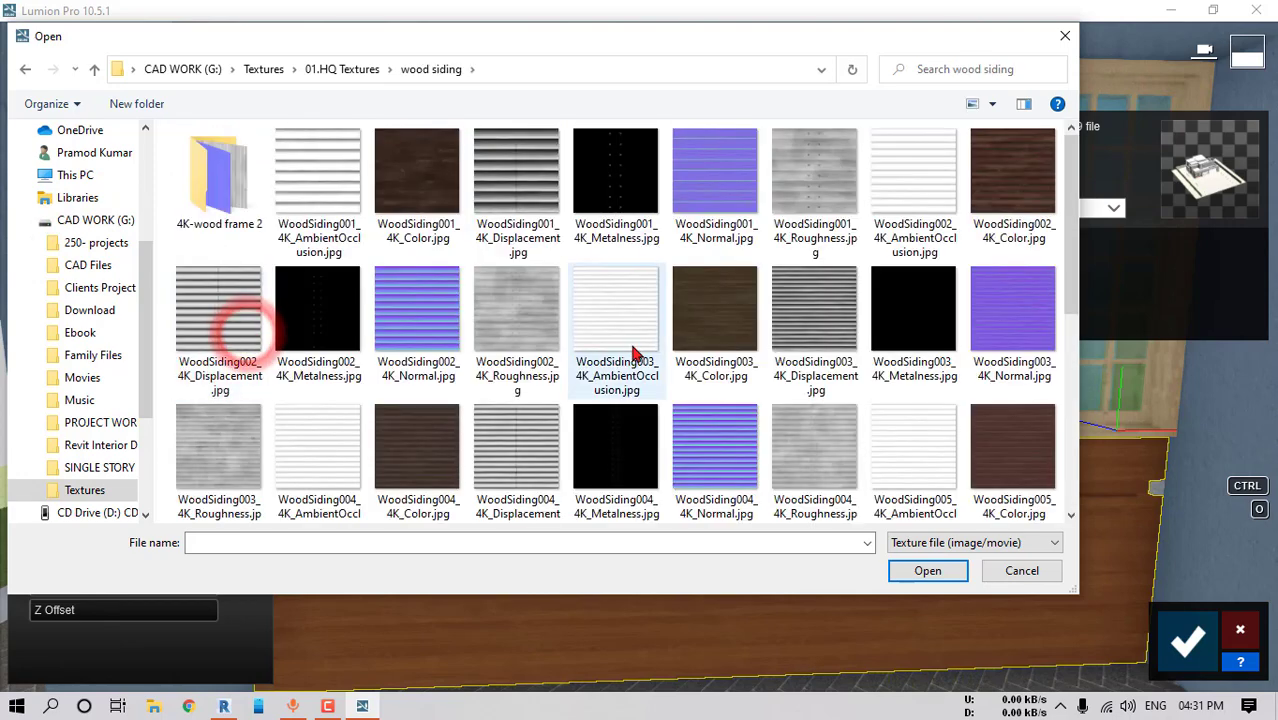
mouse_move(1070, 203)
left_mouse_down()
mouse_move(1071, 190)
mouse_move(1063, 395)
mouse_move(1068, 188)
left_mouse_up()
left_click(357, 72)
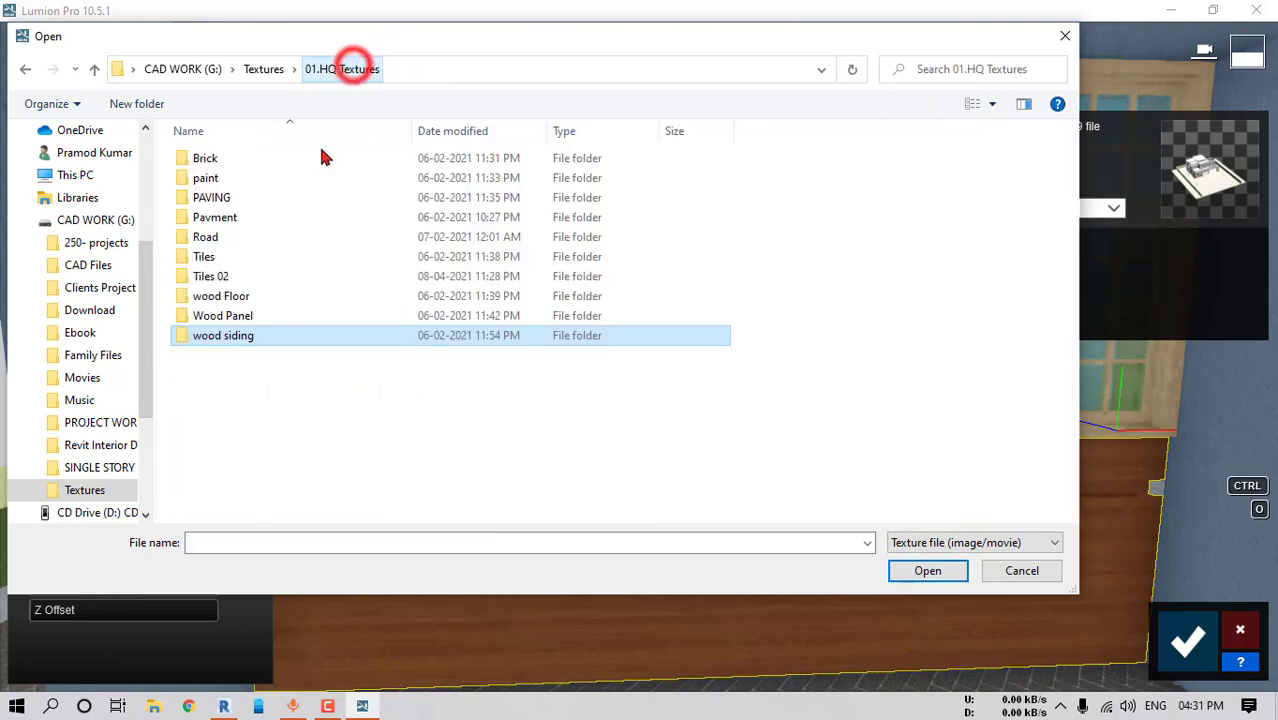
double_click(226, 312)
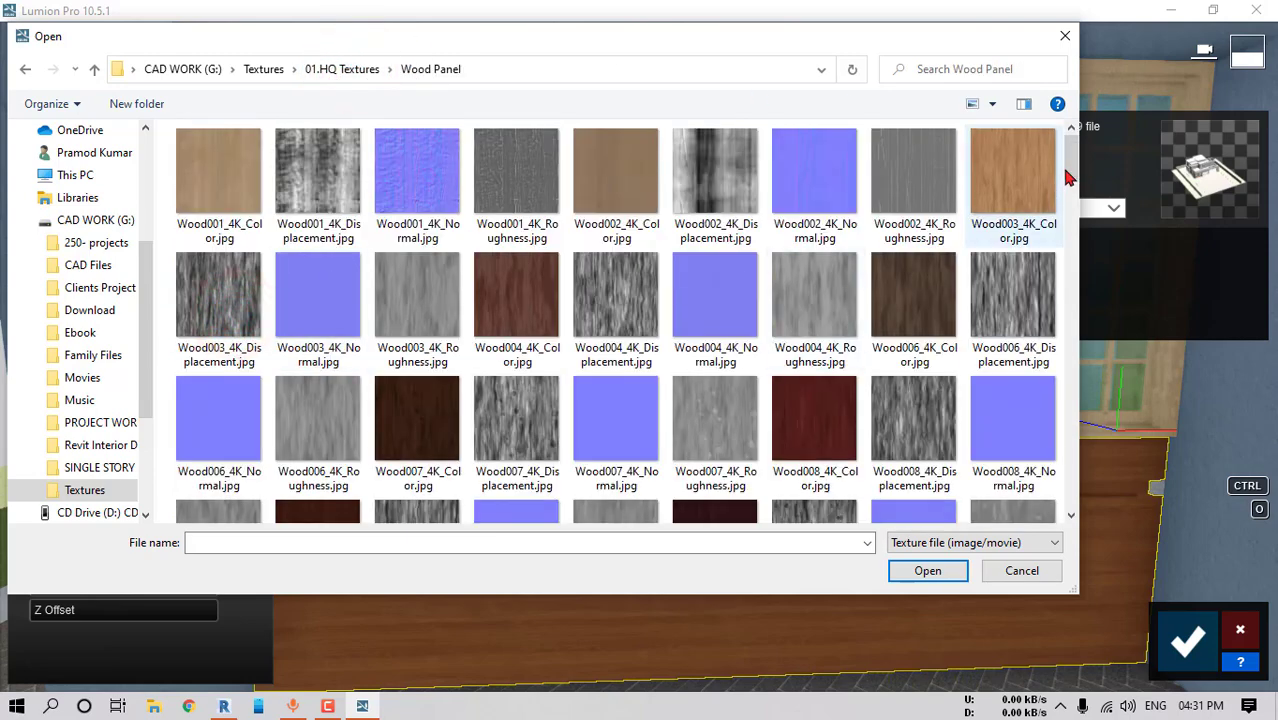
left_click(1020, 172)
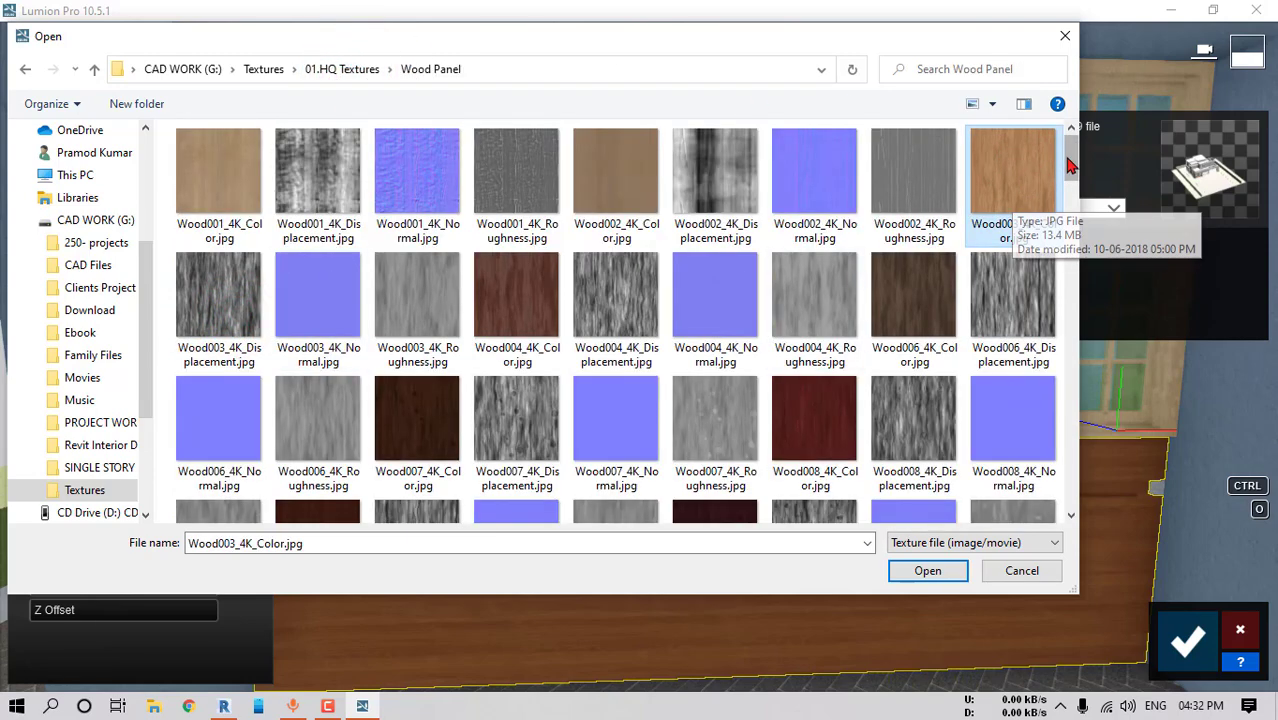
left_click_drag(1068, 158, 1081, 306)
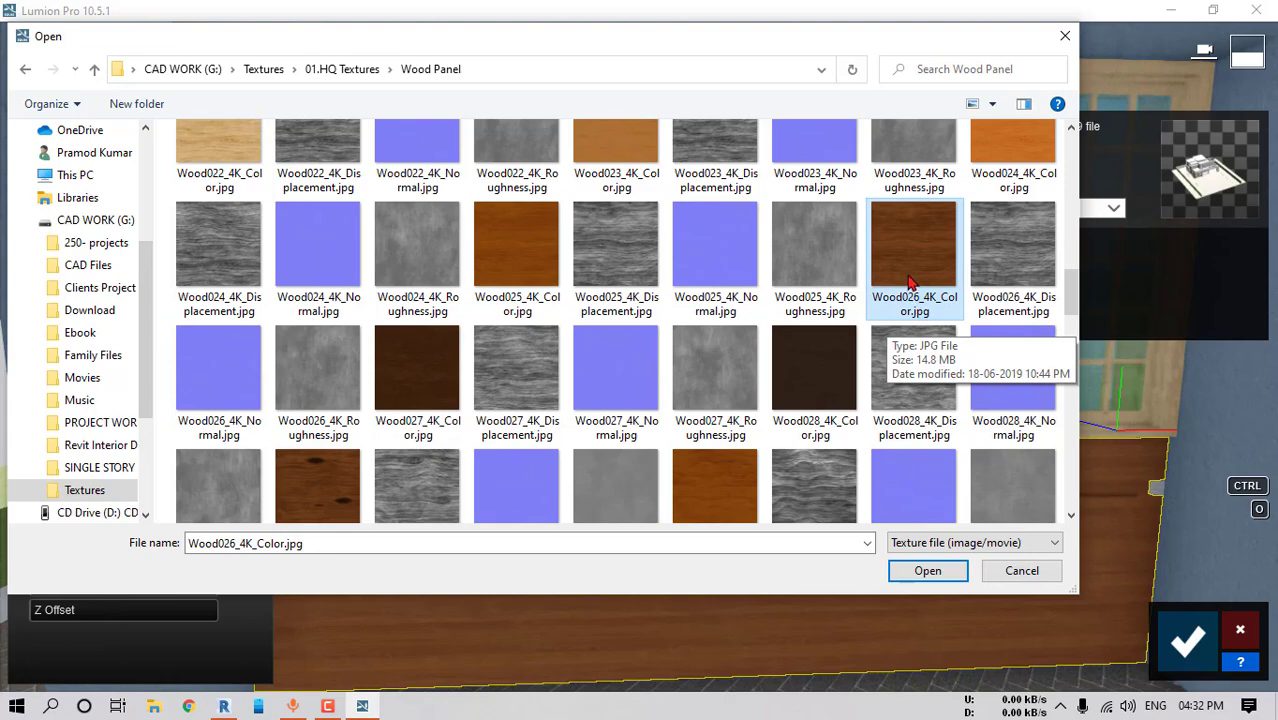
left_click(928, 572)
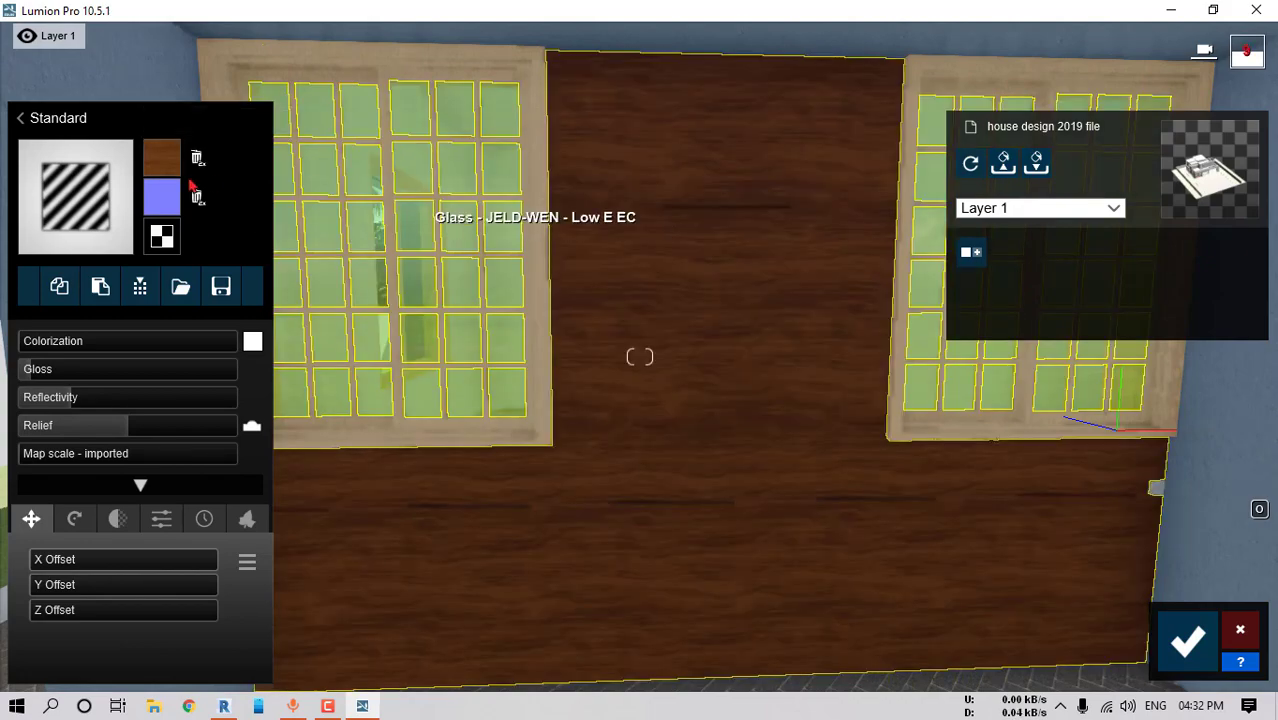
Load Wood026_4K_Normal.jpg from the Wood Panel folder as the wood wall's normal map
left_click(160, 198)
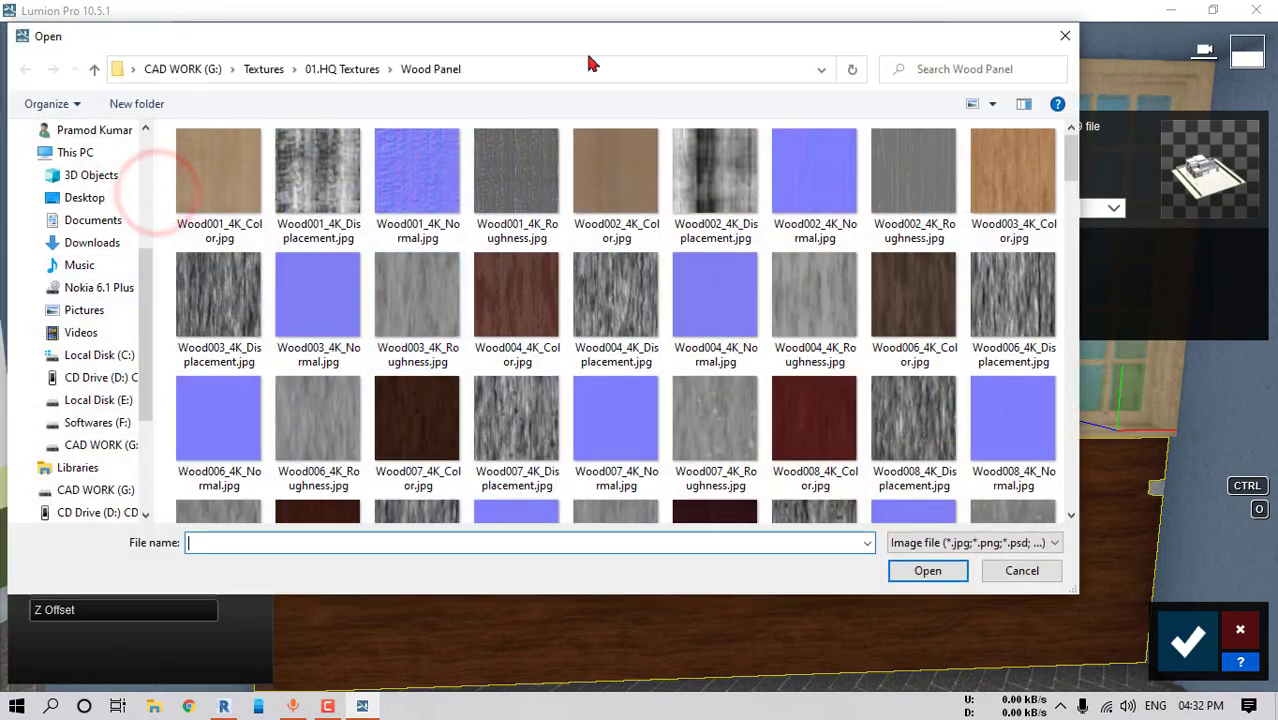
left_click_drag(1076, 174, 1078, 297)
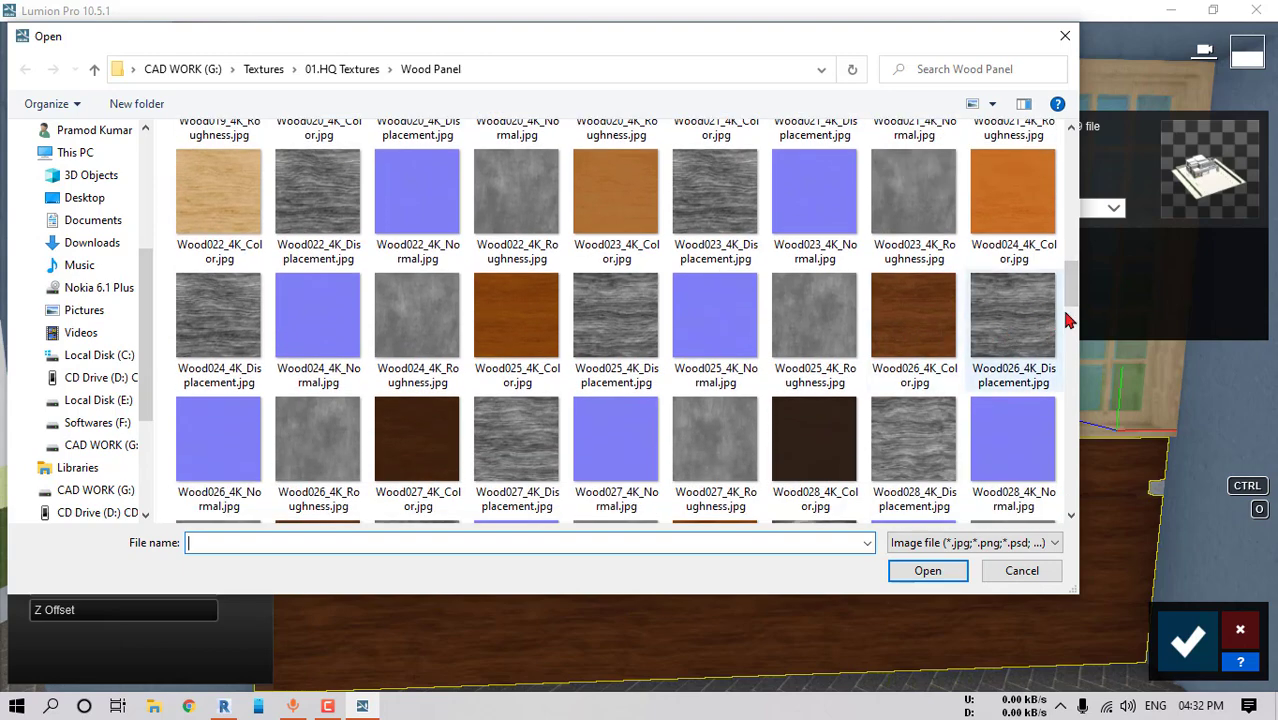
left_click_drag(1072, 300, 1075, 310)
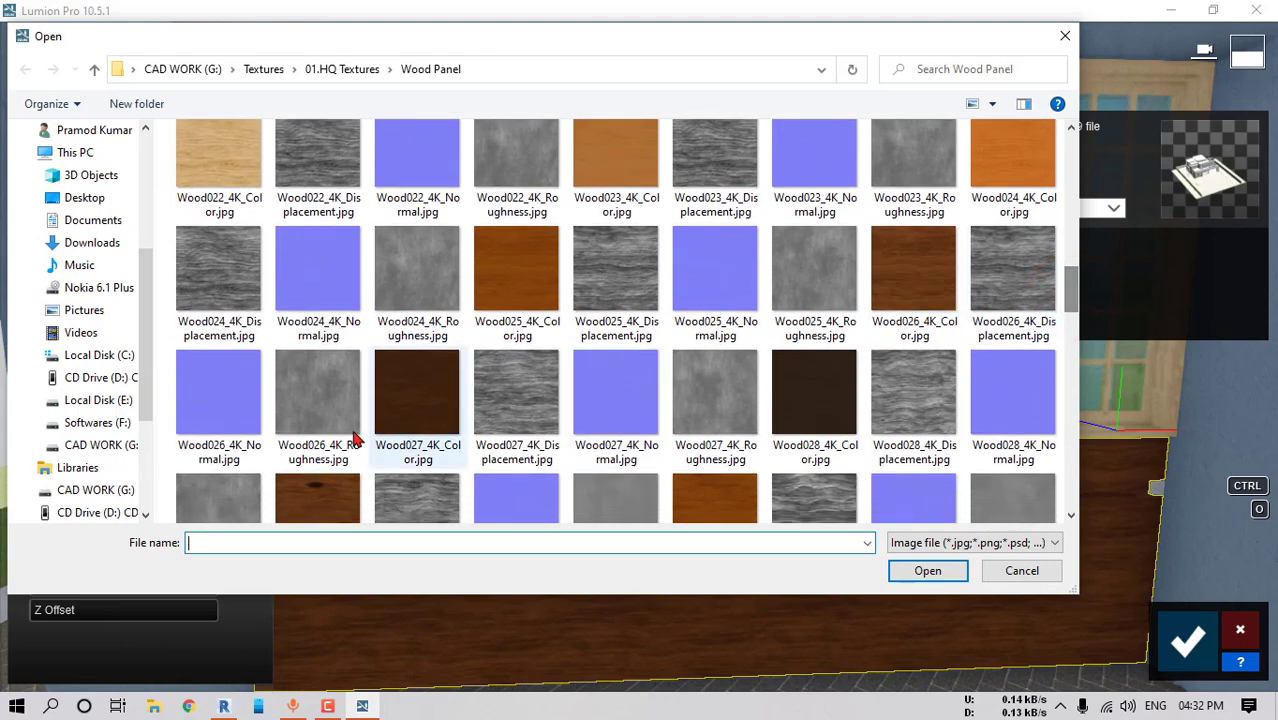
left_click(219, 413)
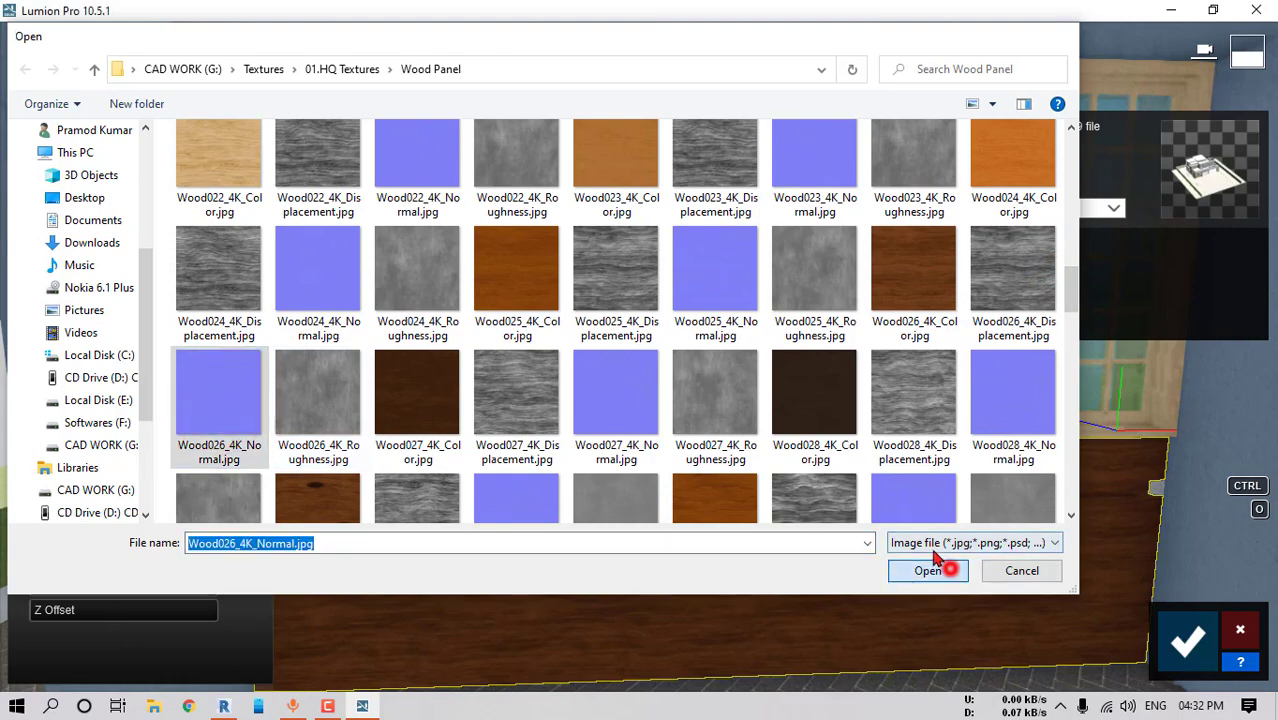
left_click(935, 563)
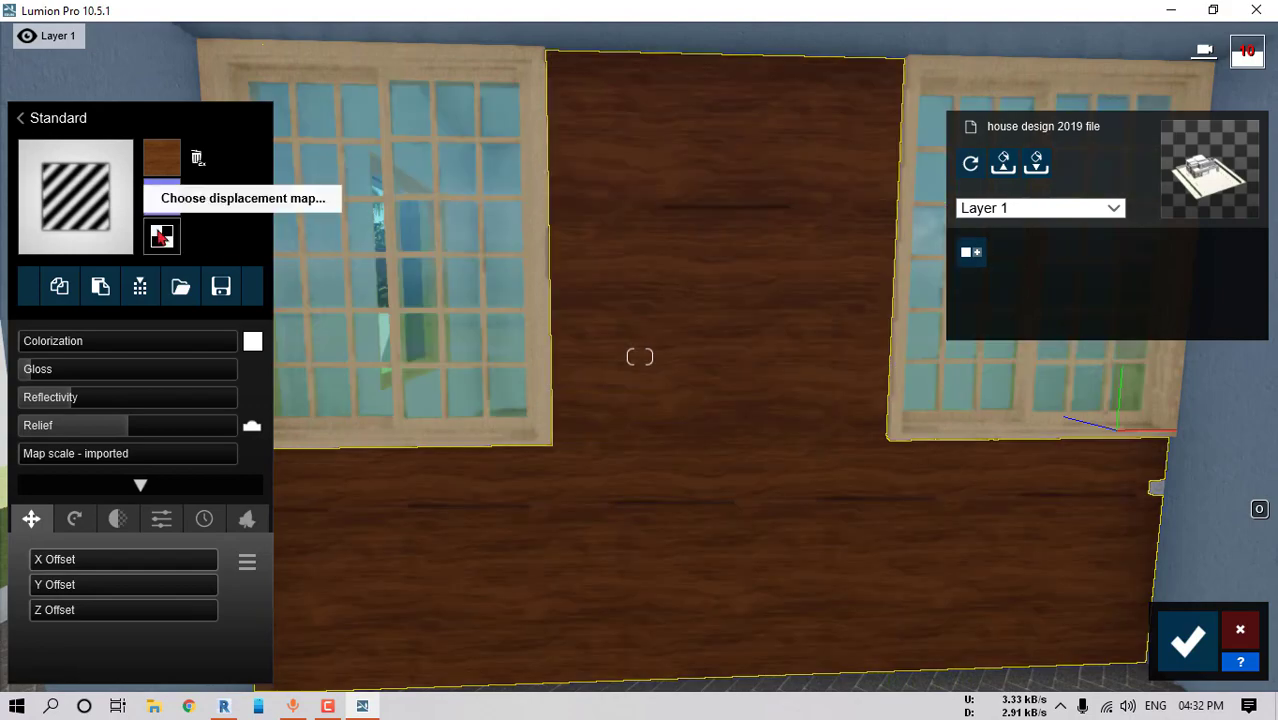
Load Wood026_4K_Displacement.jpg from the Wood Panel folder as the wood wall's displacement map
left_click(161, 234)
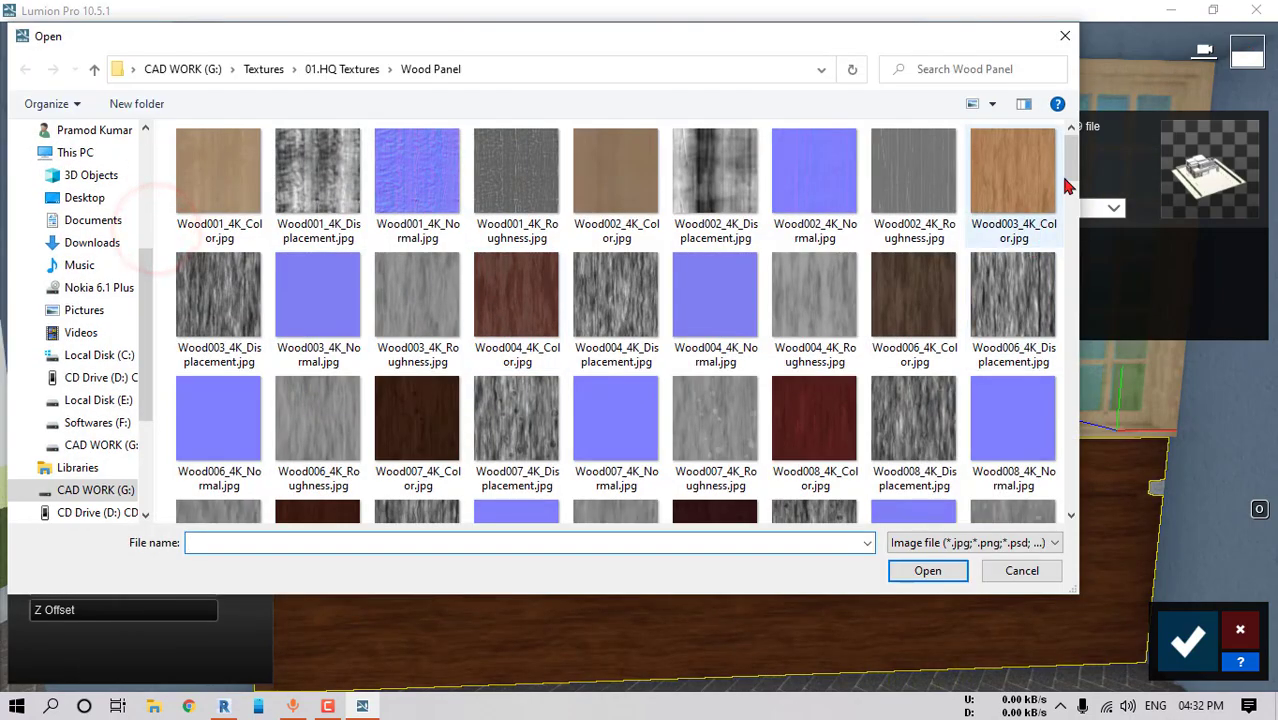
left_click_drag(1068, 160, 1082, 299)
left_click(1003, 314)
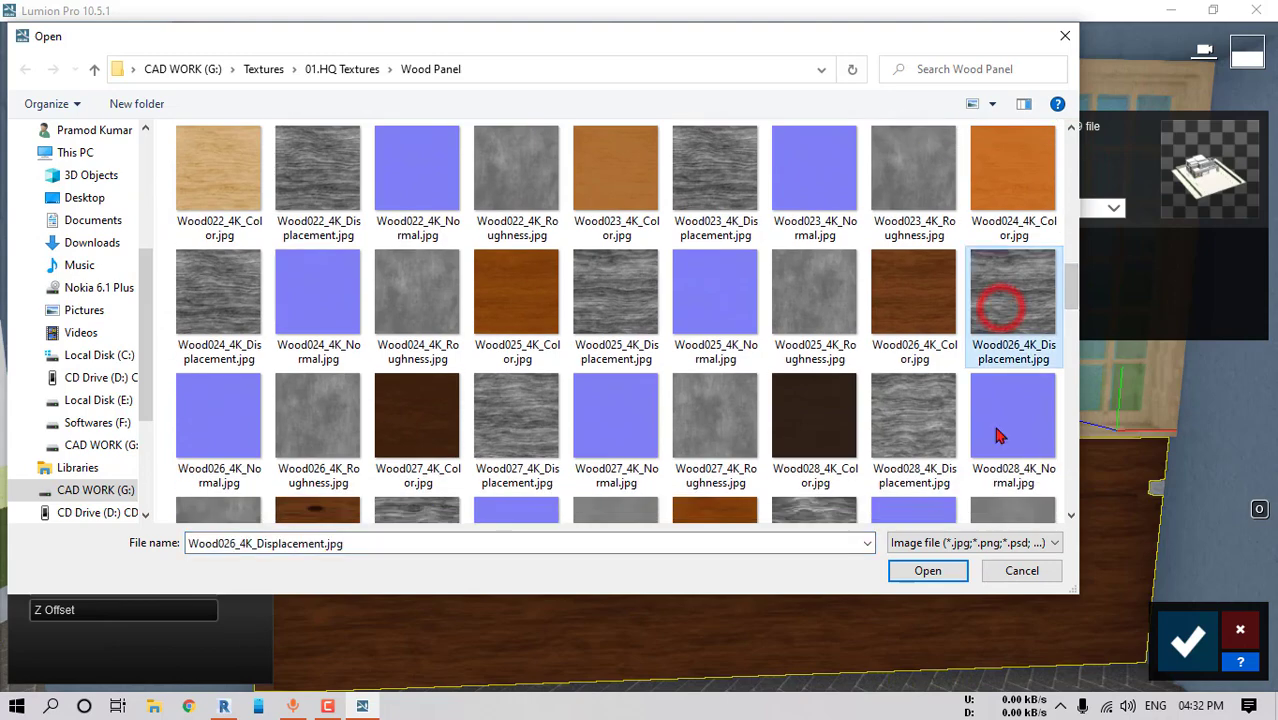
left_click(917, 575)
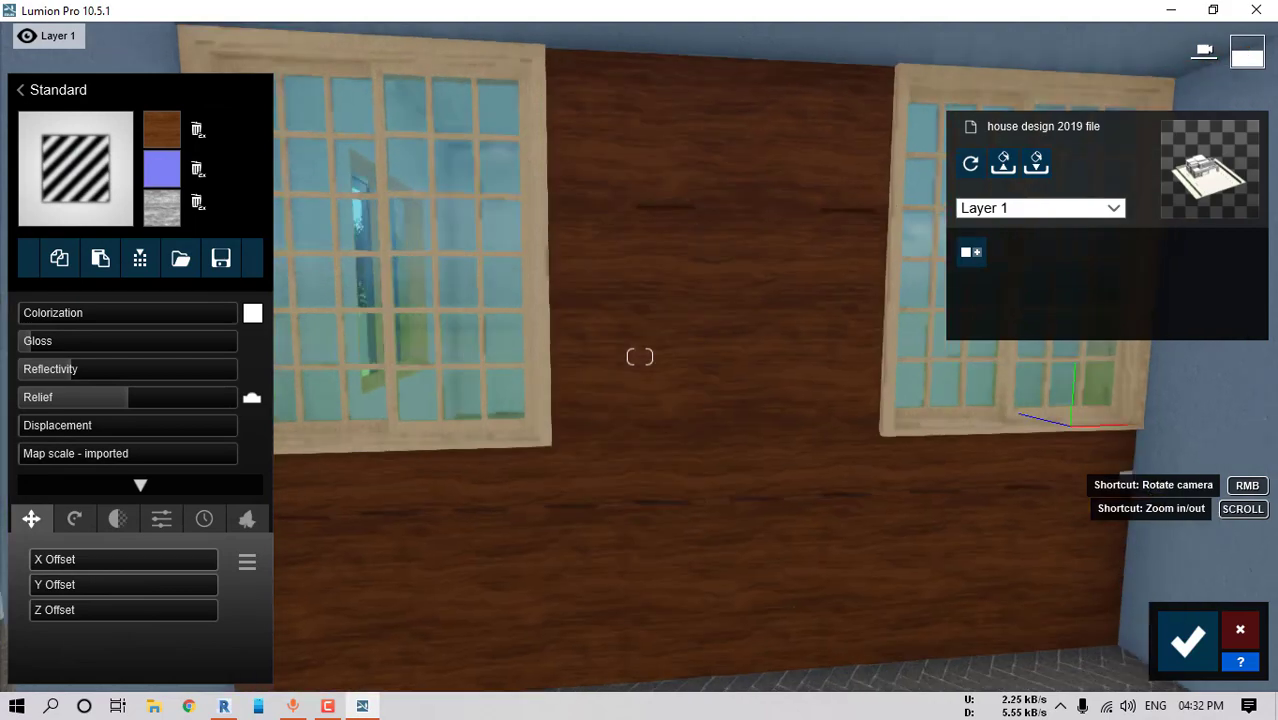
Adjust the wood wall's relief, add a slight displacement, raise its reflectivity a little and set its gloss to 0.2
key("a")
right_click_drag(640, 380, 784, 411)
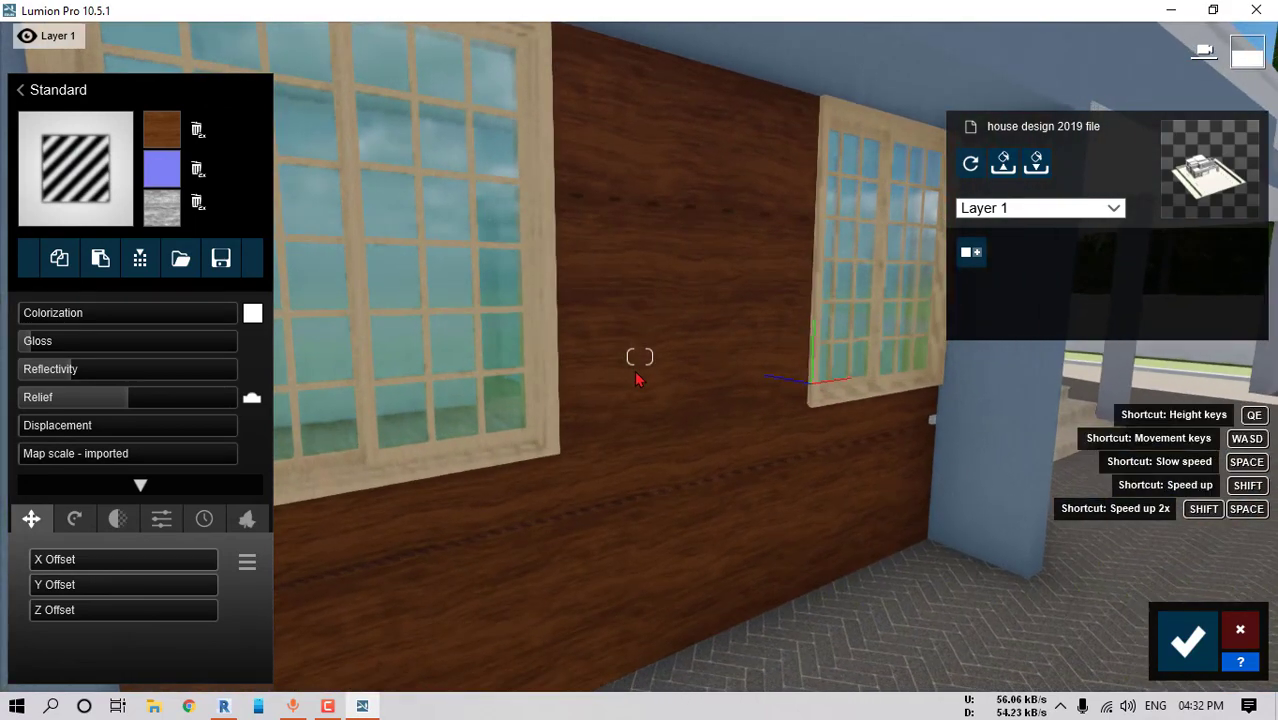
key("w")
key("w")
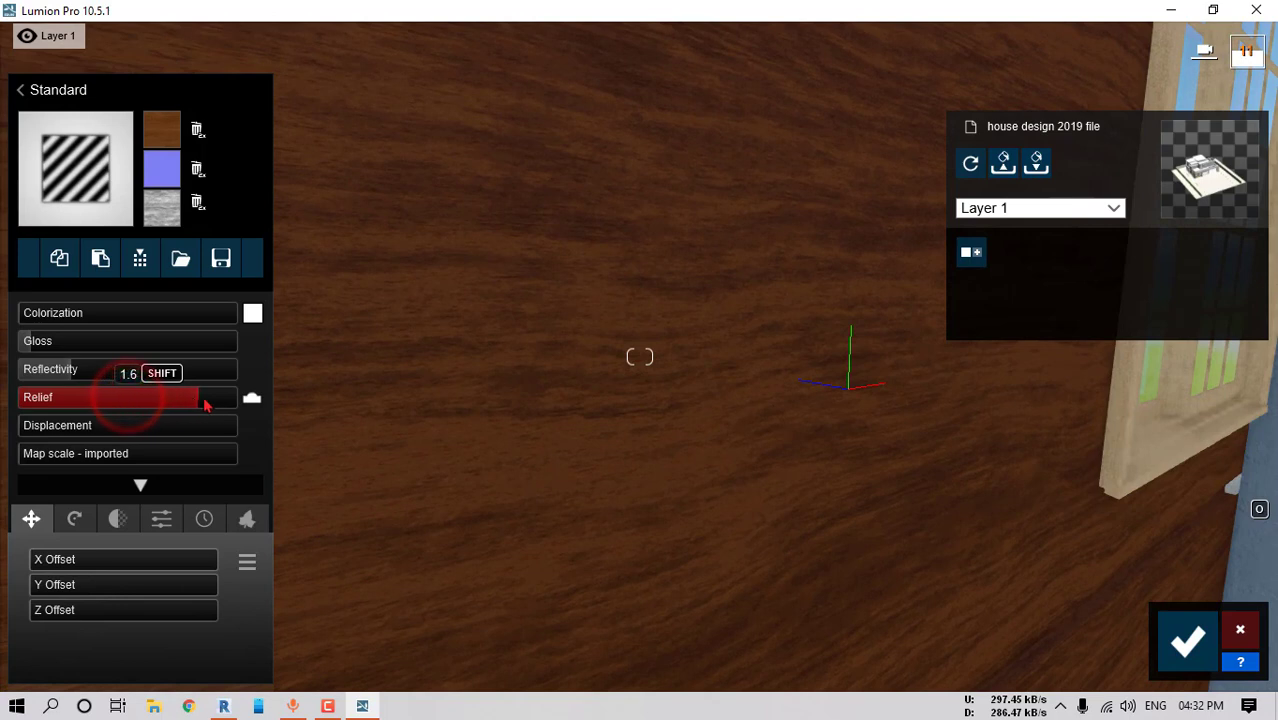
left_click_drag(83, 426, 47, 430)
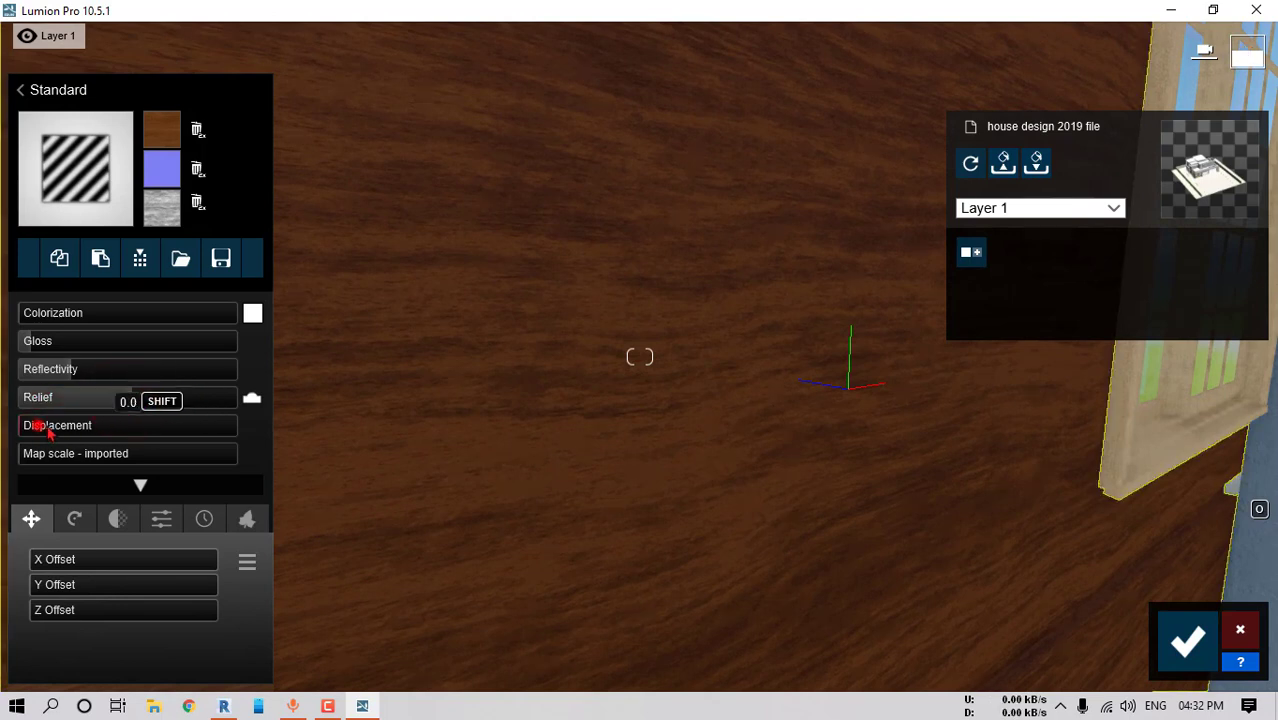
left_click_drag(145, 440, 46, 440)
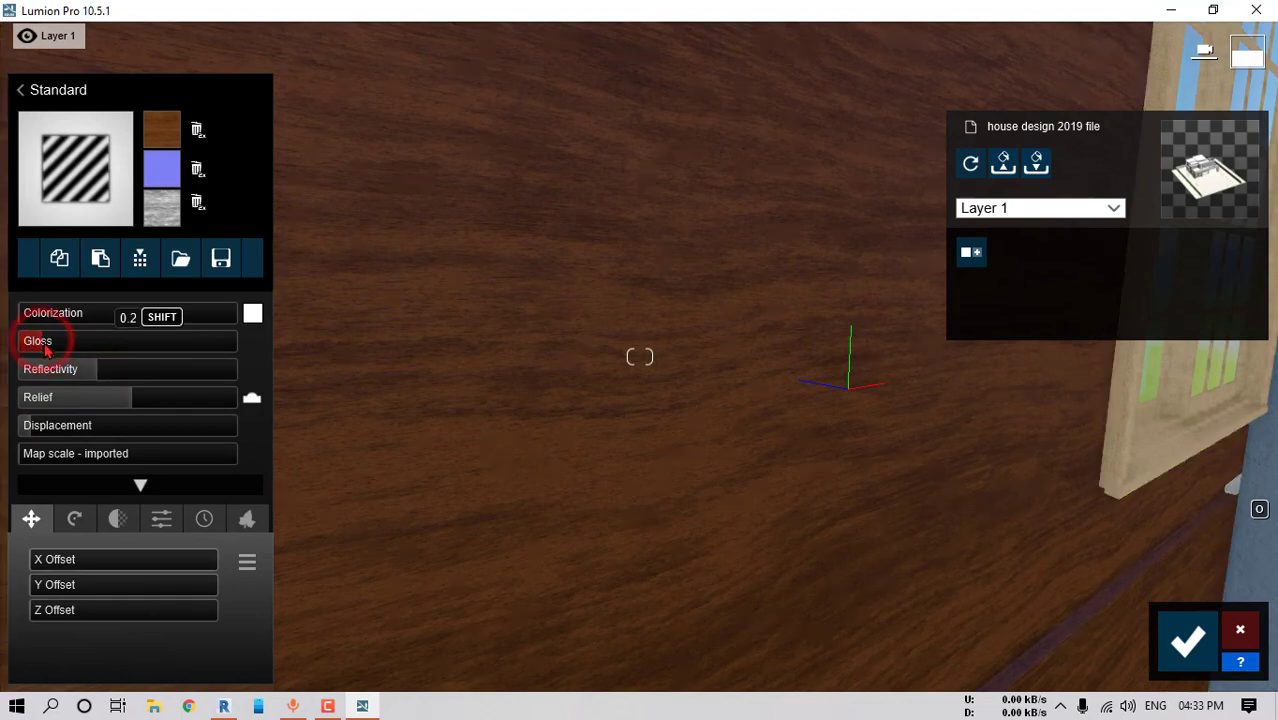
Select the Wood - Simpson Doors - Douglas Fir surface on the entrance door and assign the Standard material to it
key("s")
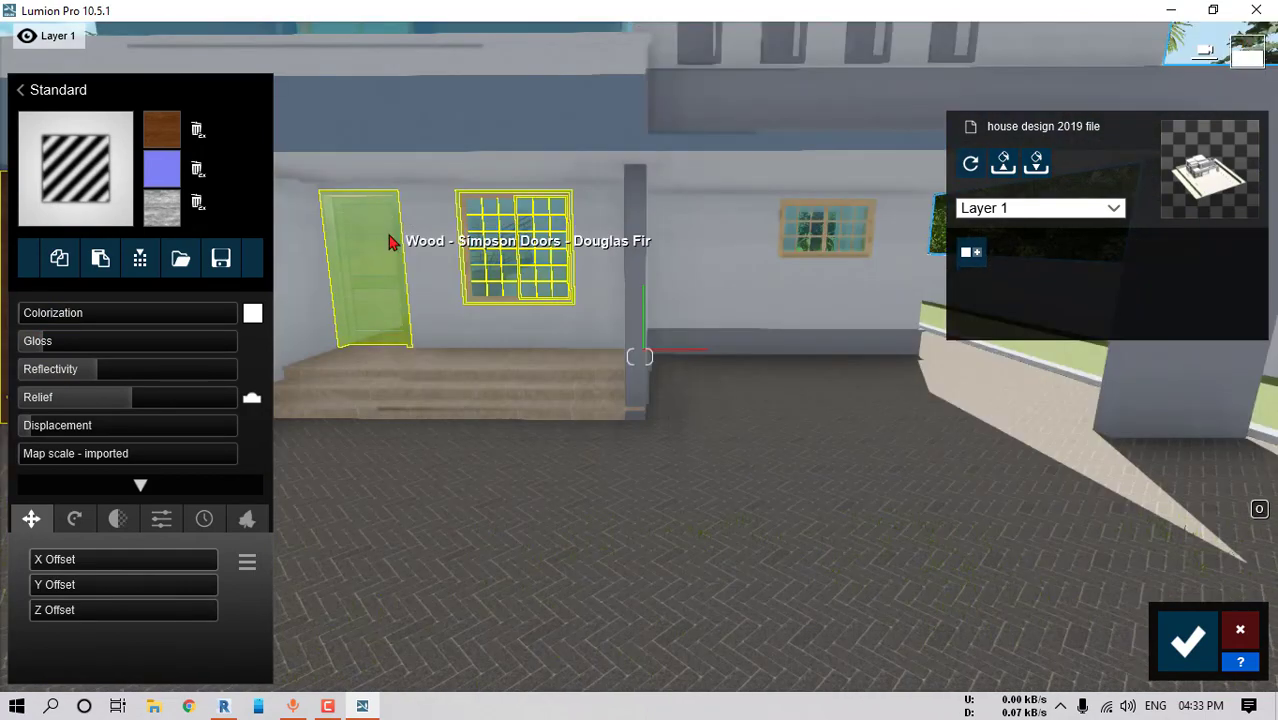
left_click(390, 240)
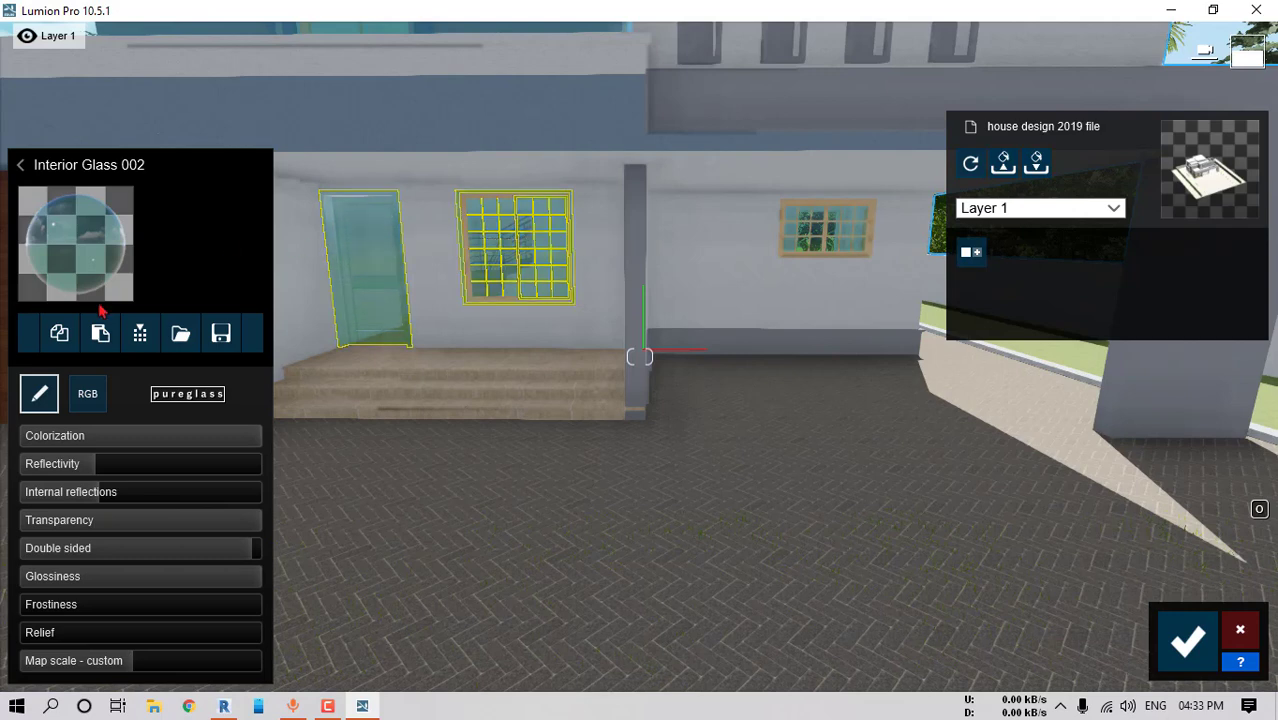
left_click(28, 177)
left_click(257, 57)
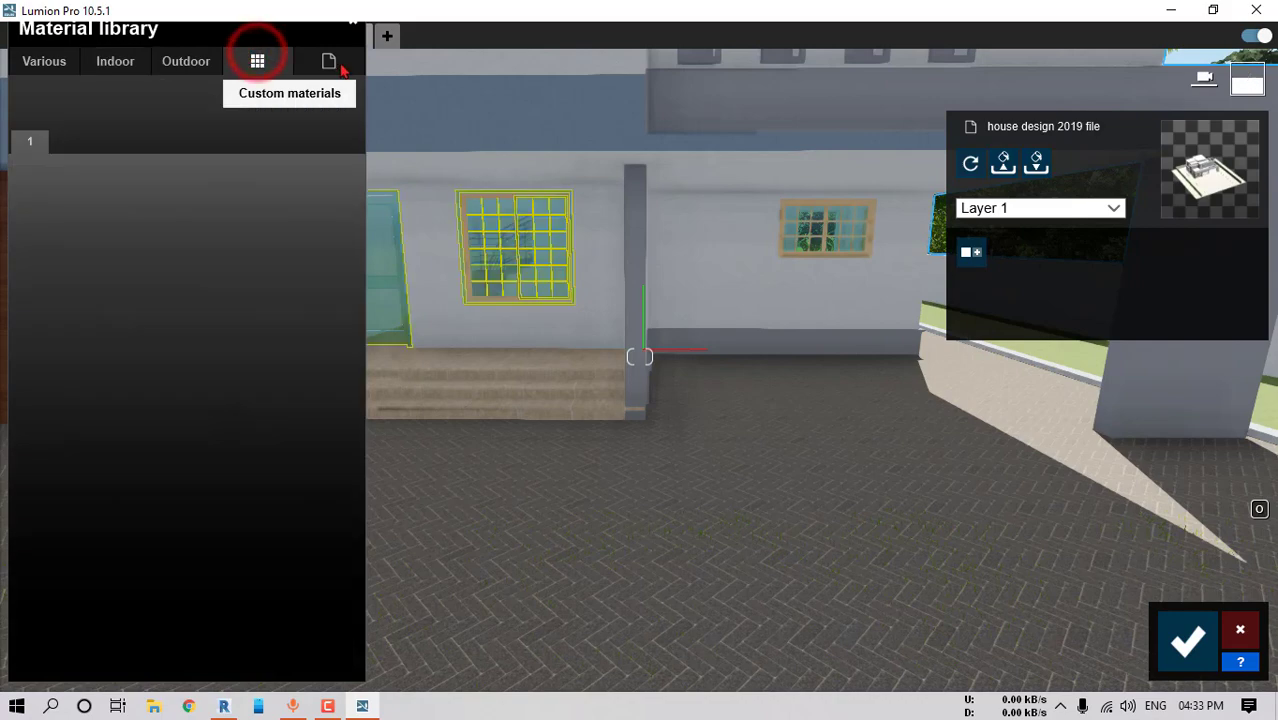
left_click(328, 60)
left_click(55, 315)
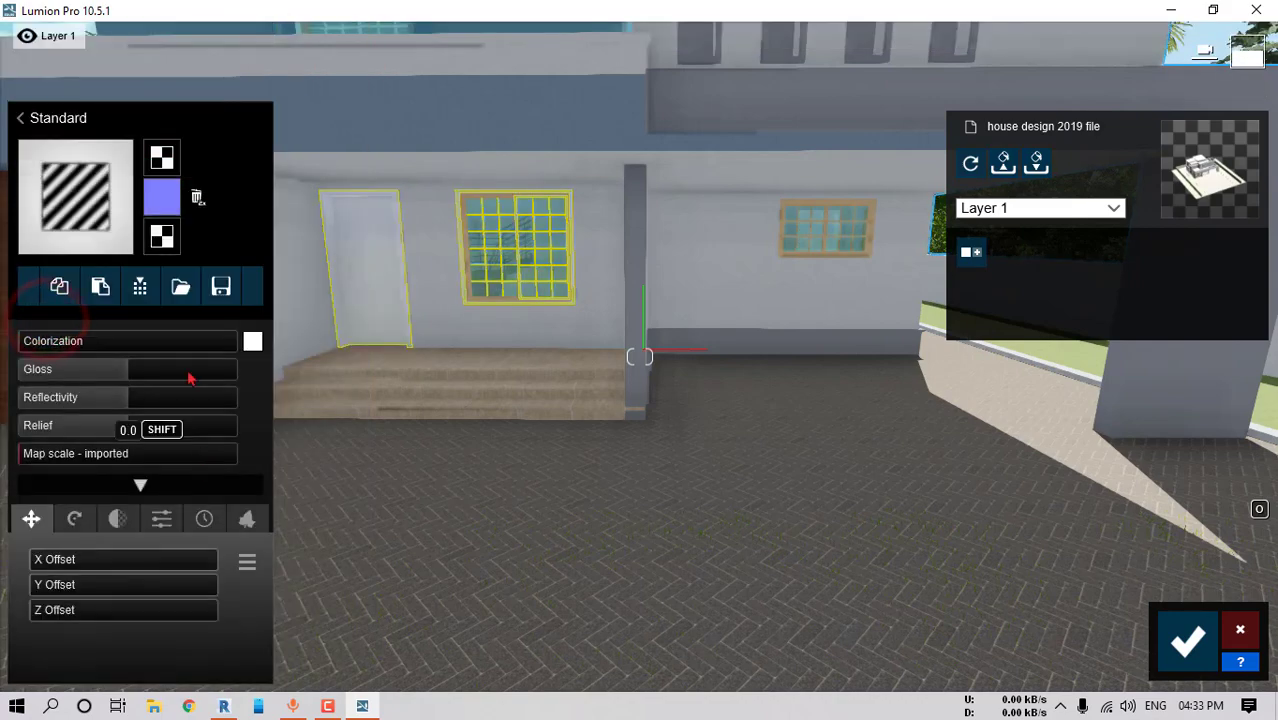
Load Wood003_4K_Color.jpg from the Wood Panel folder as the door's color map
left_click(160, 158)
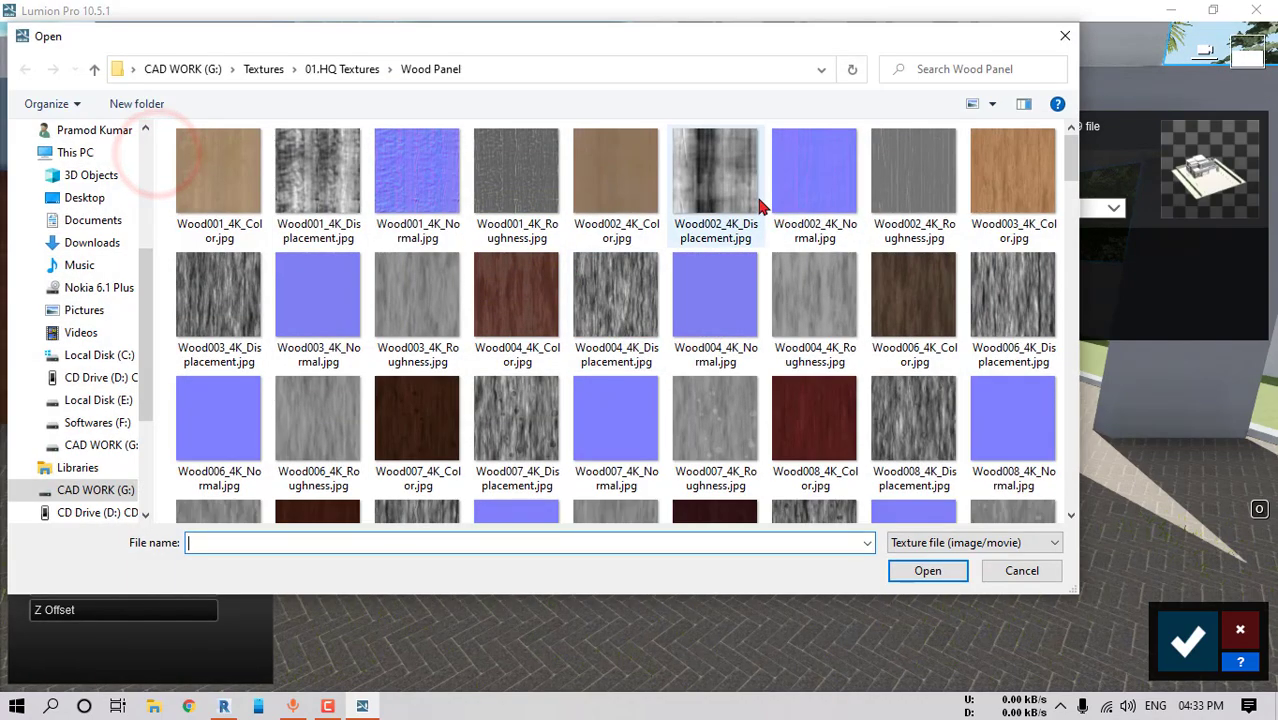
left_click(995, 175)
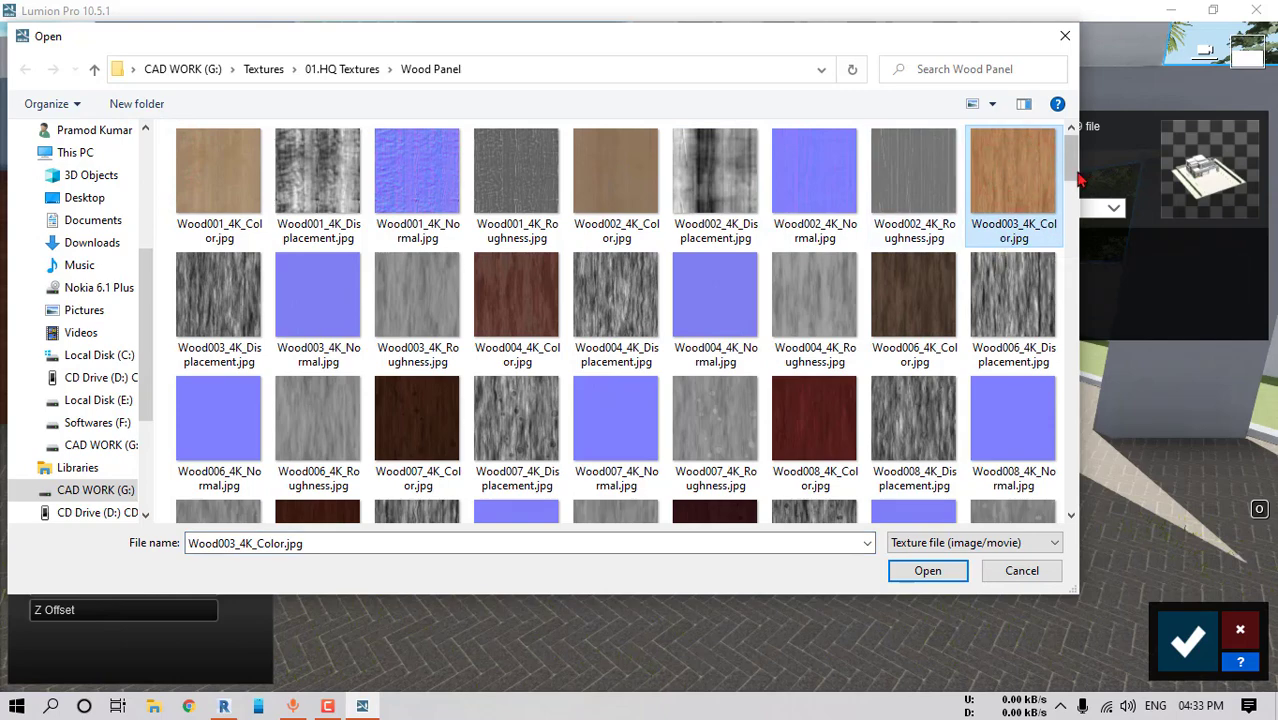
mouse_move(1072, 166)
left_mouse_down()
mouse_move(1087, 340)
mouse_move(1090, 168)
left_mouse_up()
left_click(927, 380)
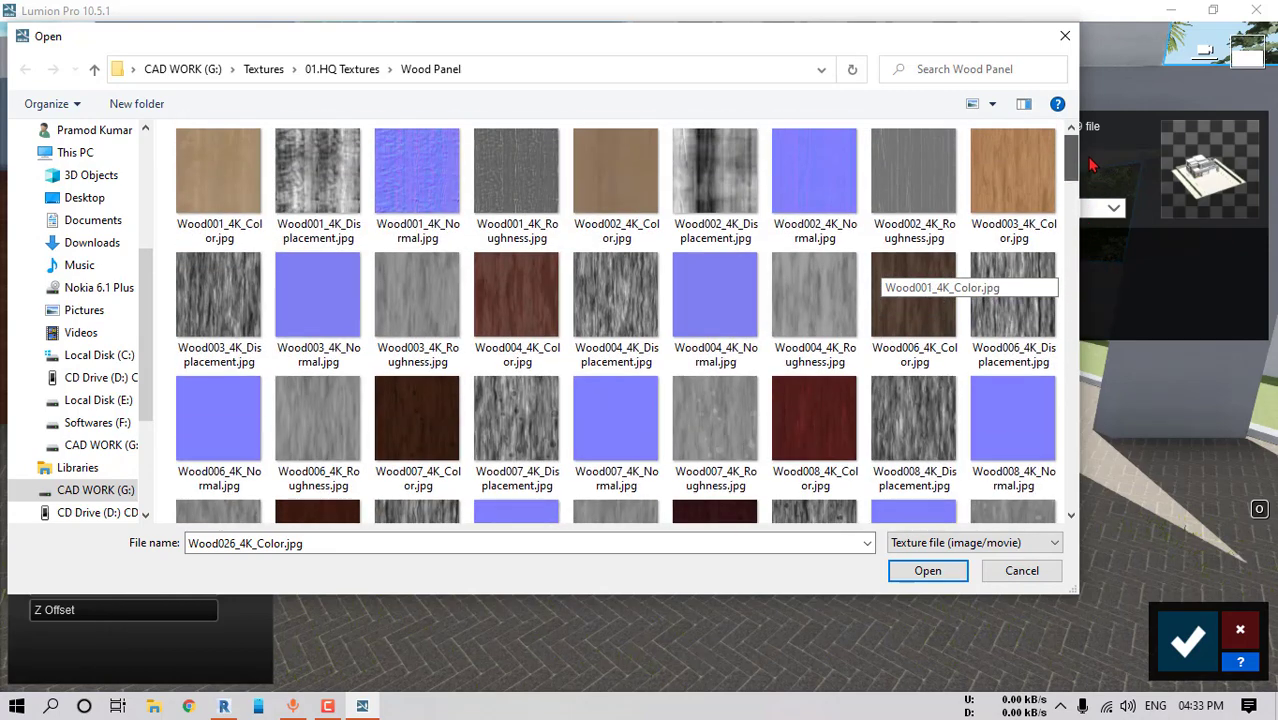
left_click(1025, 210)
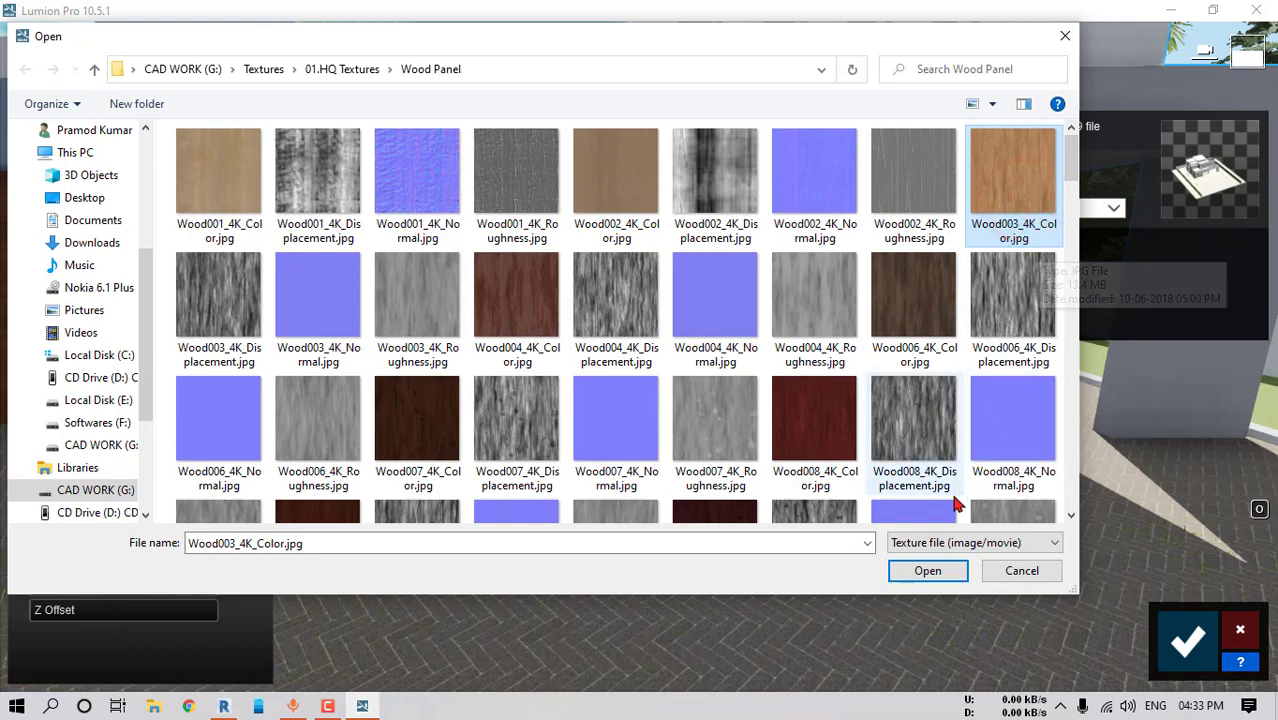
left_click(933, 569)
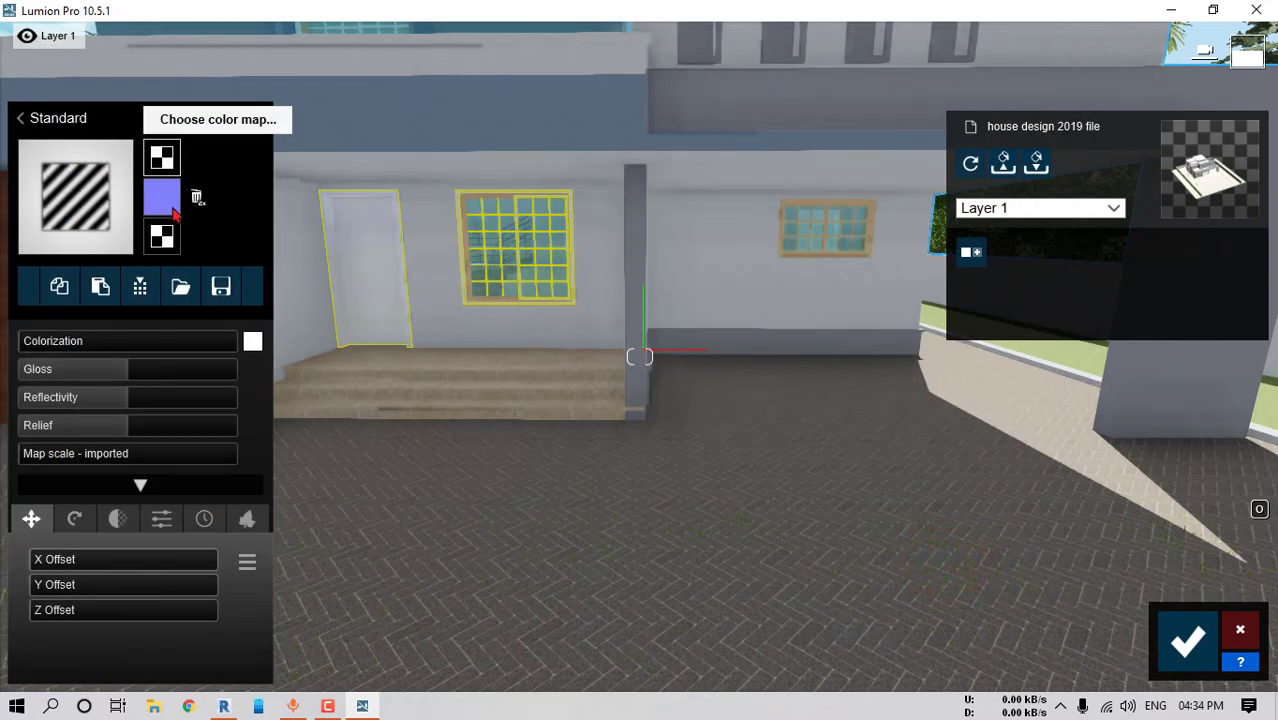
Load Wood003_4K_Normal.jpg as the door's normal map and Wood003_4K_Displacement.jpg as its displacement map
key("ctrl")
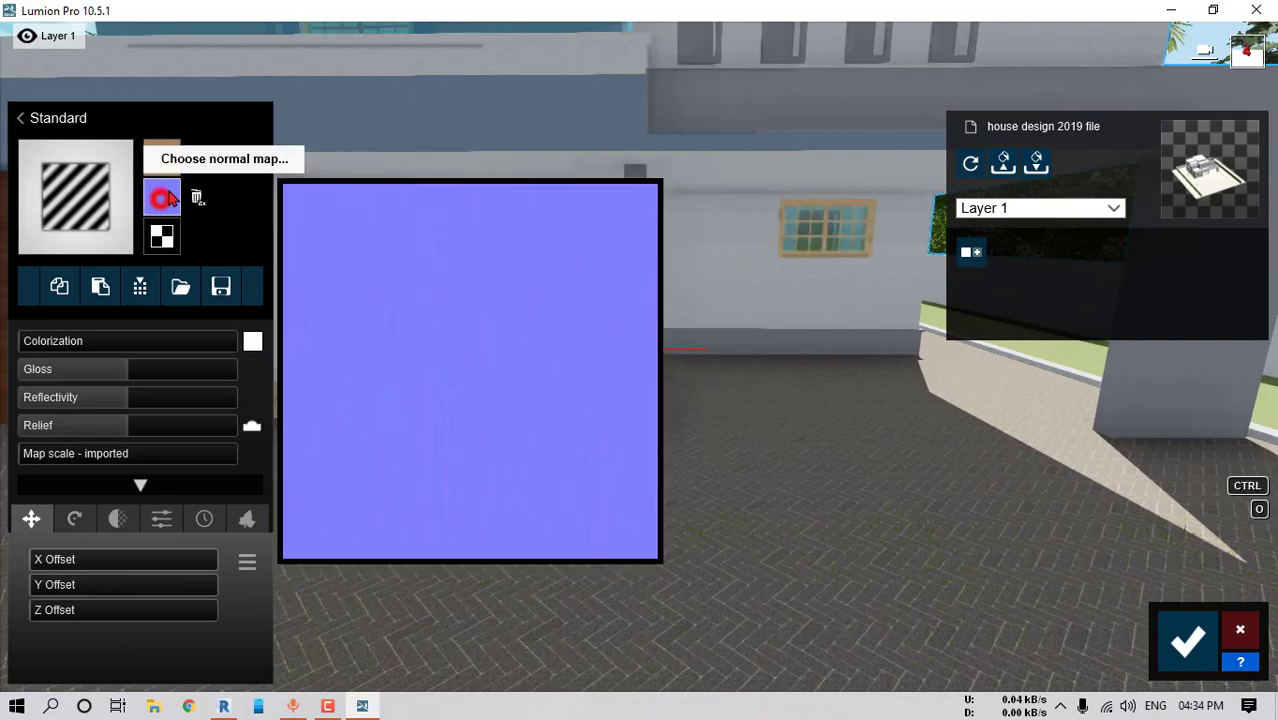
left_click(163, 198)
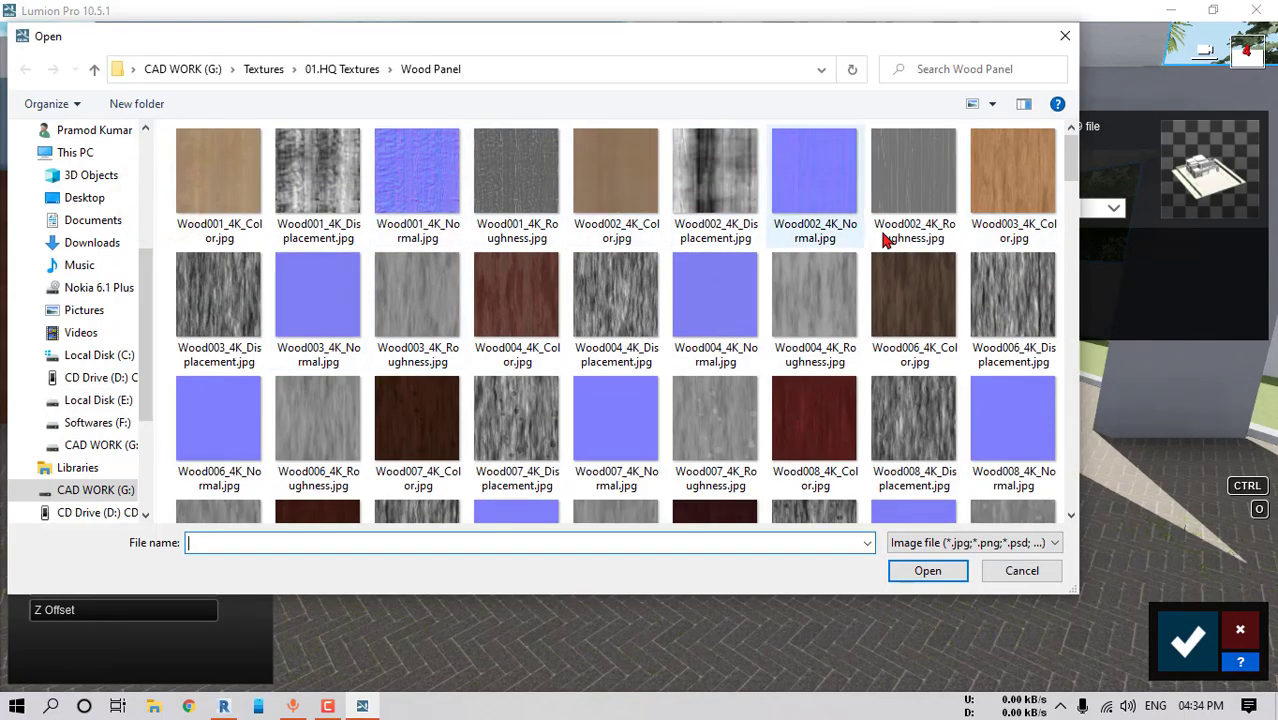
left_click(318, 295)
left_click(945, 572)
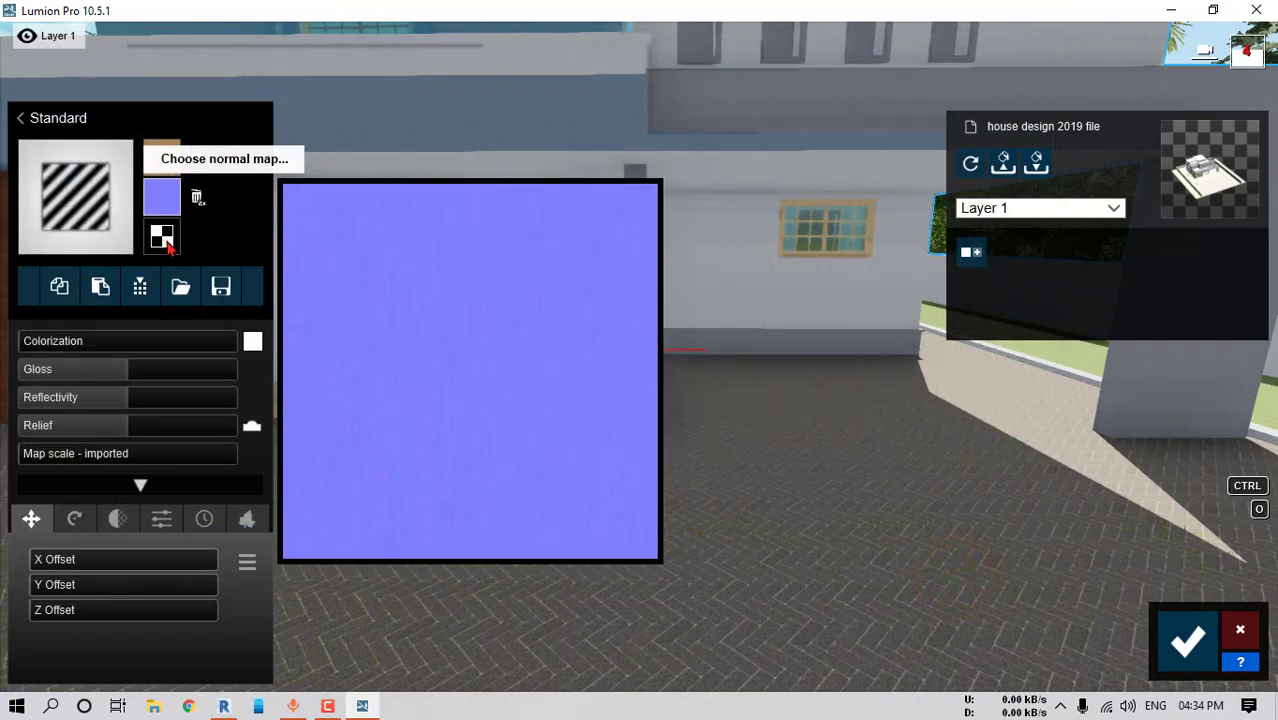
left_click(163, 238)
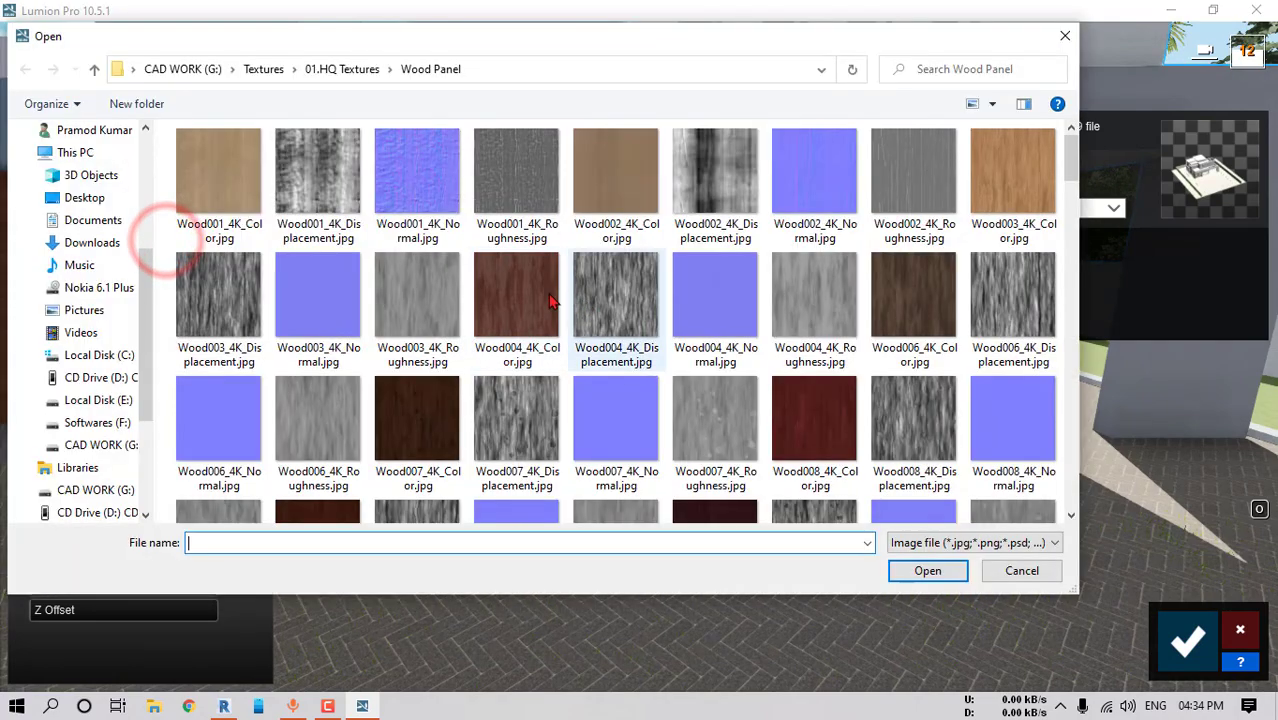
left_click(230, 323)
left_click(930, 572)
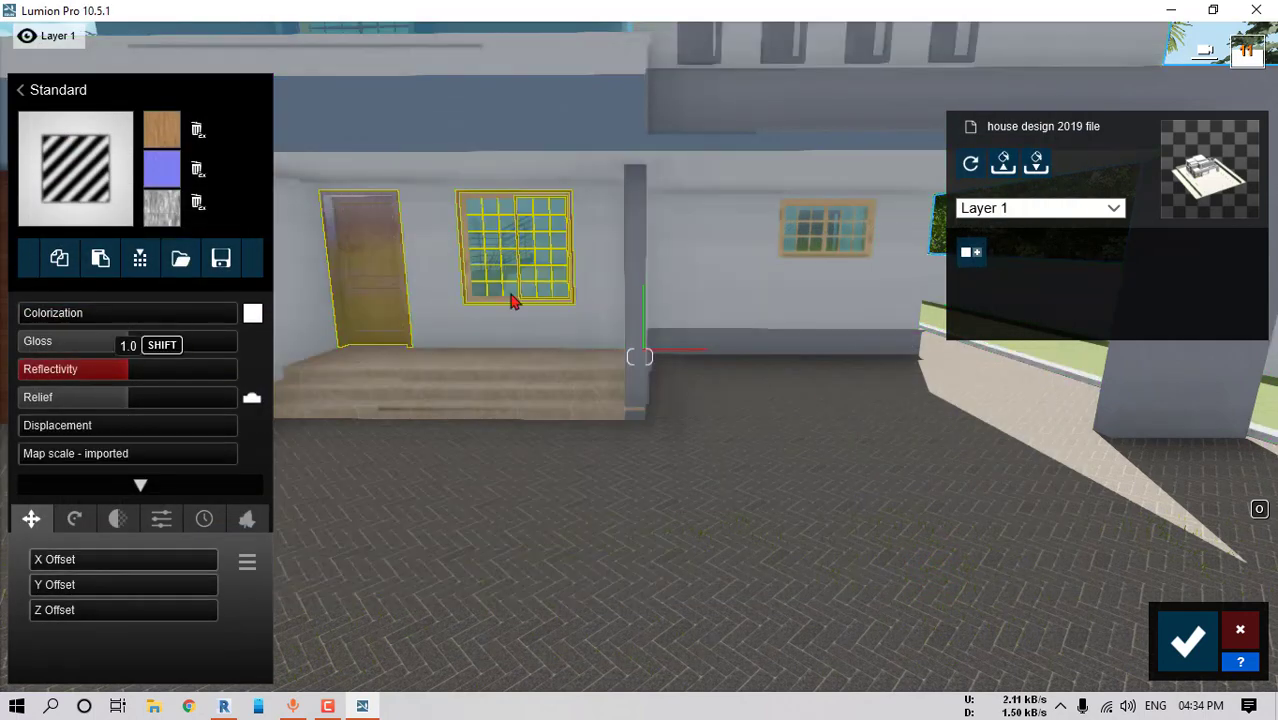
Lower the gloss and reflectivity of the entrance door's wood material
right_click_drag(513, 300, 330, 300)
key("w")
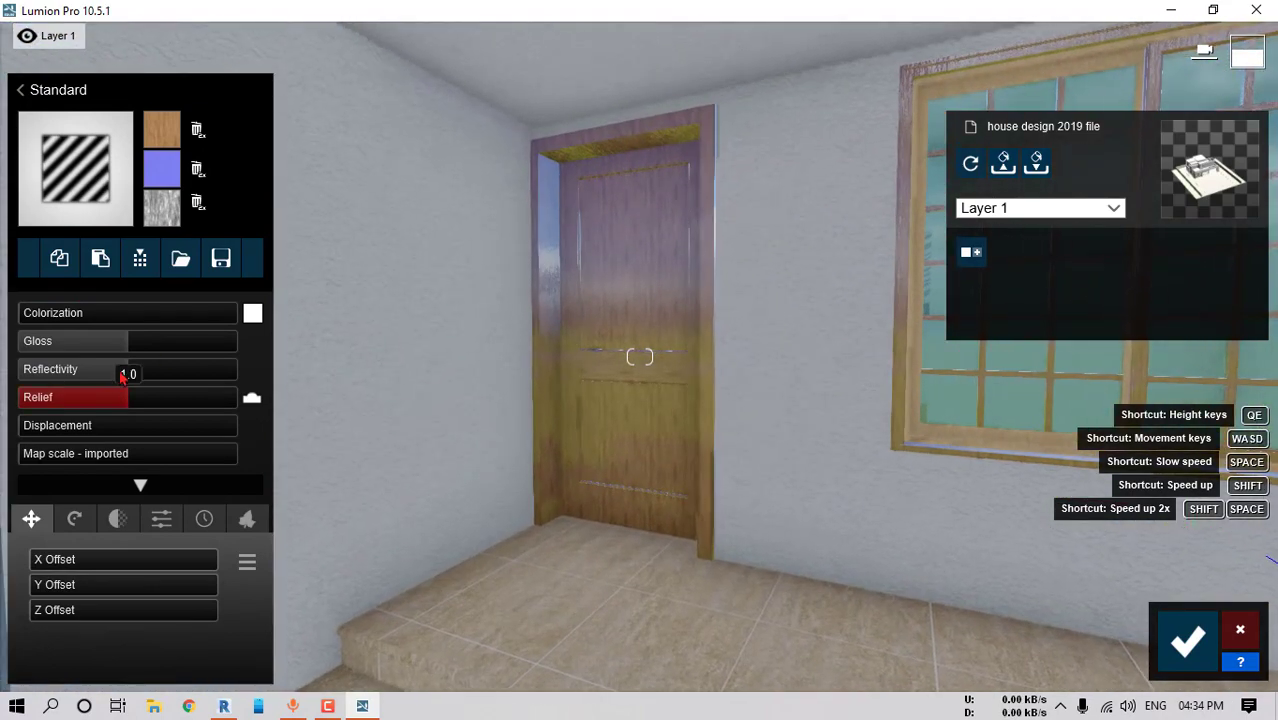
left_click_drag(118, 369, 58, 340)
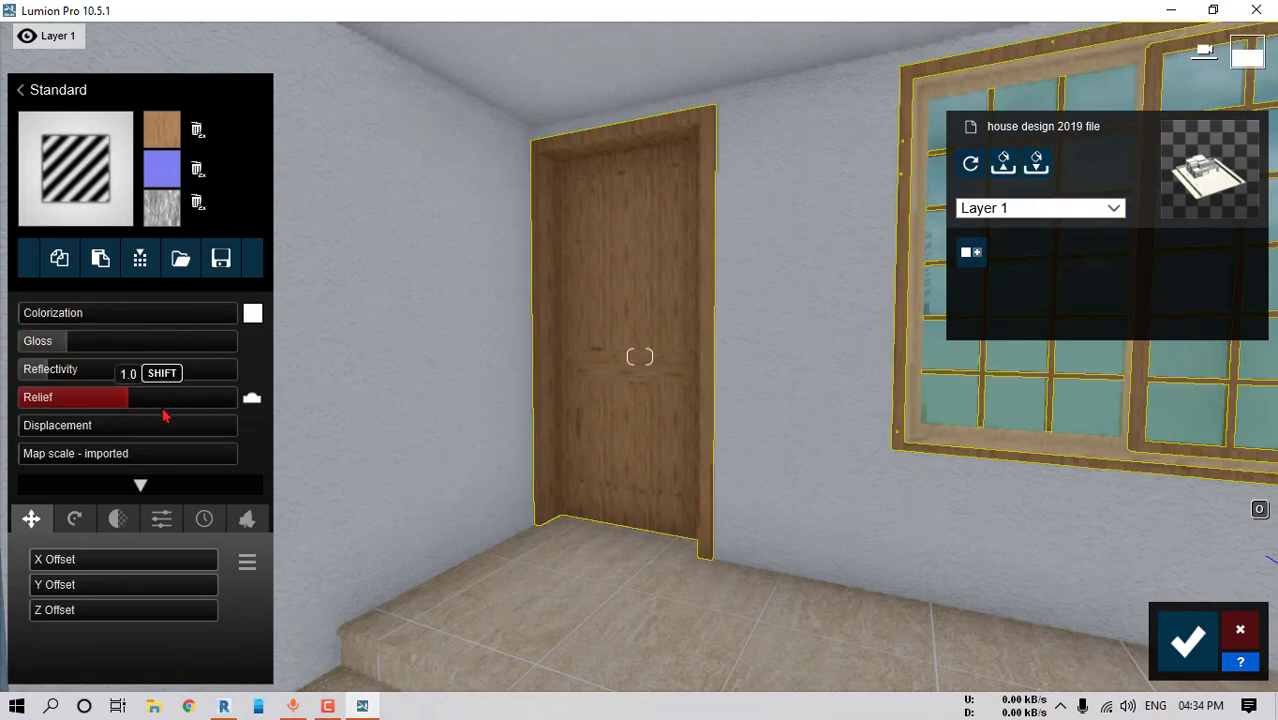
scroll(610, 366, "up", 4)
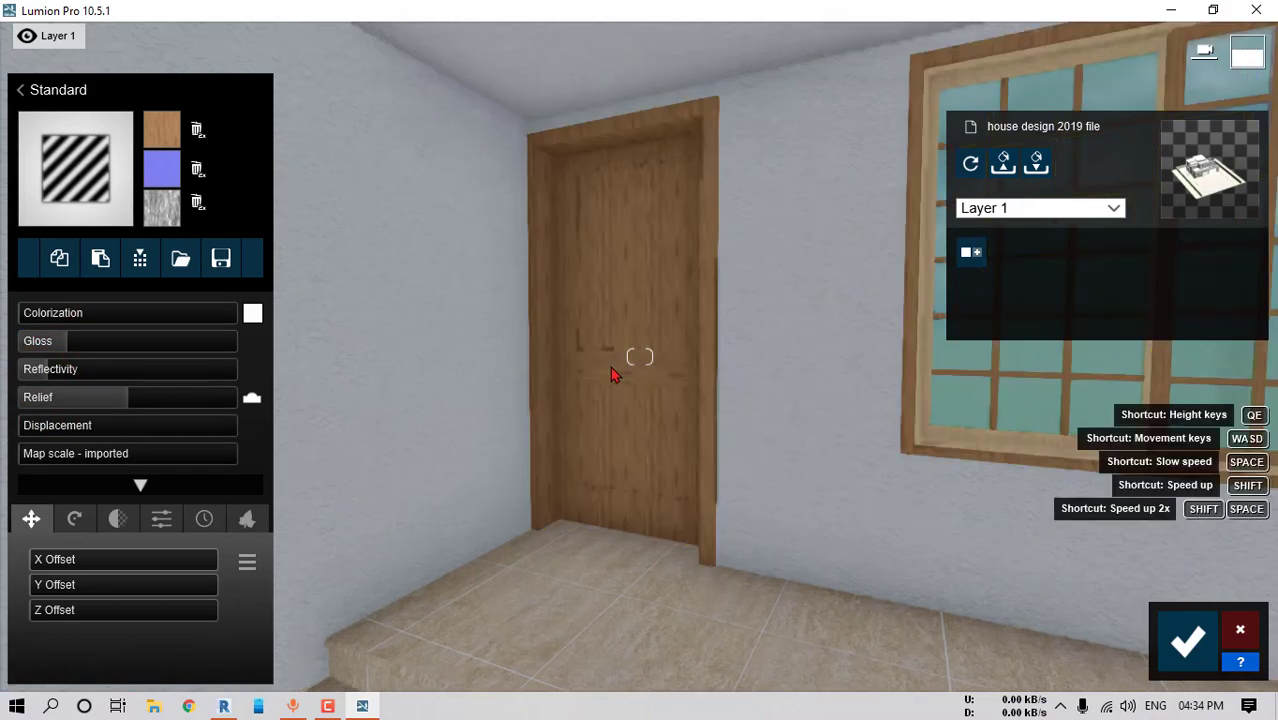
Save the door's wood to the custom materials as WOOD PANEL MAT
left_click(221, 260)
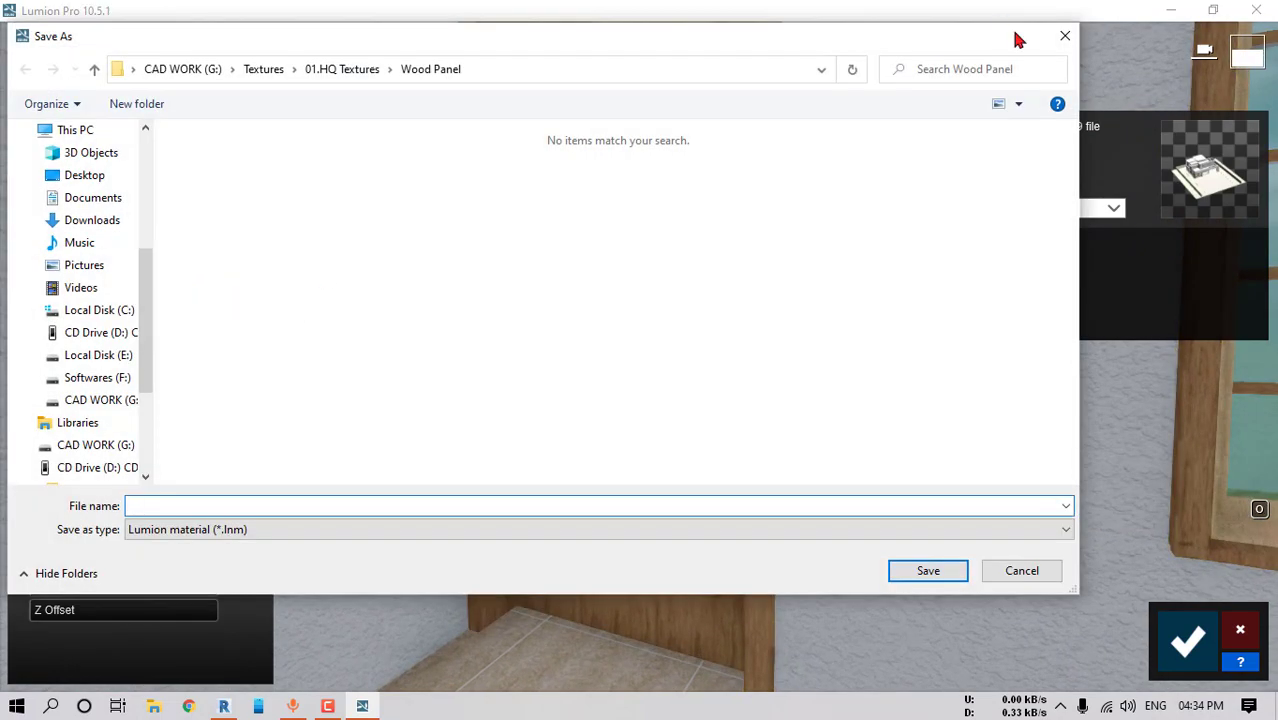
left_click(1062, 44)
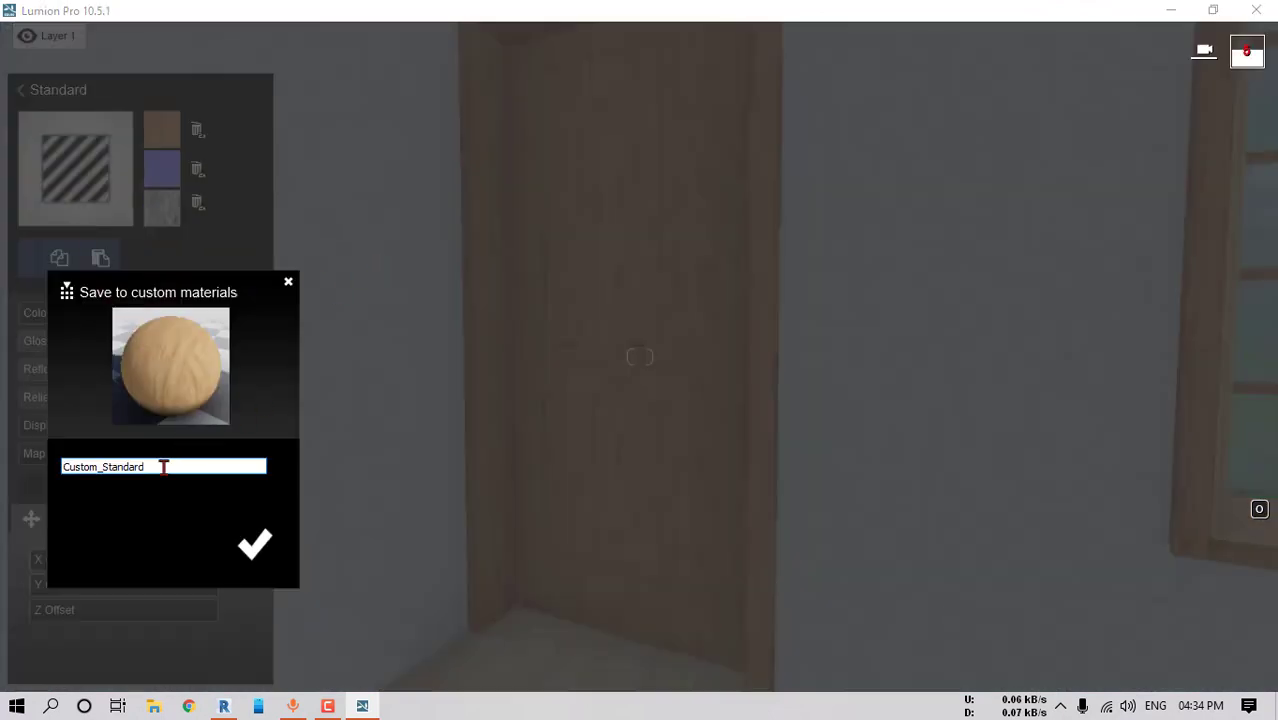
type("OOR ")
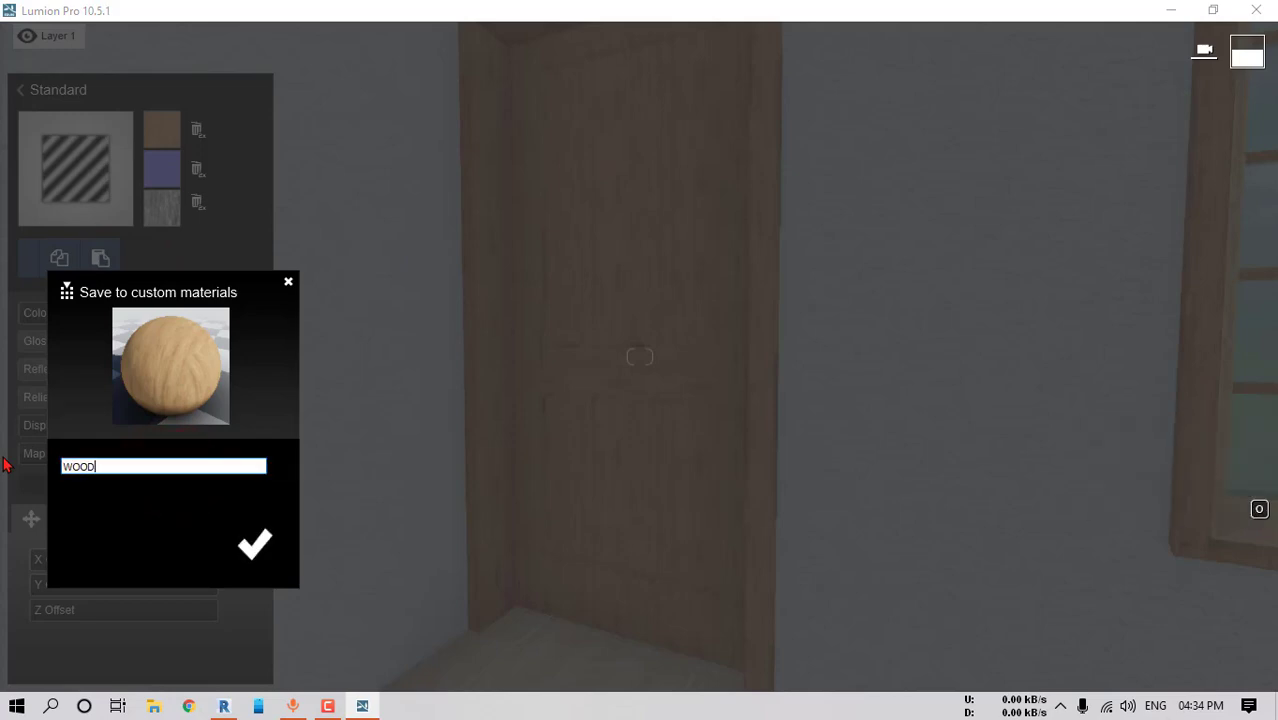
type(" PANEL MAT")
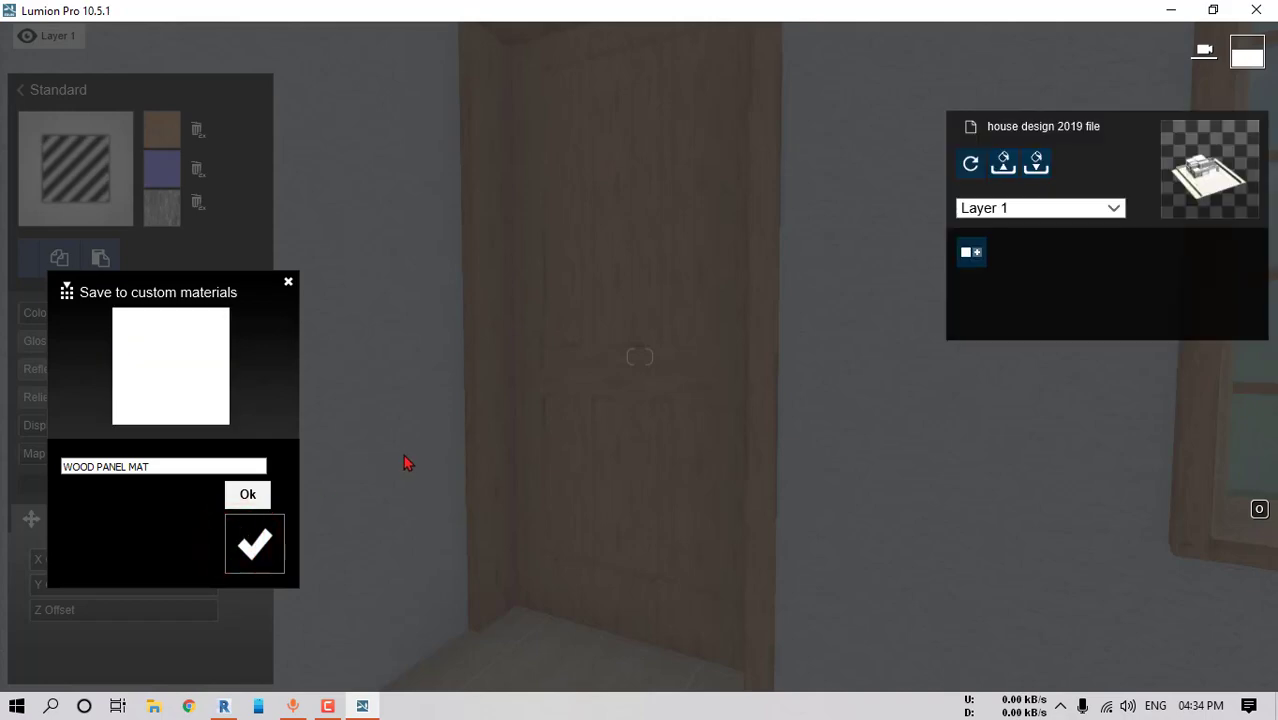
left_click(451, 454)
scroll(588, 422, "down", 5)
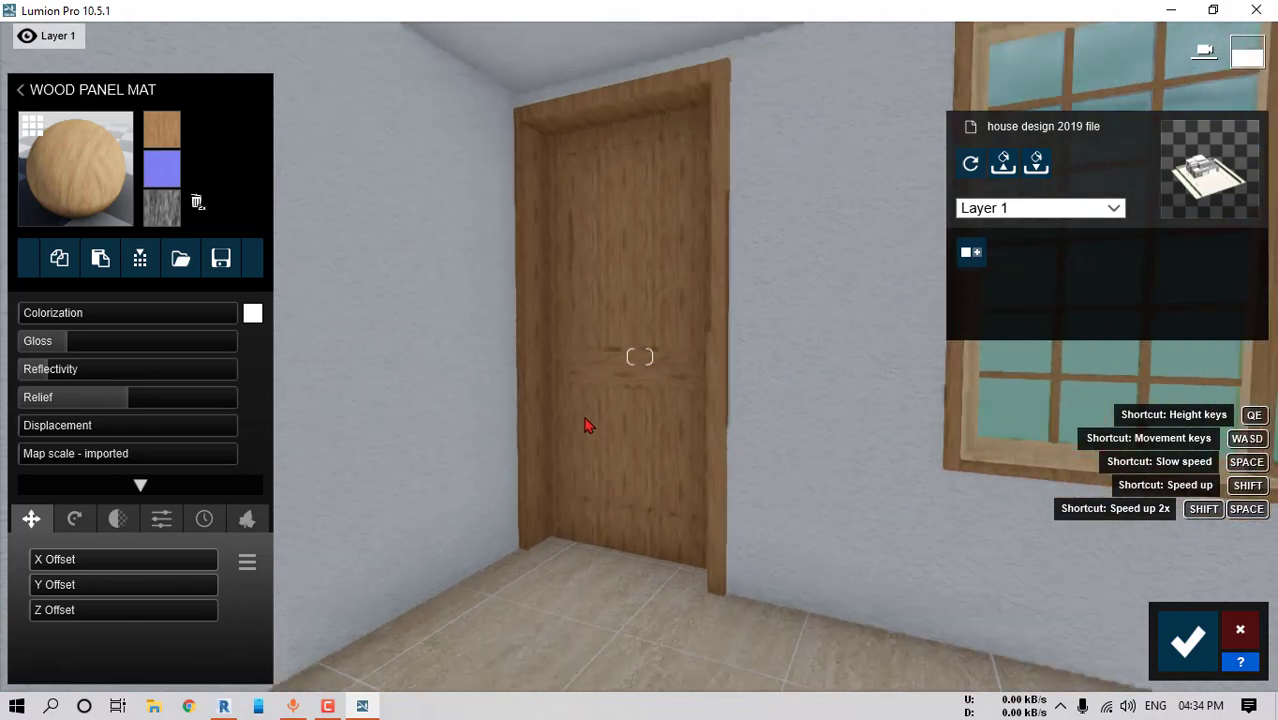
scroll(600, 405, "down", 4)
right_click_drag(685, 300, 583, 280)
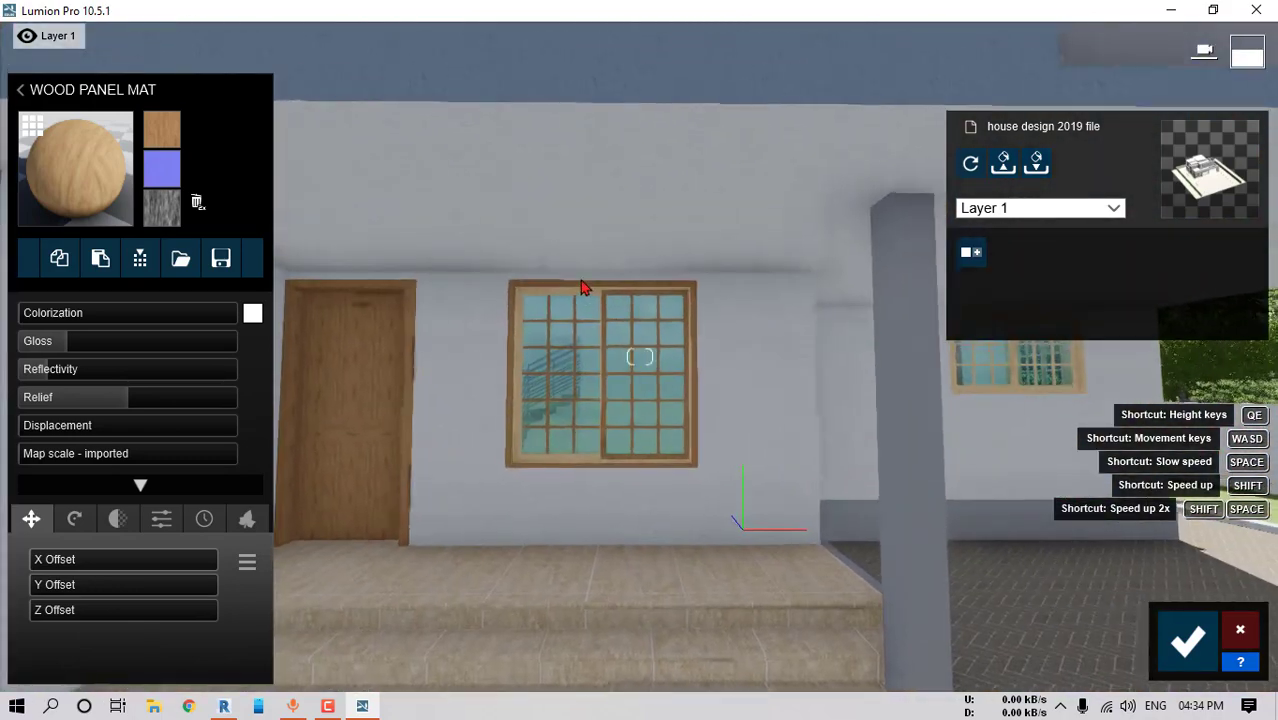
Apply the custom WOOD PANEL MAT to the Wood frame of the window beside the entrance door
scroll(574, 274, "up", 4)
scroll(560, 270, "up", 3)
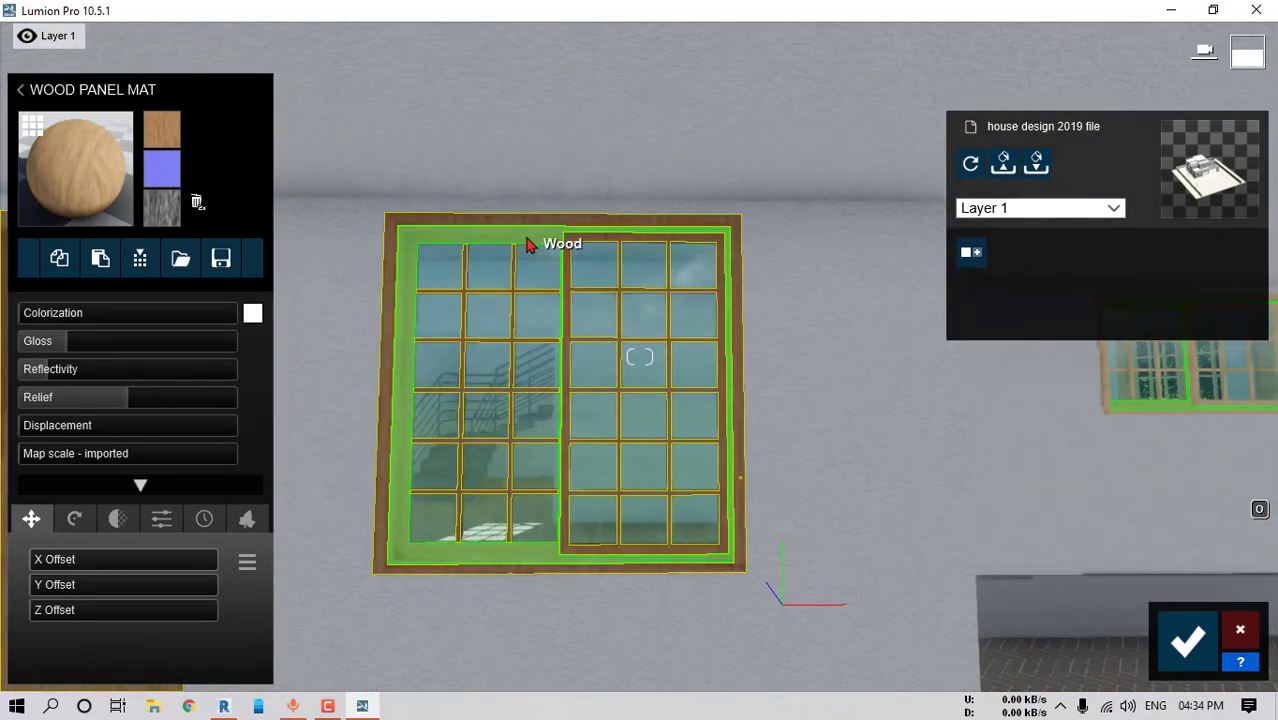
left_click(527, 243)
left_click(257, 61)
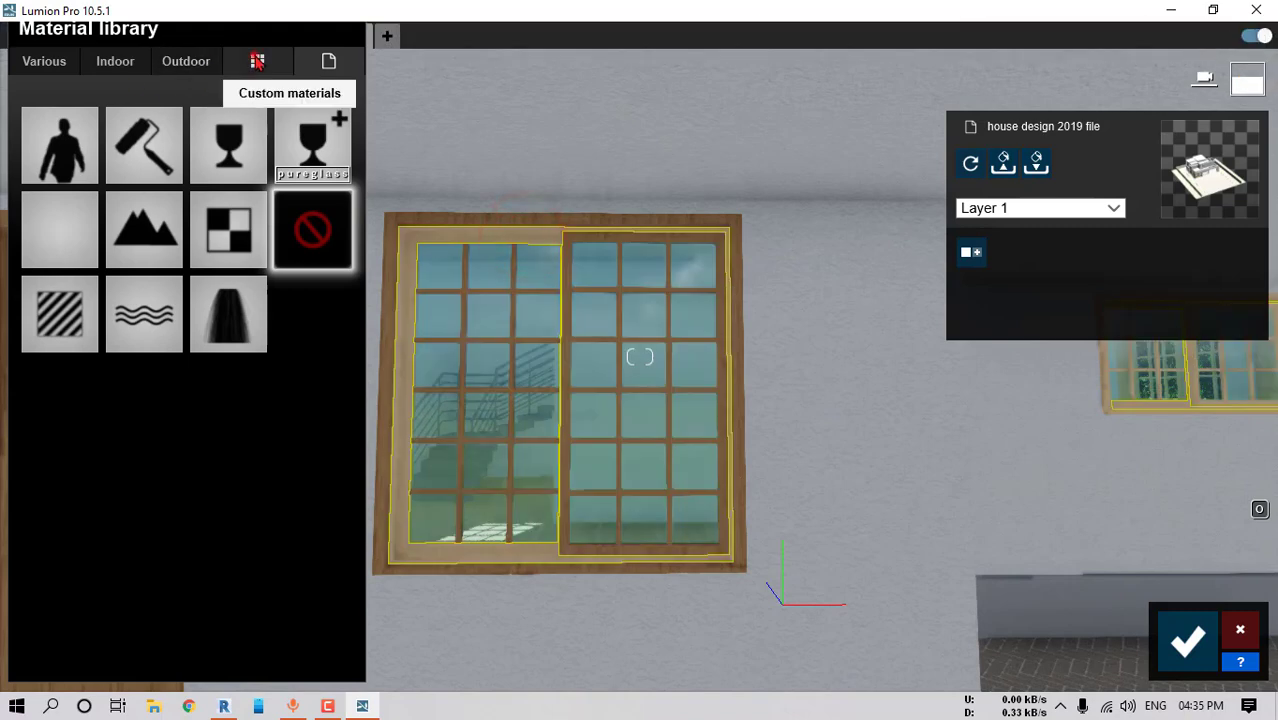
left_click(63, 201)
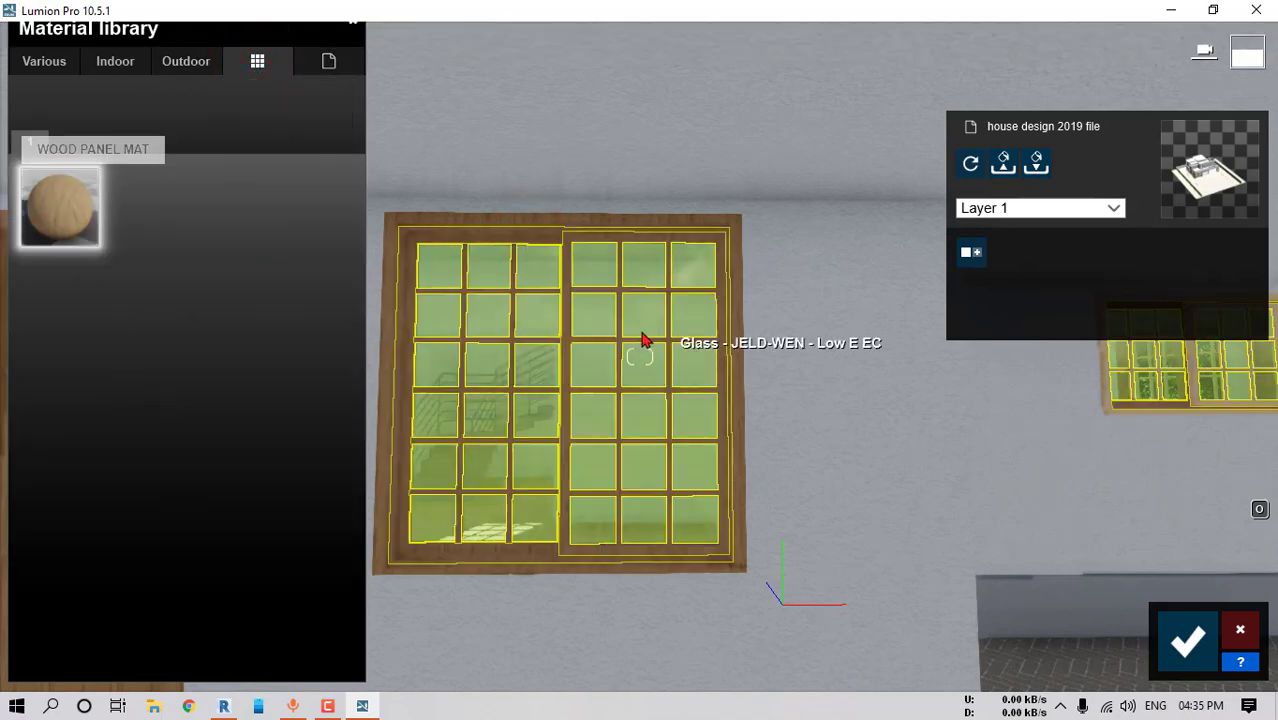
Apply the custom WOOD PANEL MAT to the AuraLast Pine frame of the small sliding window on the white side wall
right_click_drag(855, 416, 855, 500)
key("s")
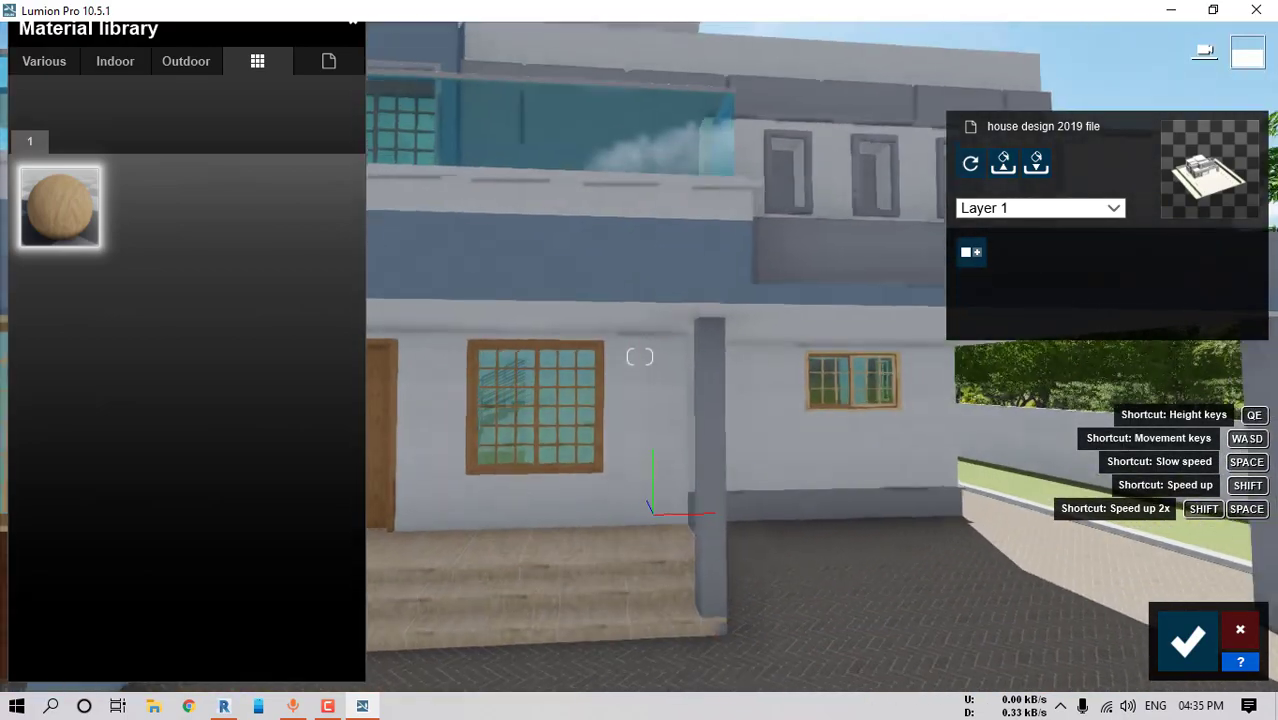
right_click_drag(770, 415, 840, 415)
key("w")
key("w")
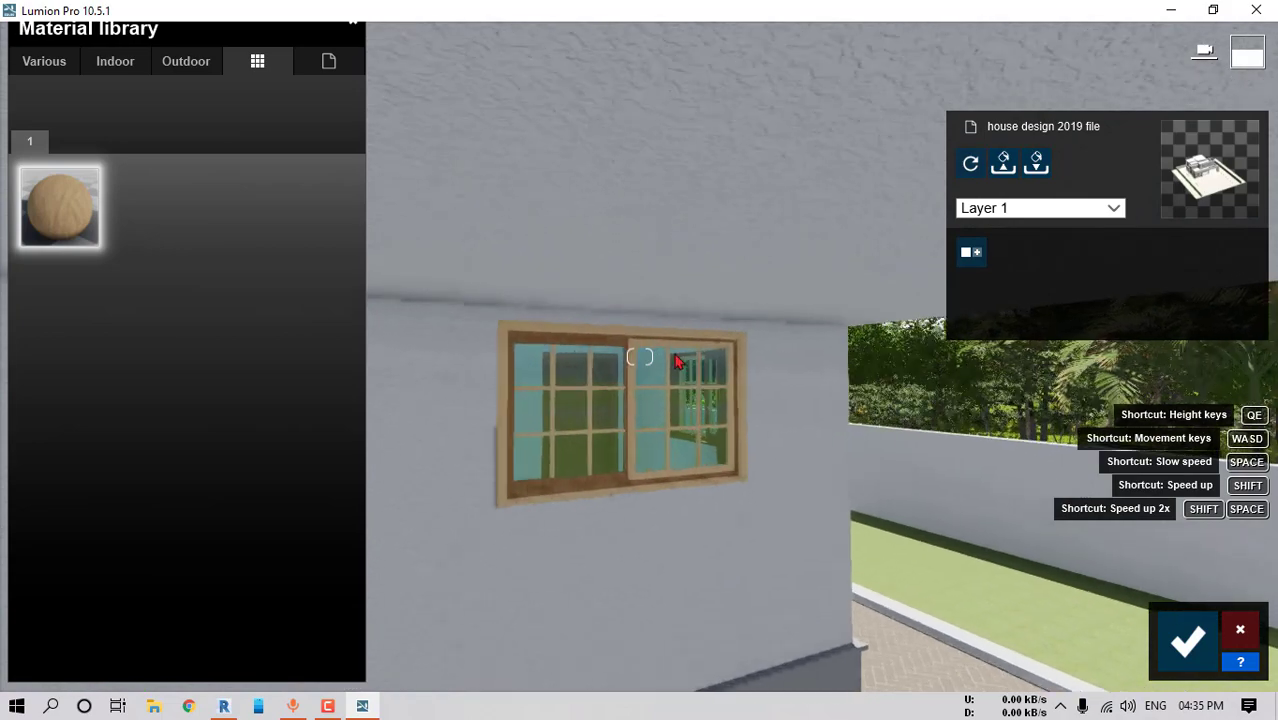
left_click(633, 337)
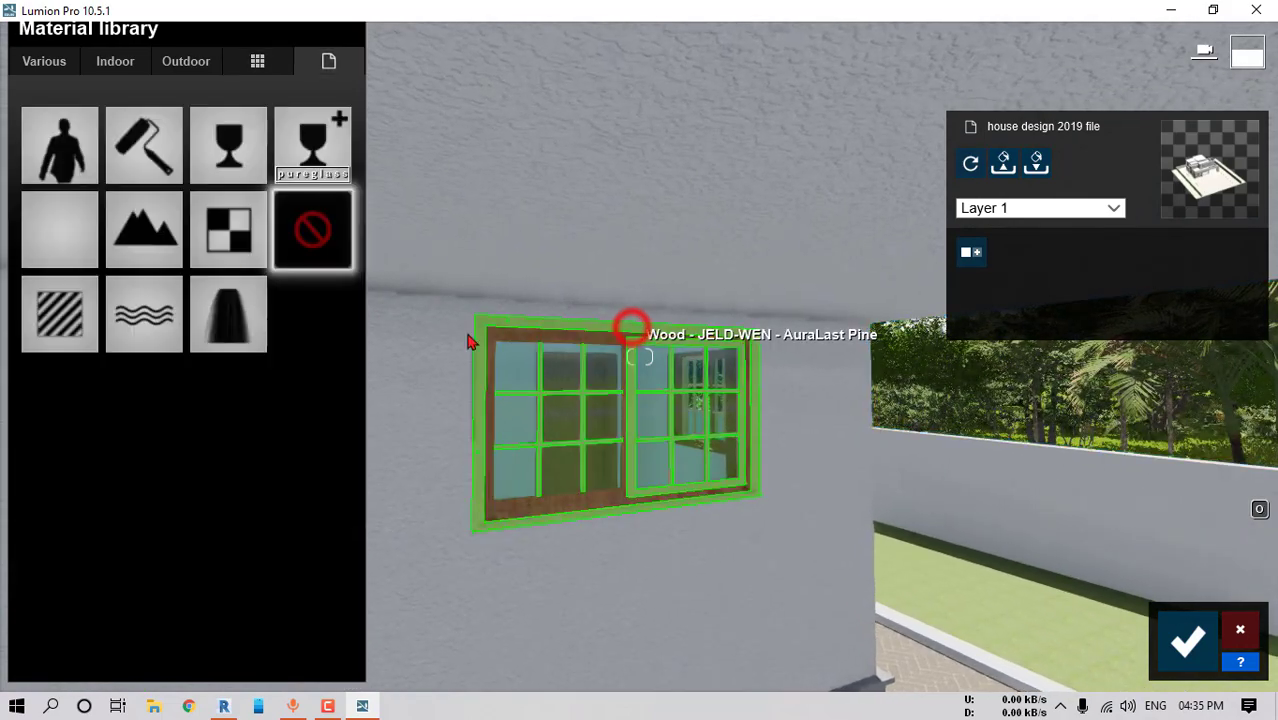
left_click(257, 61)
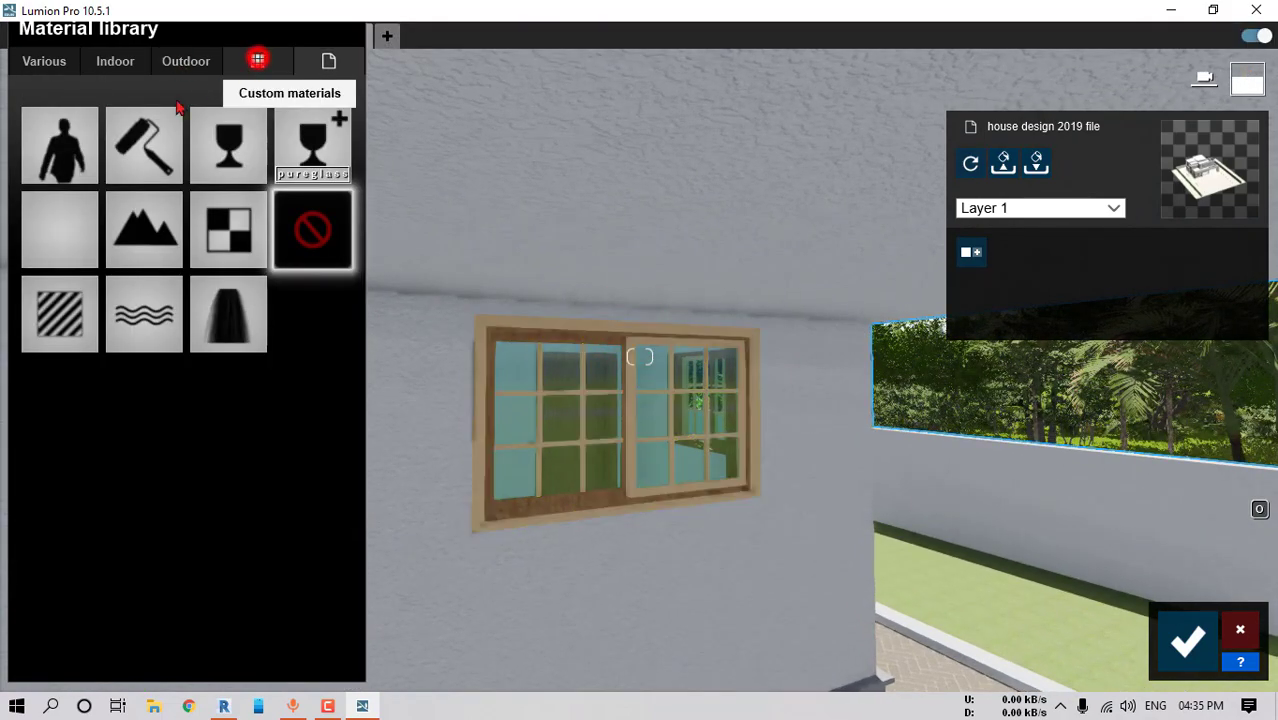
left_click(62, 192)
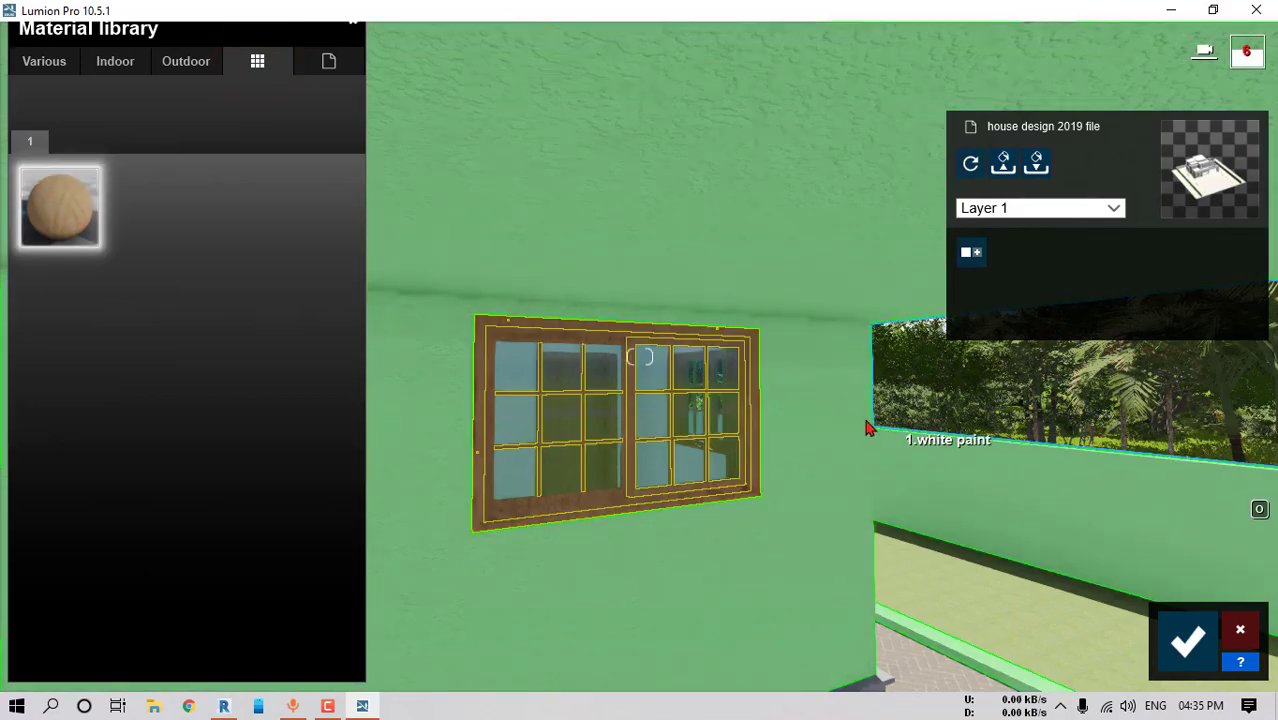
Return to a front view of the house and save the window frame material changes
right_click_drag(870, 431, 625, 452)
key("s")
key("a")
key("s")
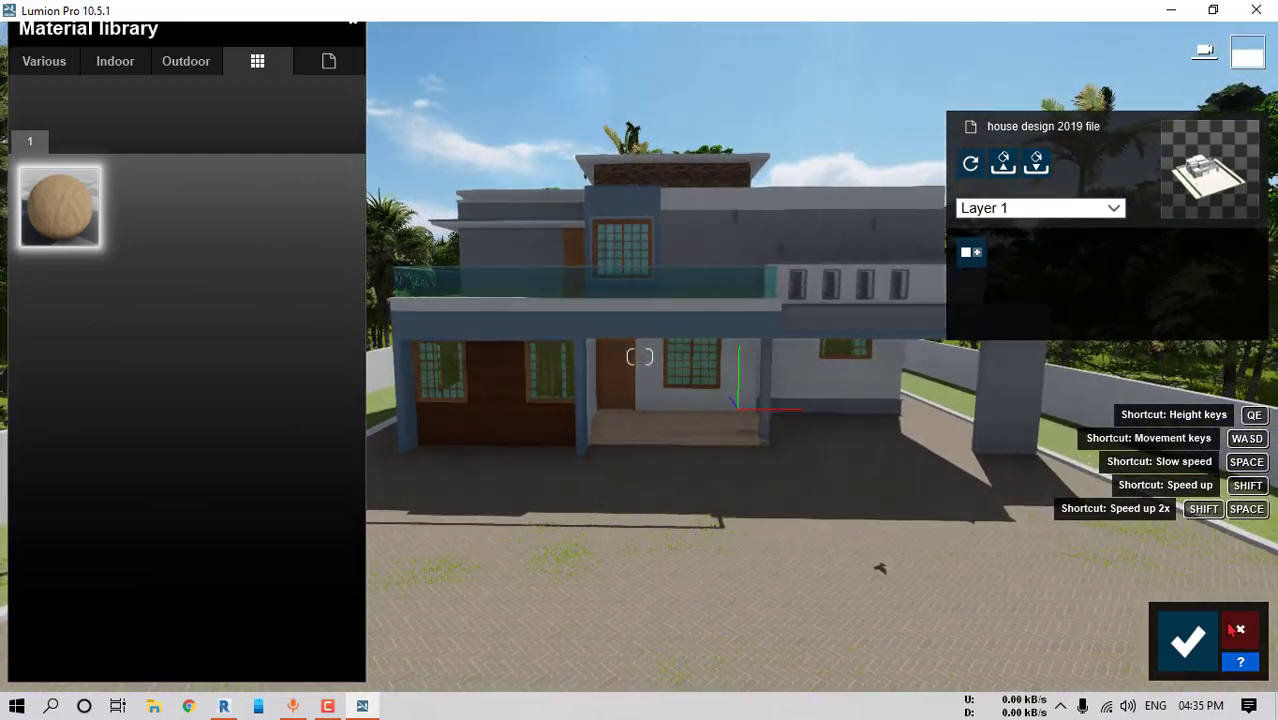
key("w")
right_click_drag(1020, 553, 1125, 610)
left_click(1167, 628)
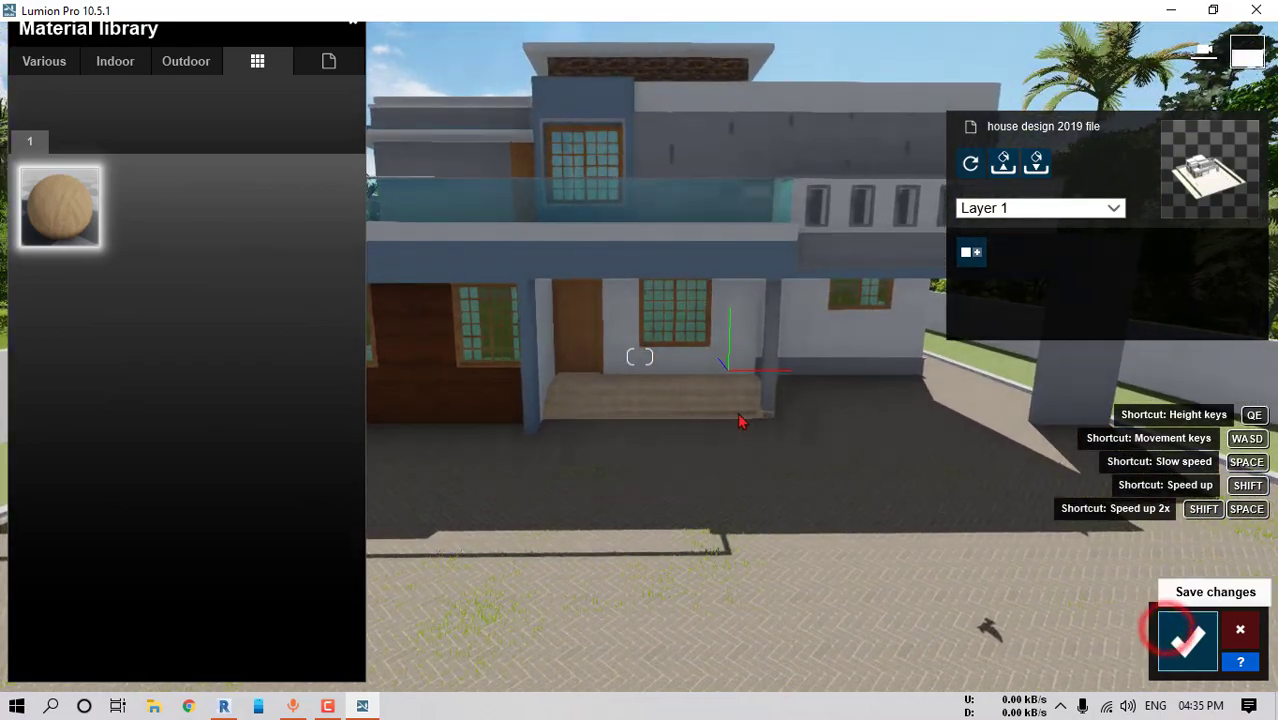
Open the floor tile material of the entrance steps for editing
key("w")
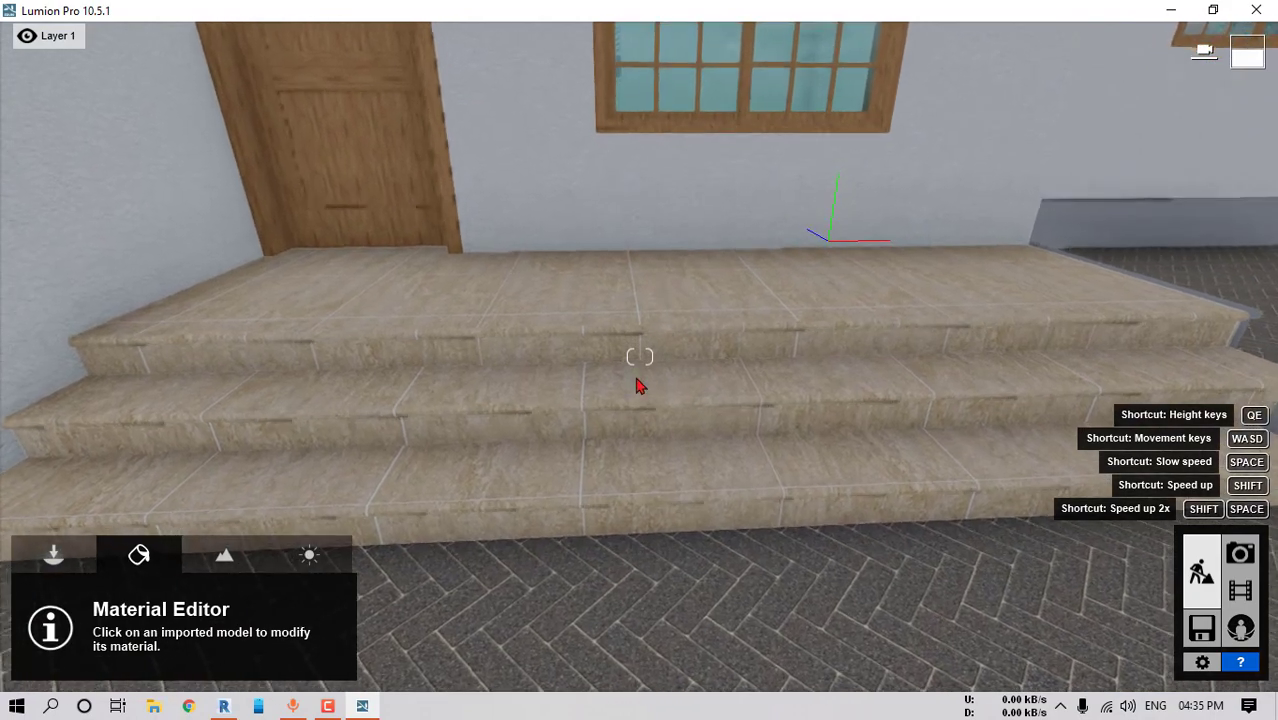
left_click(636, 380)
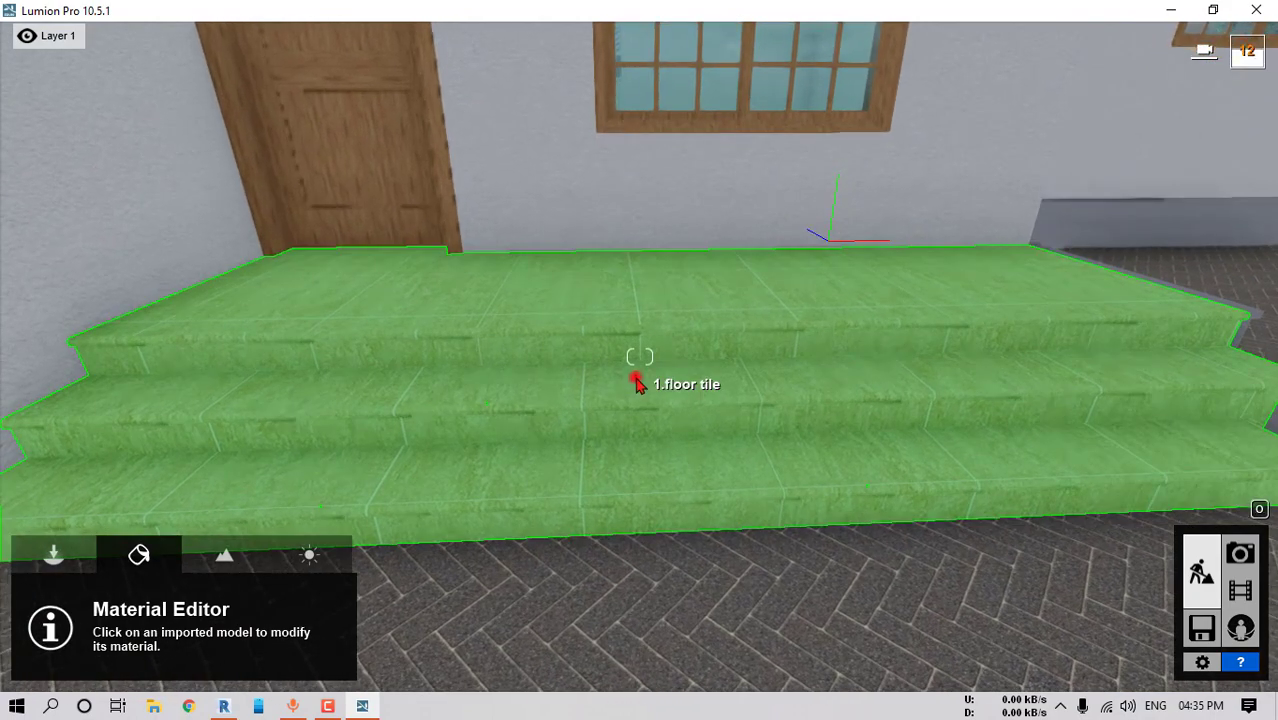
left_click(313, 268)
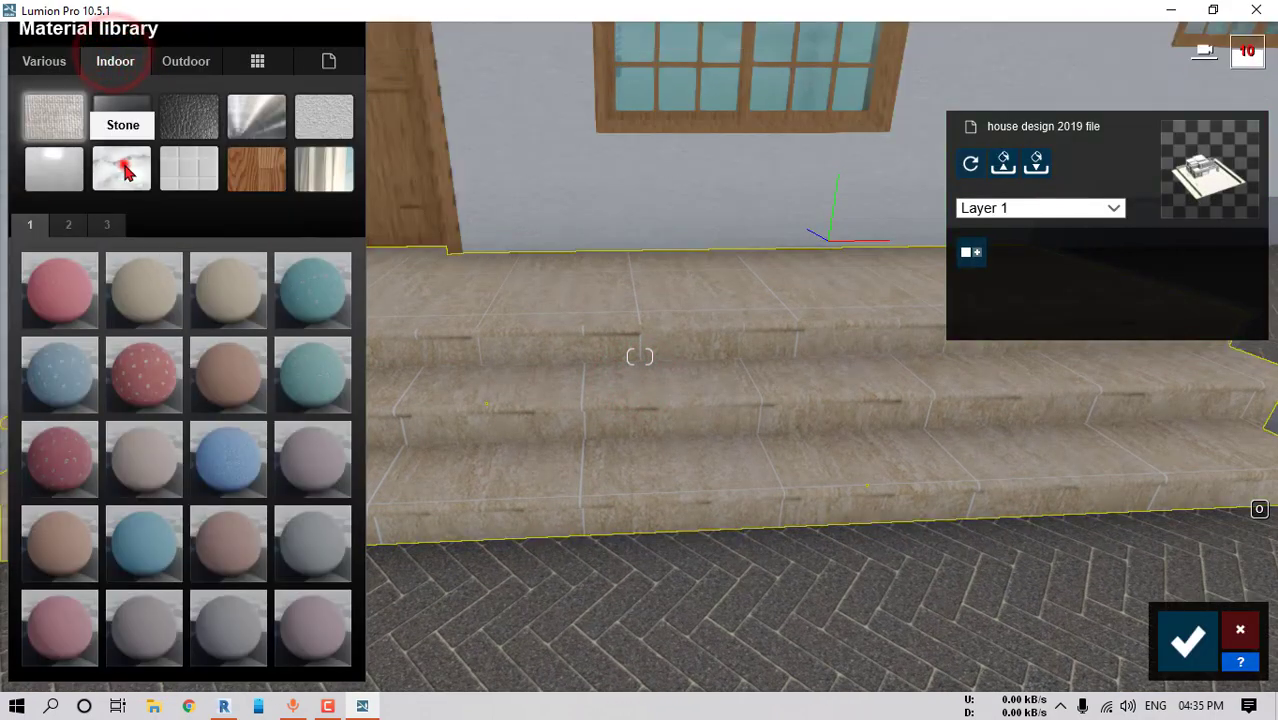
Try Tiles 044 1024 and other indoor tile materials on the entrance steps
left_click(116, 164)
left_click(182, 177)
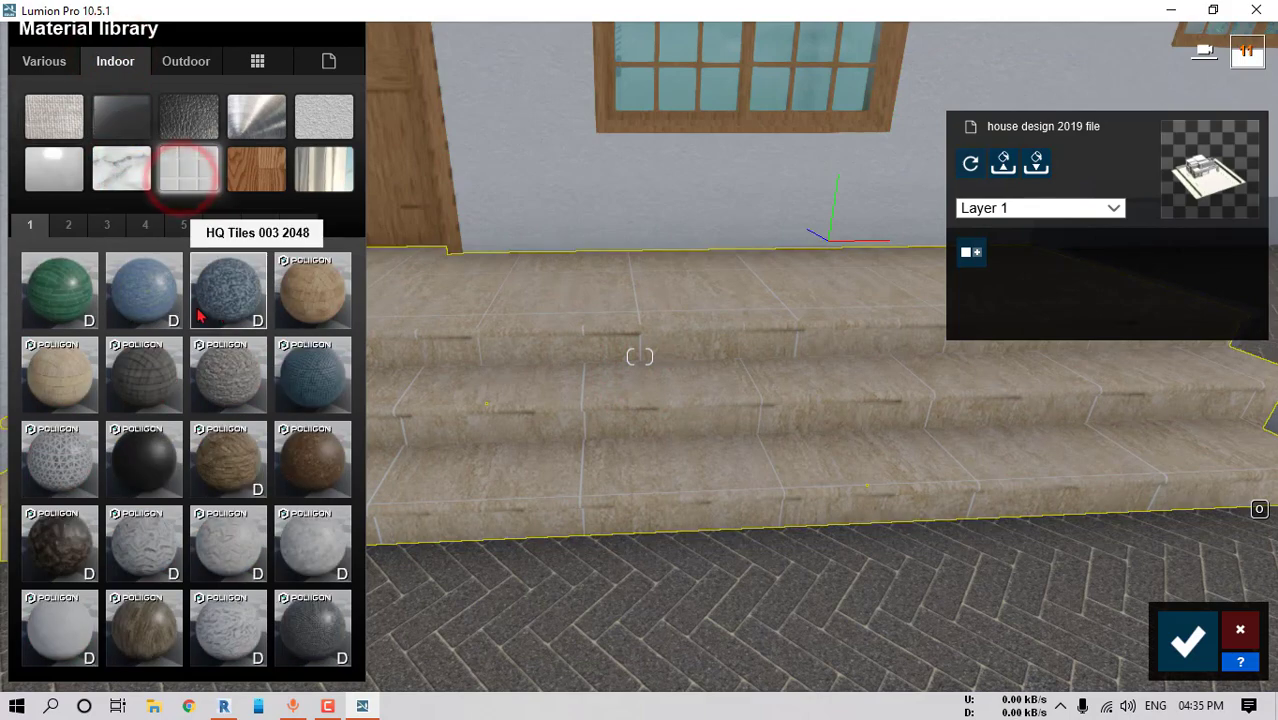
left_click(65, 228)
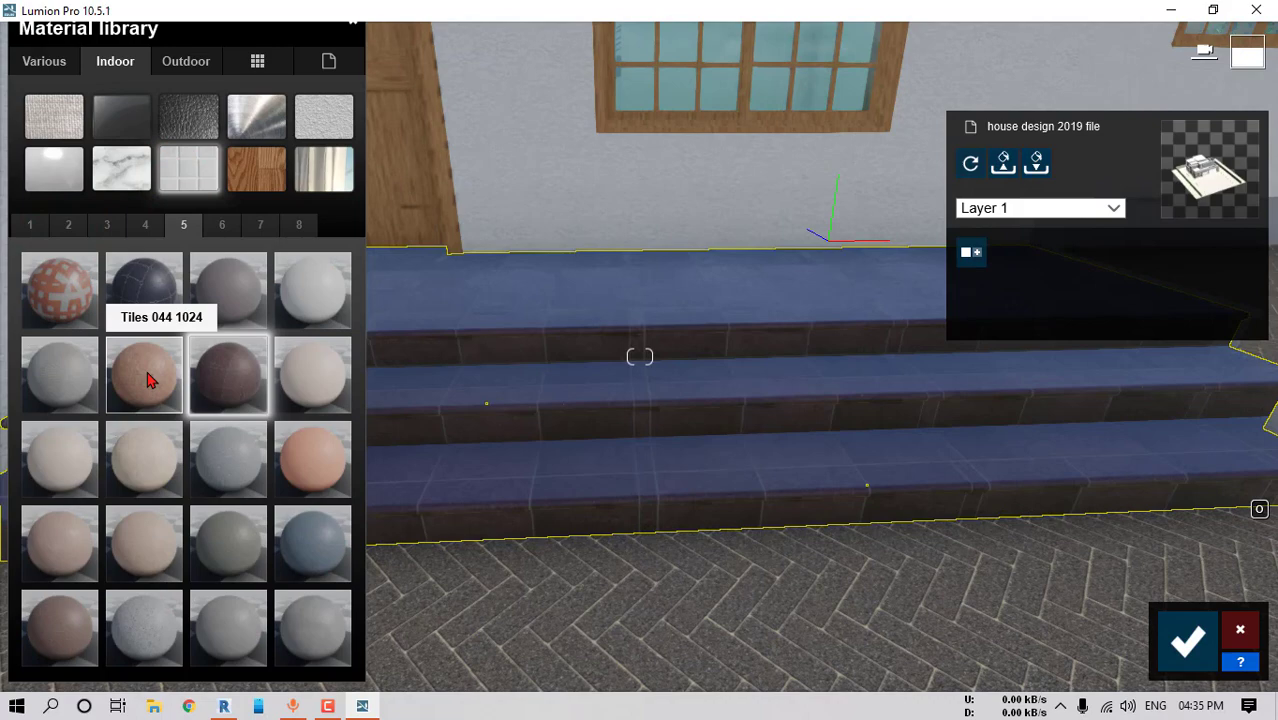
left_click(145, 376)
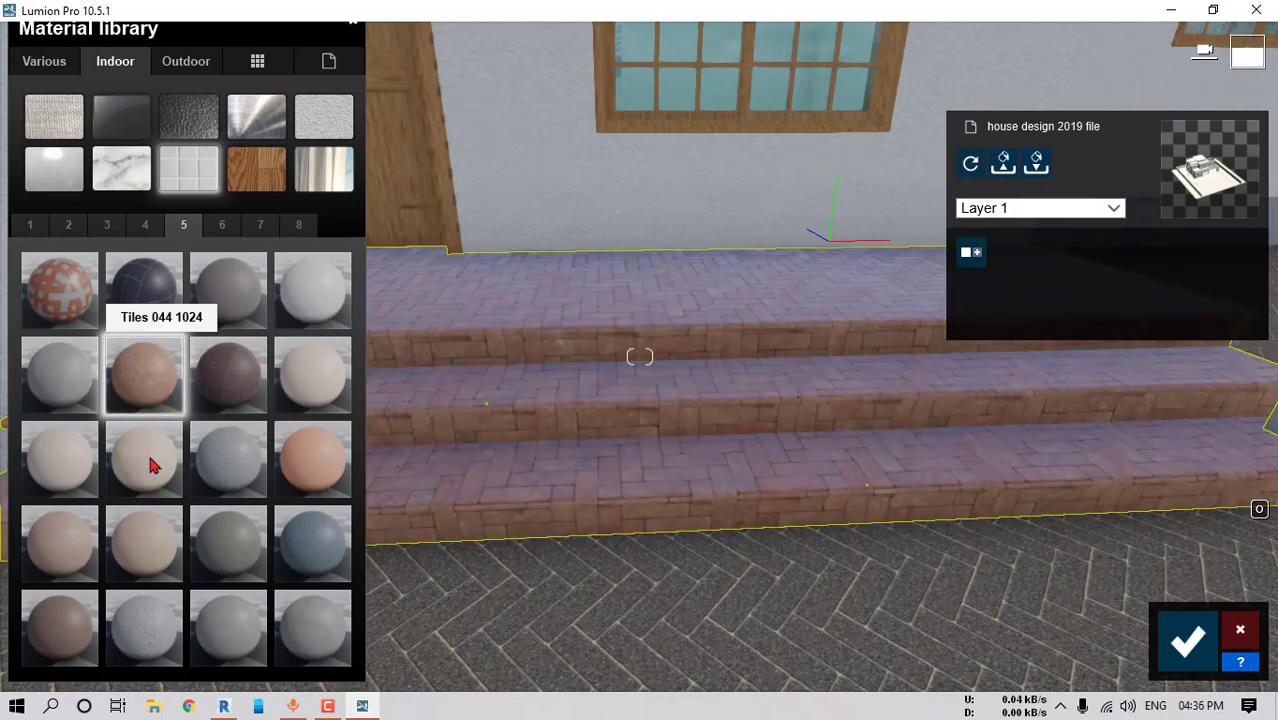
left_click(315, 459)
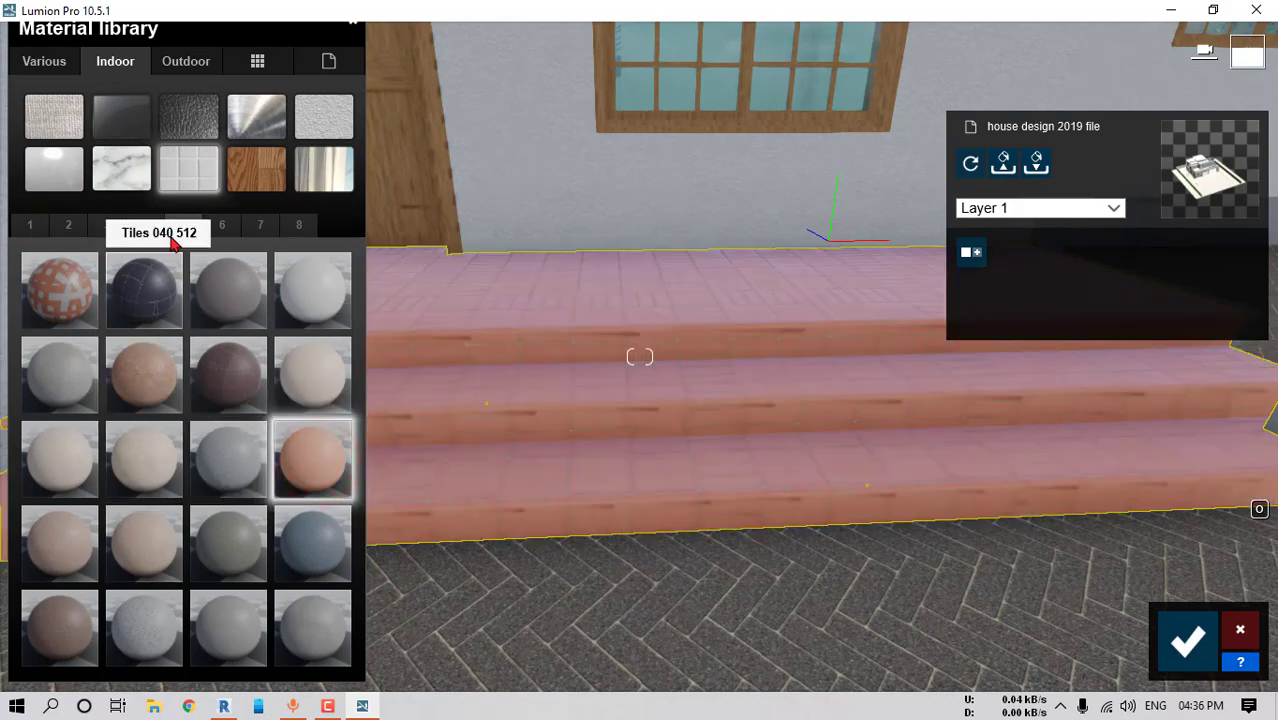
Browse the remaining indoor tile and stone materials and try Polii Marble 053 3K on the entrance steps
left_click(222, 226)
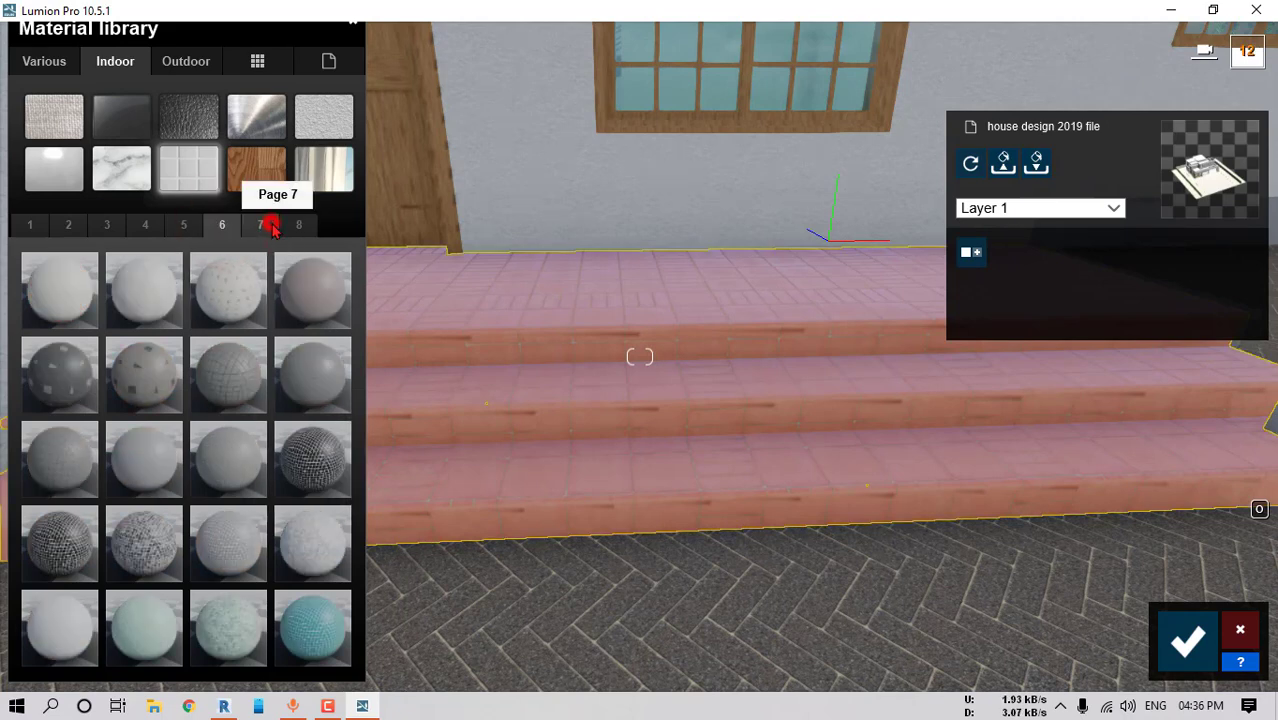
left_click(262, 226)
left_click(308, 227)
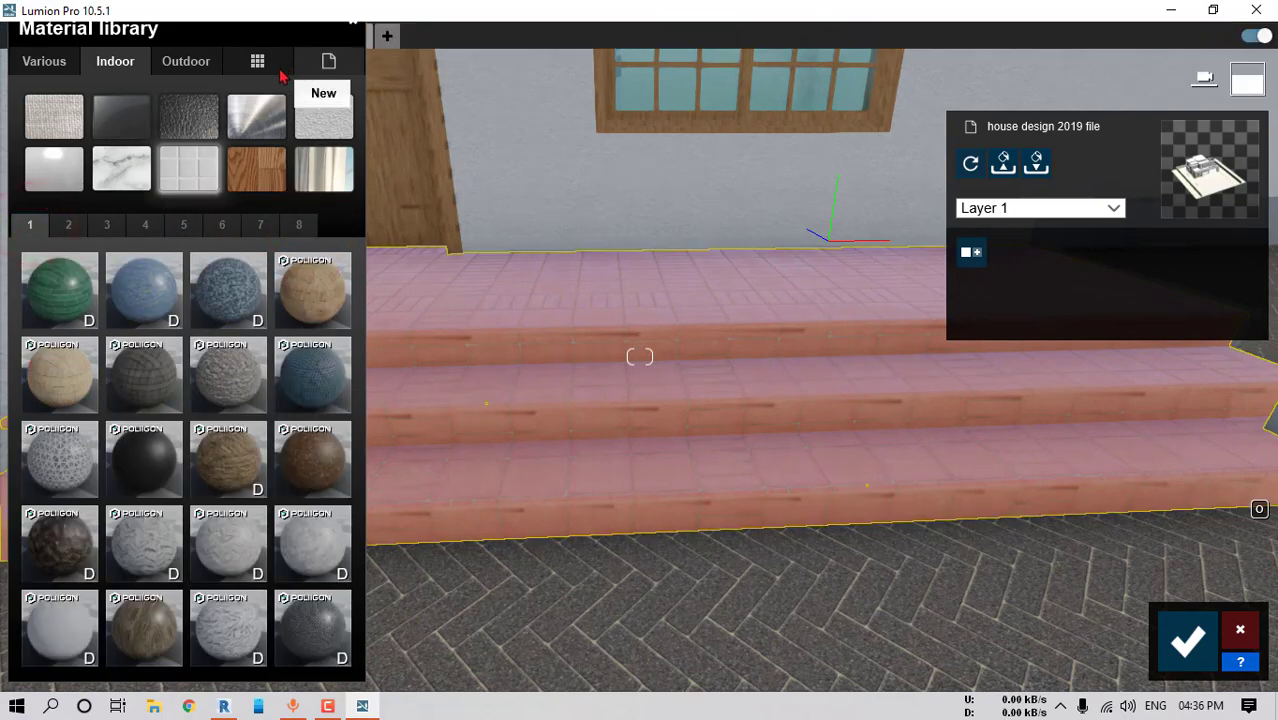
left_click(119, 168)
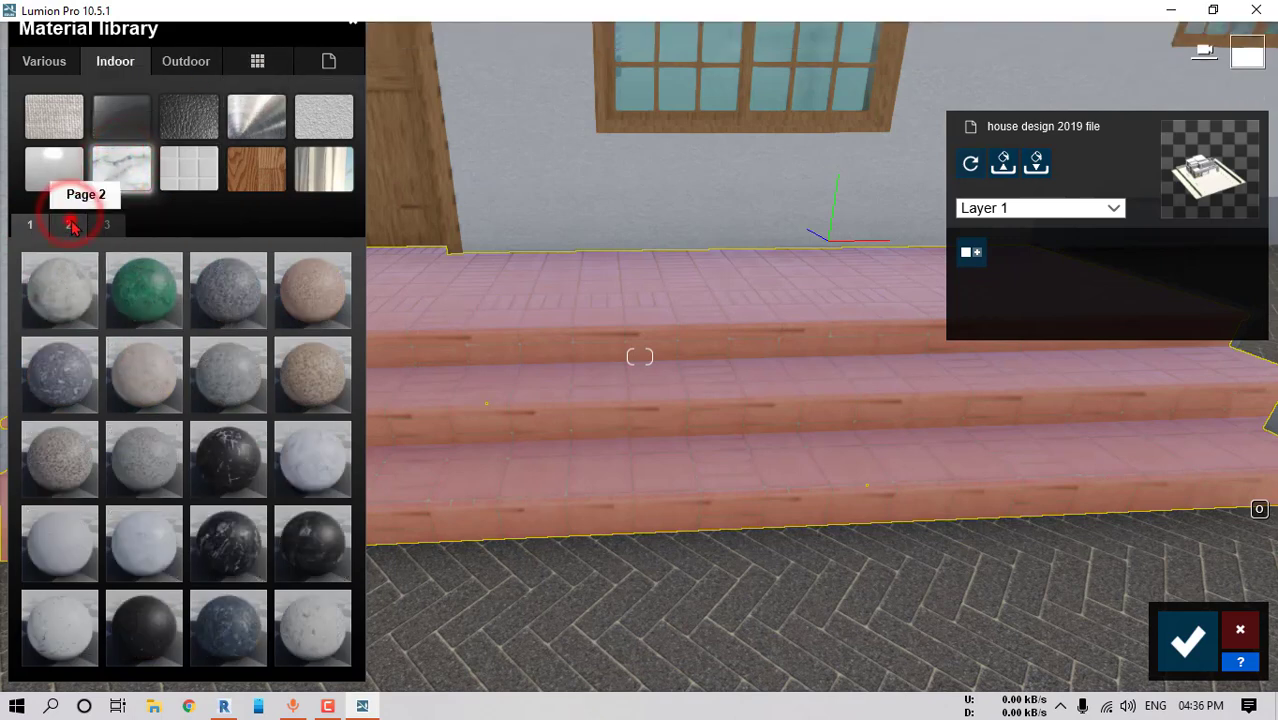
left_click(116, 224)
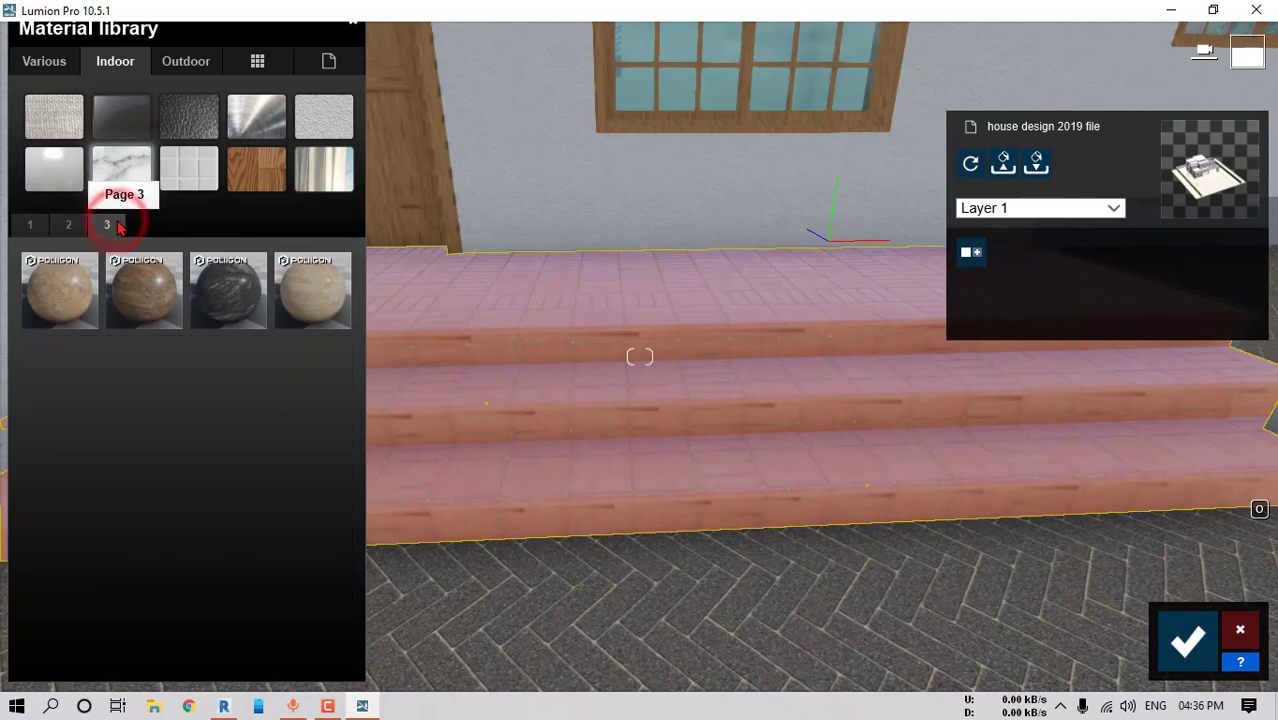
left_click(318, 310)
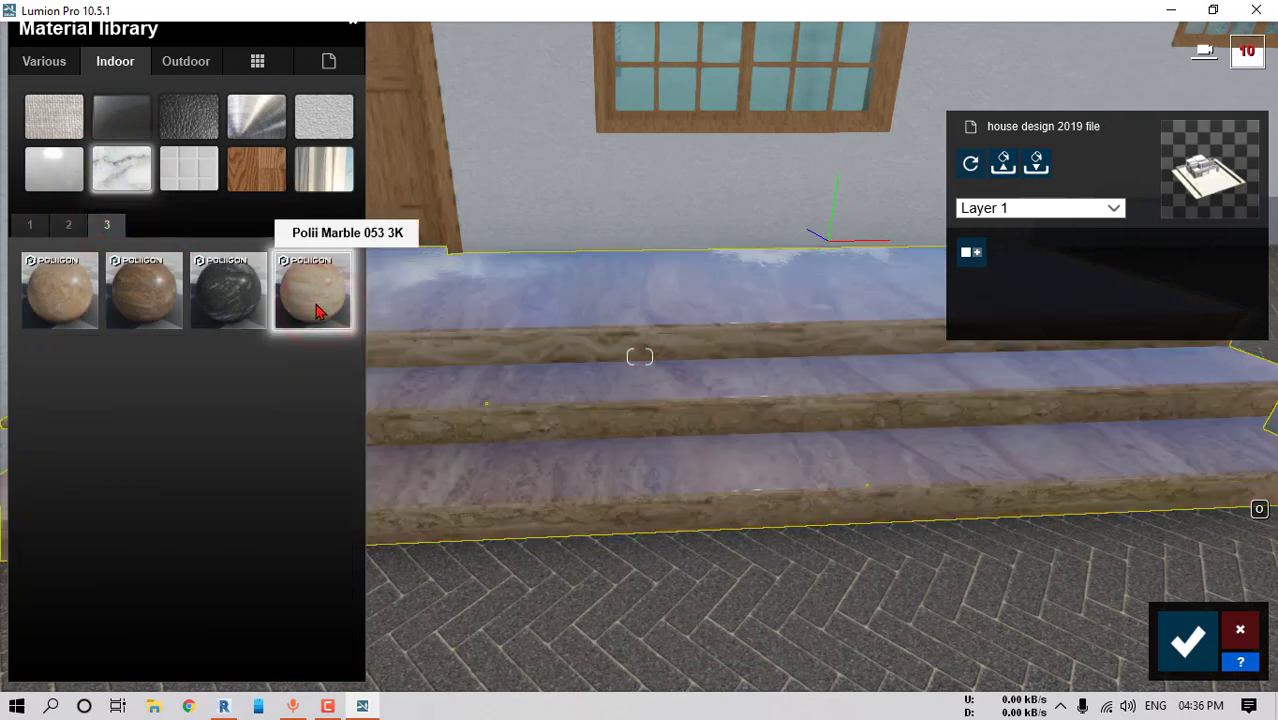
Assign the Standard material to the entrance steps and load Tiles013_4K_Color.jpg from the Tiles folder as its color map
left_click(333, 62)
left_click(62, 303)
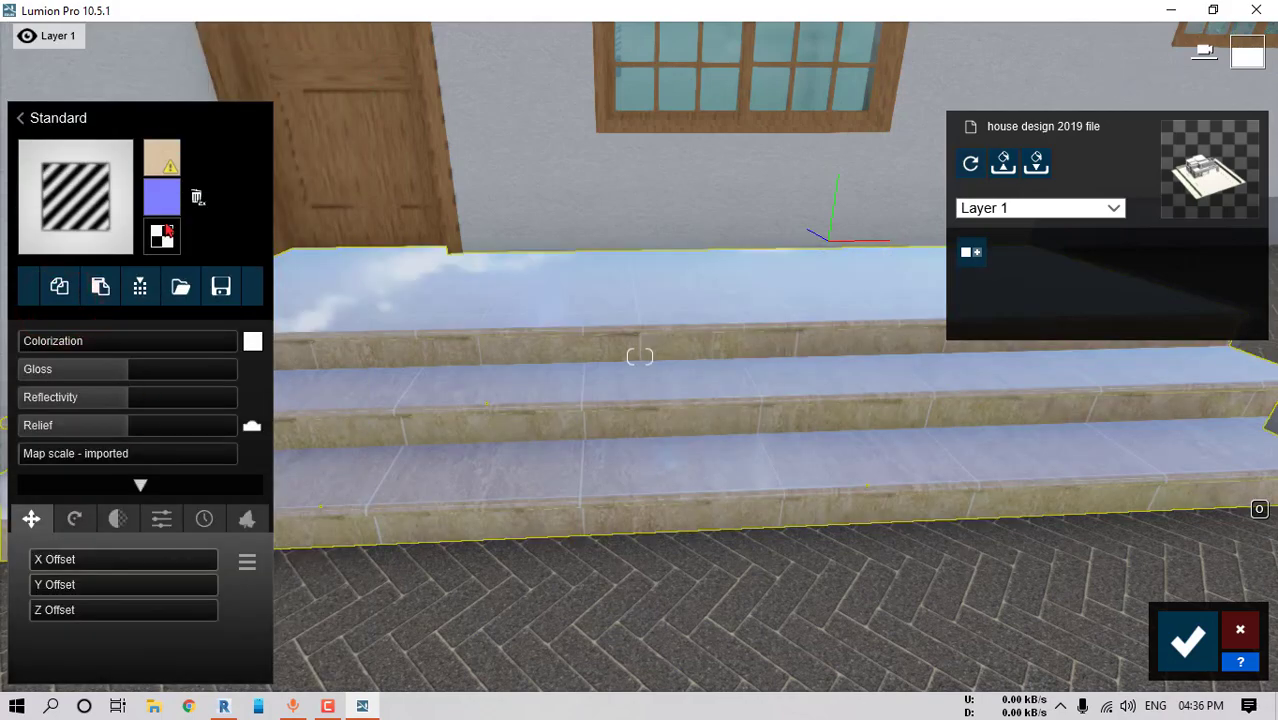
left_click(156, 160)
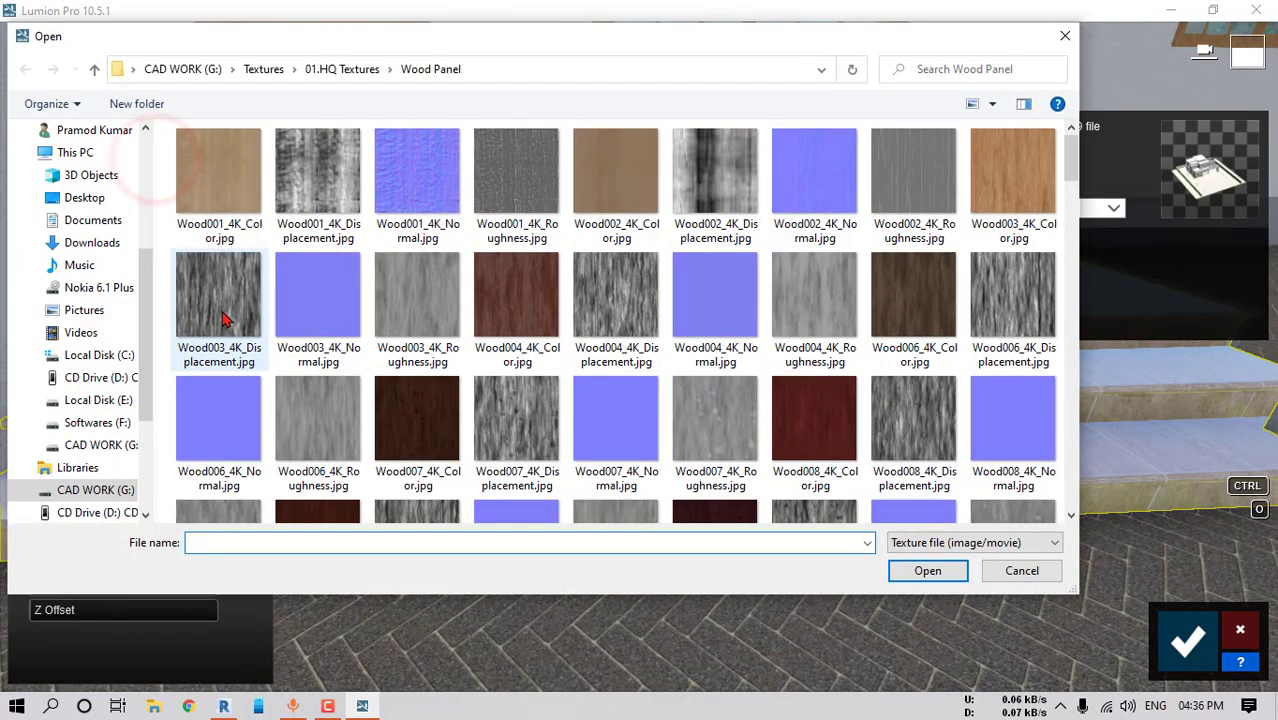
left_click(340, 68)
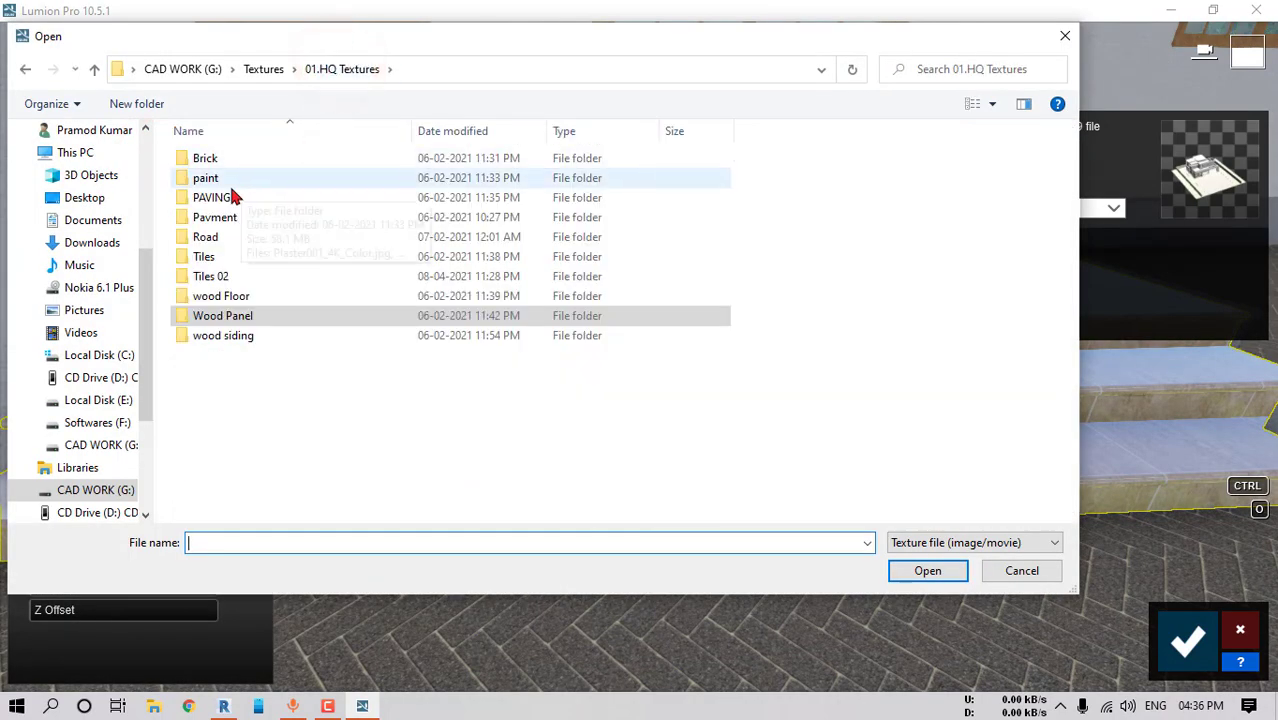
double_click(222, 254)
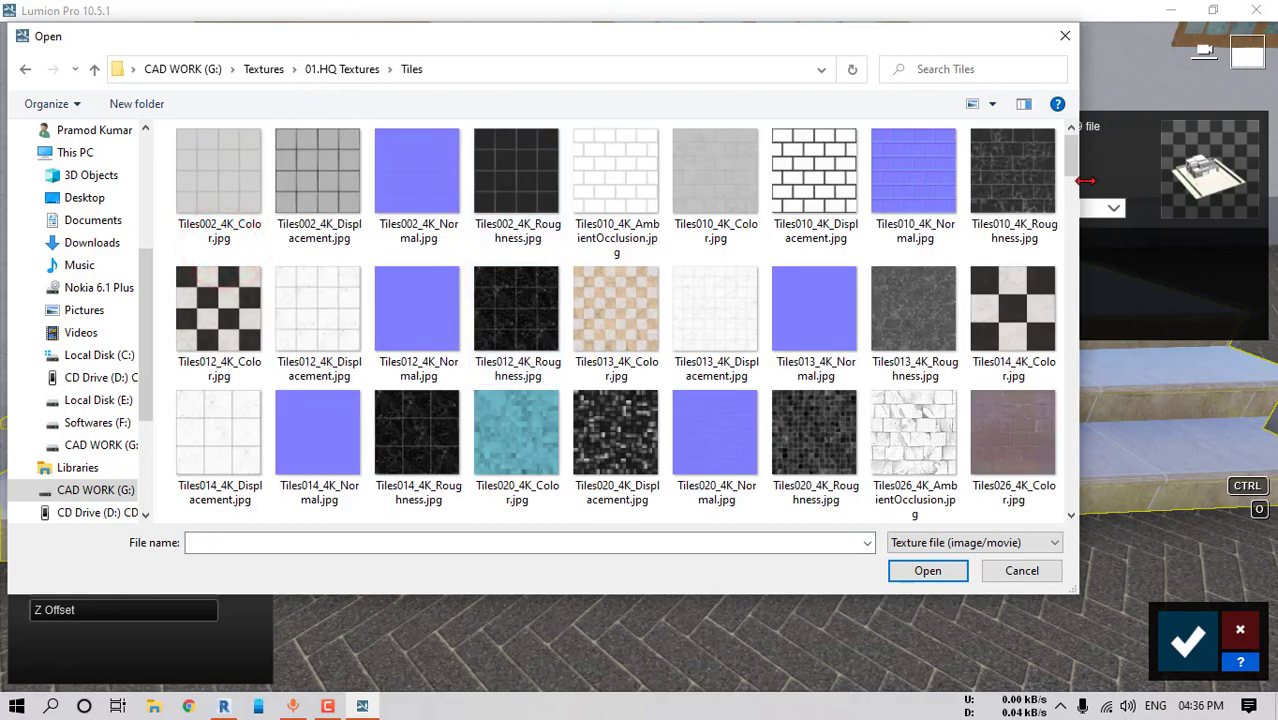
left_click_drag(1075, 170, 1077, 172)
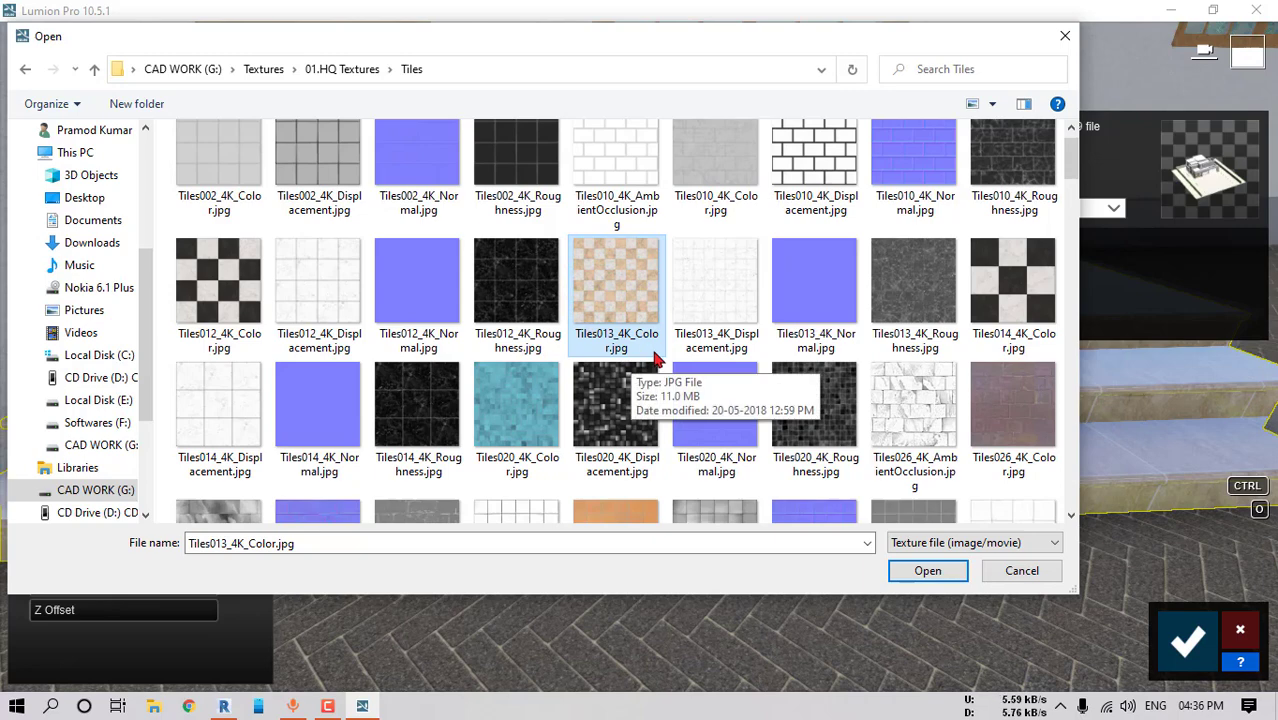
left_click(903, 568)
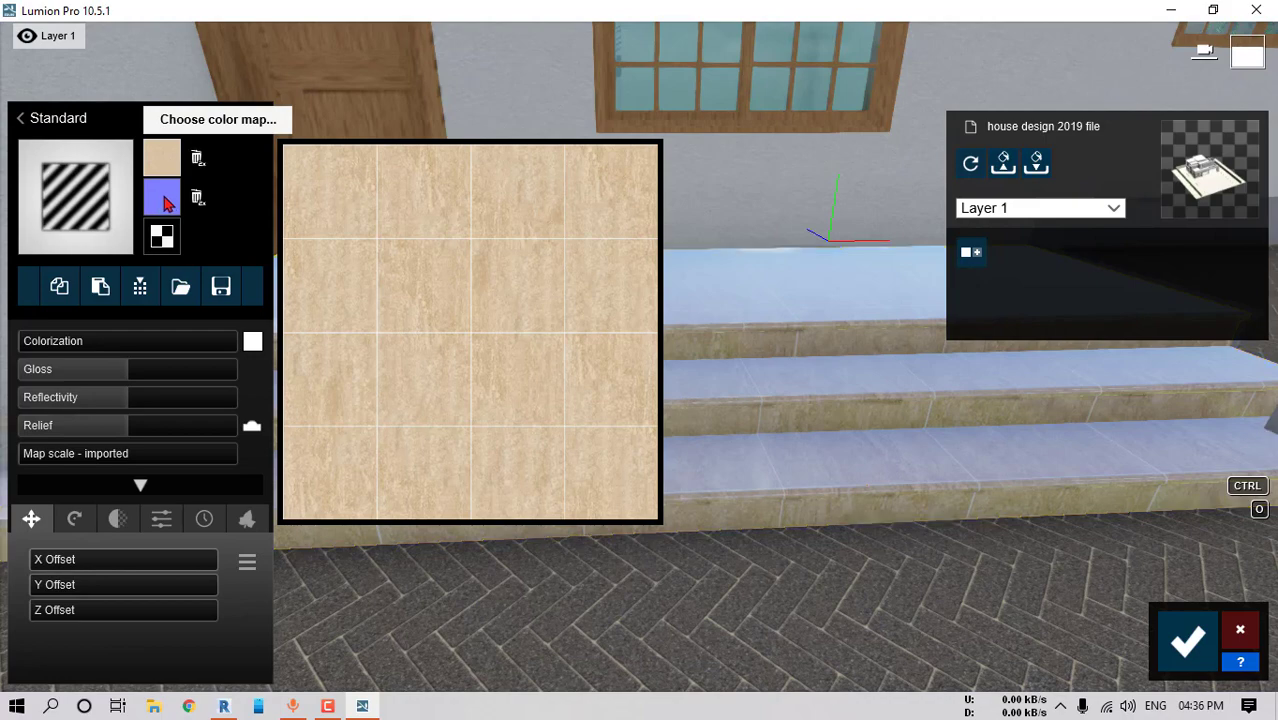
Load Tiles013_4K_Normal.jpg from the Tiles folder as the entrance steps' normal map
left_click(182, 192)
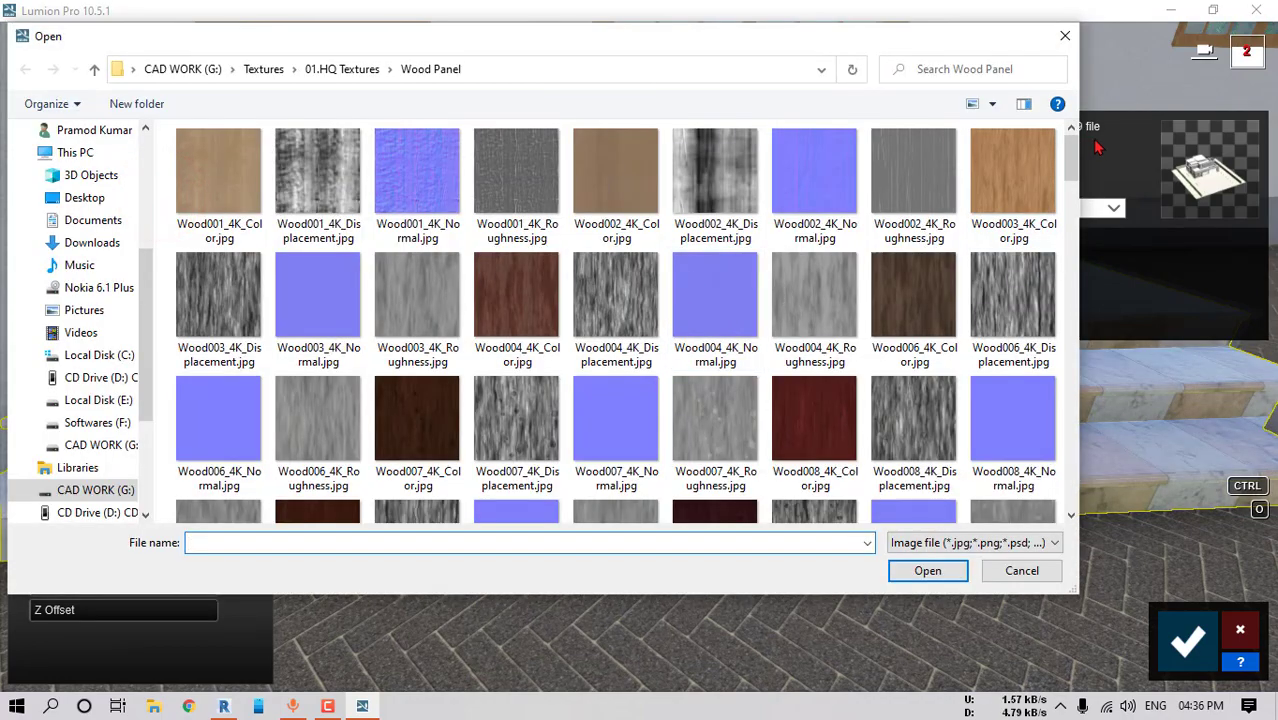
left_click(345, 64)
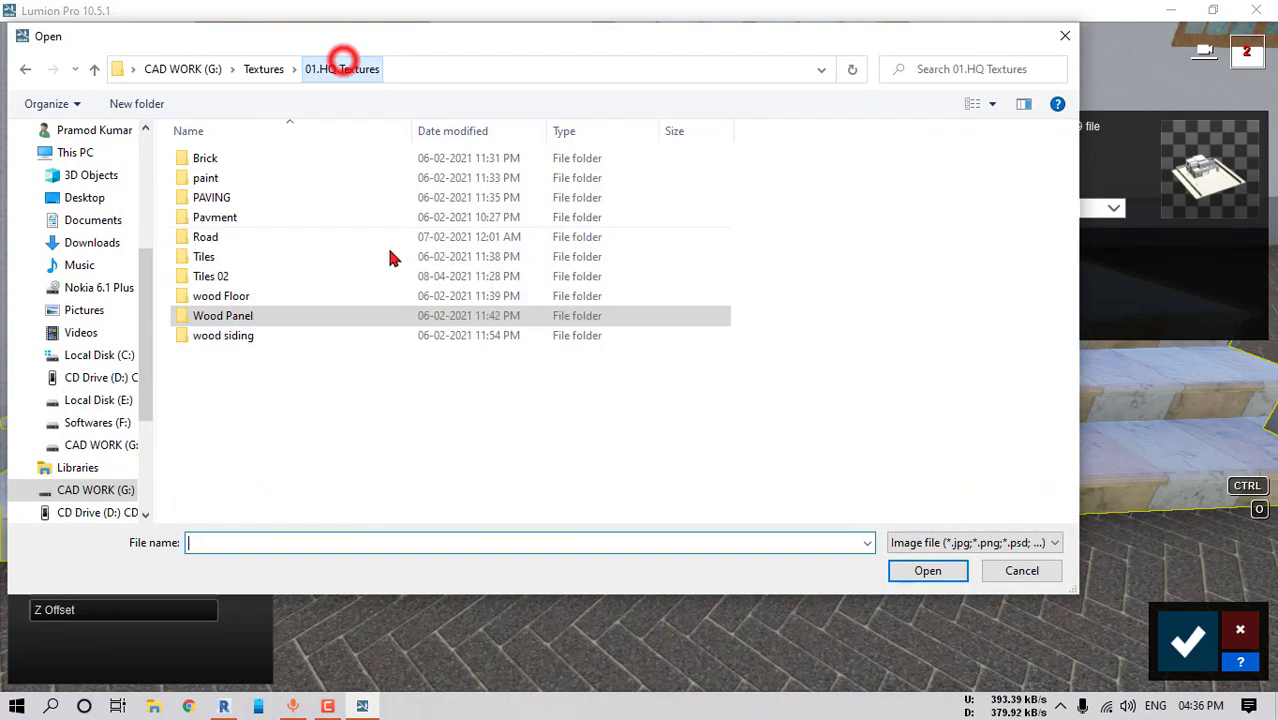
double_click(234, 254)
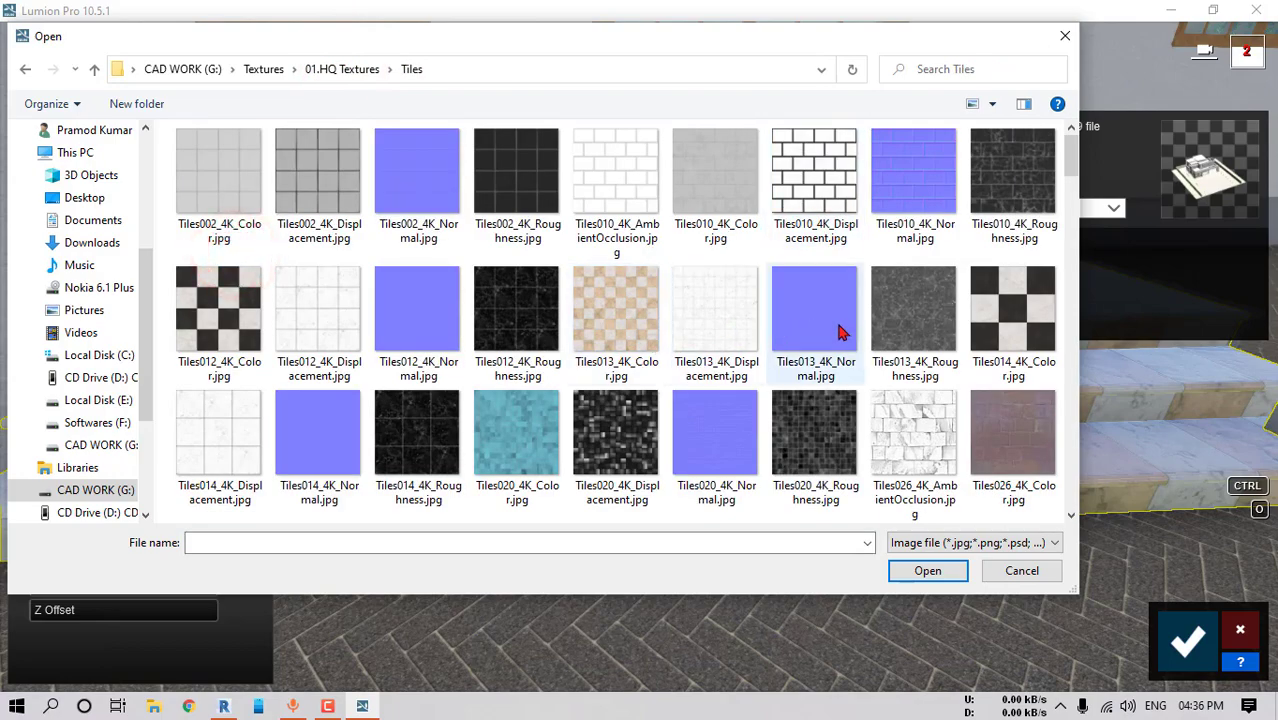
left_click(947, 572)
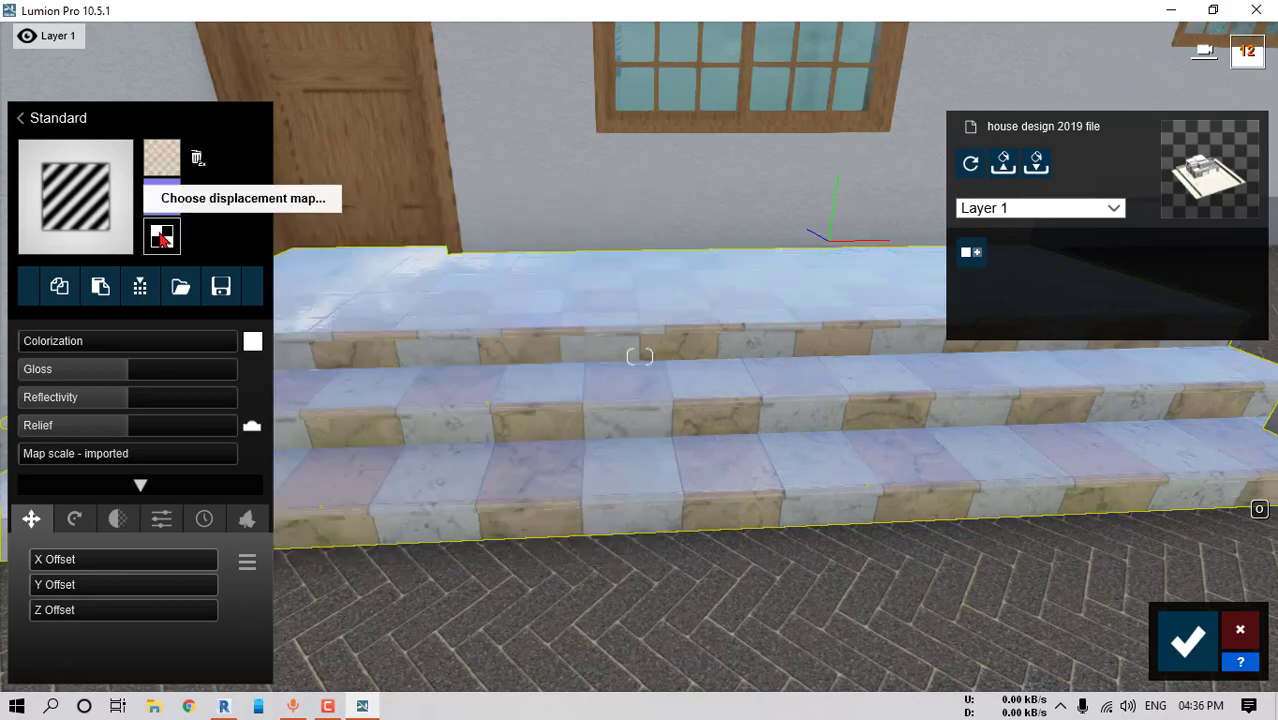
Load Tiles013_4K_Displacement.jpg from the Tiles folder as the entrance steps' displacement map
left_click(160, 232)
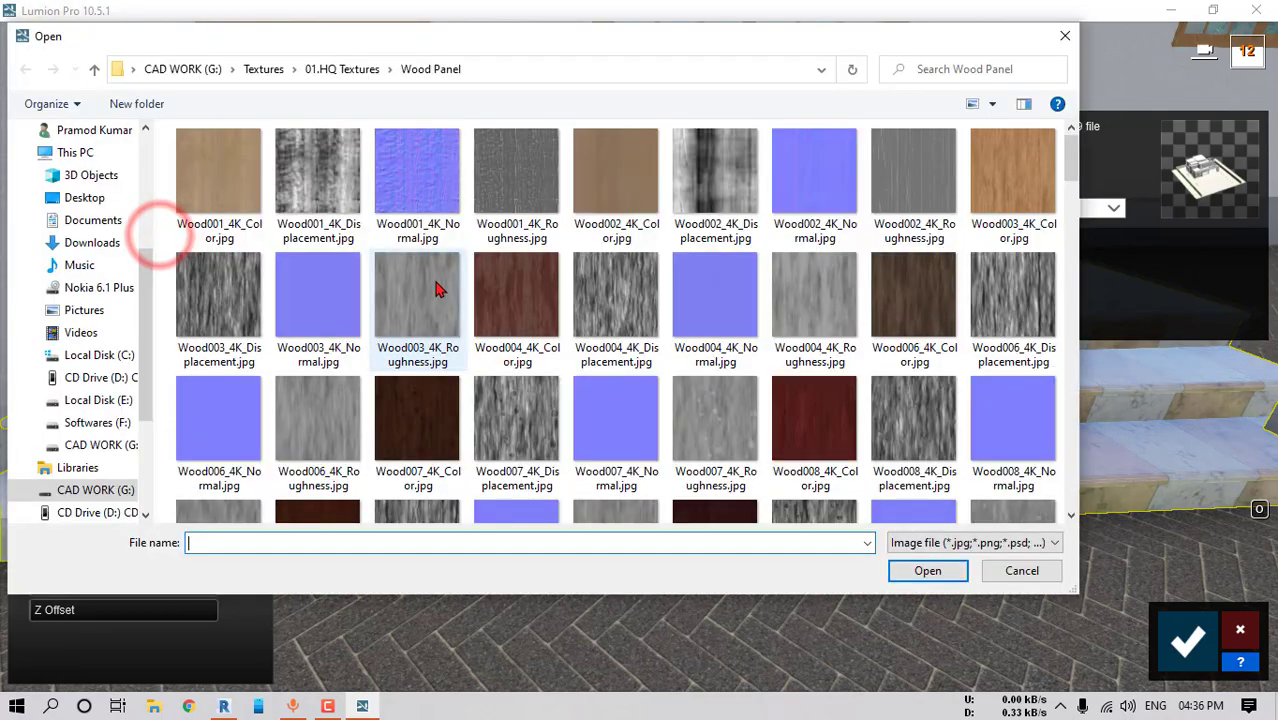
left_click(370, 72)
double_click(205, 252)
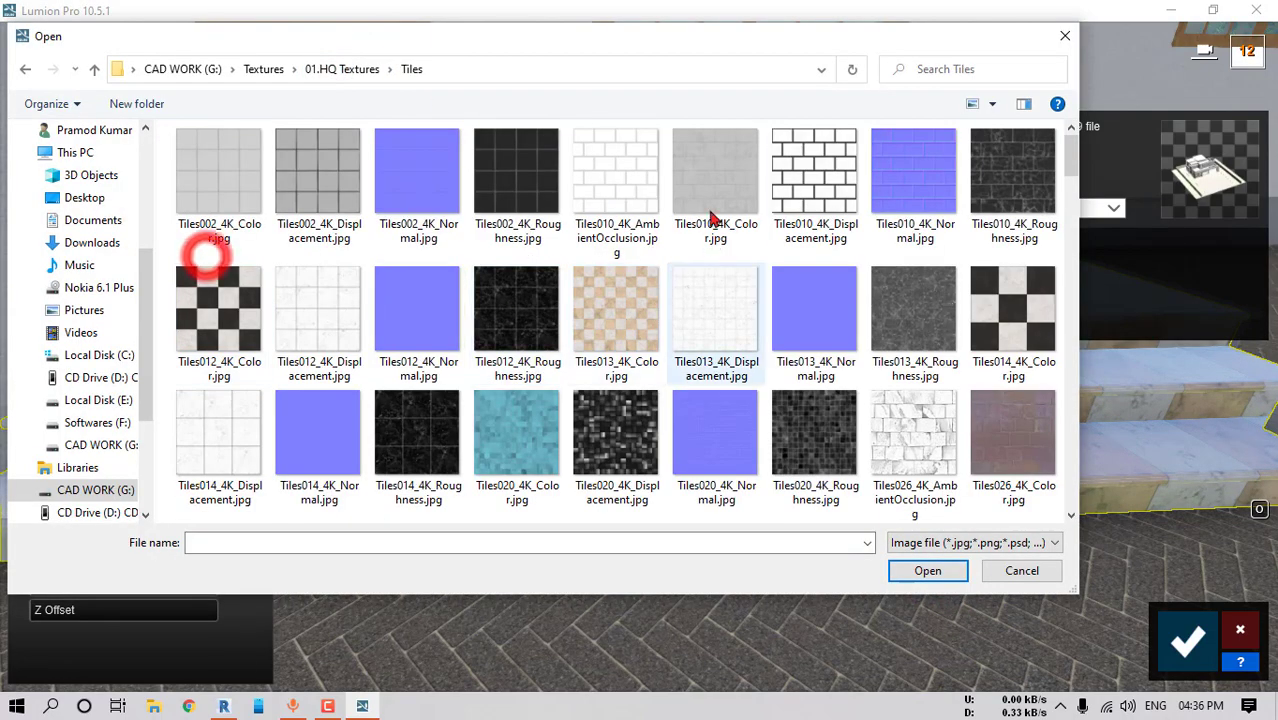
left_click(715, 315)
left_click(924, 313)
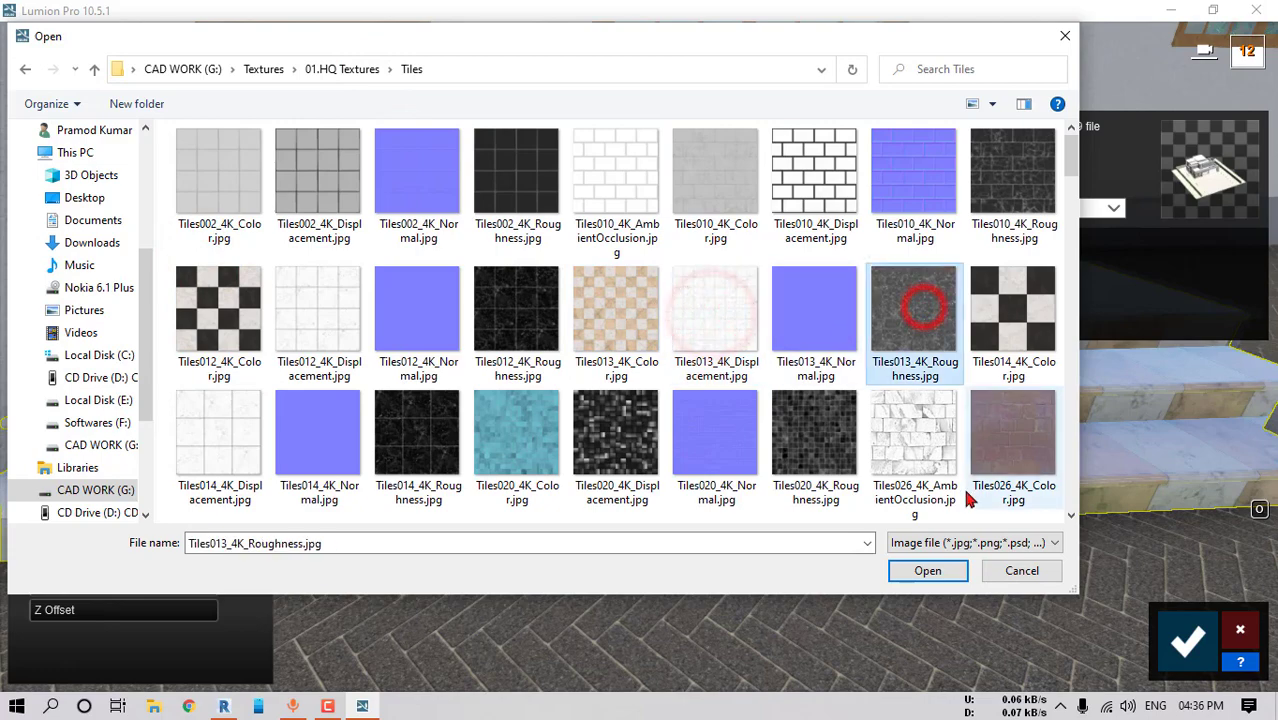
left_click(716, 327)
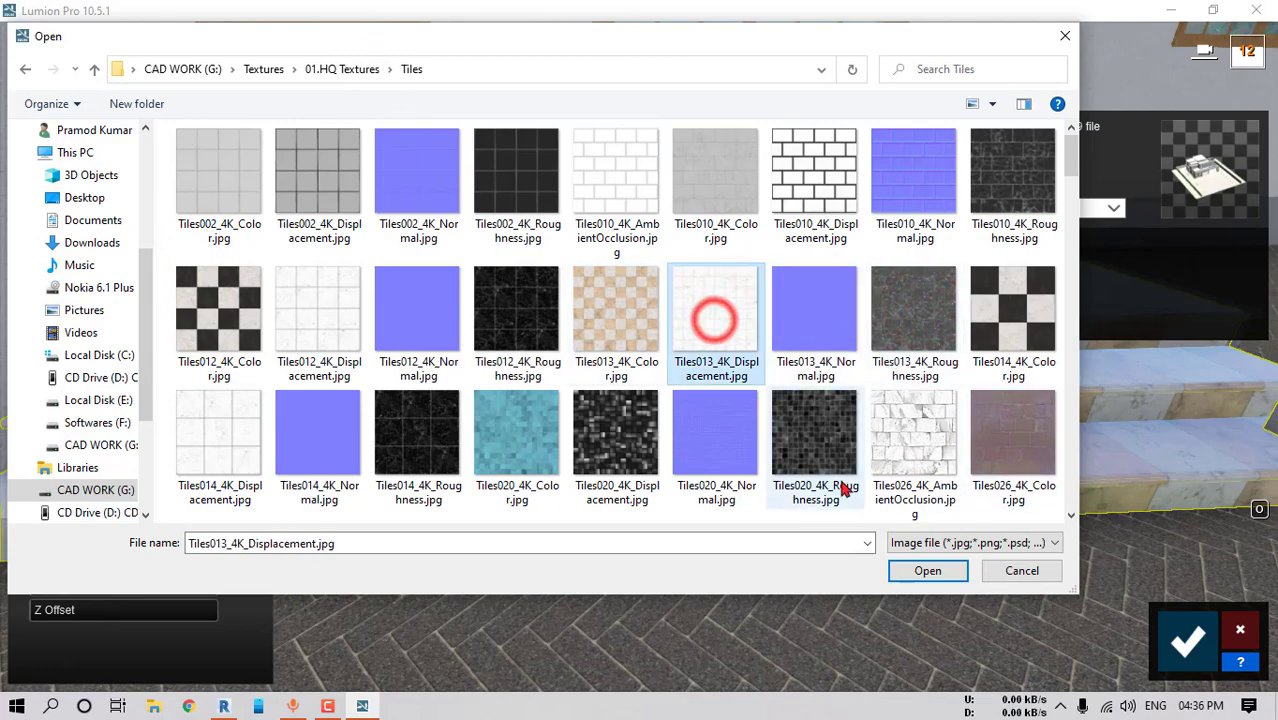
left_click(925, 574)
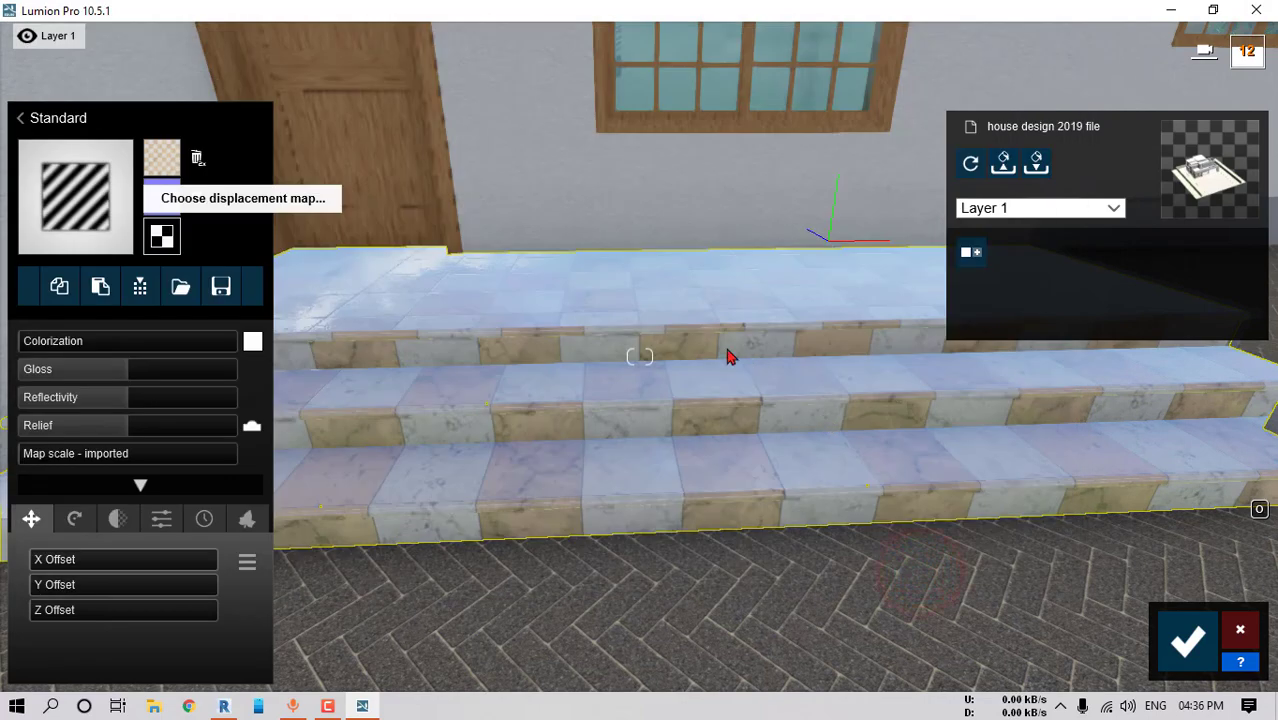
Lower the gloss of the entrance steps' material and set its reflectivity to 0.5
left_click(112, 370)
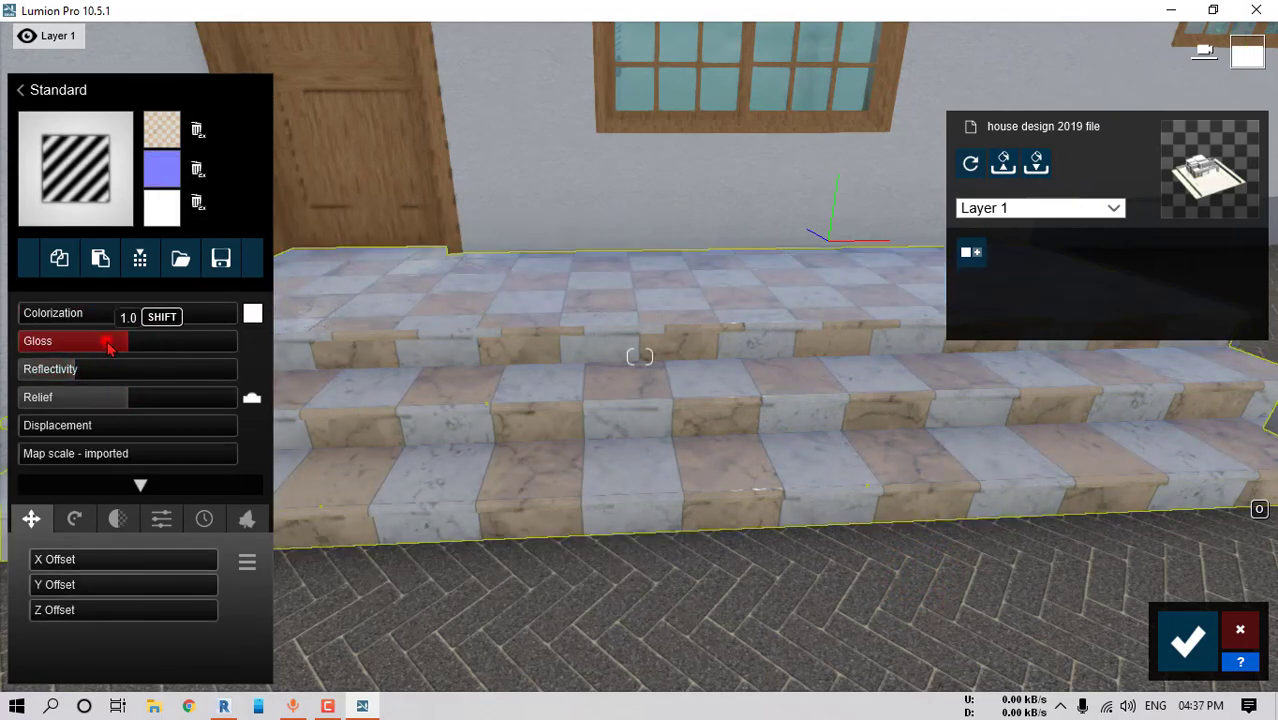
left_click_drag(110, 346, 94, 346)
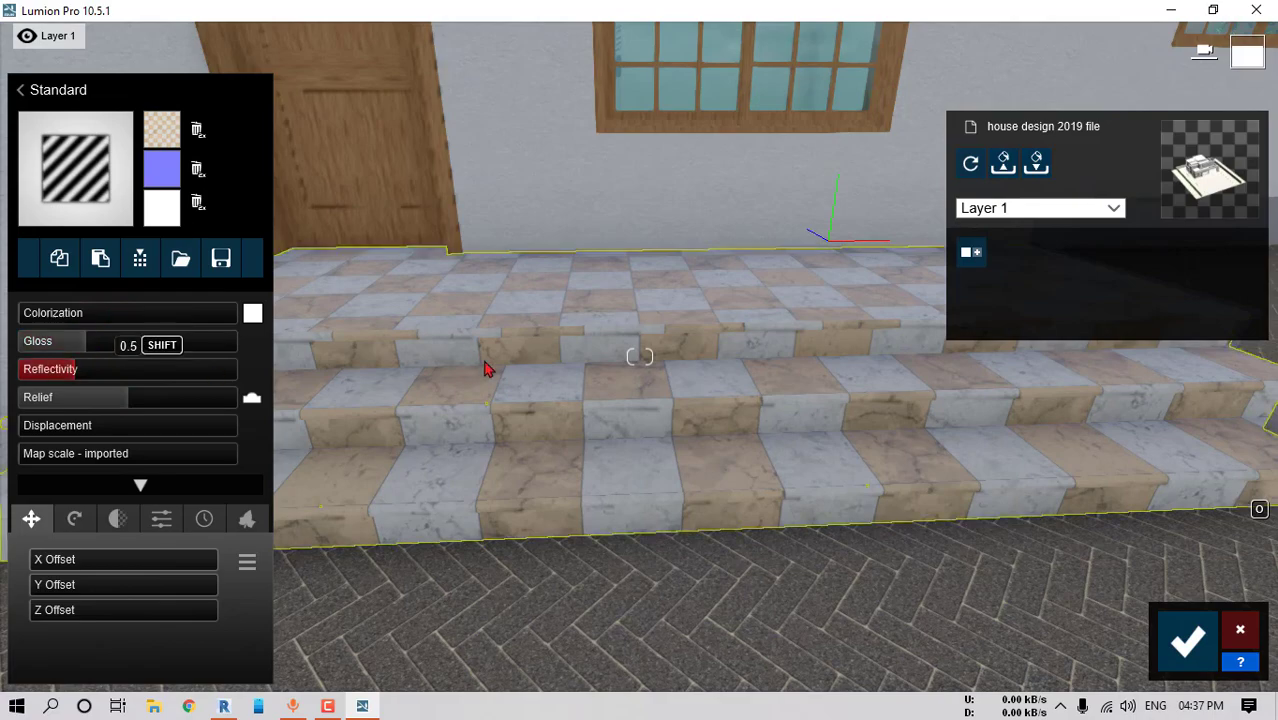
scroll(602, 376, "down", 10)
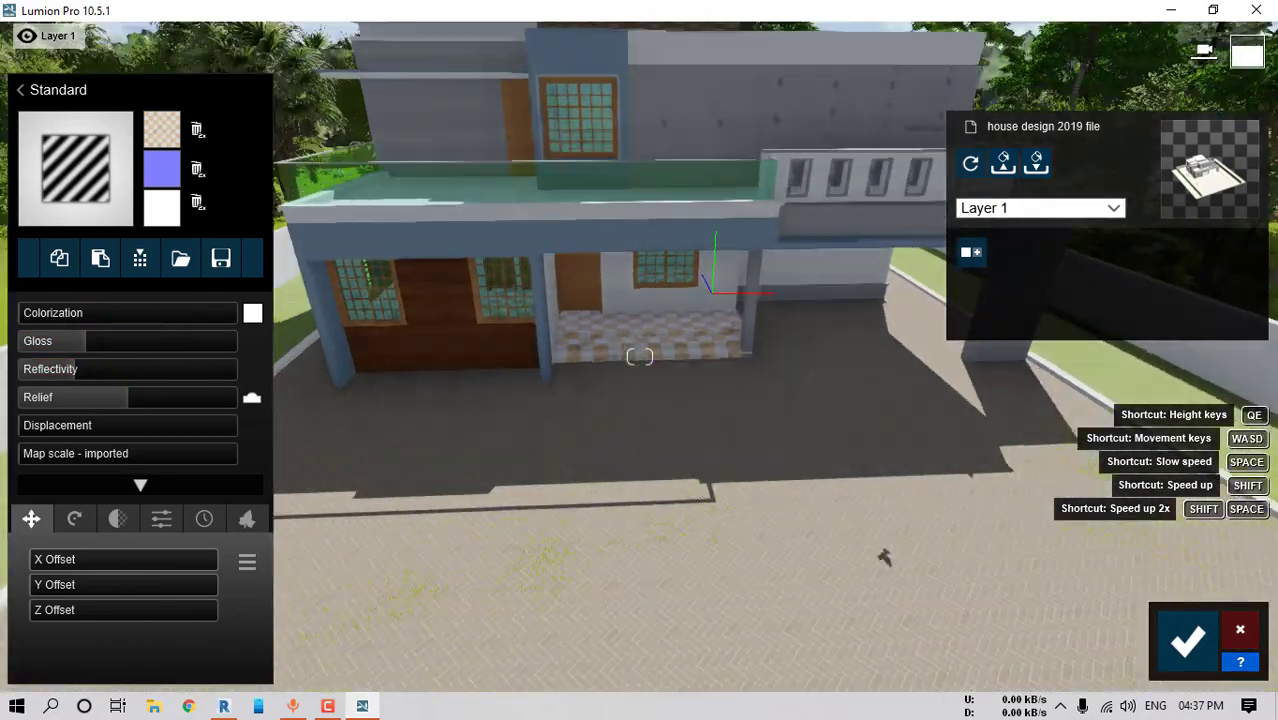
Assign the outdoor stone material Polii CityStreet Sidewalk 002 2k to the paved courtyard in front of the house
right_click_drag(615, 376, 645, 394)
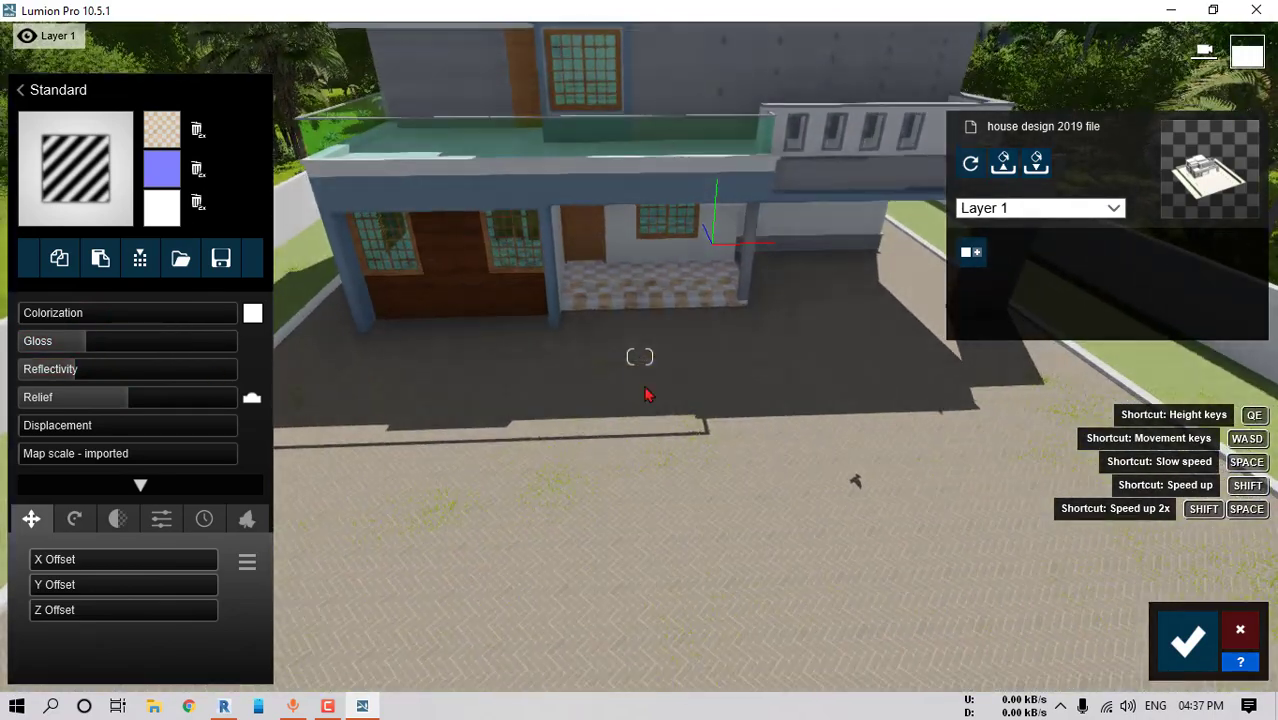
left_click(664, 490)
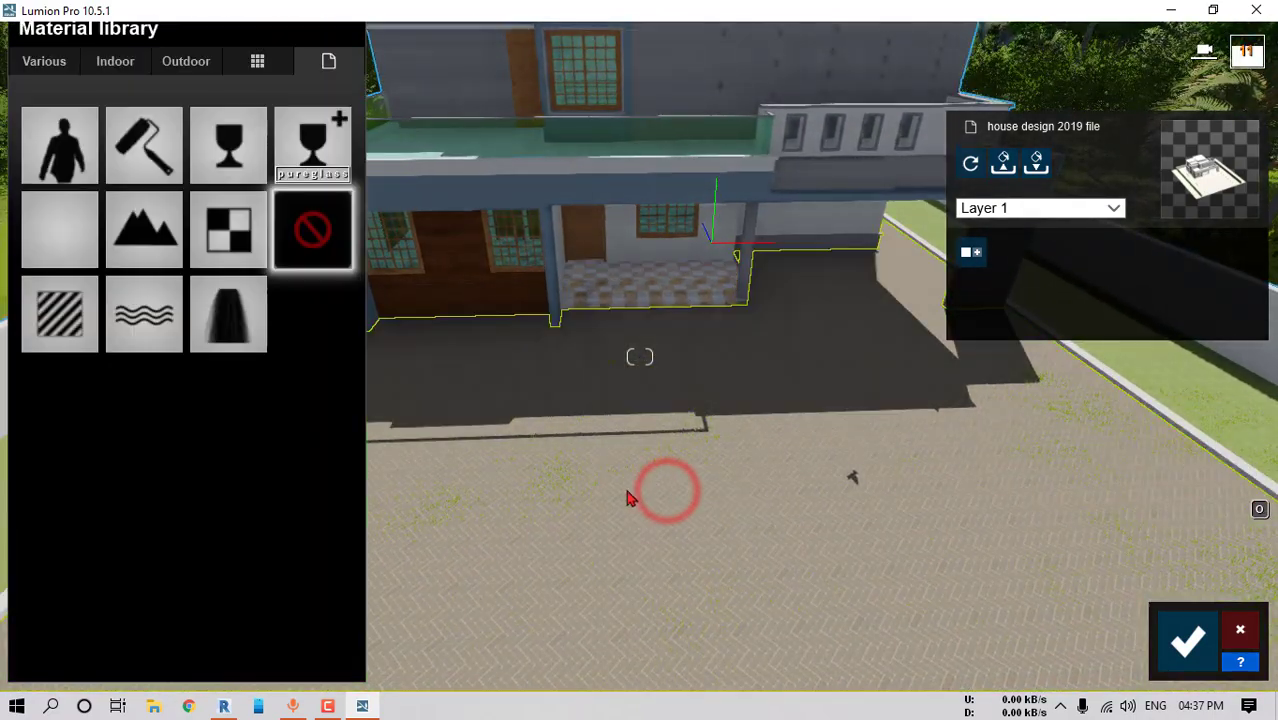
left_click(620, 442)
left_click(186, 61)
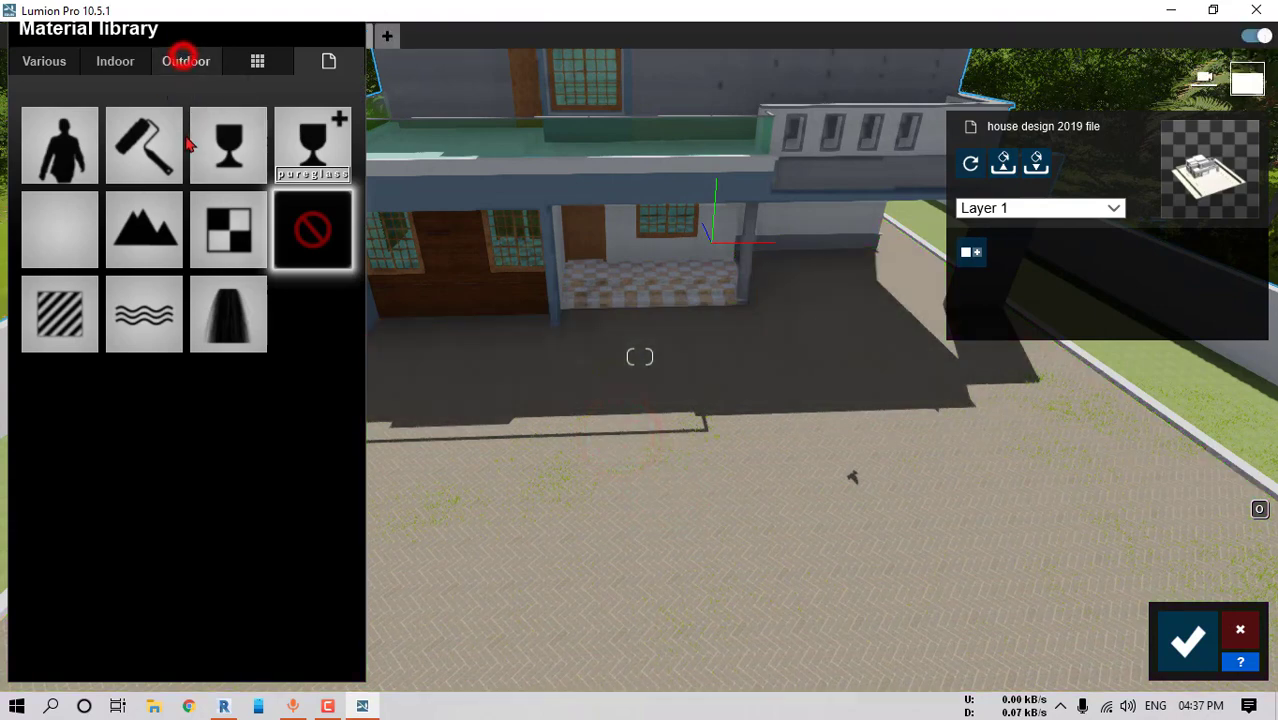
left_click(126, 169)
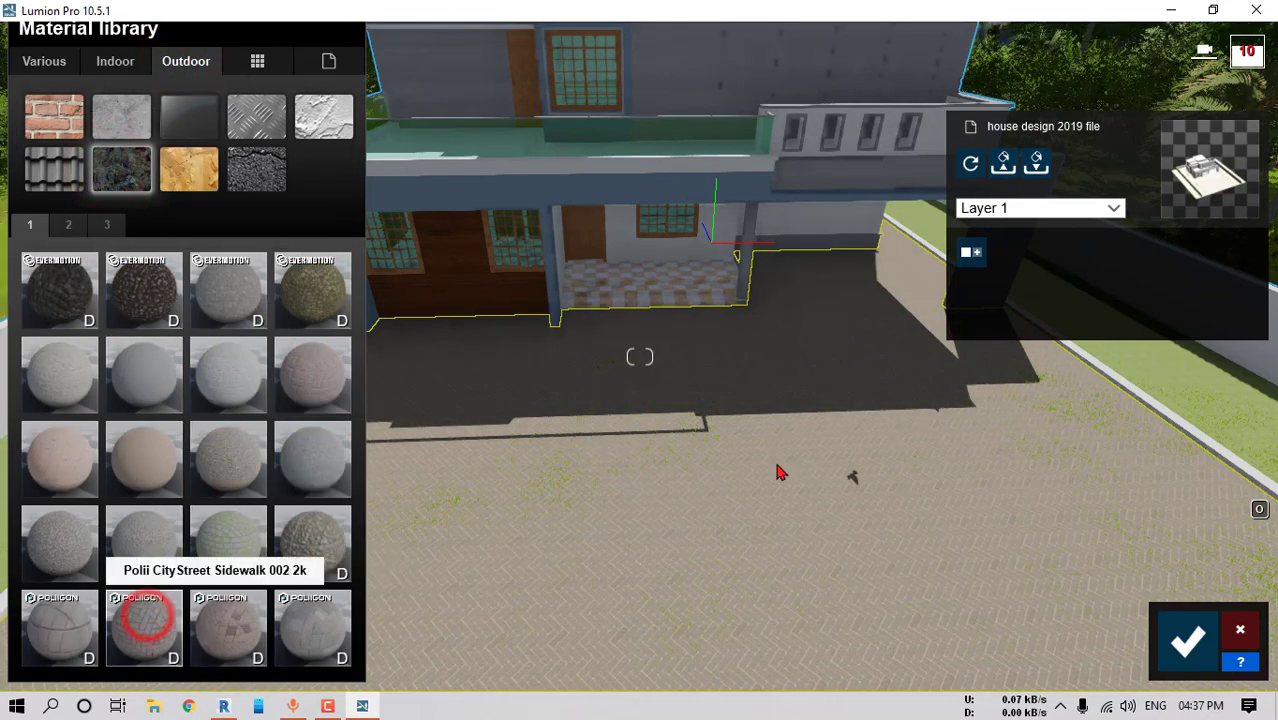
right_click_drag(706, 472, 698, 590)
key("w")
key("s")
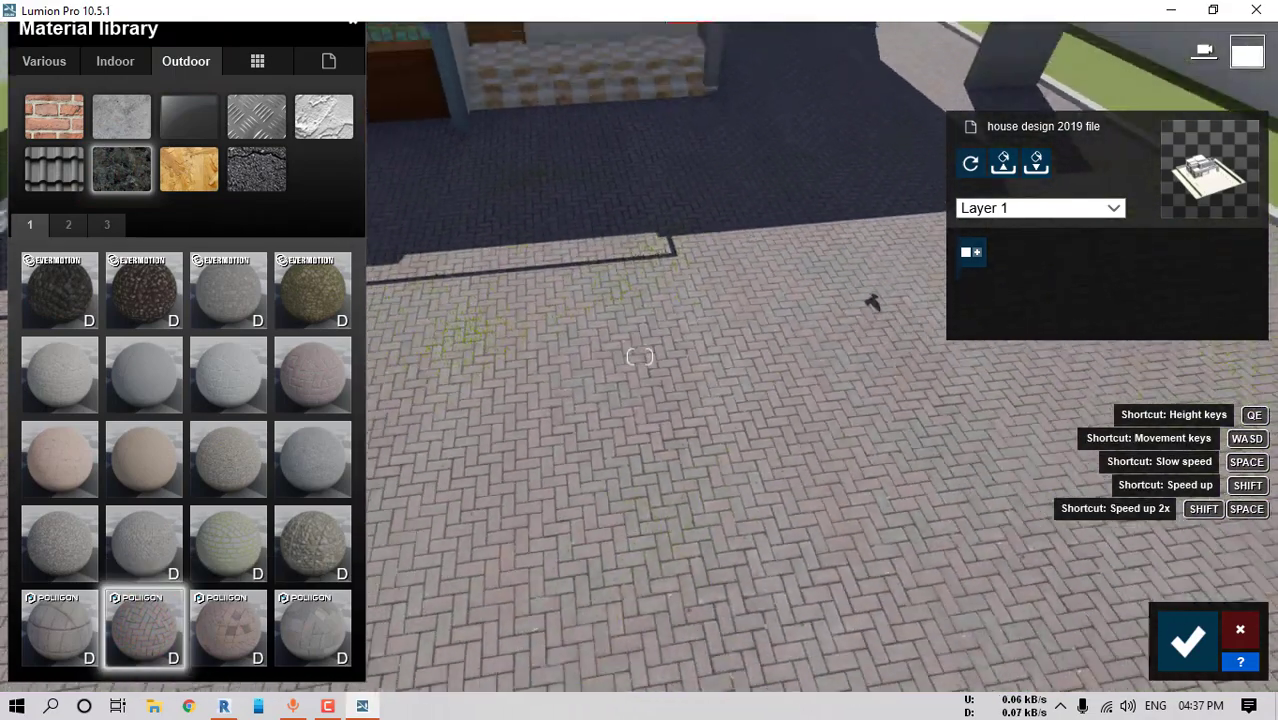
Assign the 3D grass material Clean Cut Grass 02 to the lawn strips along the boundary walls
right_click_drag(700, 320, 542, 205)
left_click(553, 238)
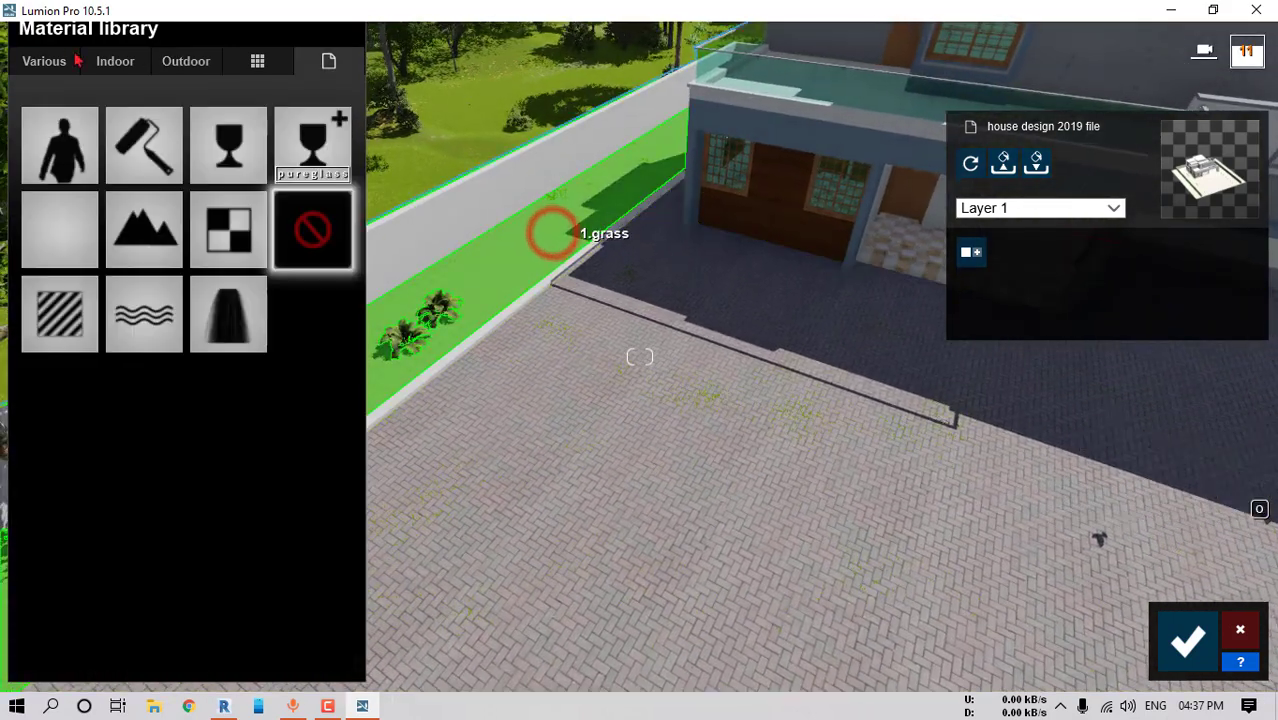
left_click(42, 61)
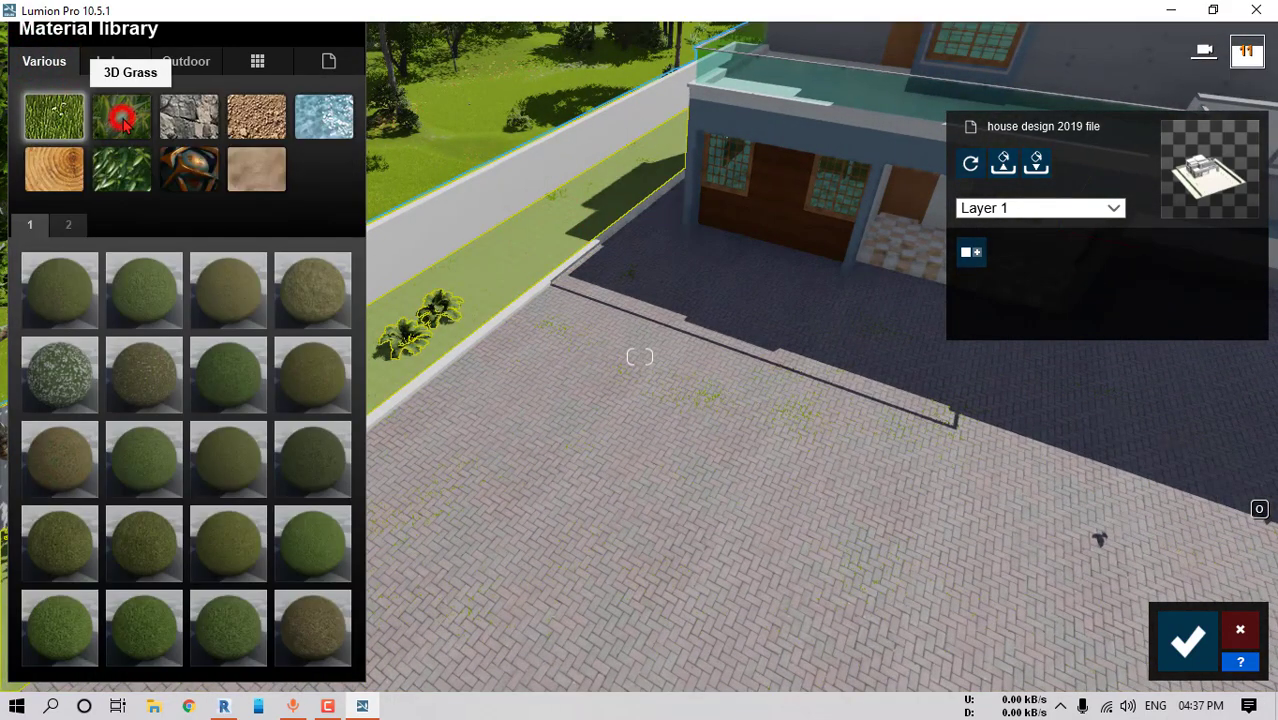
left_click(122, 118)
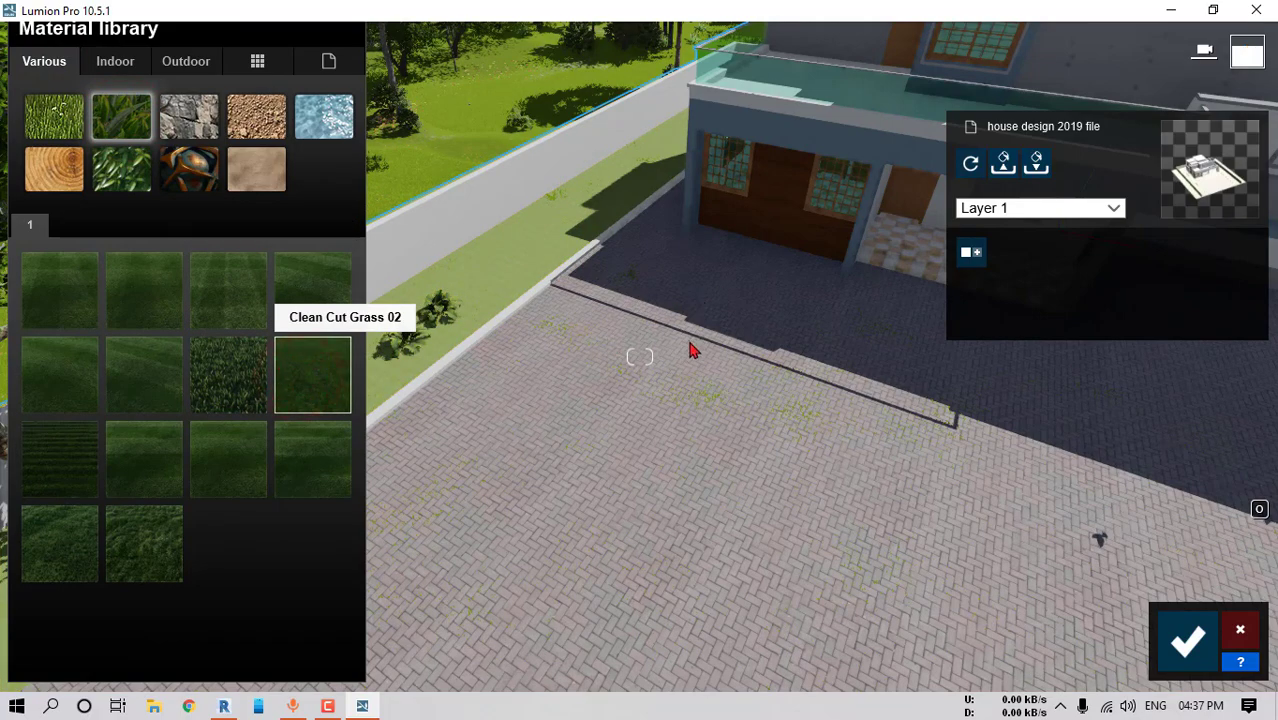
Raise the reflectivity and internal reflections of the balcony railing's Interior Glass 002 and slightly lower its transparency
key("s")
right_click_drag(694, 350, 880, 315)
right_click_drag(1015, 352, 582, 241)
key("w")
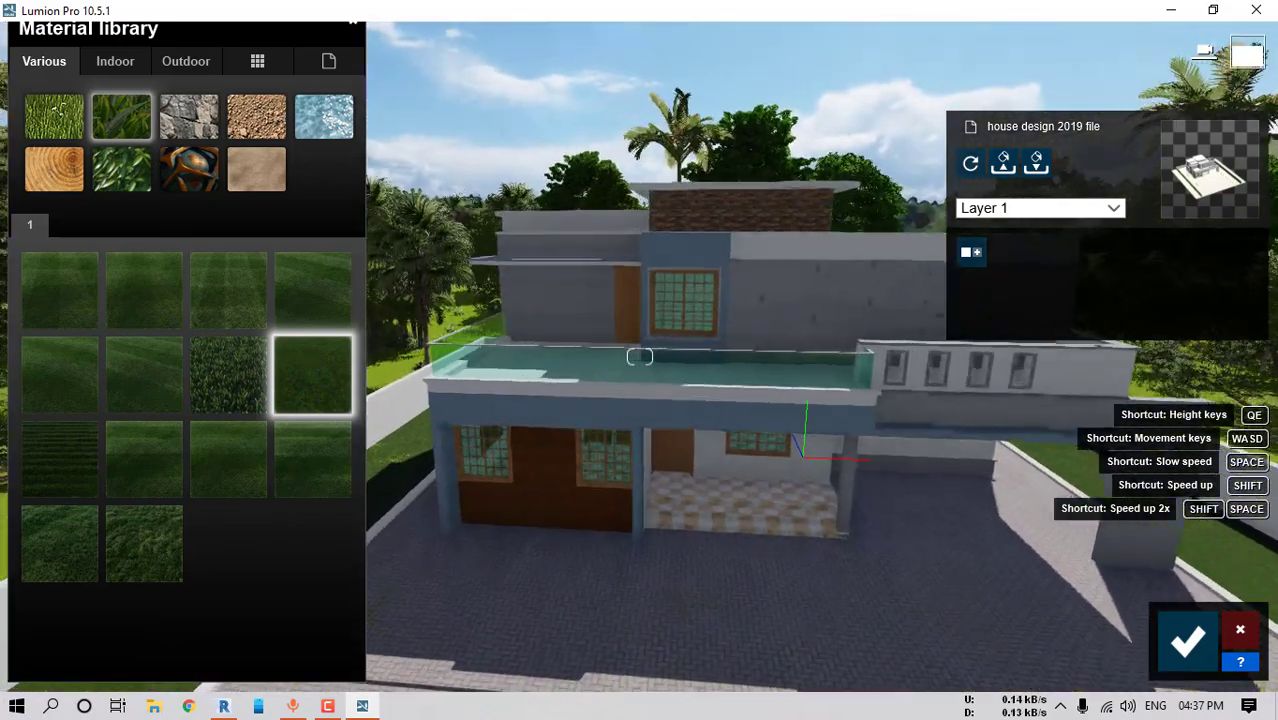
key("w")
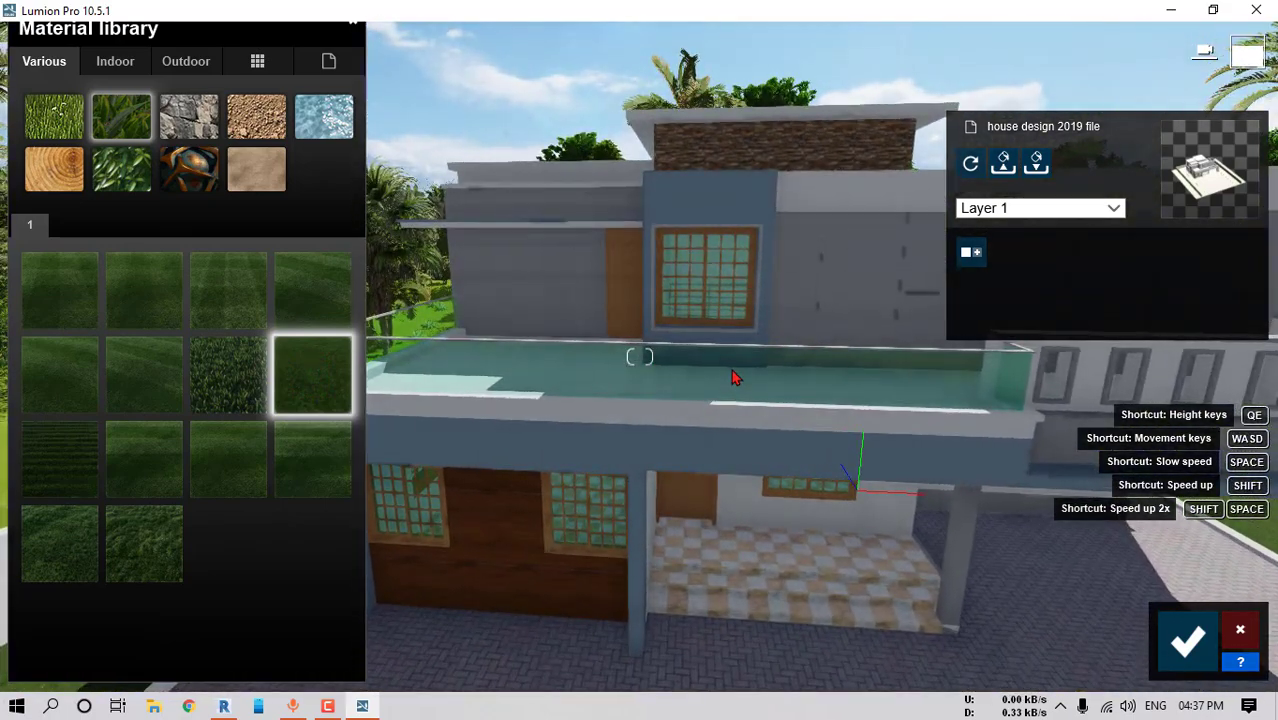
left_click(736, 376)
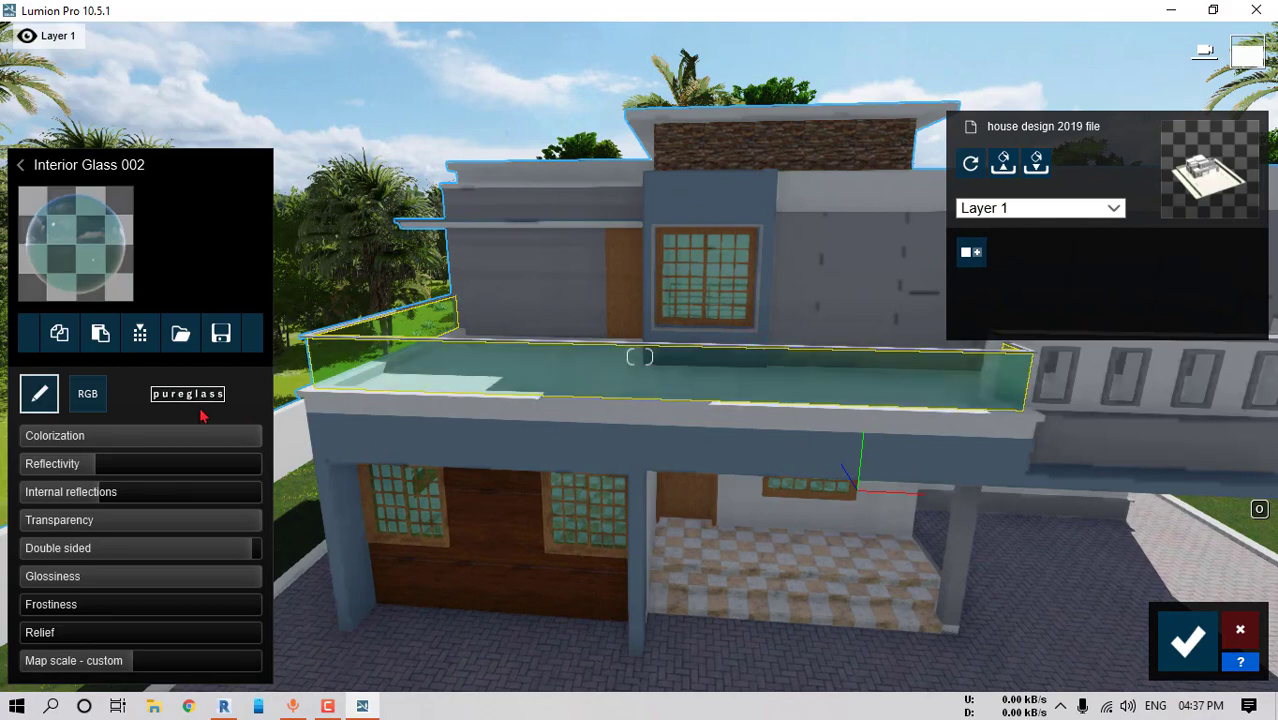
left_click(20, 164)
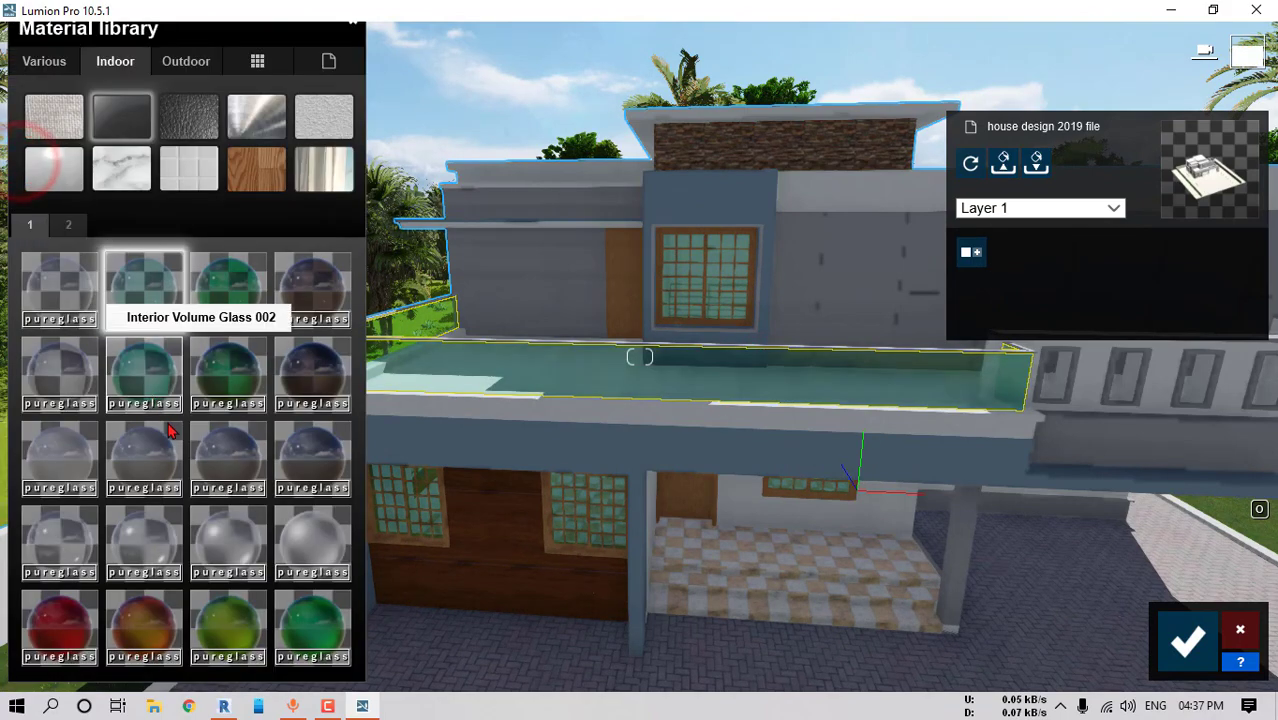
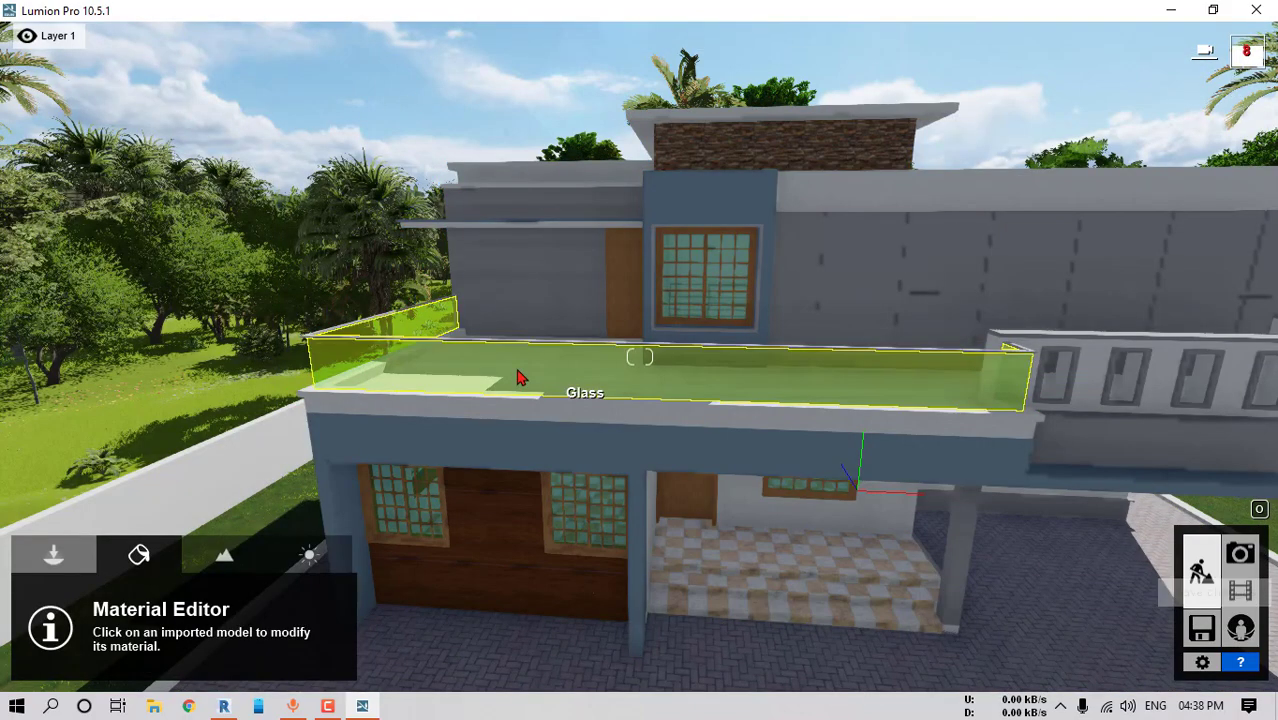
left_click(325, 409)
left_click_drag(107, 467, 189, 467)
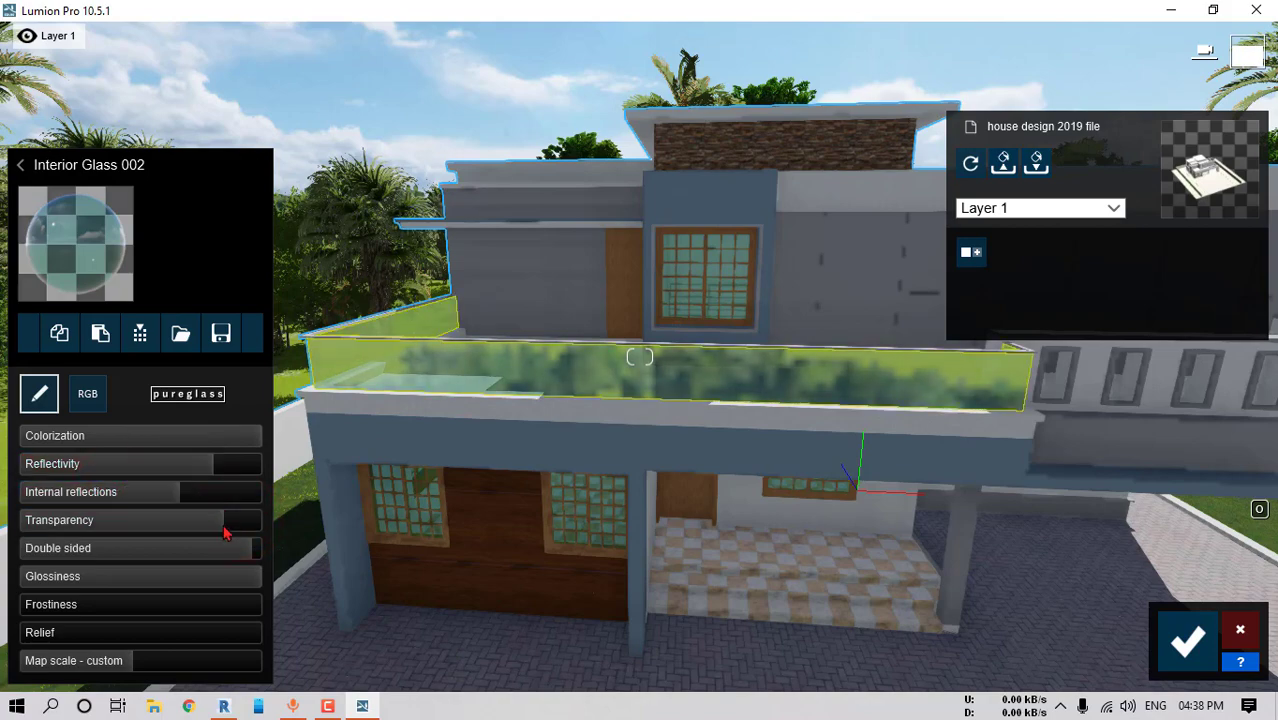
Check the balcony glass from the corner of the house and reduce its reflectivity moderately
right_click_drag(703, 290, 818, 247)
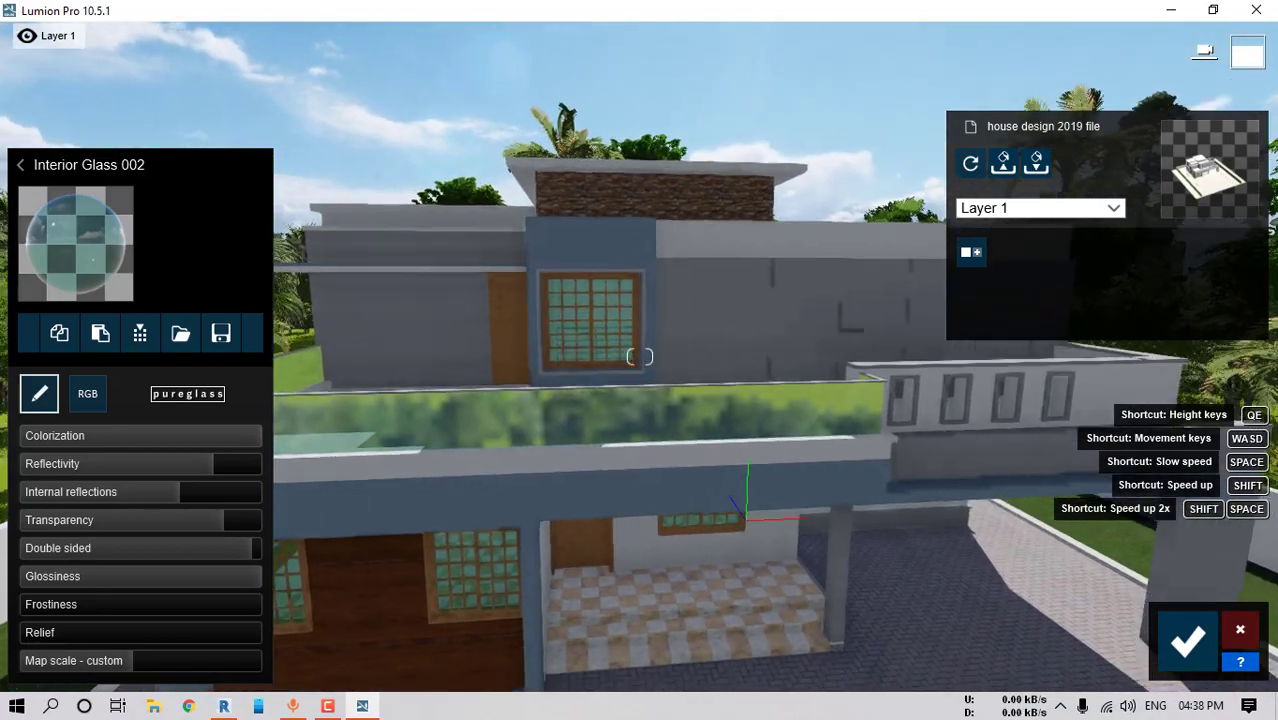
scroll(640, 357, "down", 2)
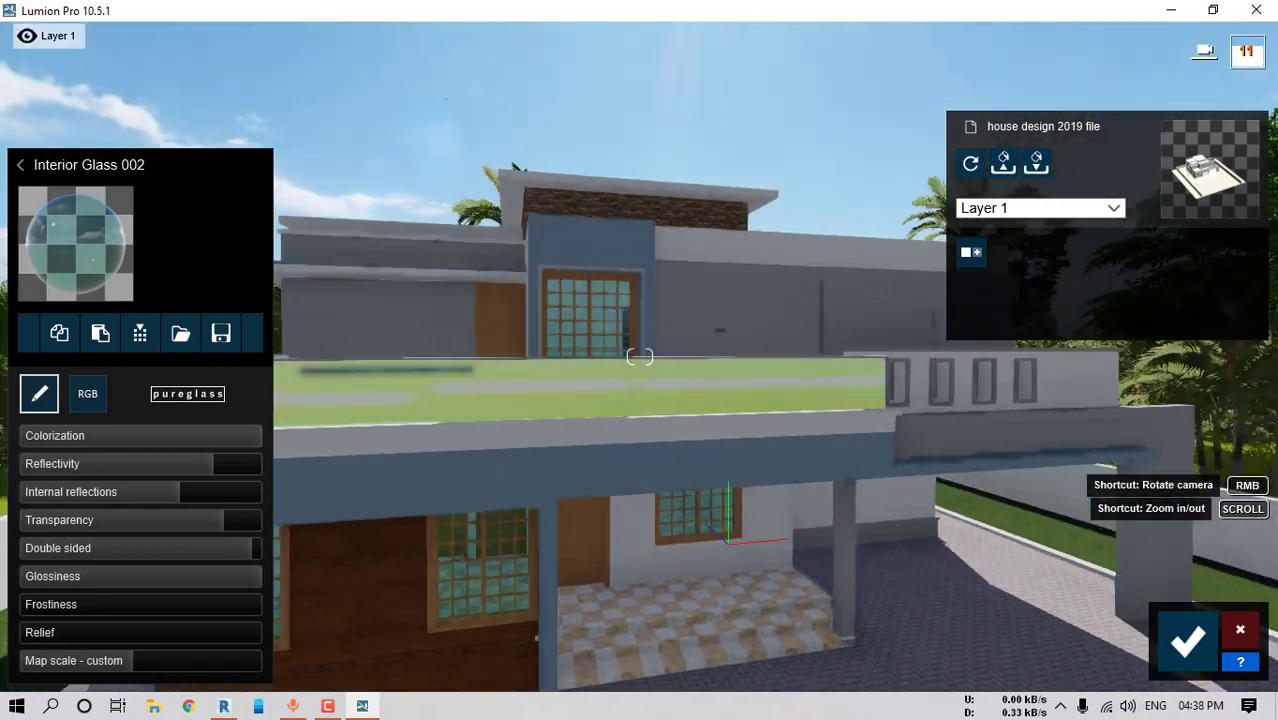
mouse_move(640, 357)
right_mouse_down()
mouse_move(750, 350)
mouse_move(640, 357)
right_mouse_up()
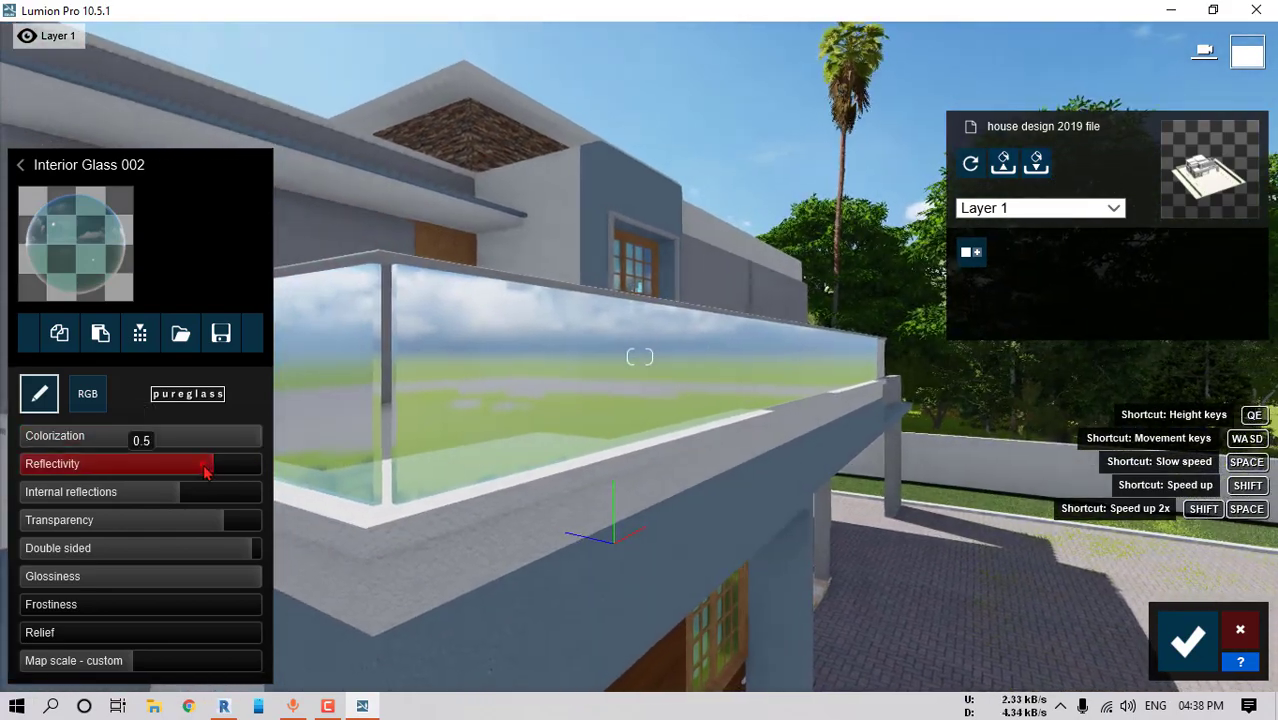
left_click_drag(205, 472, 165, 472)
Assign the indoor metal material Aluminium to the top rail of the balcony glass railing
right_click_drag(643, 459, 604, 332)
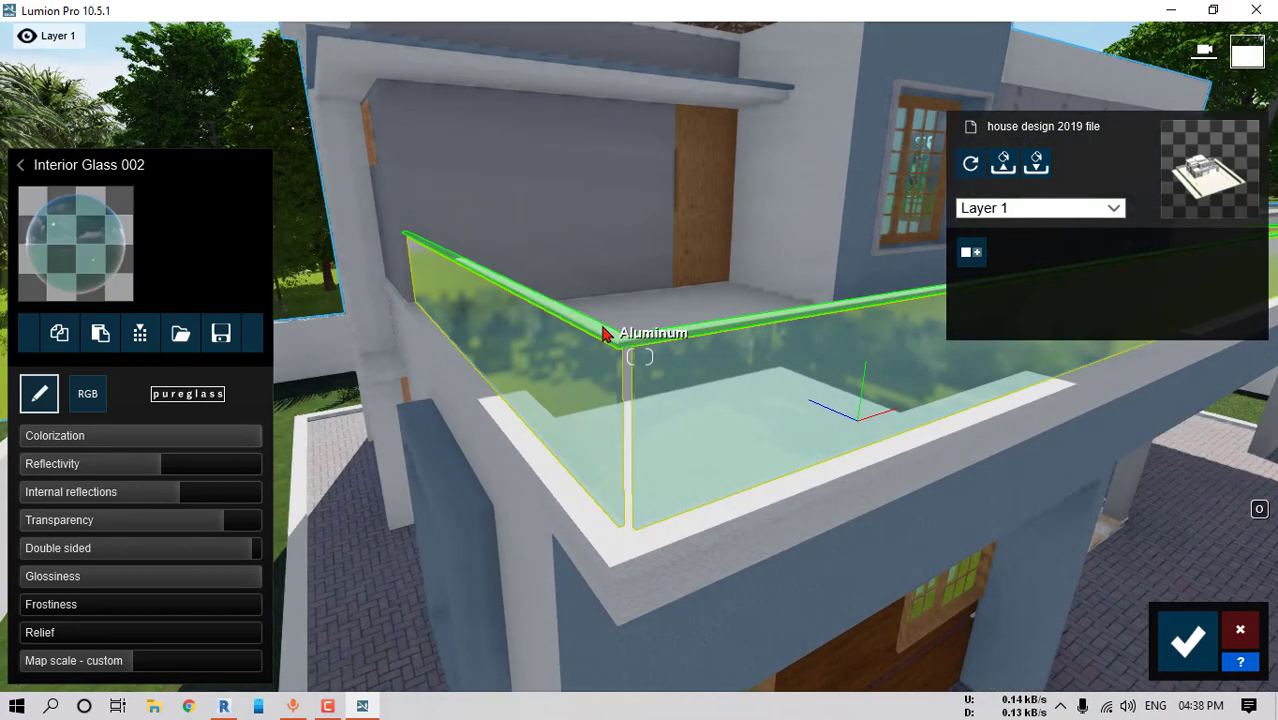
left_click(604, 332)
left_click(113, 60)
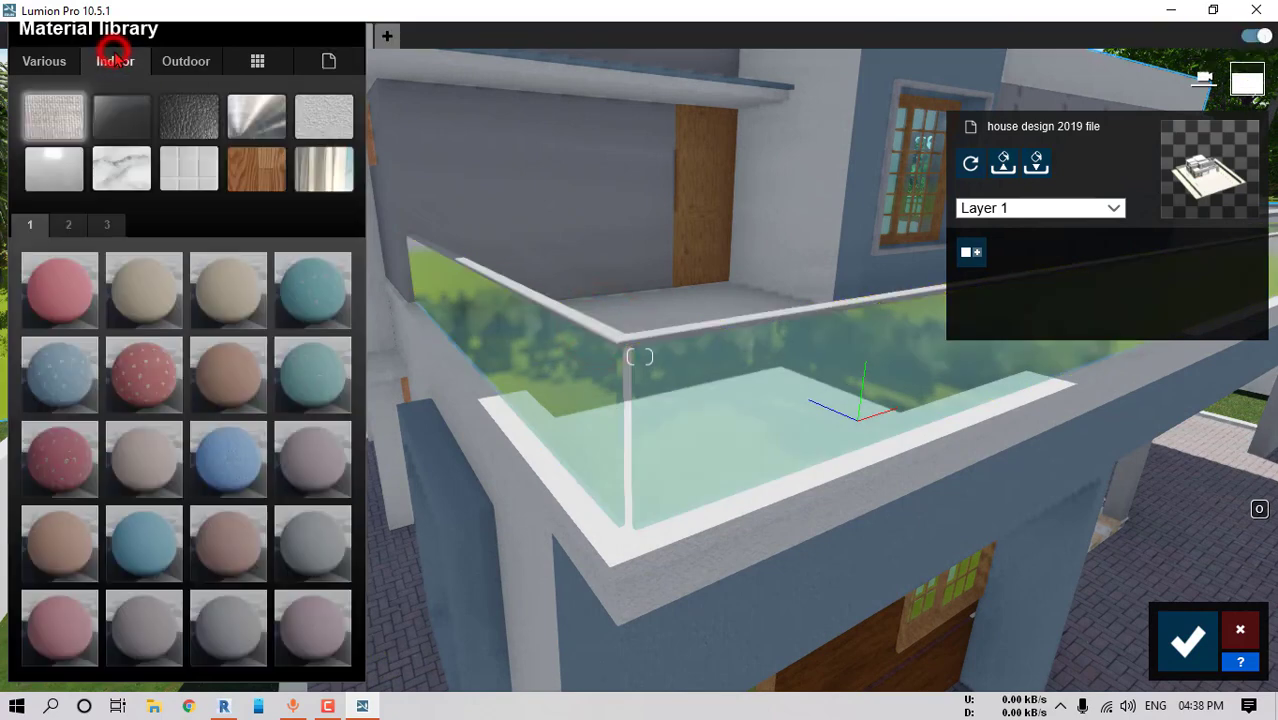
left_click(265, 126)
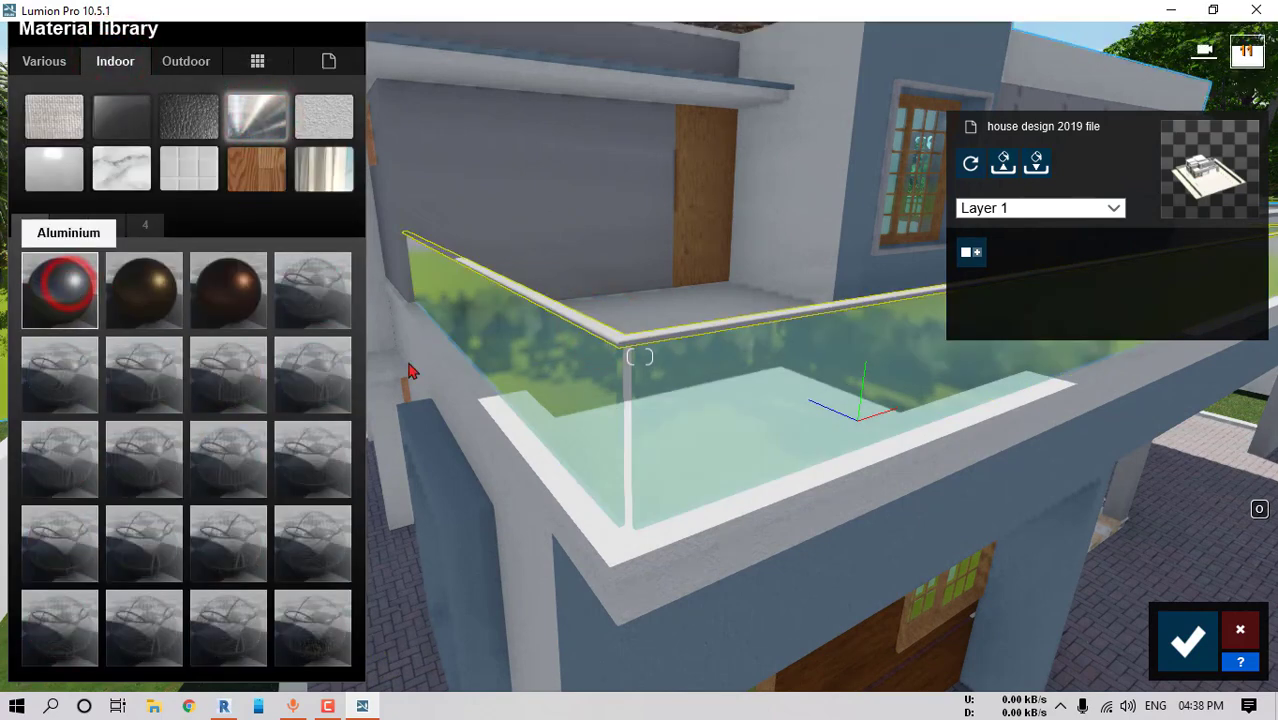
left_click(70, 283)
Examine the house's materials from several sides, including the stone cladding on the rooftop block and the courtyard paving
scroll(585, 442, "down", 4)
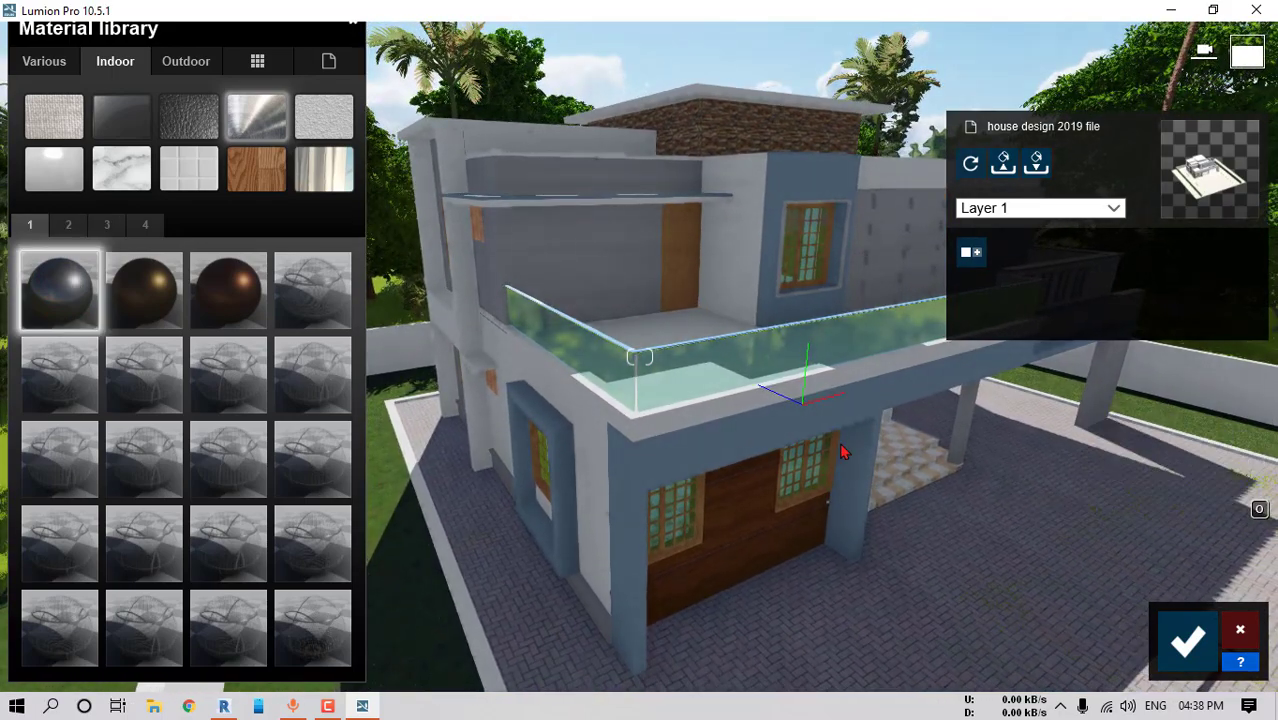
right_click_drag(815, 437, 815, 365)
key("w")
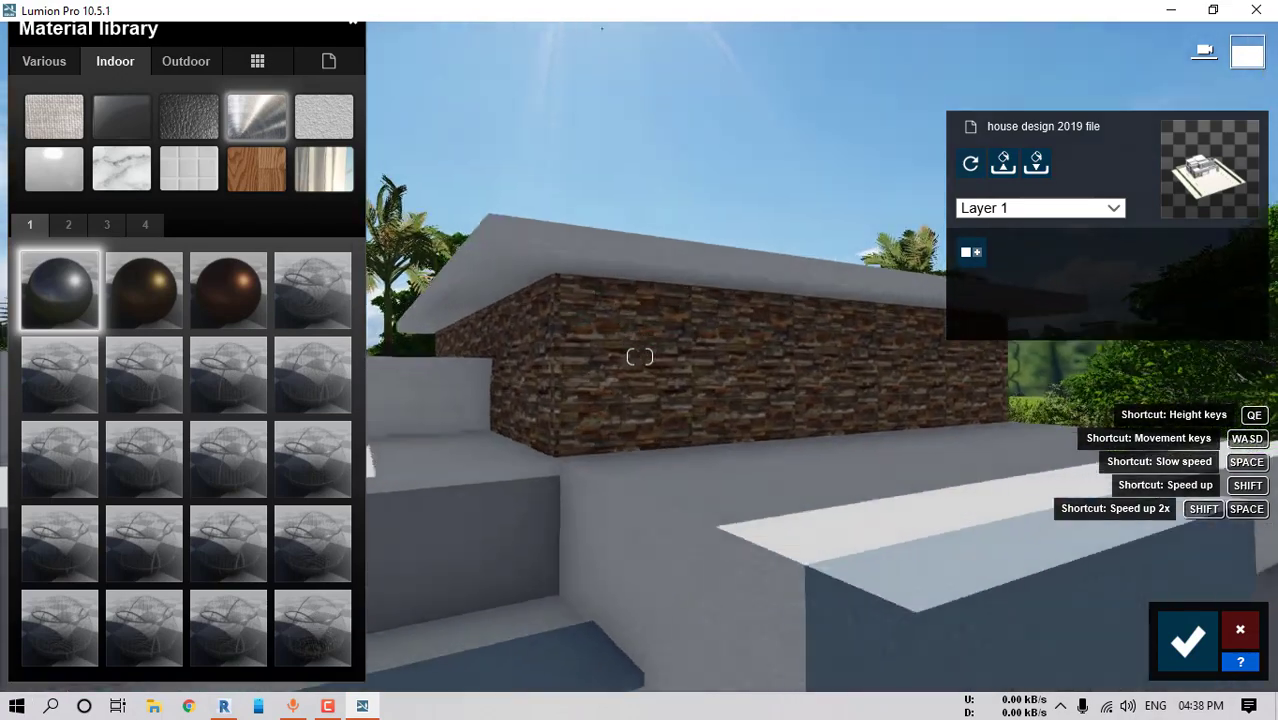
key("s")
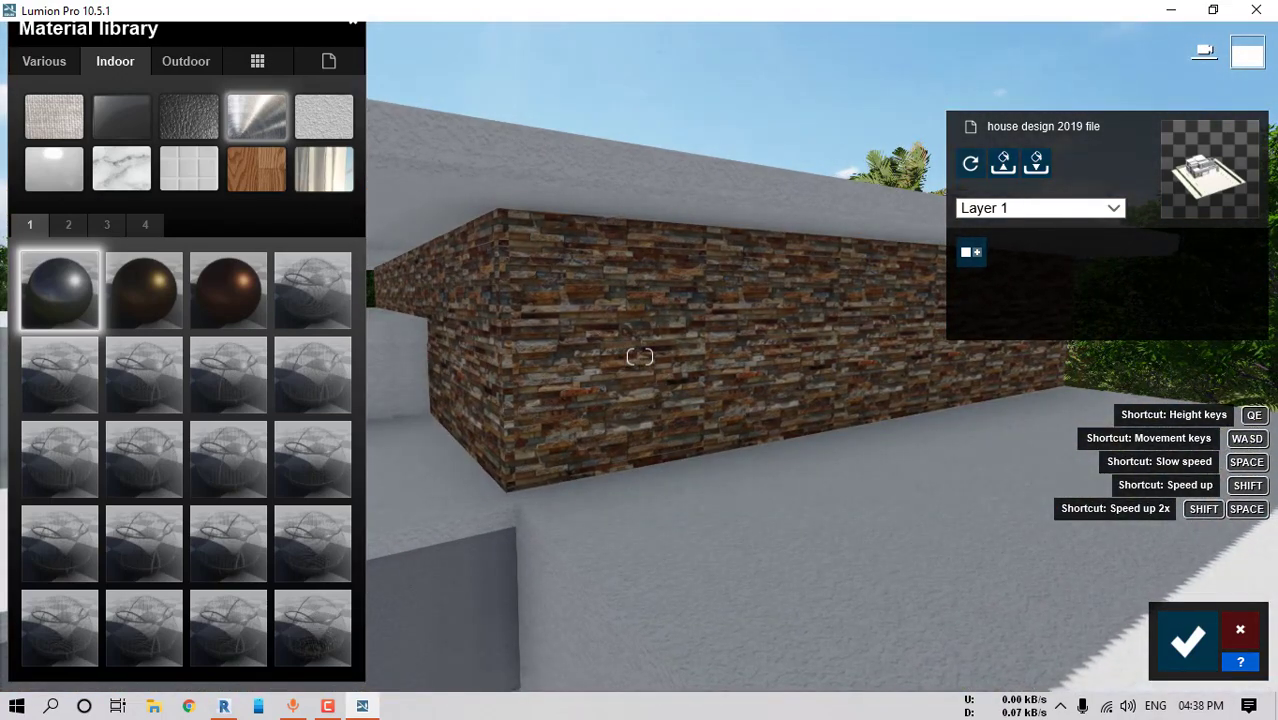
key("s")
key("e")
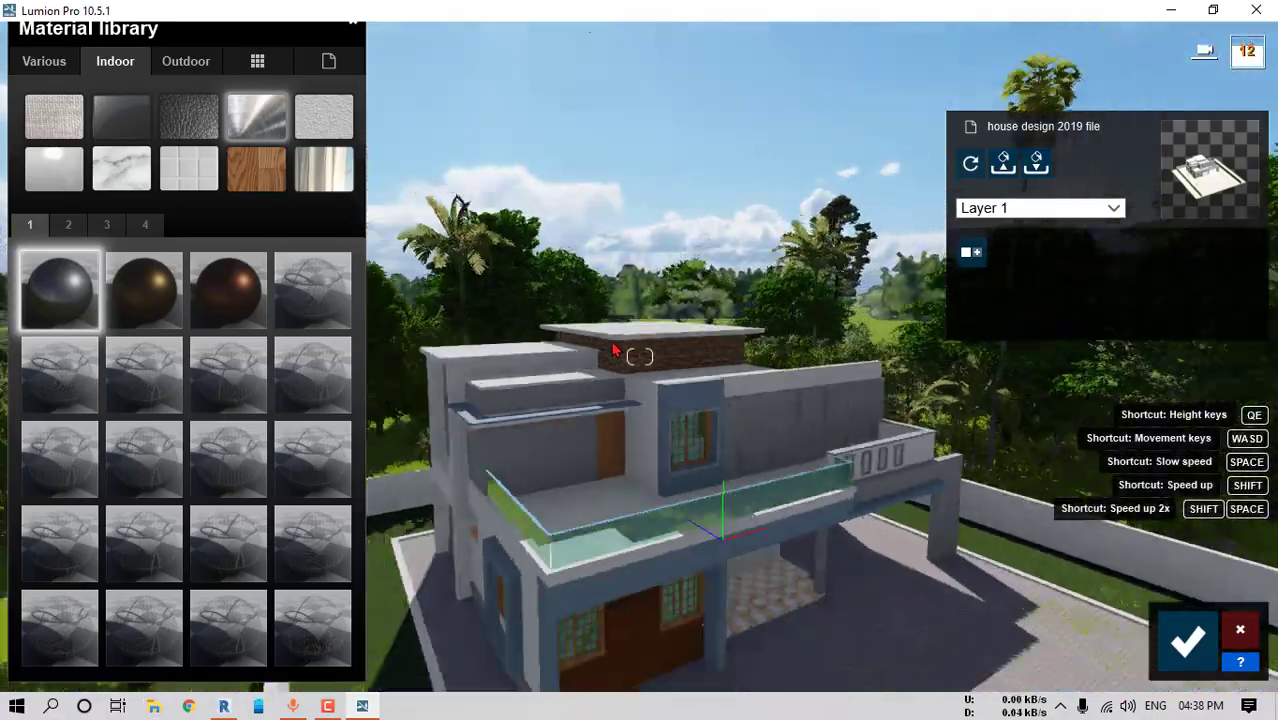
key("w")
key("q")
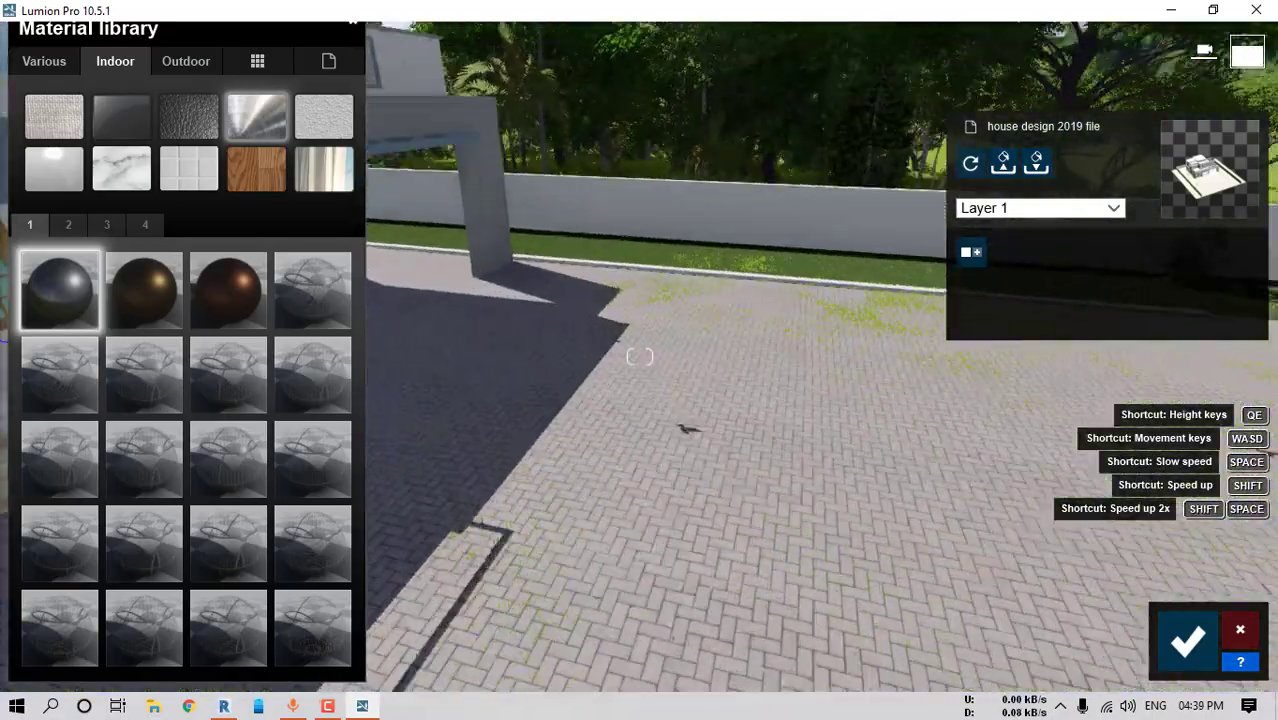
key("s")
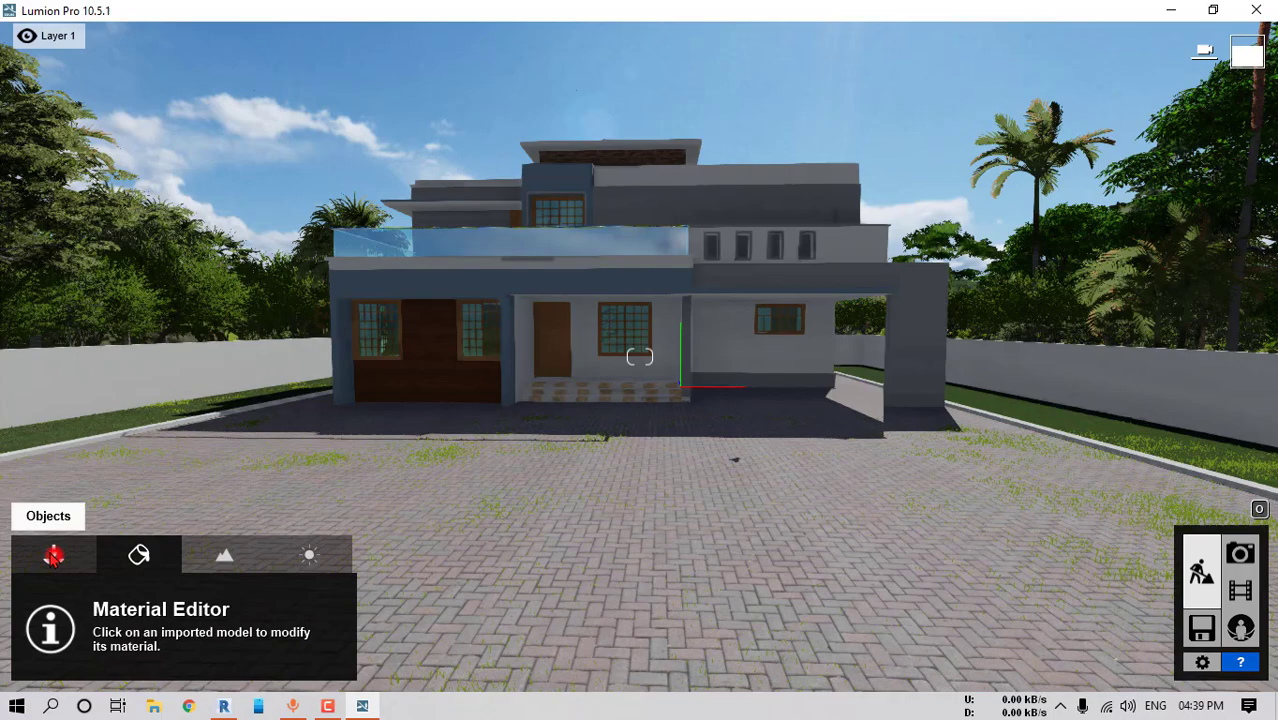
Switch to placing objects and open the transport library for choosing a vehicle for the courtyard
left_click(54, 558)
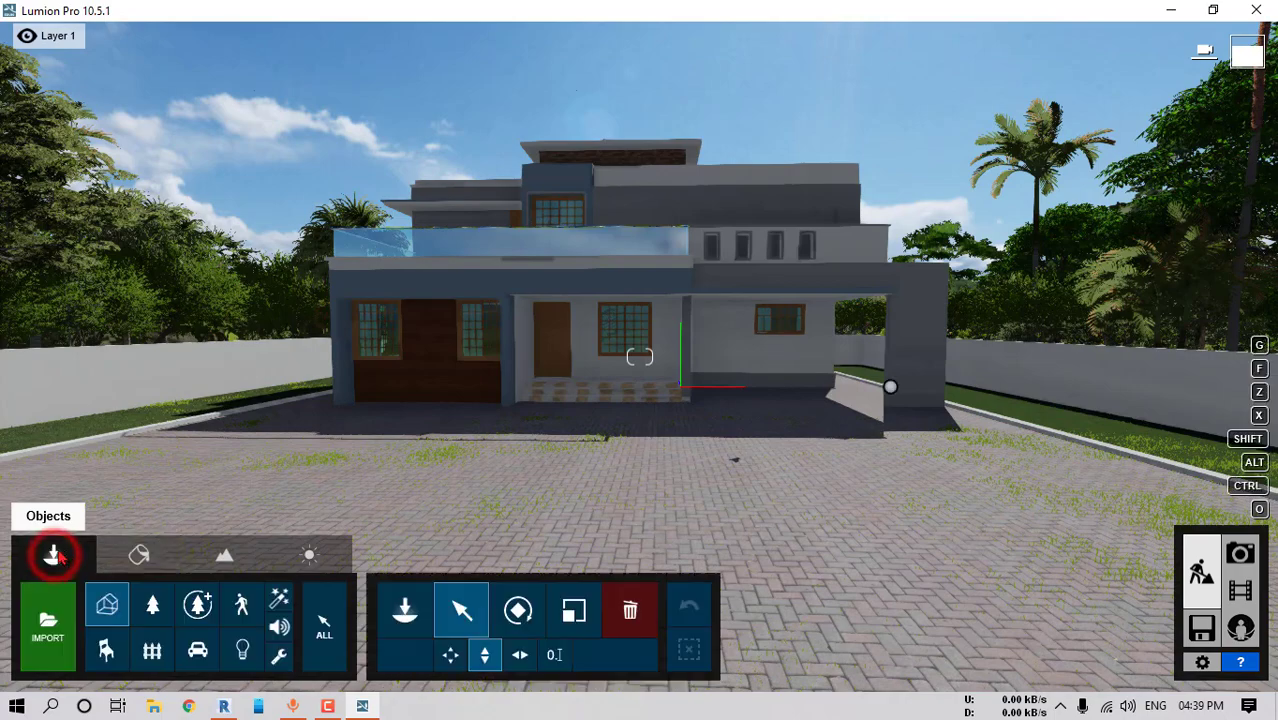
key("q")
right_click_drag(541, 438, 560, 655)
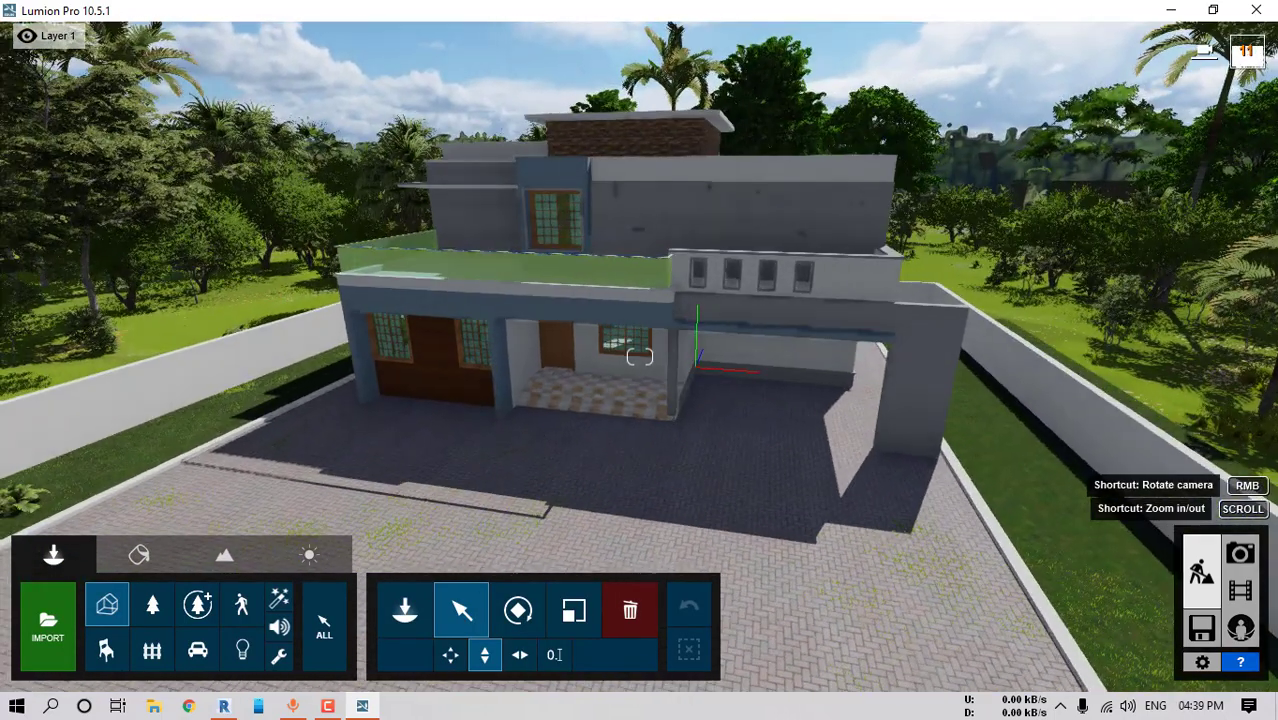
left_click(192, 648)
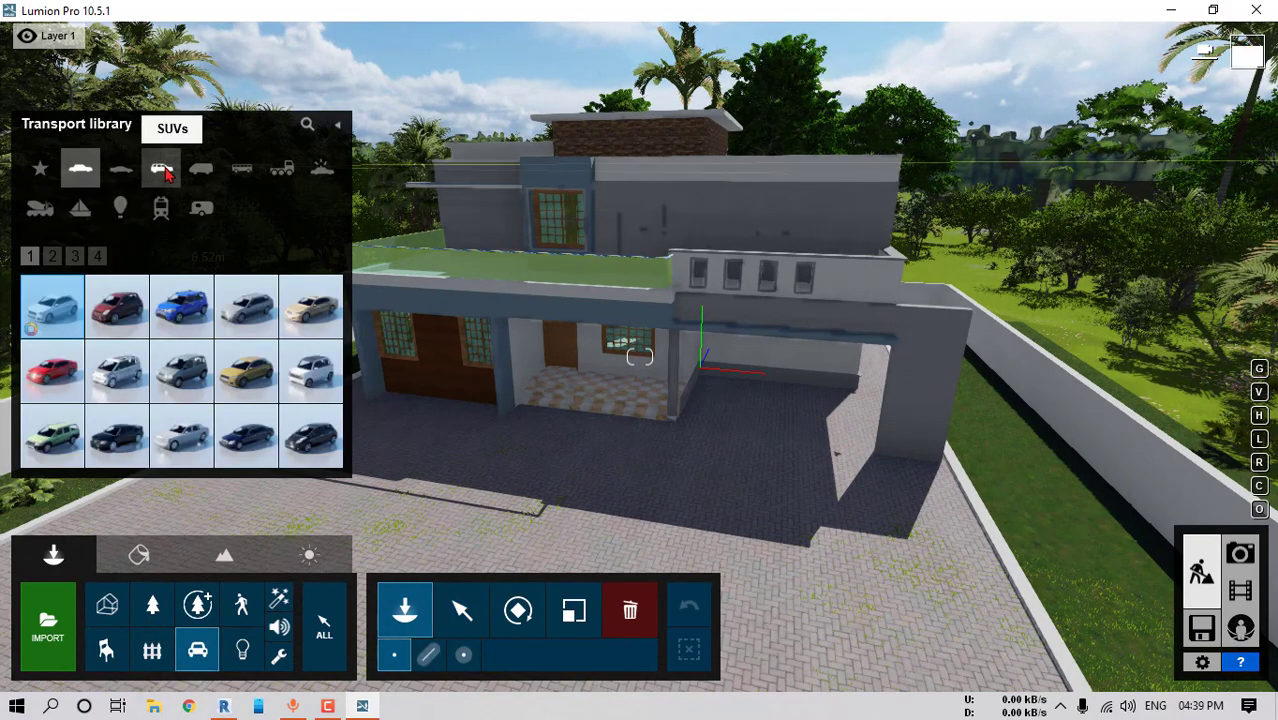
Place the SUV HD 002 model from the SUVs category on the paving under the carport, facing the driveway
left_click(163, 169)
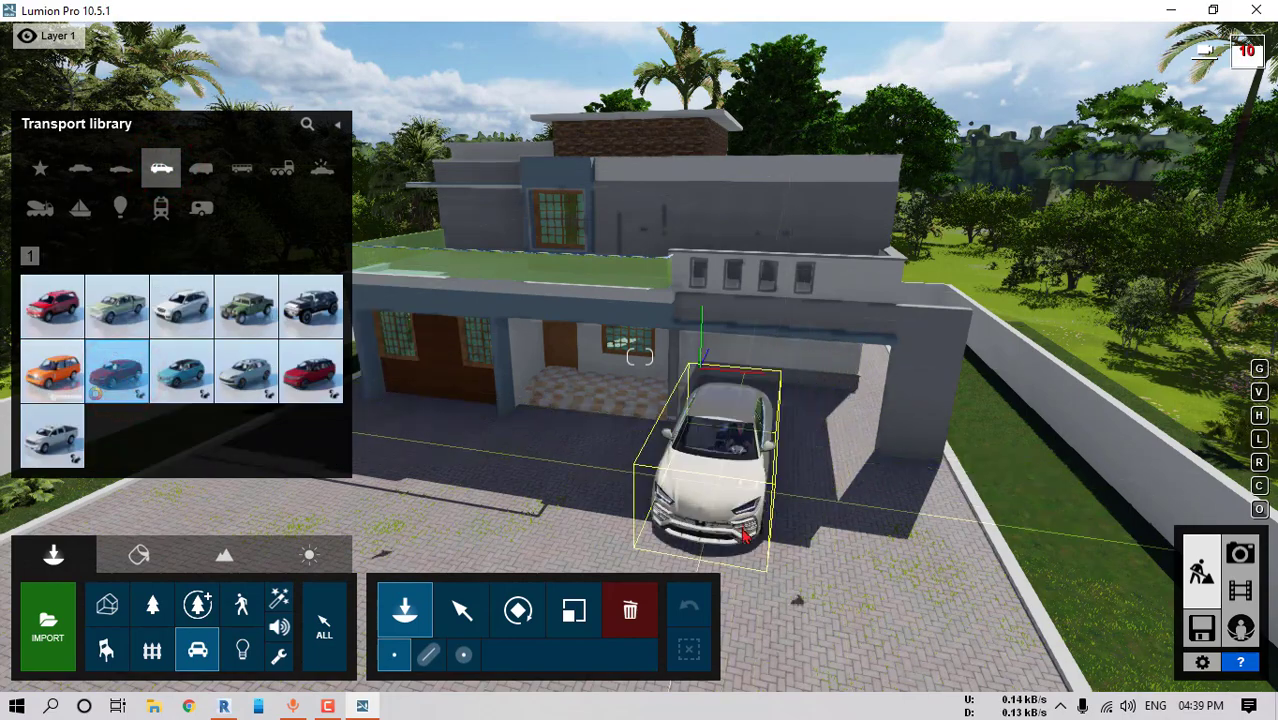
left_click(750, 534)
key("w")
right_click_drag(750, 500, 880, 585)
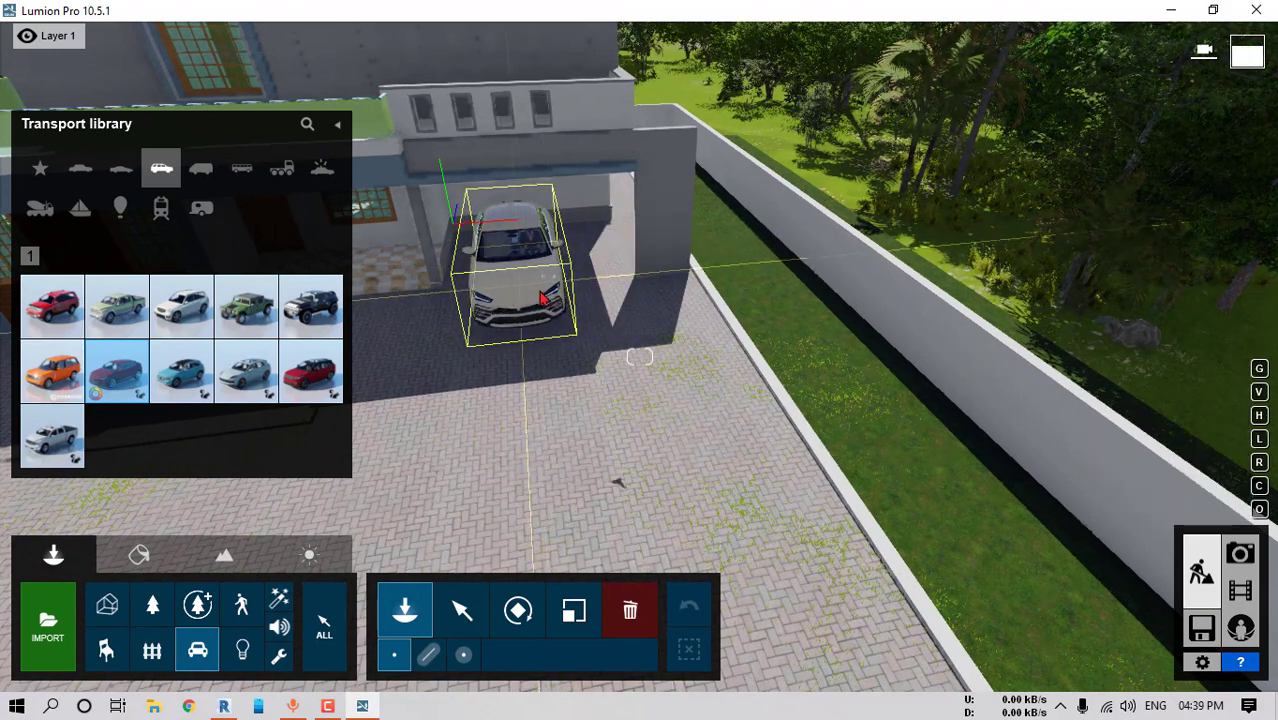
left_click(548, 288)
right_click_drag(548, 288, 610, 195)
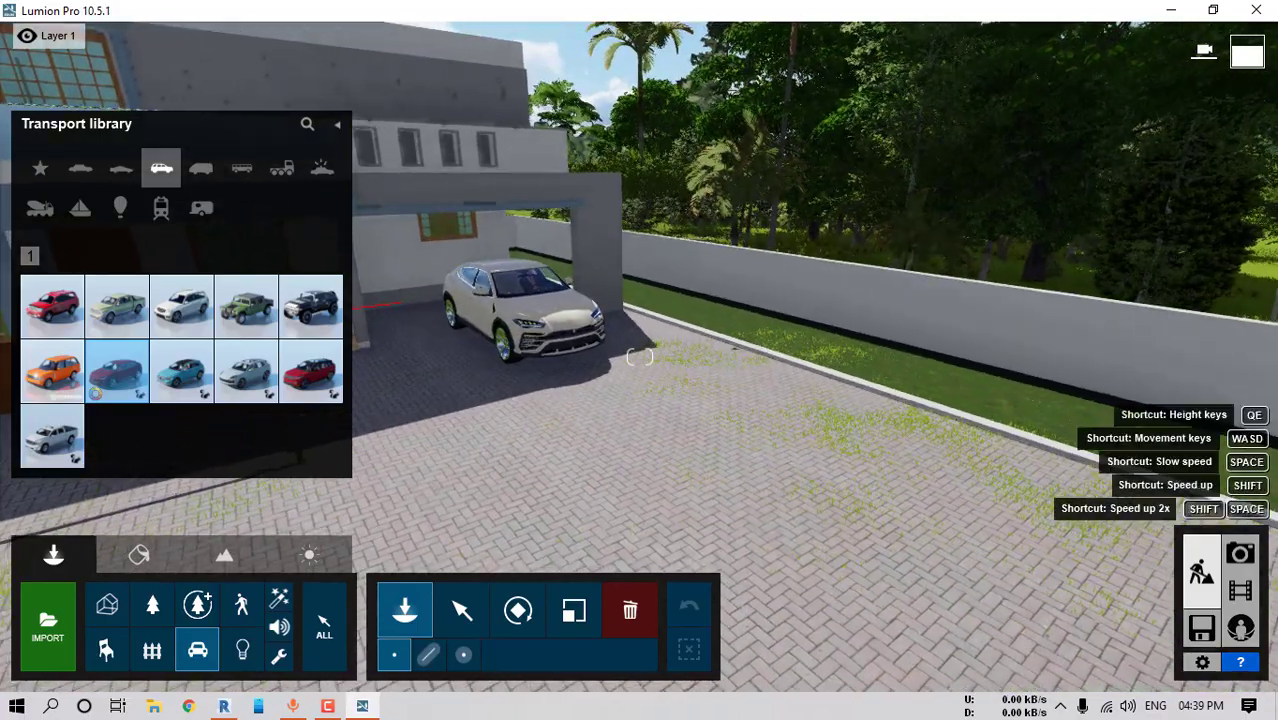
key("w")
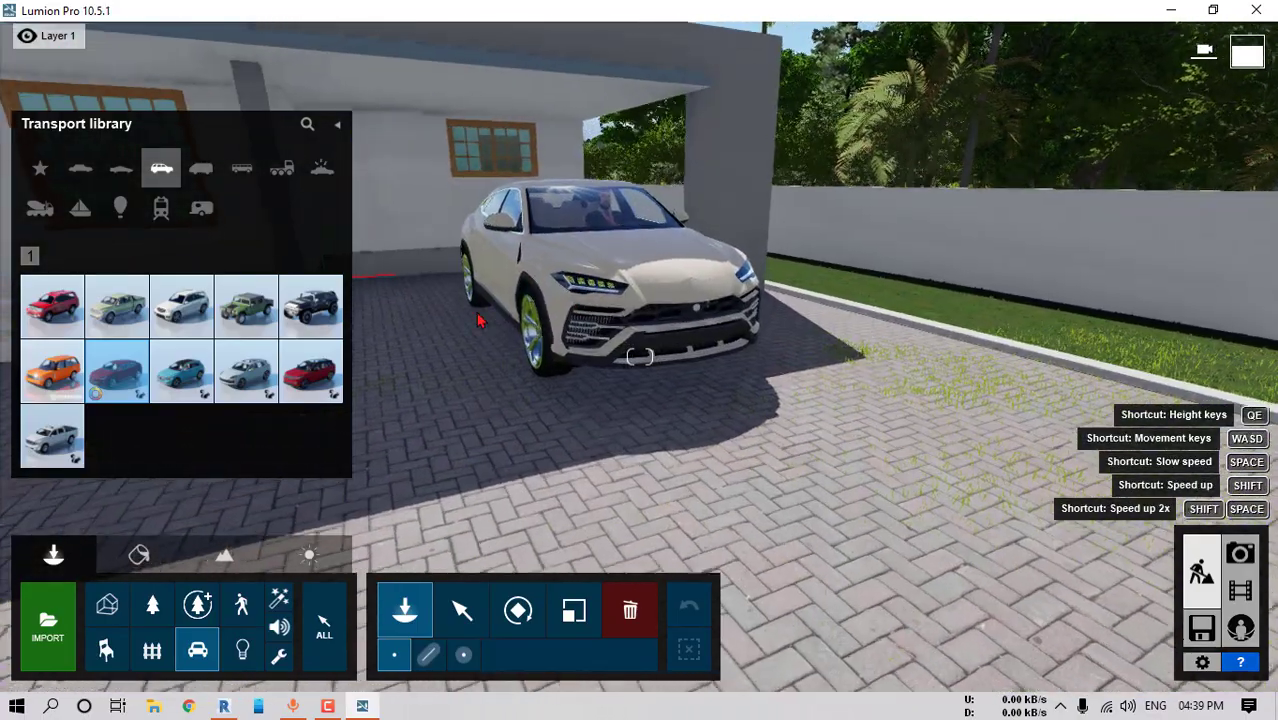
right_click_drag(440, 180, 422, 245)
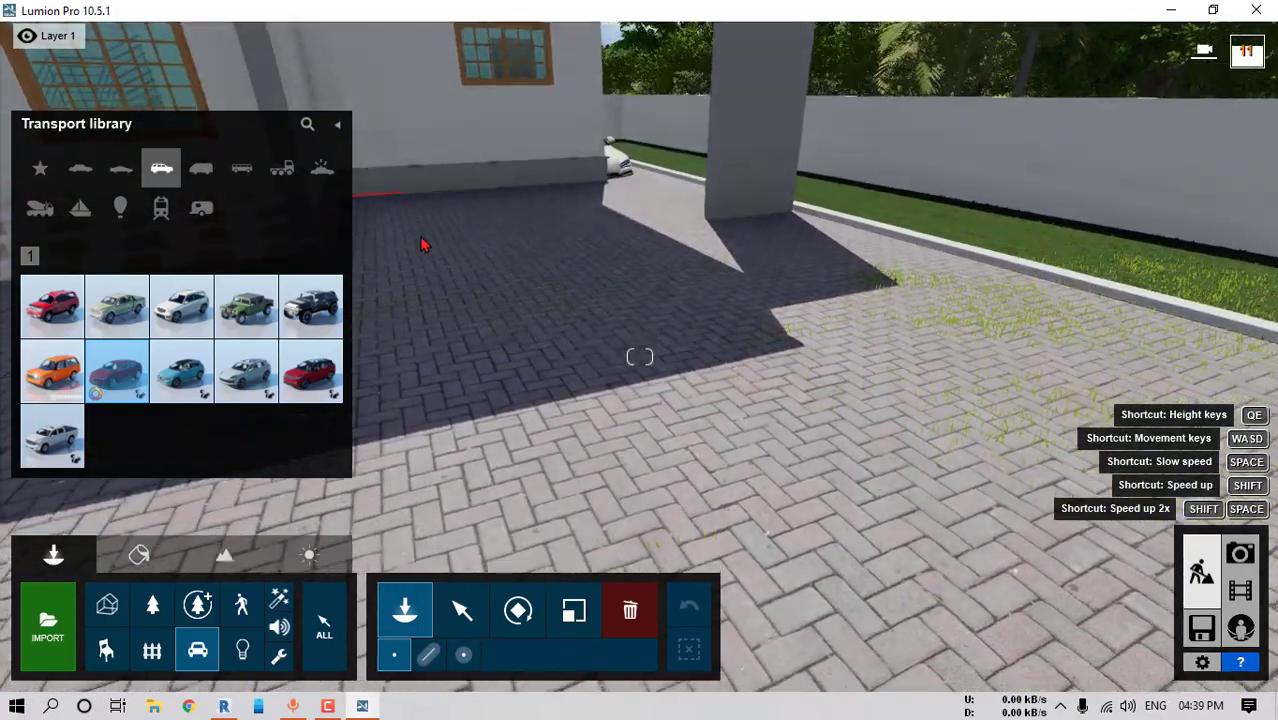
left_click(470, 262)
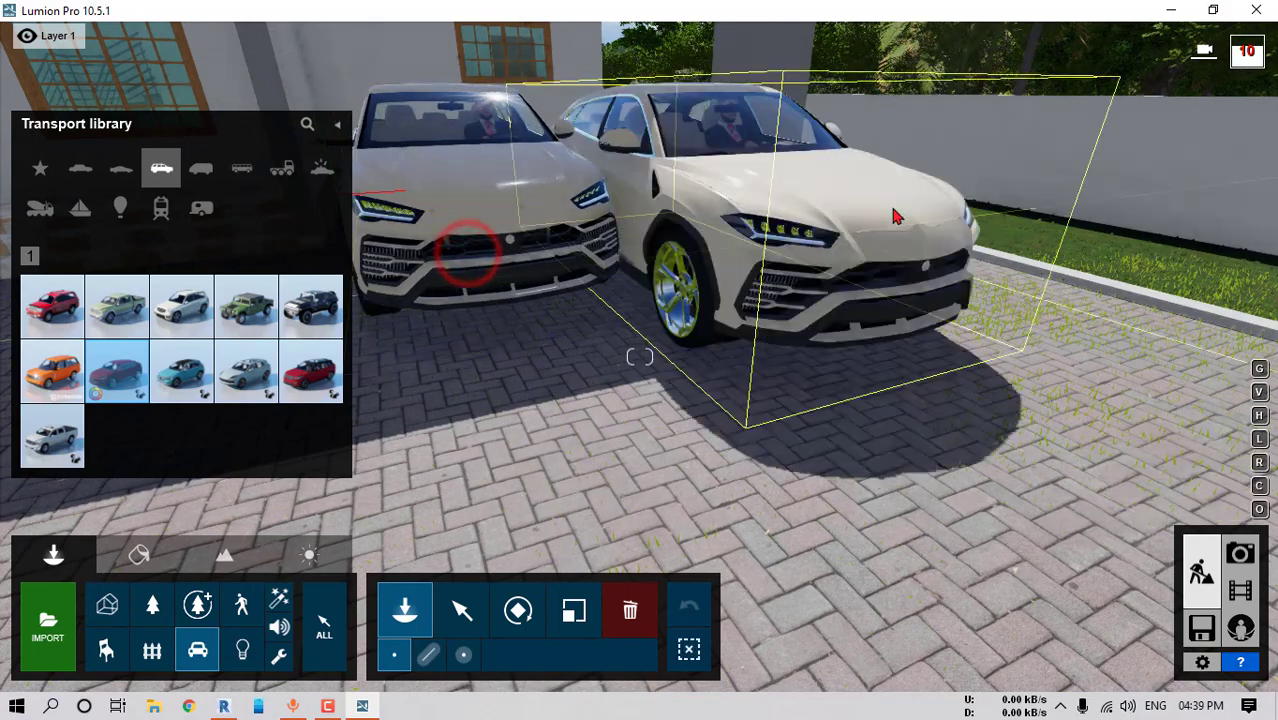
Select the placed SUV in the carport and set its Show driver option to Off
key("w")
key("d")
right_click_drag(540, 300, 445, 303)
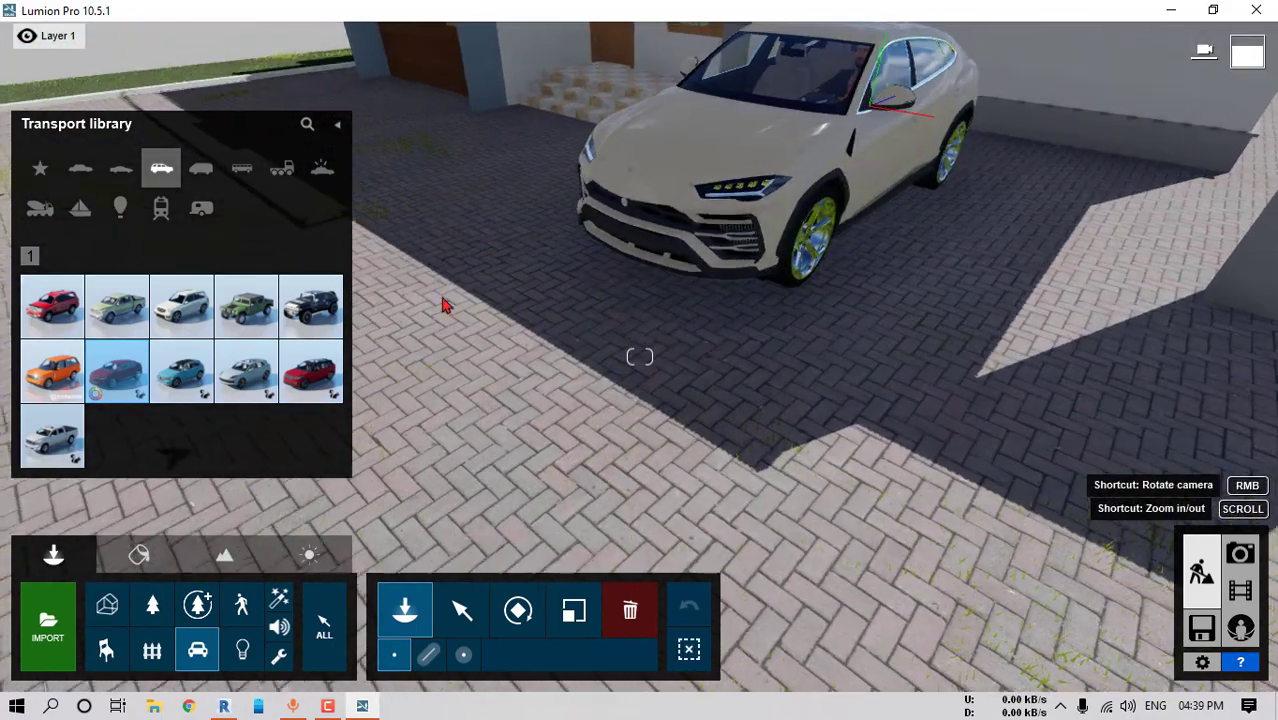
left_click(462, 599)
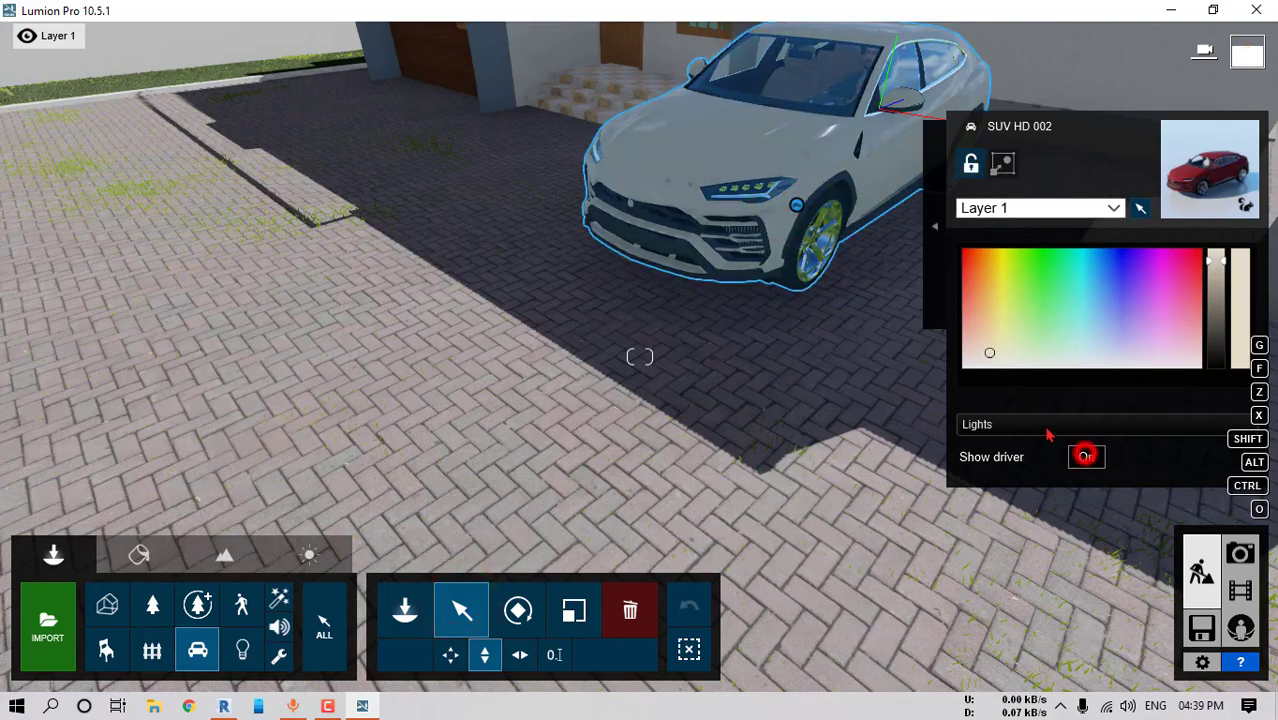
left_click(1086, 456)
right_click_drag(1084, 453, 967, 262)
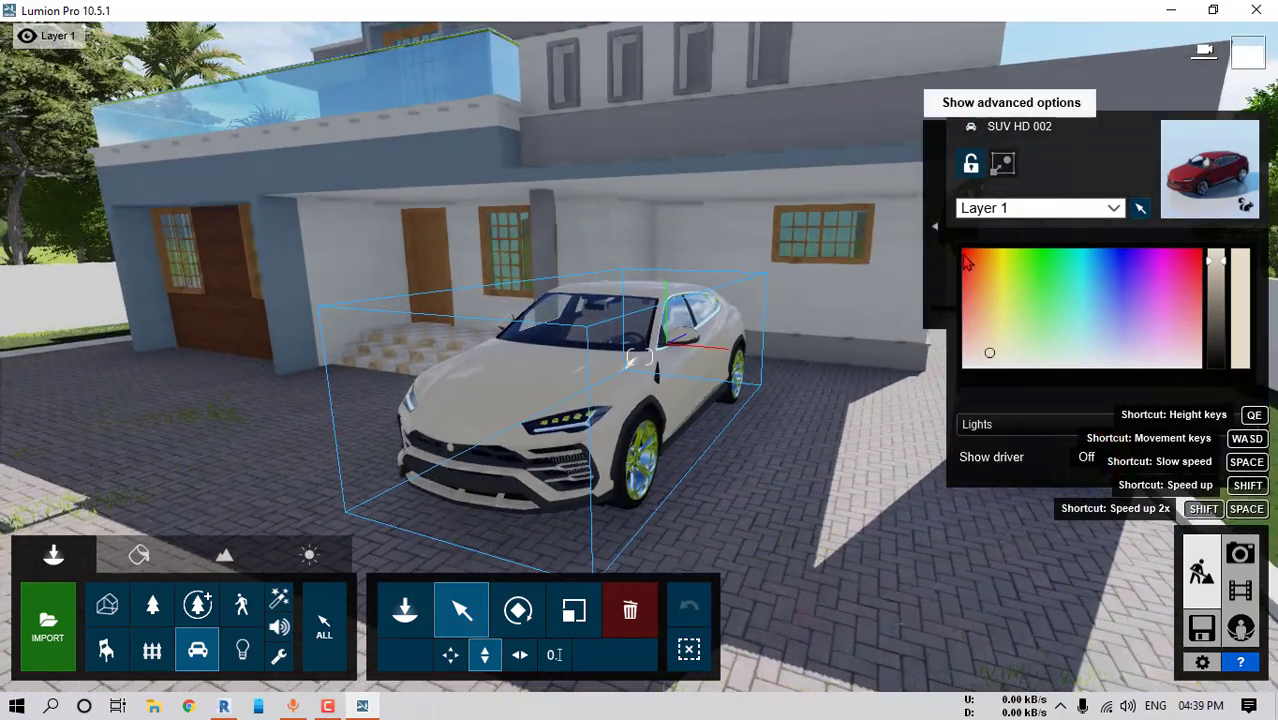
Show the advanced options for the selected SUV and place it on the landscape
left_click(933, 225)
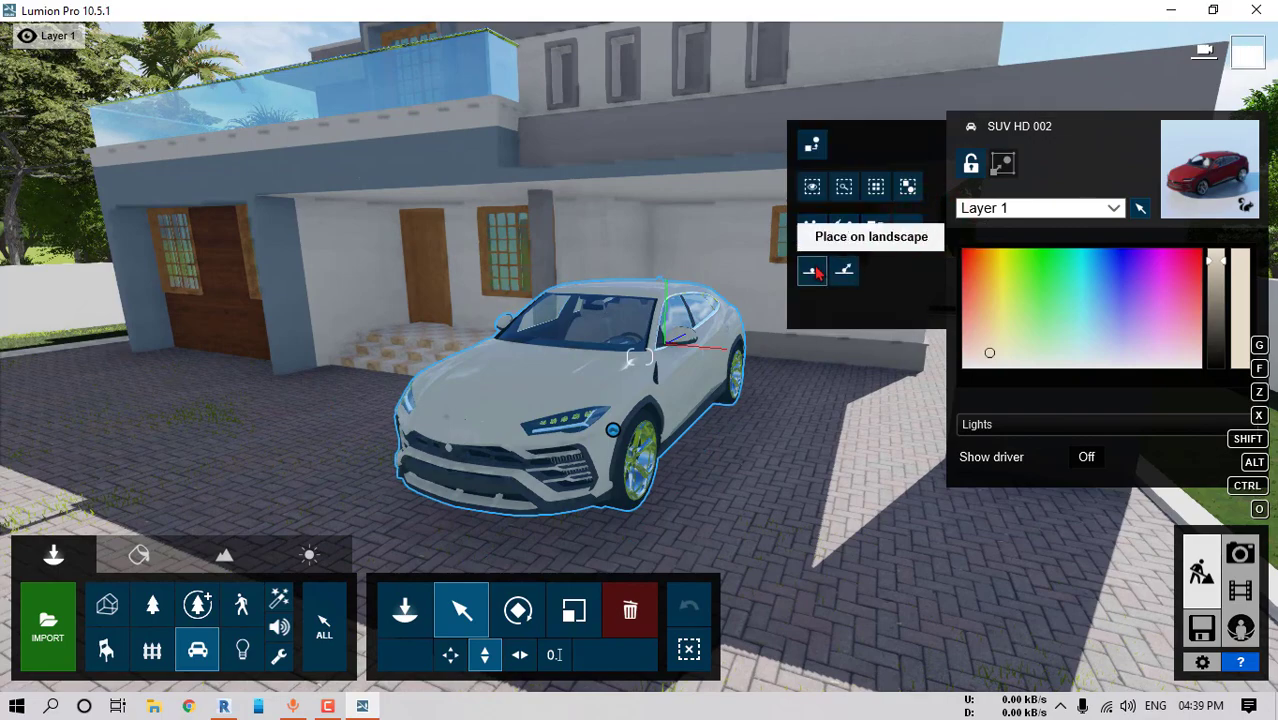
key("o")
right_click_drag(724, 405, 852, 423)
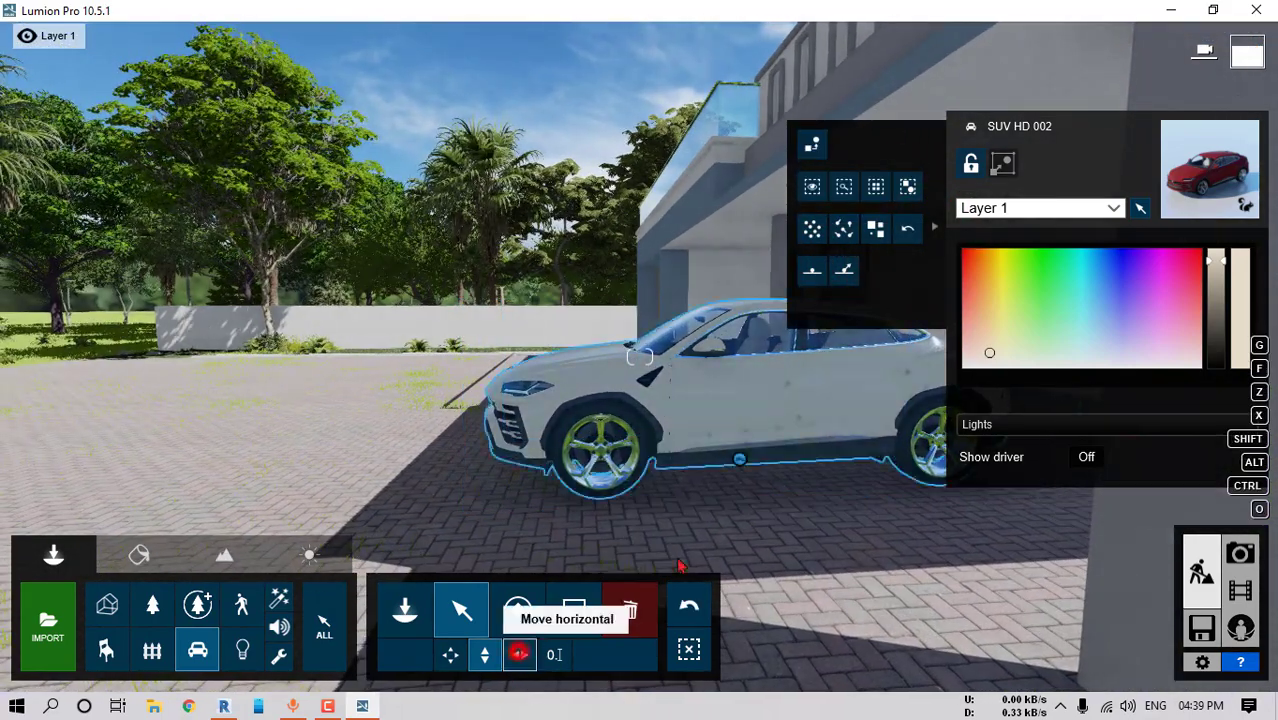
Move the SUV horizontally to adjust its parking position under the carport
left_click(519, 654)
right_click_drag(552, 456, 580, 458)
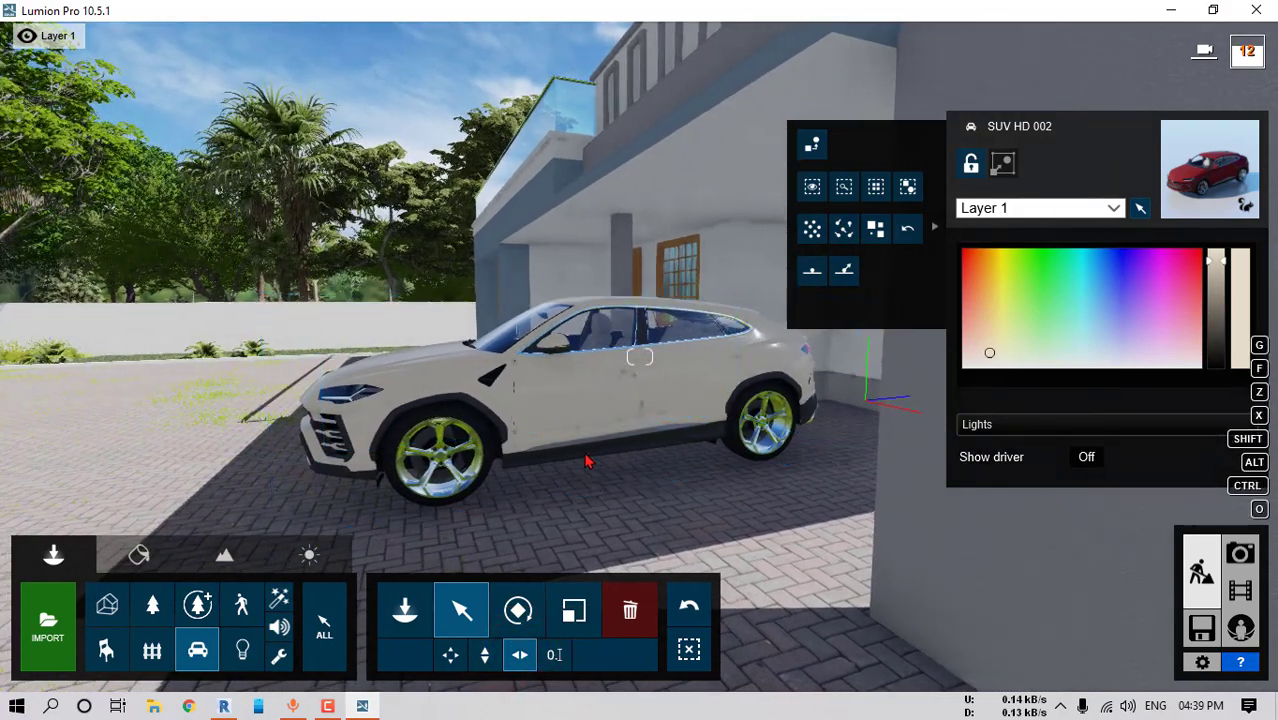
key("o")
right_click_drag(825, 484, 1062, 515)
right_click_drag(565, 496, 611, 484)
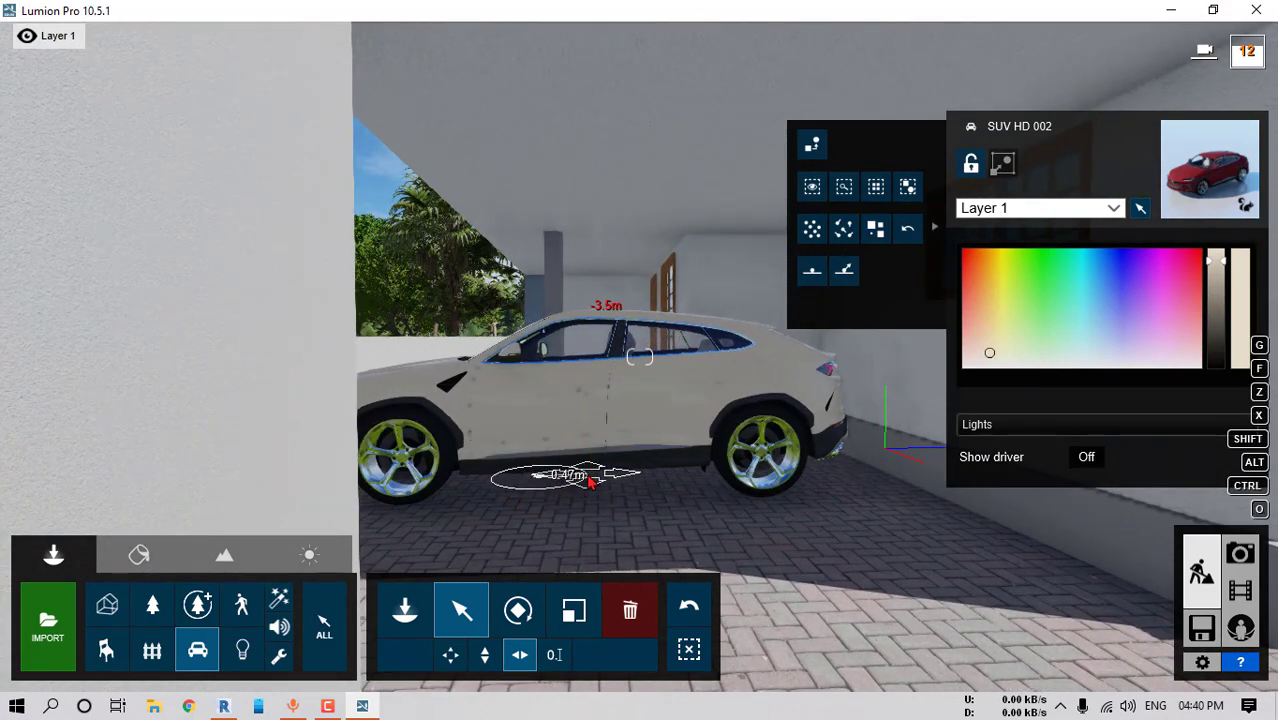
key("o")
right_click_drag(707, 463, 650, 476)
key("s")
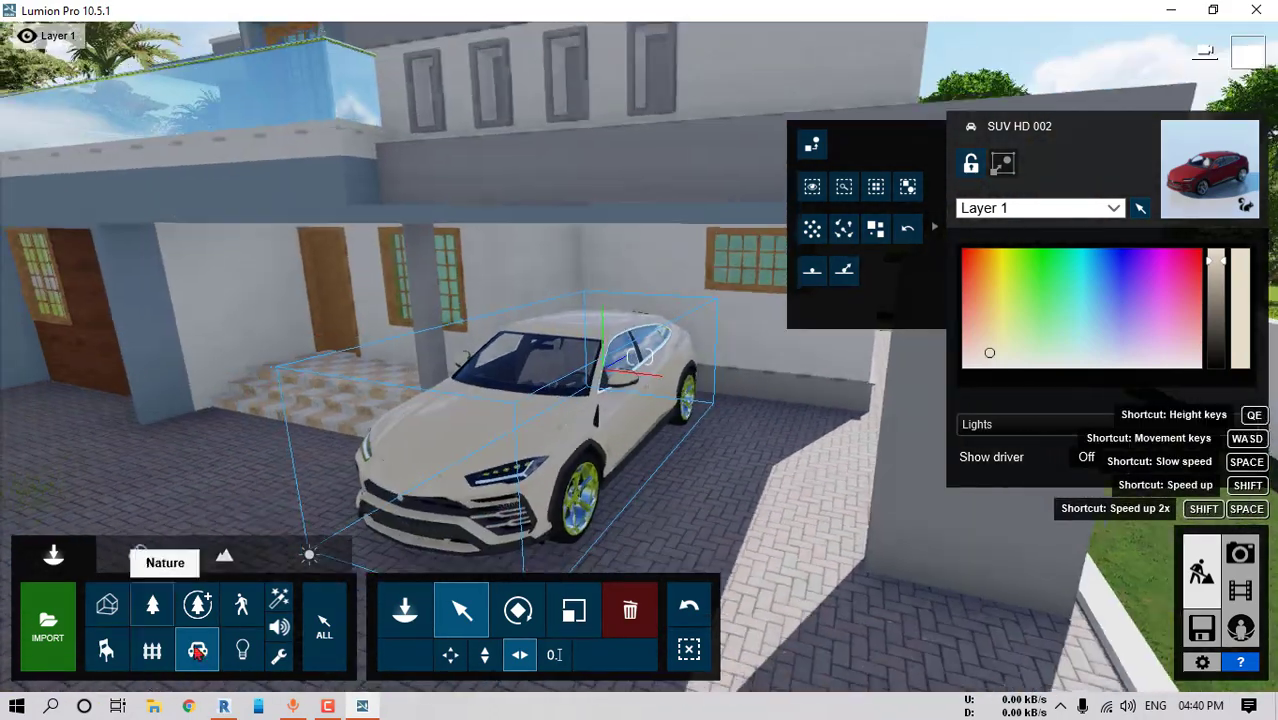
left_click(195, 672)
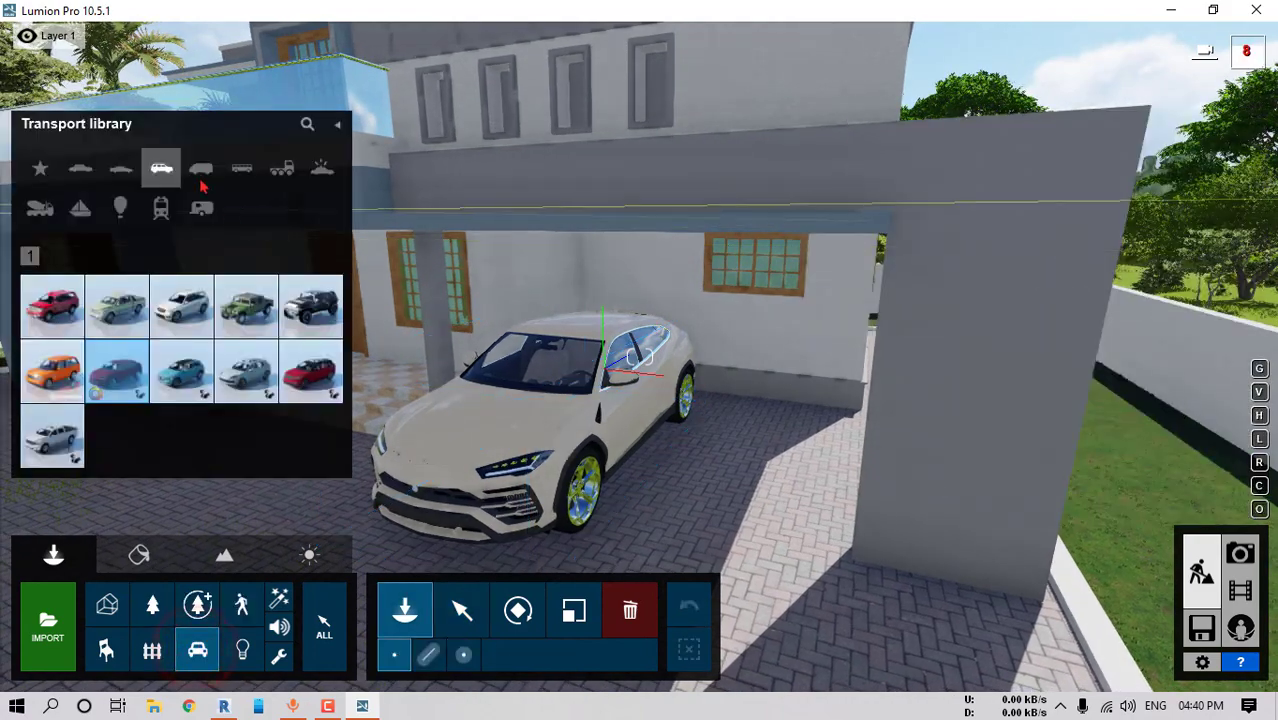
left_click(242, 168)
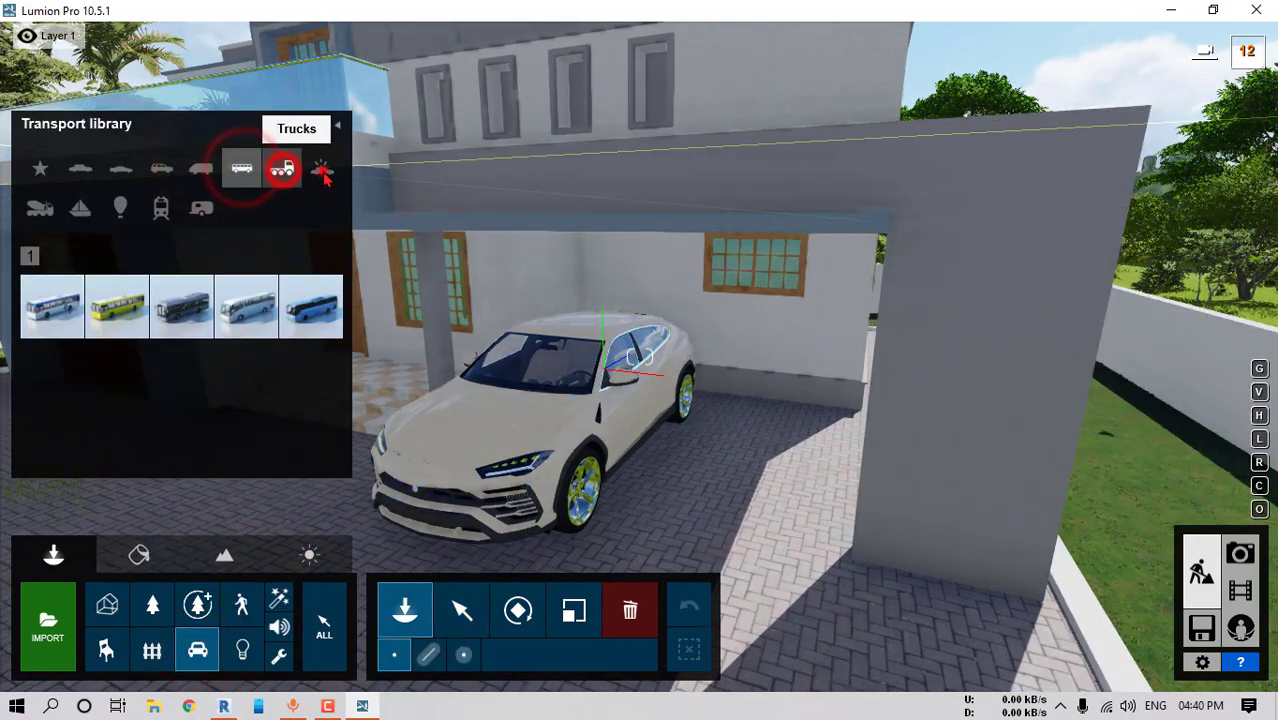
left_click(282, 169)
left_click(322, 170)
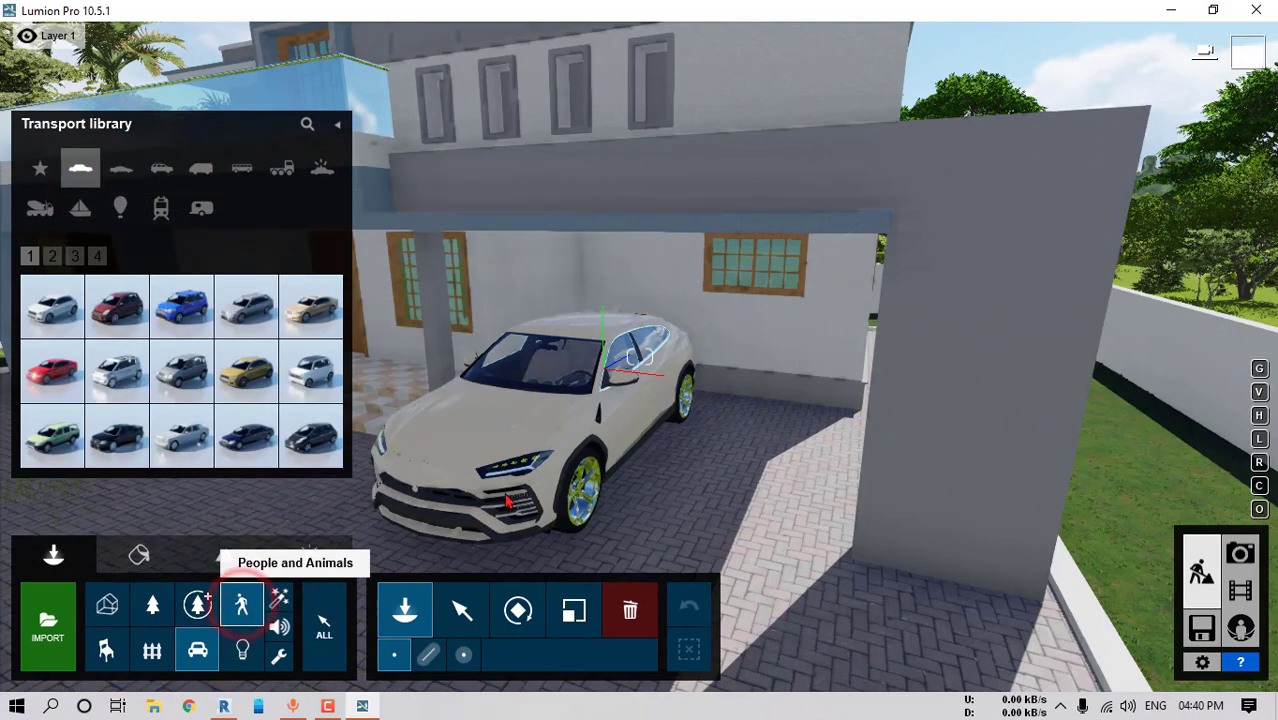
Place the first man from the Character library on the tiled entrance steps of the house
left_click(241, 604)
right_click_drag(765, 343, 640, 356)
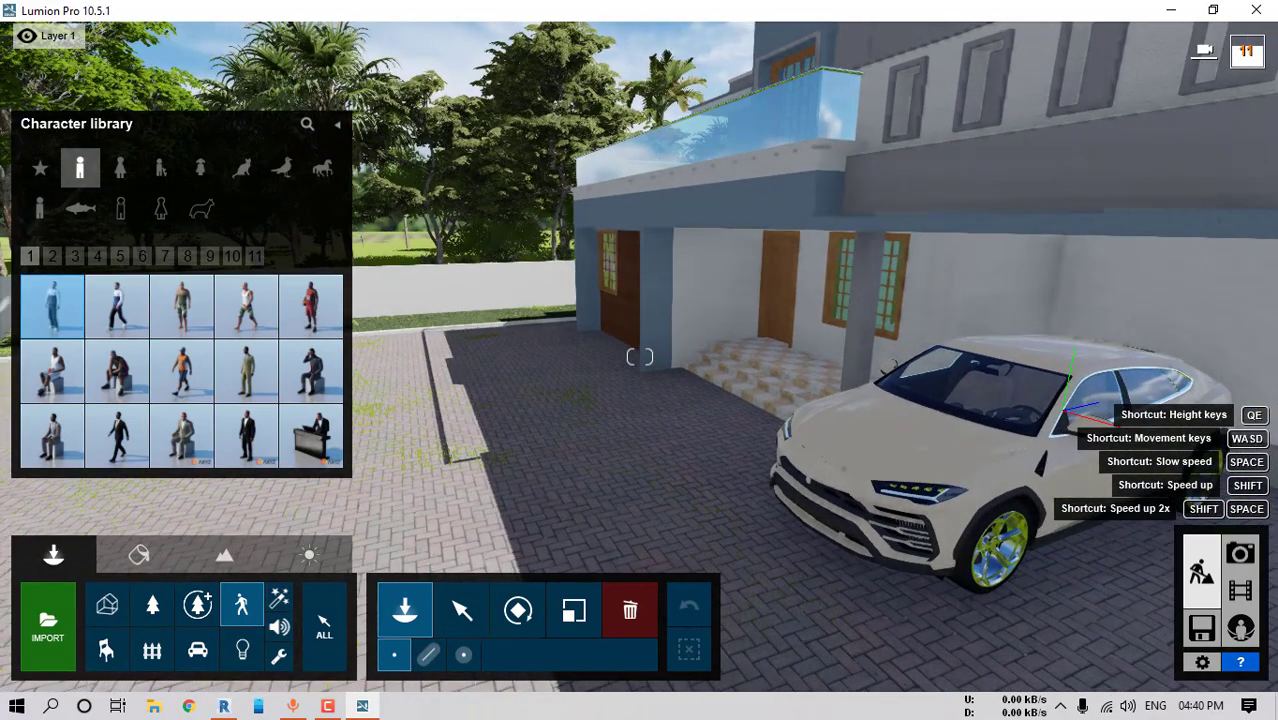
left_click(748, 383)
Place another copy of the same man on the upper balcony beside the glass railing, near its corner
key("a")
right_click_drag(748, 383, 886, 430)
key("w")
key("q")
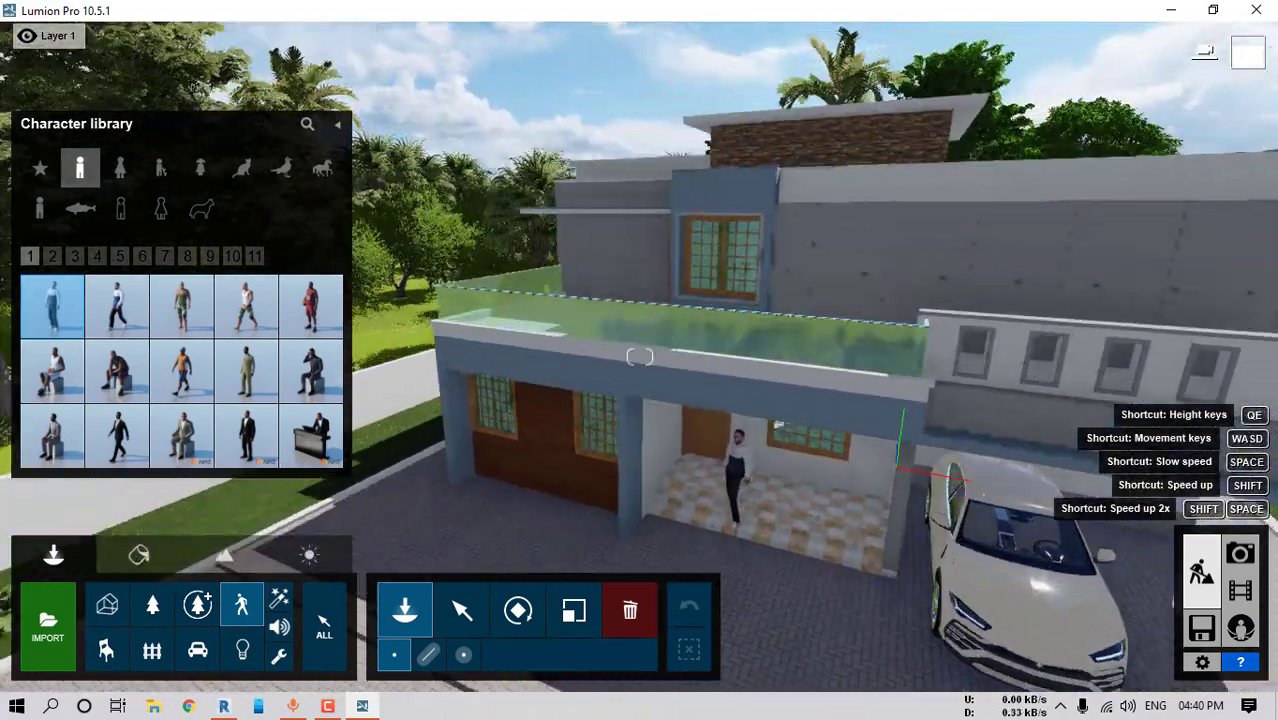
key("q")
right_click_drag(640, 356, 390, 370)
key("w")
key("w")
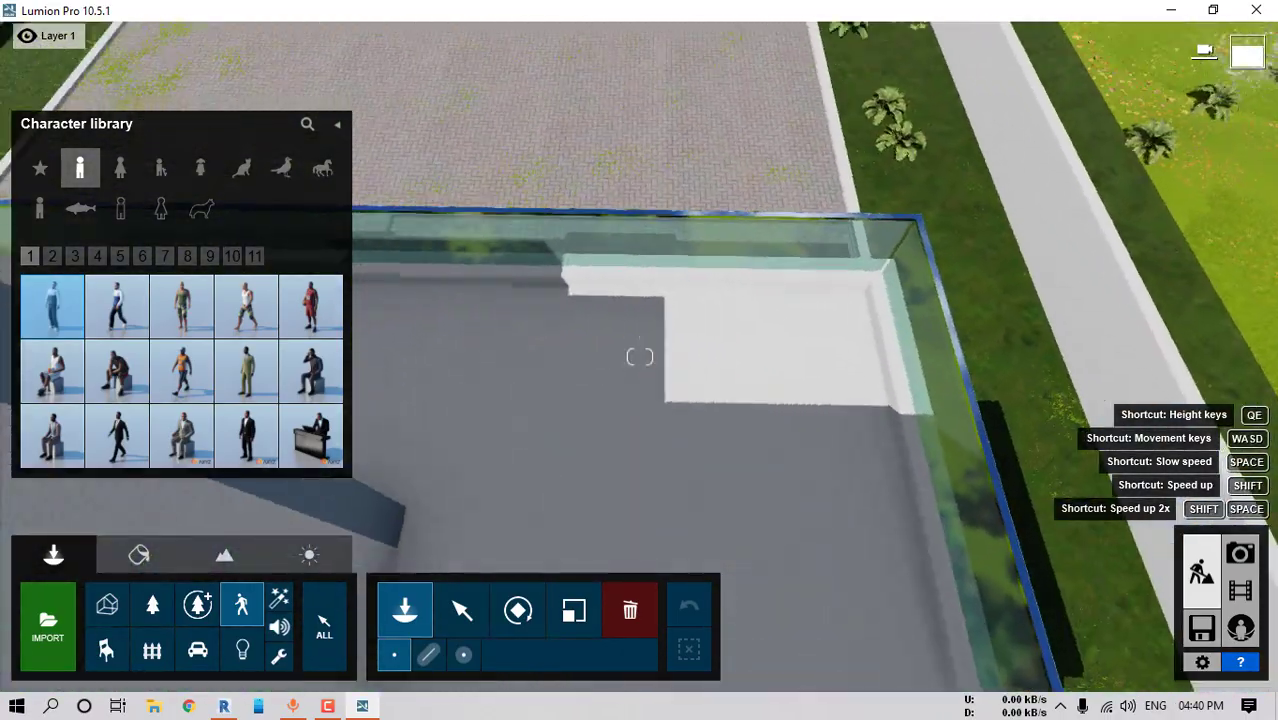
mouse_move(505, 320)
right_mouse_down()
mouse_move(497, 298)
mouse_move(510, 302)
right_mouse_up()
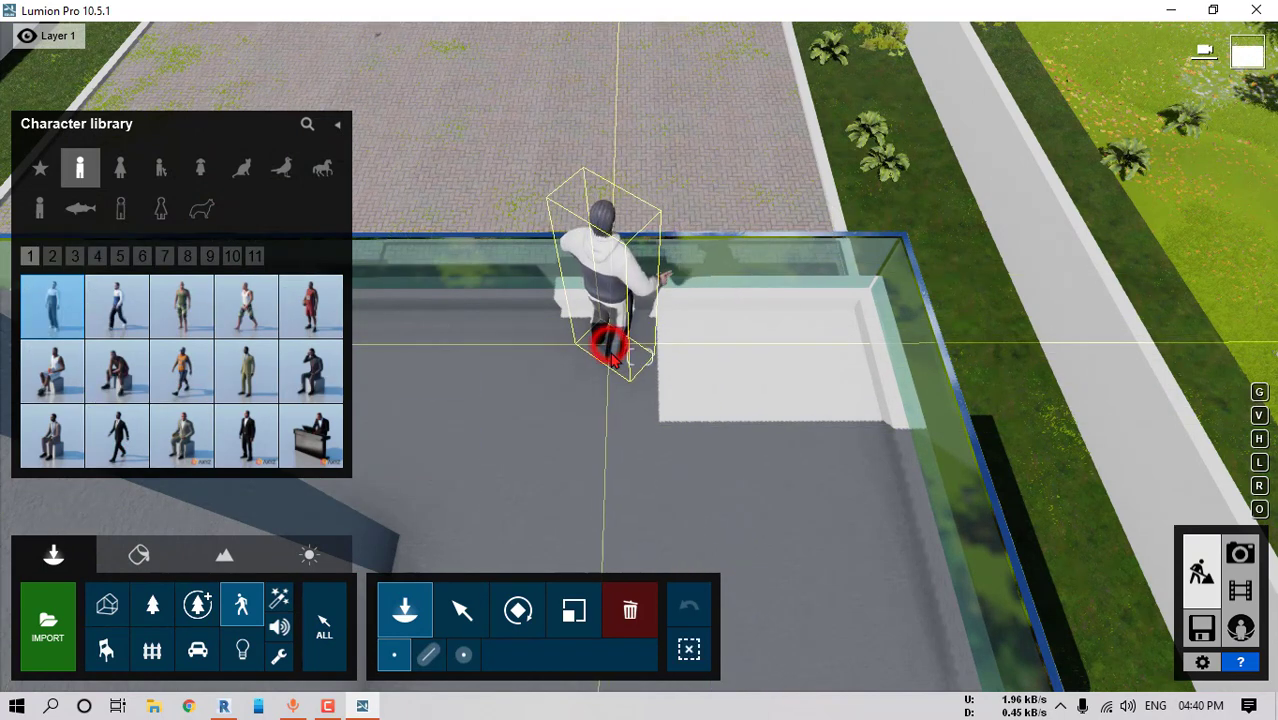
left_click(608, 345)
Place the standing woman in a red top and jeans from page 2 of the women beside the man on the balcony
left_click(120, 168)
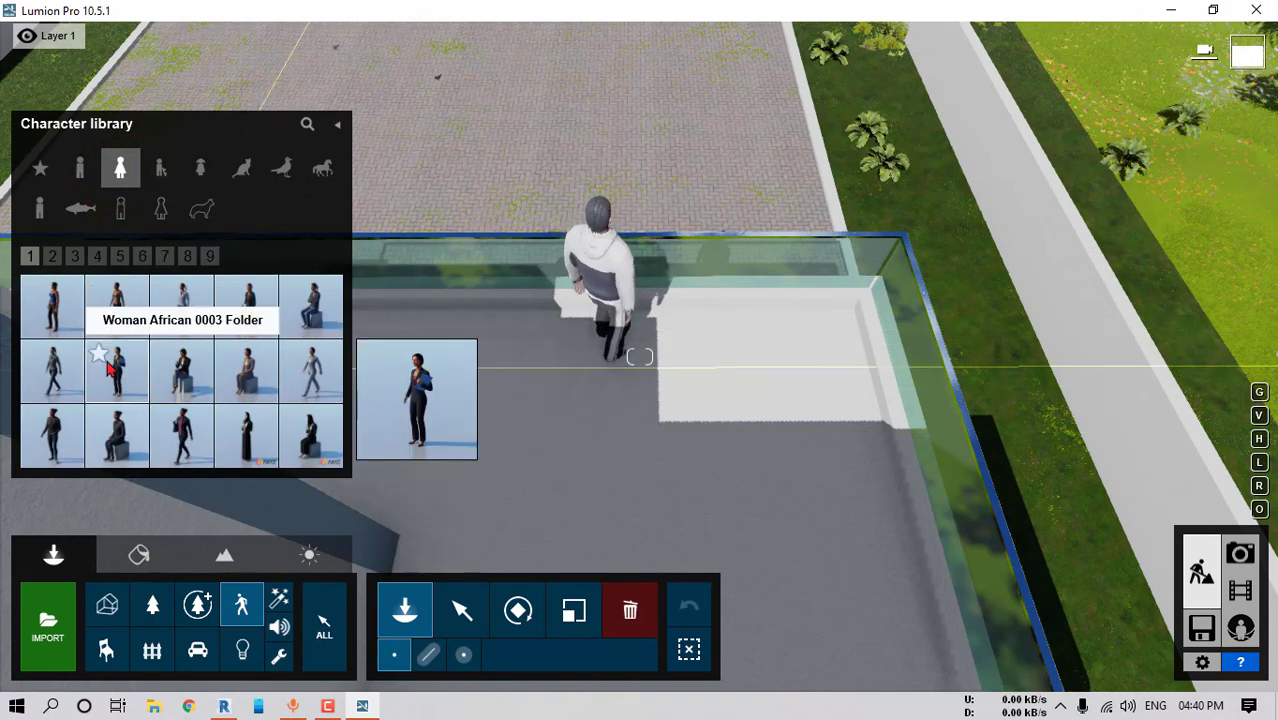
left_click(55, 420)
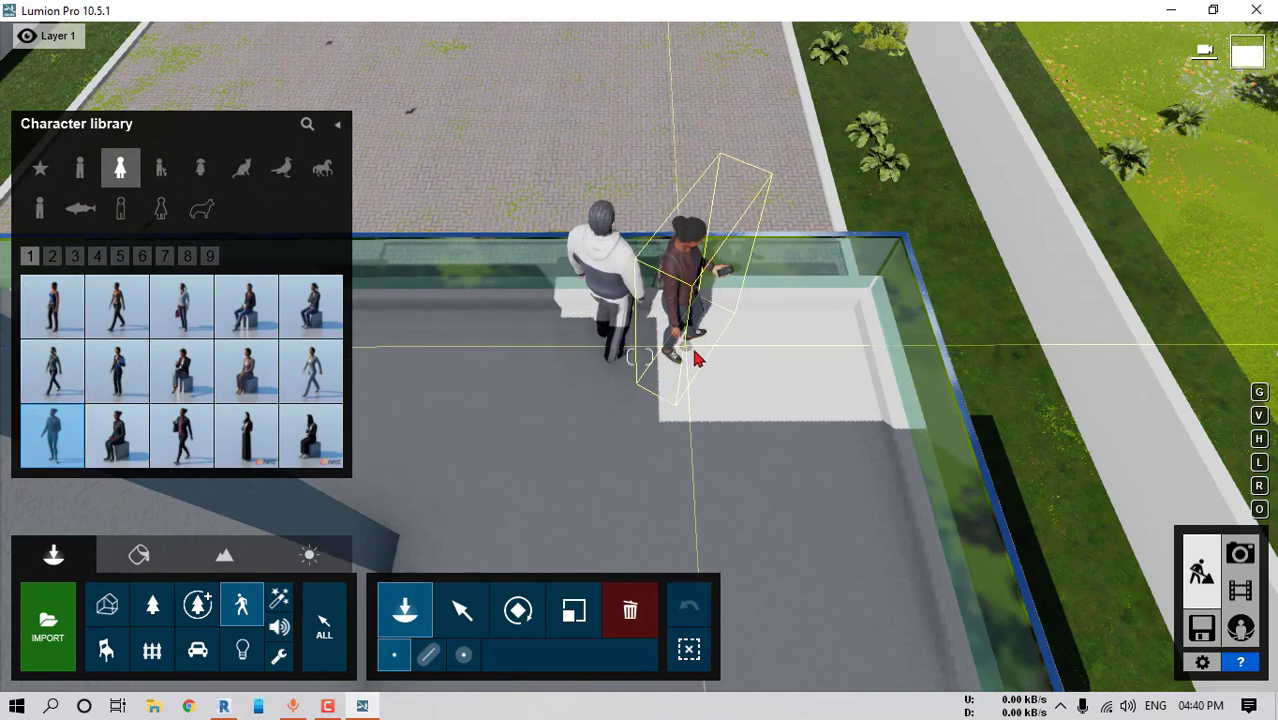
left_click(52, 257)
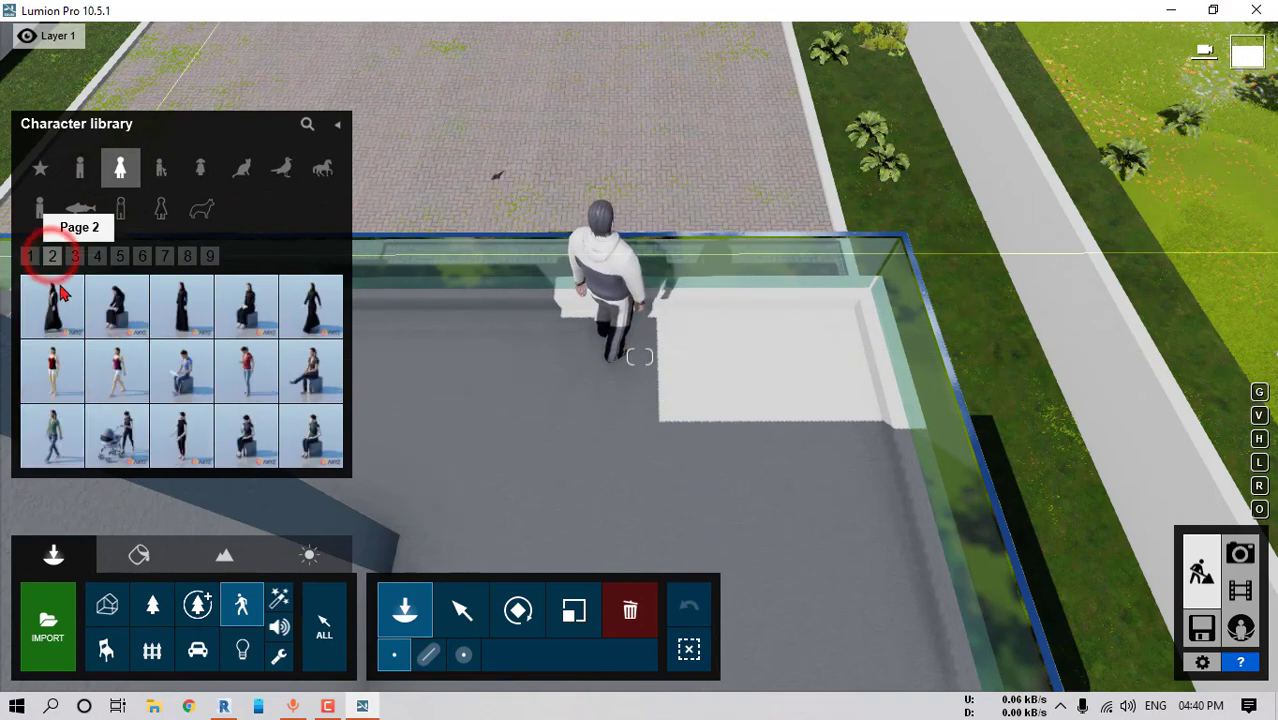
left_click(677, 356)
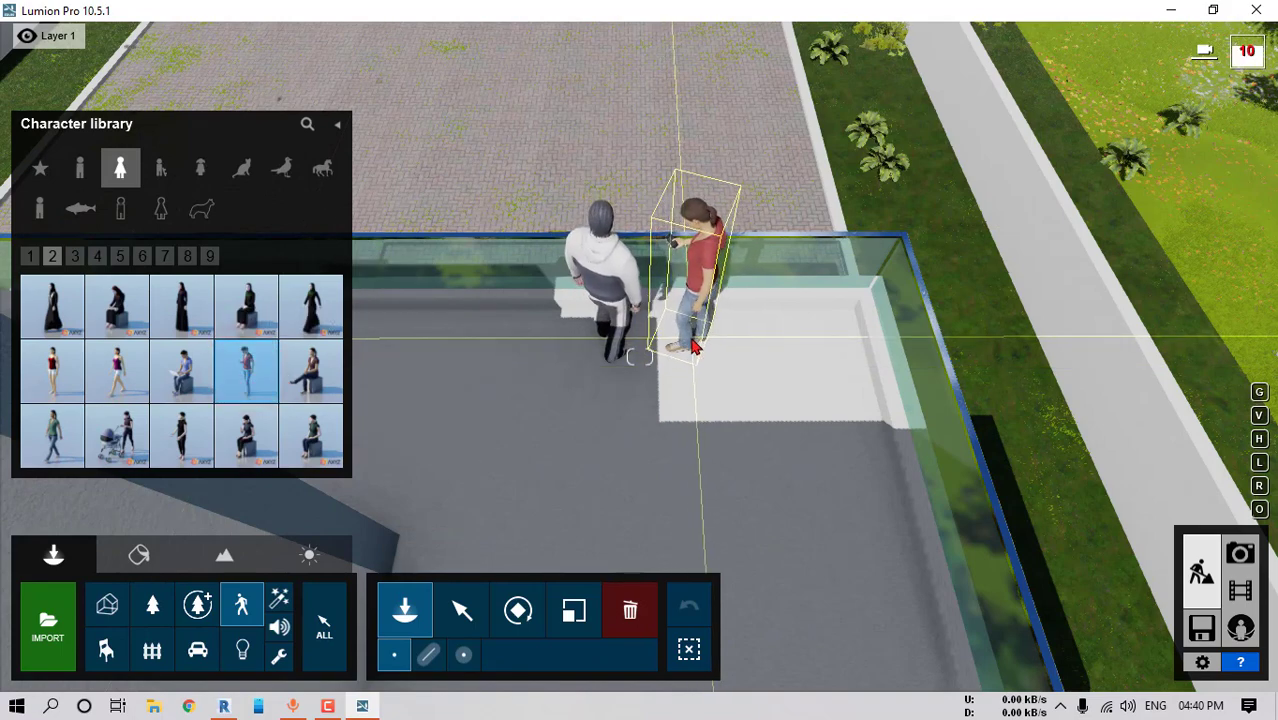
Look through the flower pages of the Nature library for a plant suitable for the balcony
left_click(152, 604)
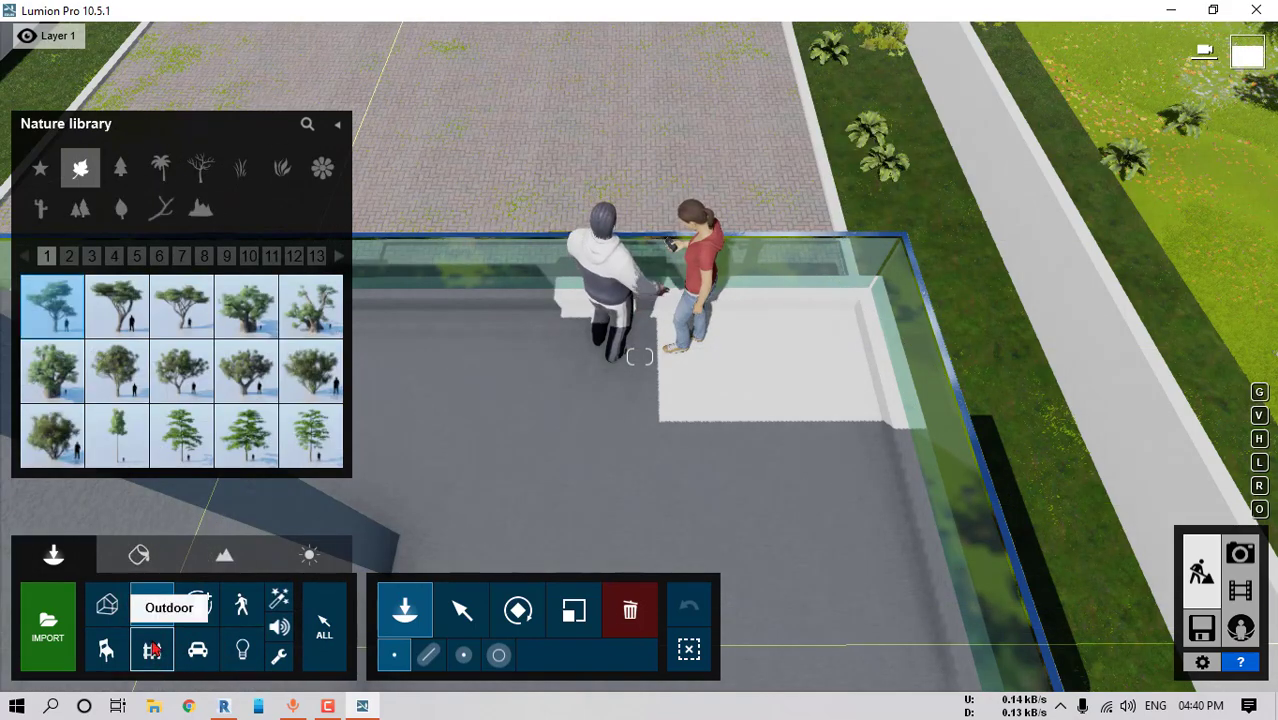
left_click(319, 175)
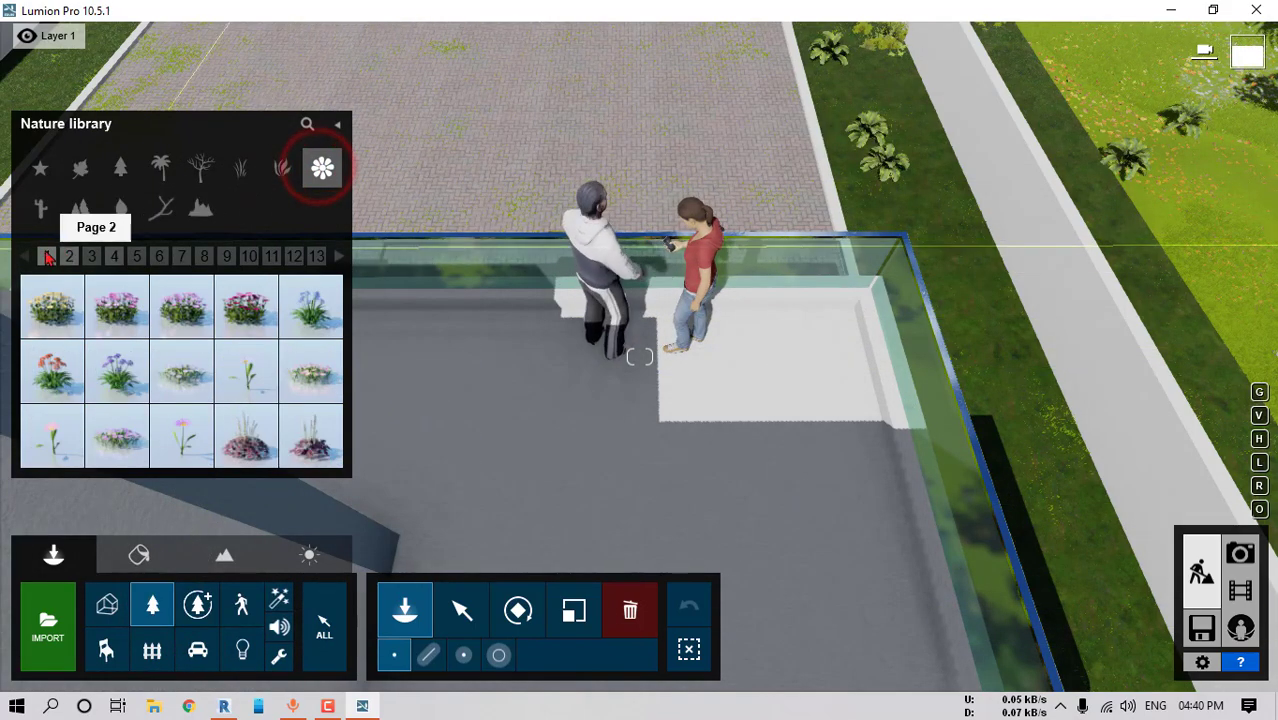
left_click(91, 257)
left_click(114, 257)
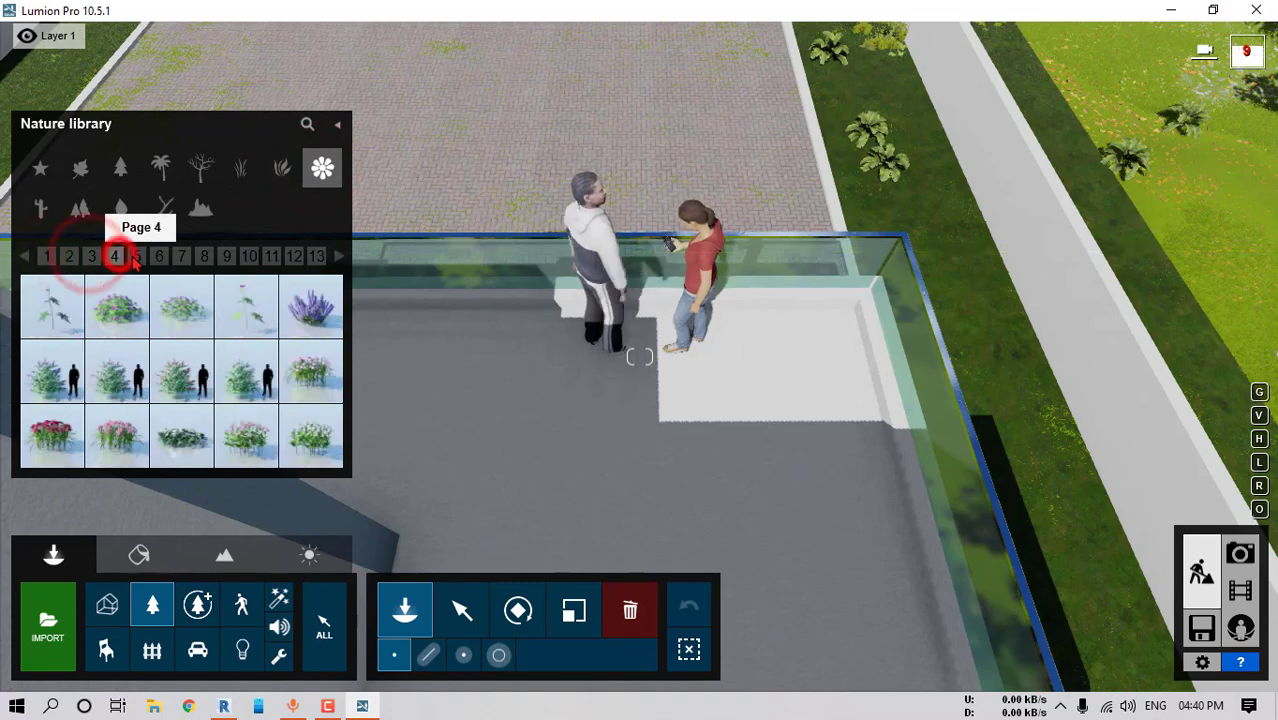
left_click(136, 257)
left_click(159, 257)
left_click(181, 257)
left_click(204, 257)
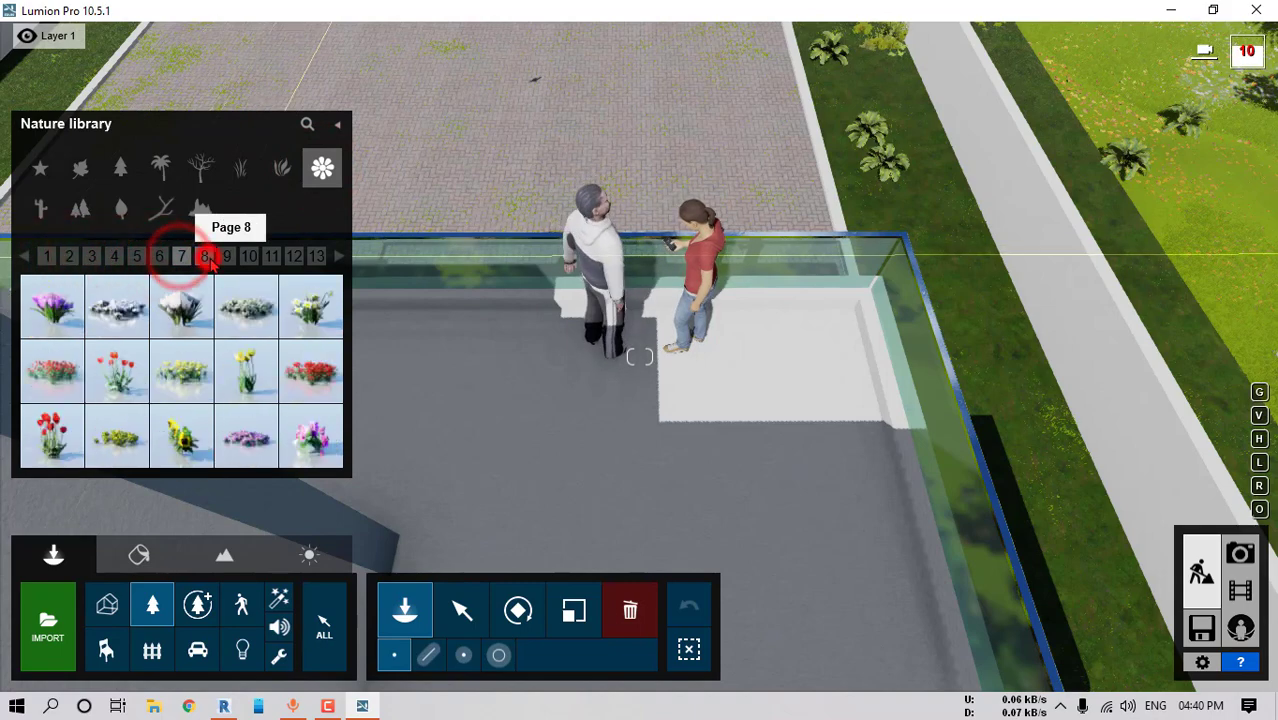
left_click(226, 257)
left_click(249, 257)
left_click(271, 257)
left_click(294, 257)
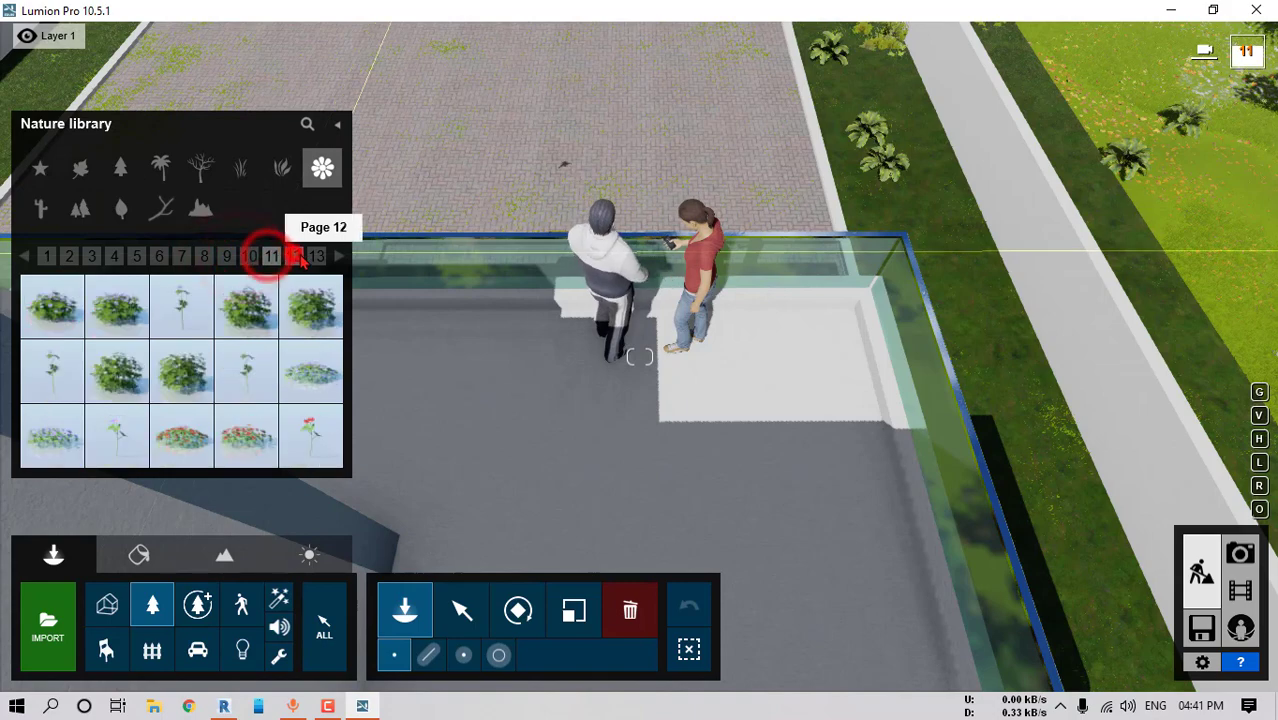
left_click(316, 257)
left_click(336, 257)
Place the spiky-leaved potted plant from page 8 of the Outdoor library in the balcony corner by the glass railing
left_click(152, 651)
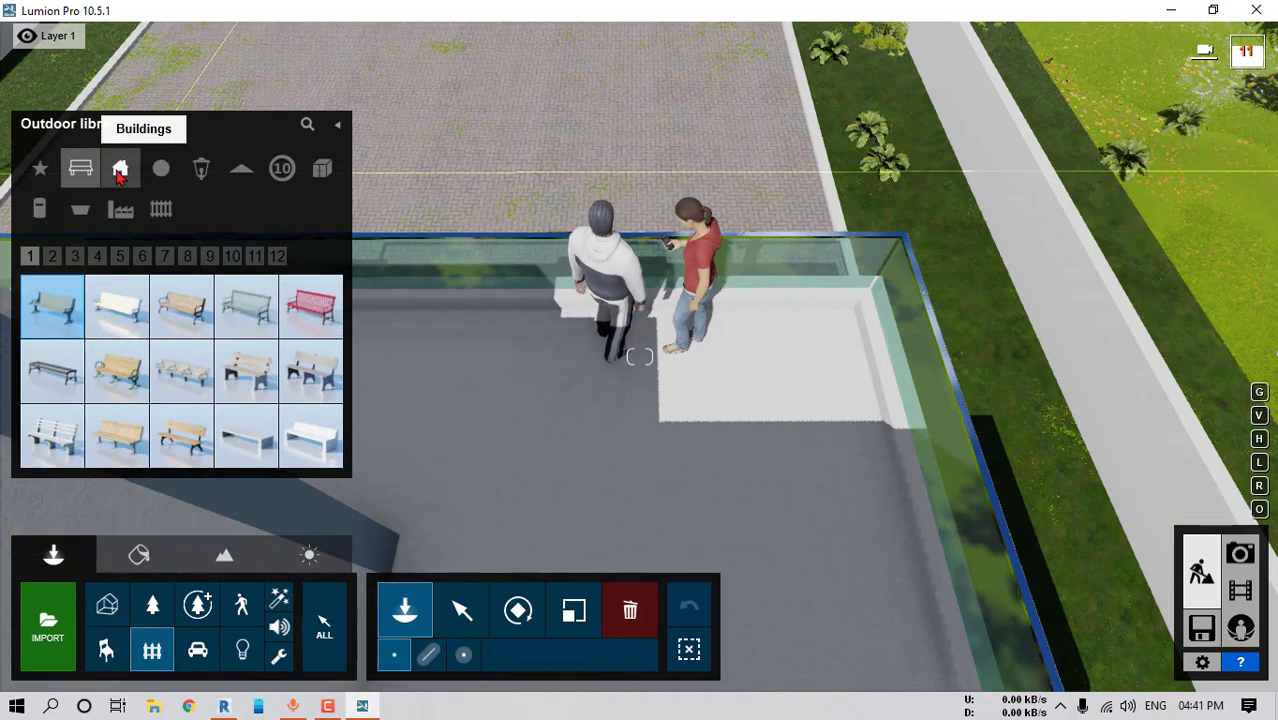
left_click(231, 257)
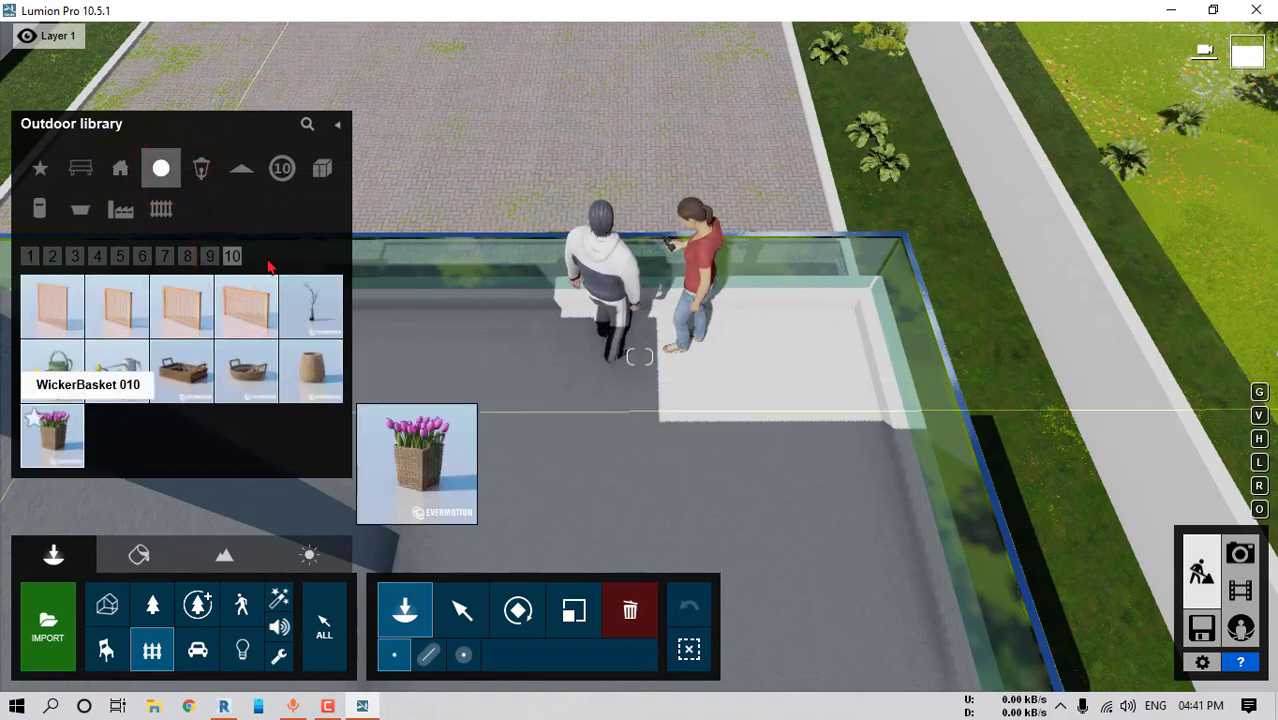
mouse_move(312, 320)
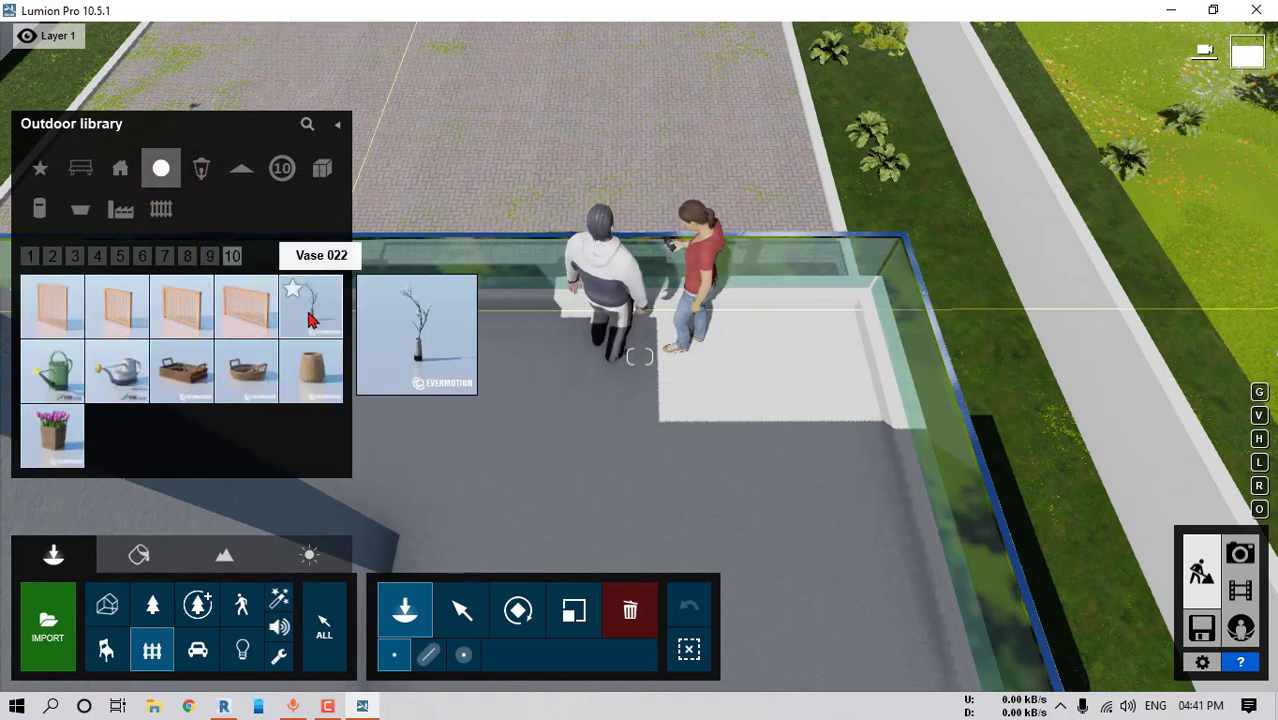
left_click(210, 257)
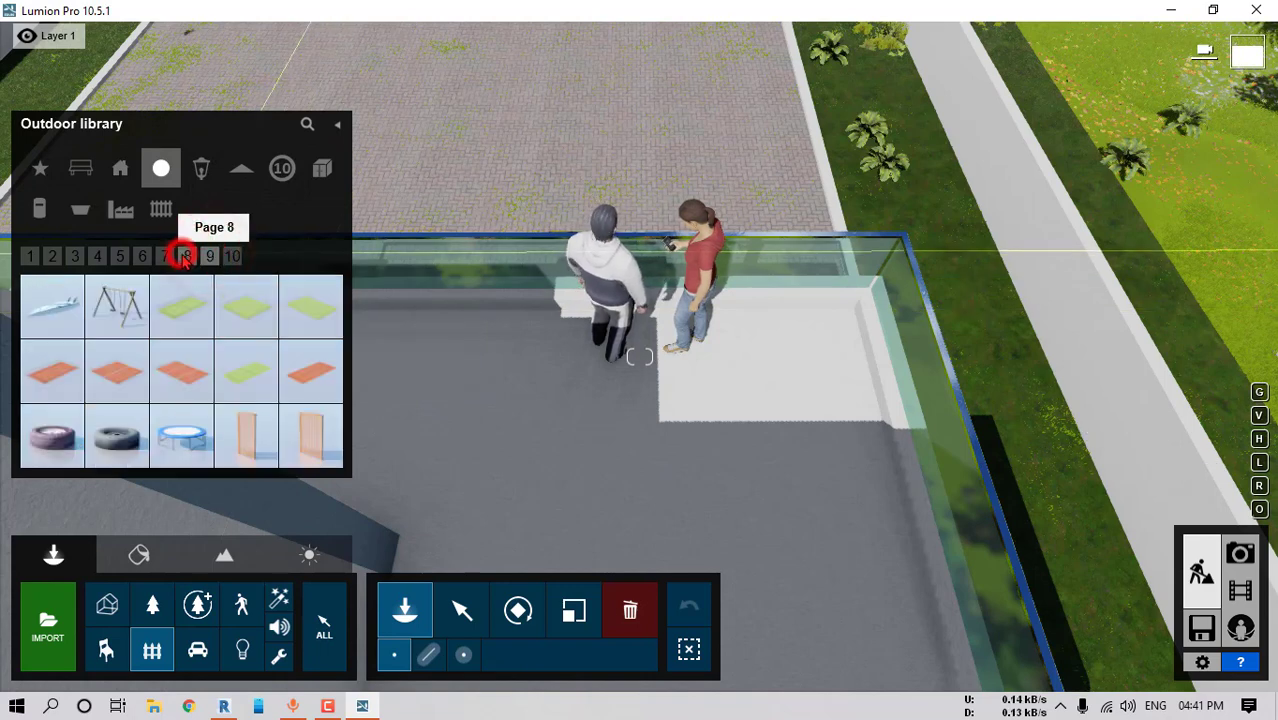
left_click(184, 257)
mouse_move(50, 315)
left_click(840, 322)
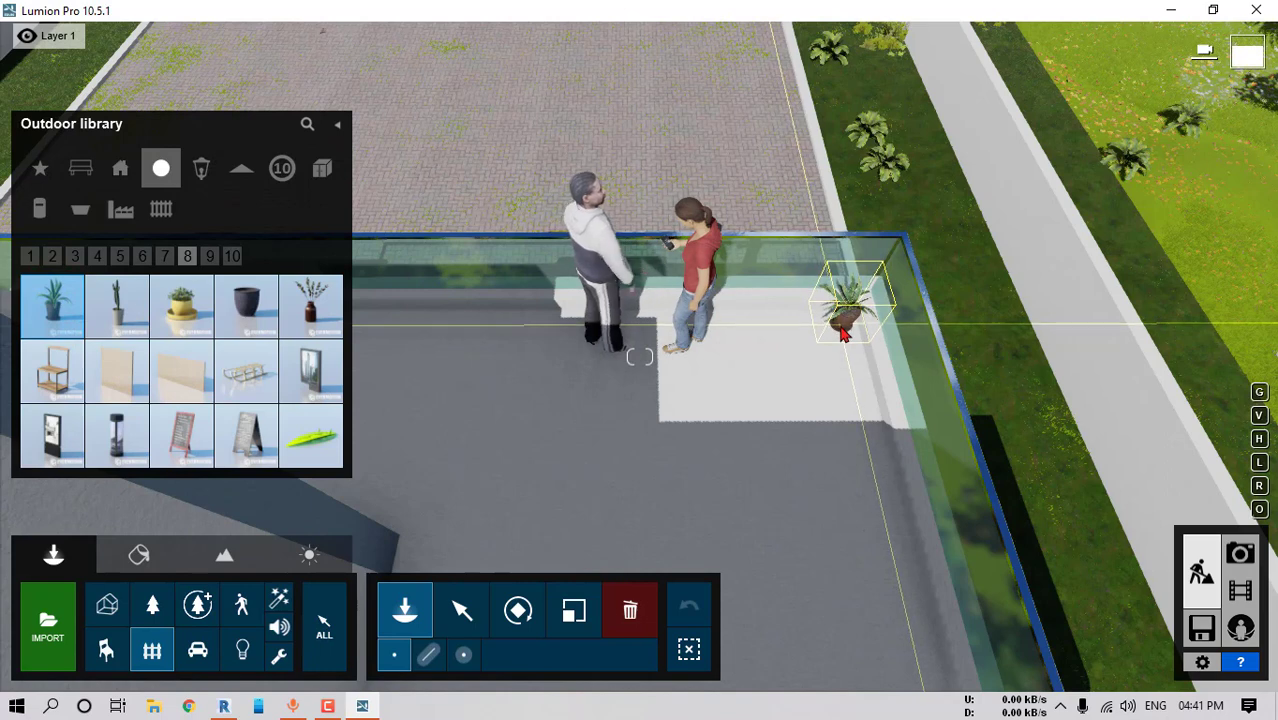
Place the empty dark planter from page 8 of the Outdoor library on the balcony along the side glass railing near the spiky plant
left_click(250, 300)
left_click(778, 335)
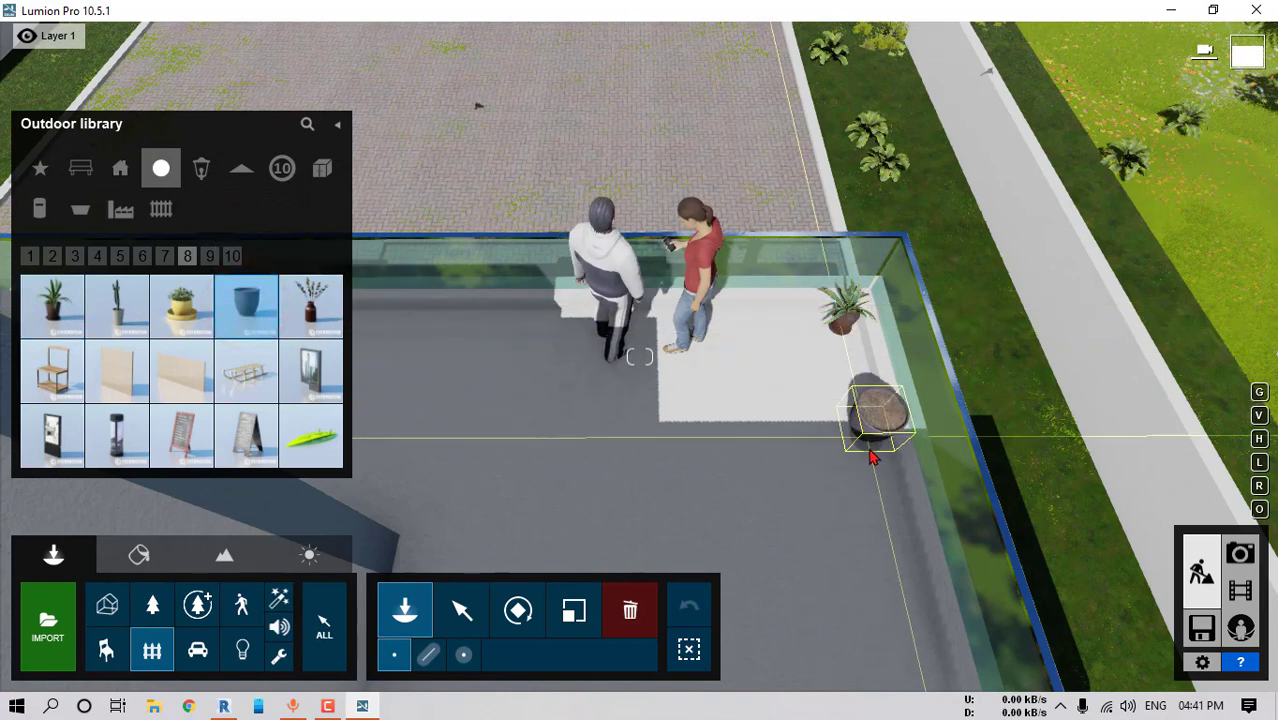
left_click(849, 395)
right_click_drag(849, 395, 787, 240)
key("a")
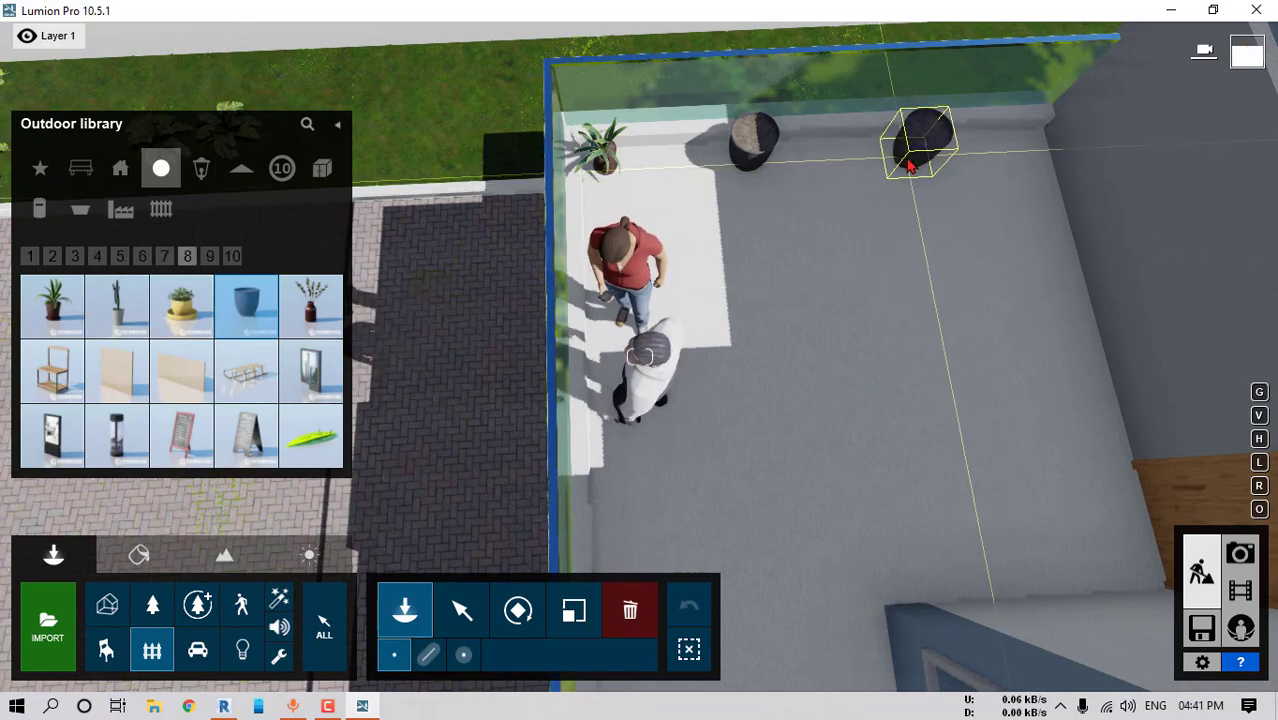
Place copies of the broad-leaved plant in a dark pot from page 7 of the Outdoor library along the balcony's front glass railing
right_click_drag(773, 262, 648, 458)
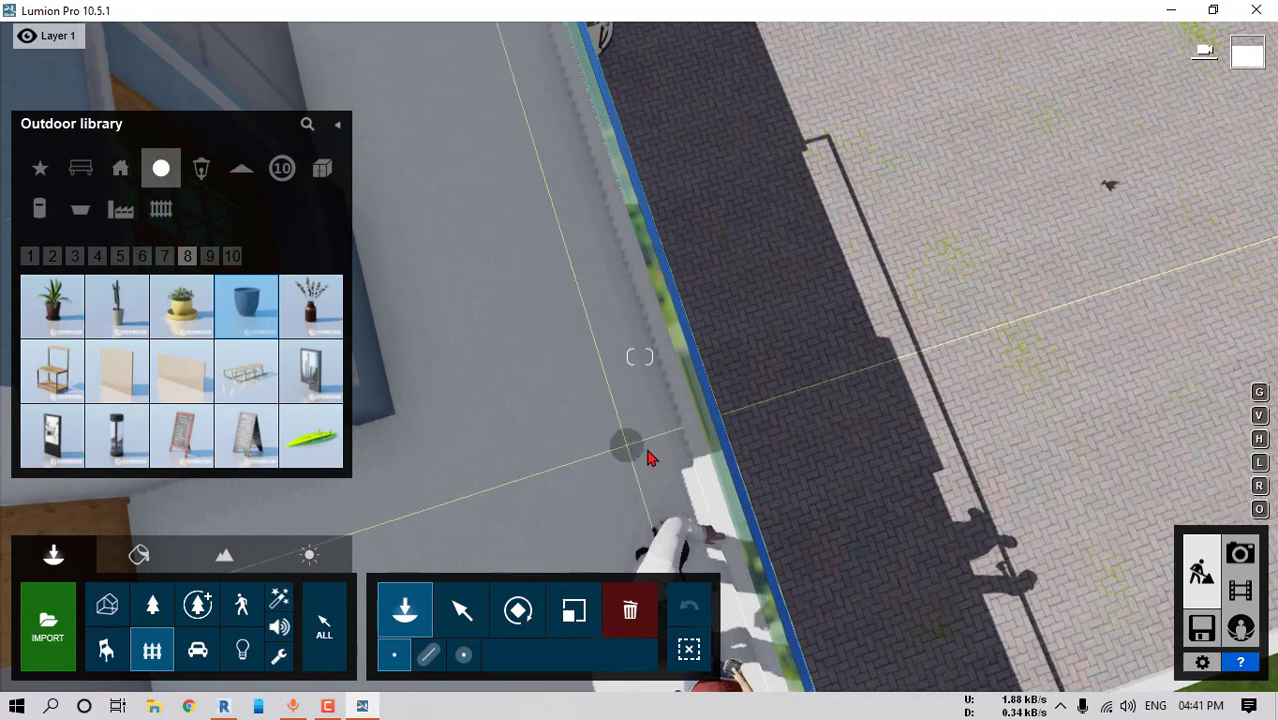
left_click(166, 256)
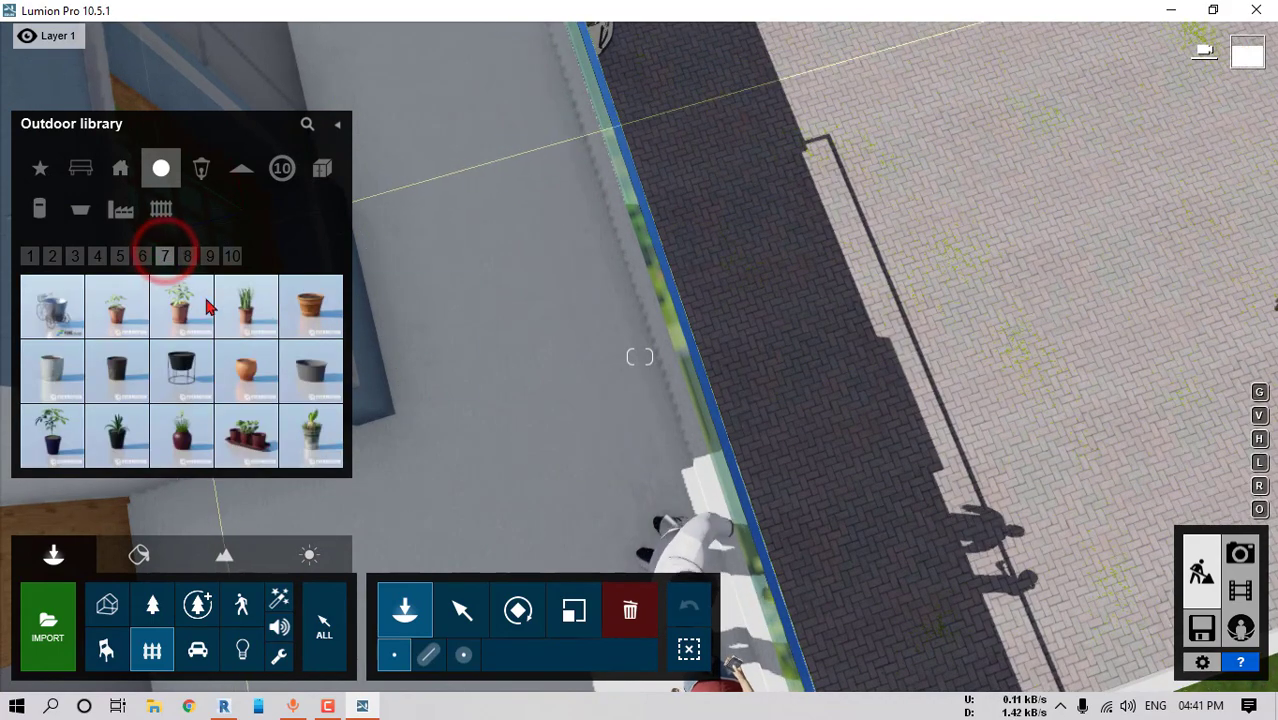
left_click(181, 303)
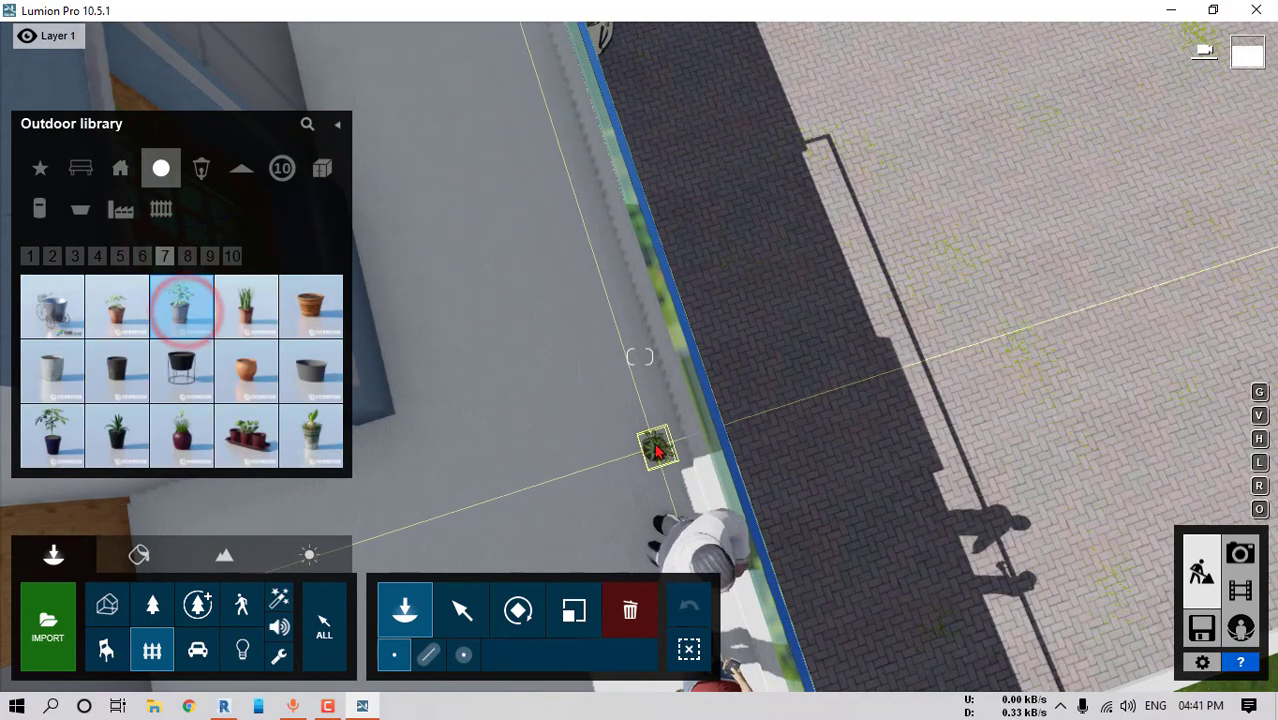
left_click(118, 328)
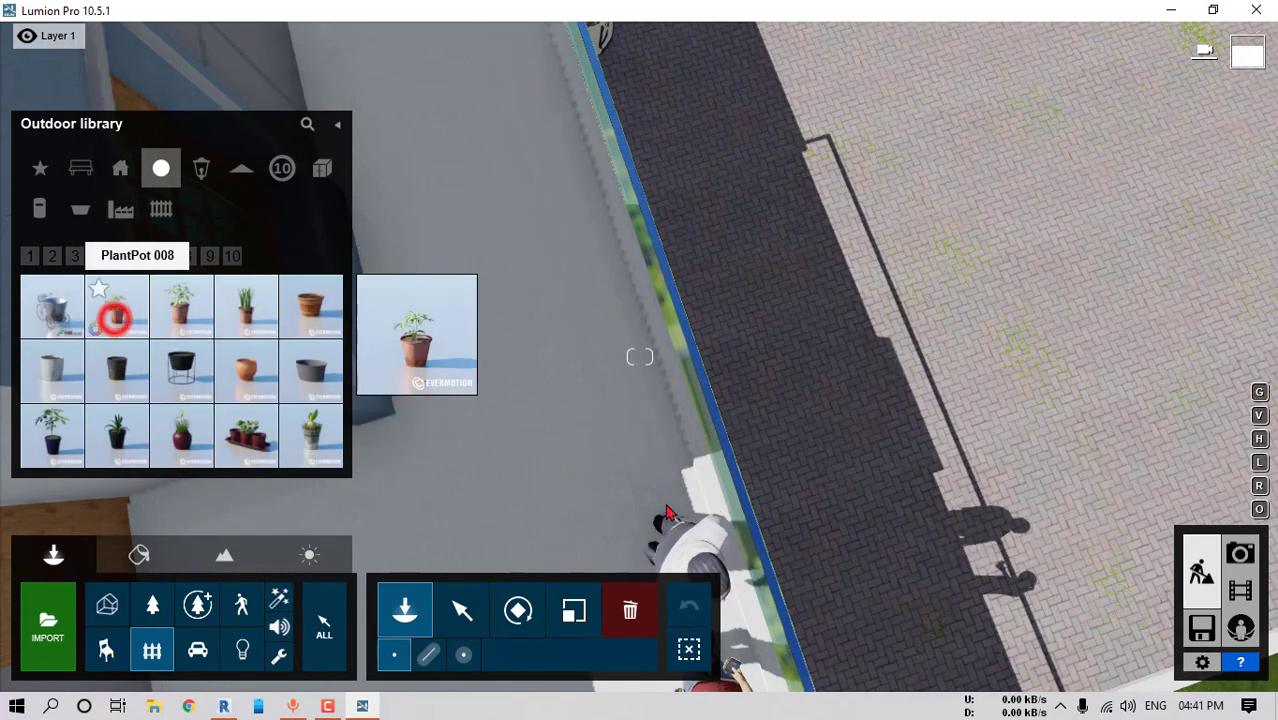
left_click(50, 425)
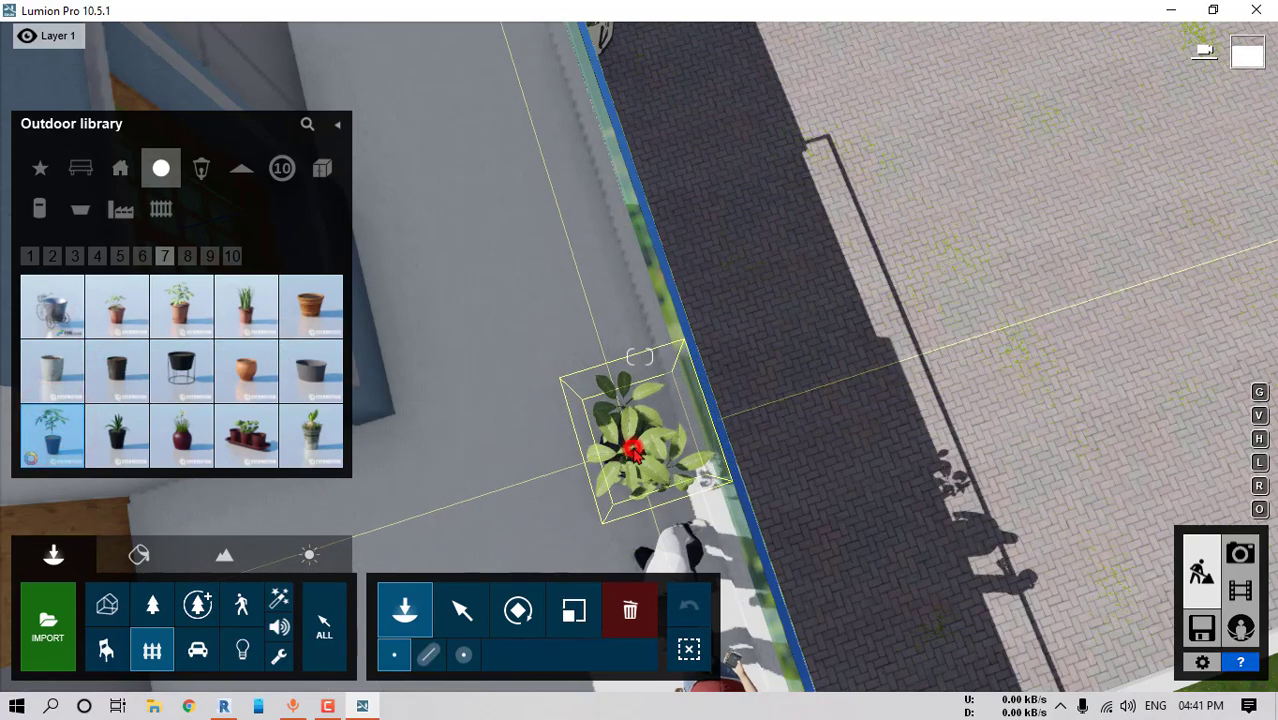
left_click(633, 450)
right_click_drag(633, 450, 250, 290)
left_click(628, 466)
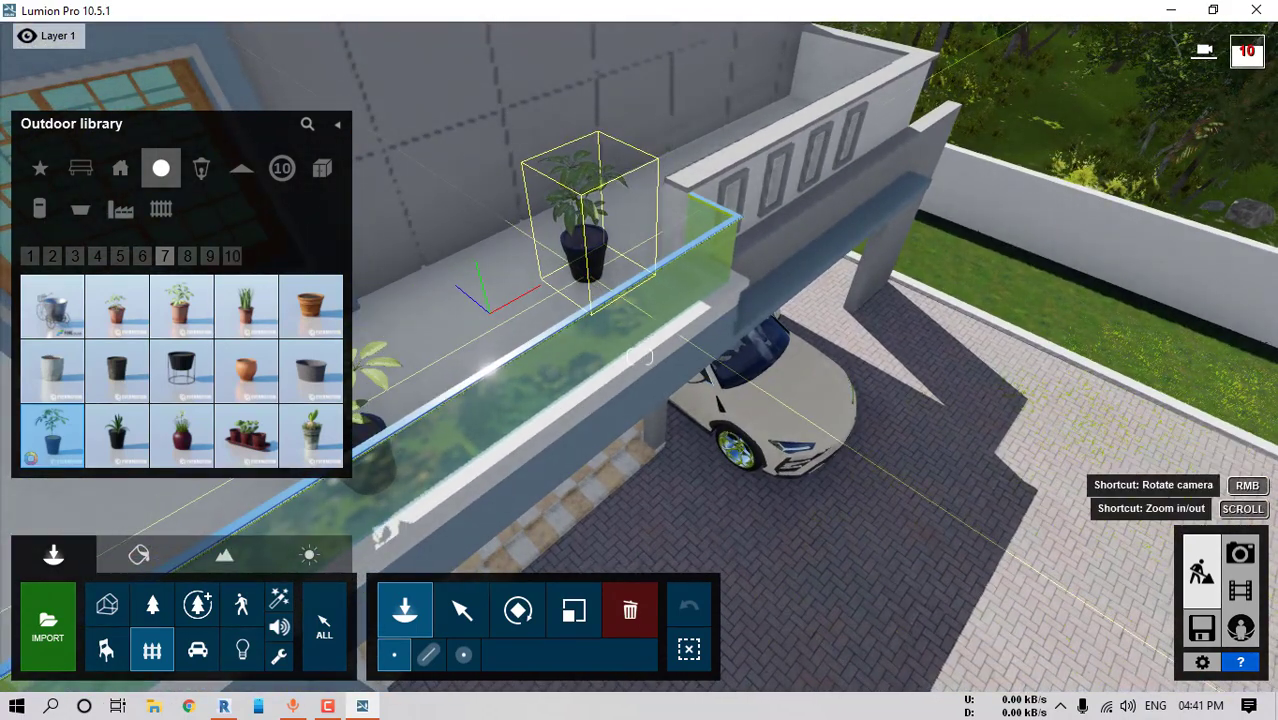
right_click_drag(640, 357, 566, 331)
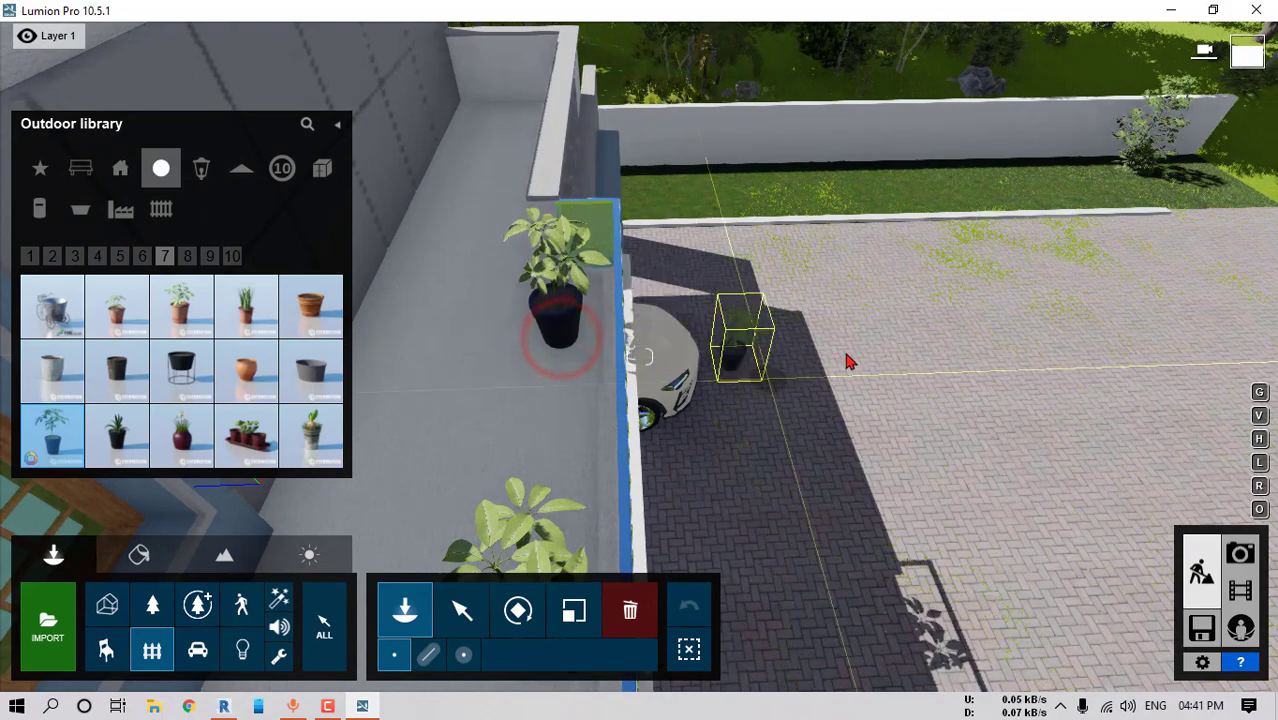
Place the vase with bare branches from page 10 of the Outdoor library on the entrance porch beside the column next to the car
right_click_drag(845, 362, 800, 295)
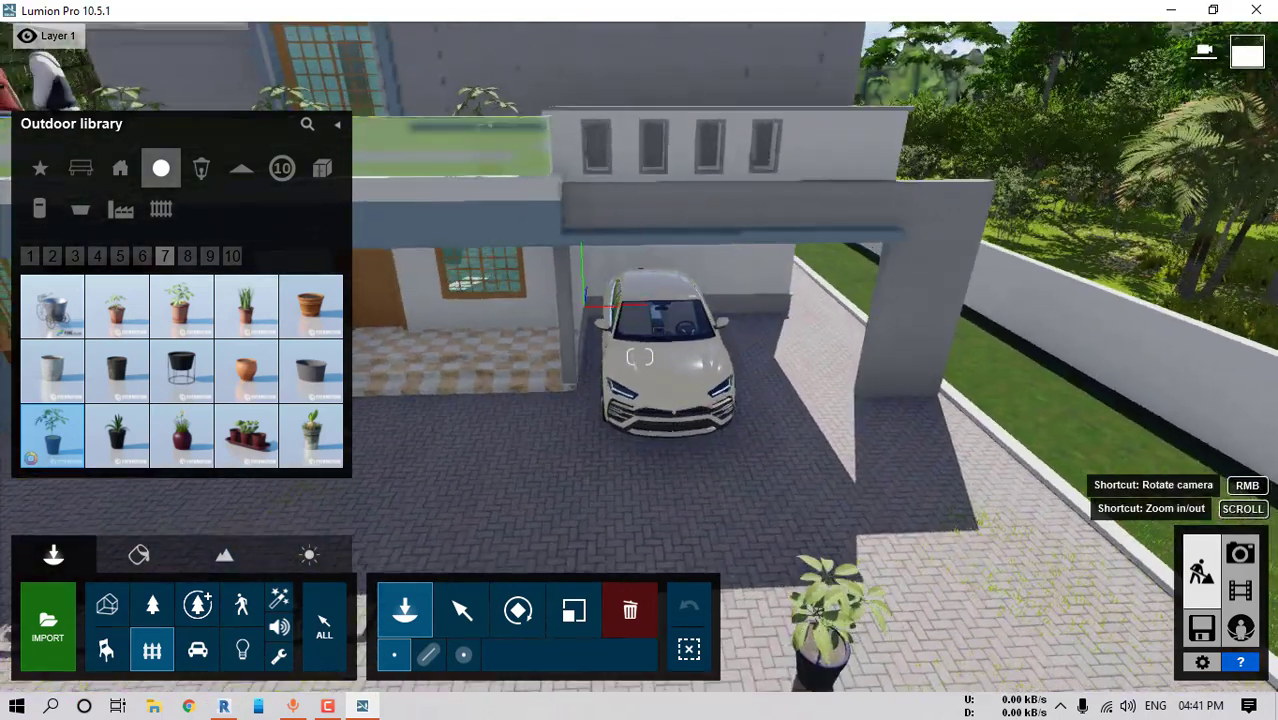
left_click(231, 257)
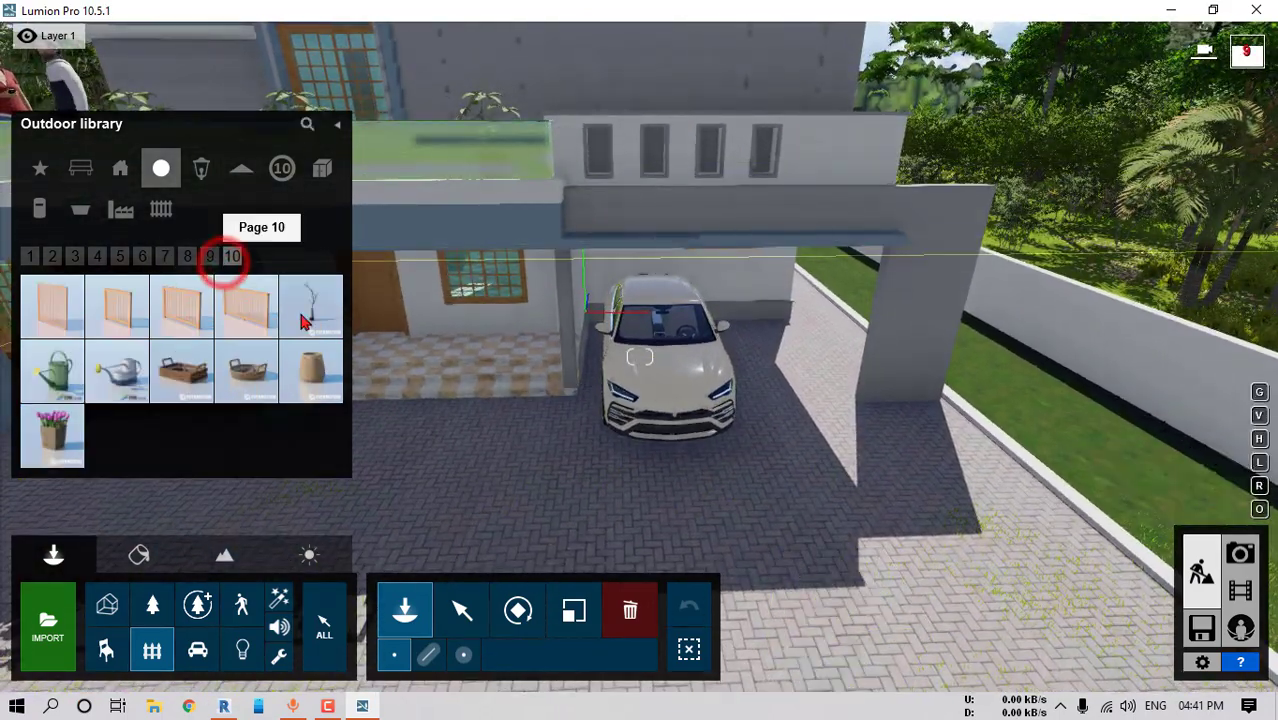
left_click(304, 319)
key("w")
right_click_drag(620, 350, 520, 352)
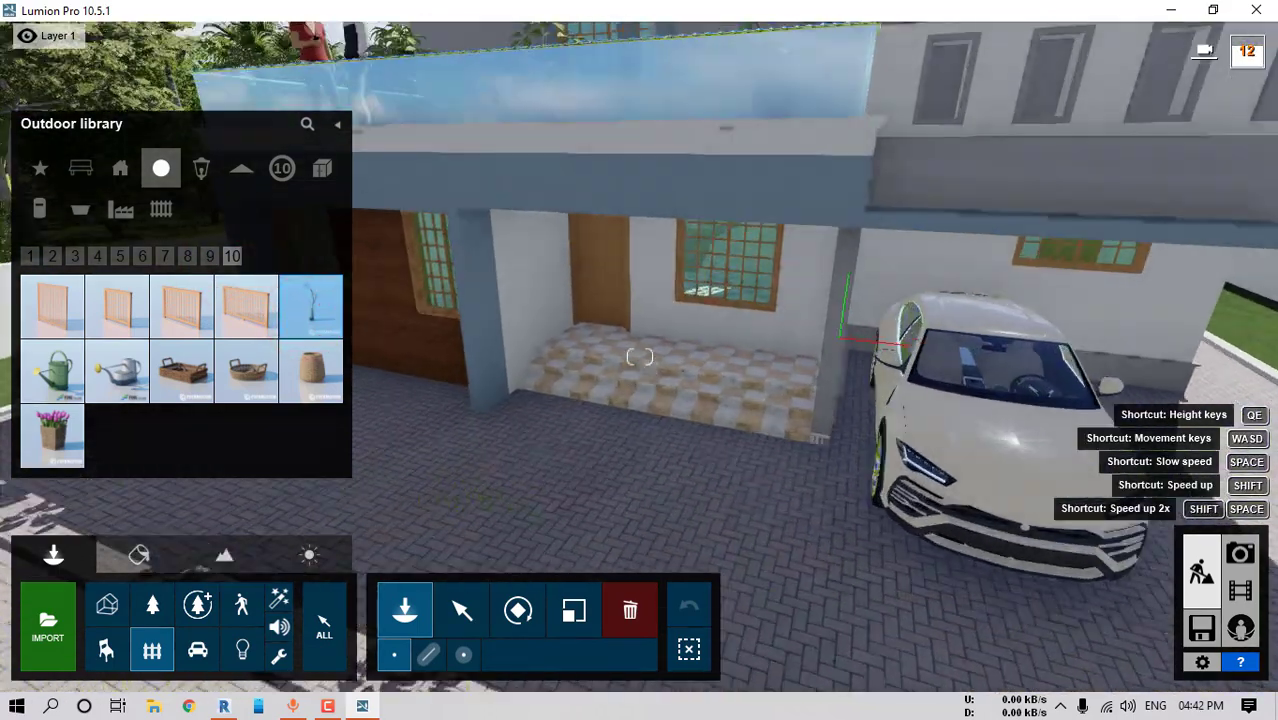
key("w")
right_click_drag(640, 400, 742, 442)
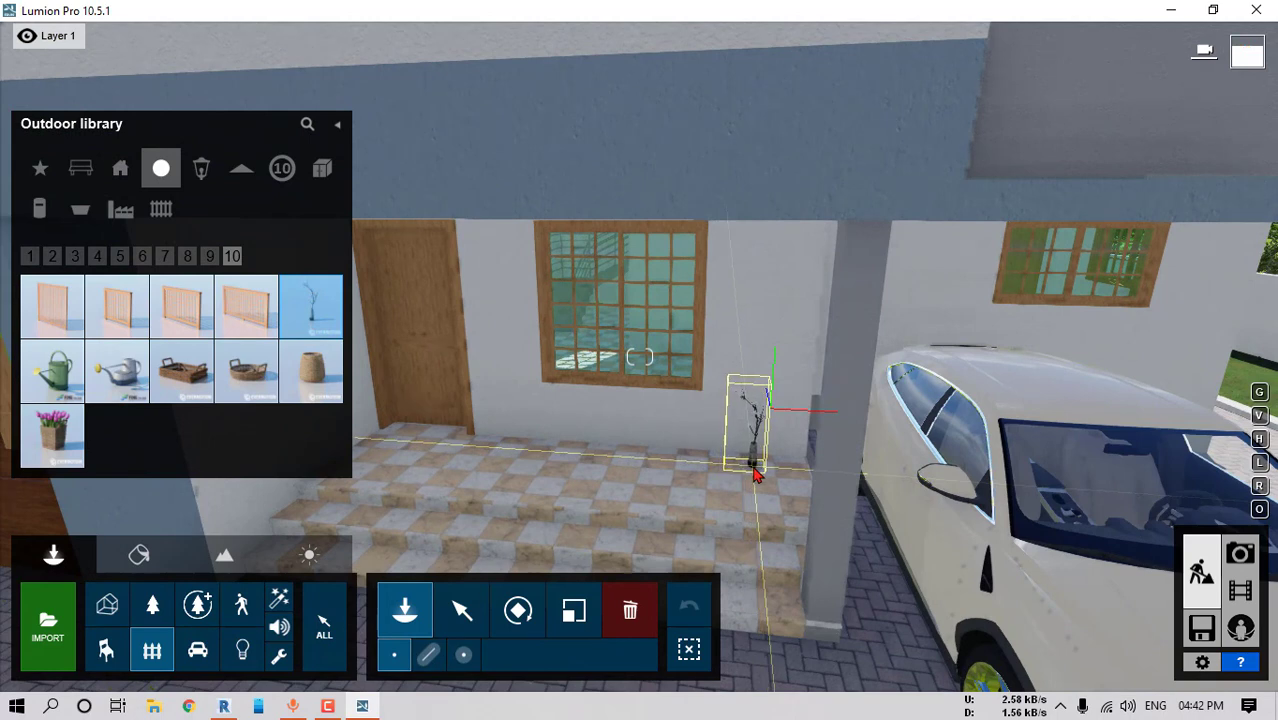
Enlarge the branch vase on the entrance porch until its branches reach about the upper part of the window
left_click(573, 610)
left_click(753, 467)
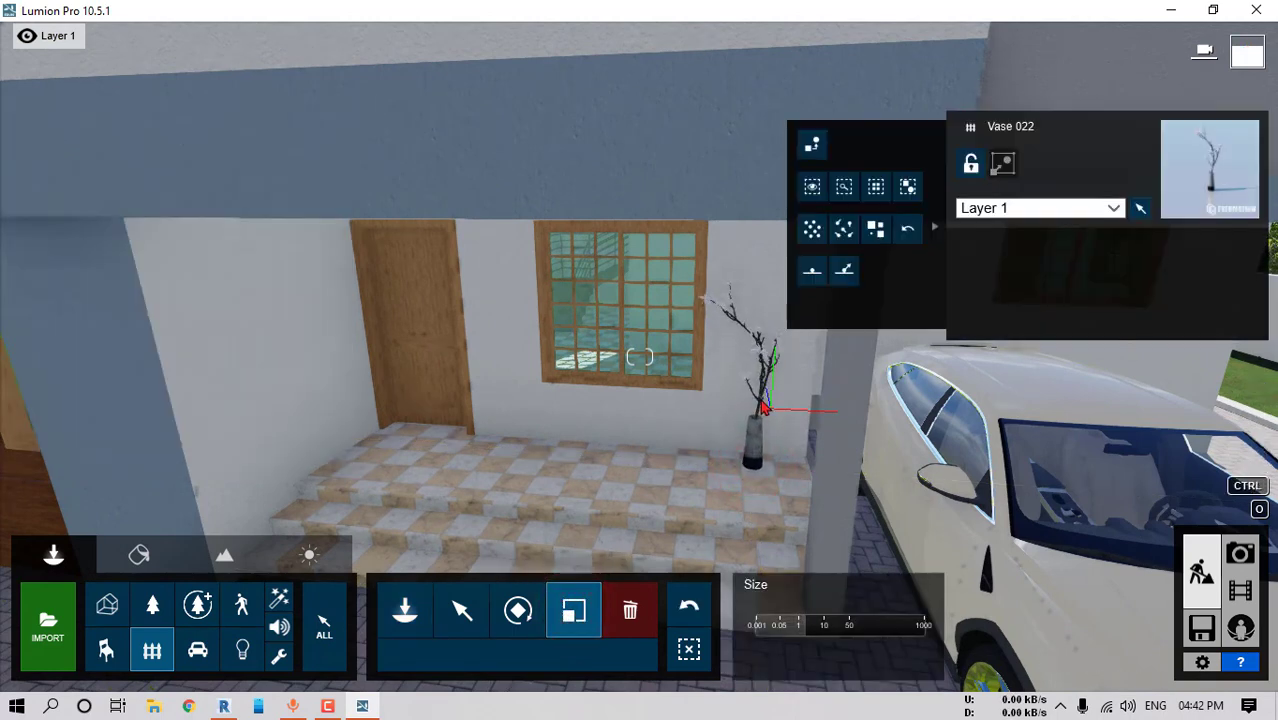
key("s")
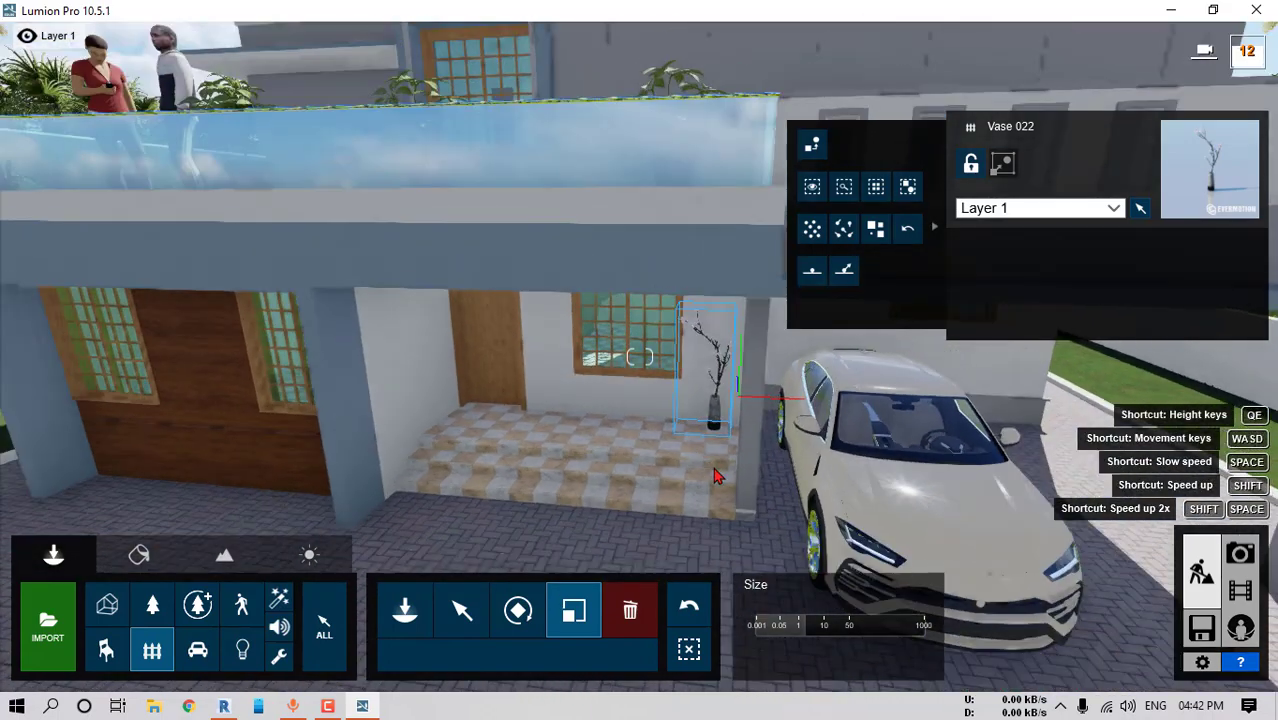
key("s")
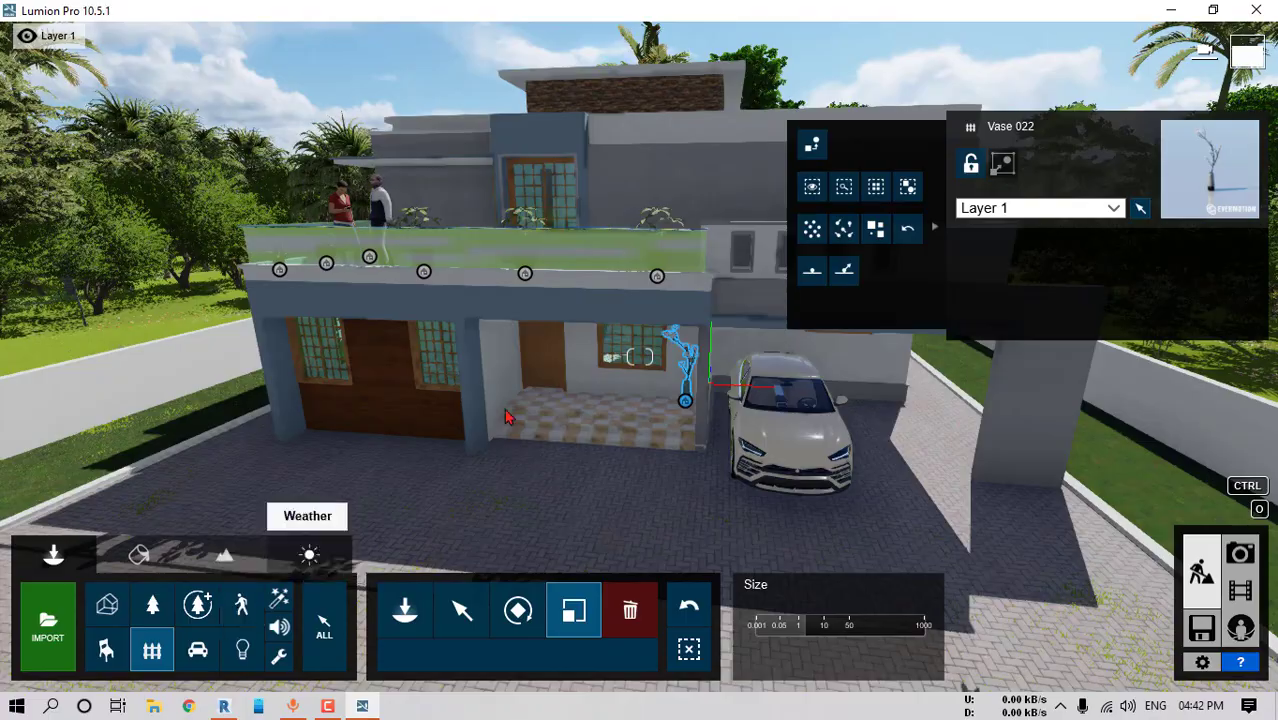
key("o")
right_click_drag(511, 419, 668, 376)
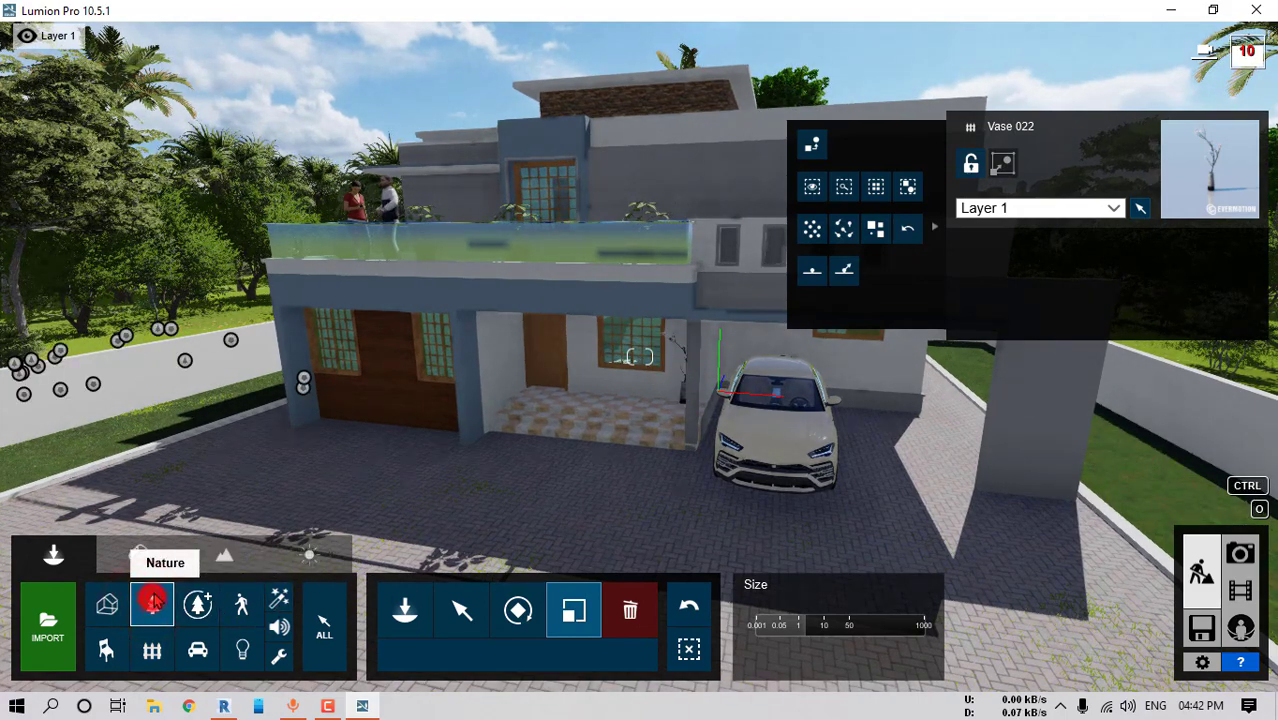
Place the bushy palm and the slim single-trunk palm from page 1 of the Nature palms on the side lawn behind the carport
left_click(152, 602)
left_click(152, 602)
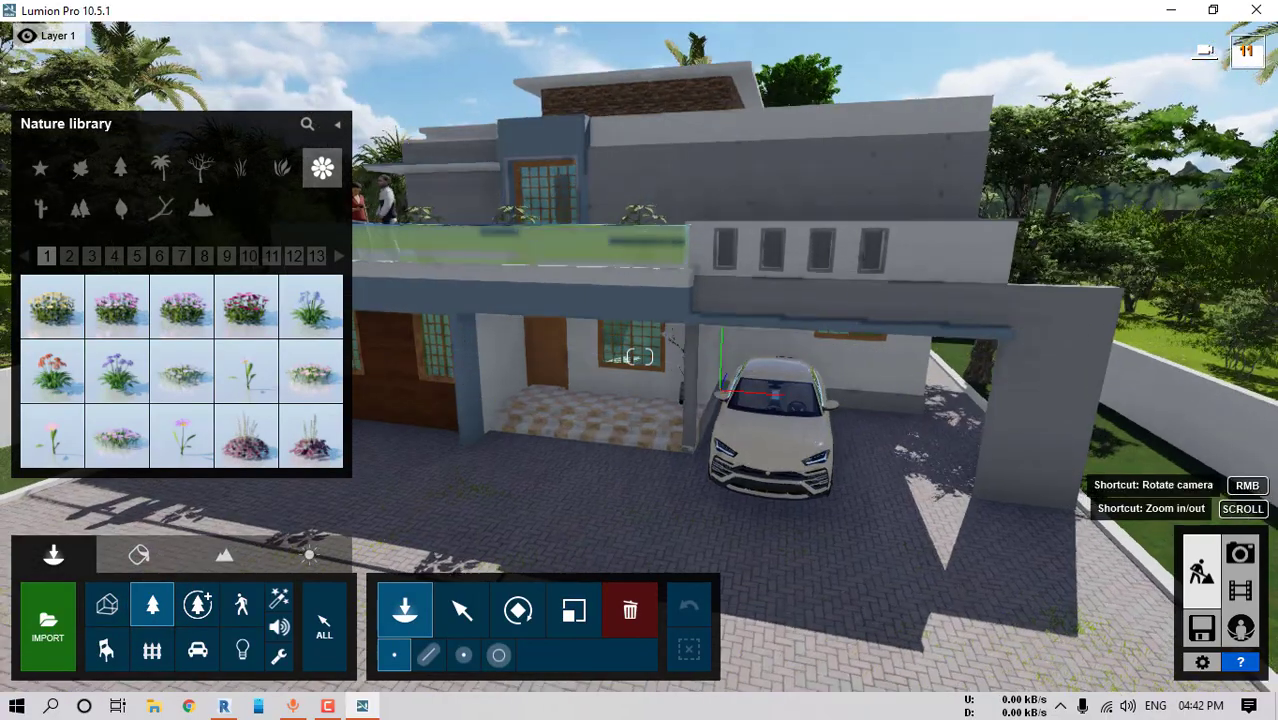
key("d")
right_click_drag(721, 391, 685, 367)
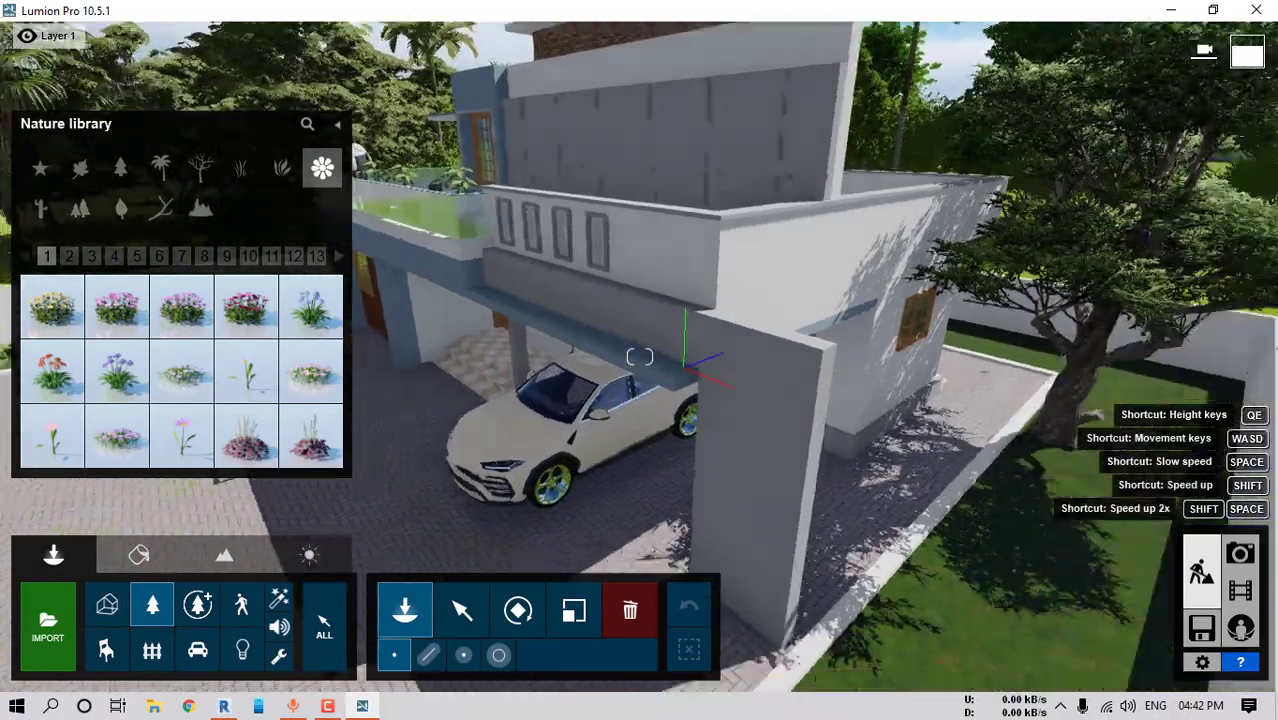
left_click(160, 168)
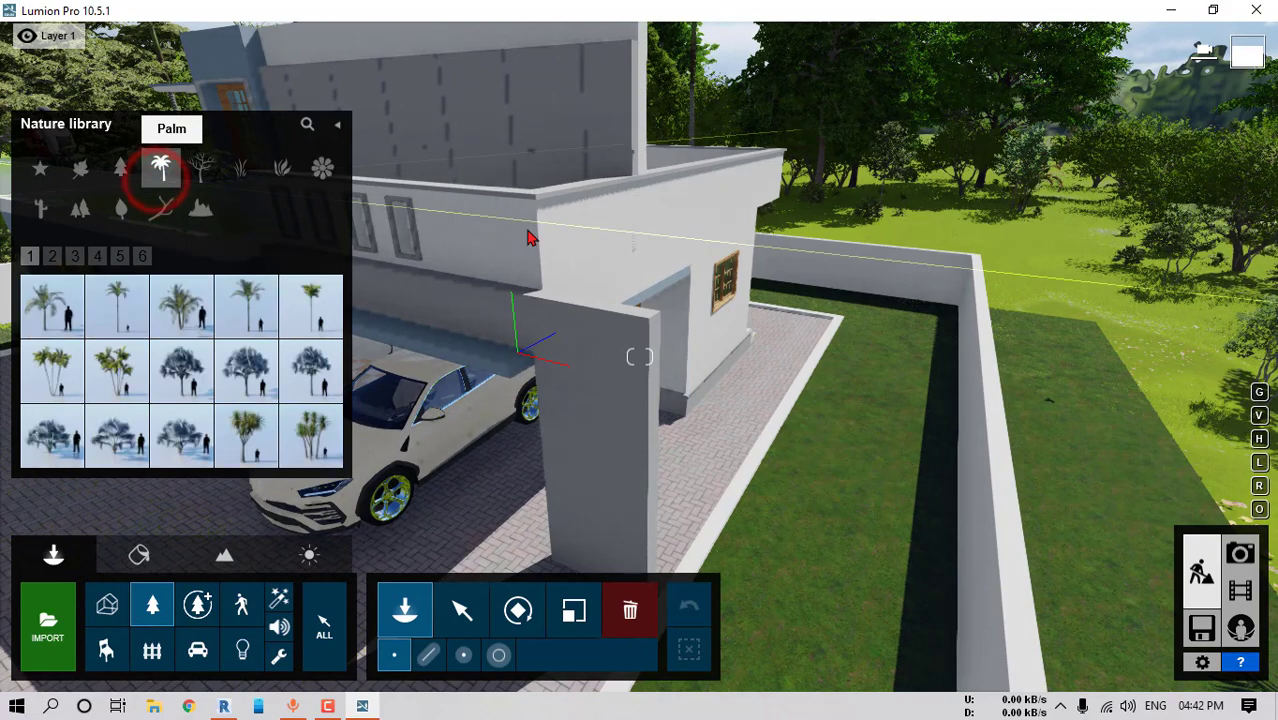
left_click(177, 297)
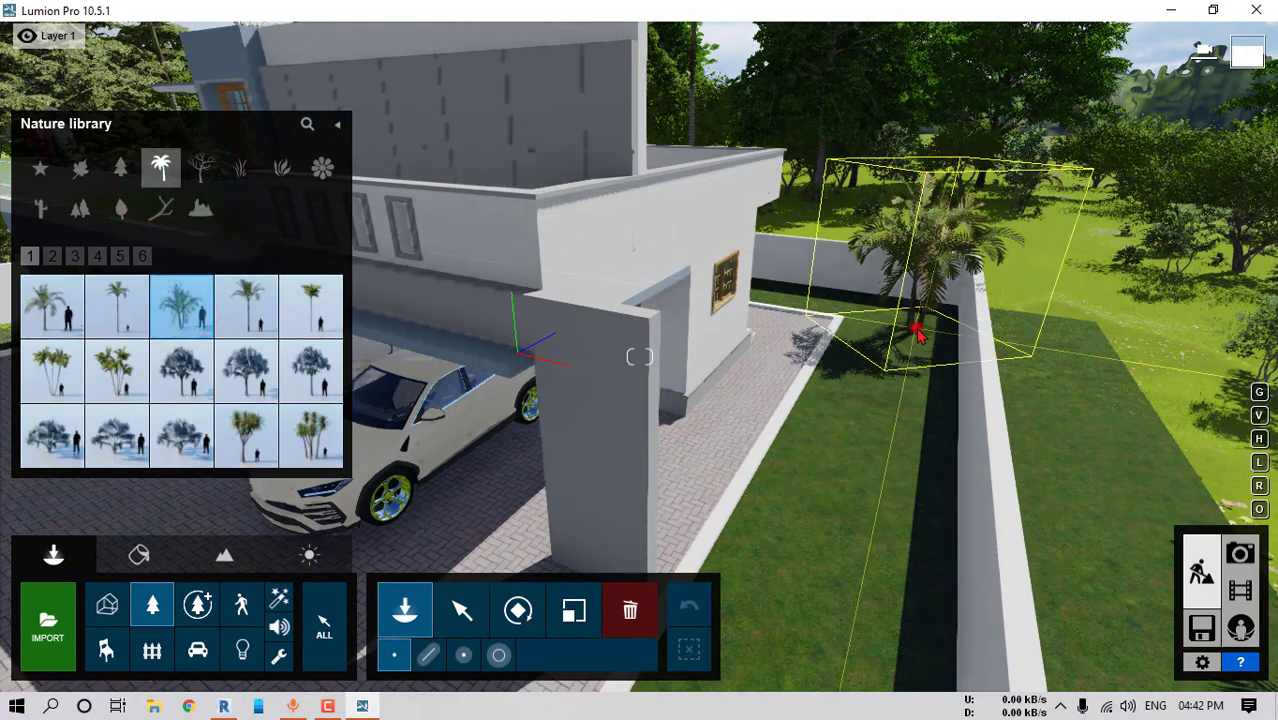
left_click(313, 295)
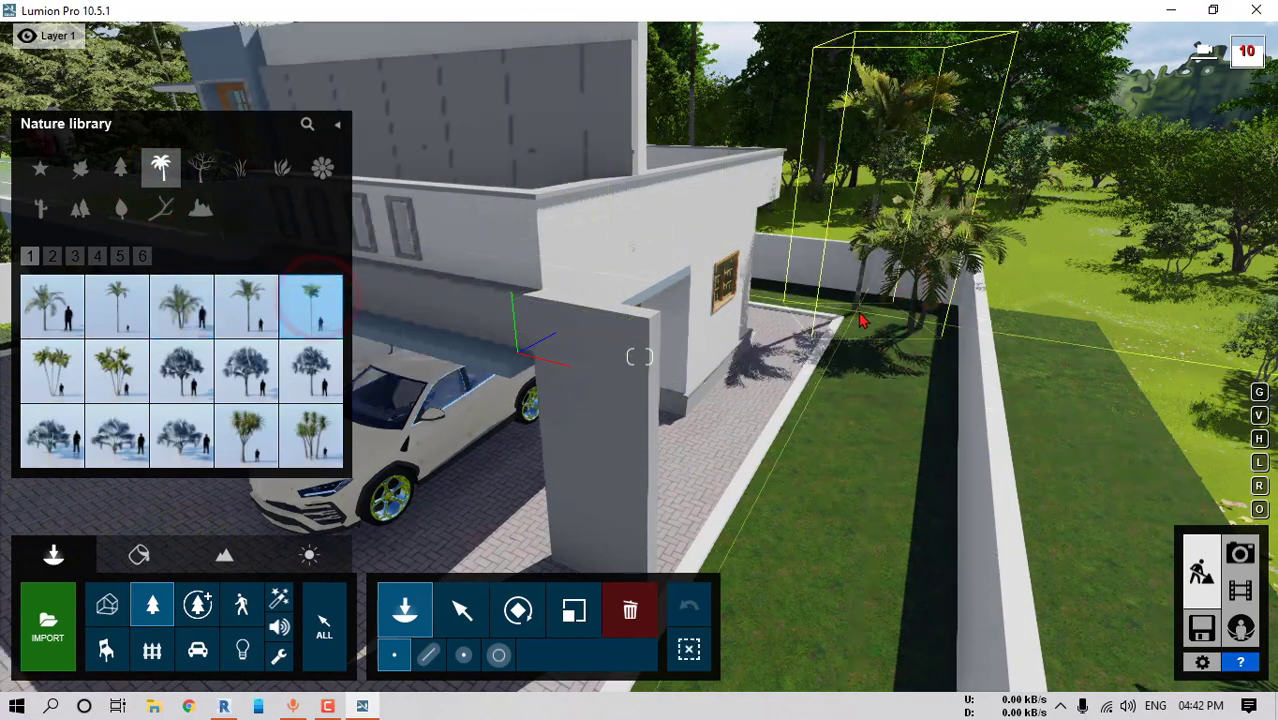
Add multi-trunk palm clumps from page 1 of the palms on both sides of the boundary wall on the carport side
left_click(117, 368)
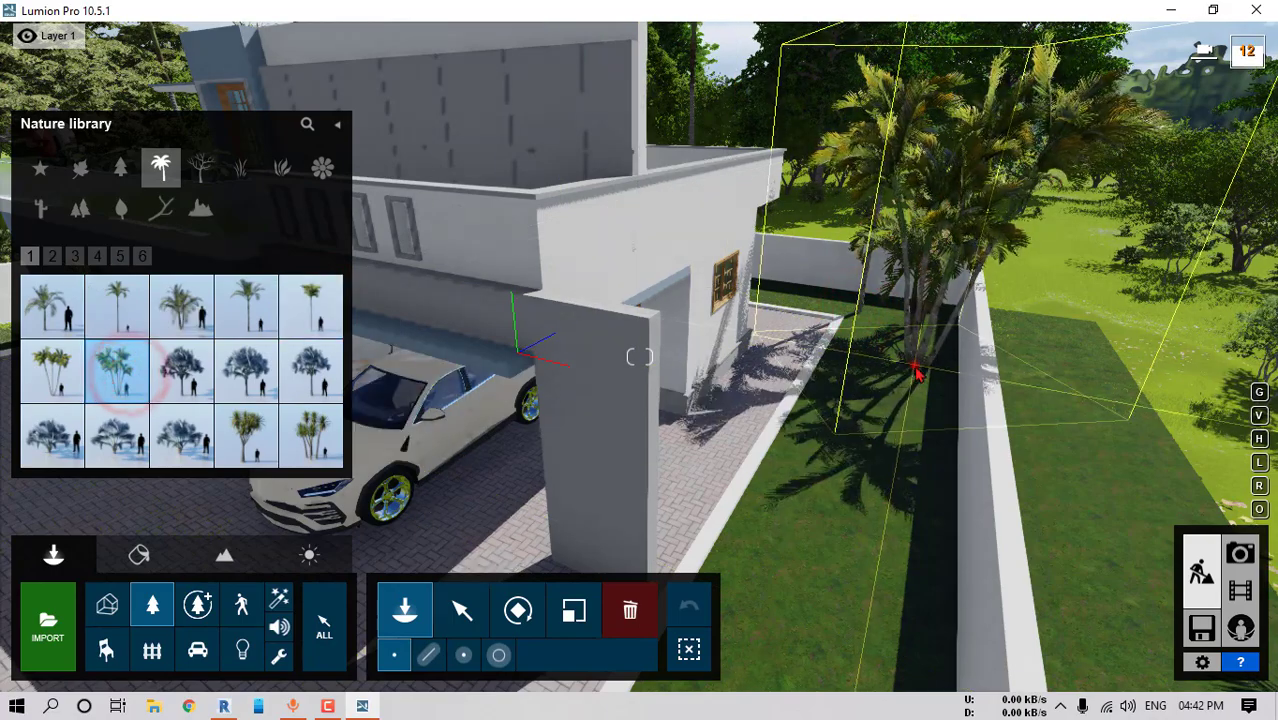
left_click(915, 368)
key("a")
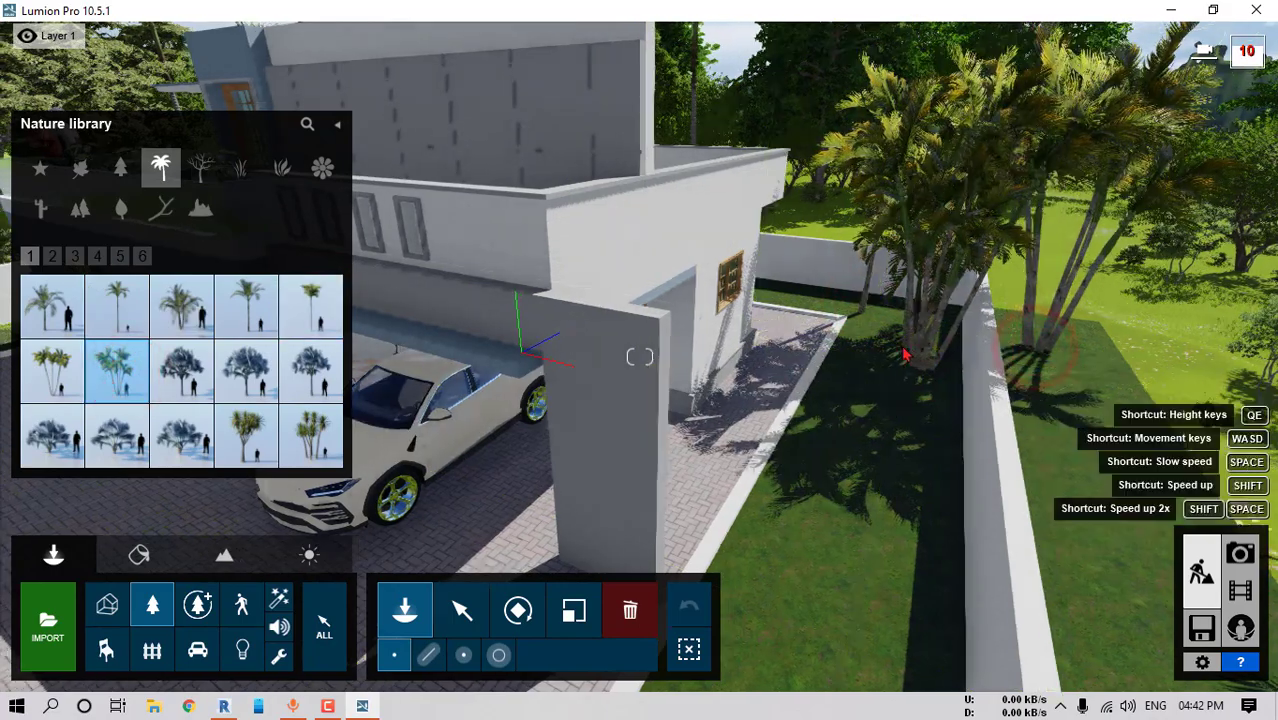
right_click_drag(904, 356, 740, 356)
Place more palm clumps and bushy palms around the rear of the boundary wall on the house's opposite side
right_click_drag(430, 340, 551, 311)
left_click(548, 303)
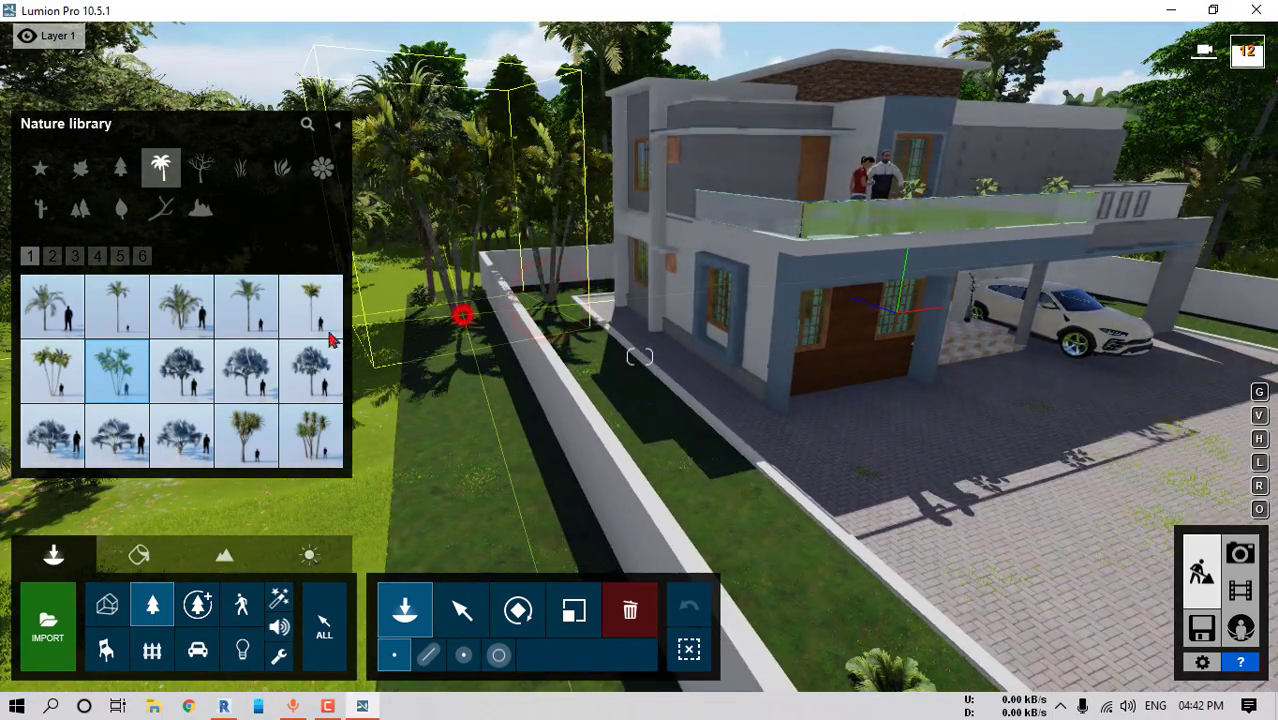
left_click(309, 434)
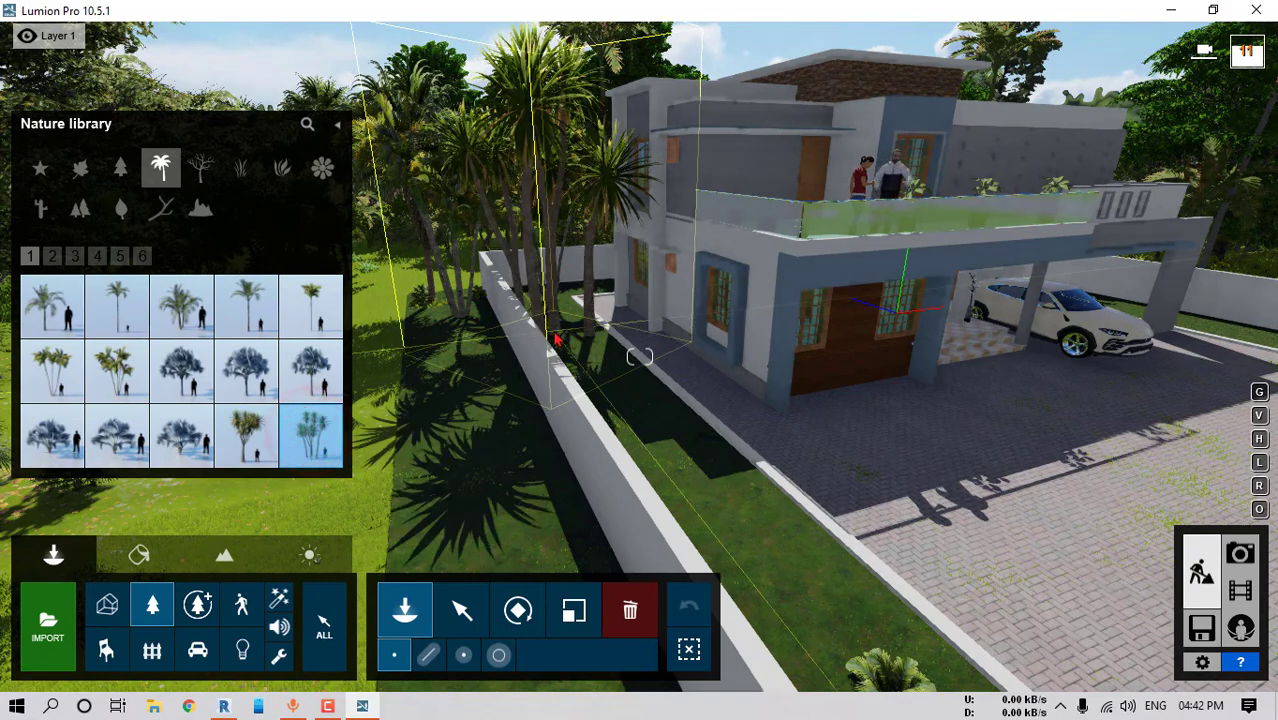
left_click(181, 307)
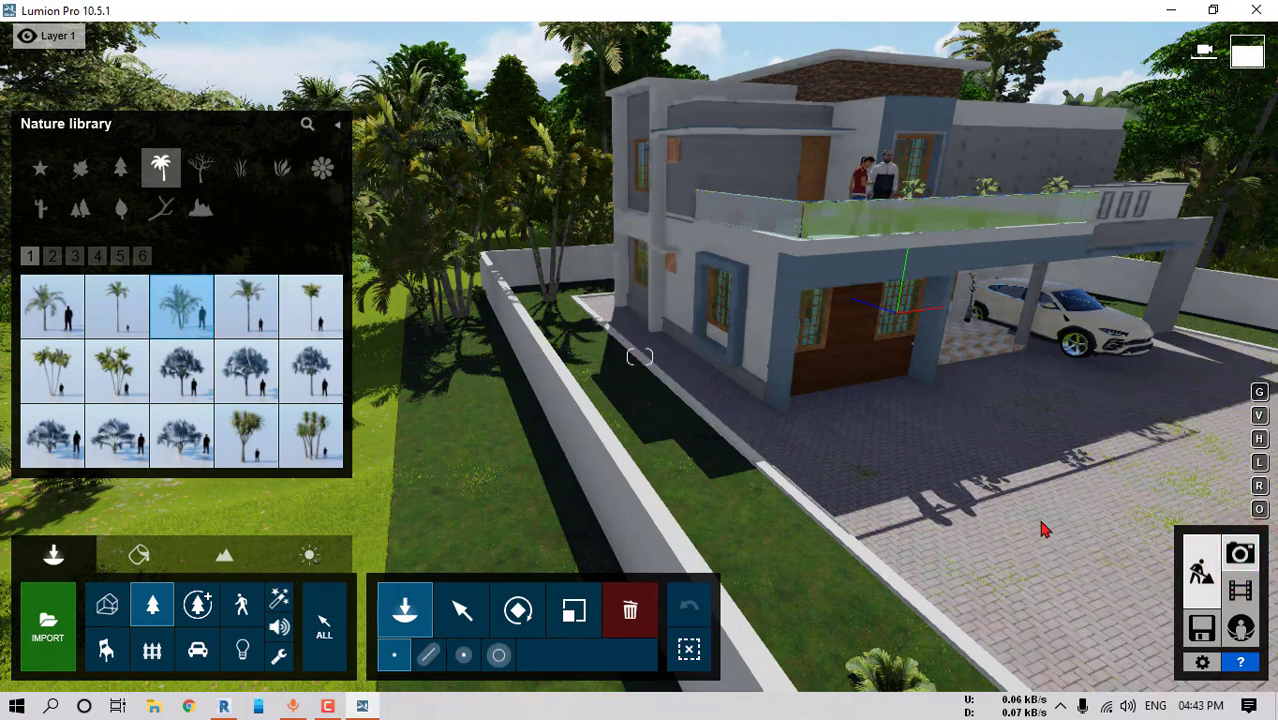
Switch to Photo mode, select Photo - 1 and set its Real Skies heading to -120.4°
left_click(1240, 553)
left_click(165, 573)
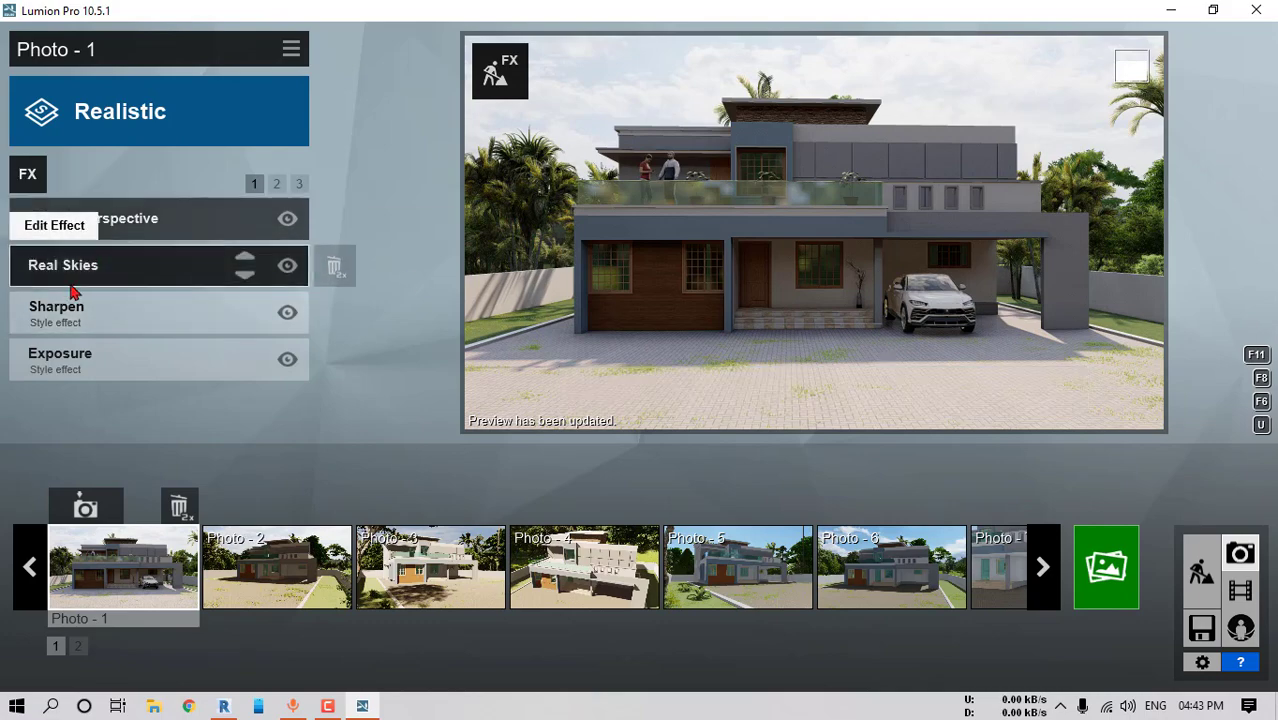
left_click(120, 267)
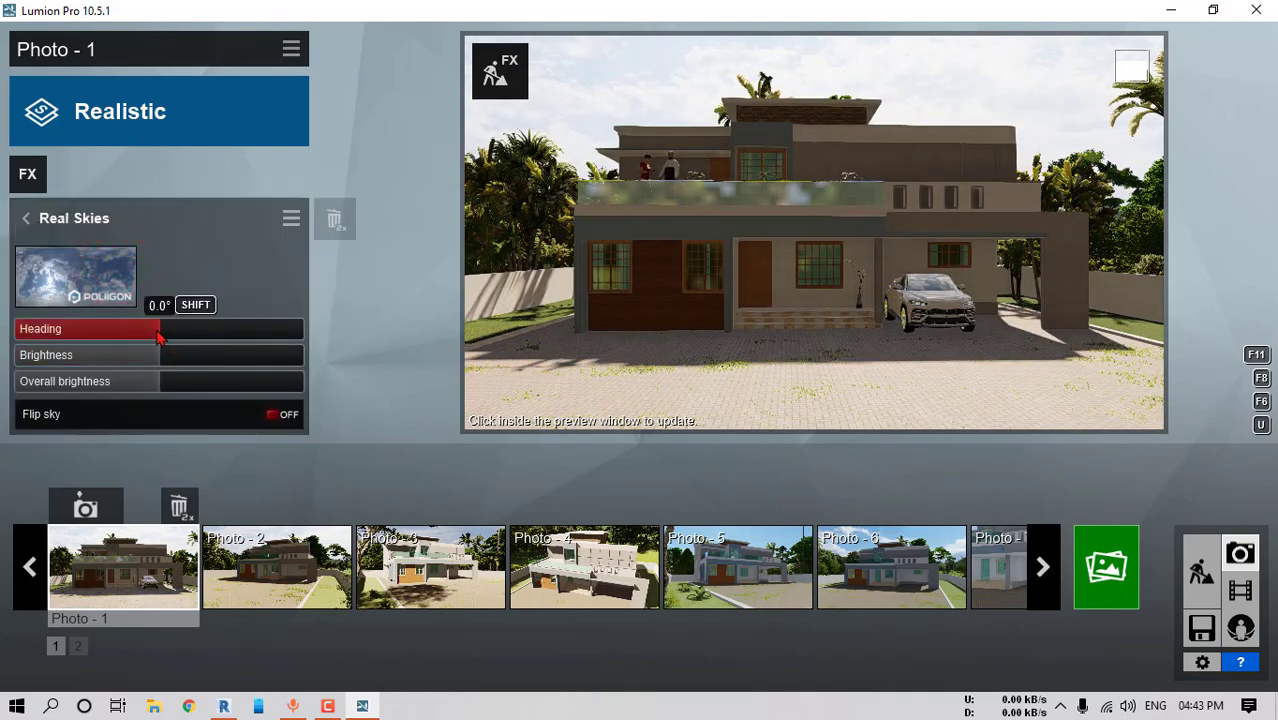
left_click_drag(118, 338, 64, 330)
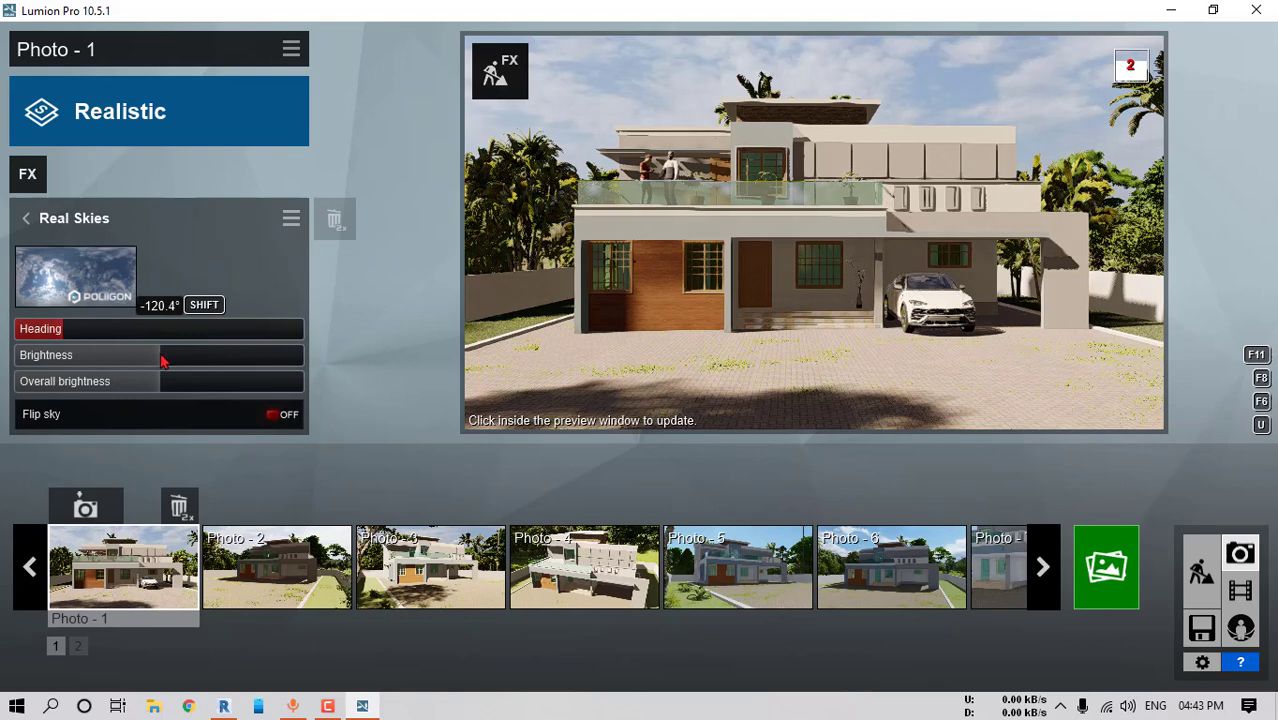
left_click(27, 218)
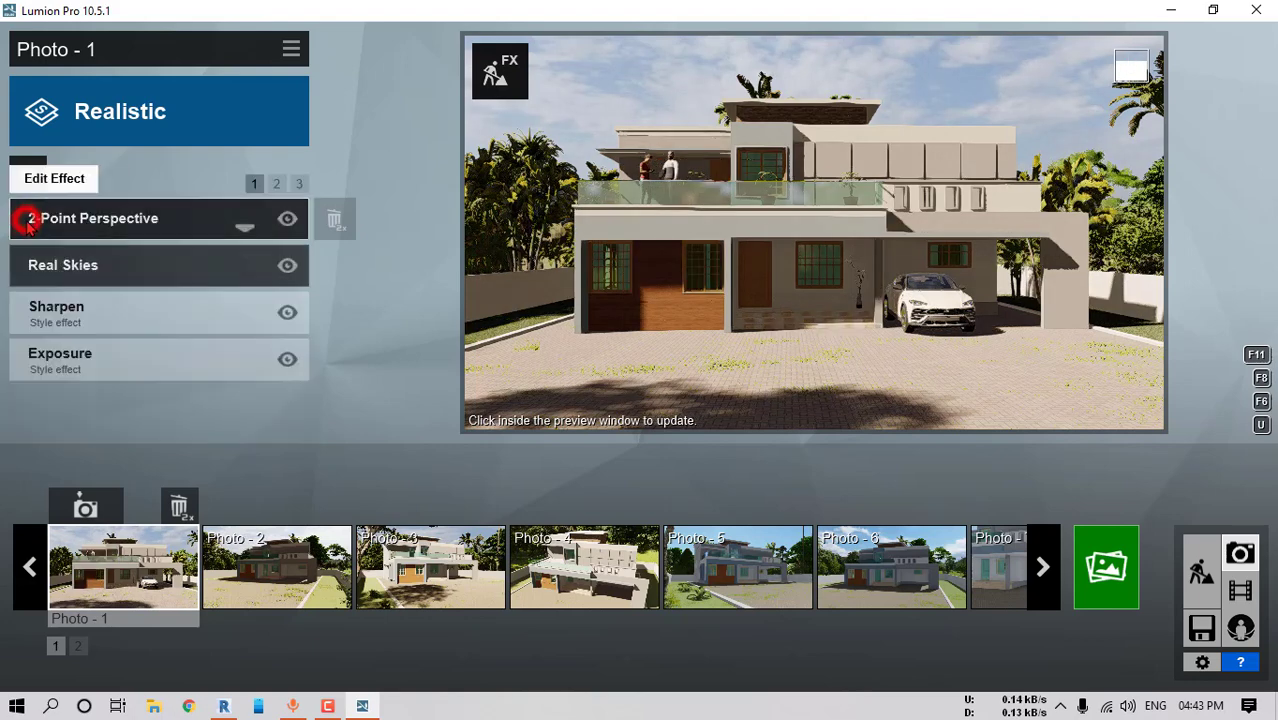
Review the Sharpen, Exposure and Color Correction settings of Photo - 1
left_click(150, 310)
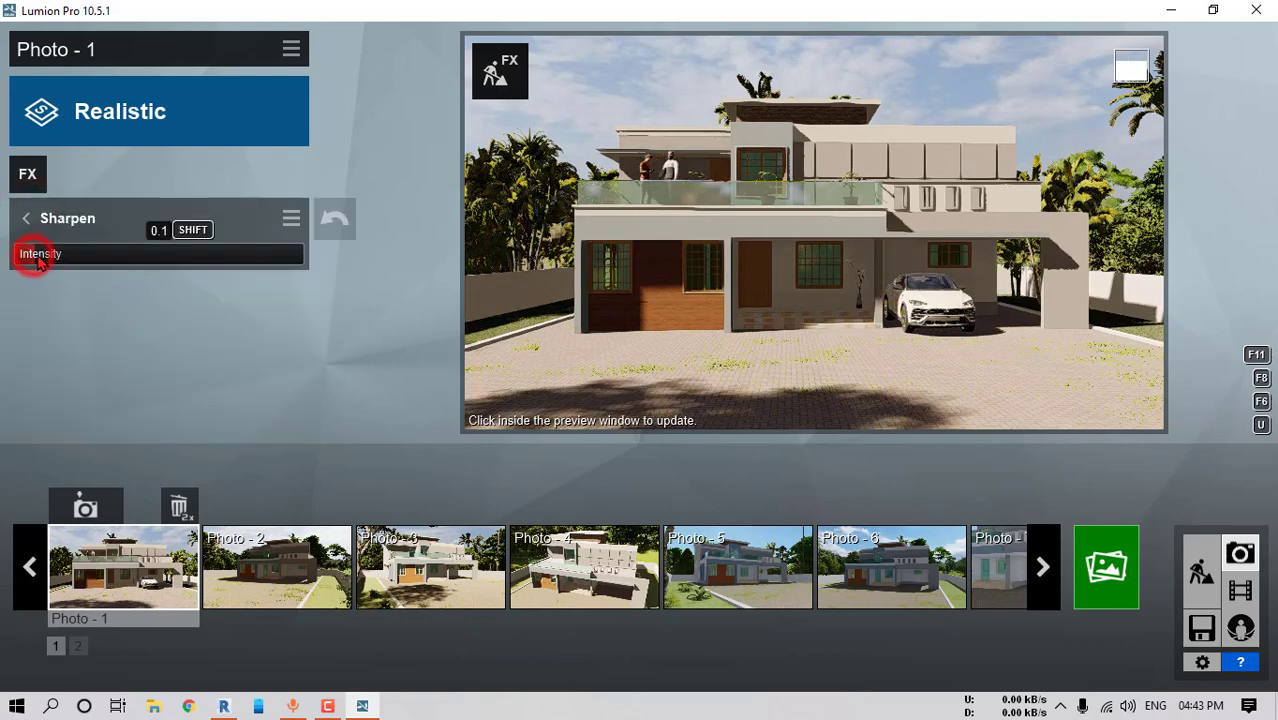
left_click(27, 220)
left_click(151, 358)
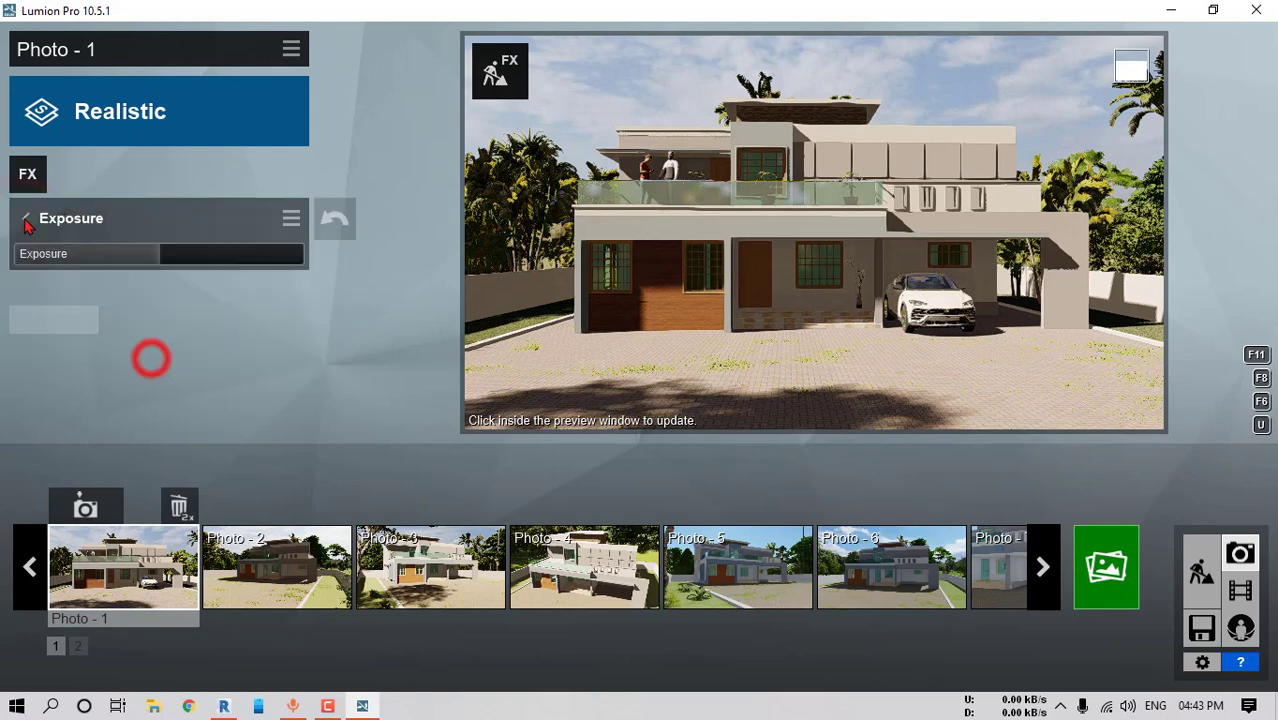
left_click(38, 220)
left_click(277, 183)
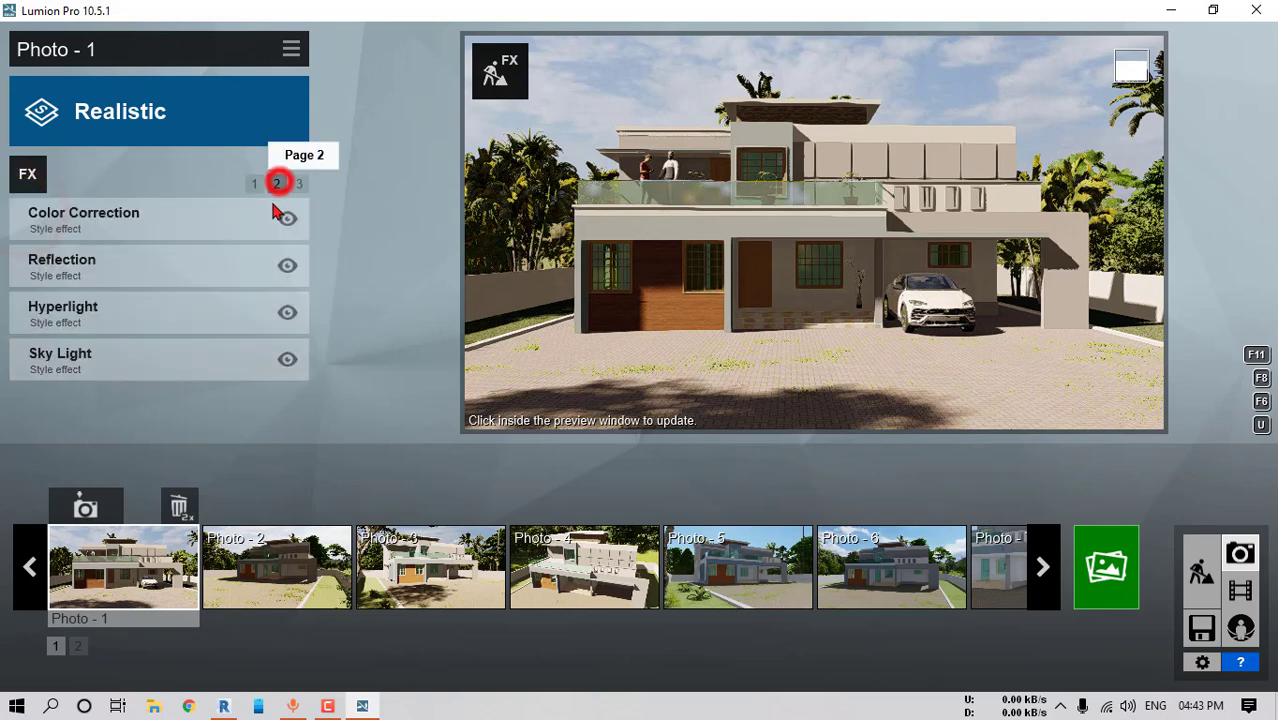
left_click(120, 223)
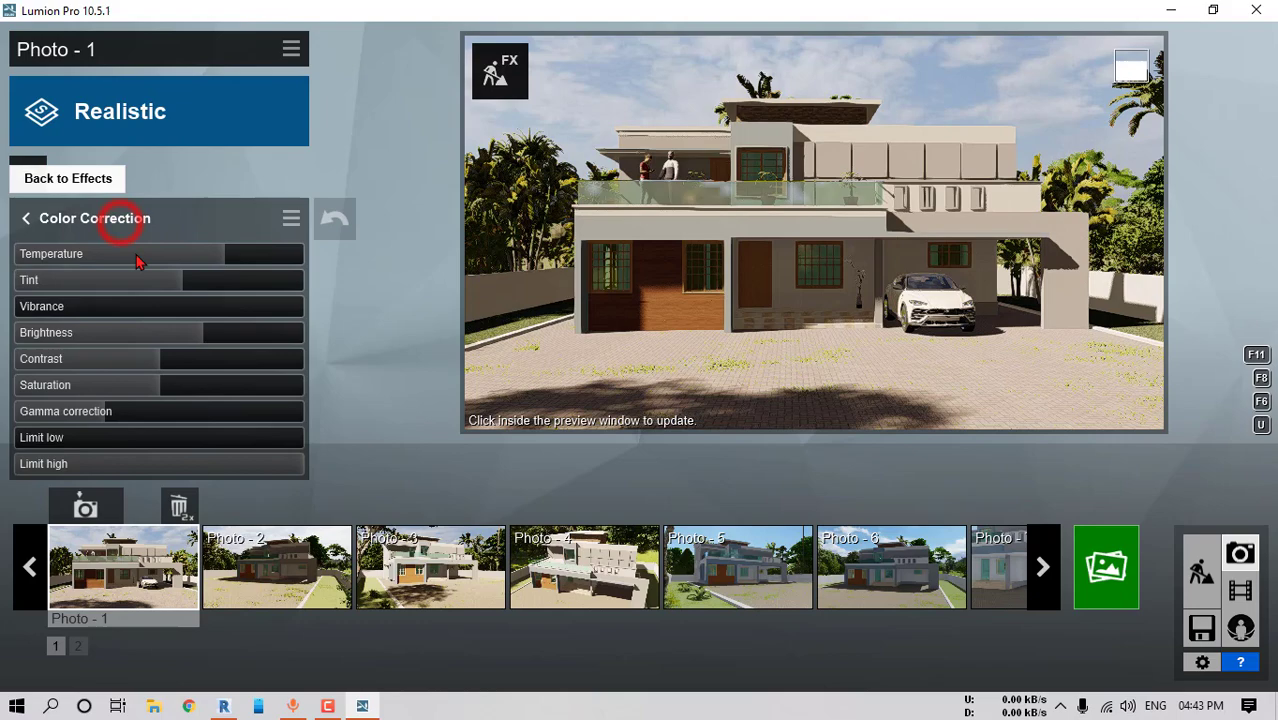
left_click(27, 218)
In the Reflection effect, add reflection planes on the ground-floor window glass and the wood-clad wall beside the front door
left_click(100, 259)
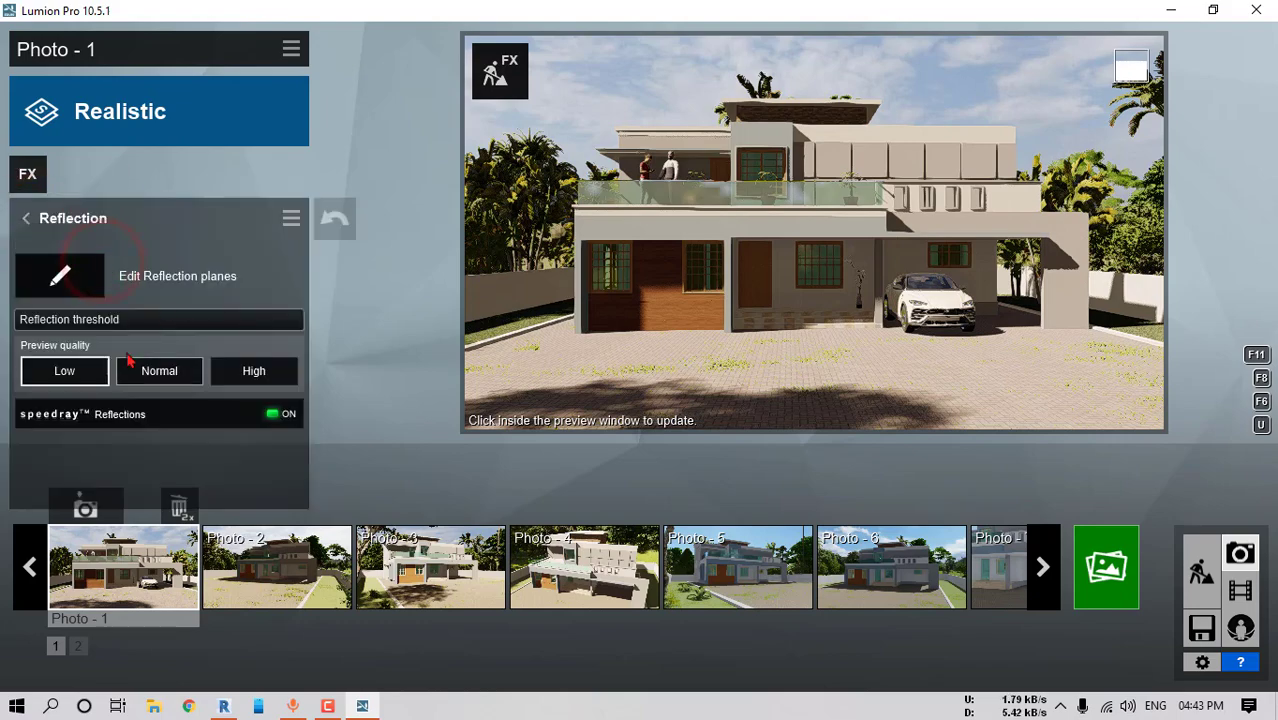
left_click(60, 276)
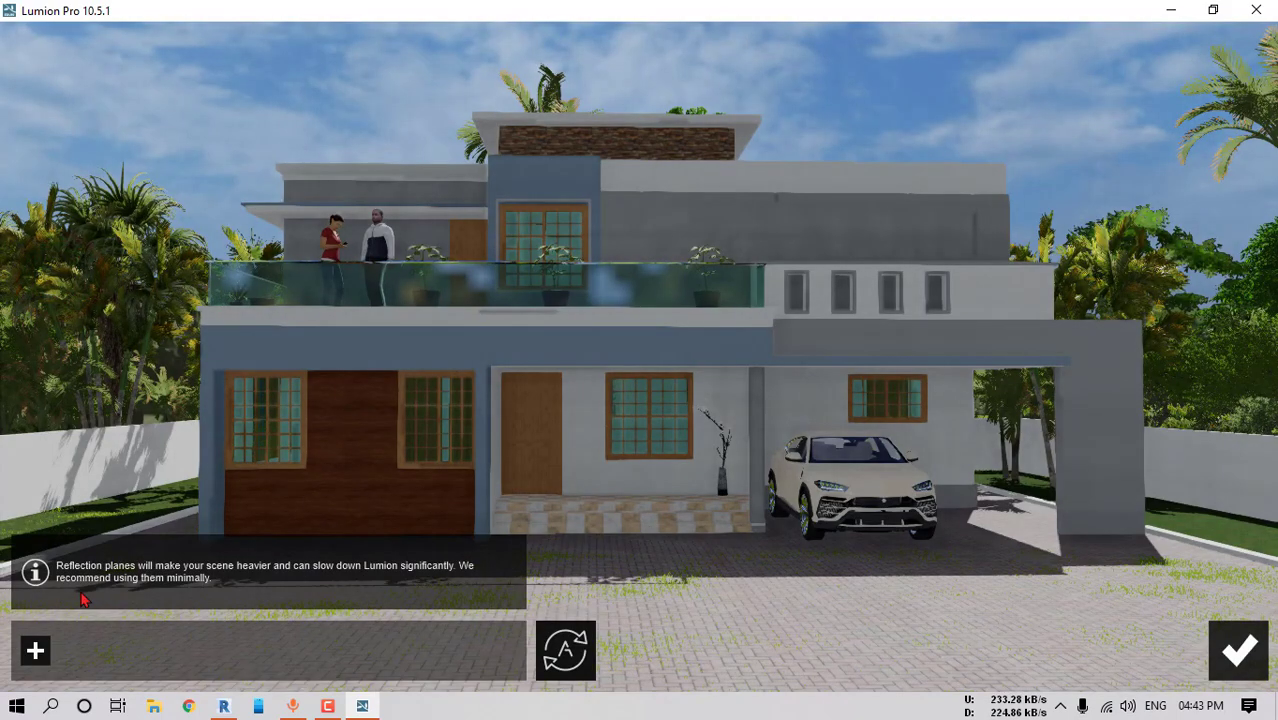
left_click(34, 650)
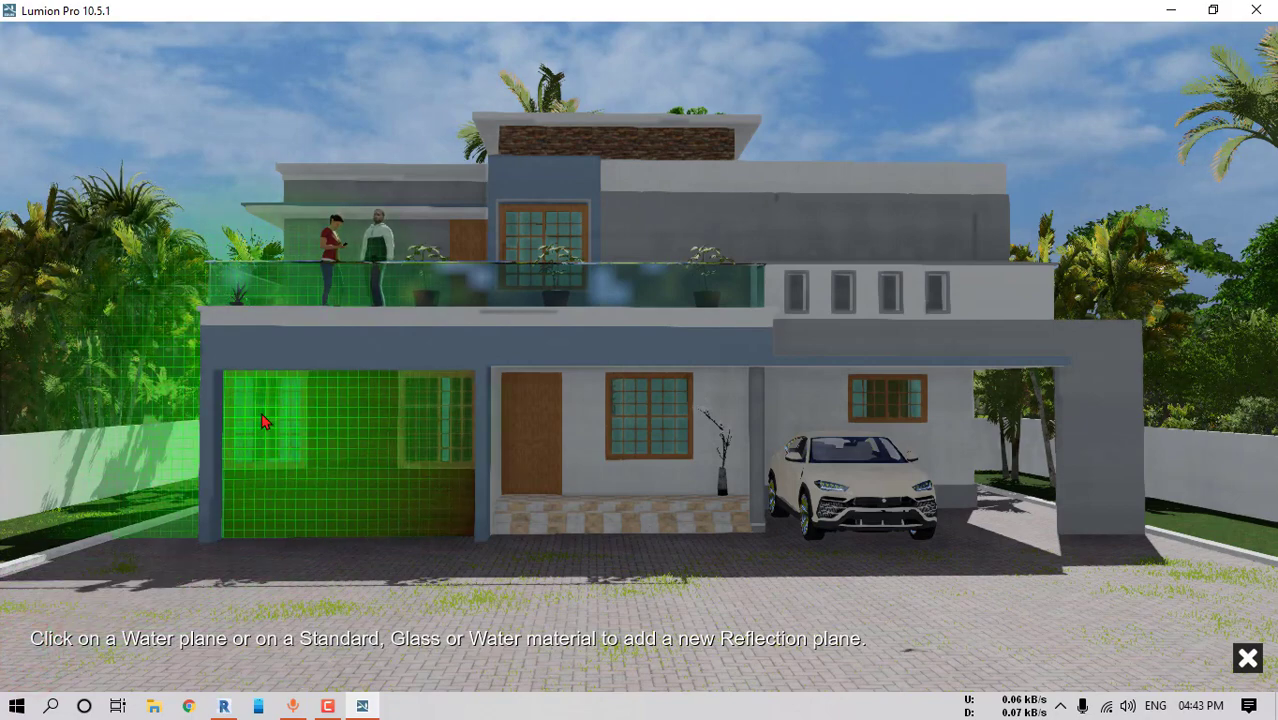
left_click(258, 413)
left_click(86, 650)
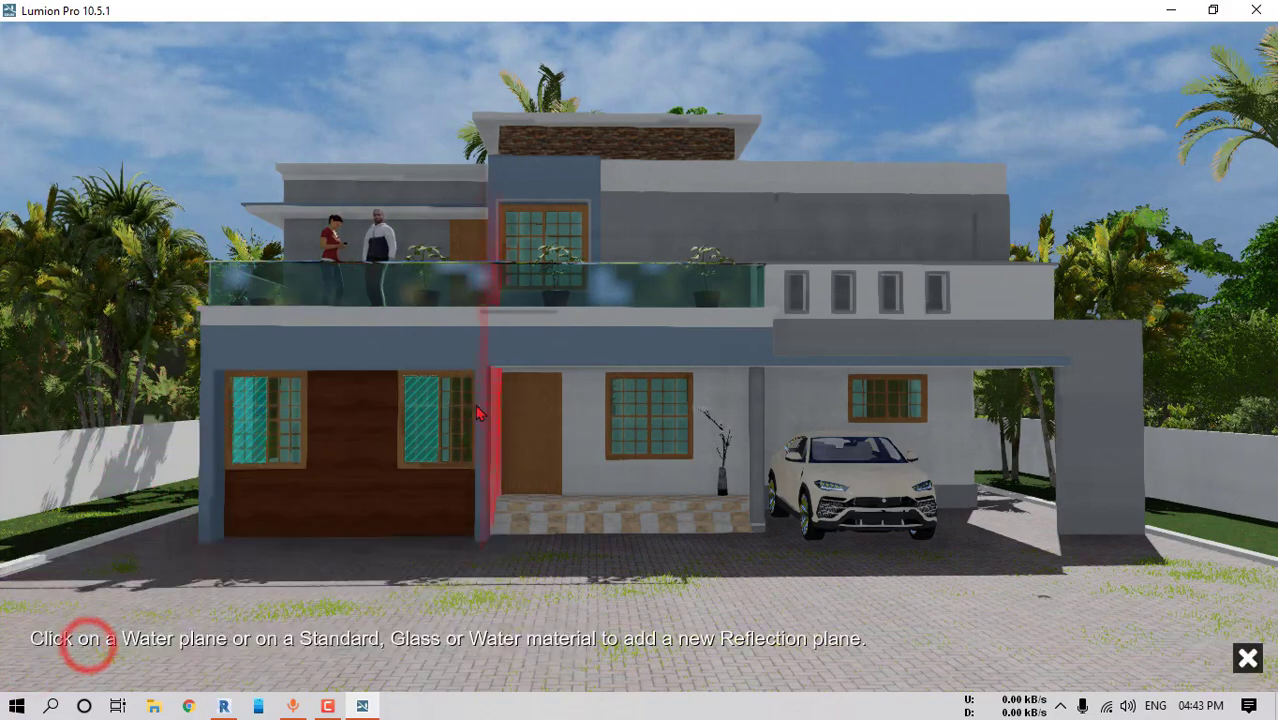
left_click(416, 494)
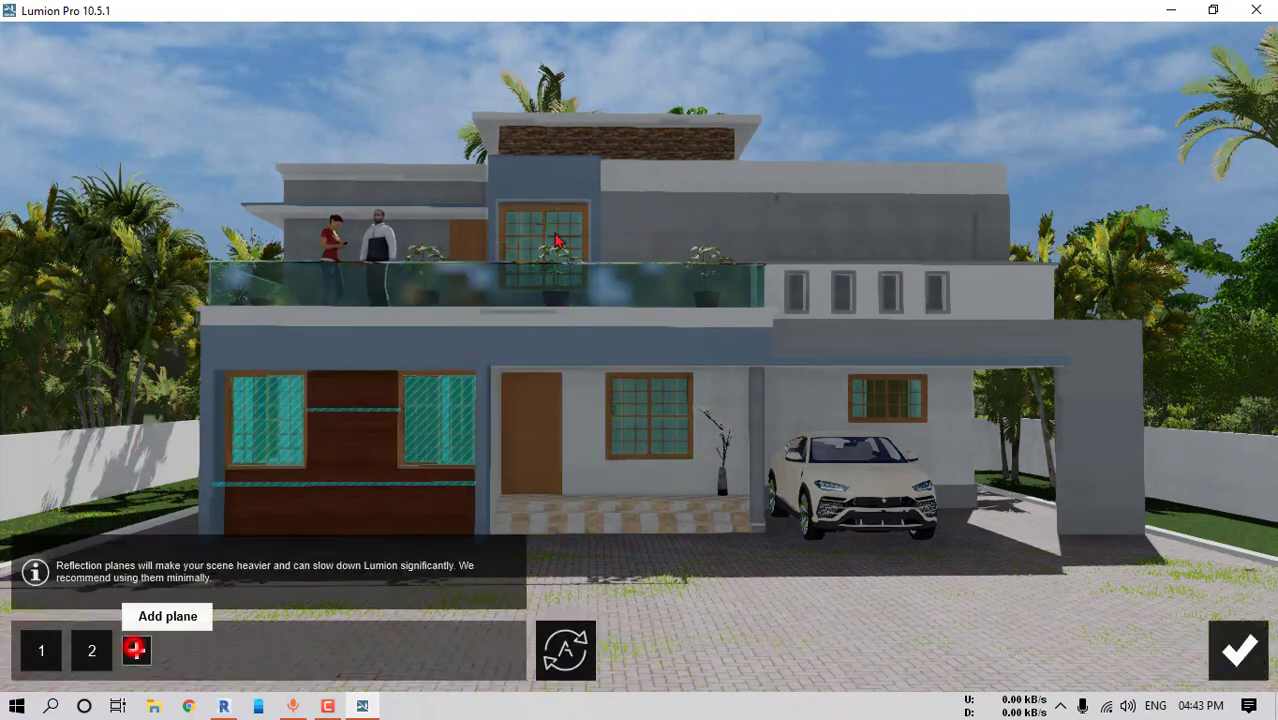
Add reflection planes on the glass of the upper-floor window, the porch window and the carport window
left_click(134, 648)
left_click(520, 255)
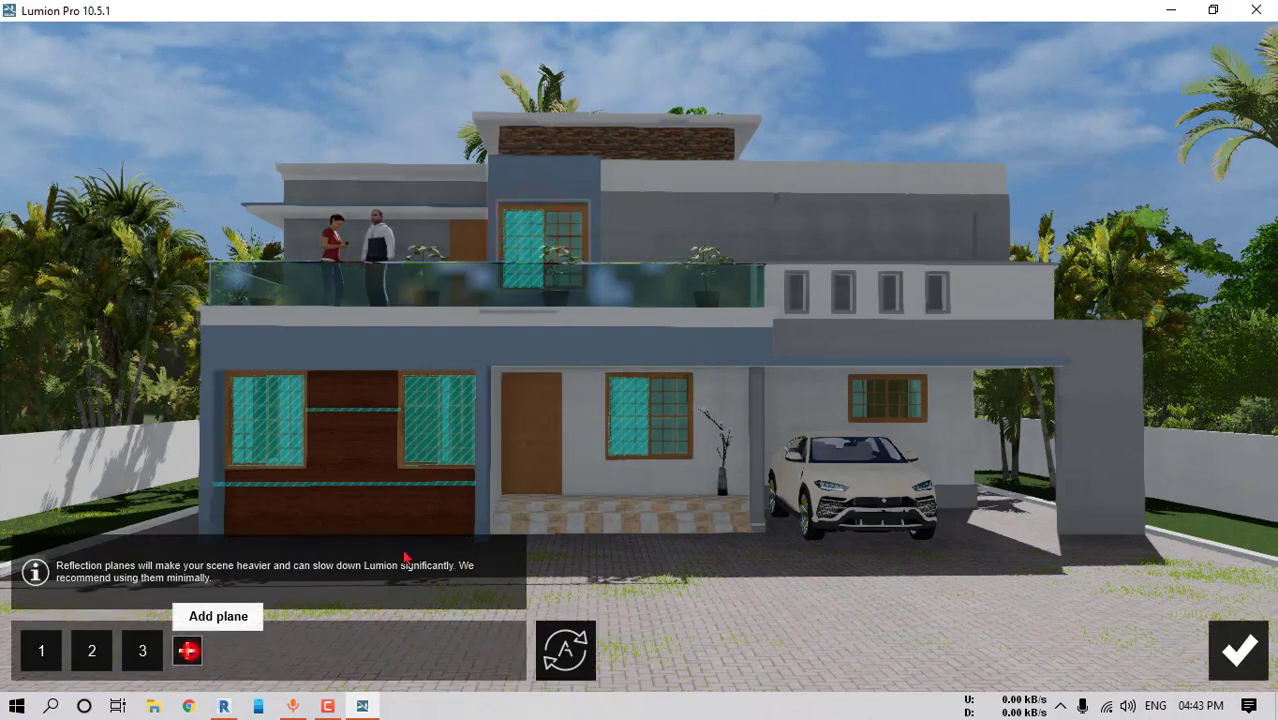
left_click(188, 650)
left_click(672, 413)
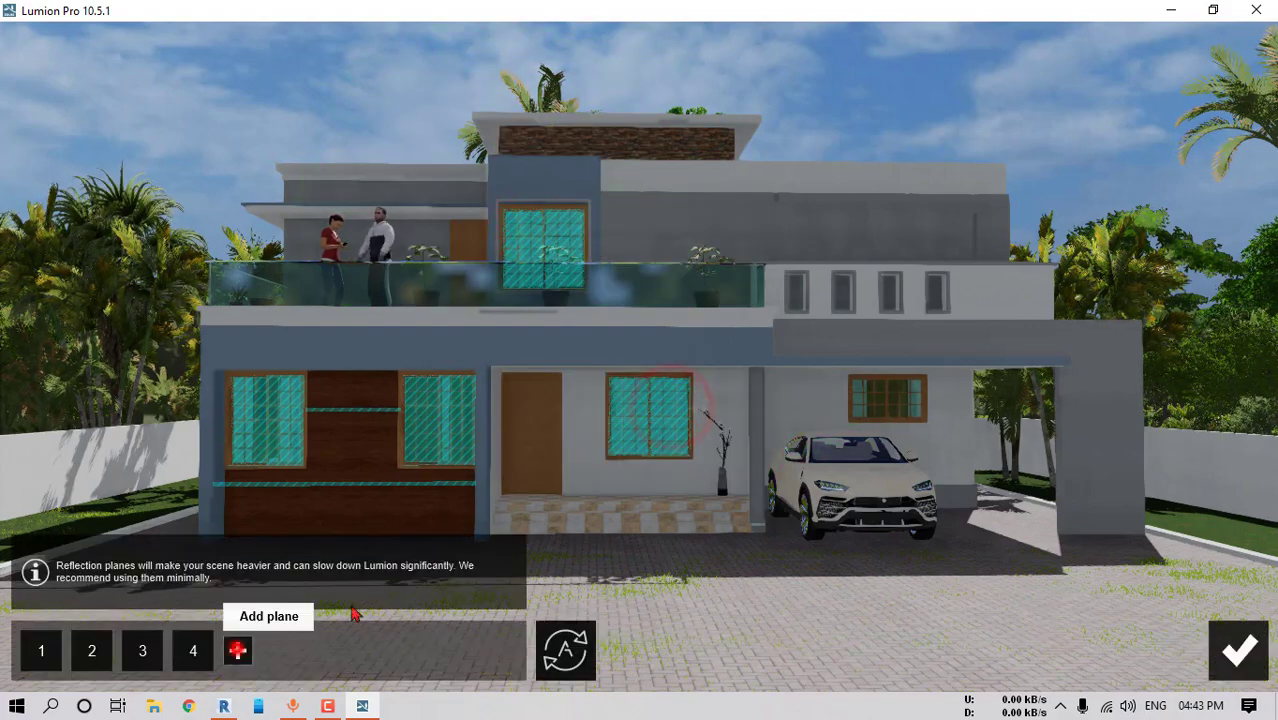
left_click(235, 650)
left_click(892, 397)
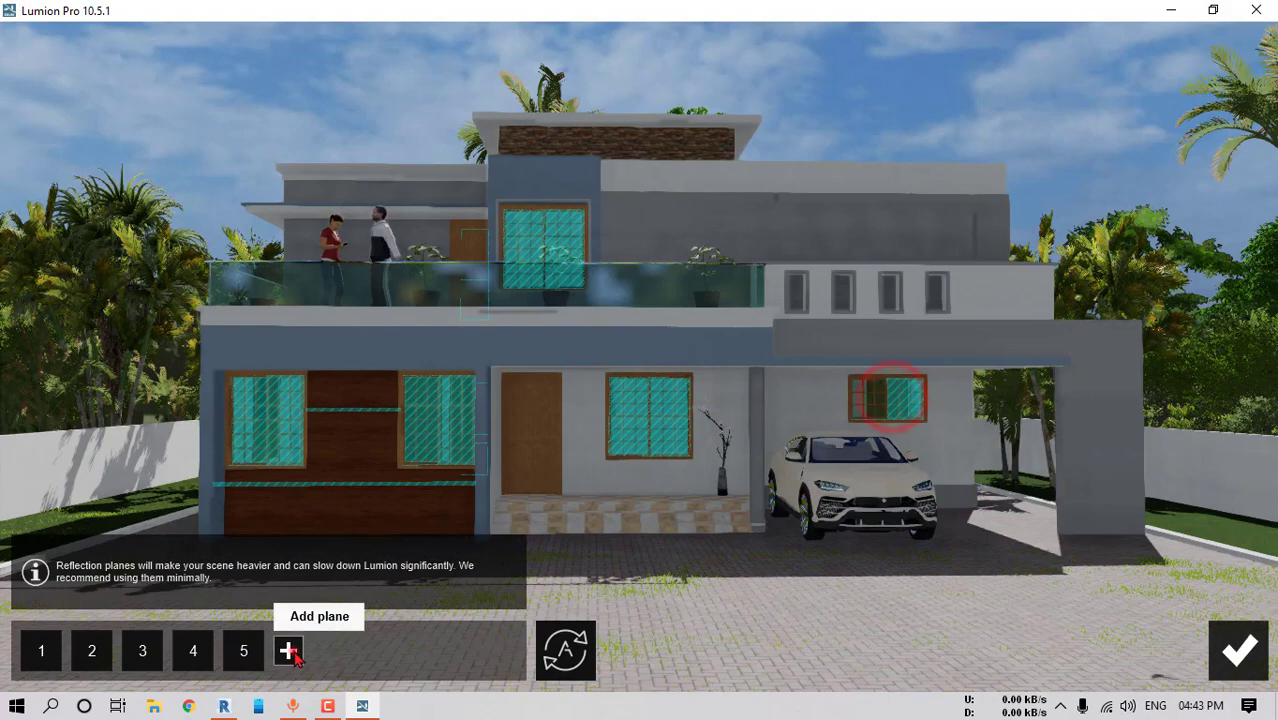
Add reflection planes on the balcony glass railing, the paved yard and the entrance steps, and finish editing the planes
left_click(288, 648)
left_click(530, 285)
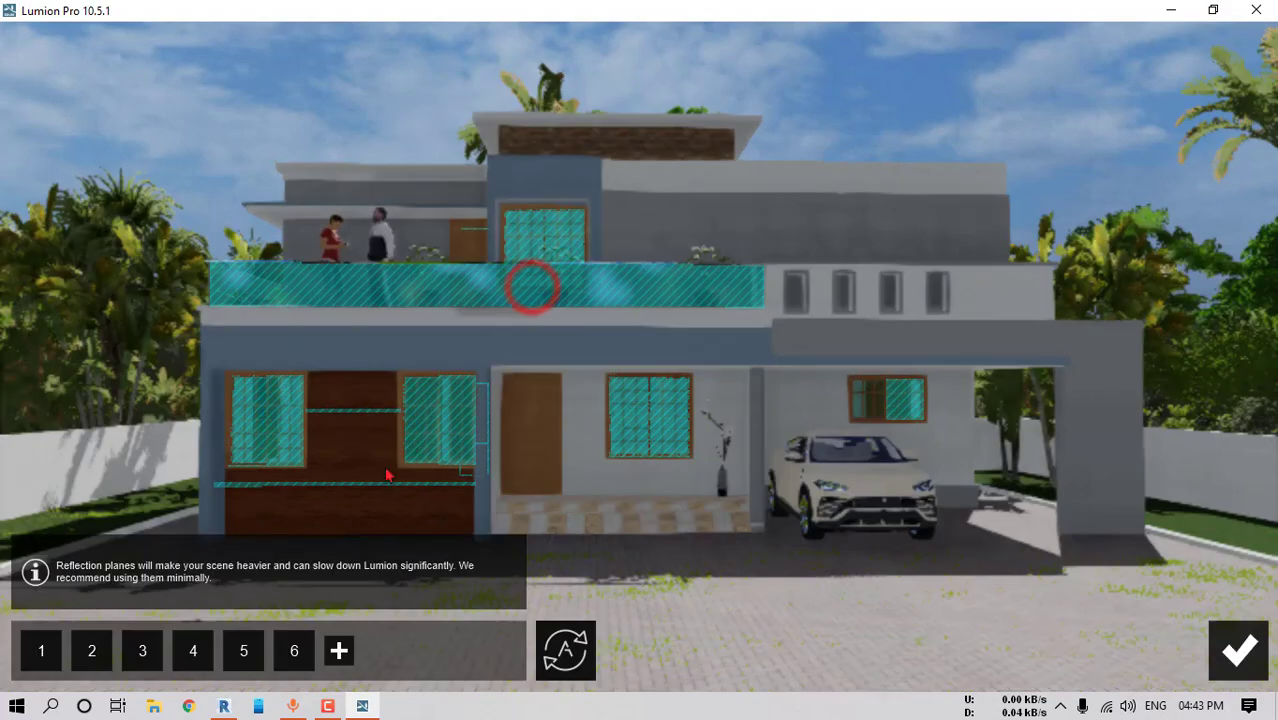
left_click(340, 648)
left_click(826, 621)
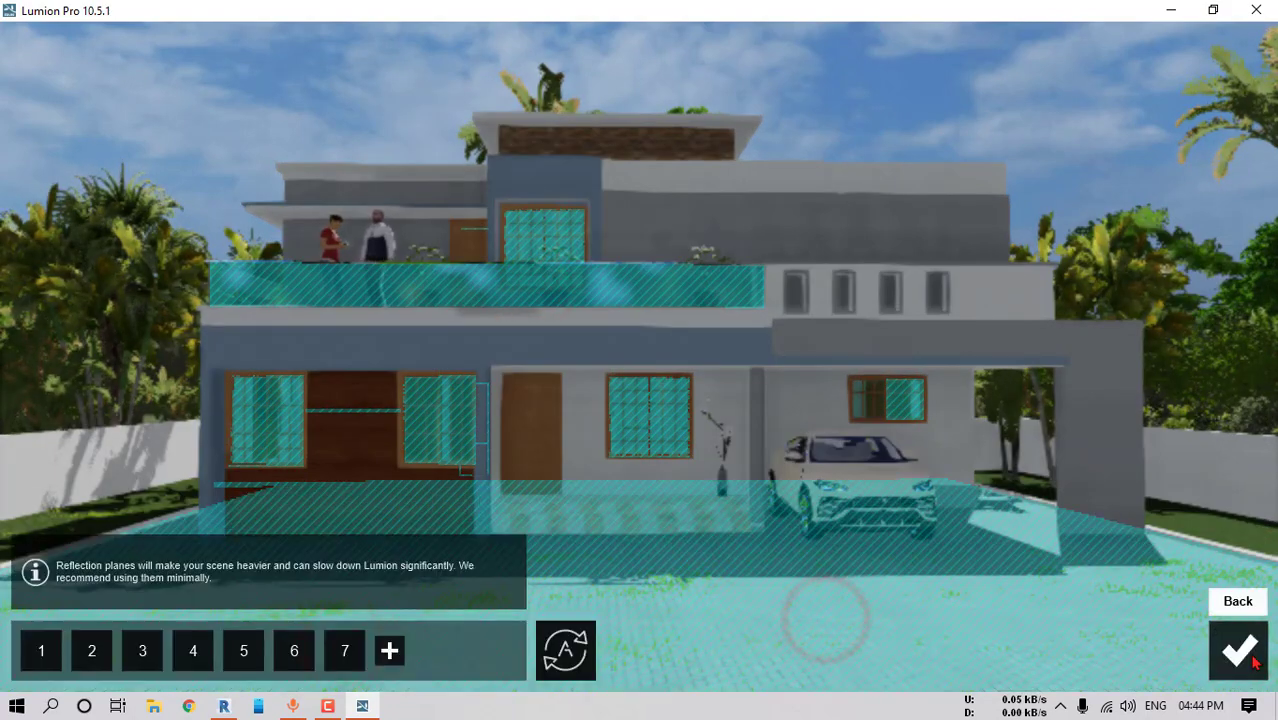
left_click(390, 650)
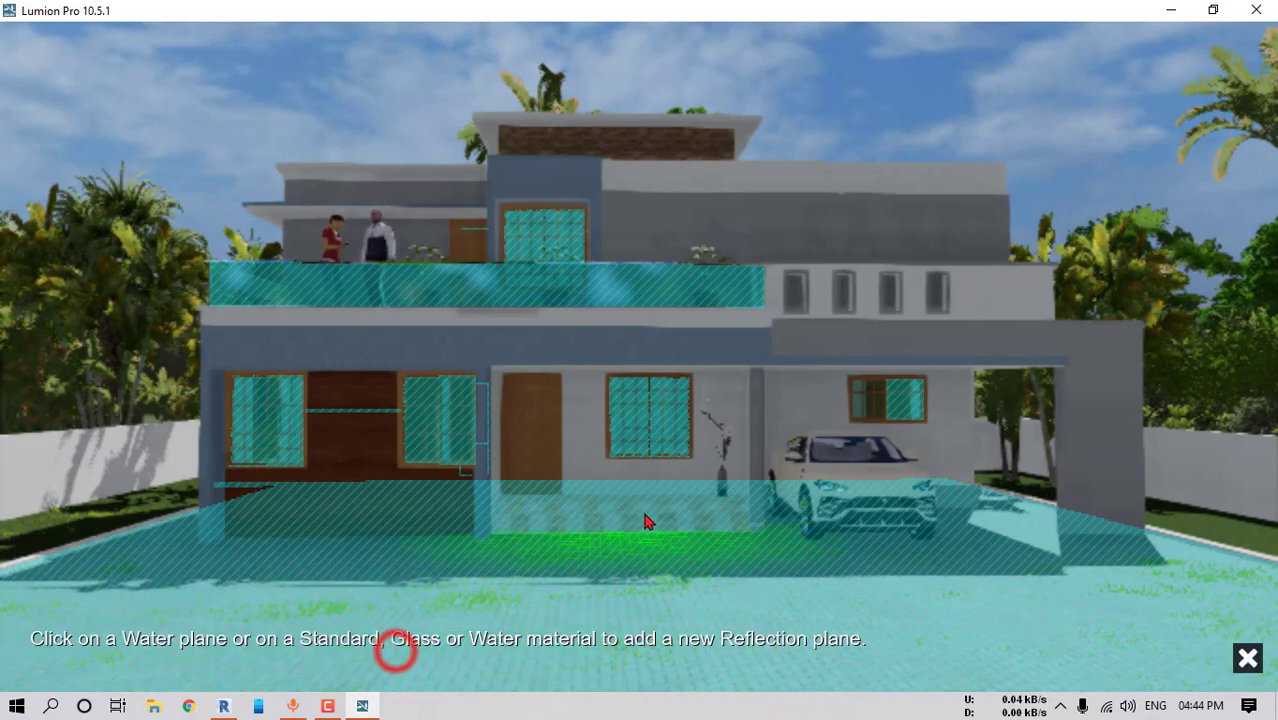
left_click(648, 505)
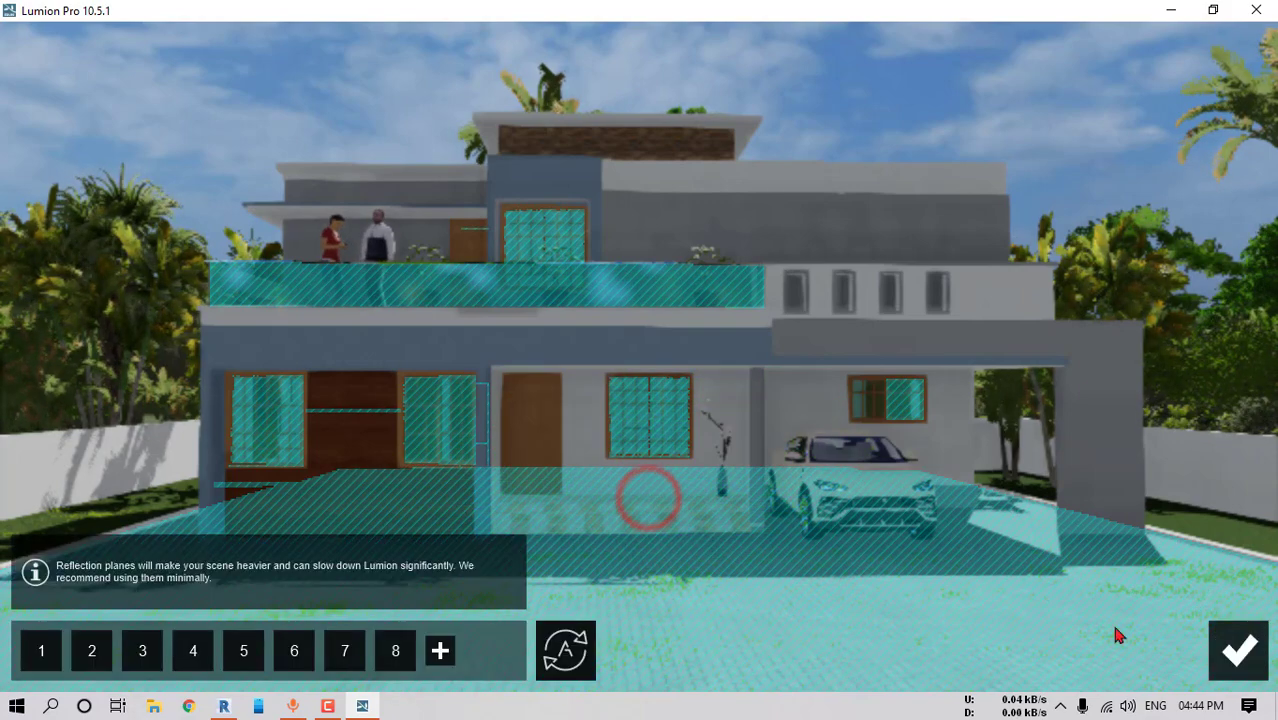
left_click(1236, 650)
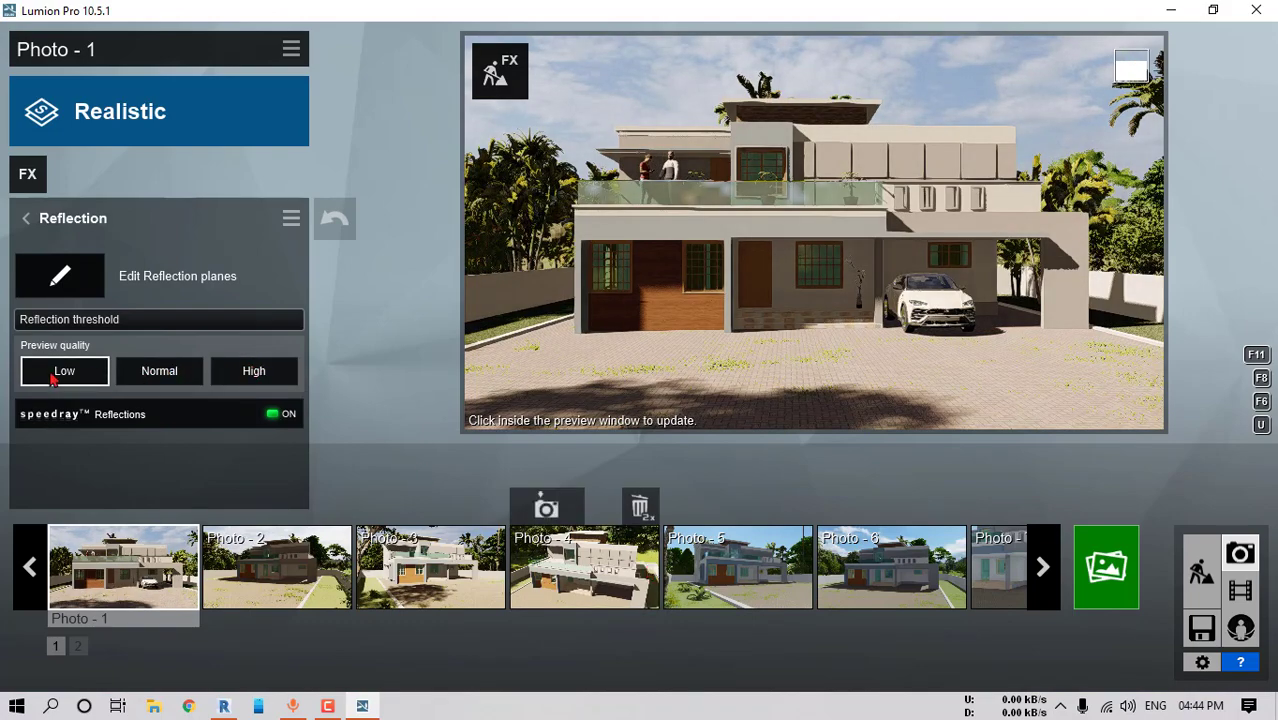
Try the High preview quality for reflections, check the scene performance, and return the quality to Low
left_click(253, 371)
mouse_move(1131, 70)
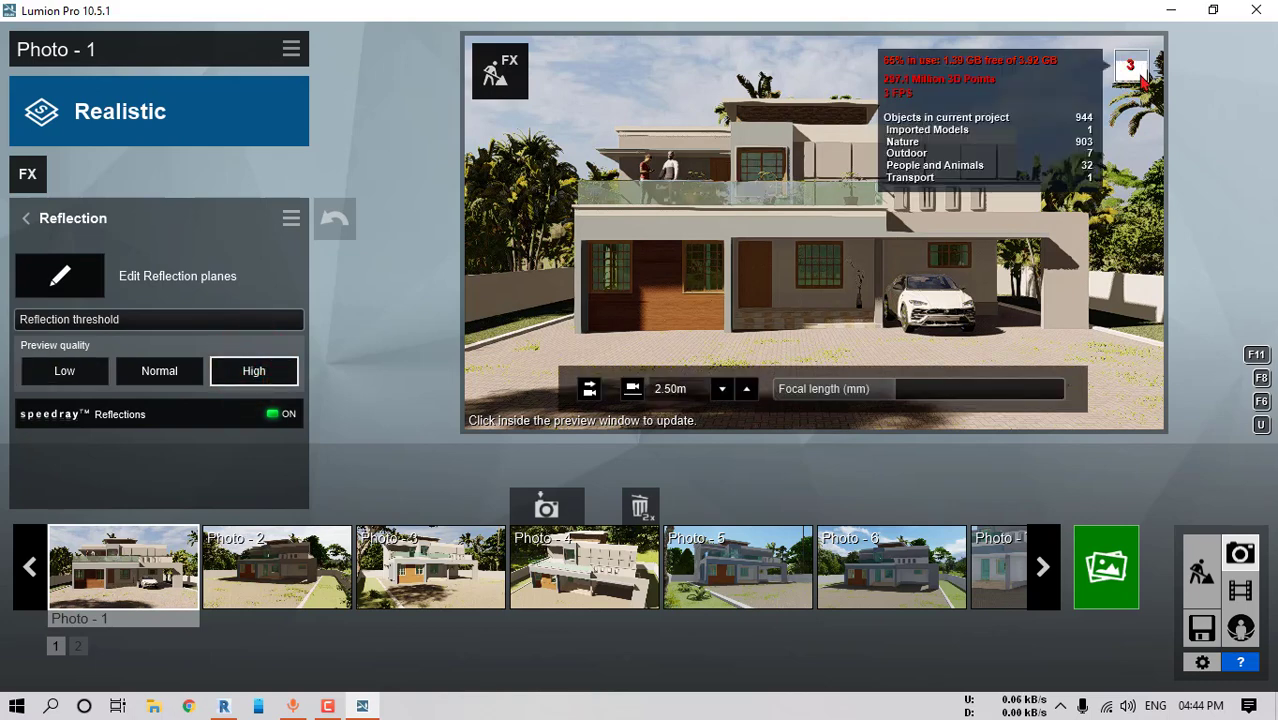
left_click(55, 381)
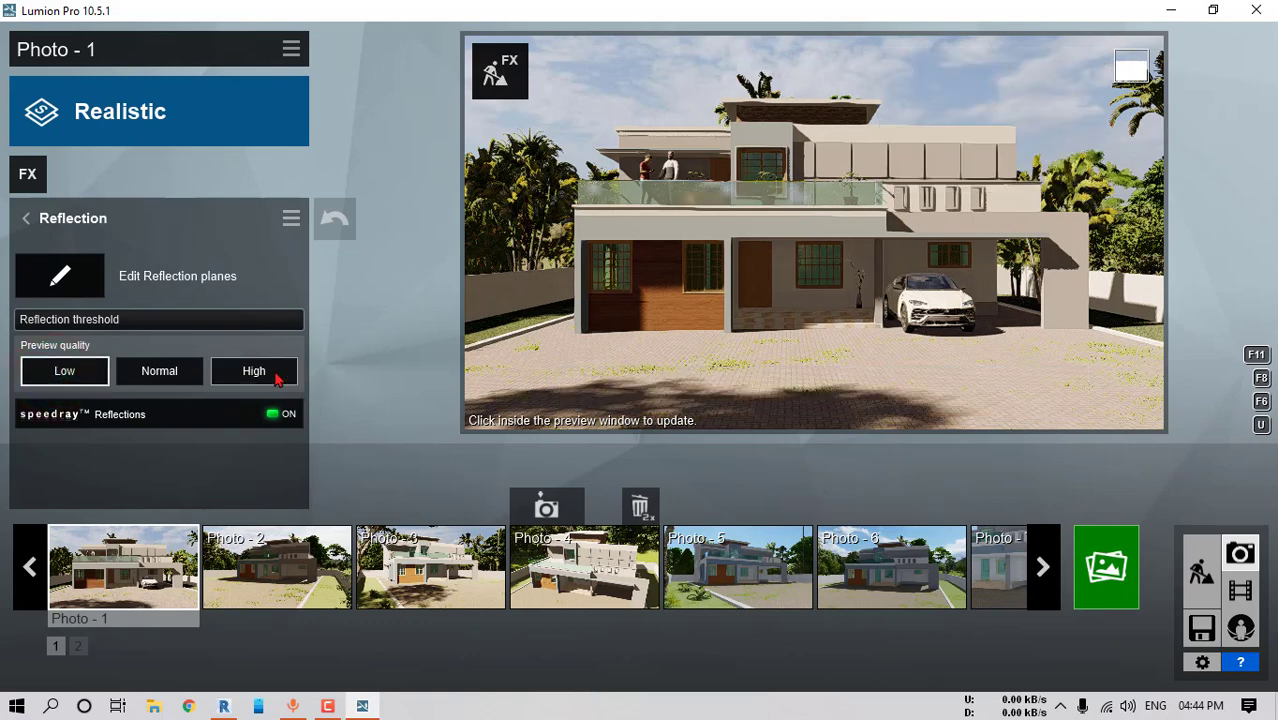
left_click(25, 216)
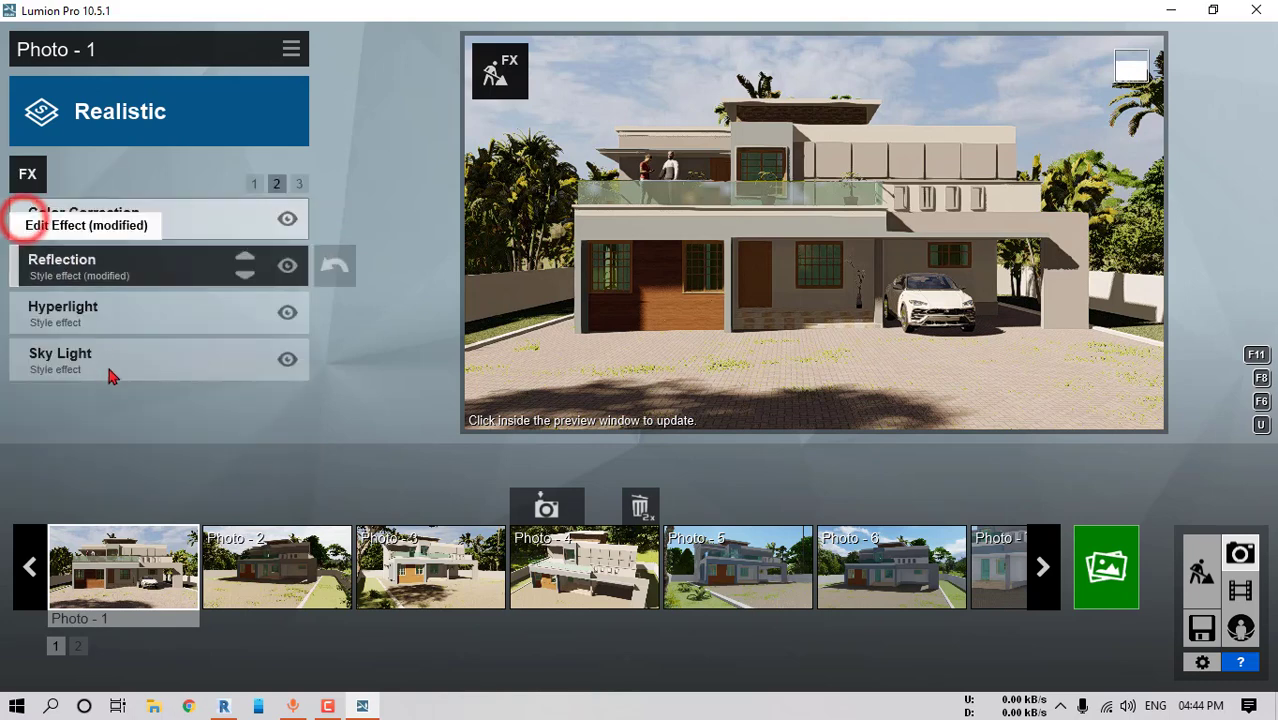
Set the Hyperlight amount to about 65.4%
left_click(114, 302)
left_click(110, 307)
left_click_drag(160, 254, 238, 263)
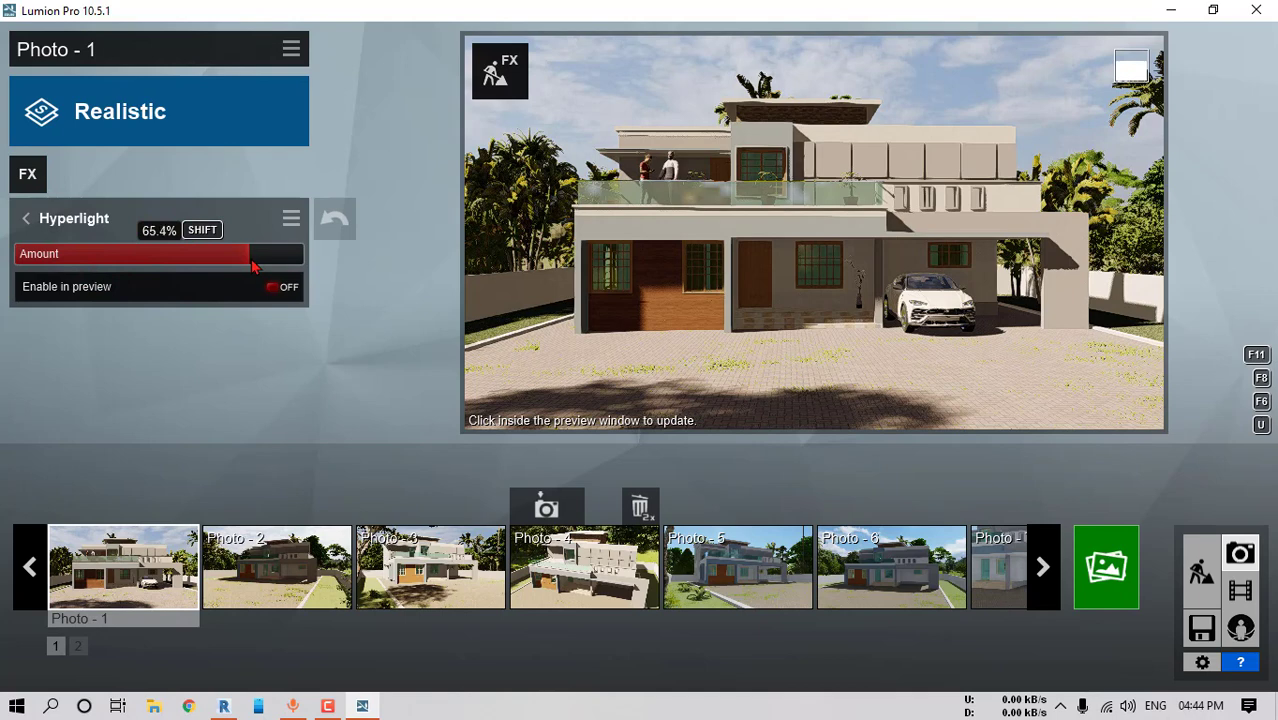
left_click_drag(252, 265, 253, 265)
left_click(27, 219)
Turn on Sky Light in planar and projected reflections and set its render quality to Ultra
left_click(120, 352)
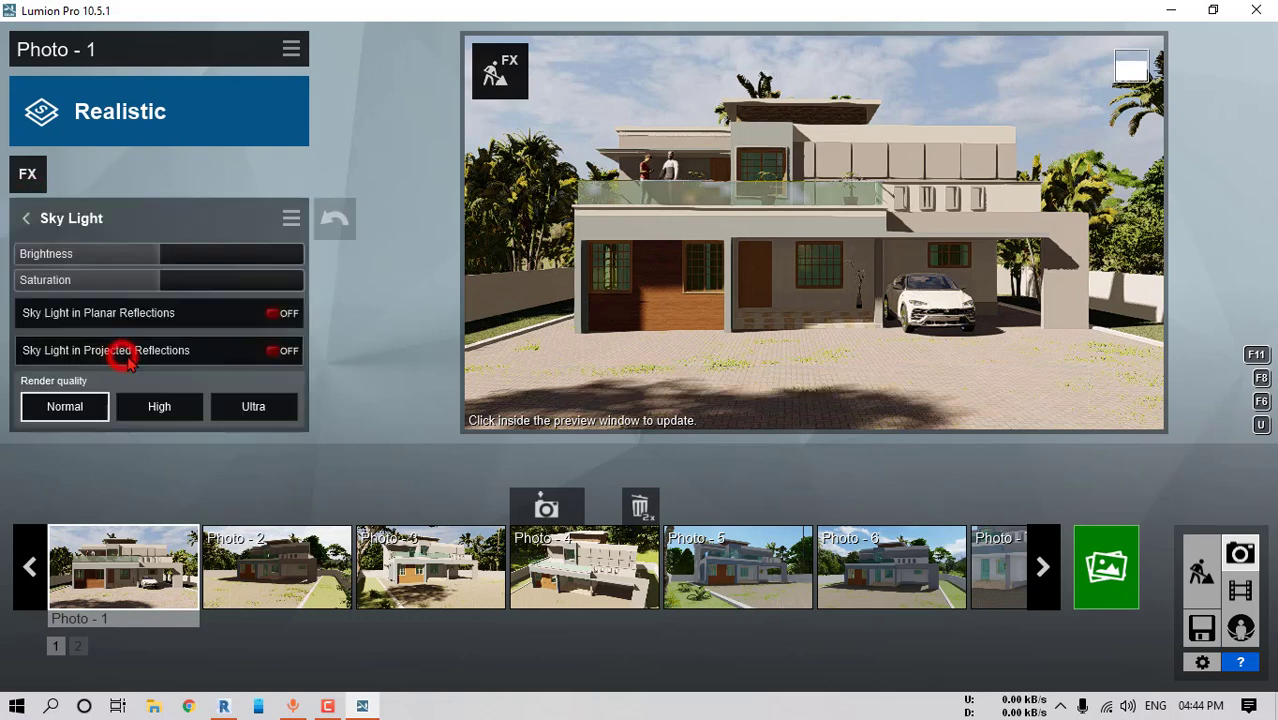
left_click(289, 314)
left_click(282, 350)
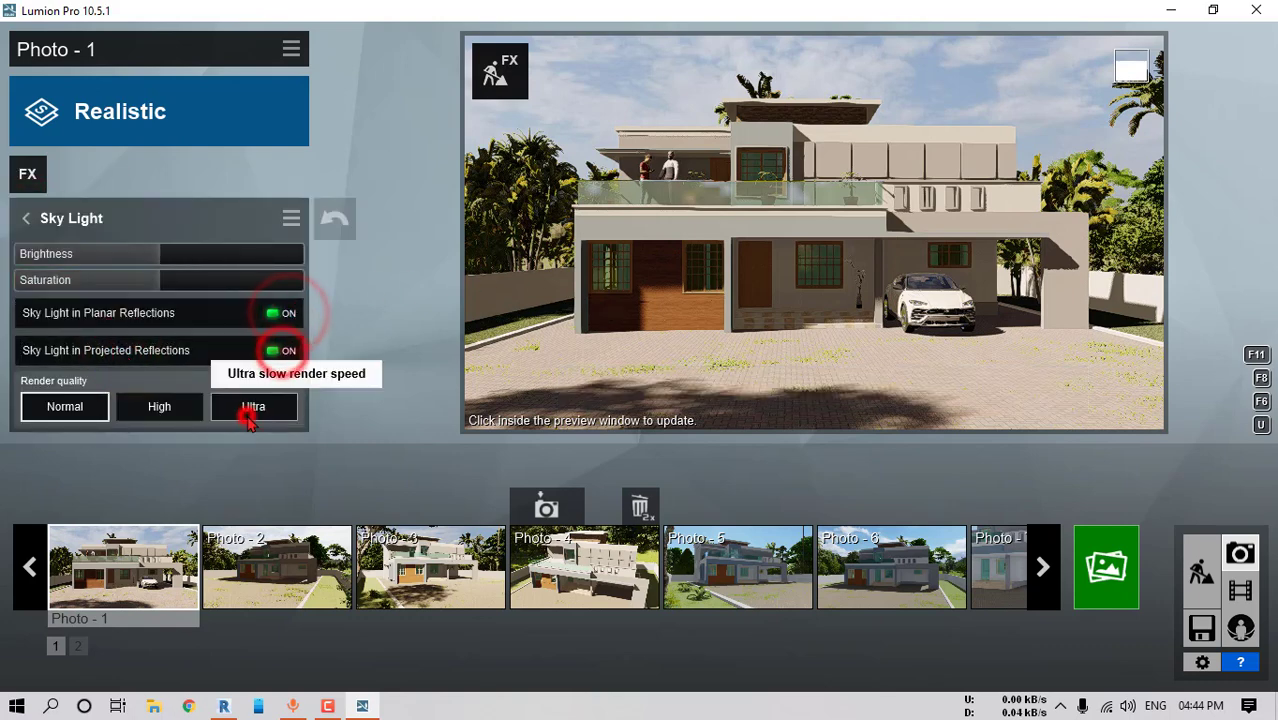
left_click(253, 406)
left_click(26, 218)
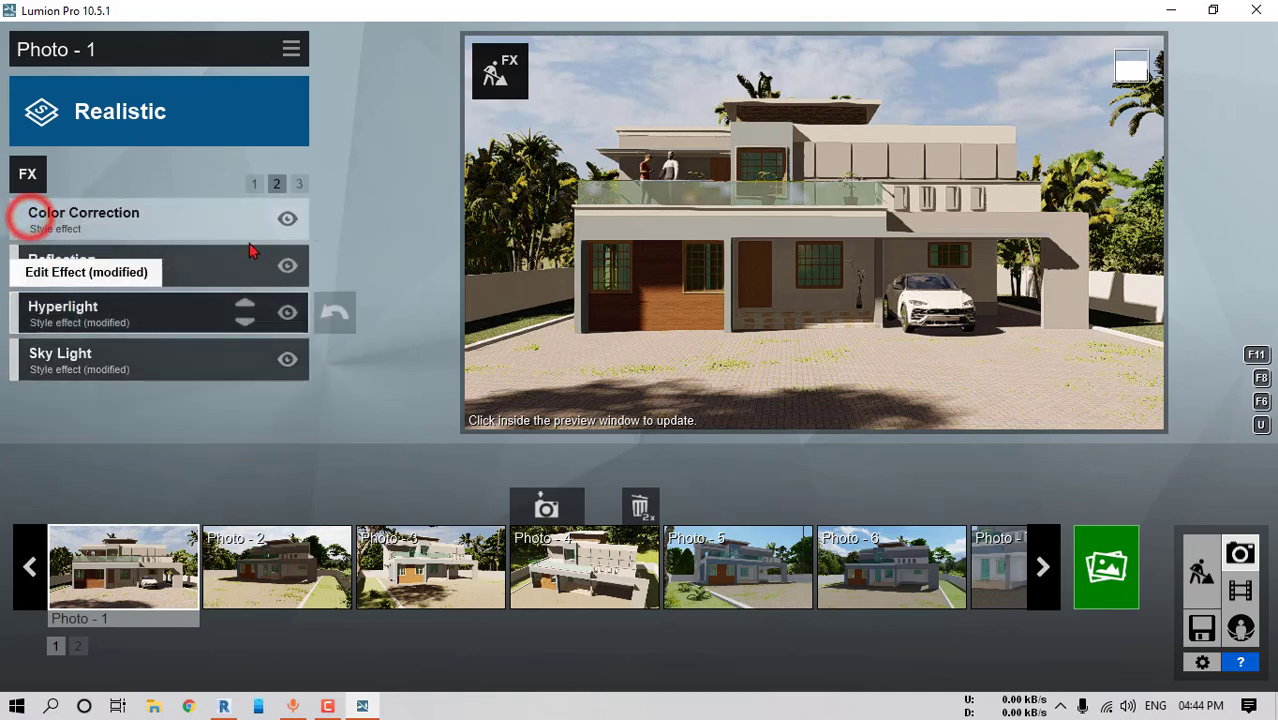
Enable the Chromatic Aberrations effect and try its Dispersion at 1.0
left_click(298, 184)
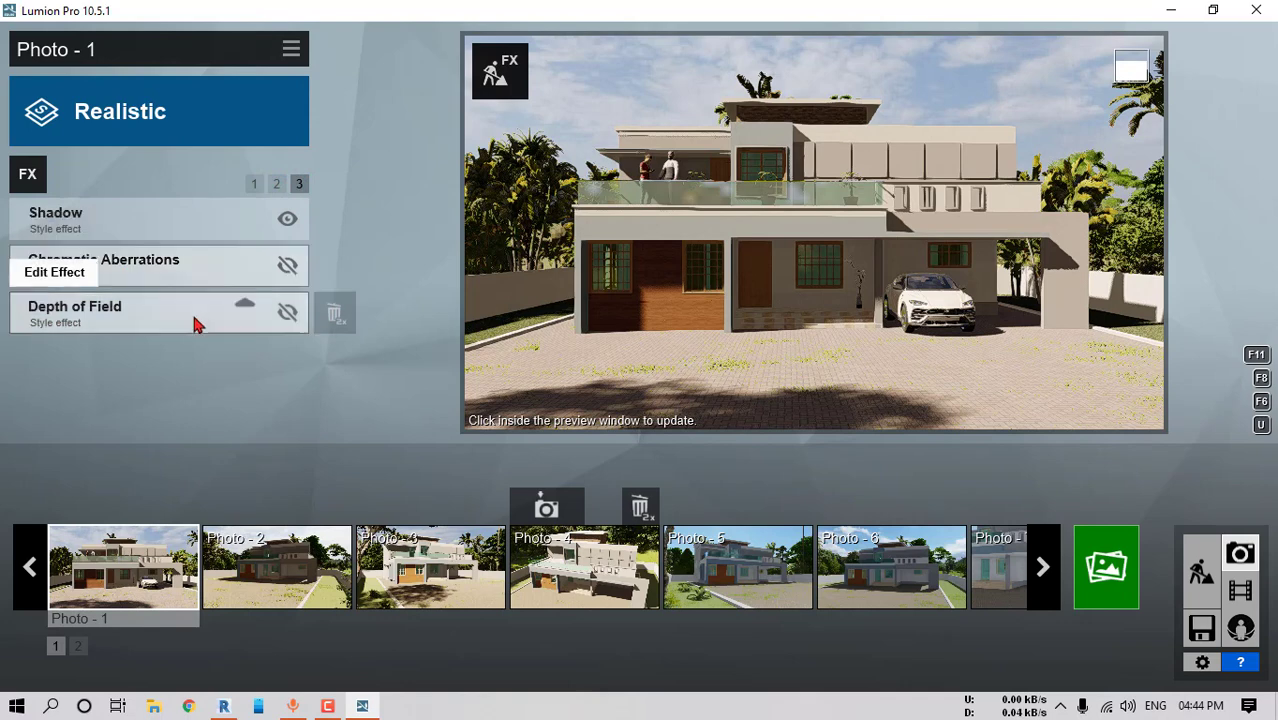
left_click(287, 266)
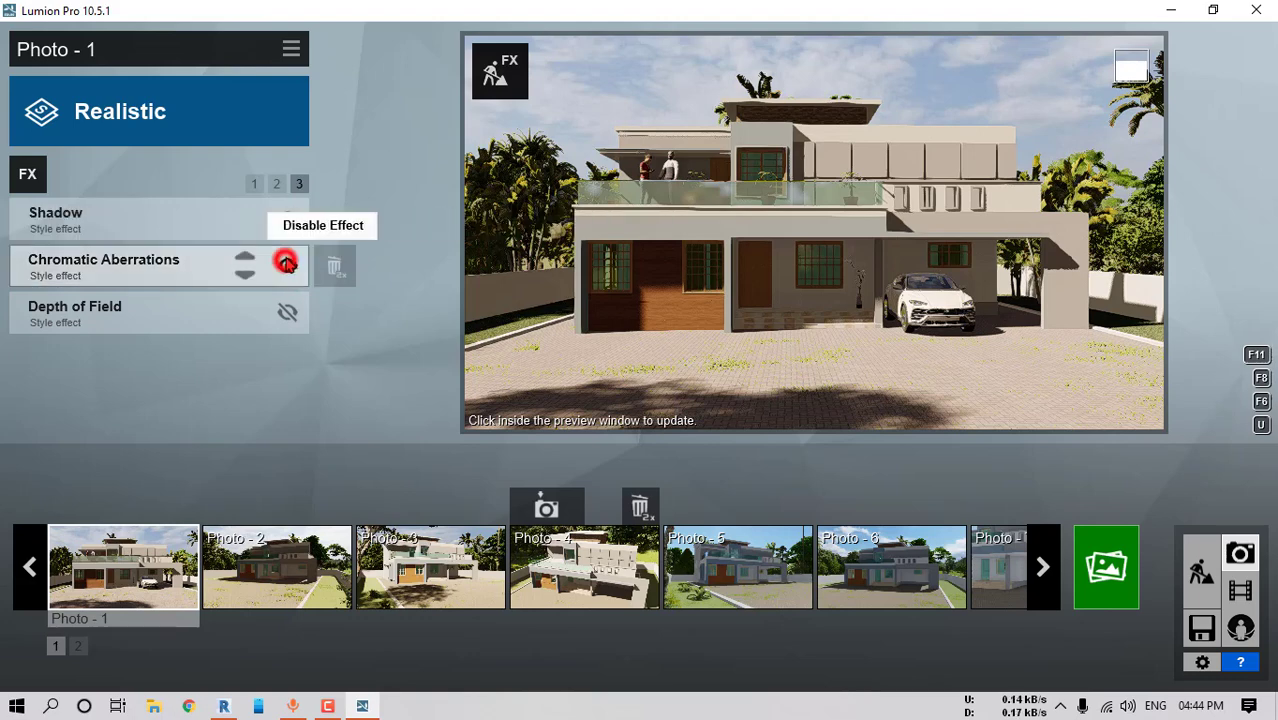
left_click(142, 267)
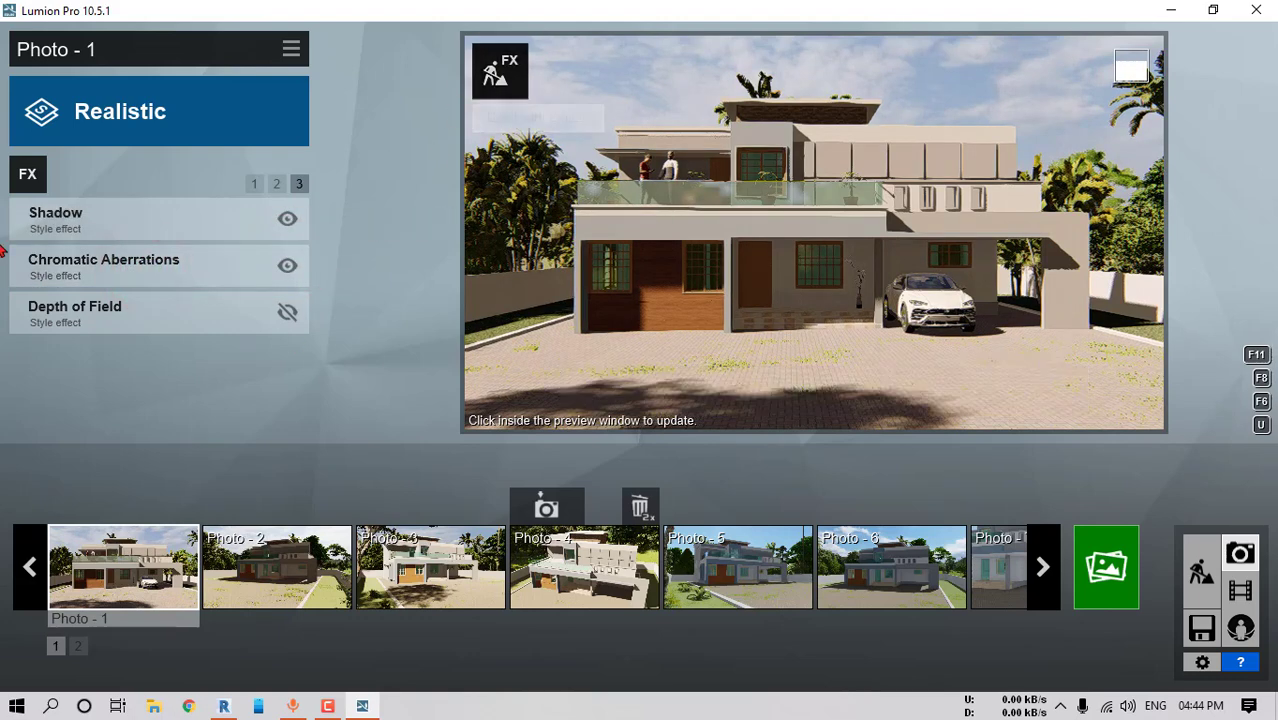
left_click(170, 262)
left_click_drag(52, 260, 357, 265)
left_click(242, 280)
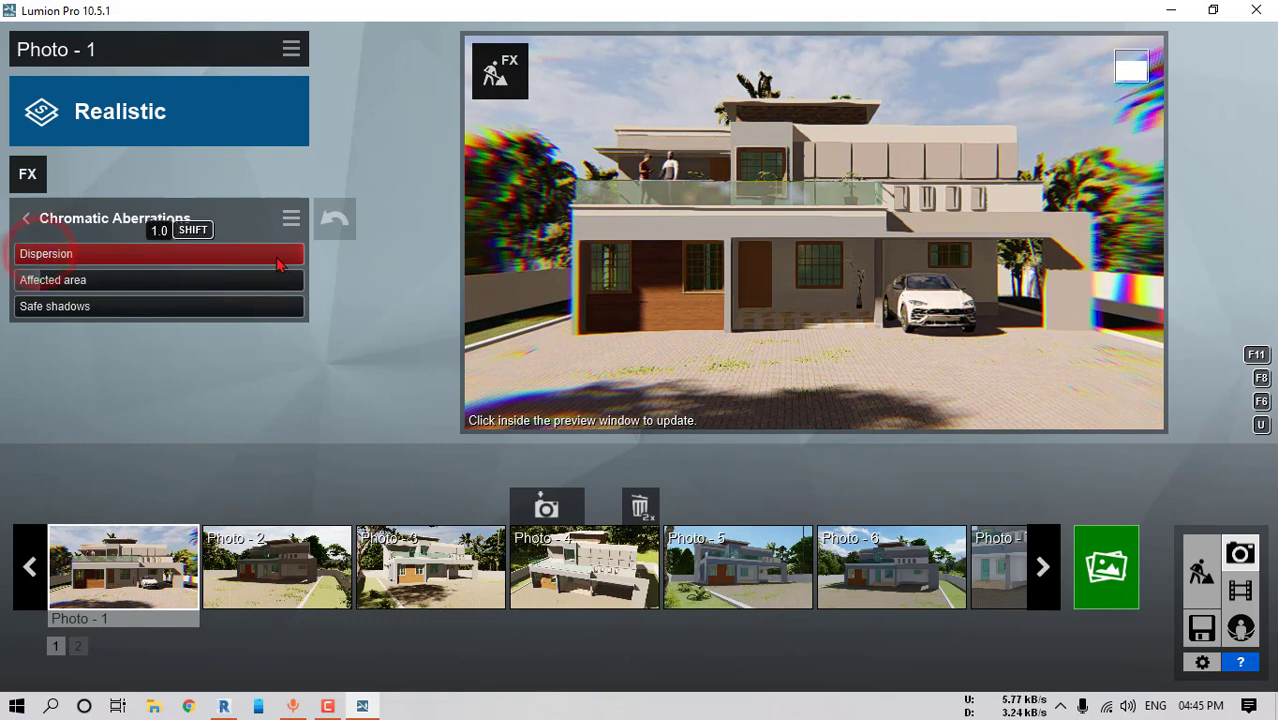
Reduce the Dispersion to 0.1 and disable the Chromatic Aberrations effect
left_click_drag(279, 264, 38, 260)
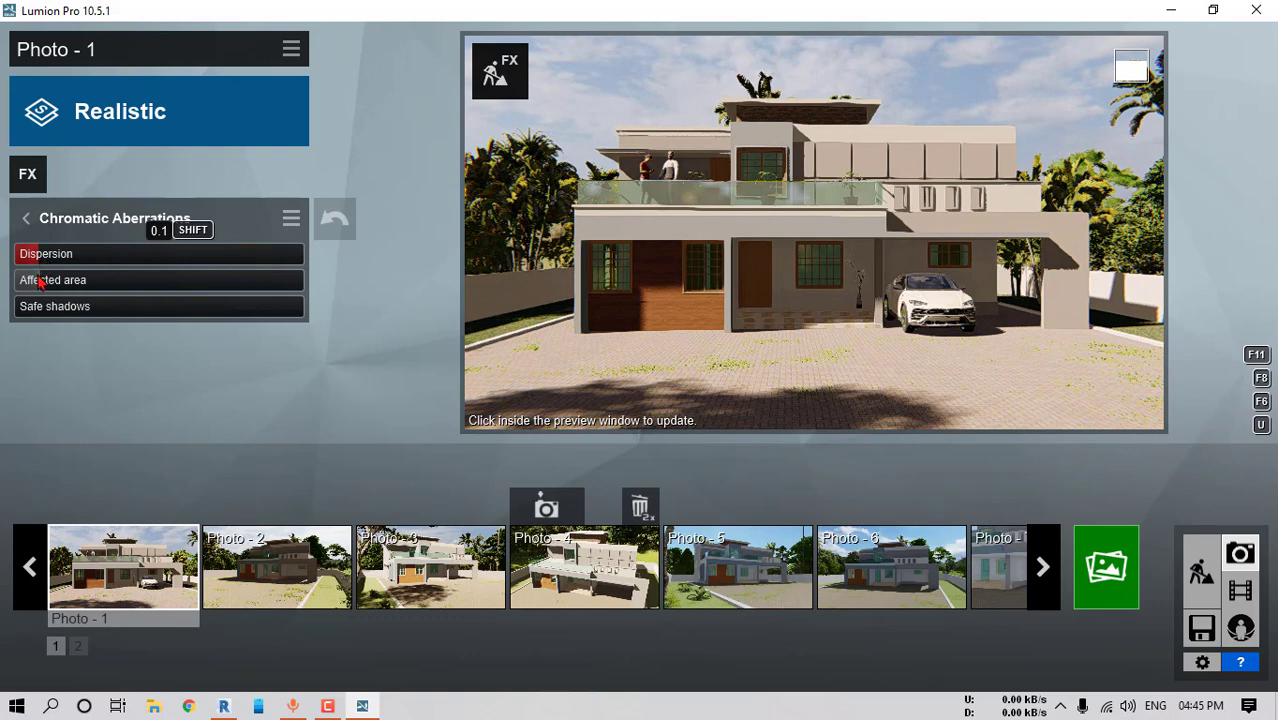
left_click(26, 218)
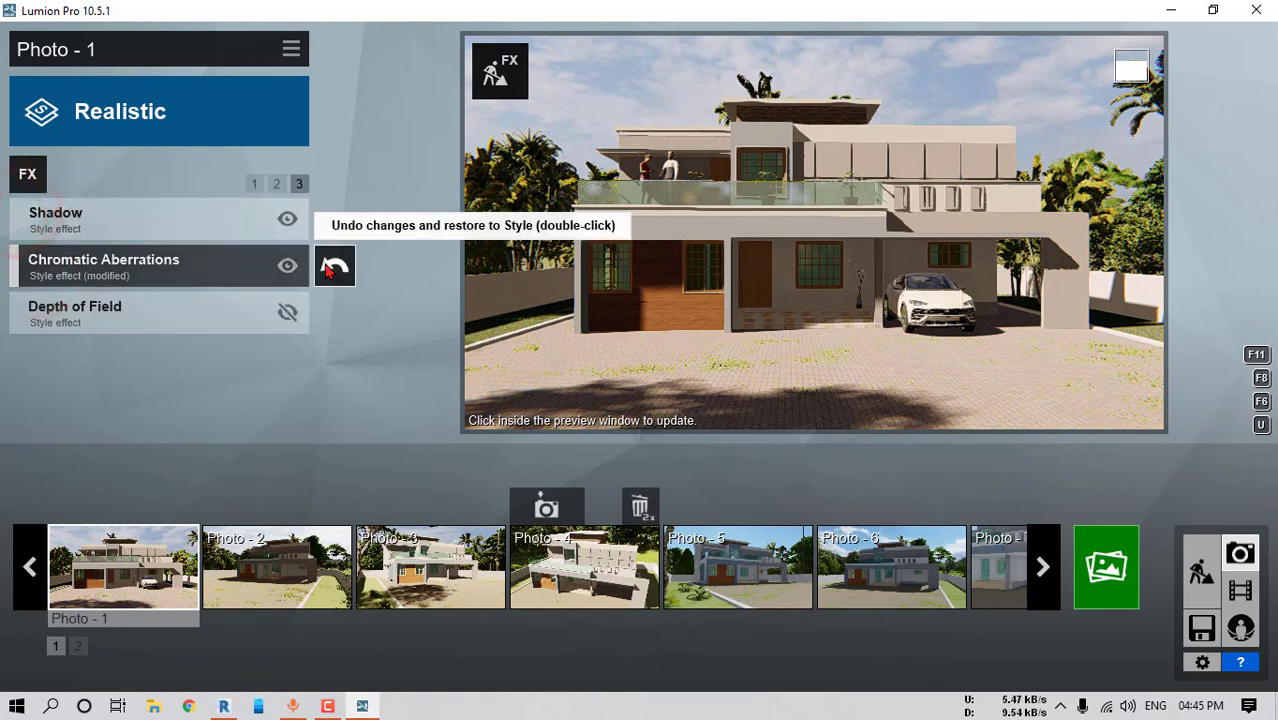
left_click(287, 265)
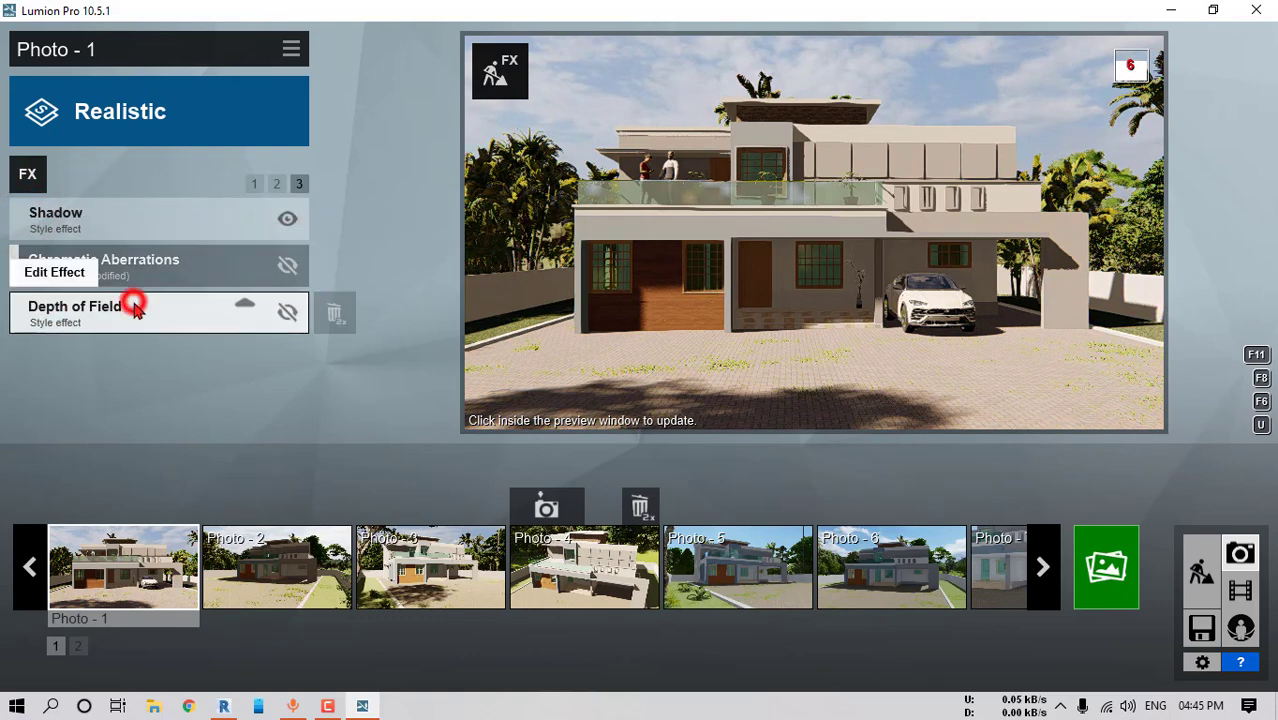
Set the Depth of Field amount to about 1.1, leaving auto focus on
left_click(135, 308)
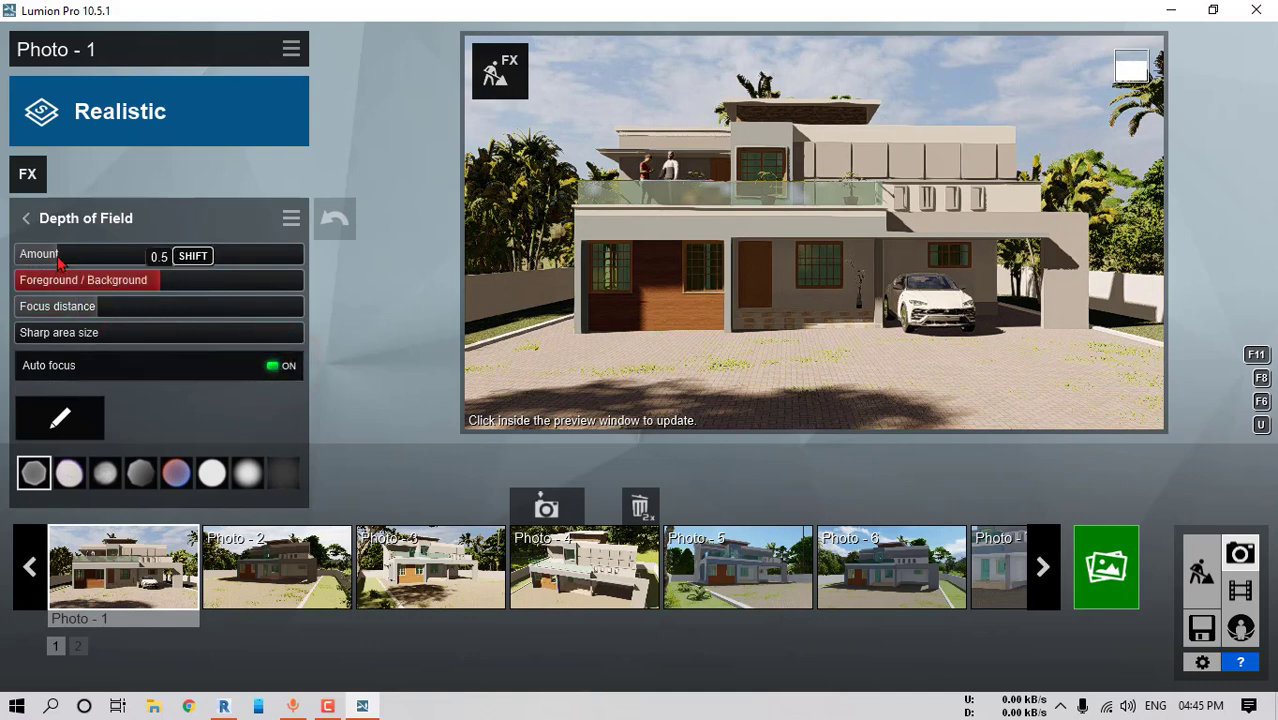
left_click_drag(52, 253, 3, 258)
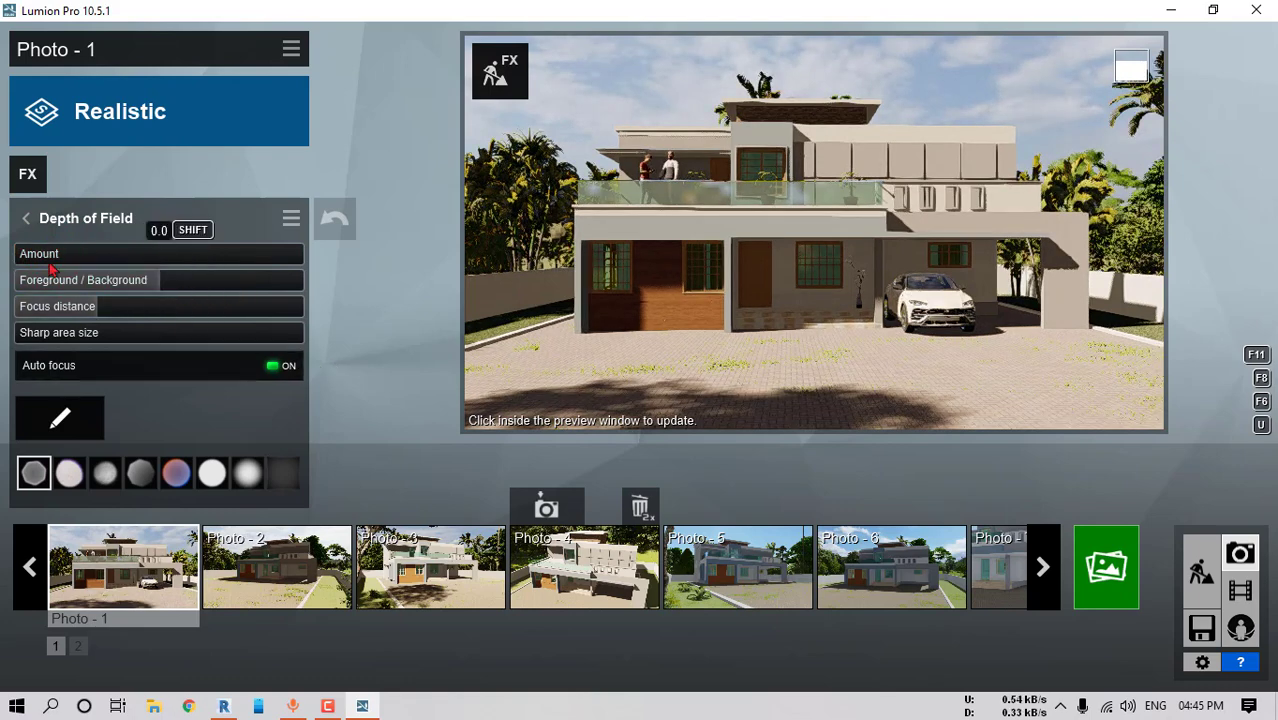
mouse_move(45, 265)
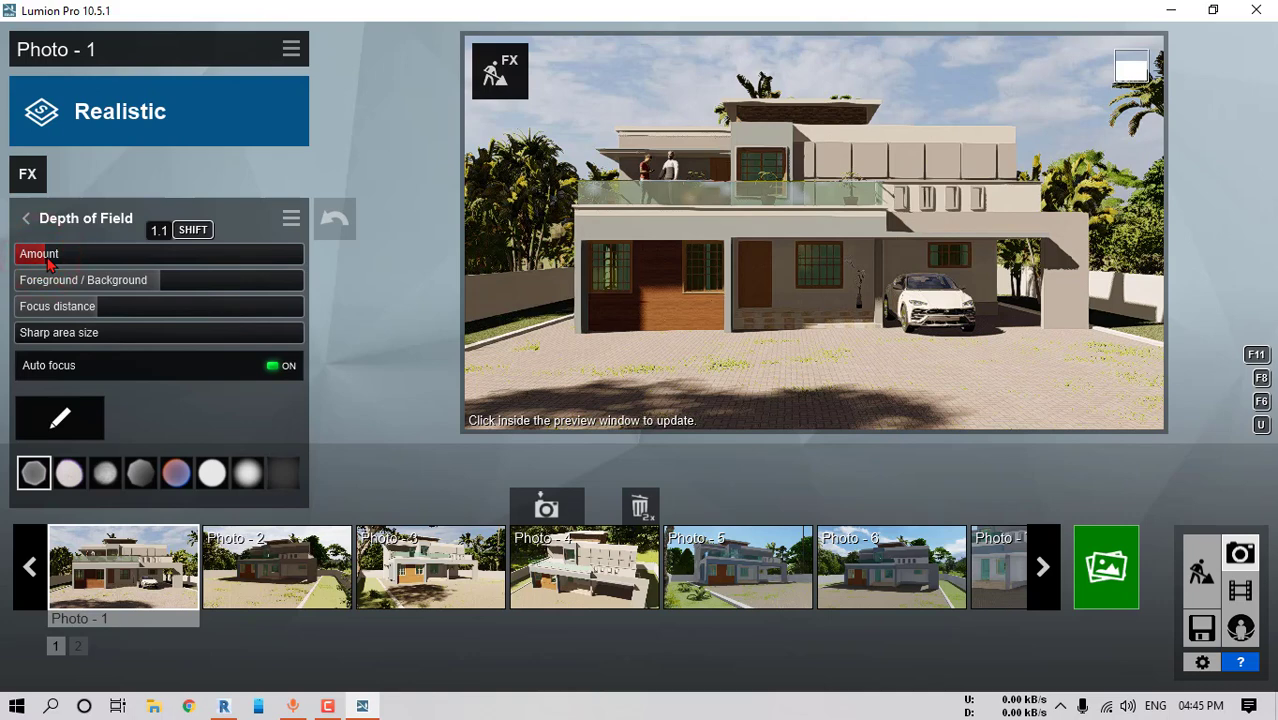
left_click(26, 218)
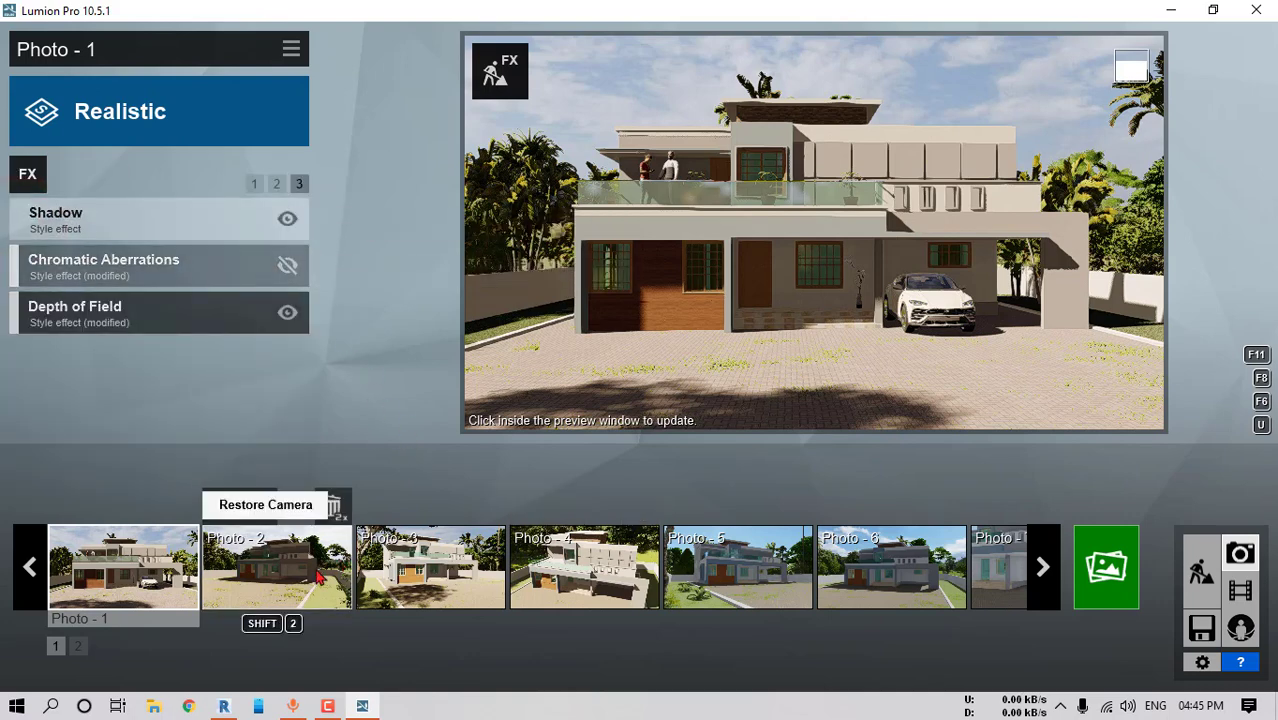
Try a Sun effect on Photo - 1 with adjusted height and heading and a brightness of 0.9, and remove the effect
left_click(252, 184)
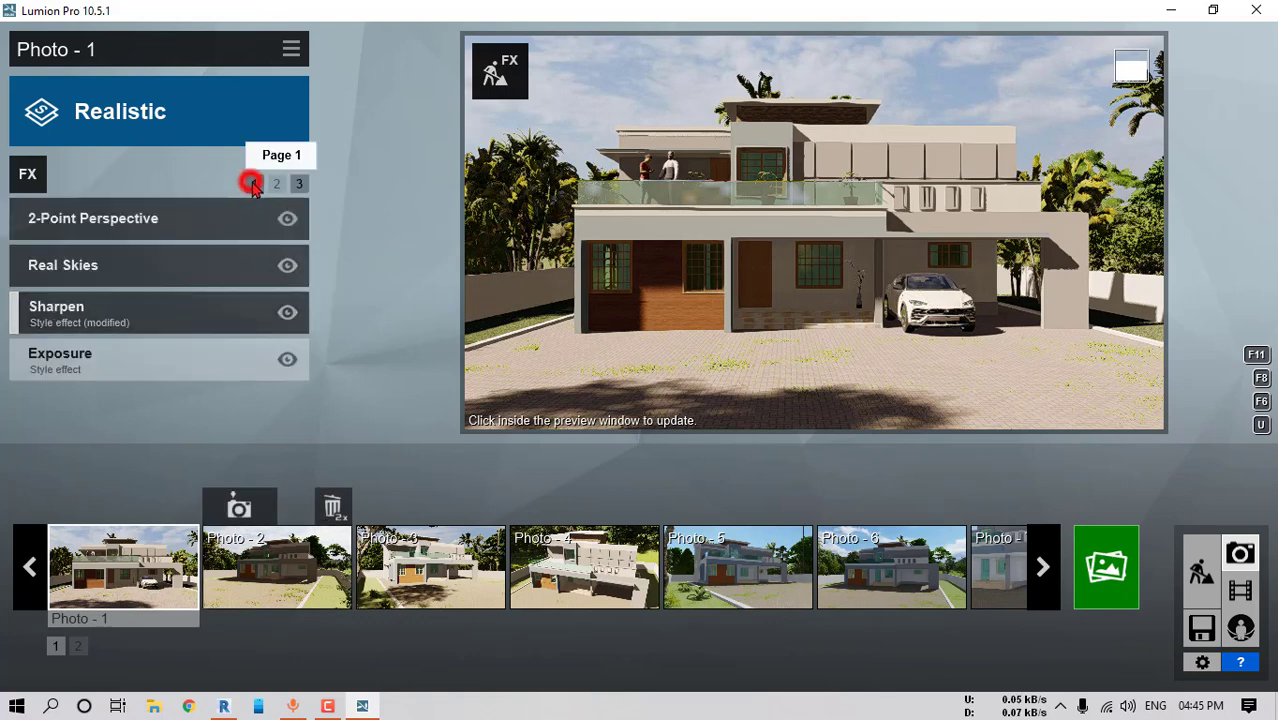
left_click(34, 172)
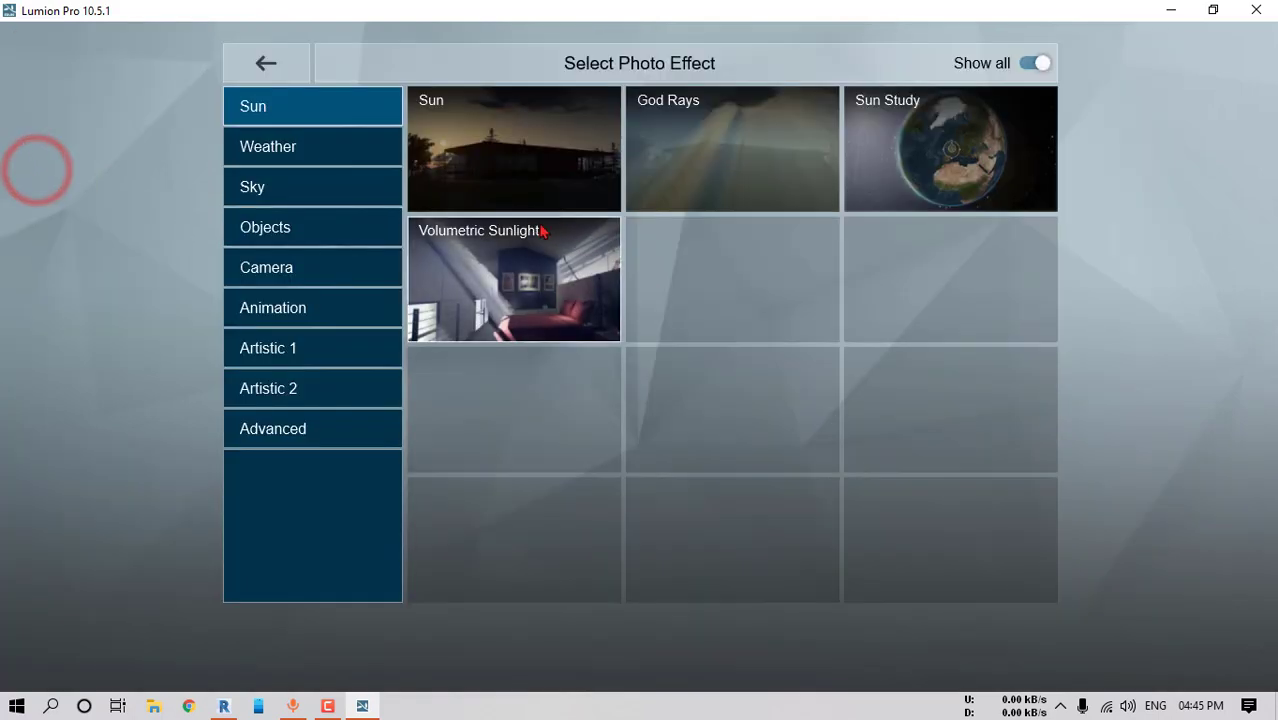
left_click(259, 61)
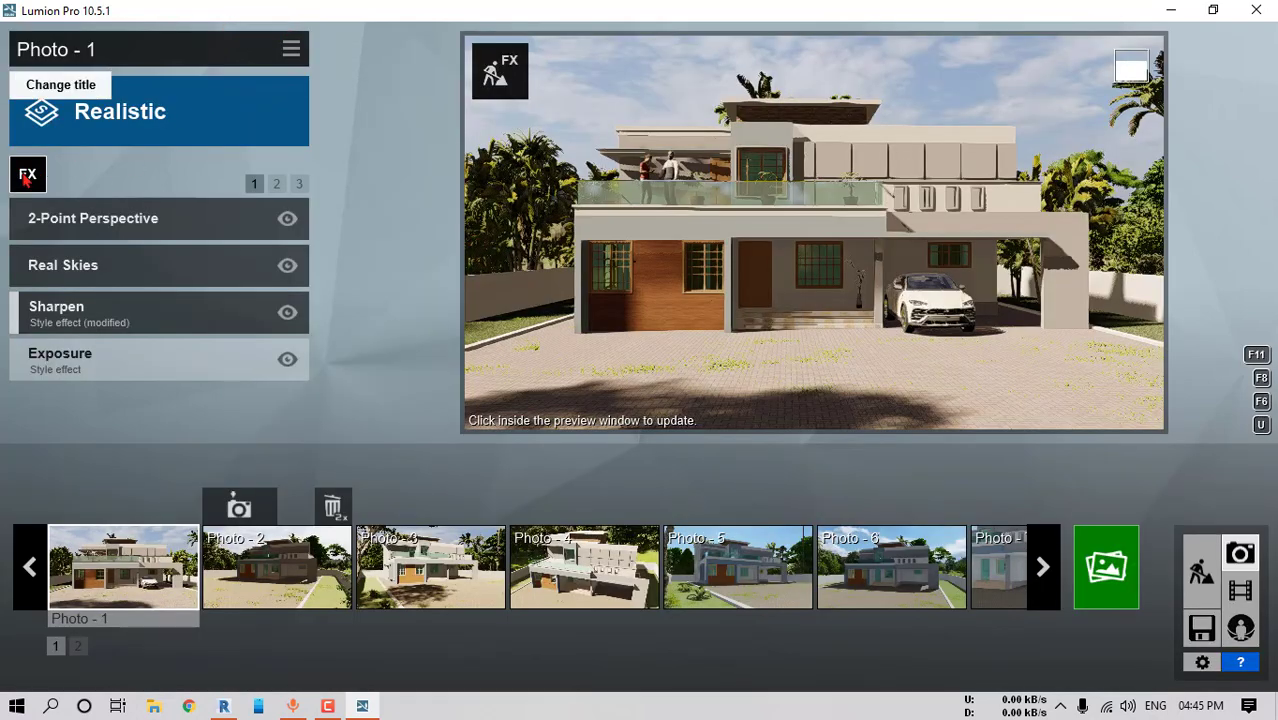
left_click(25, 173)
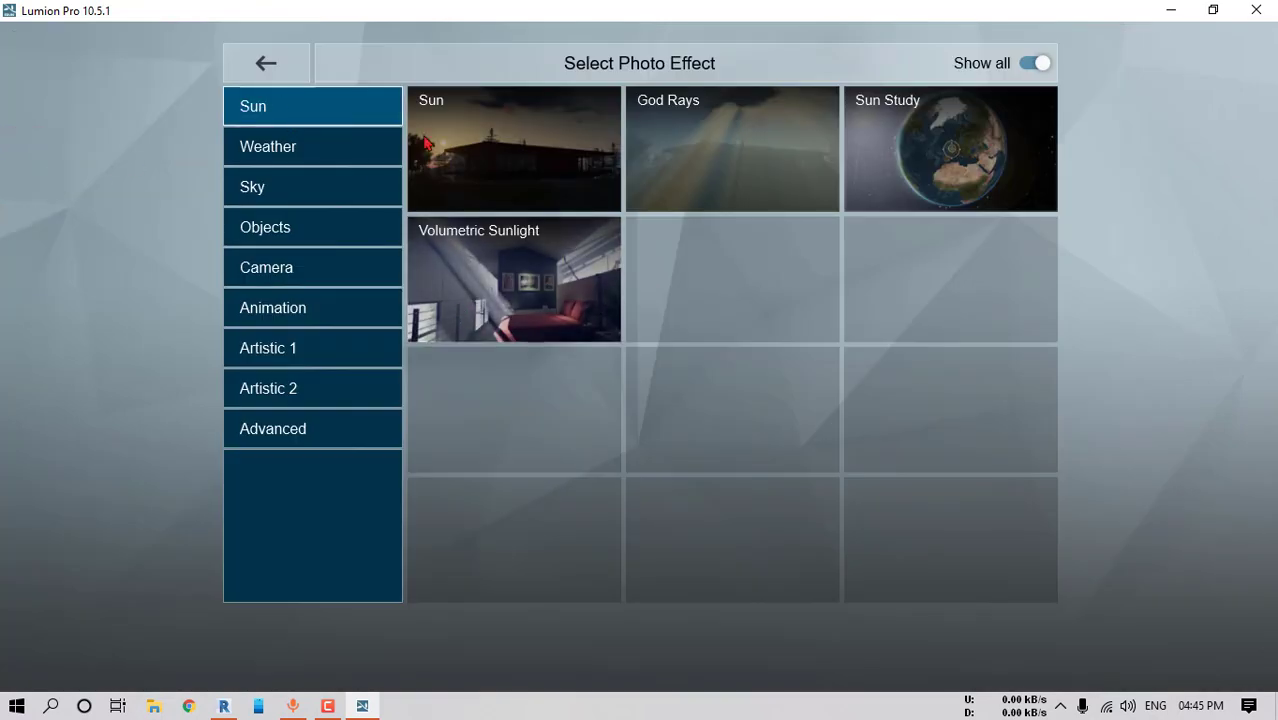
left_click(548, 131)
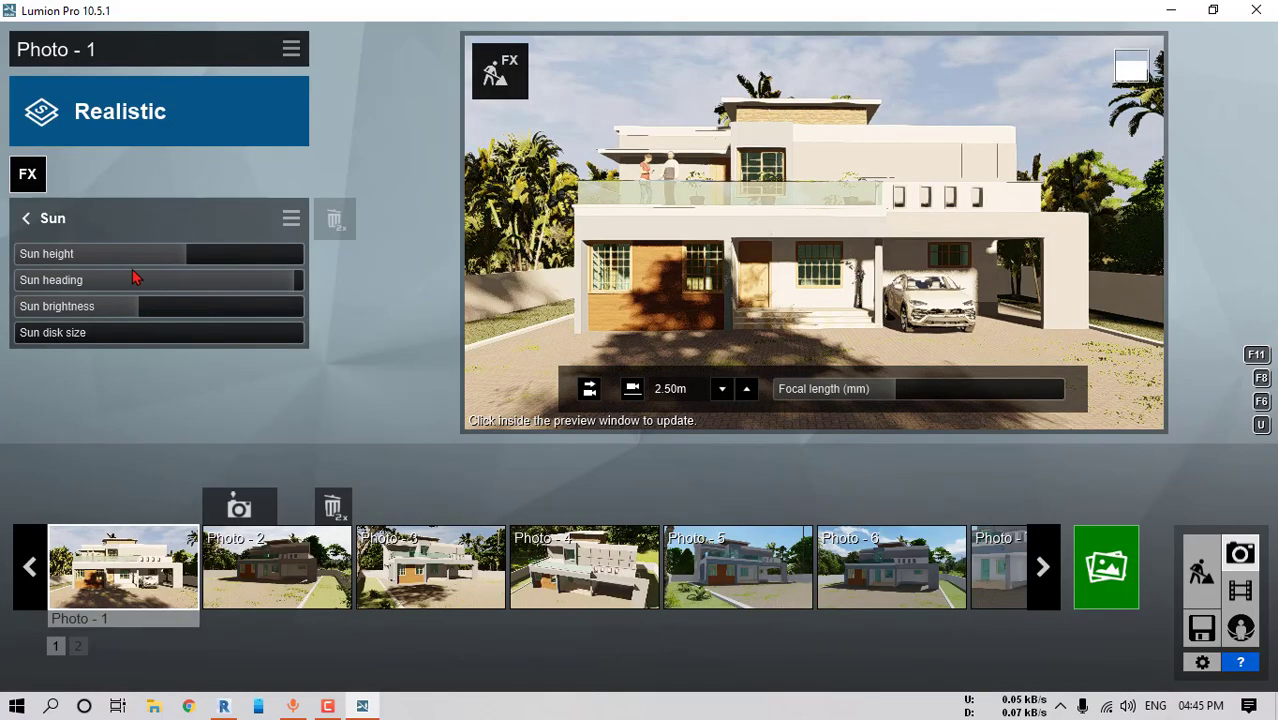
mouse_move(170, 268)
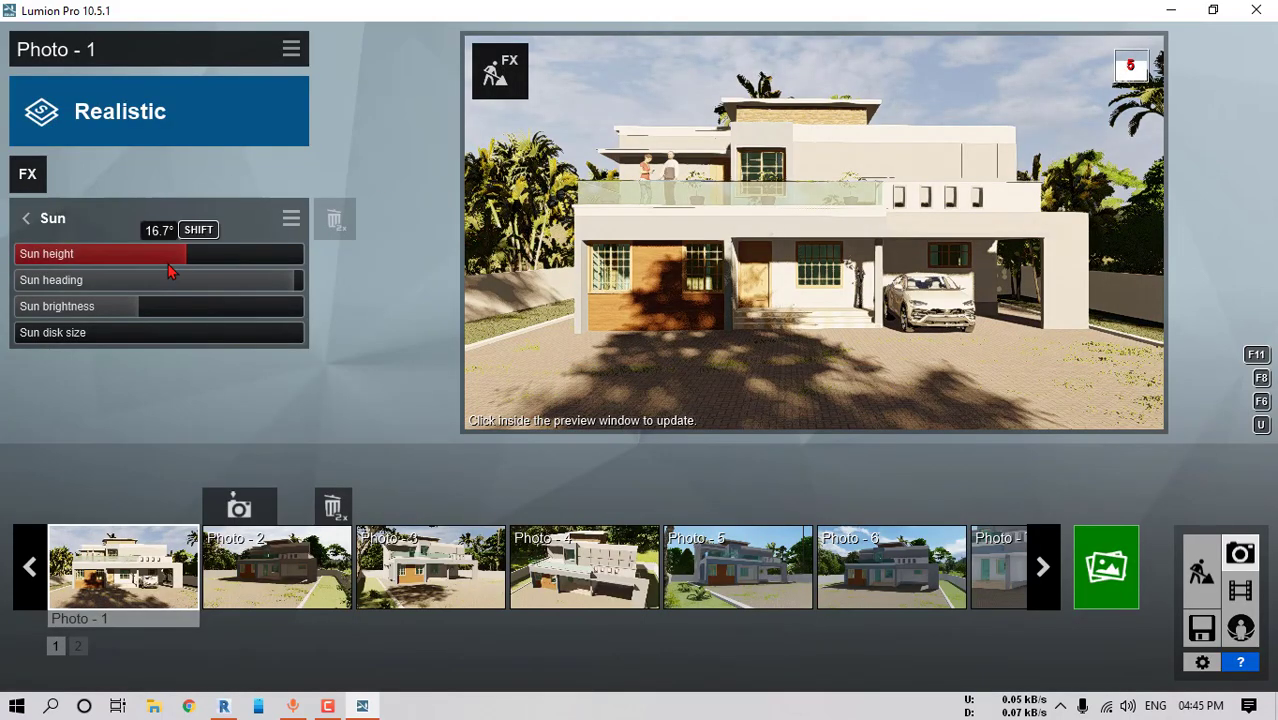
mouse_move(285, 280)
left_mouse_down()
mouse_move(270, 293)
mouse_move(288, 289)
left_mouse_up()
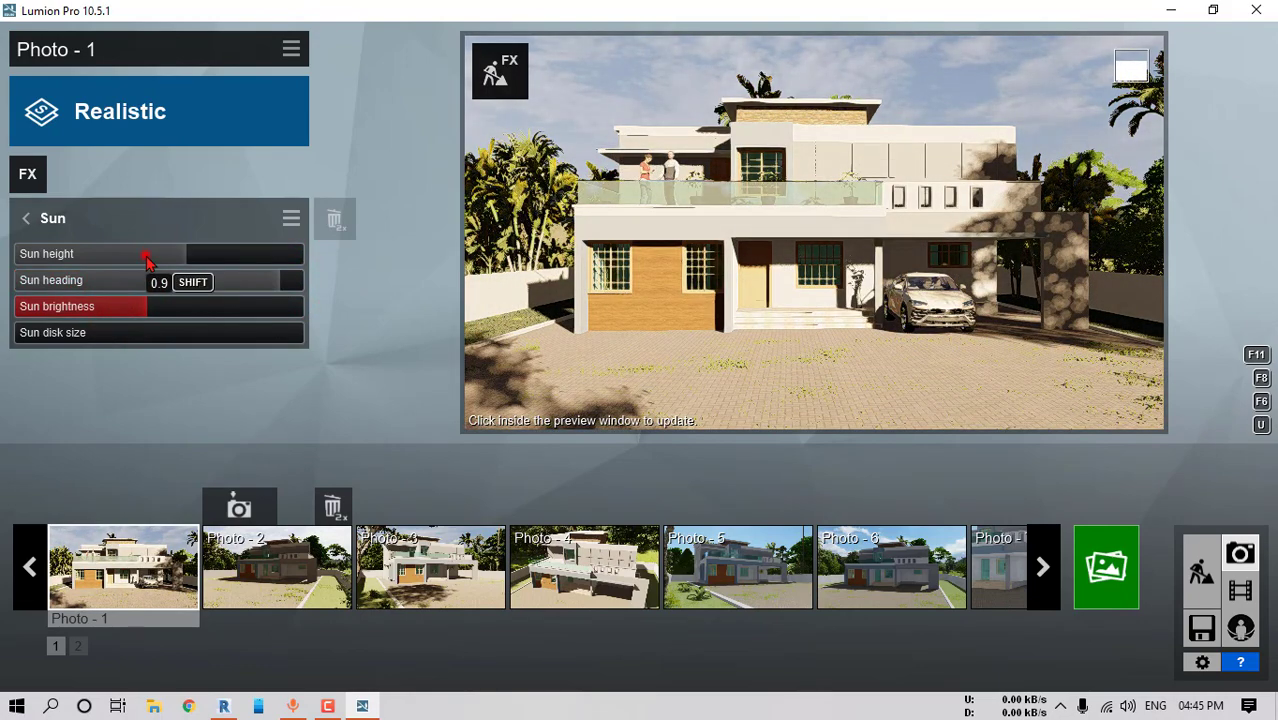
mouse_move(138, 262)
left_click_drag(138, 262, 203, 266)
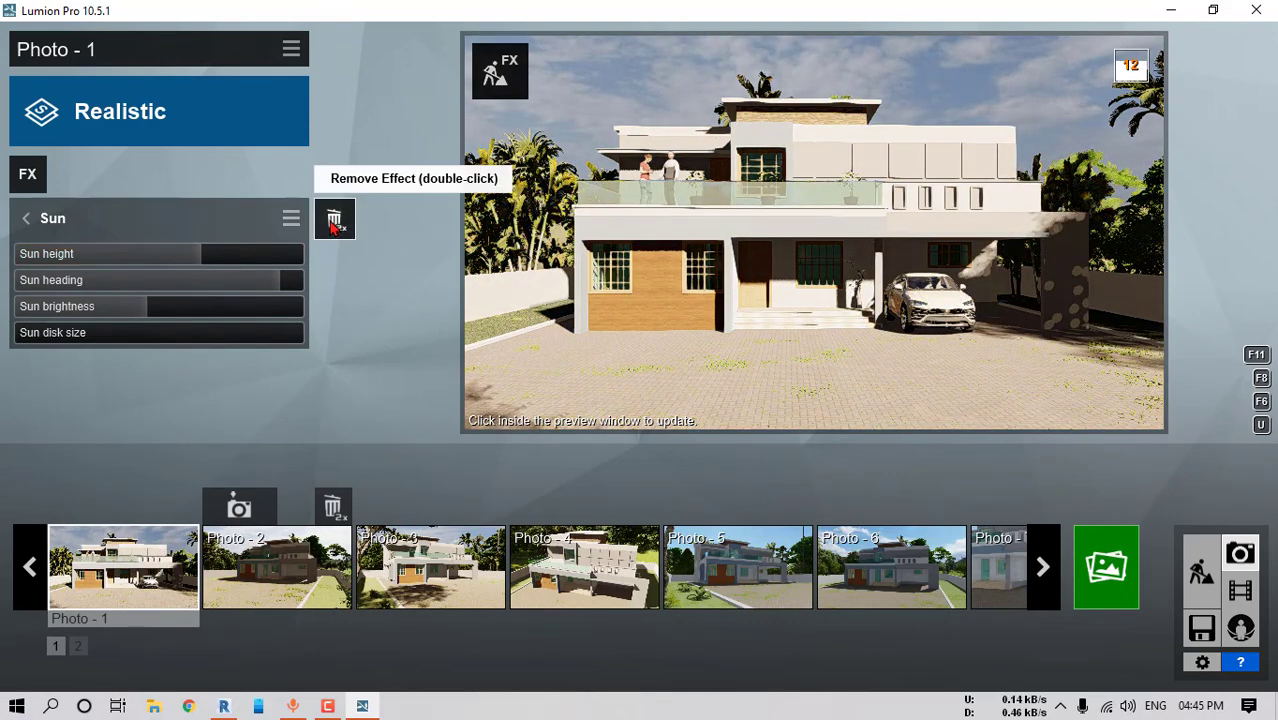
double_click(334, 224)
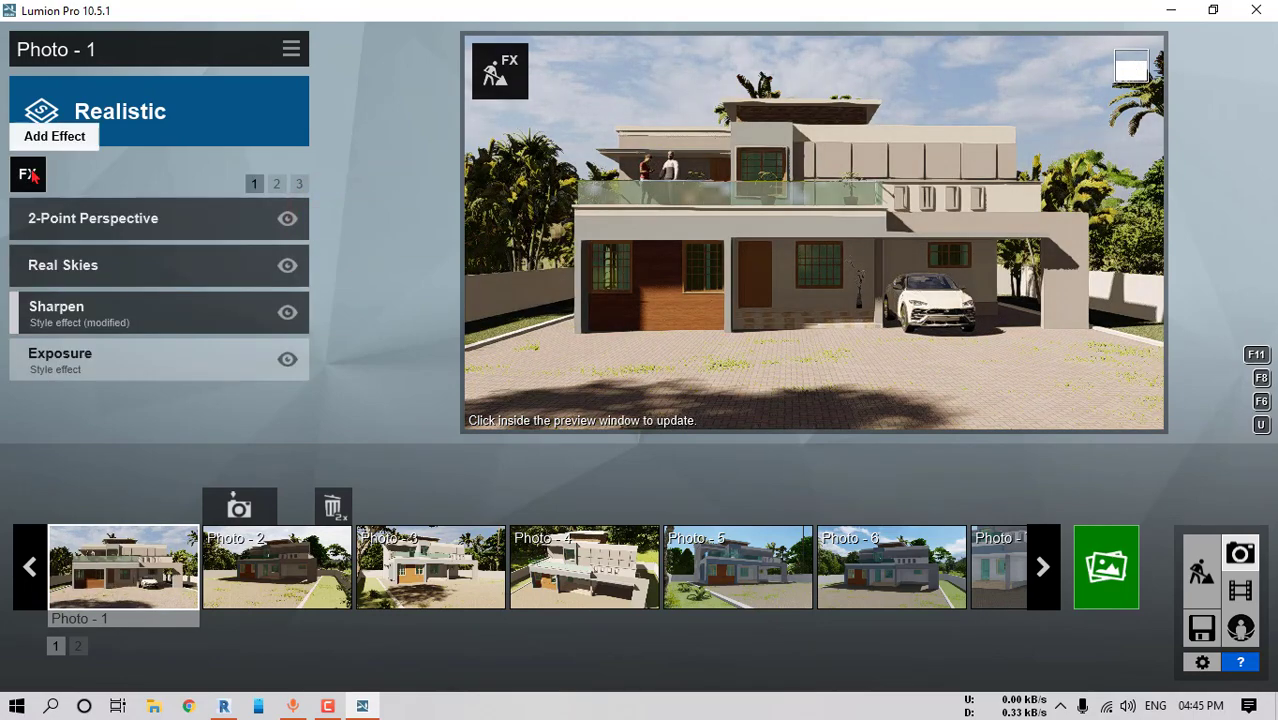
Browse the available photo effects across the Weather, Sky, Objects, Camera, Animation, Artistic and Advanced categories
left_click(28, 172)
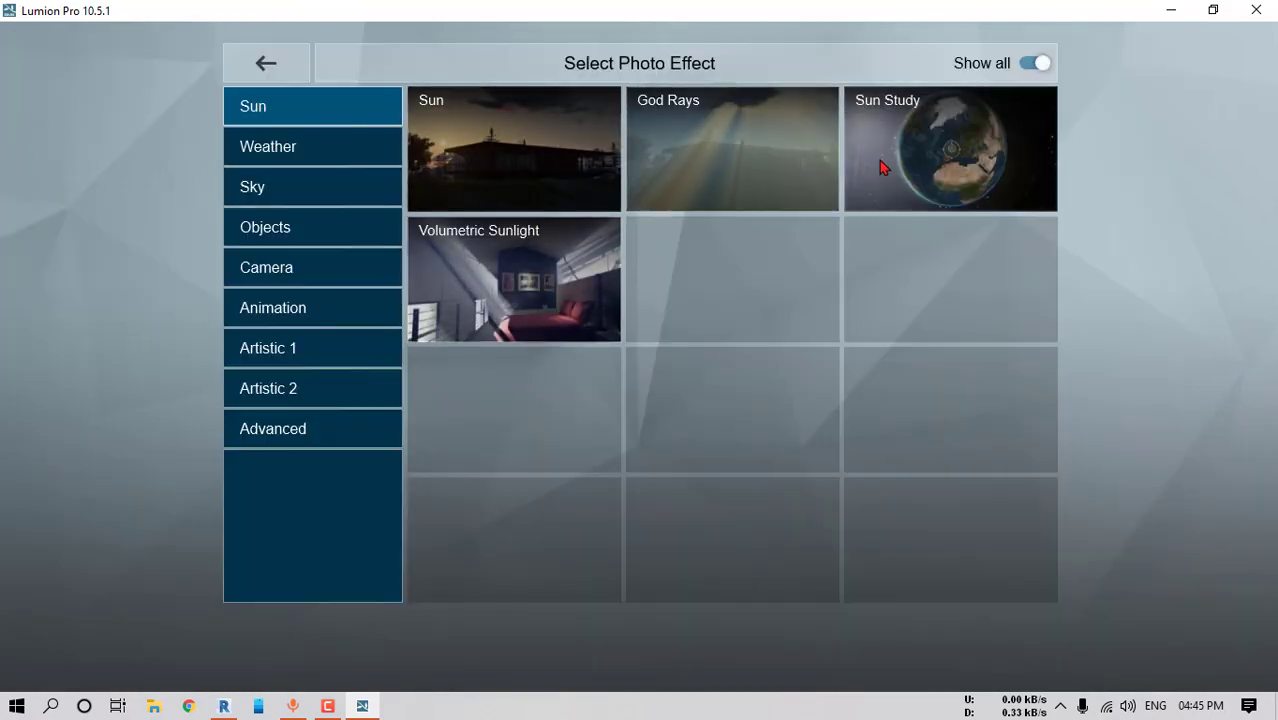
left_click(310, 147)
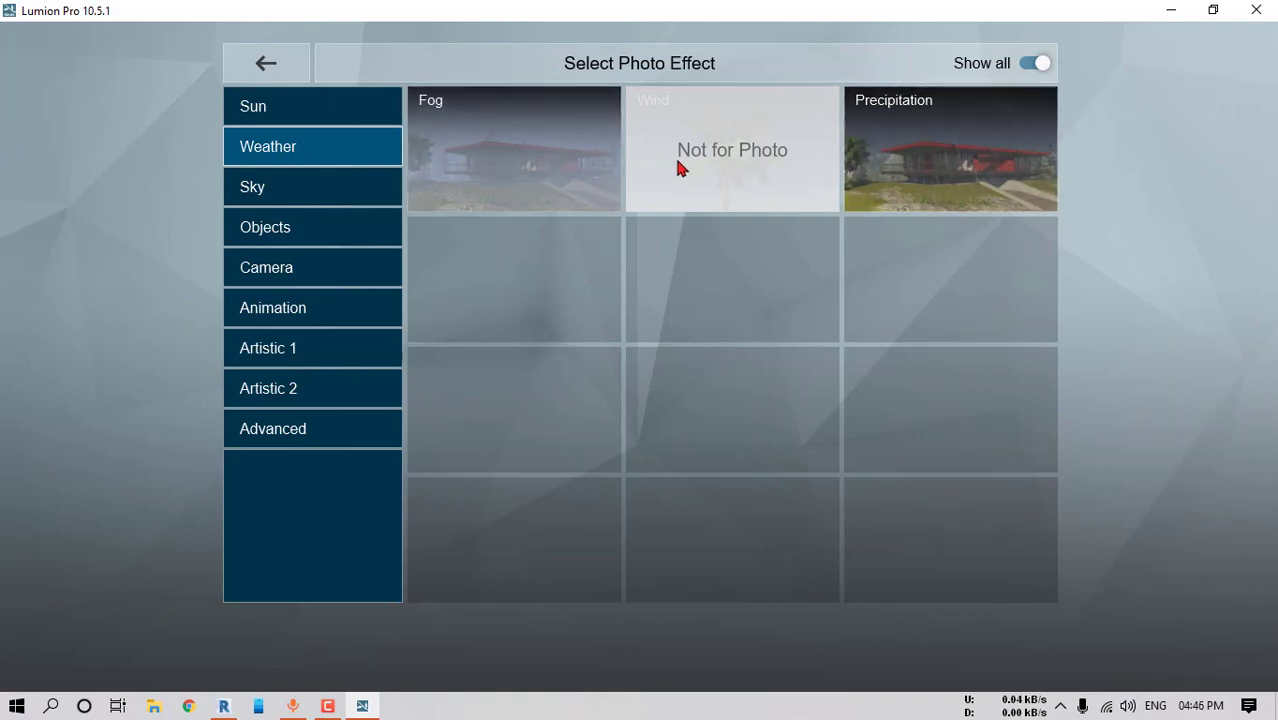
left_click(268, 190)
left_click(314, 226)
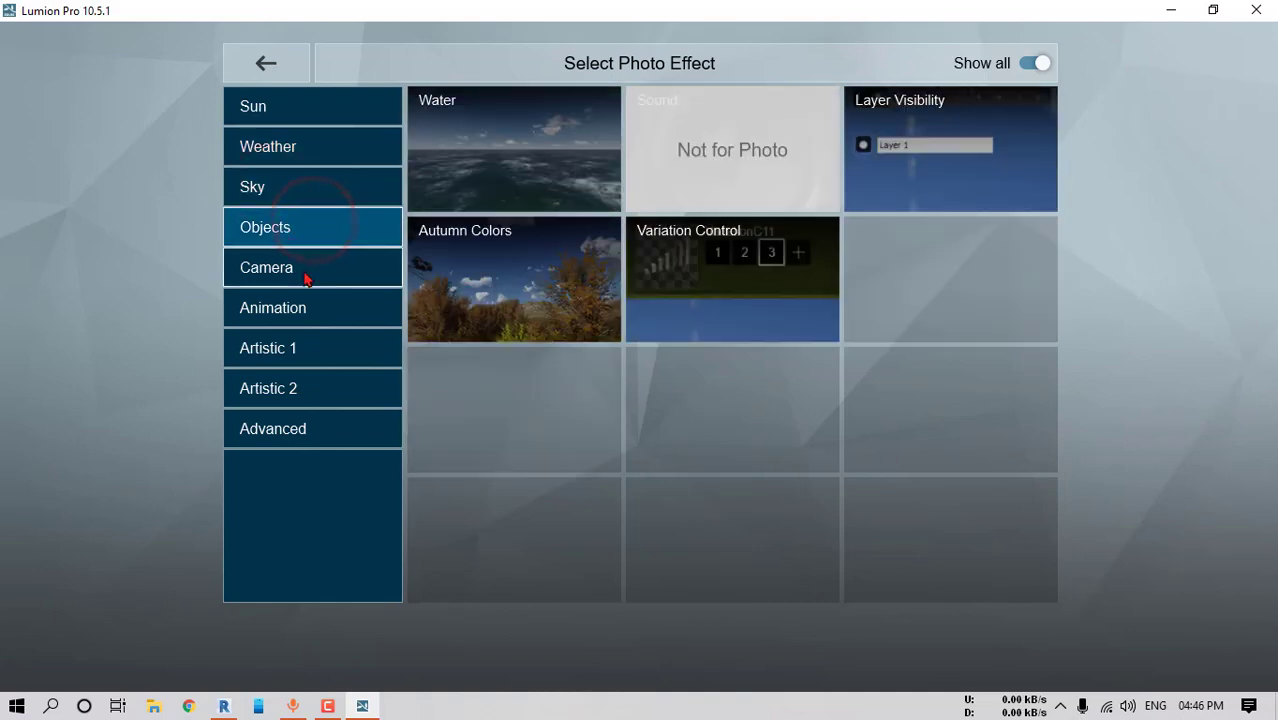
left_click(291, 280)
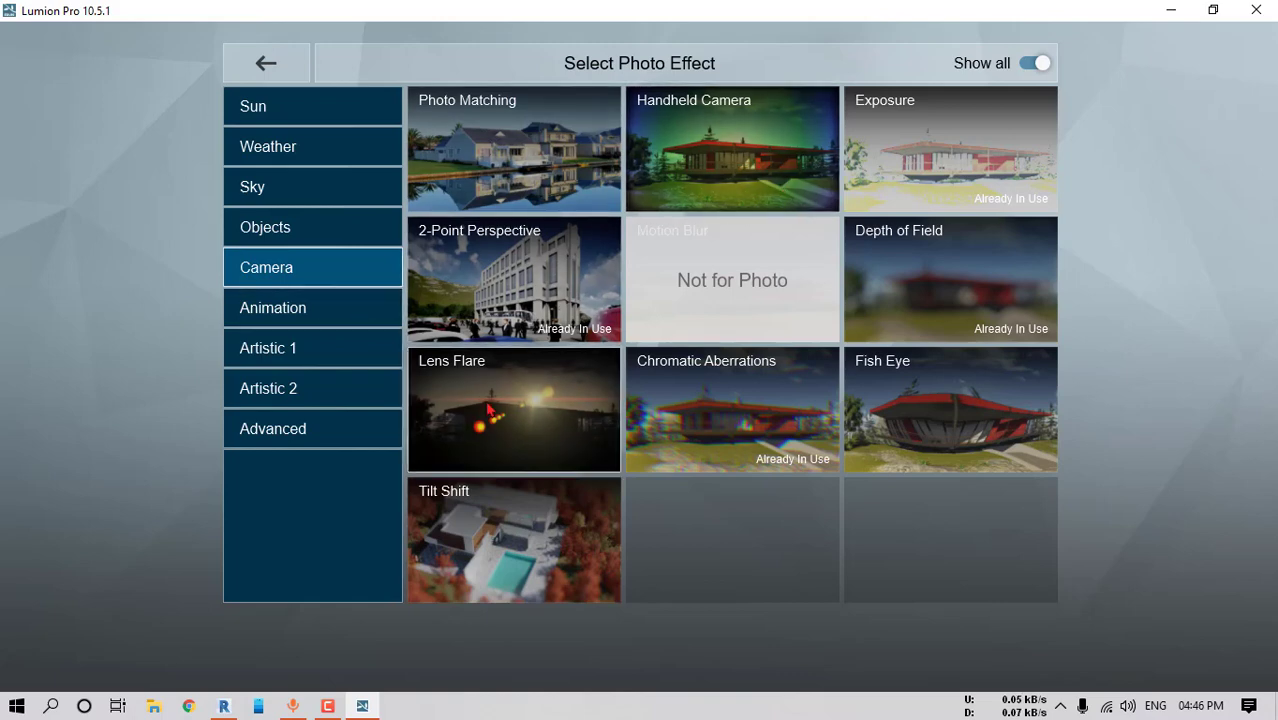
left_click(314, 306)
left_click(298, 348)
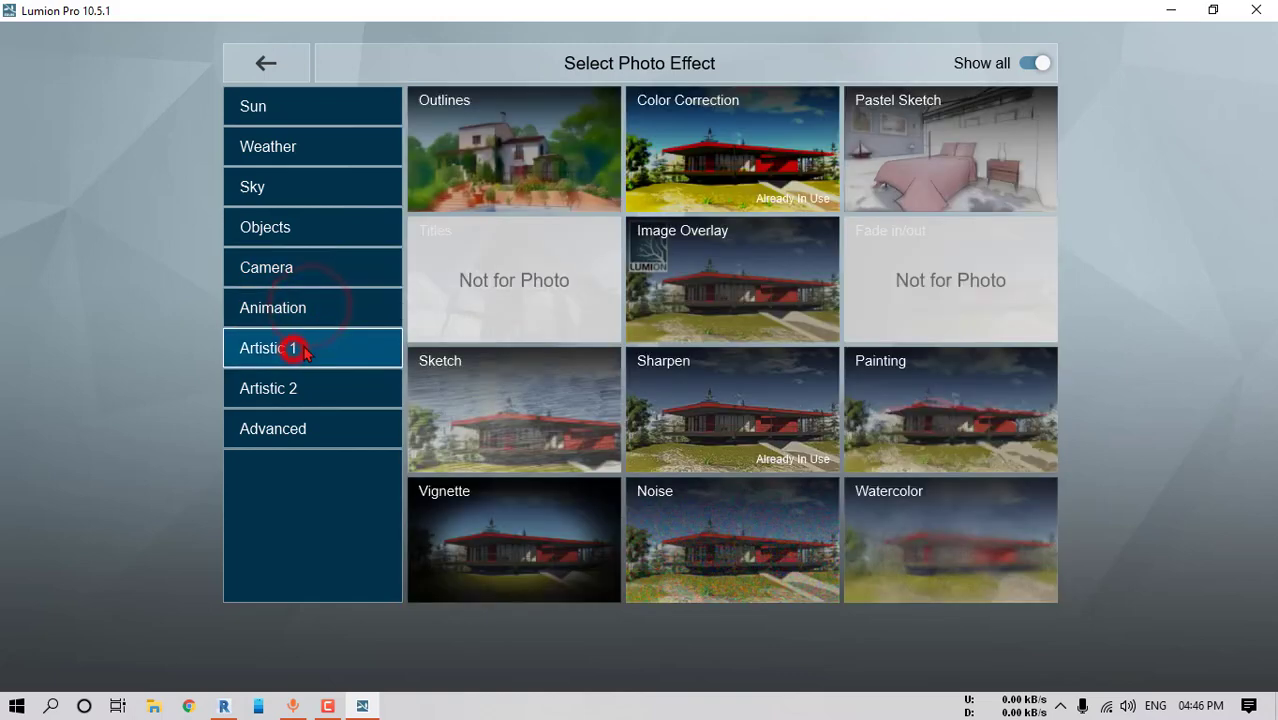
left_click(292, 392)
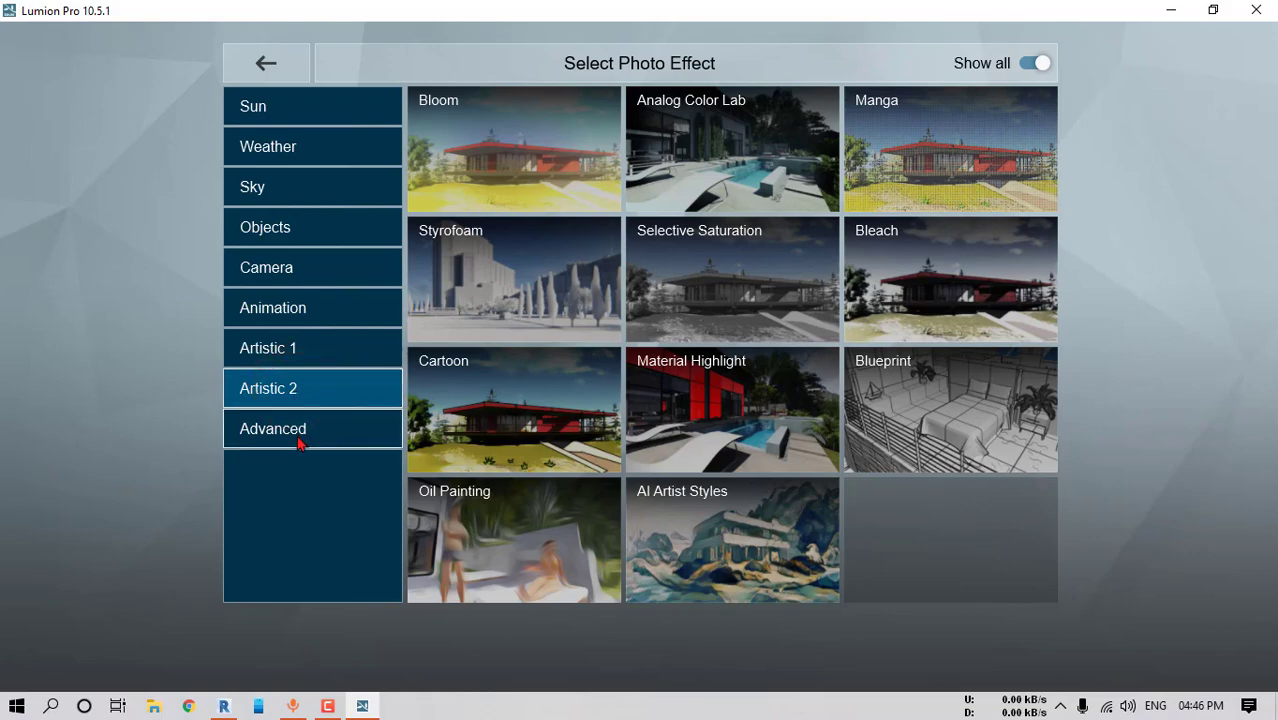
left_click(298, 438)
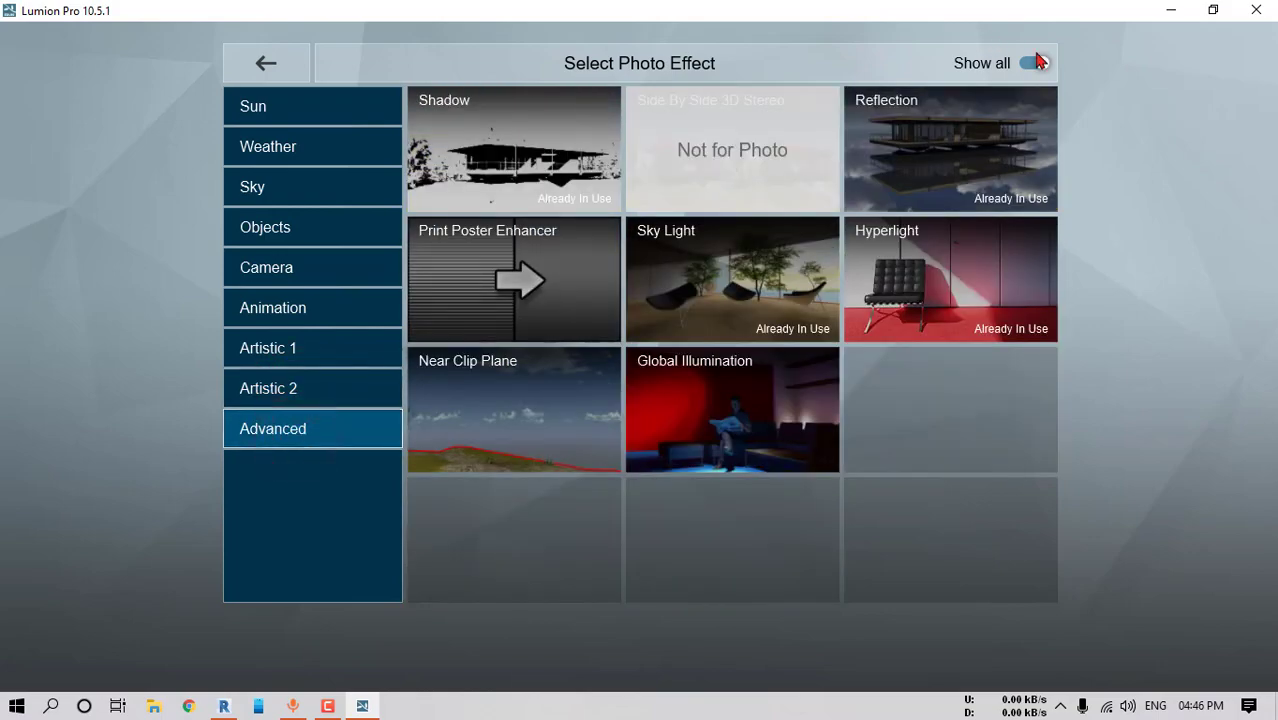
left_click(274, 60)
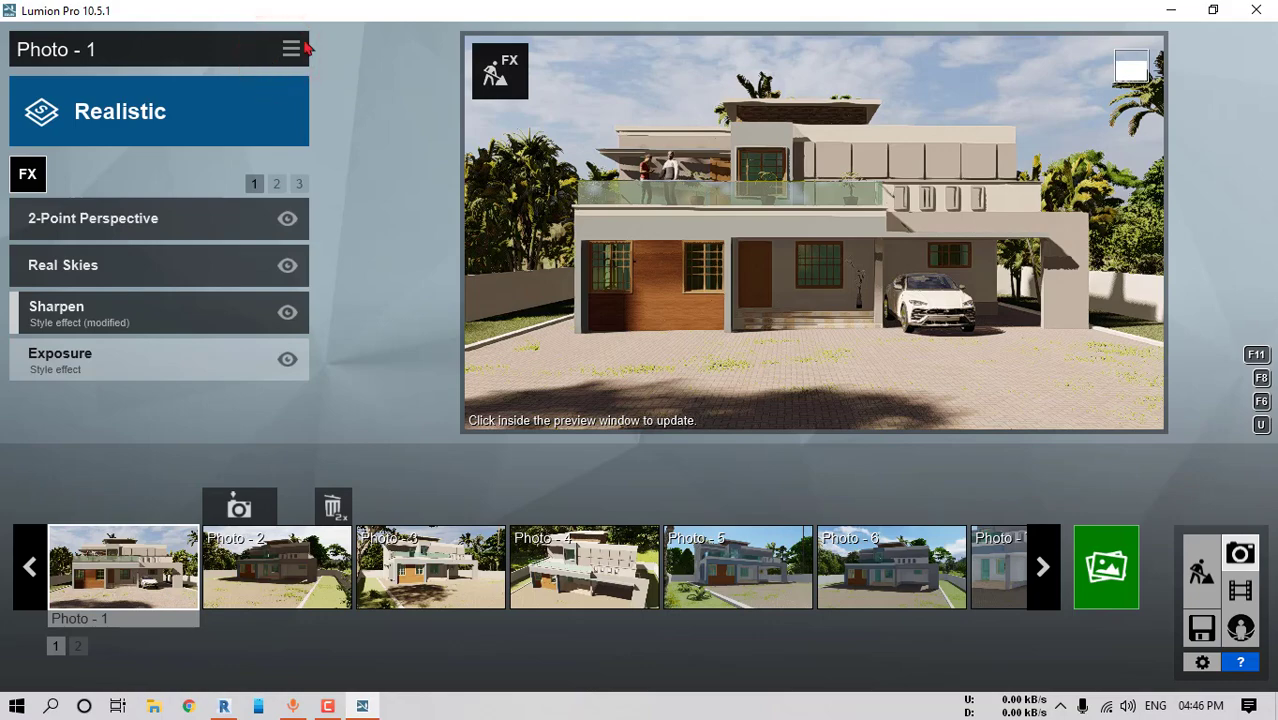
Copy the effects of Photo - 1 onto Photo - 2 and update its preview
left_click(290, 47)
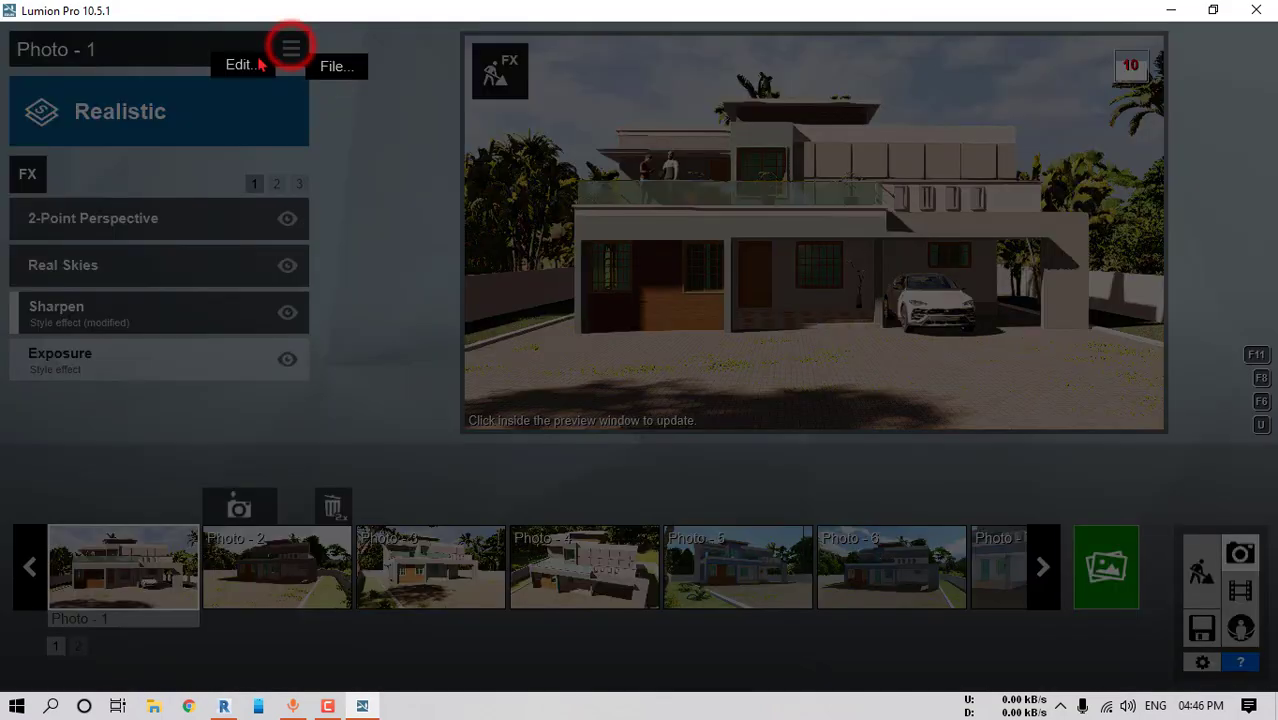
left_click(255, 64)
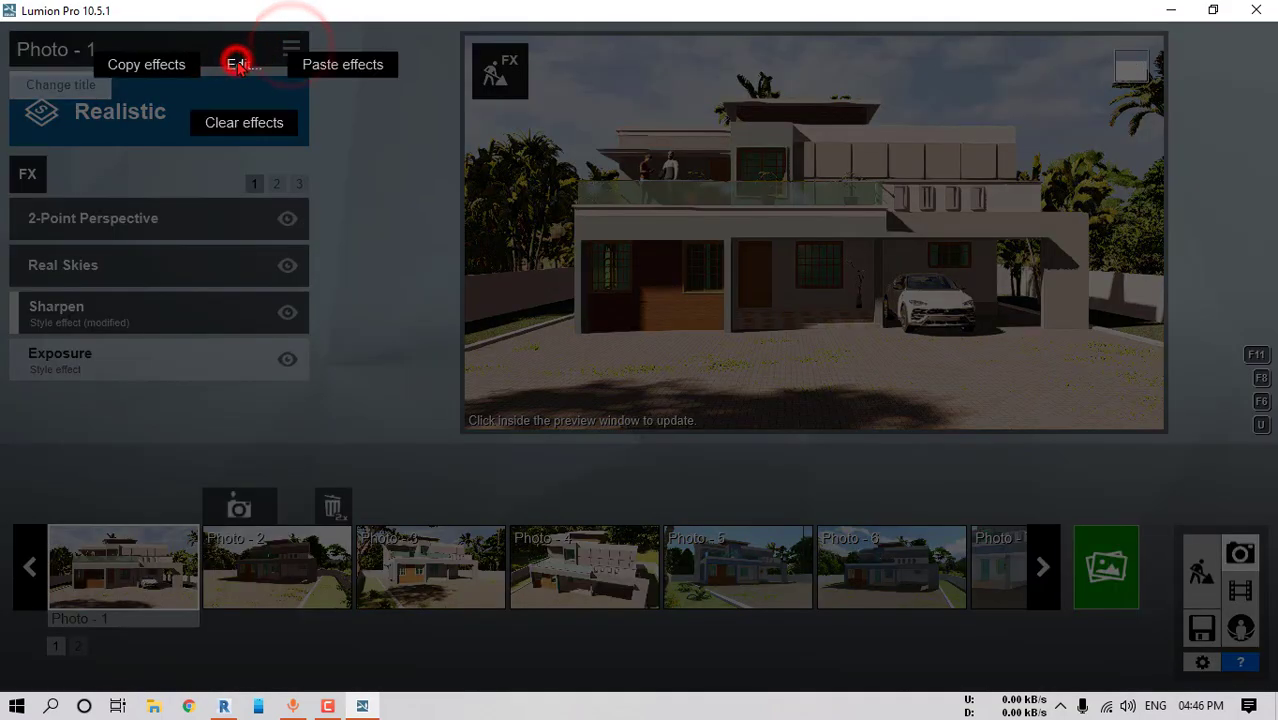
left_click(138, 68)
left_click(295, 562)
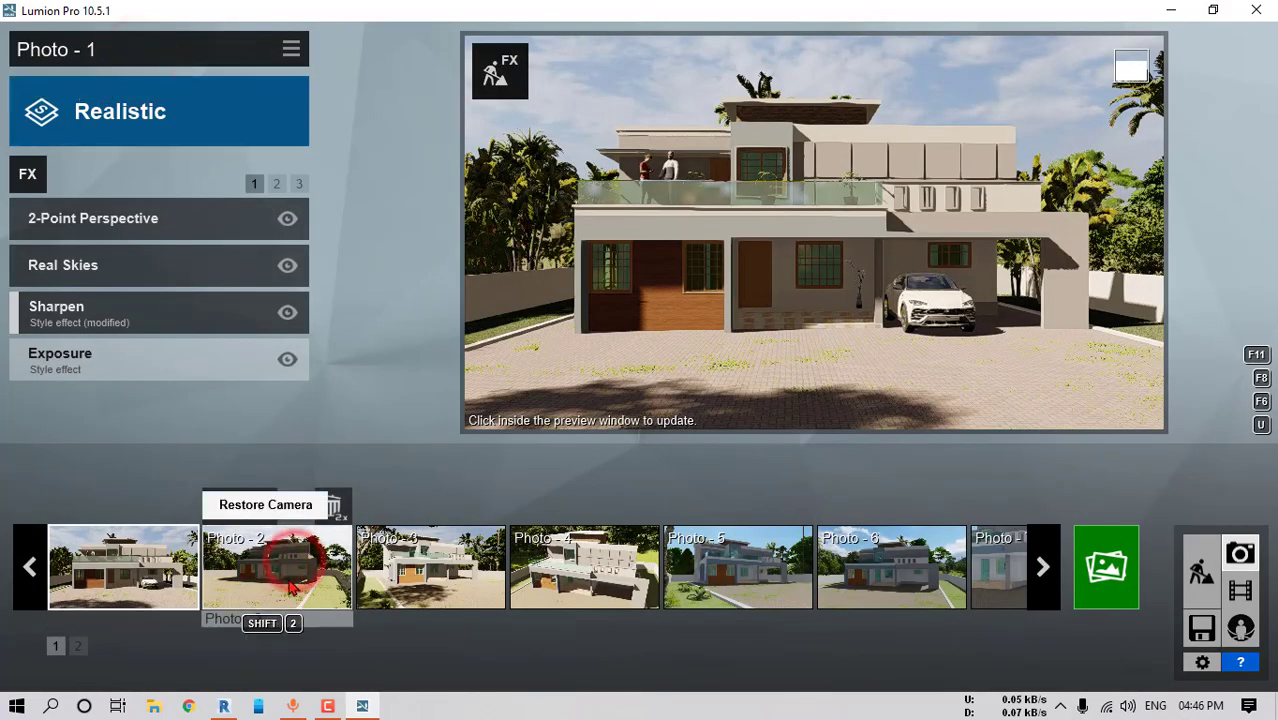
left_click(290, 45)
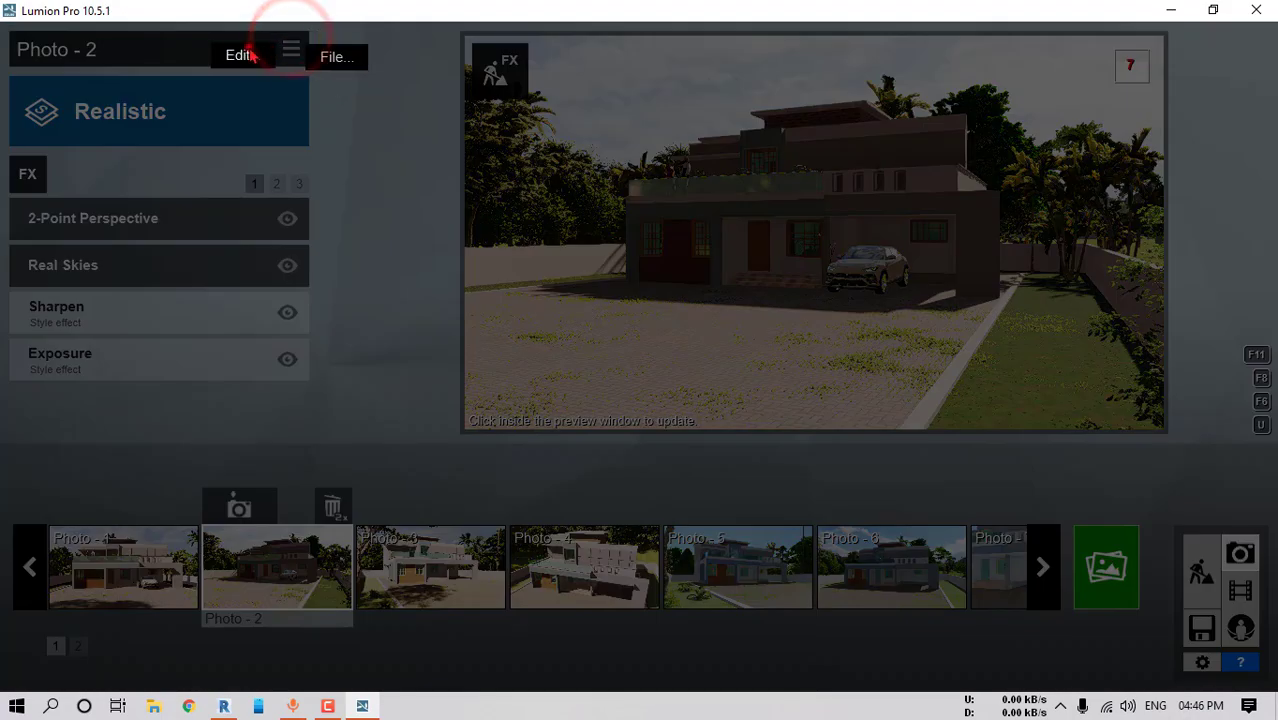
left_click(248, 55)
left_click(348, 52)
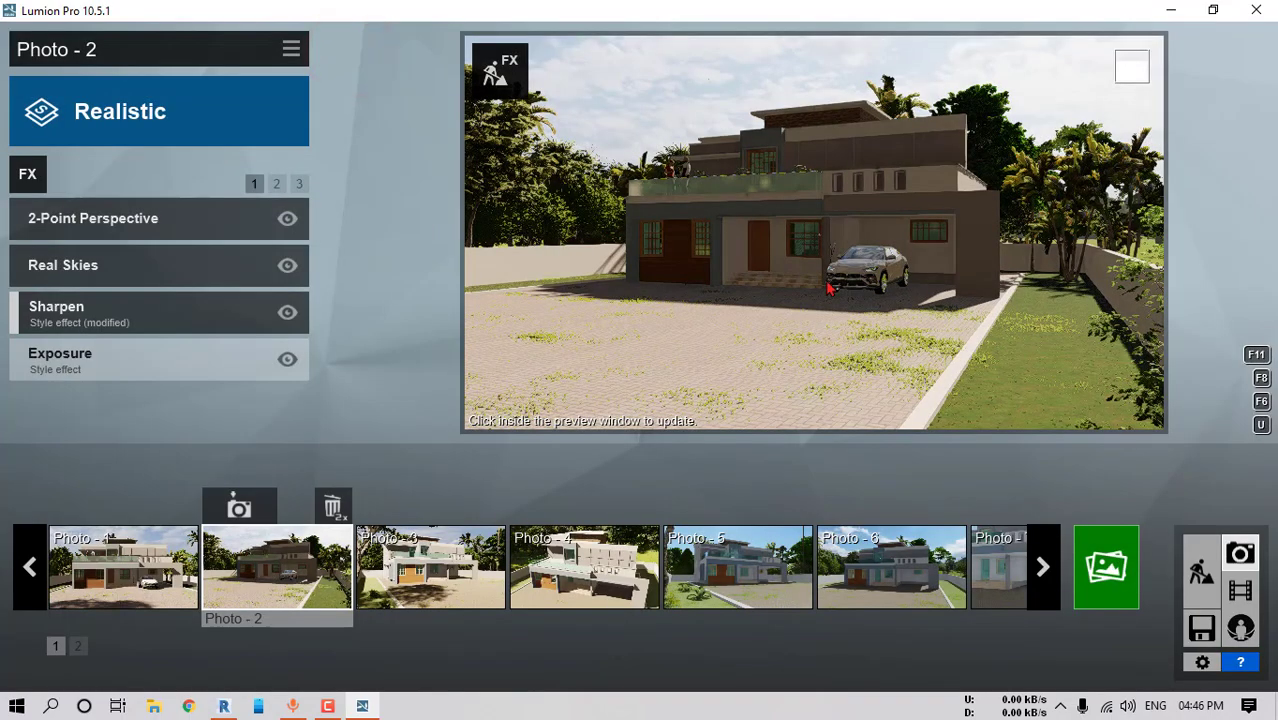
left_click(828, 289)
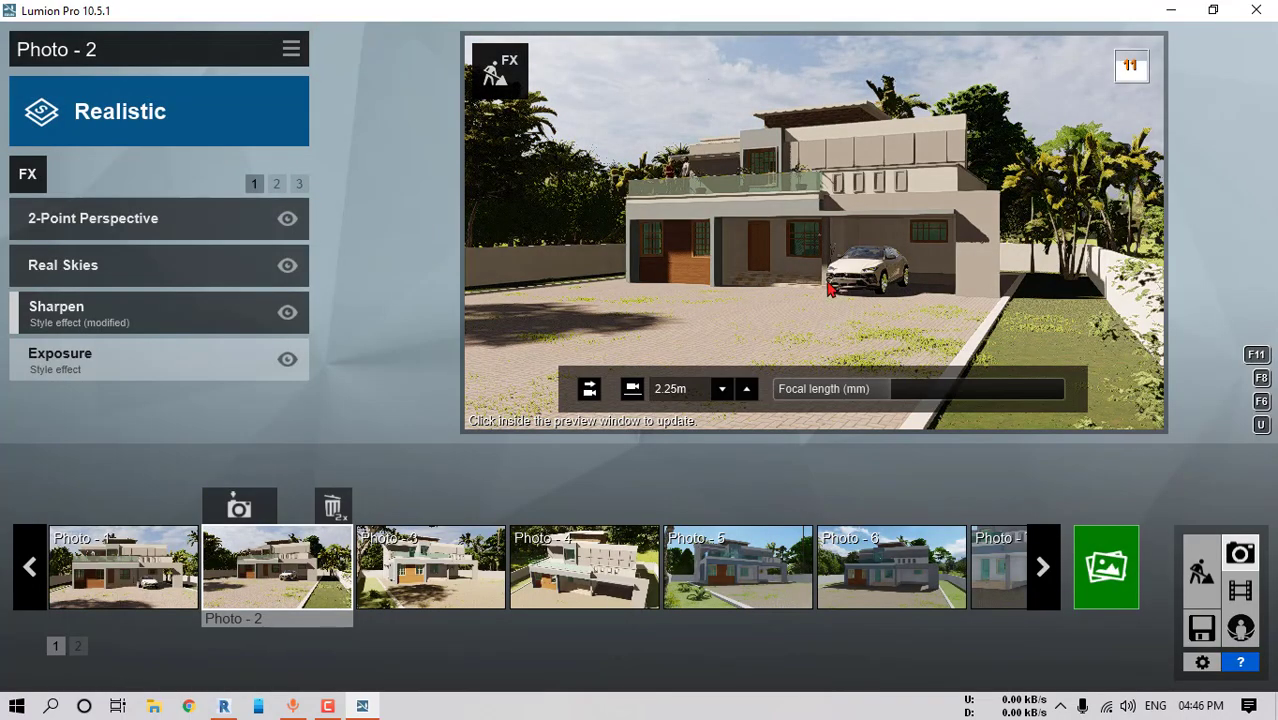
left_click(860, 224)
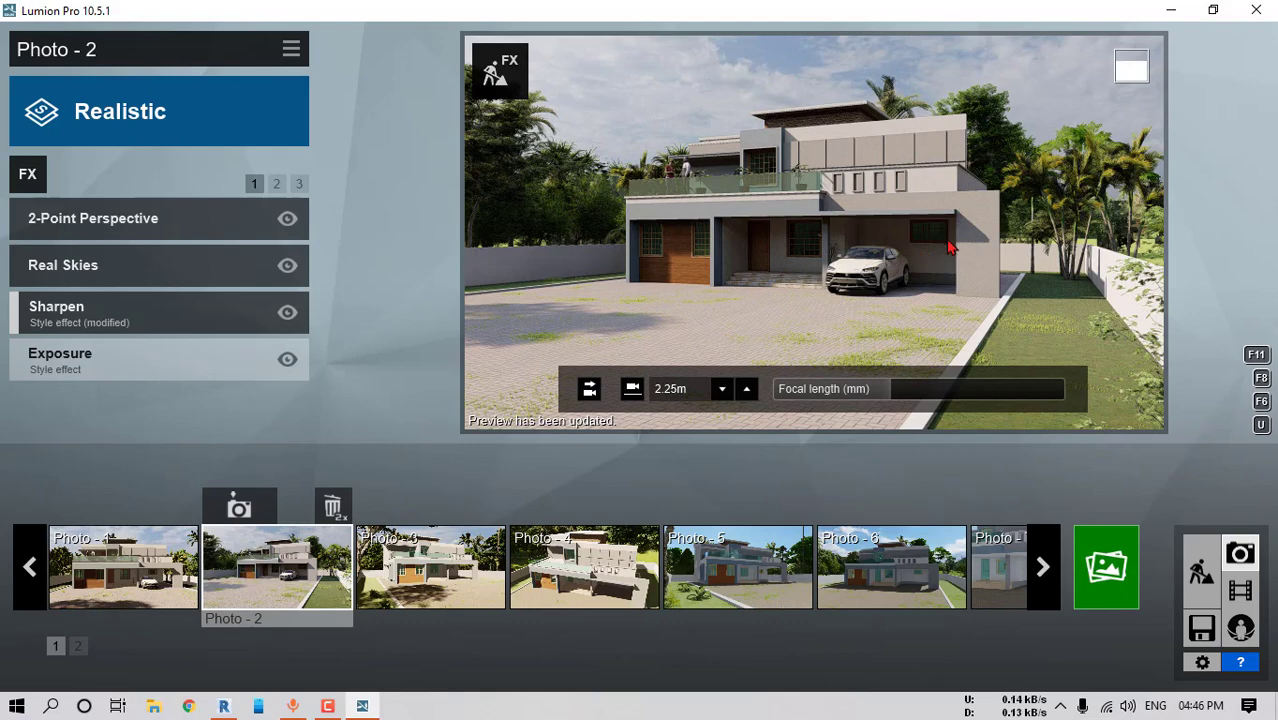
Move the Photo - 2 camera closer to the house at a height of about 2.64 m and store the view
scroll(952, 248, "up", 1)
scroll(960, 249, "up", 1)
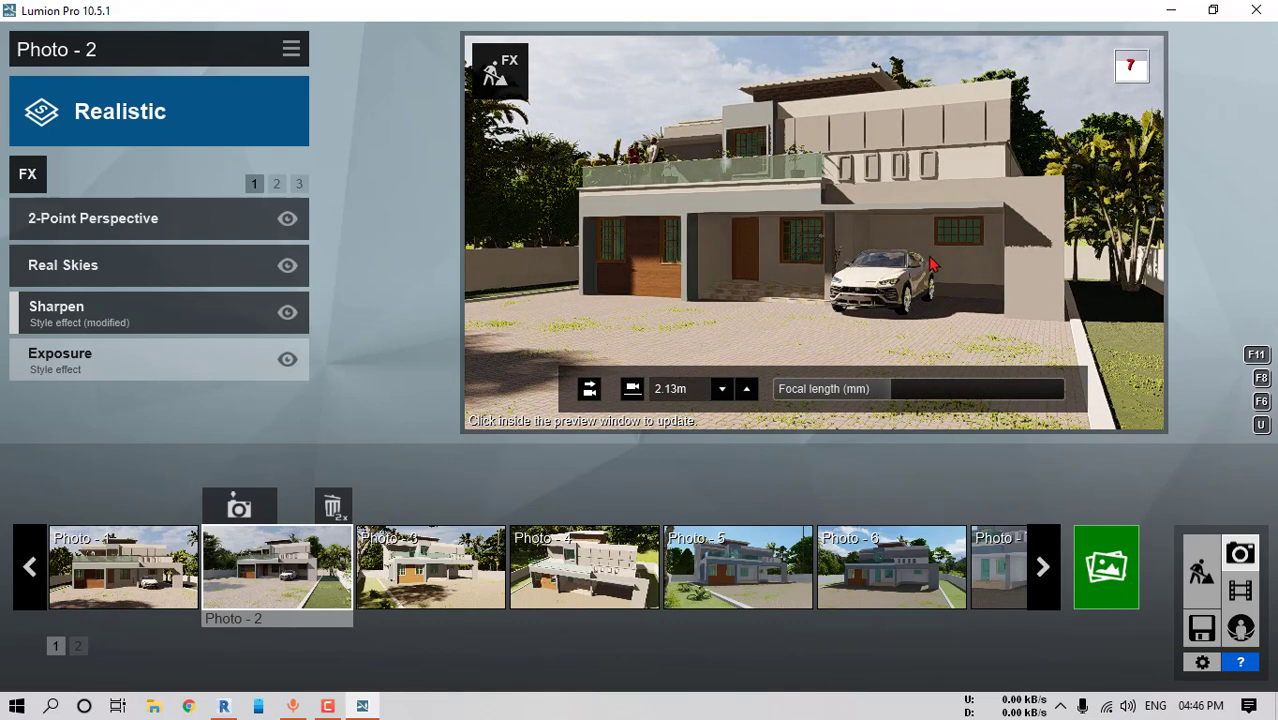
key("q")
left_click(857, 262)
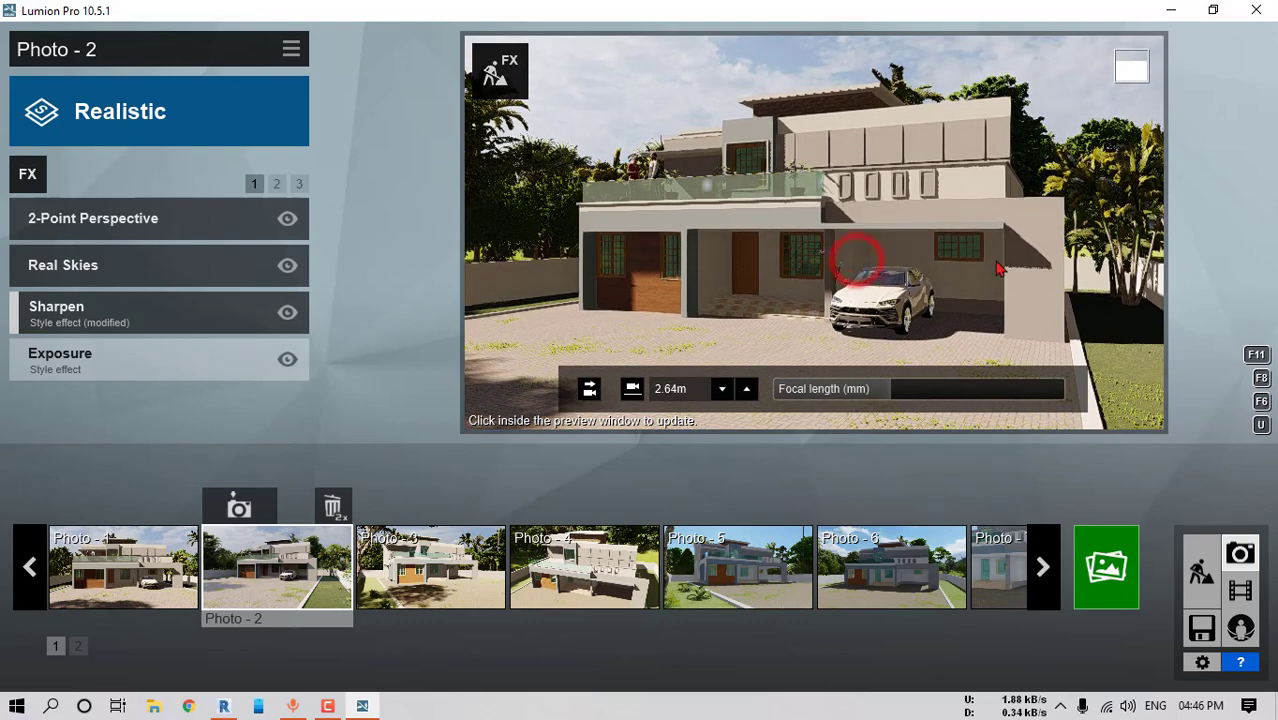
left_click(997, 268)
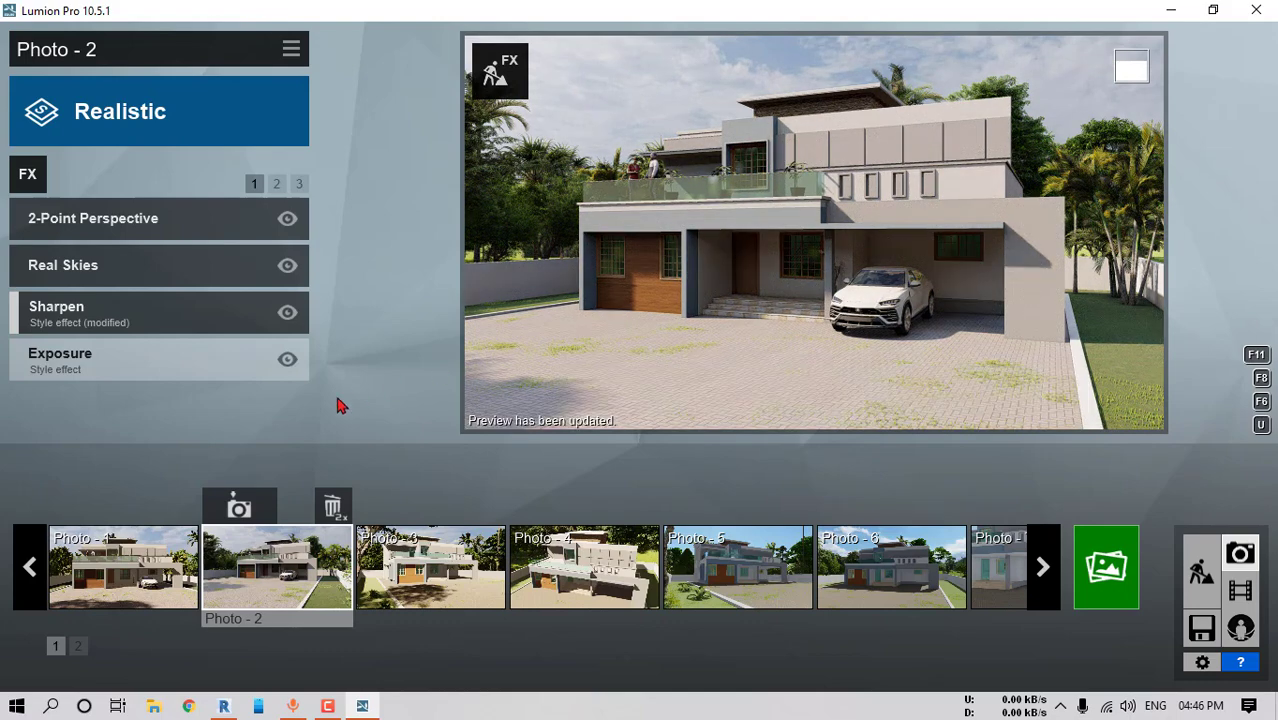
left_click(241, 507)
Paste the copied effects onto Photo - 3
left_click(429, 566)
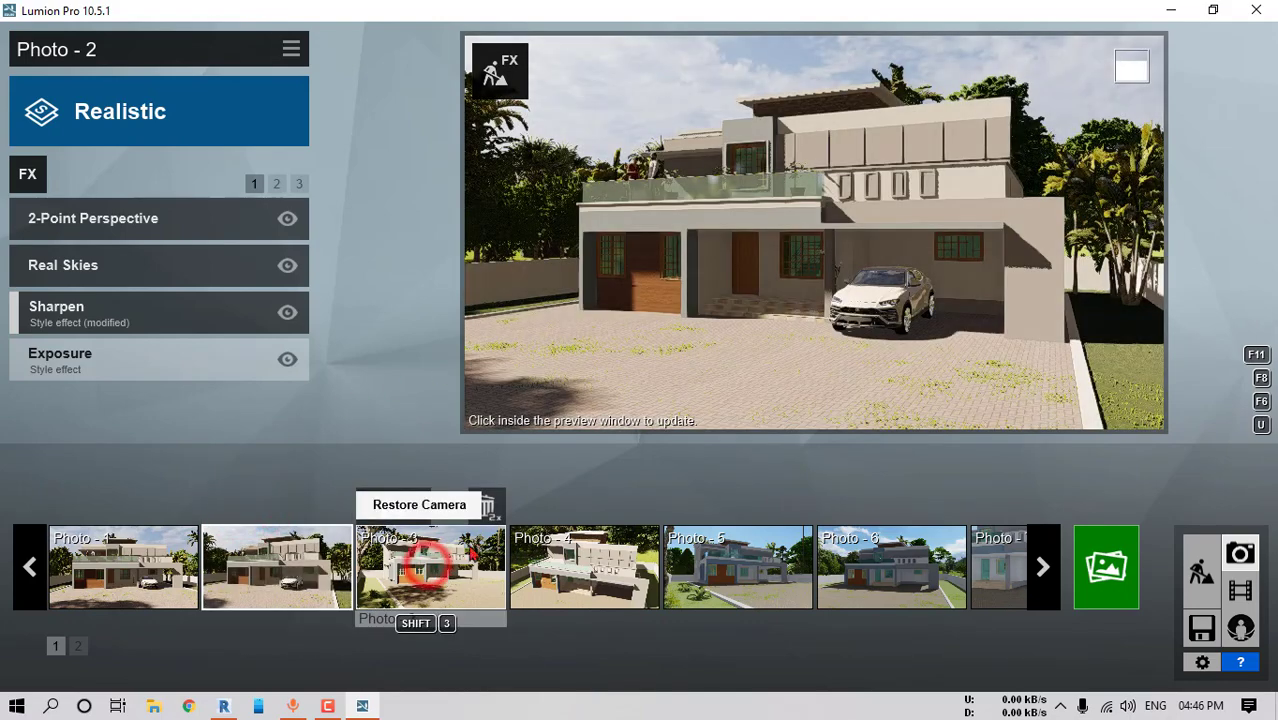
left_click(291, 49)
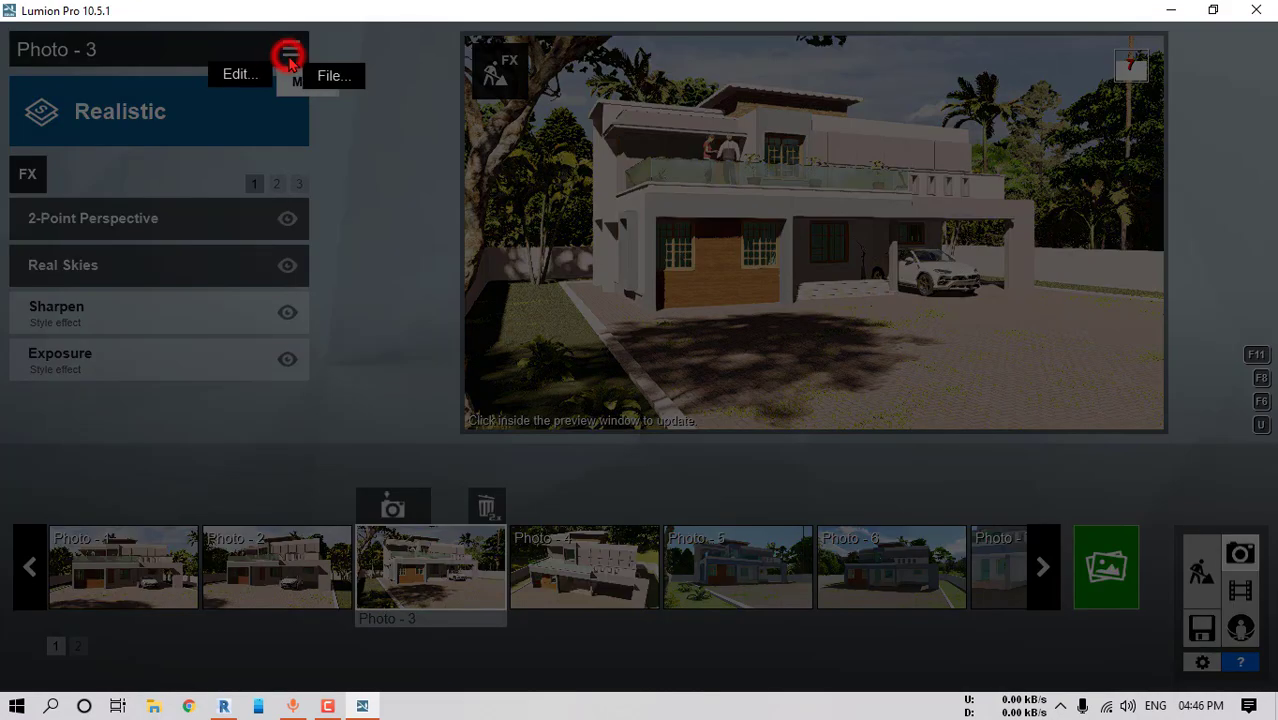
left_click(240, 73)
left_click(333, 73)
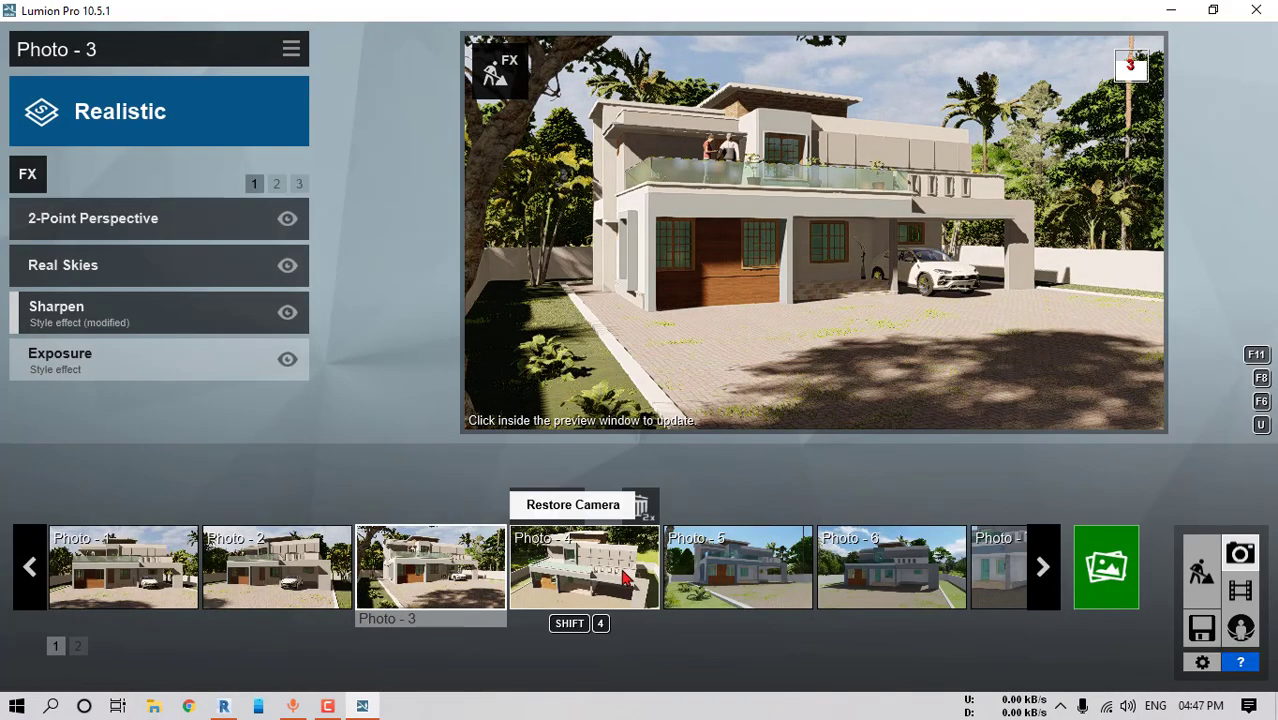
Paste the copied effects onto Photo - 4 and disable its 2-Point Perspective effect
left_click(620, 569)
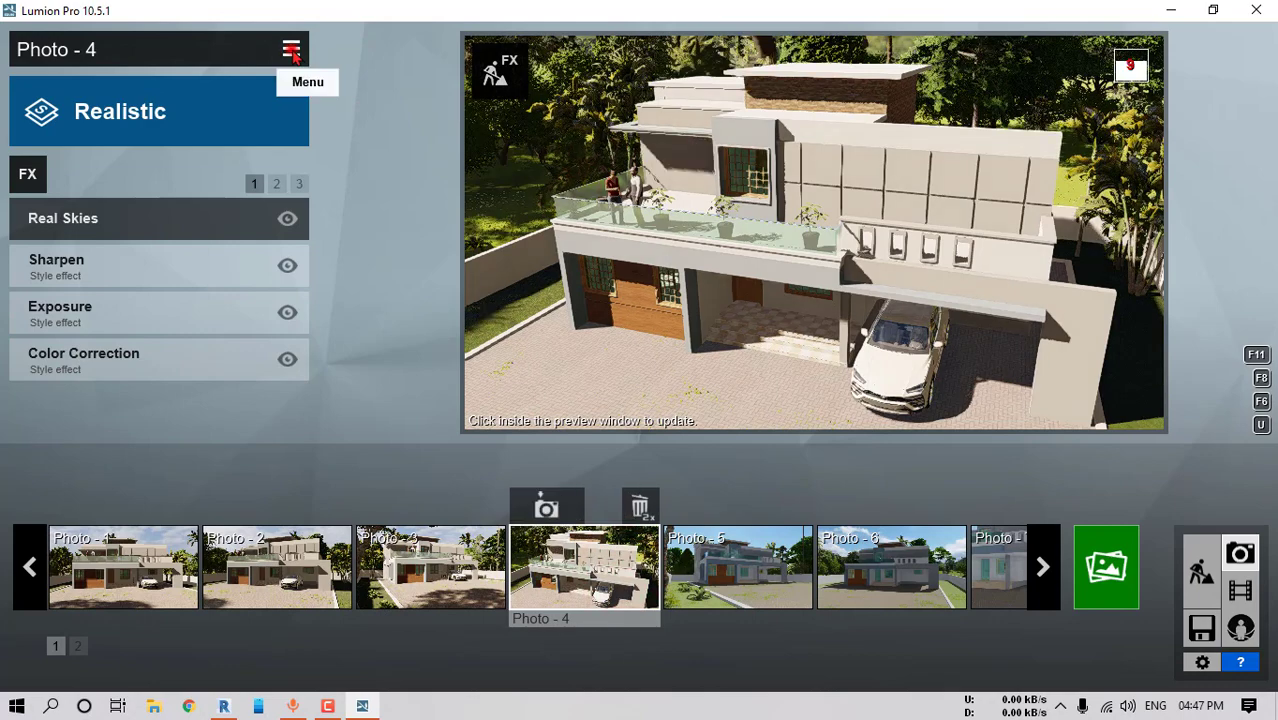
left_click(291, 49)
left_click(238, 72)
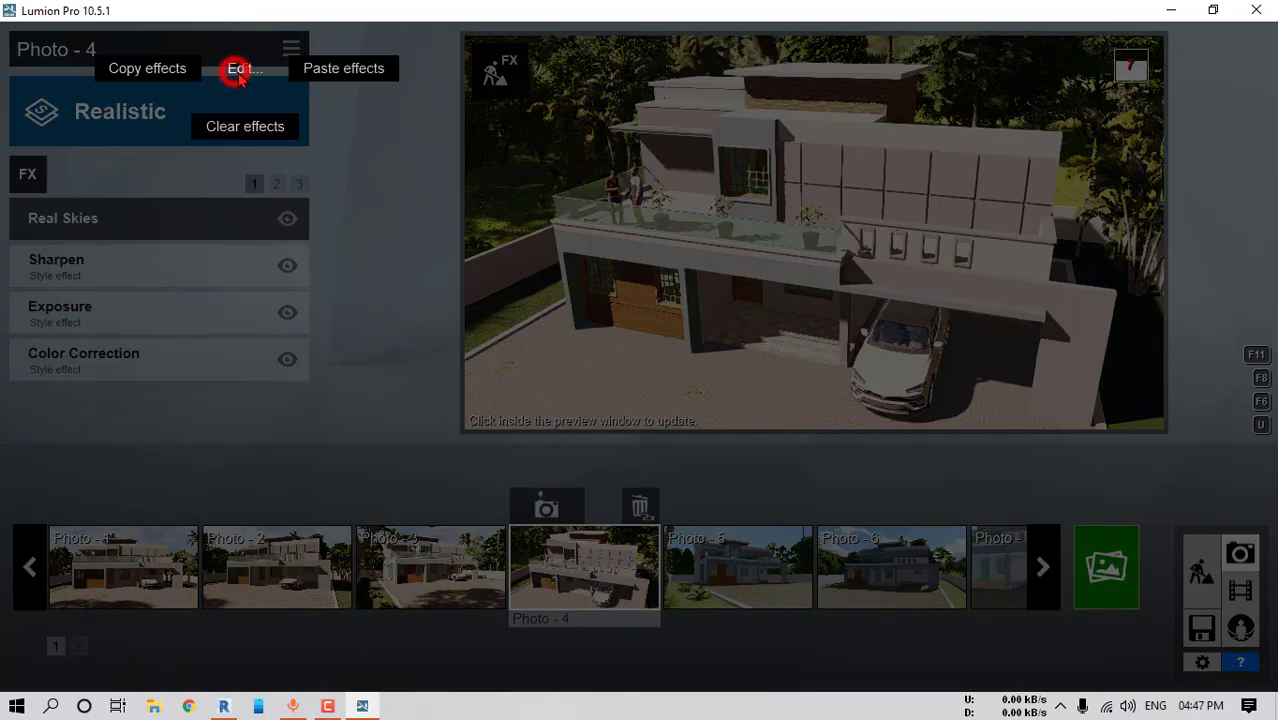
left_click(362, 68)
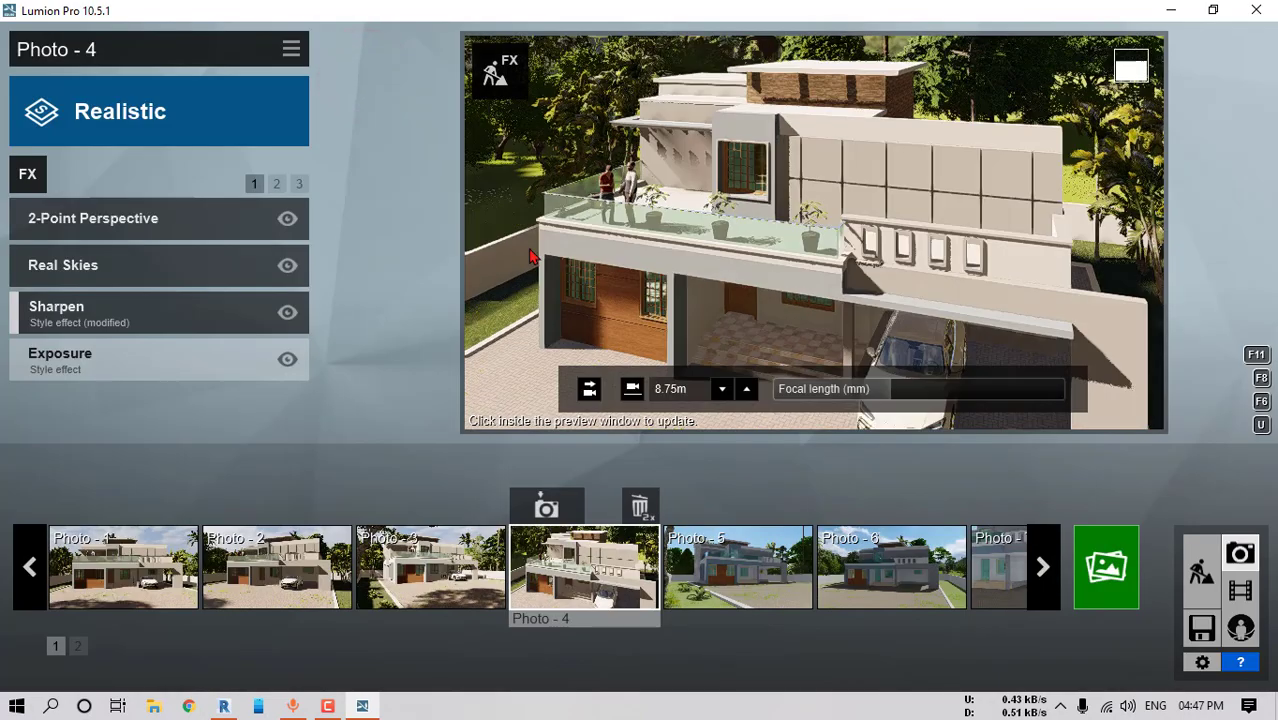
left_click(287, 218)
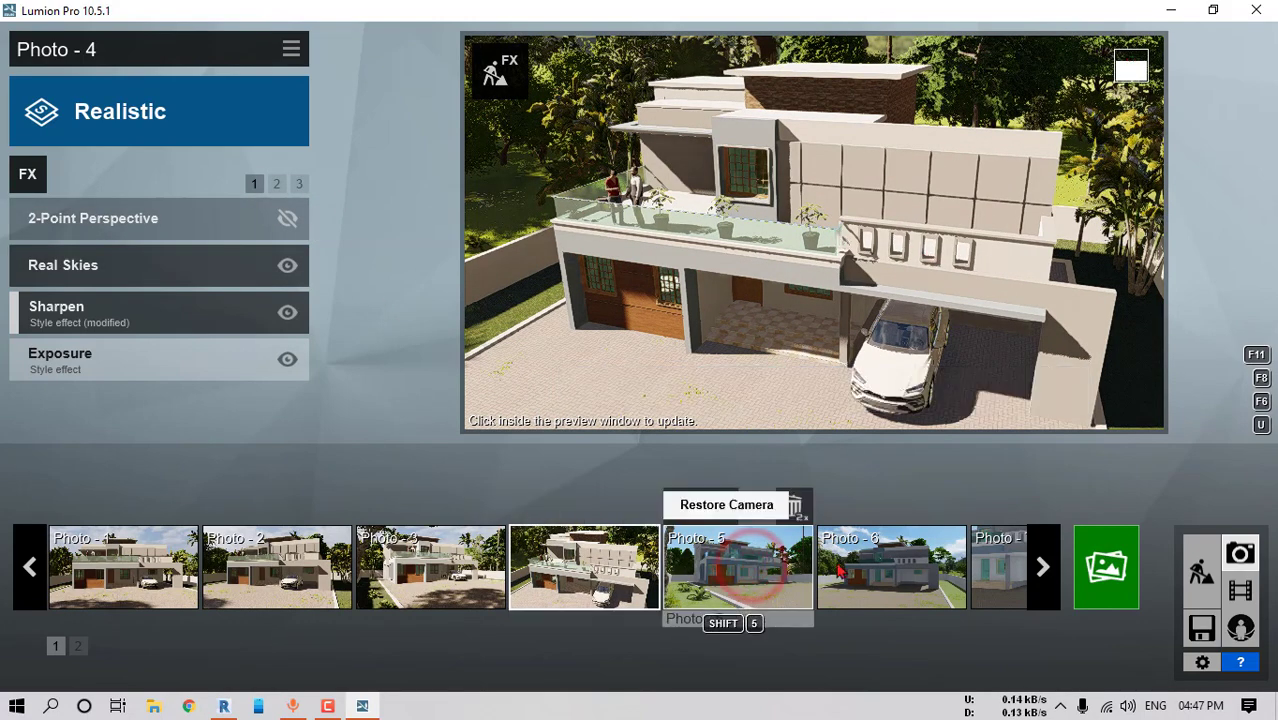
Paste the copied Realistic effects onto Photo - 5
left_click(747, 563)
left_click(291, 49)
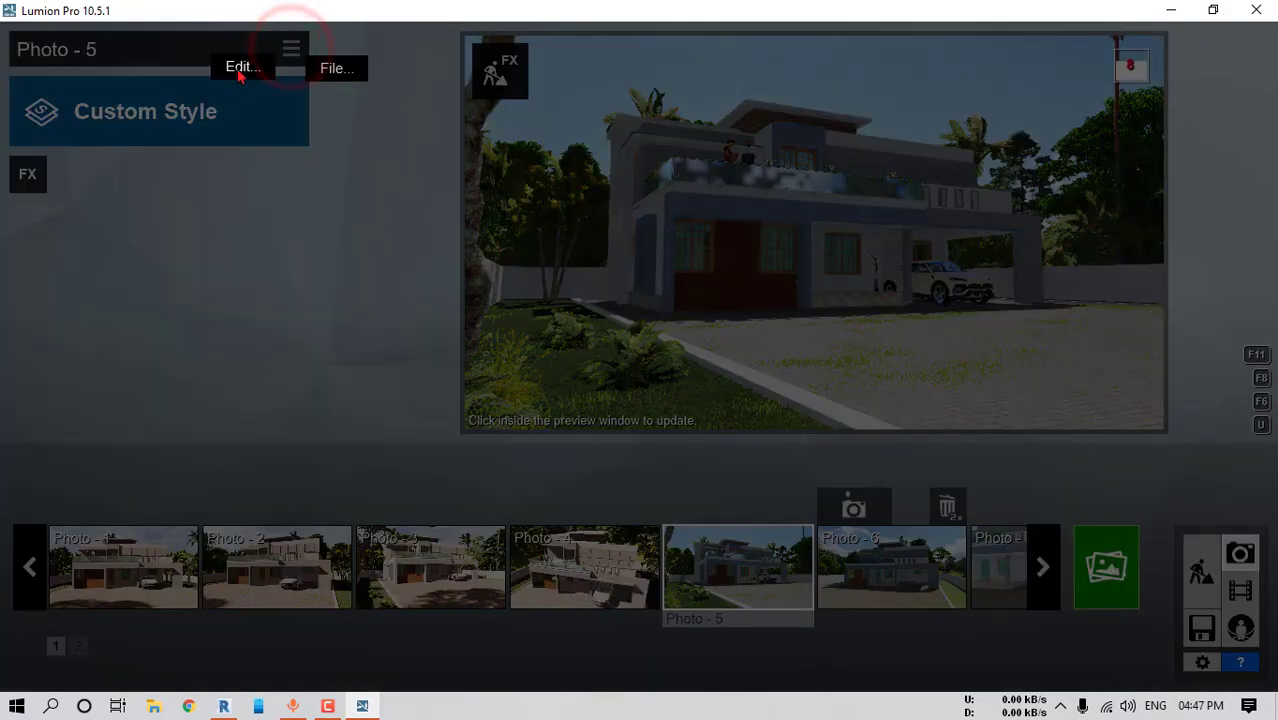
left_click(237, 66)
left_click(335, 68)
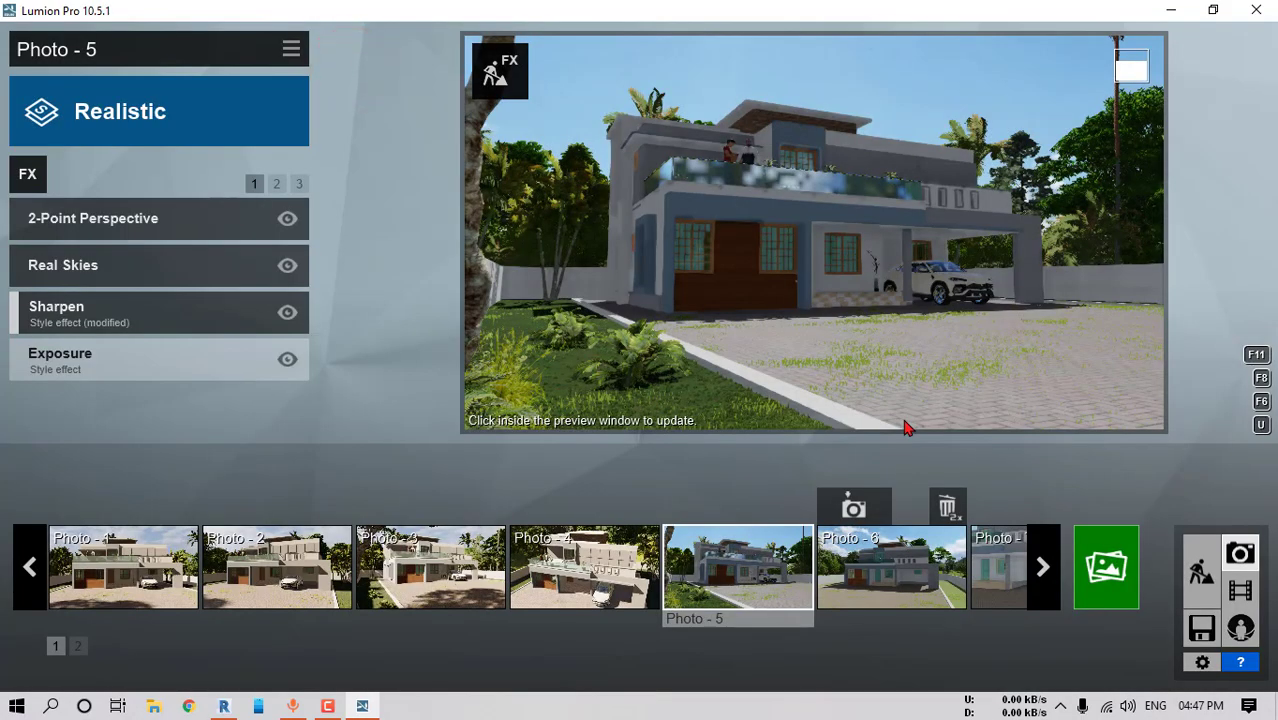
Reframe the Photo - 6 view to a frontal view of the house at about 2.52 m height and store it as Photo - 7
left_click(866, 560)
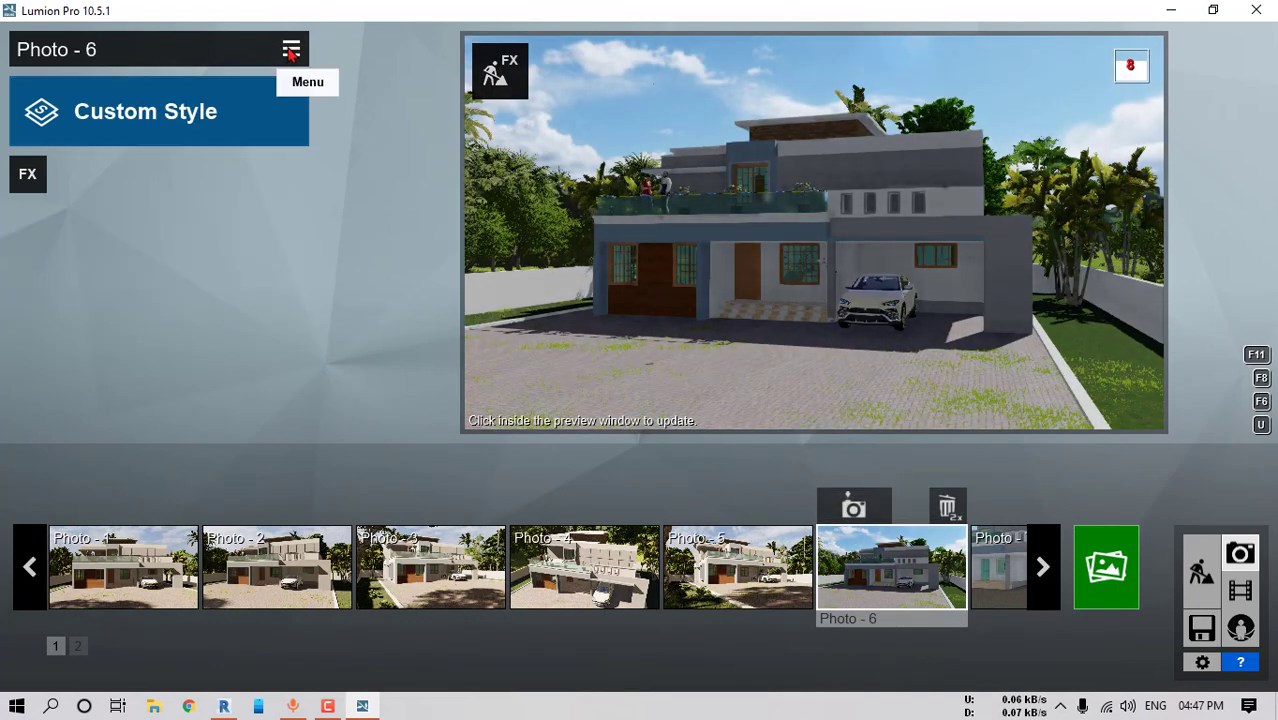
mouse_move(818, 247)
mouse_move(709, 302)
right_mouse_down()
mouse_move(816, 290)
mouse_move(818, 311)
mouse_move(816, 292)
mouse_move(731, 299)
right_mouse_up()
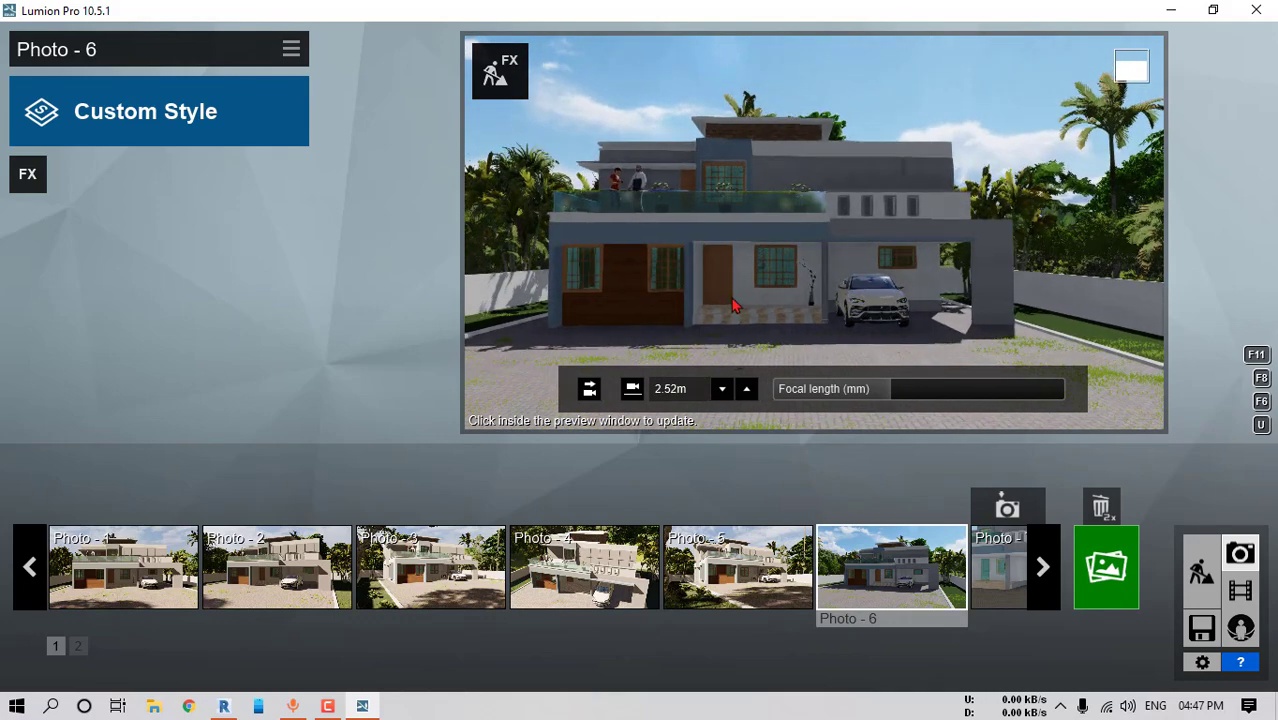
key("a")
right_click_drag(910, 263, 942, 267)
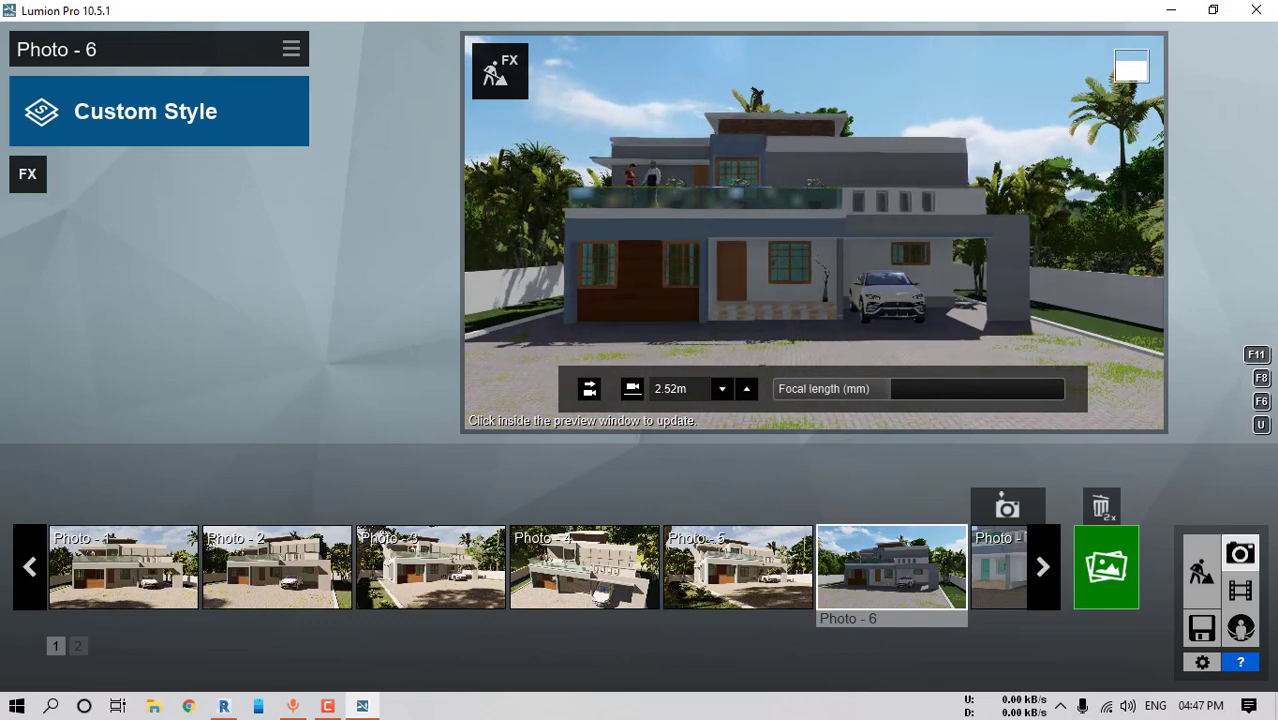
key("a")
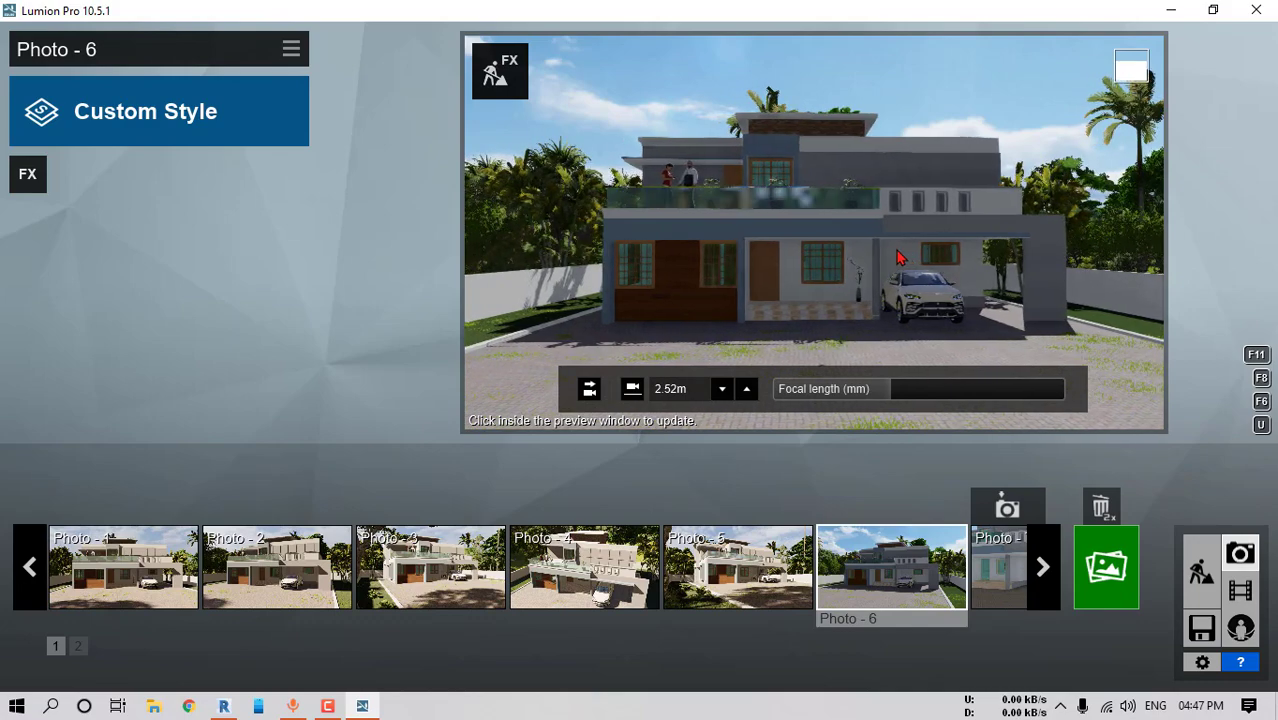
right_click_drag(897, 255, 889, 248)
key("d")
key("q")
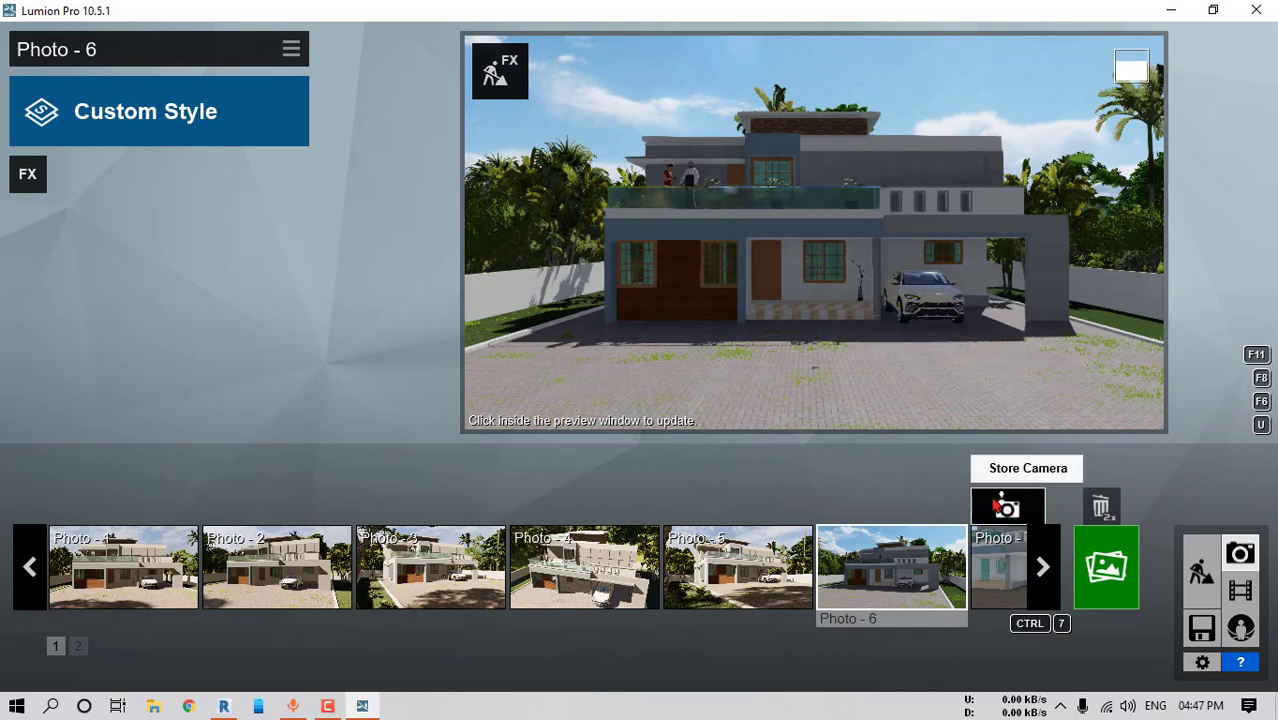
left_click(1004, 509)
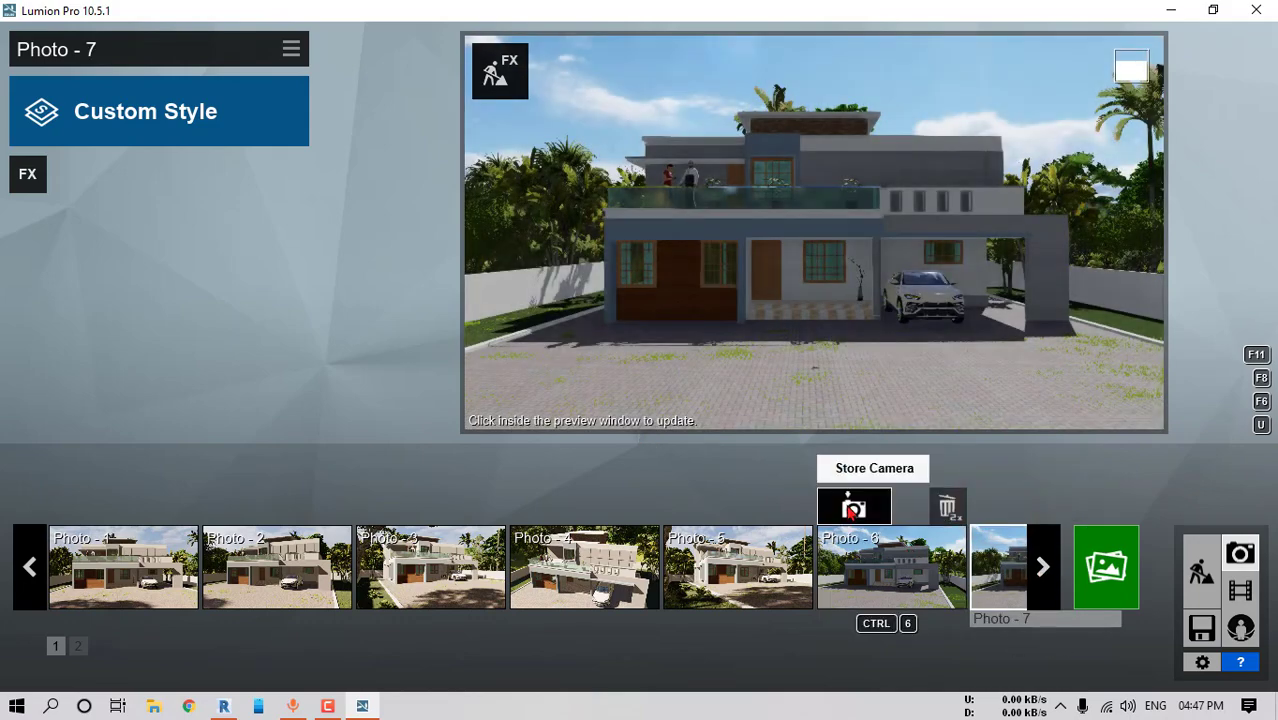
Load the forest cabin Day .lme effects file from the Downloads folder onto Photo - 7 and update its preview
left_click(1041, 567)
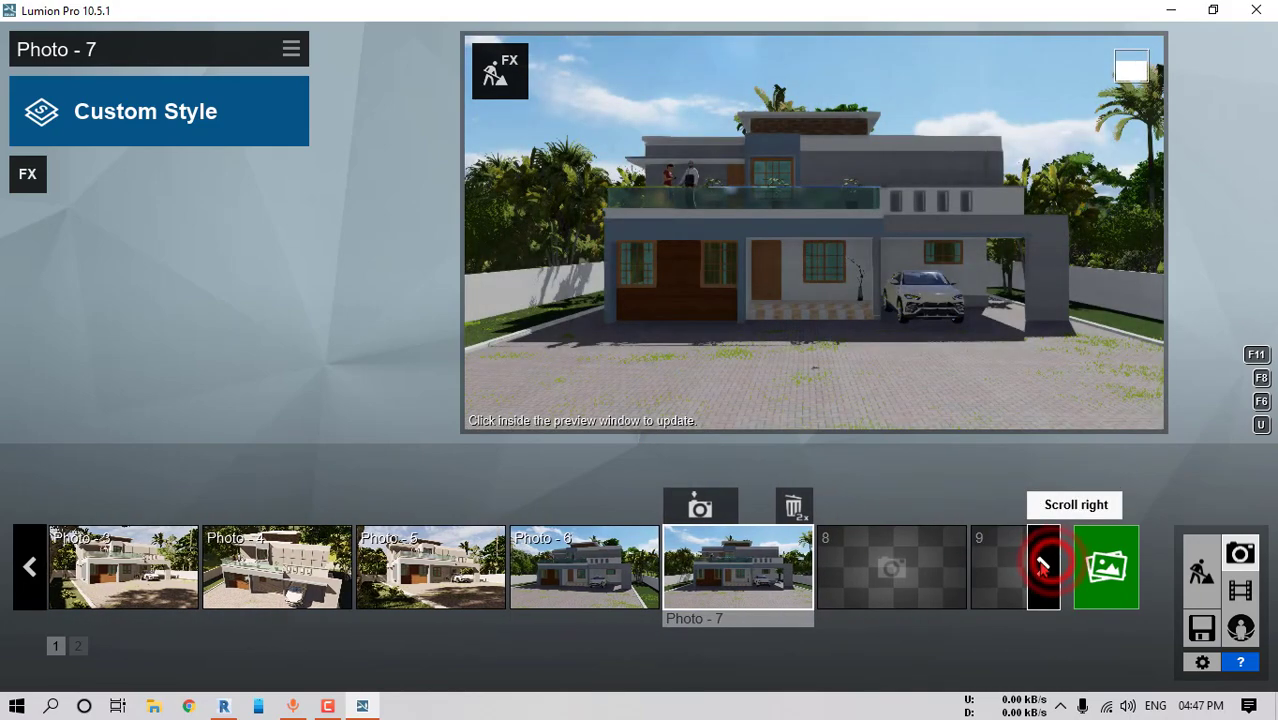
left_click(291, 49)
left_click(340, 67)
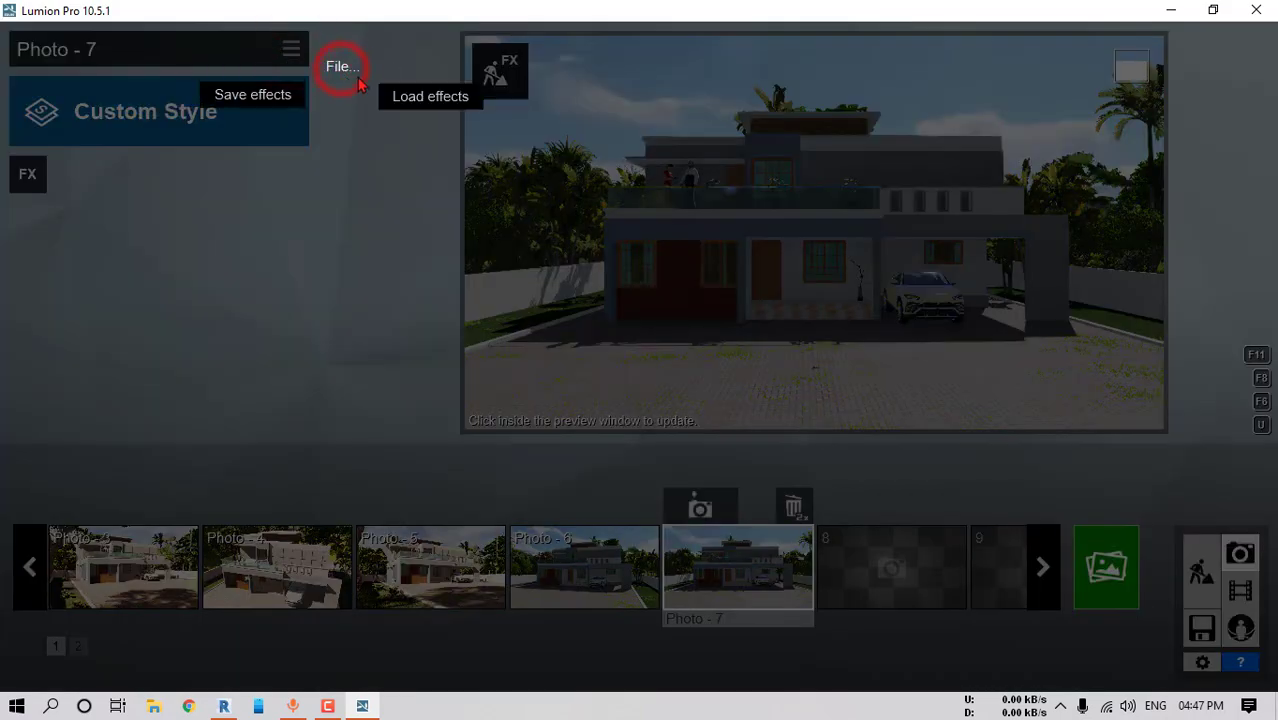
left_click(421, 96)
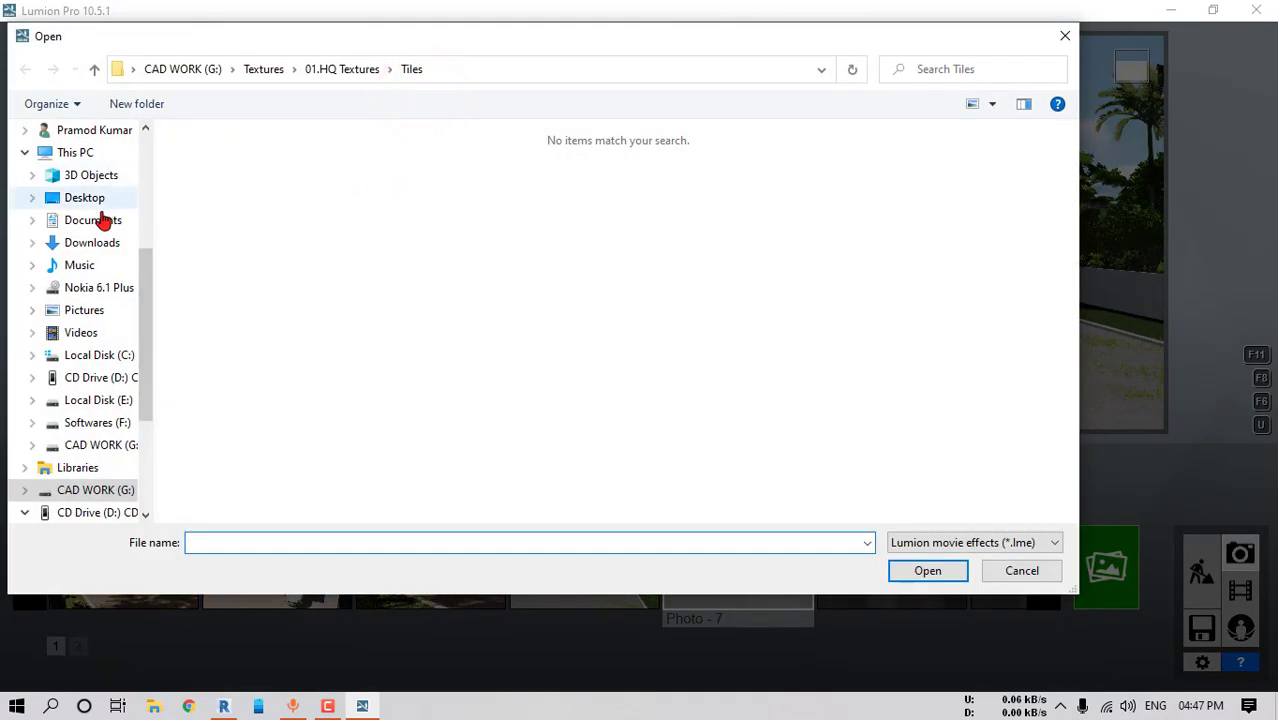
left_click(92, 242)
left_click(200, 205)
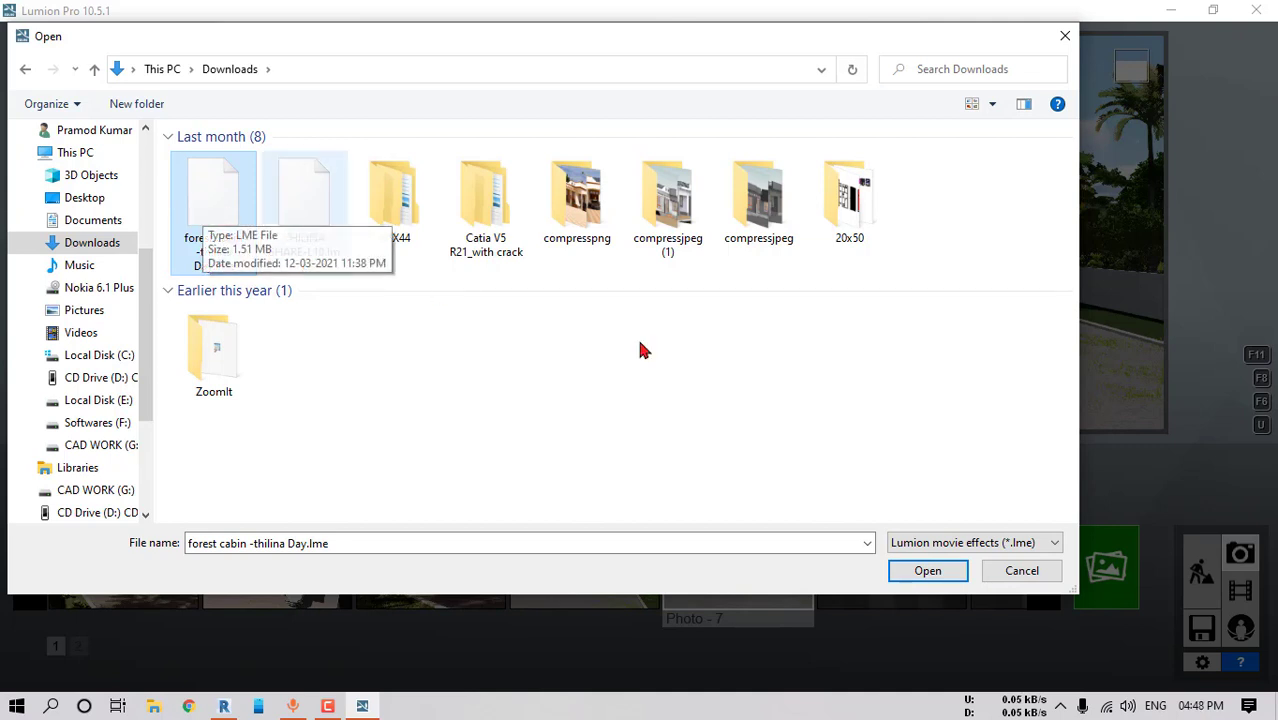
left_click(937, 574)
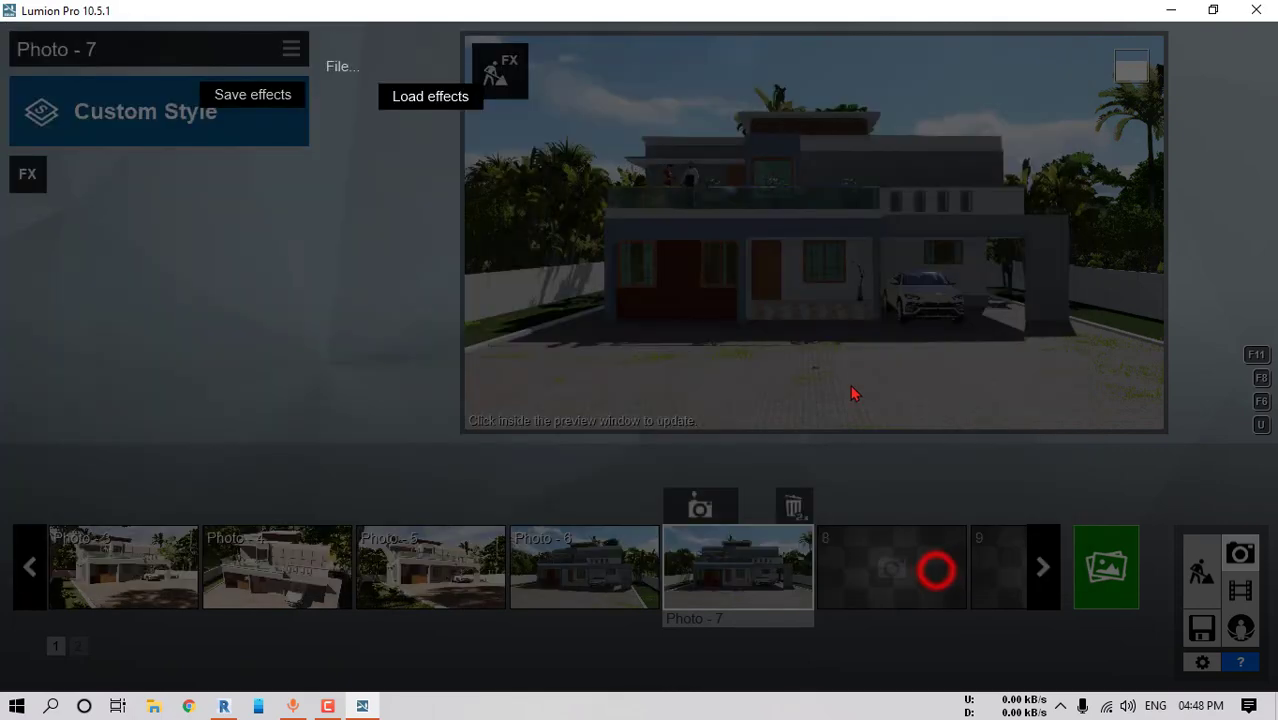
left_click(864, 379)
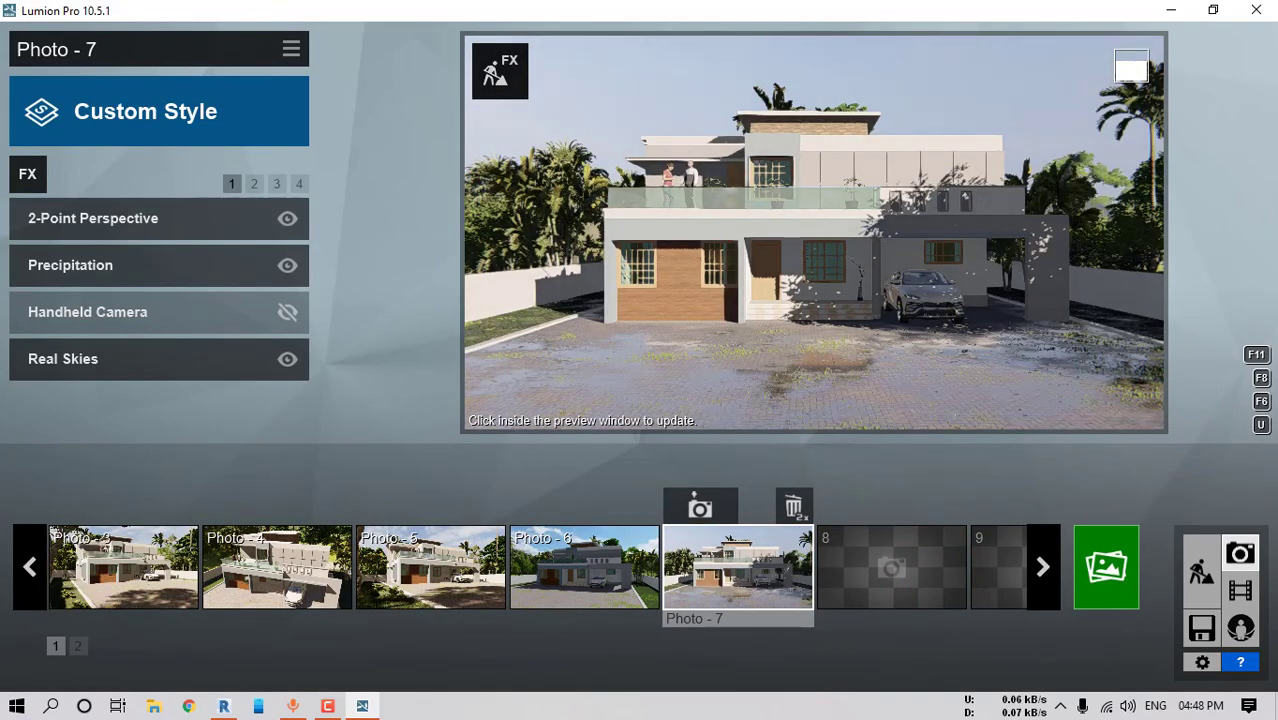
Check Photo - 7's 2-Point Perspective effect and set the Precipitation effect's particle size to 0.4
left_click(138, 227)
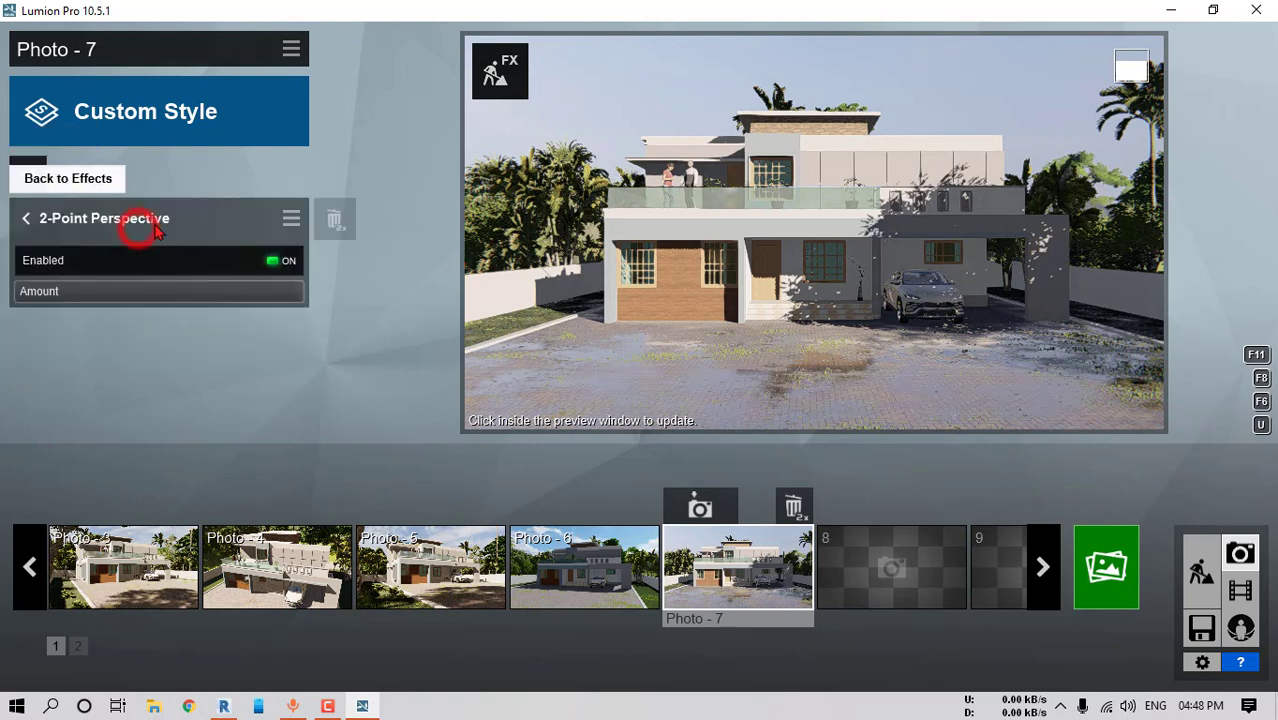
left_click(30, 217)
left_click(128, 266)
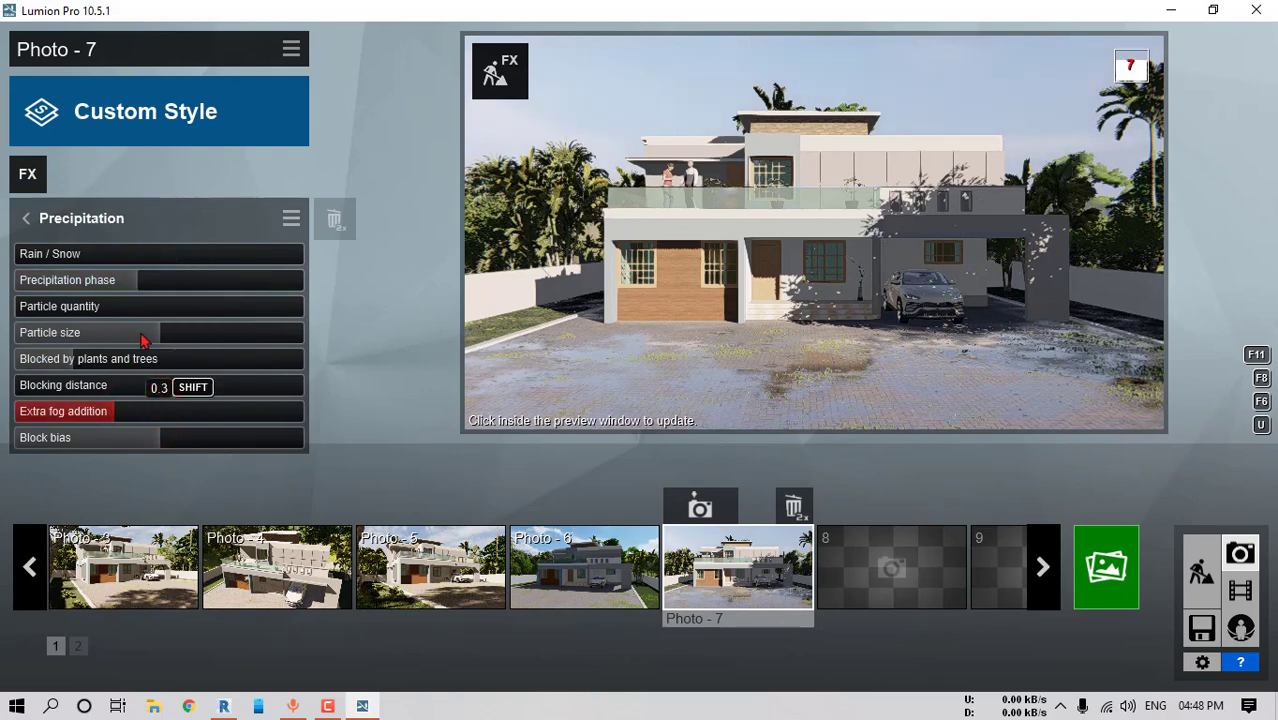
left_click_drag(117, 335, 131, 334)
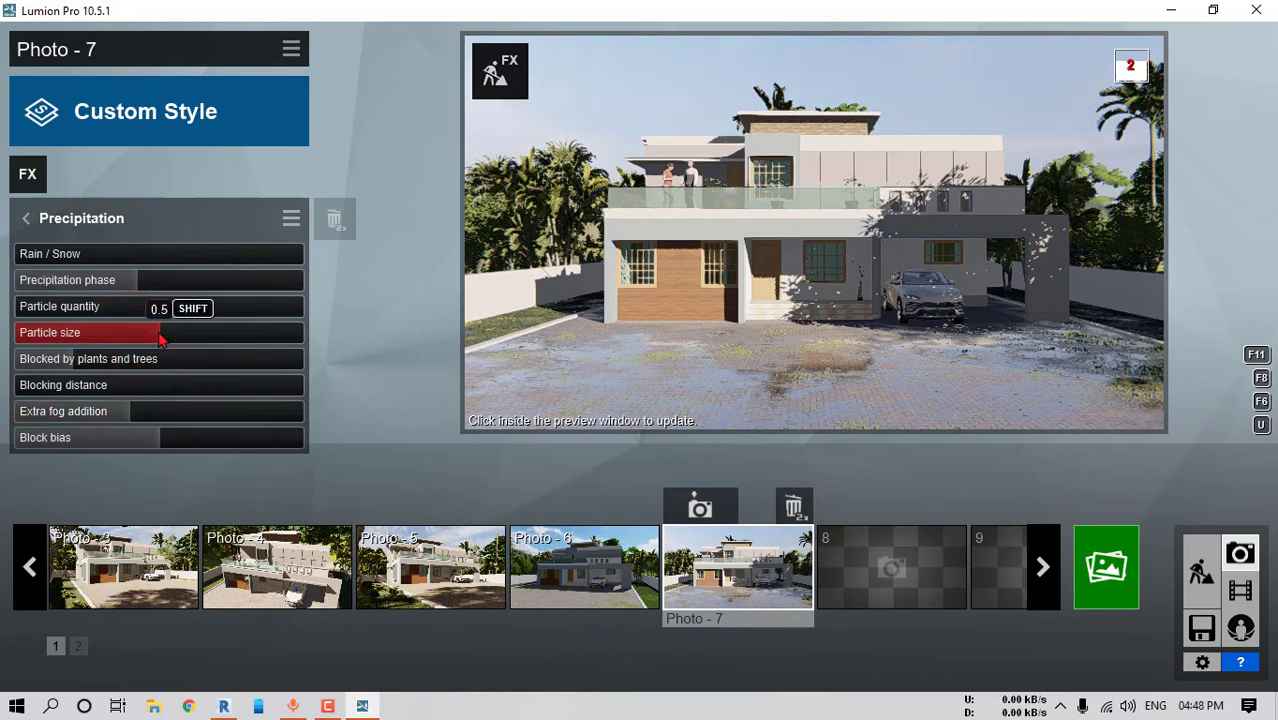
left_click_drag(133, 336, 119, 338)
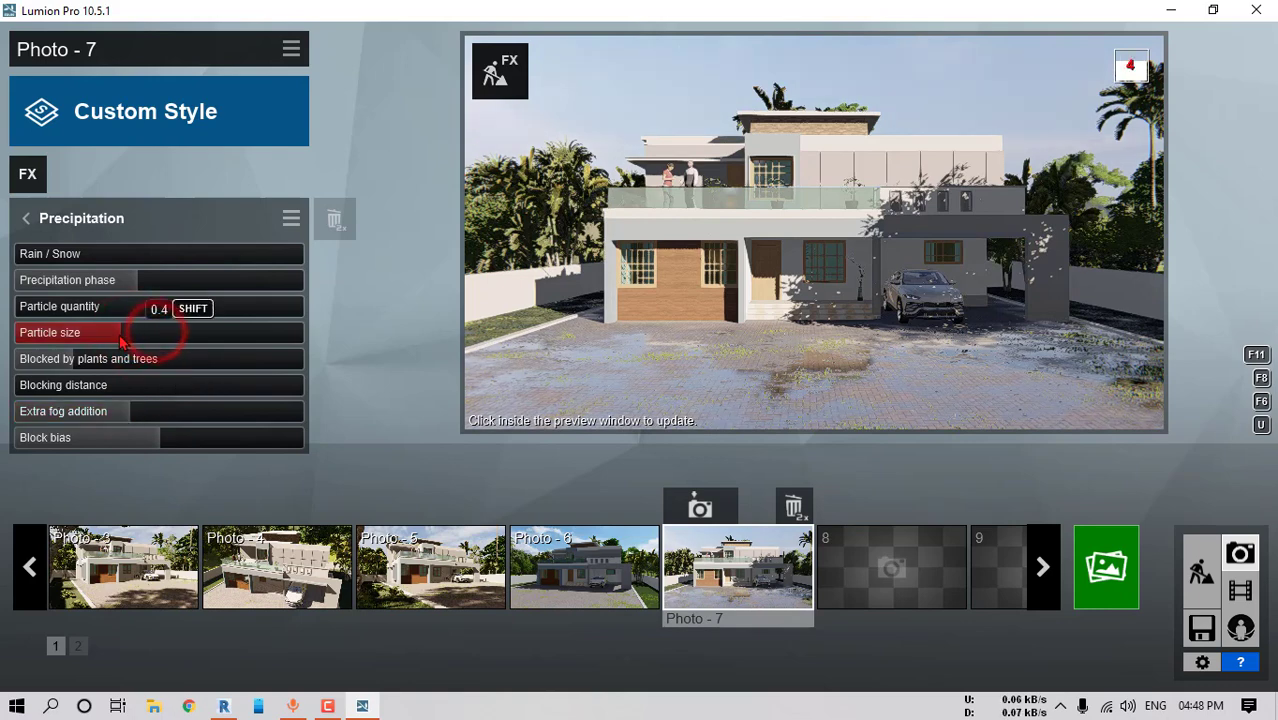
left_click(26, 218)
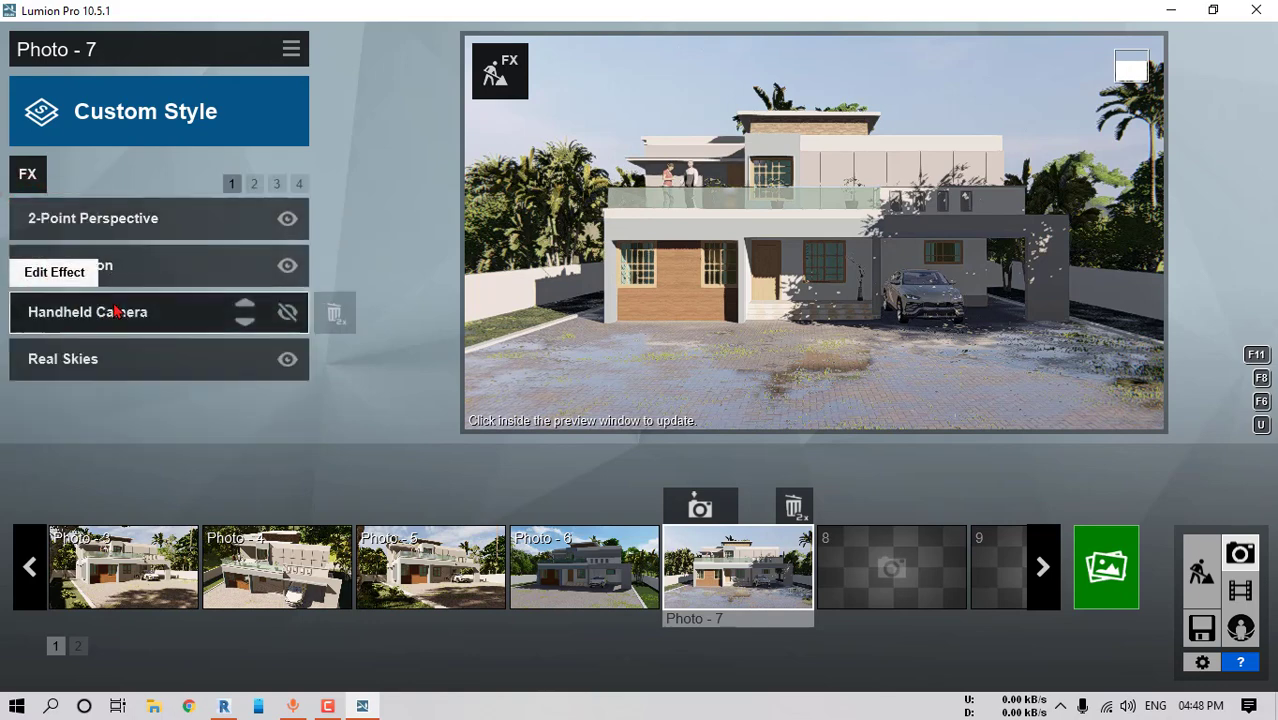
Set the Real Skies heading of Photo - 7 to 118.1°
left_click(104, 352)
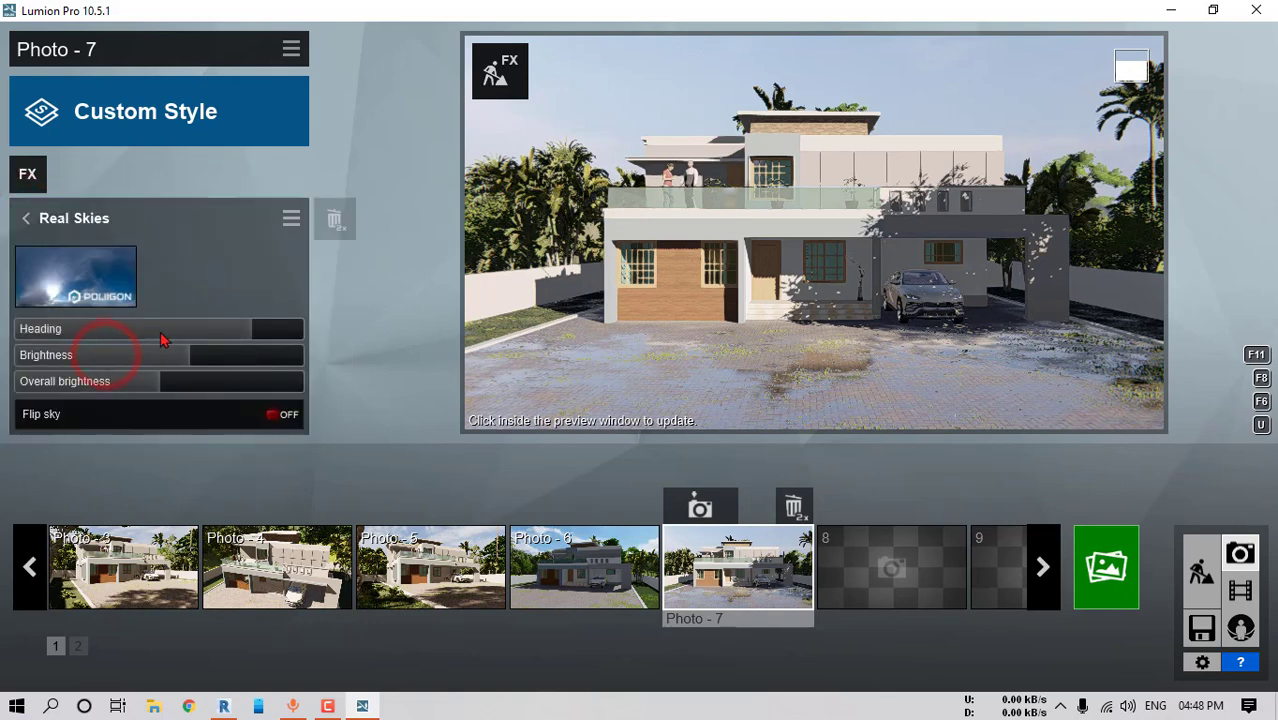
left_click_drag(130, 336, 243, 341)
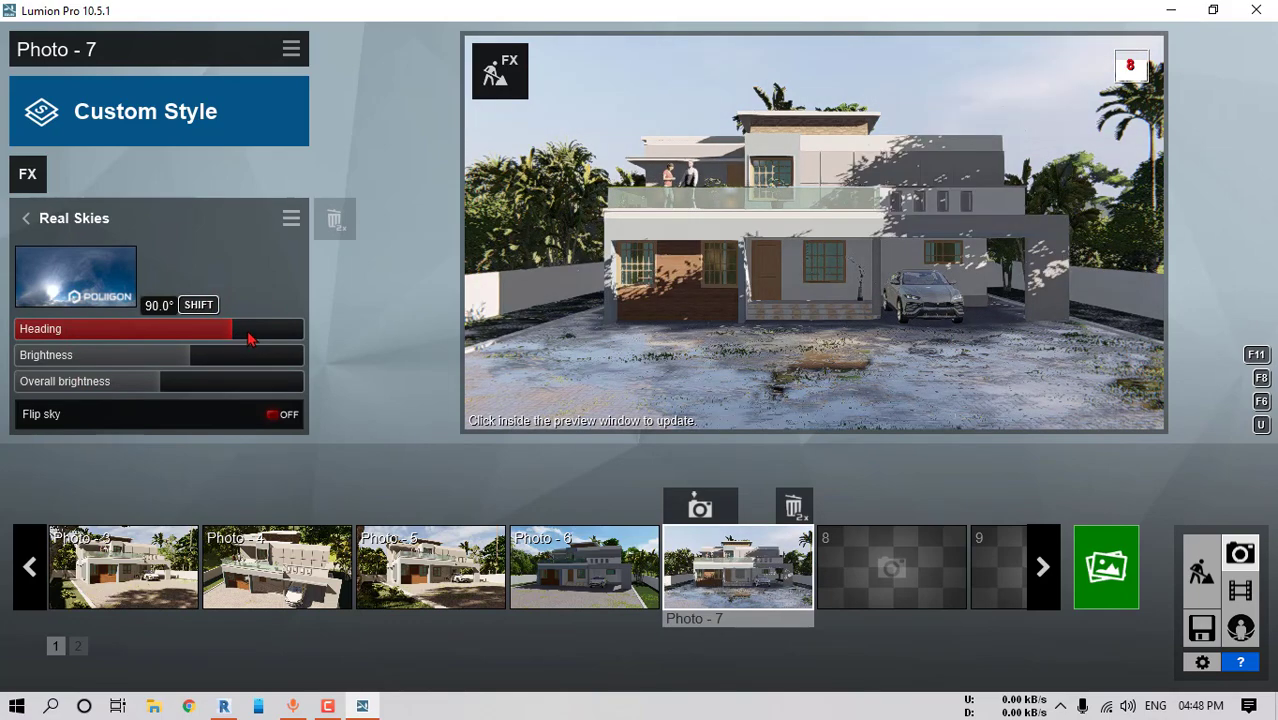
left_click(250, 338)
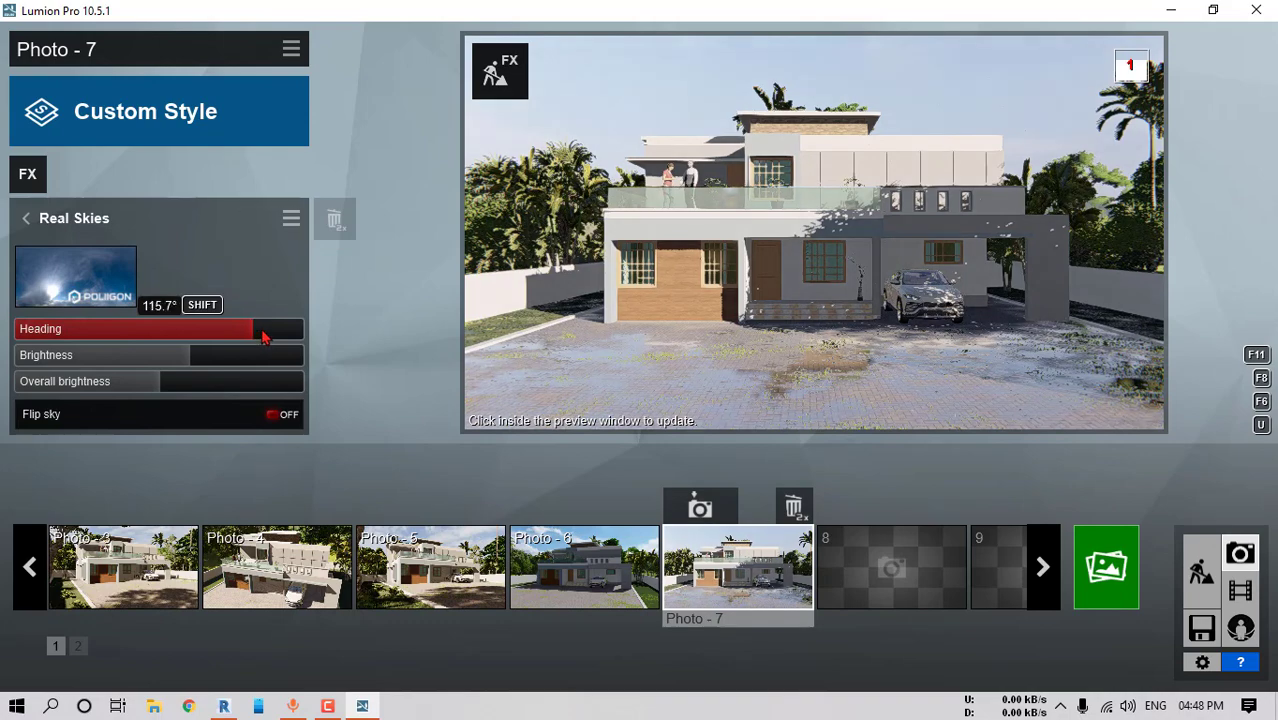
left_click_drag(263, 338, 270, 337)
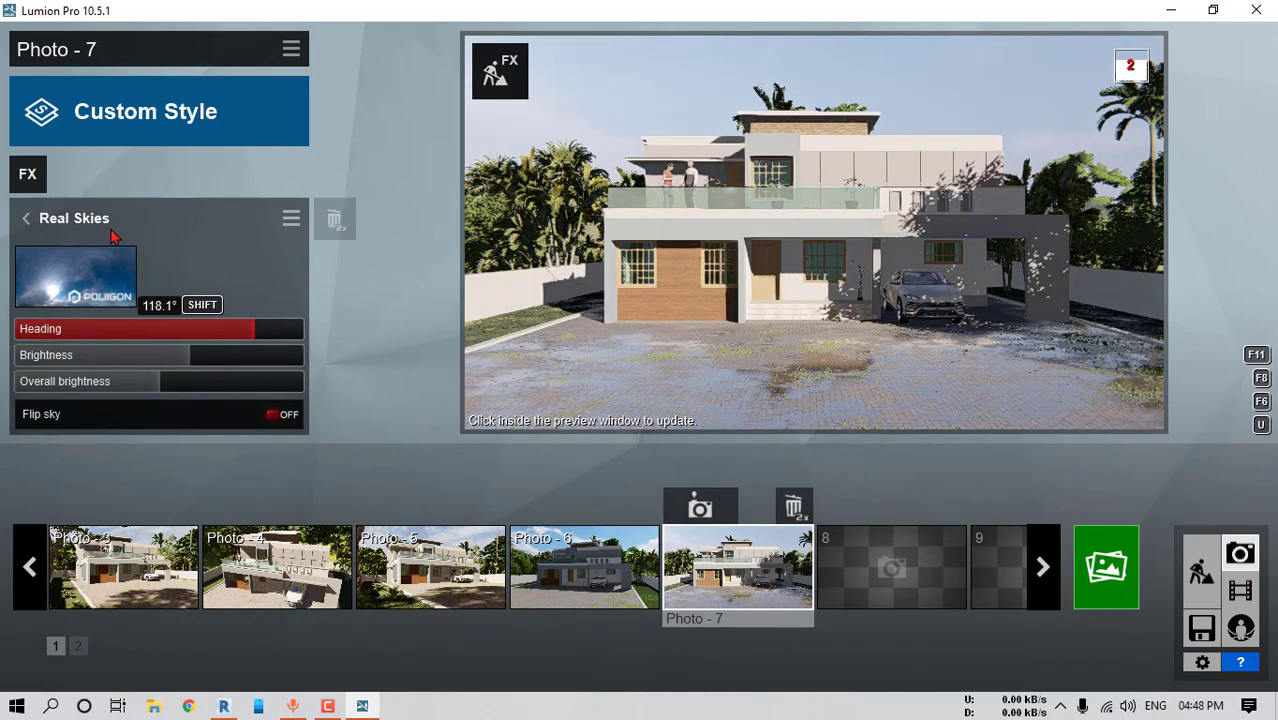
left_click(27, 218)
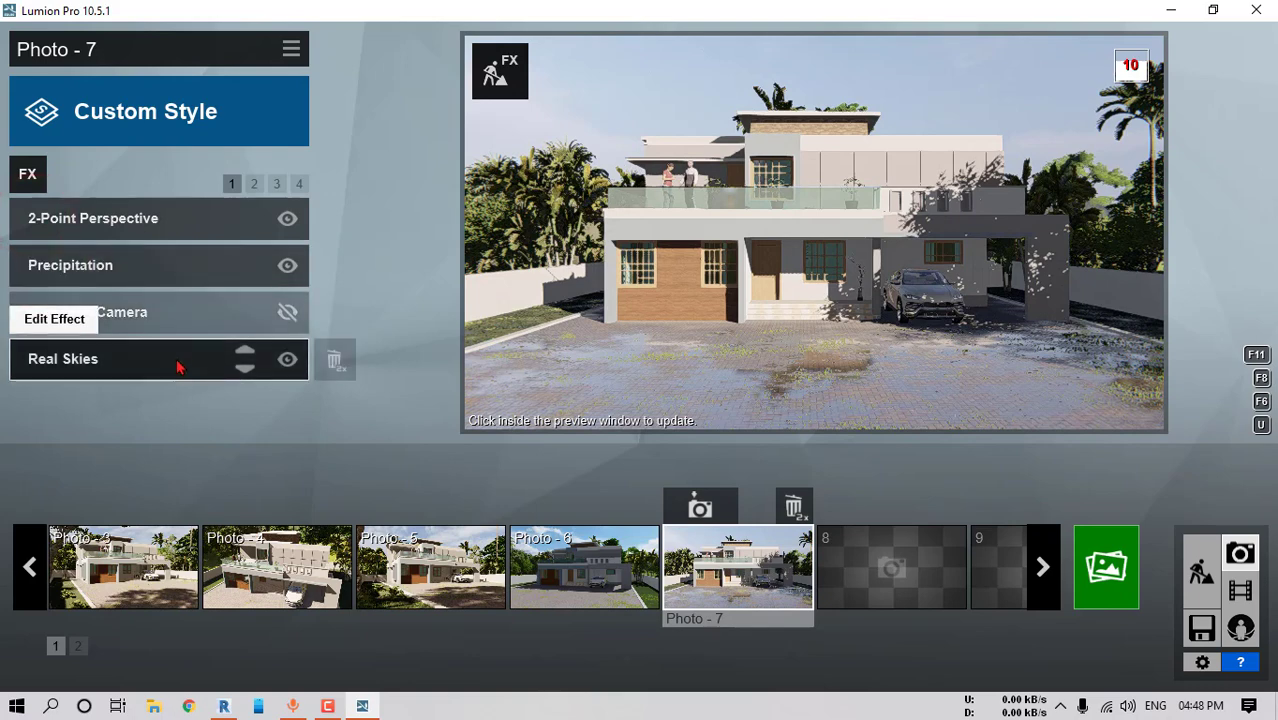
Set the Sharpen intensity of Photo - 7 to 0.2 and its Exposure to 0.6
left_click(254, 183)
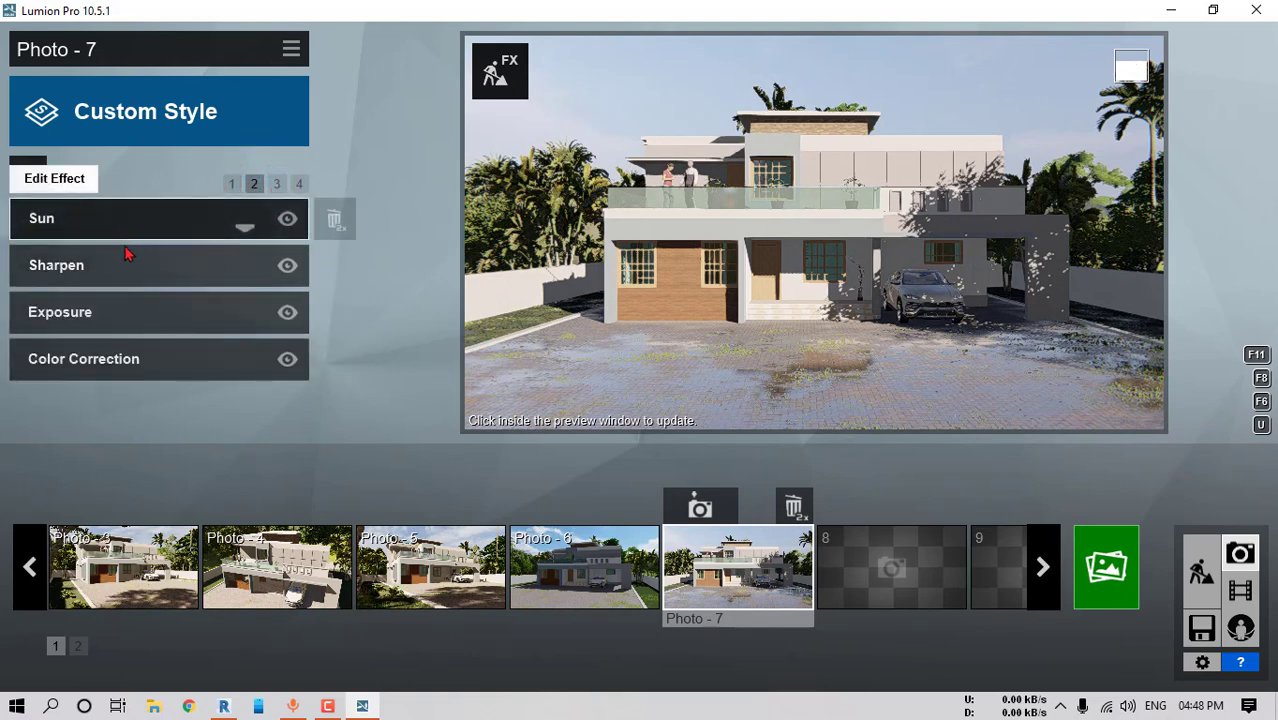
left_click(118, 259)
left_click(40, 251)
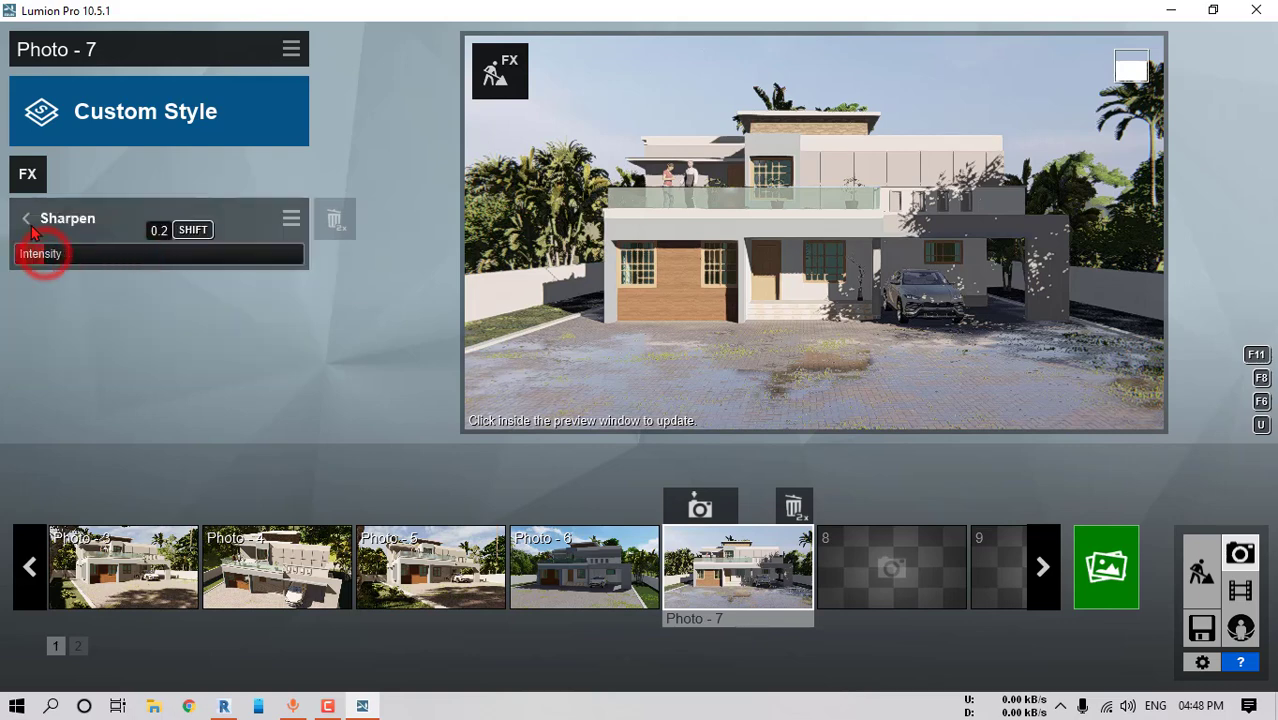
left_click(32, 220)
left_click(124, 314)
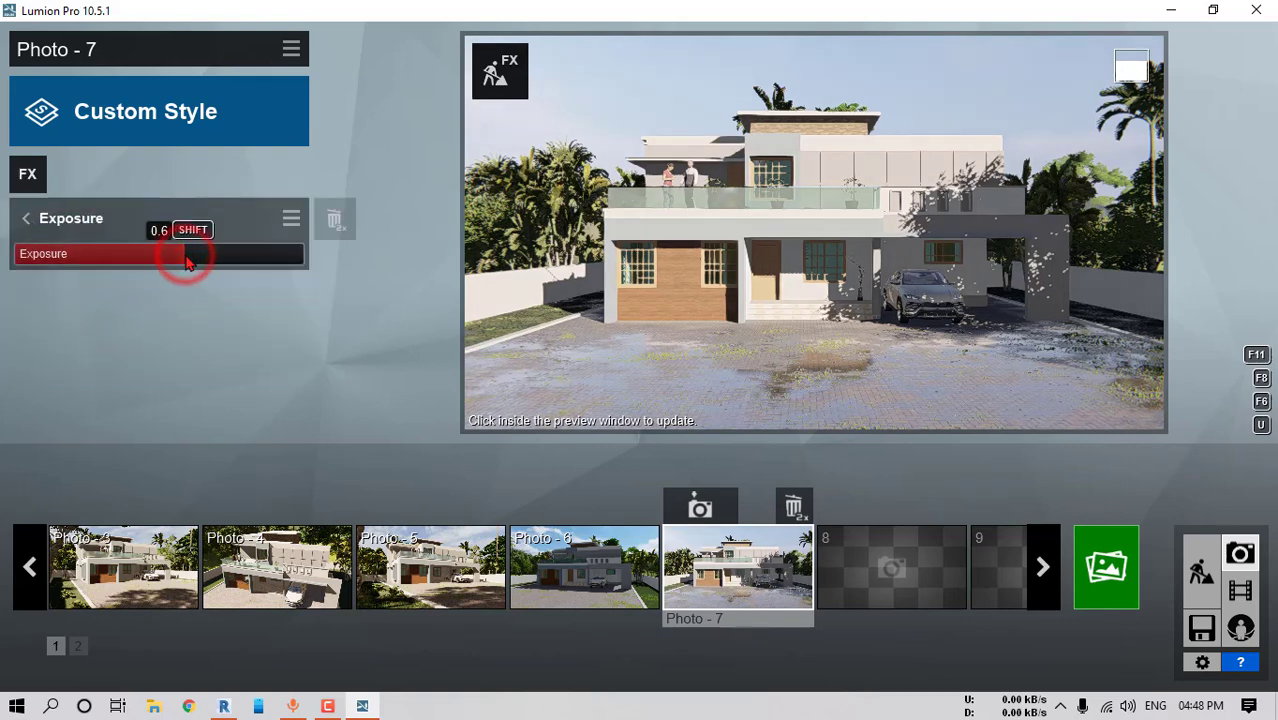
left_click(40, 218)
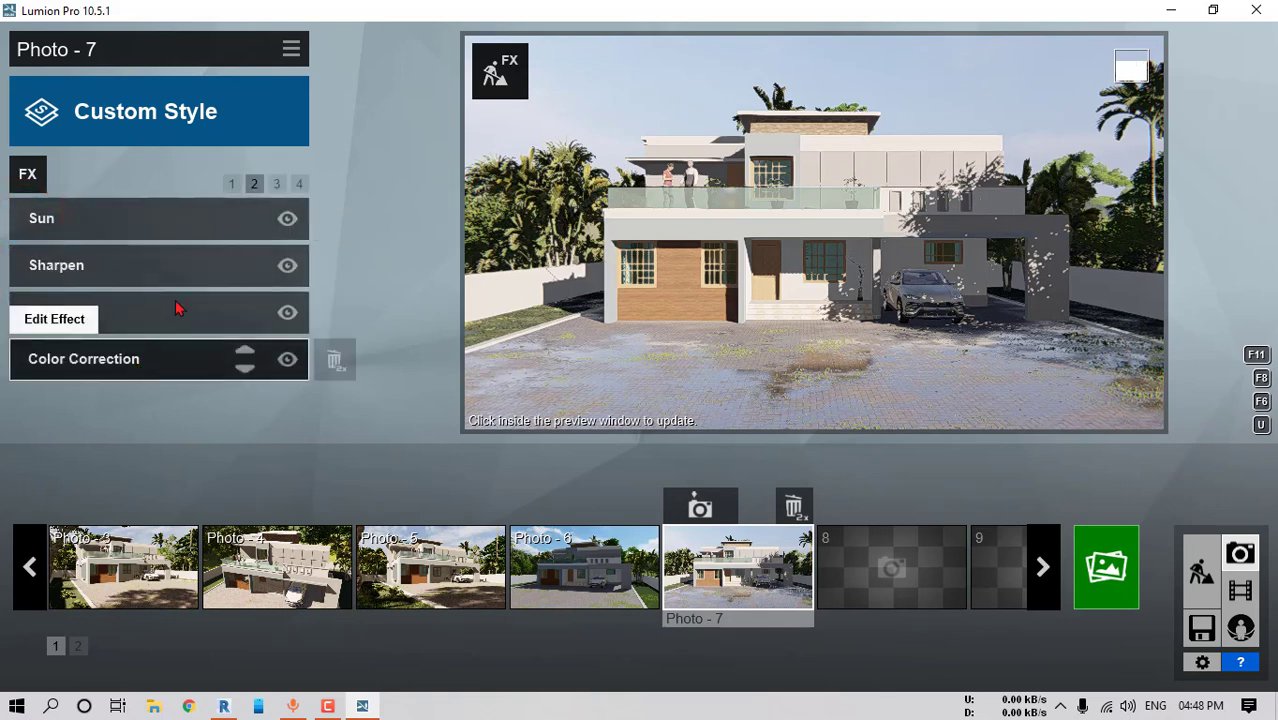
Remove all existing reflection planes from the Reflection effect of Photo - 7
left_click(276, 183)
left_click(118, 218)
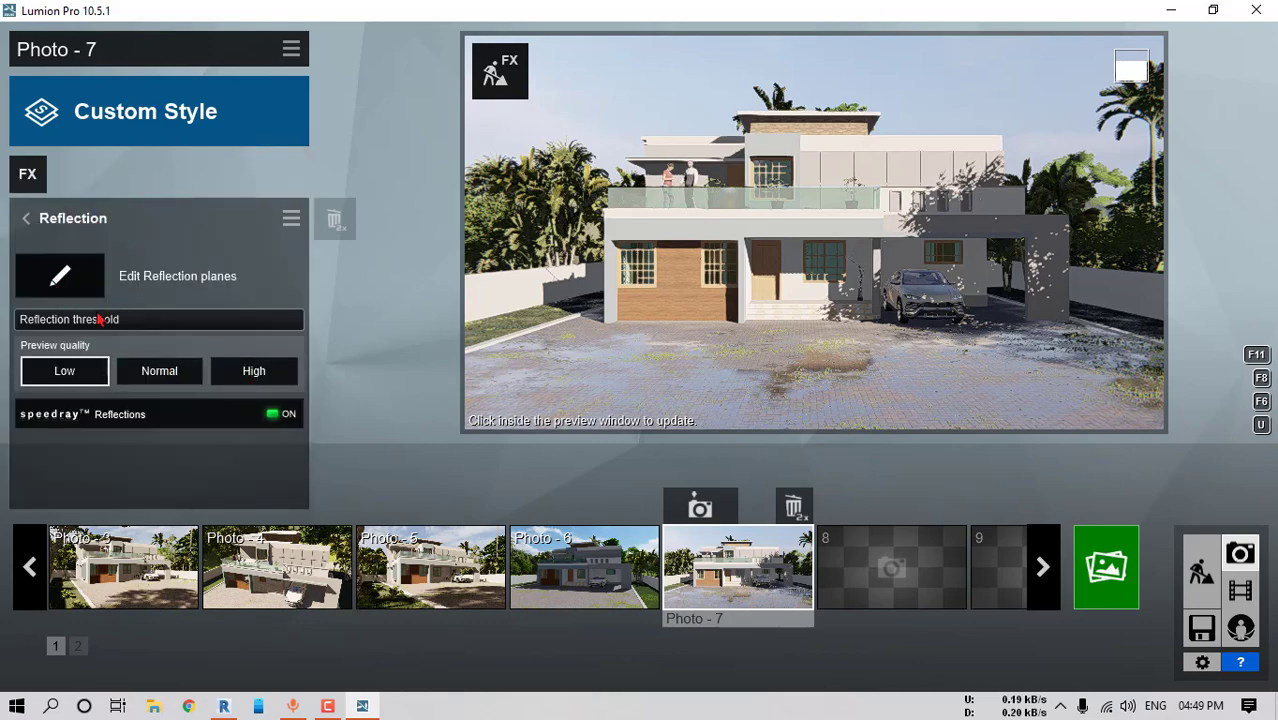
left_click(70, 278)
left_click(41, 651)
left_click(41, 651)
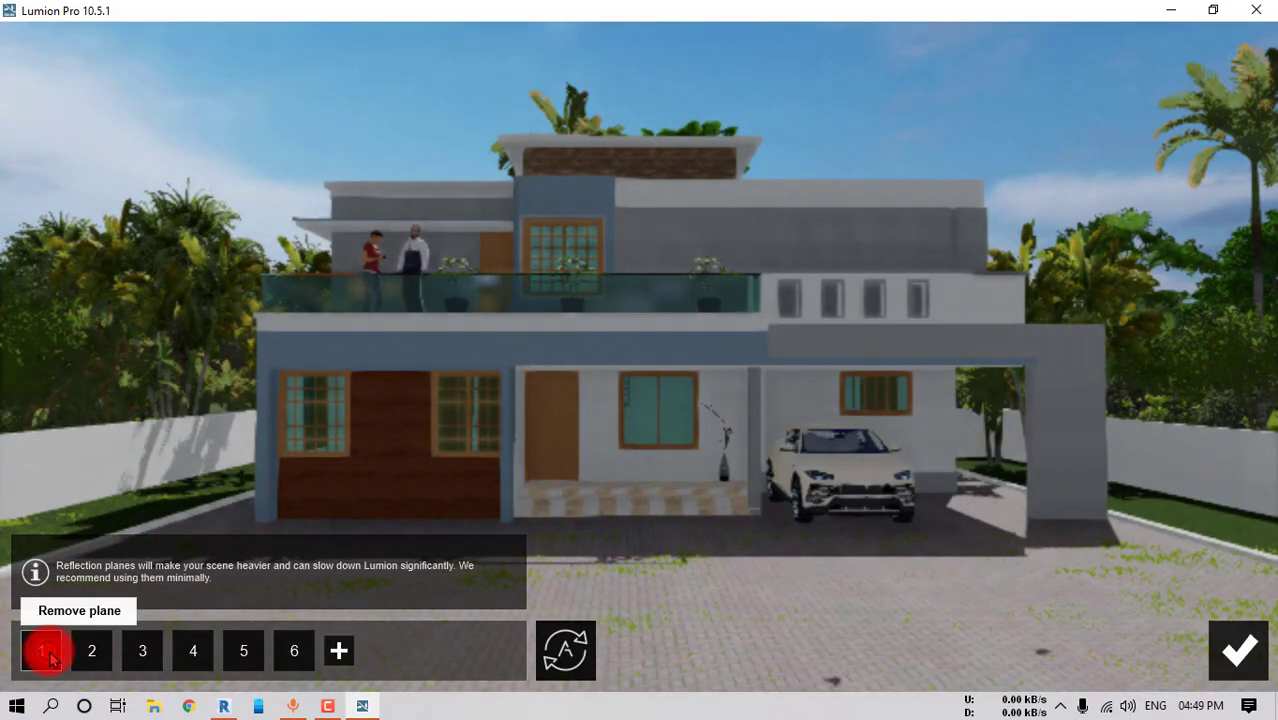
left_click(41, 651)
left_click(41, 651)
left_click(41, 651)
left_click(41, 651)
left_click(41, 651)
left_click(41, 651)
Add reflection planes on the glass panes of the two windows beside the wood cladding and the window beside the front door
left_click(41, 651)
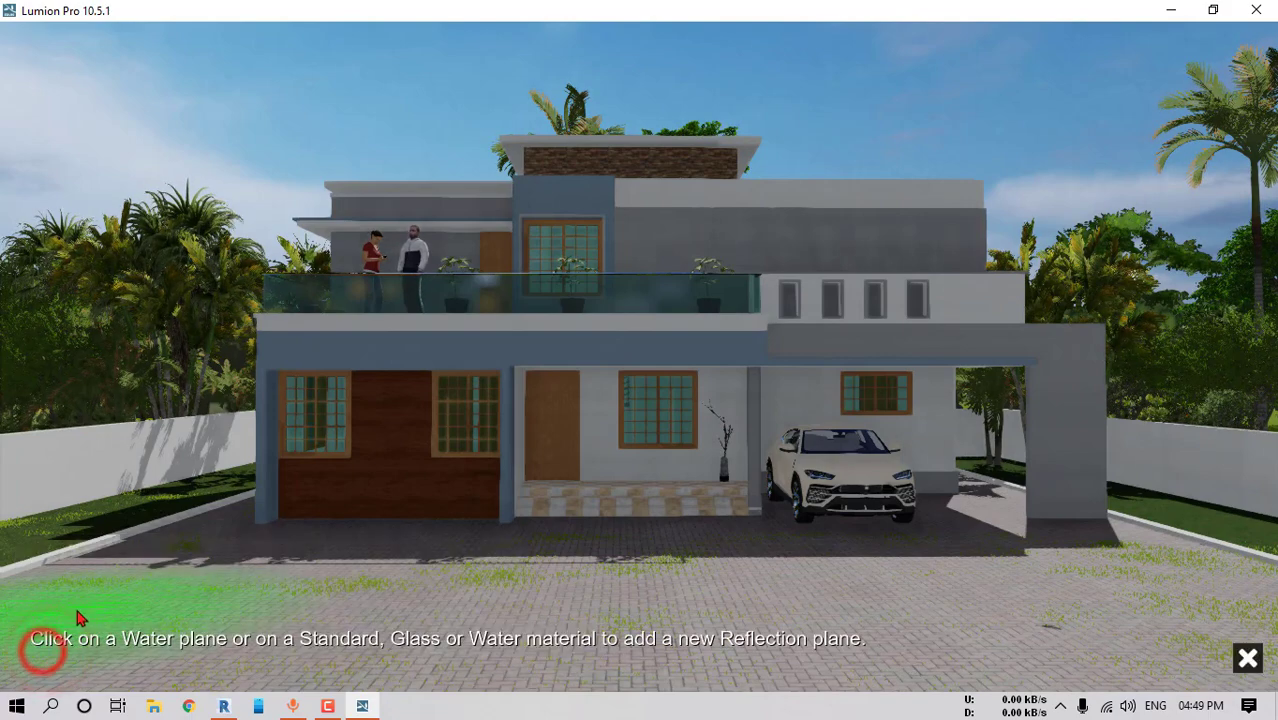
left_click(320, 418)
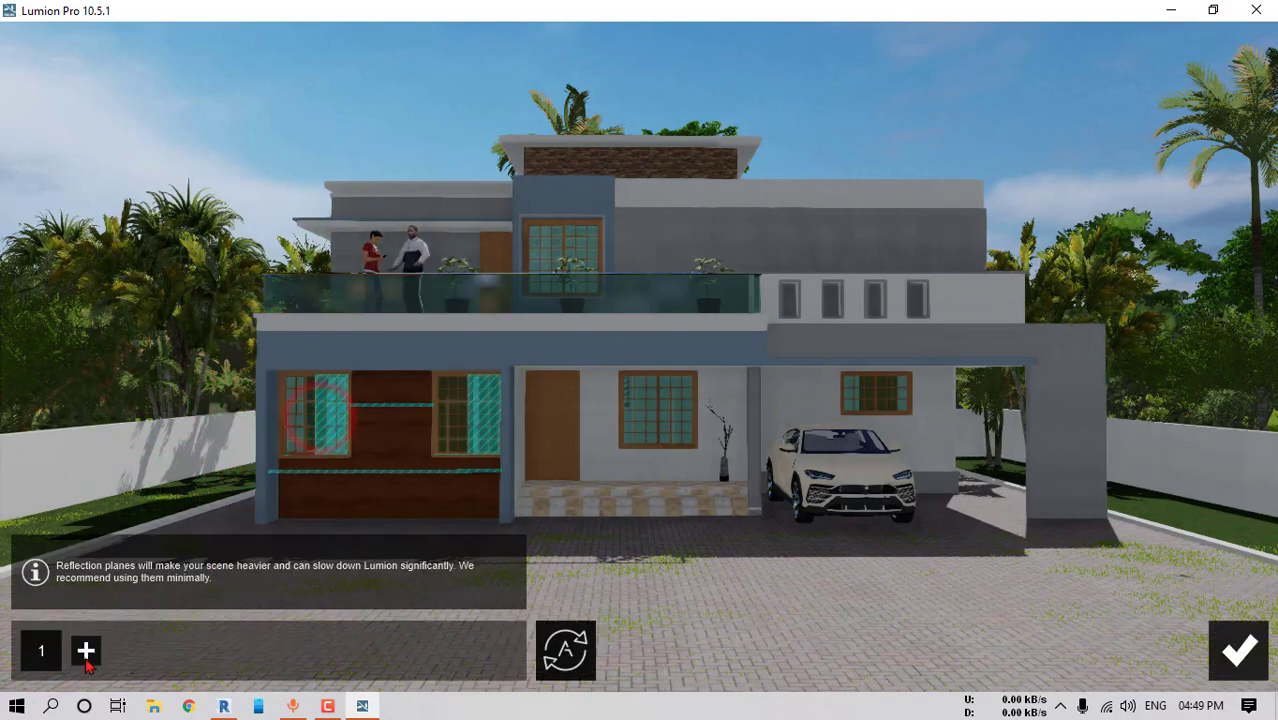
left_click(84, 651)
left_click(288, 405)
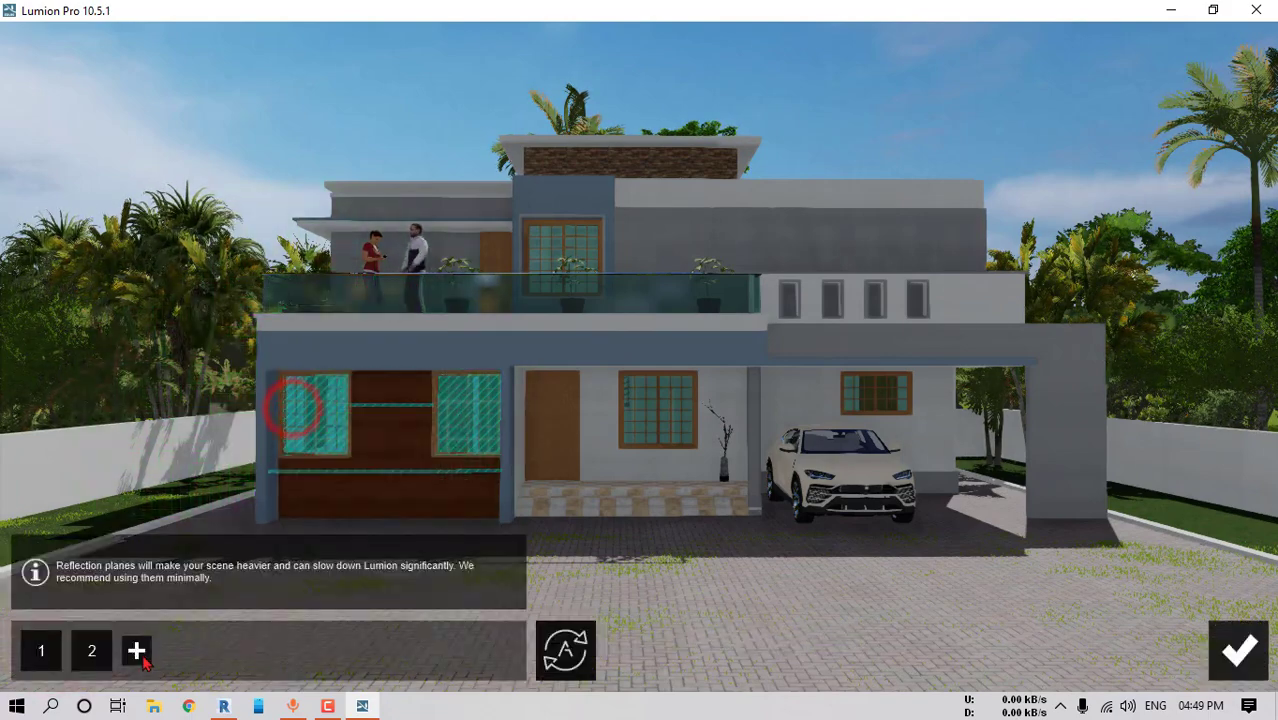
left_click(141, 655)
left_click(643, 400)
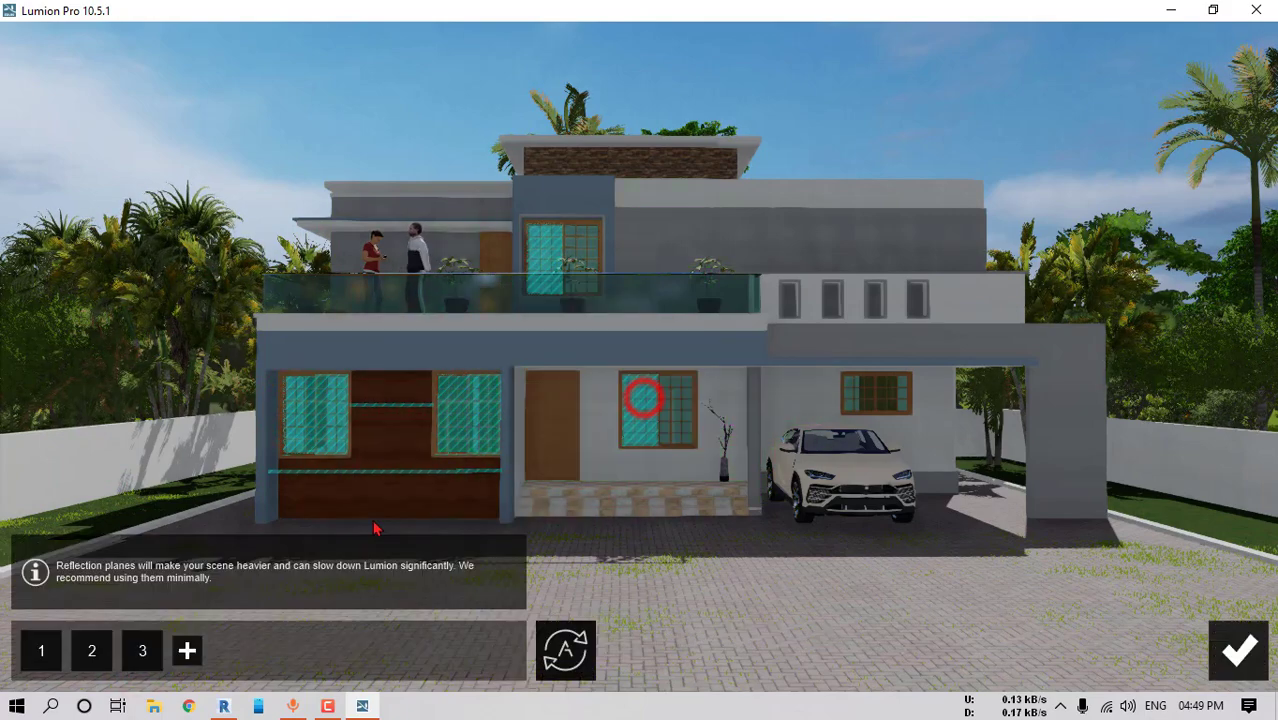
left_click(187, 651)
left_click(680, 400)
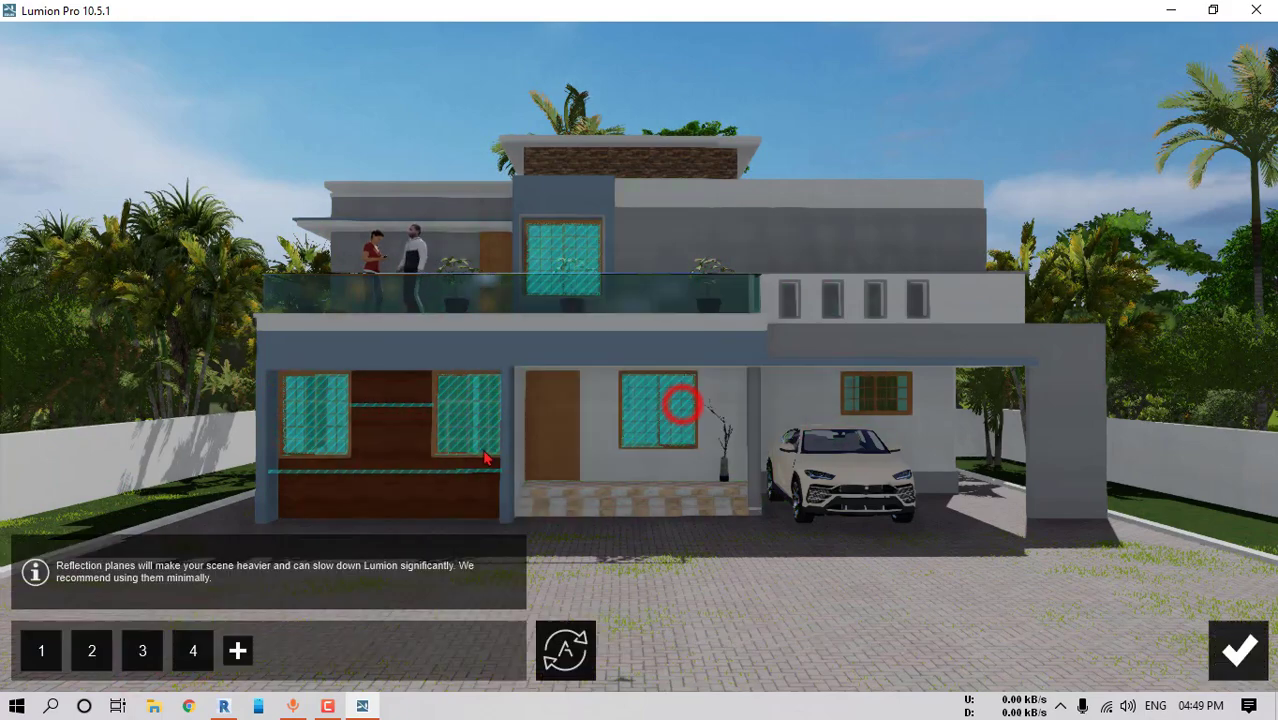
Add reflection planes to both panes of the carport window, the balcony's glass railing and the paved driveway
left_click(238, 651)
left_click(880, 393)
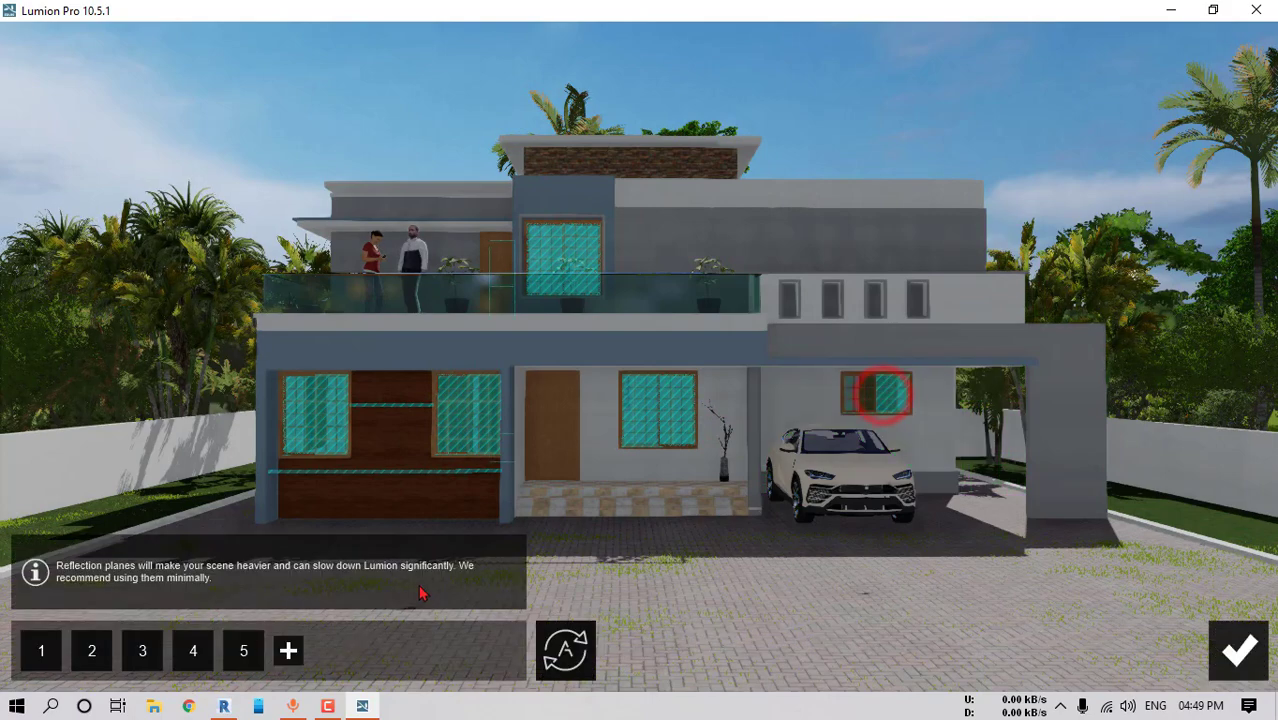
left_click(288, 651)
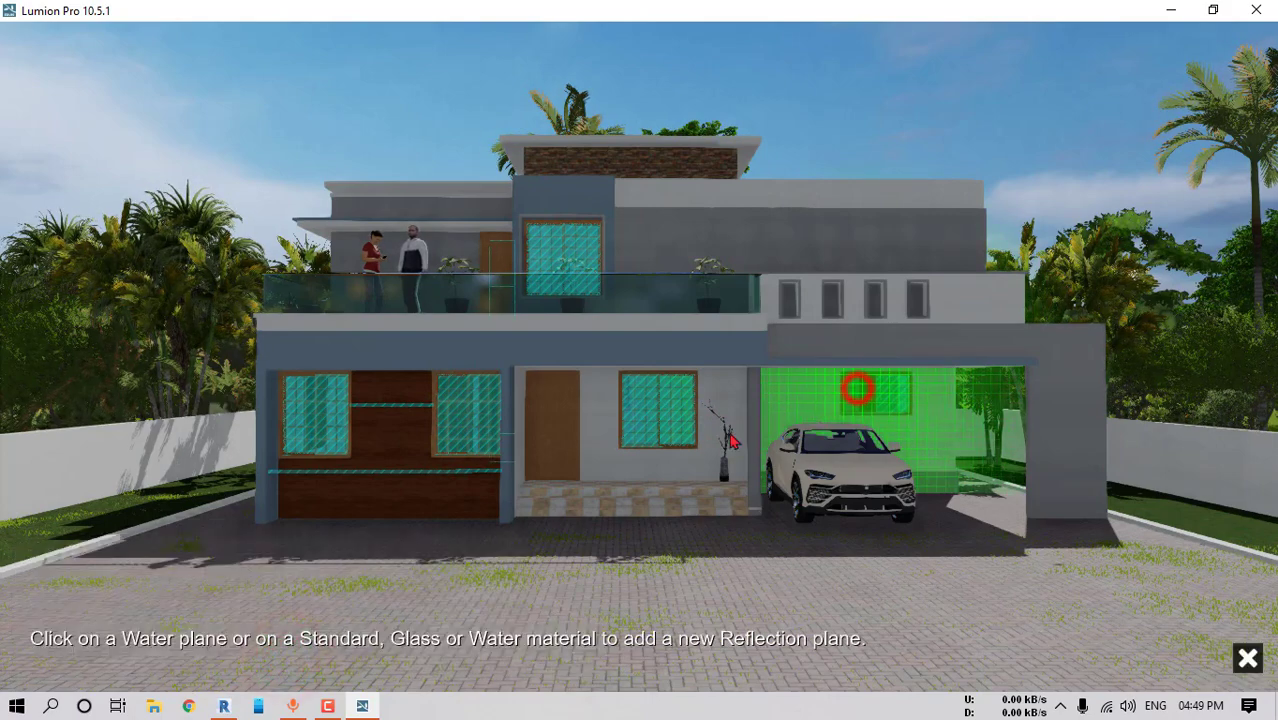
left_click(860, 390)
left_click(340, 648)
left_click(503, 296)
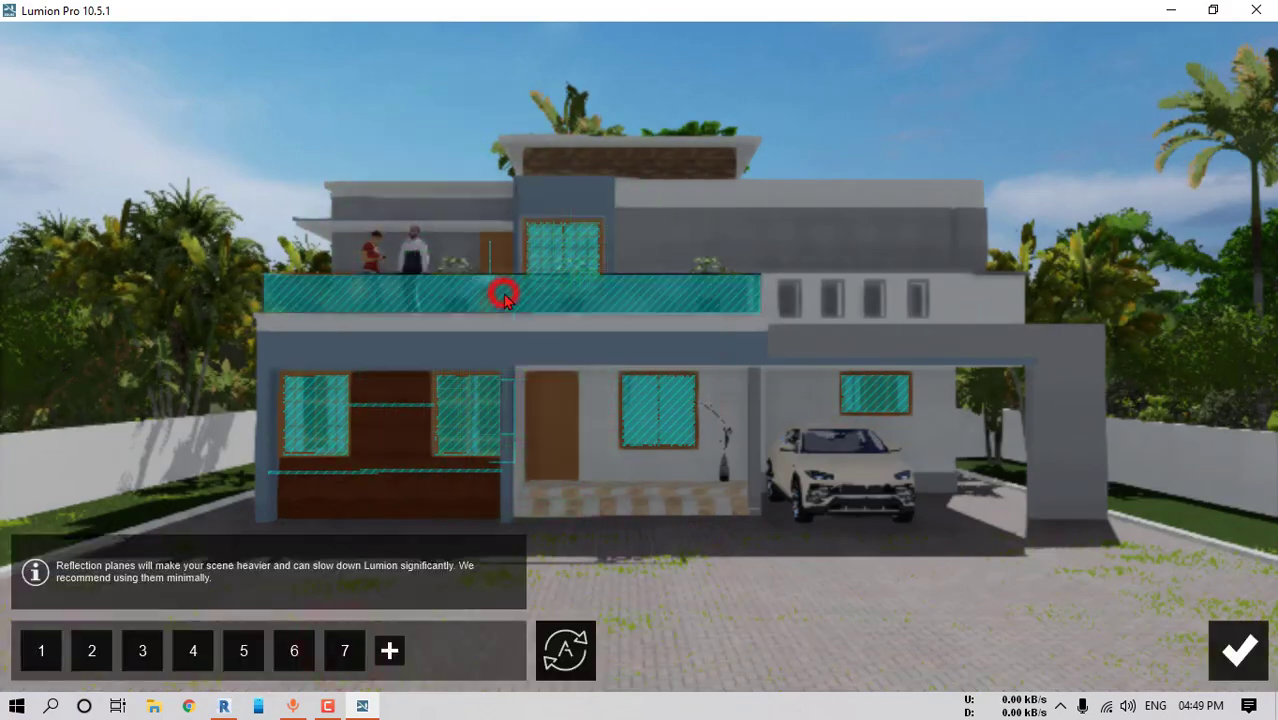
left_click(388, 651)
left_click(810, 620)
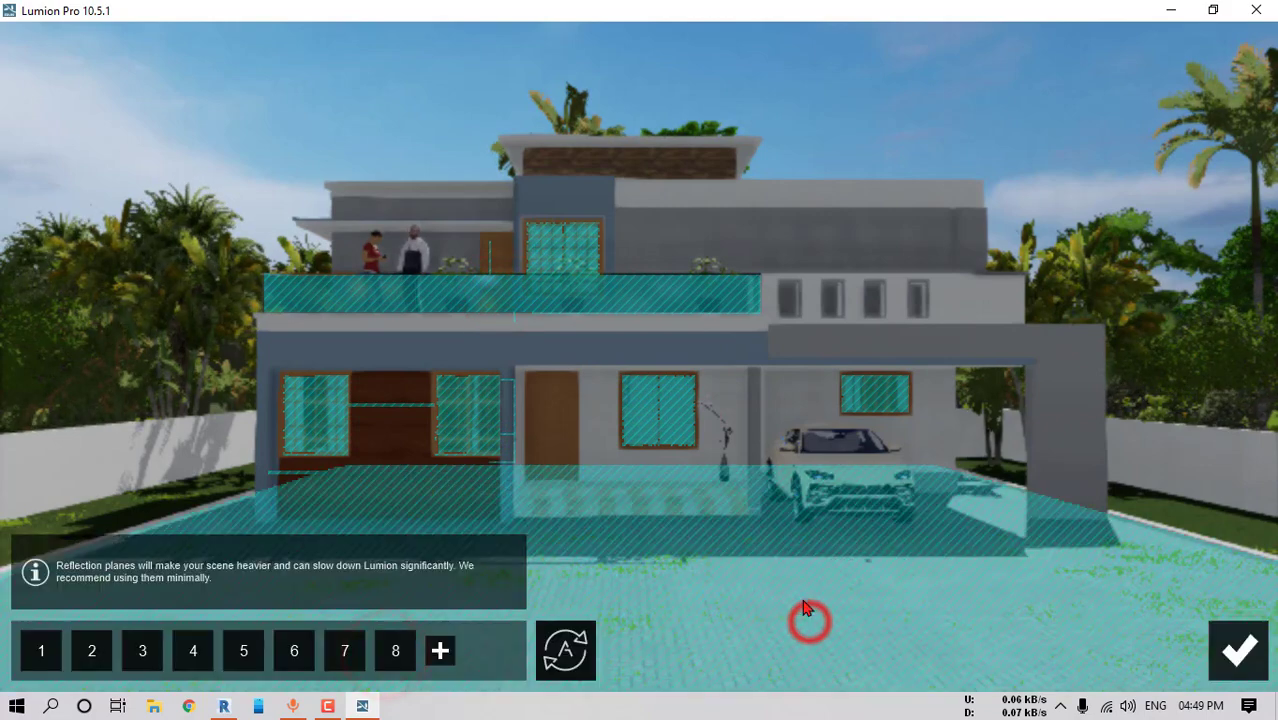
left_click(1243, 653)
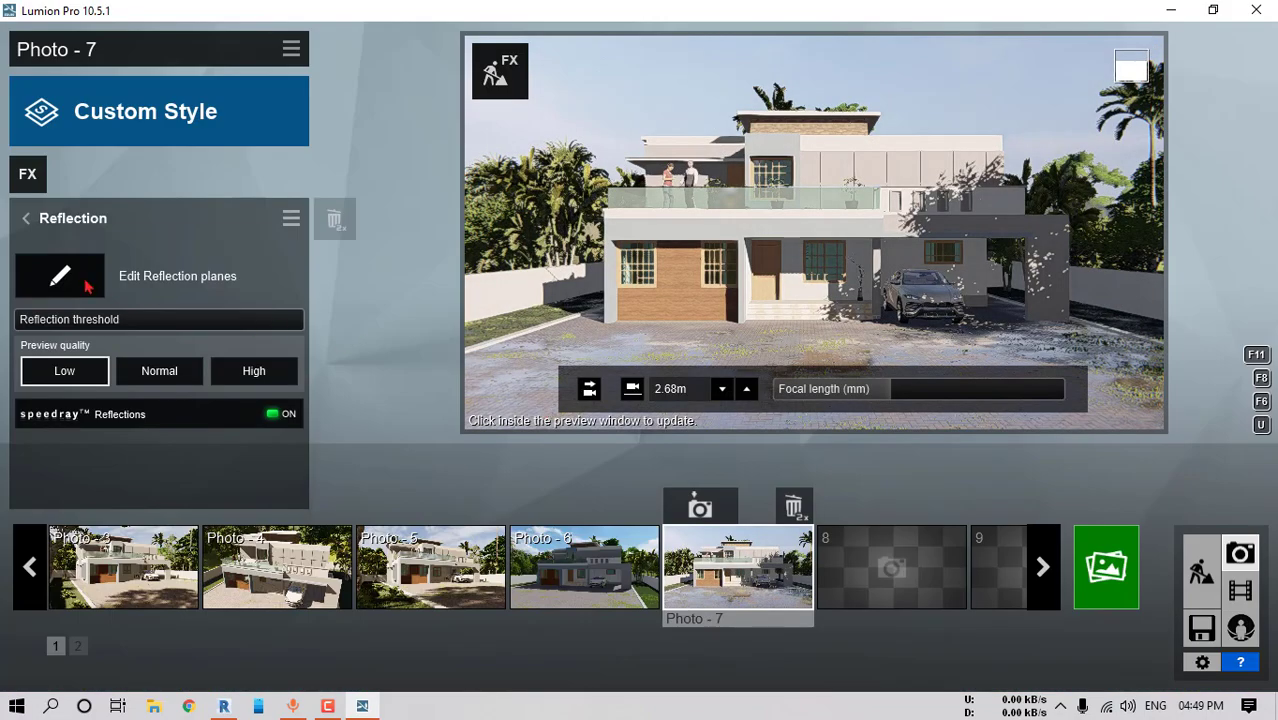
Set the Hyperlight amount of Photo - 7 to 70.2%
left_click(25, 218)
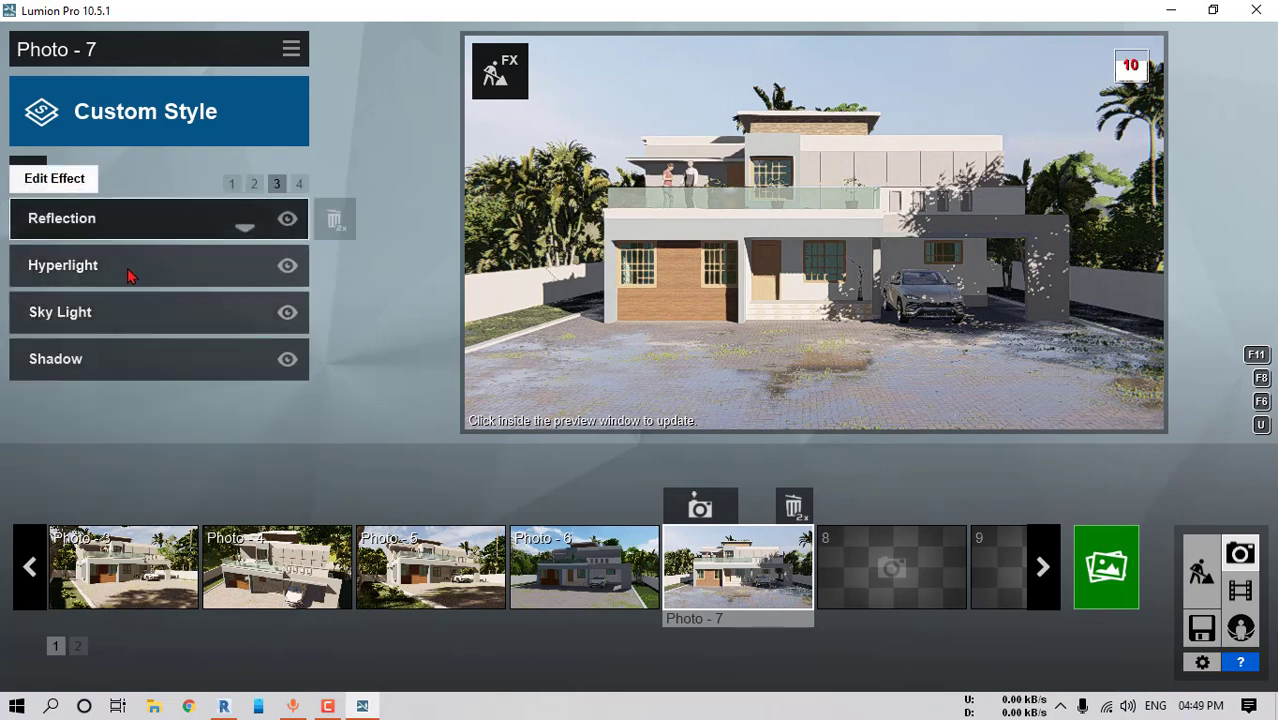
left_click(127, 266)
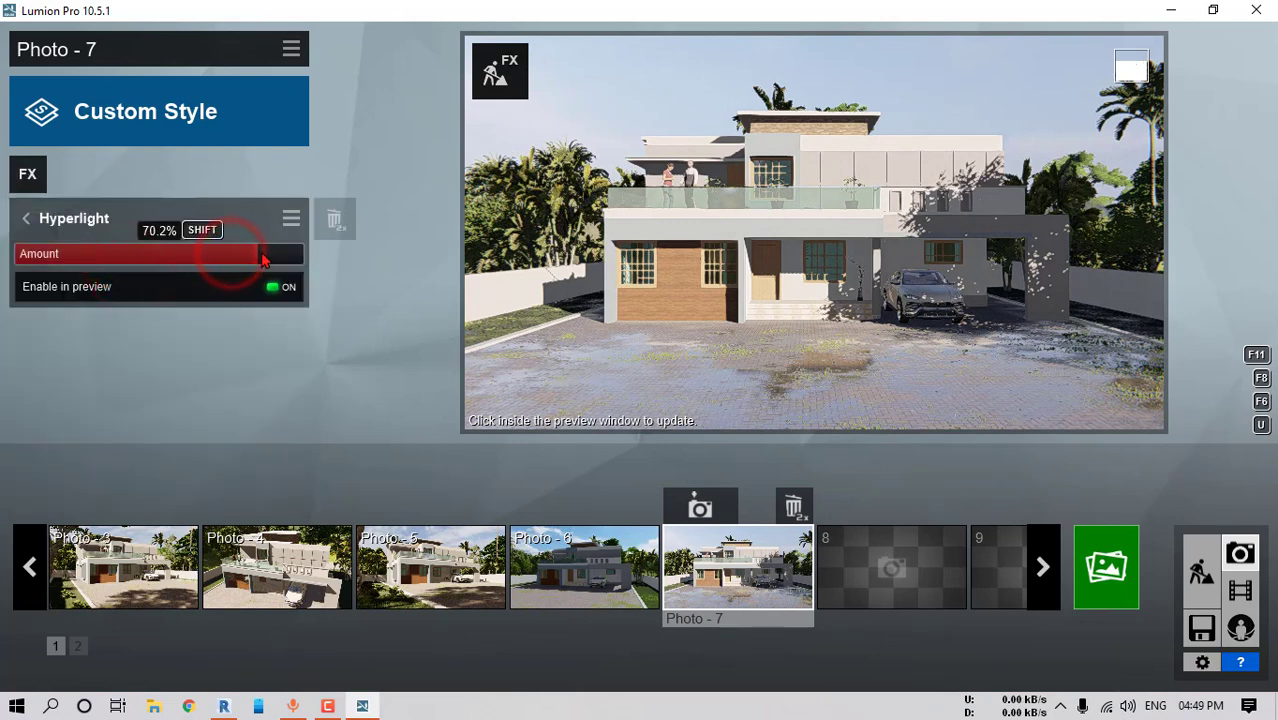
left_click(27, 218)
Turn on Sky Light in Planar Reflections and Projected Reflections, and set the Sky Light render quality to Ultra
left_click(123, 314)
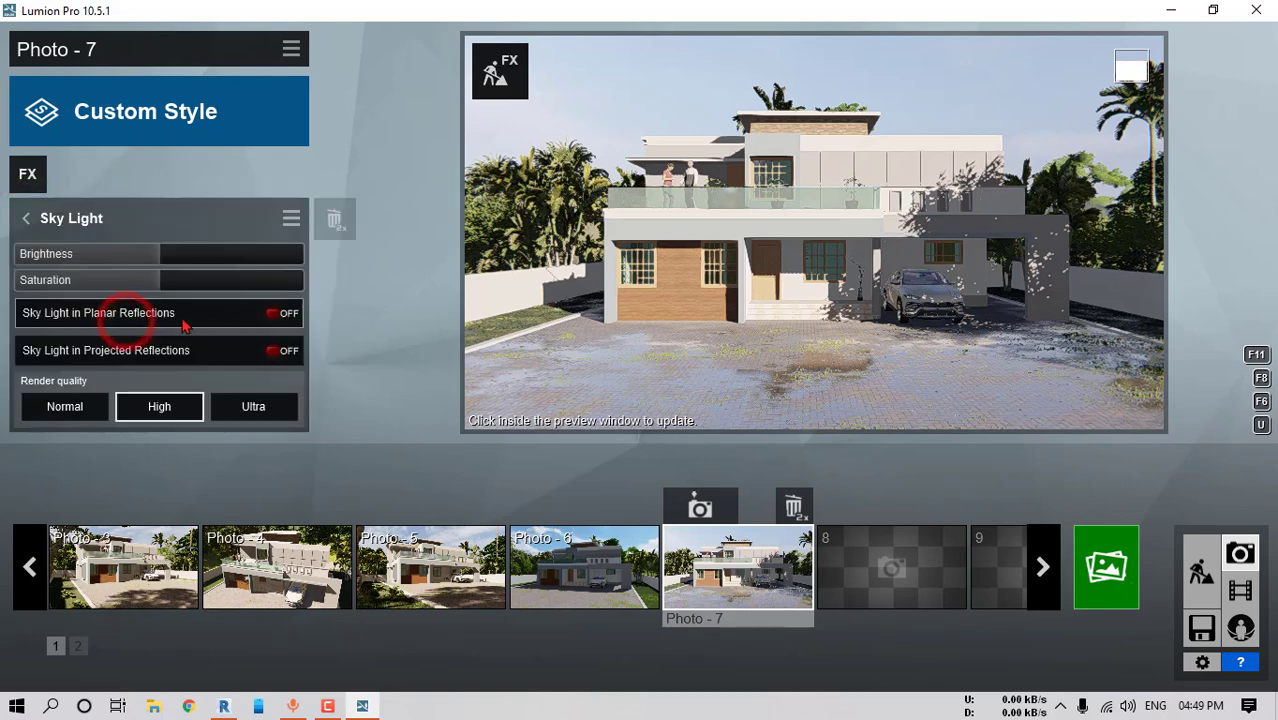
left_click(282, 313)
left_click(280, 350)
left_click(262, 401)
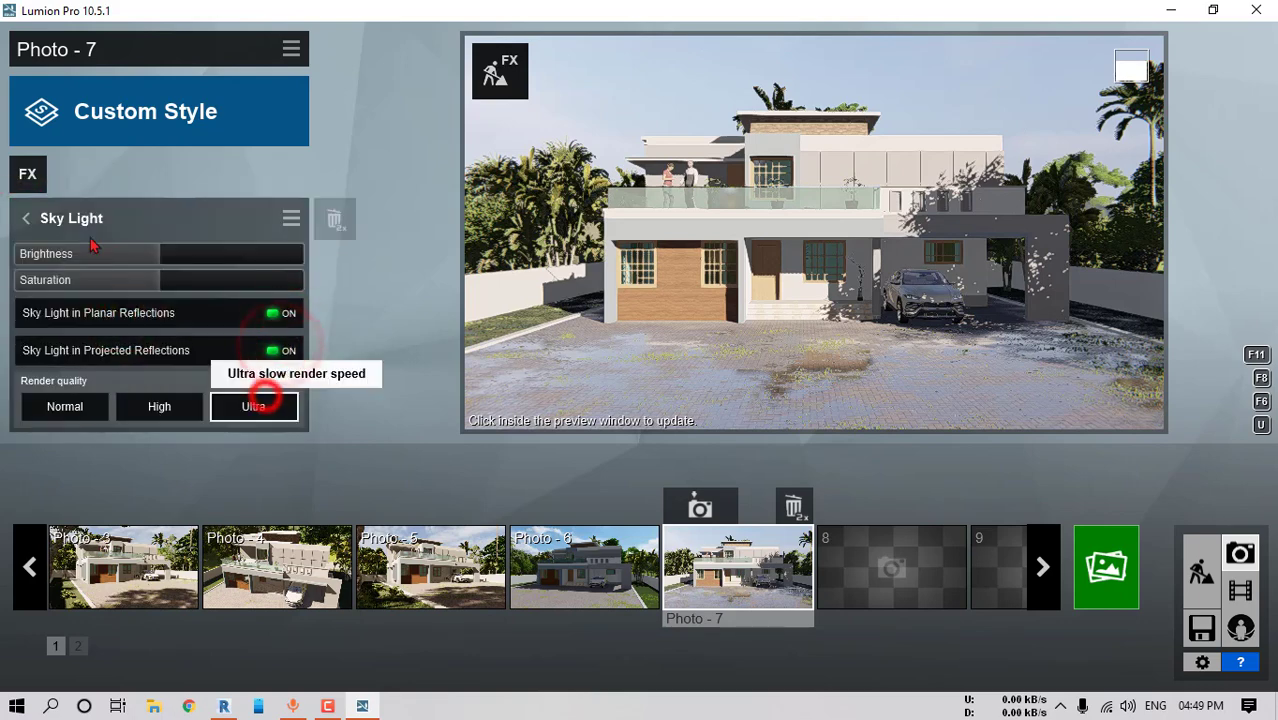
left_click(27, 218)
Check Photo - 7's Shadow settings and remaining effects, and update its preview to review the image
left_click(119, 365)
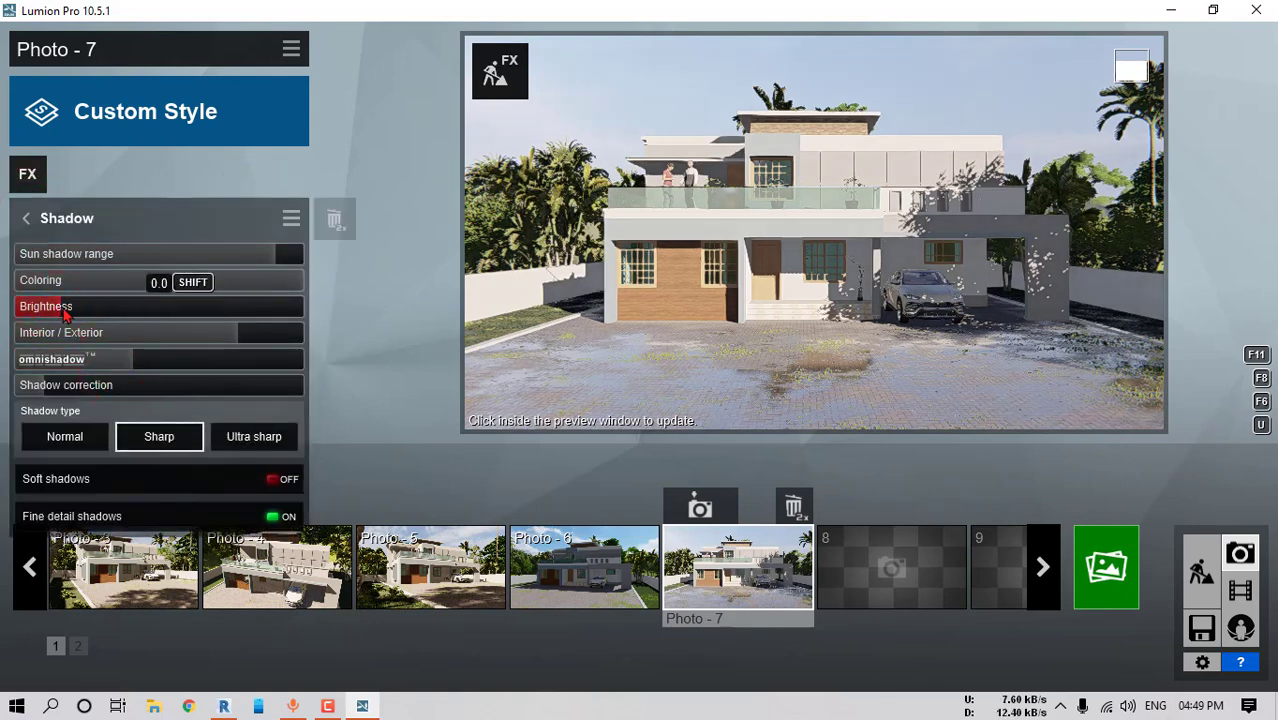
left_click(27, 218)
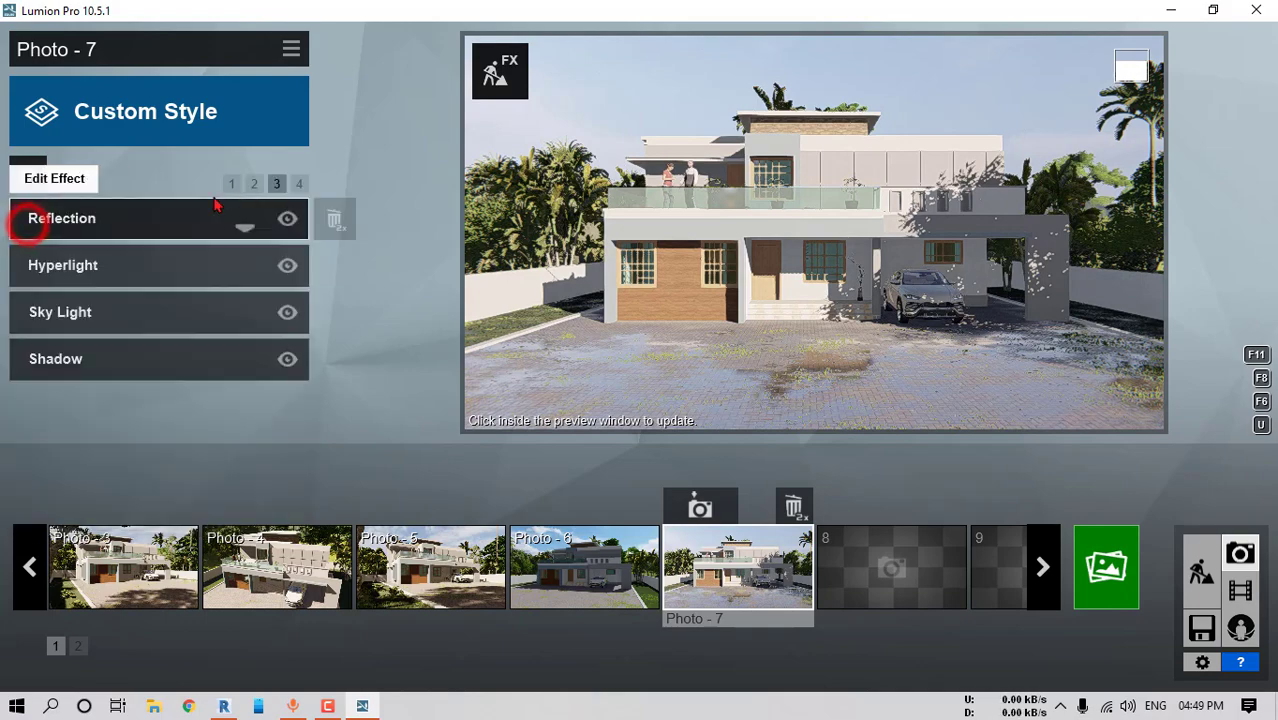
left_click(303, 184)
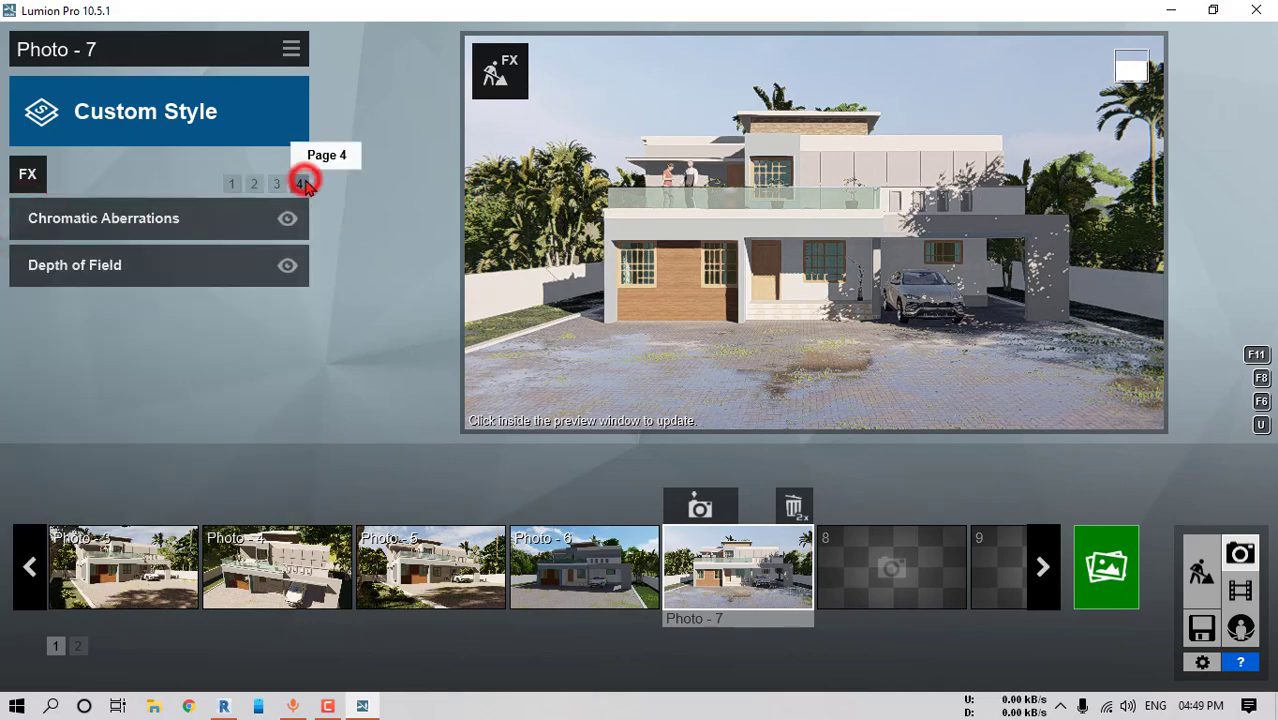
left_click(728, 241)
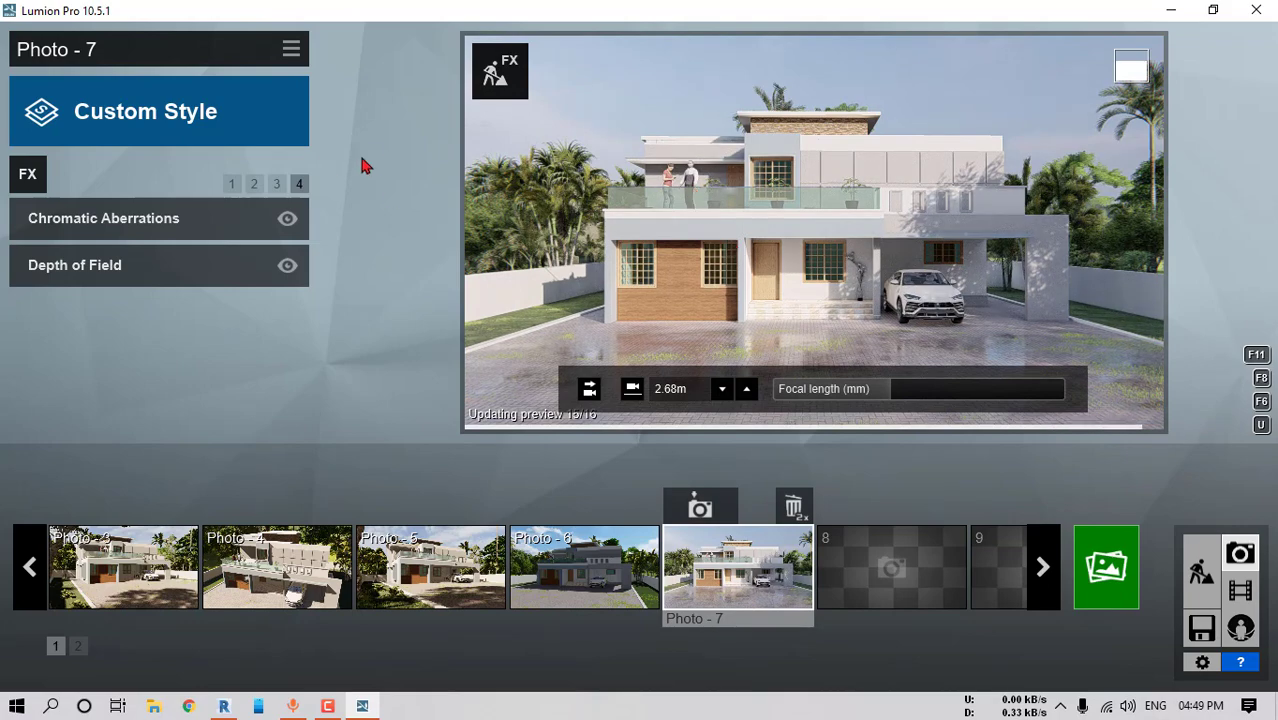
Lower the Exposure of Photo - 7 to 0.5 and update the preview
left_click(254, 183)
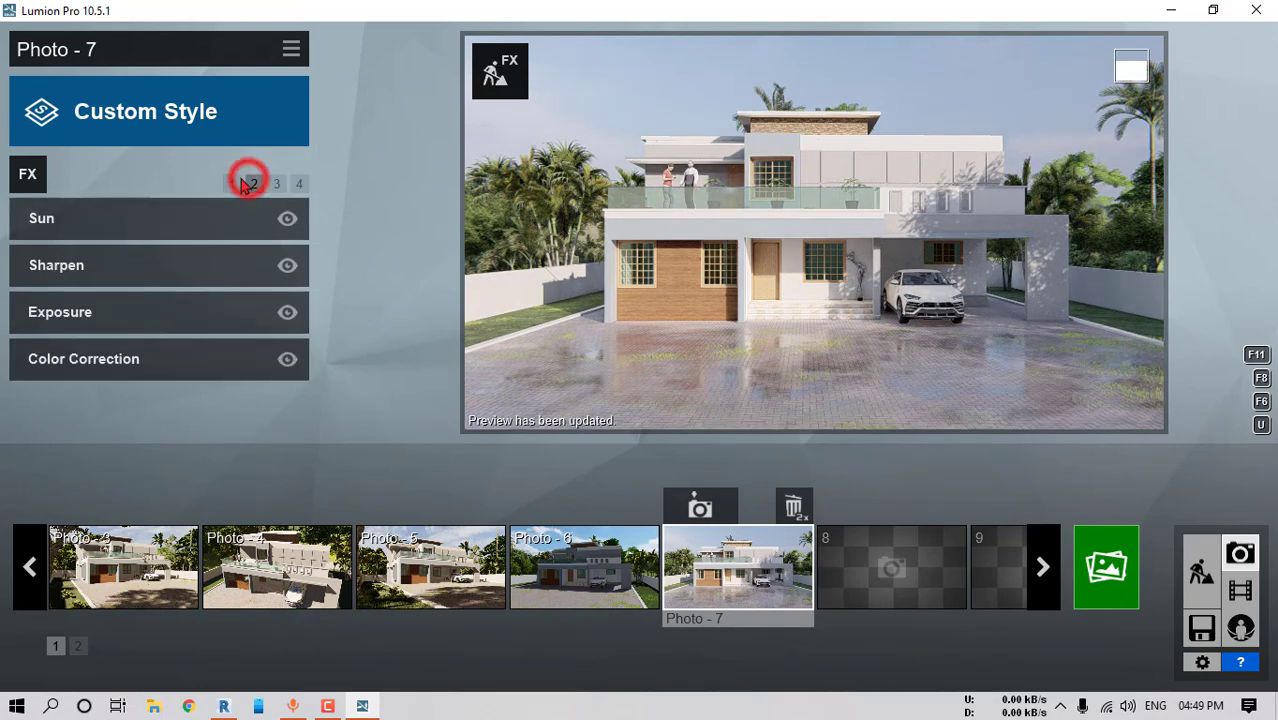
left_click(114, 308)
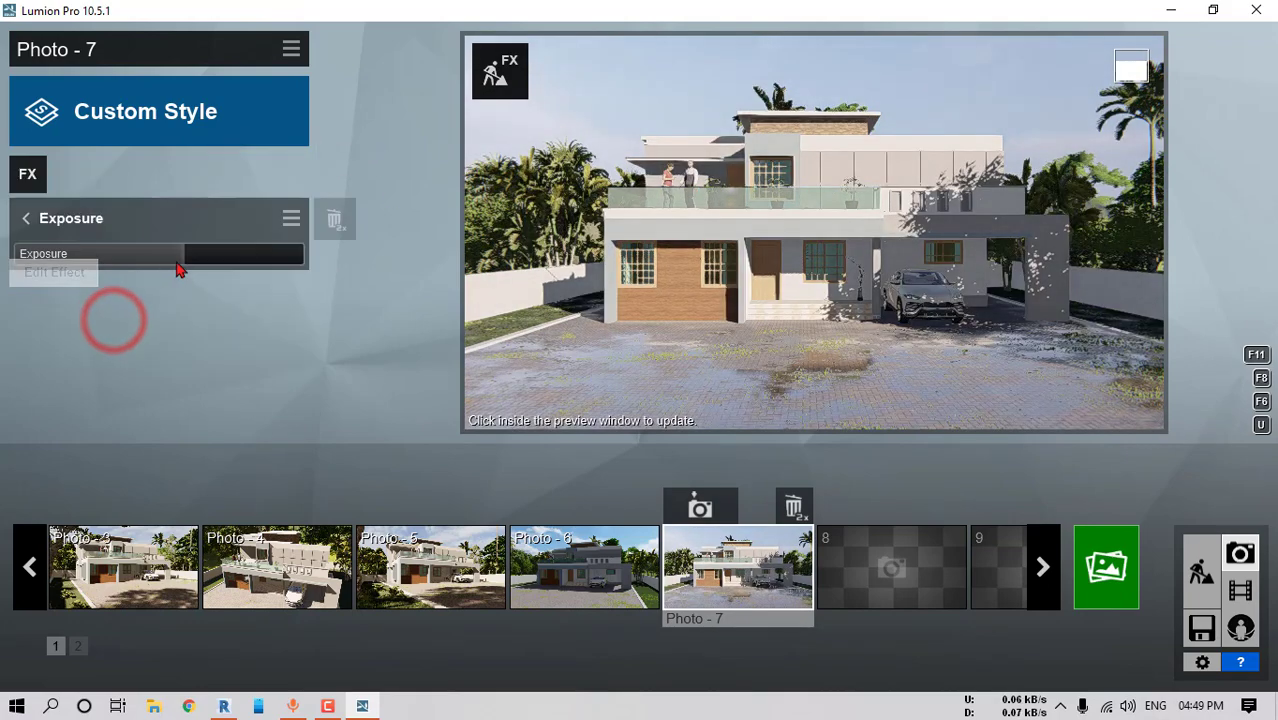
left_click(176, 260)
left_click_drag(176, 261, 173, 266)
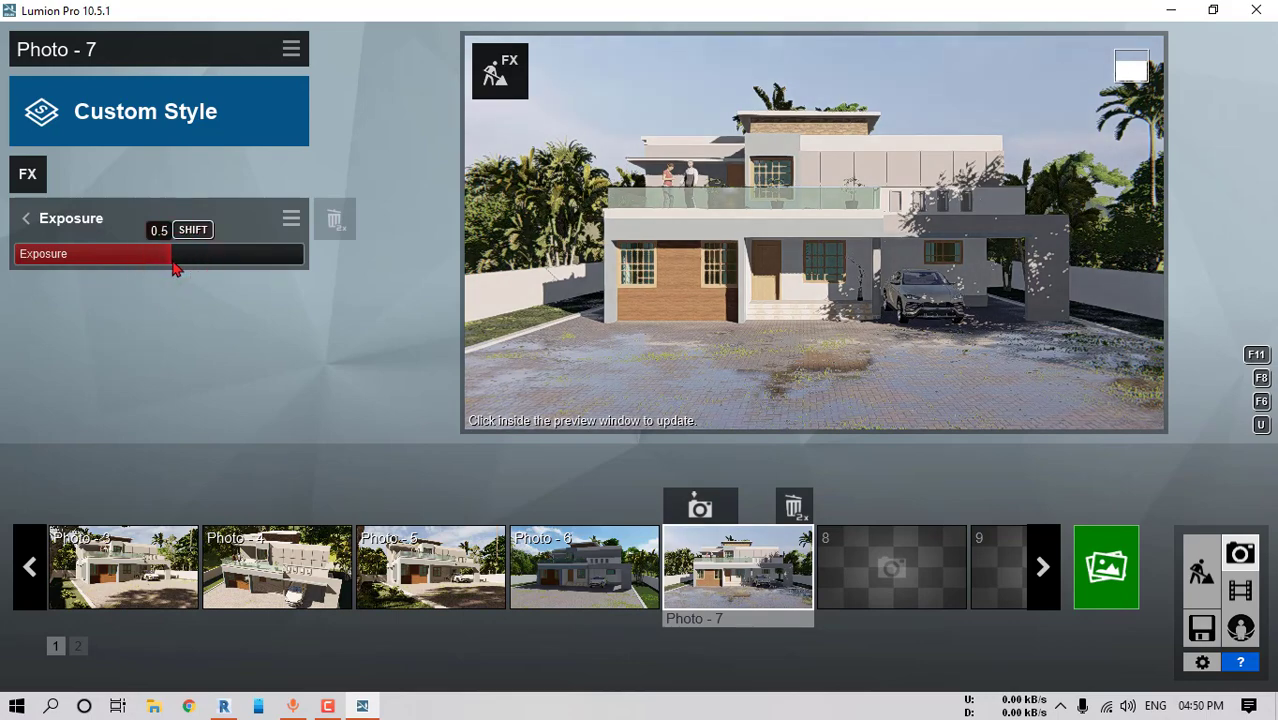
left_click(845, 262)
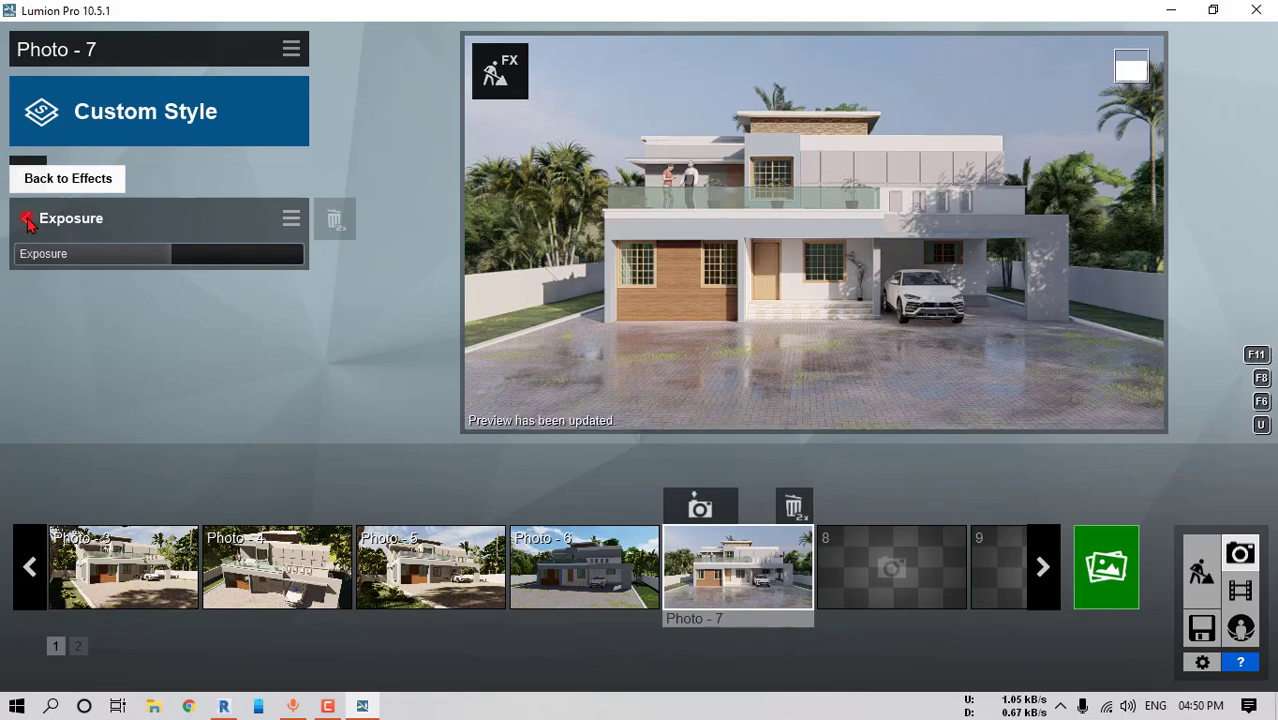
left_click(27, 220)
Set the Real Skies brightness of Photo - 7 to 1.1
left_click(231, 183)
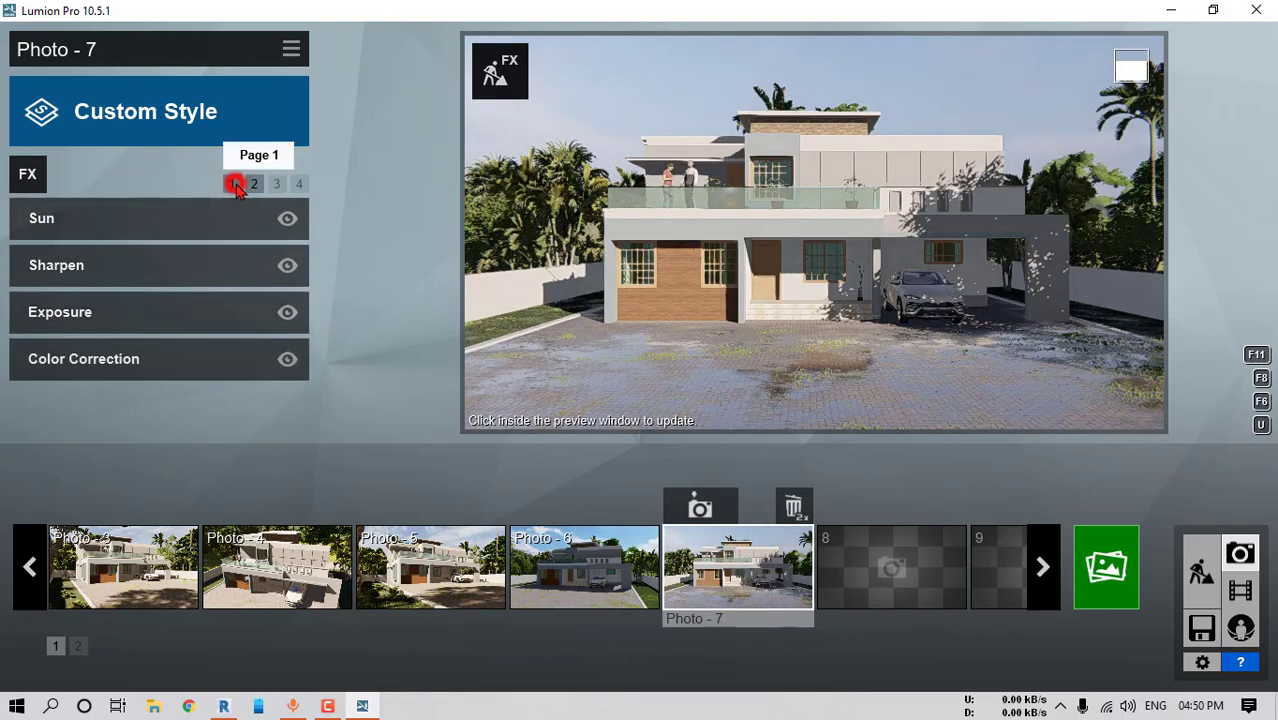
left_click(112, 351)
left_click(112, 351)
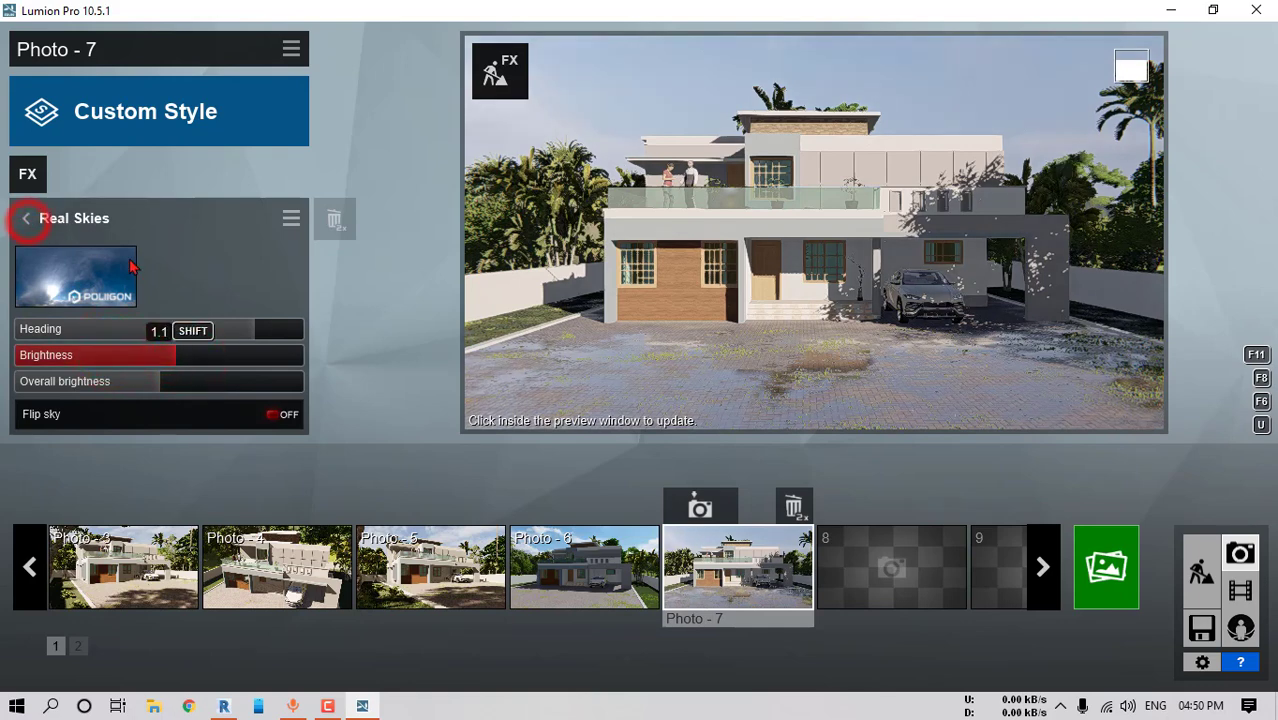
Set the Sun brightness of Photo - 7 to 0.5 and update the preview
left_click(254, 184)
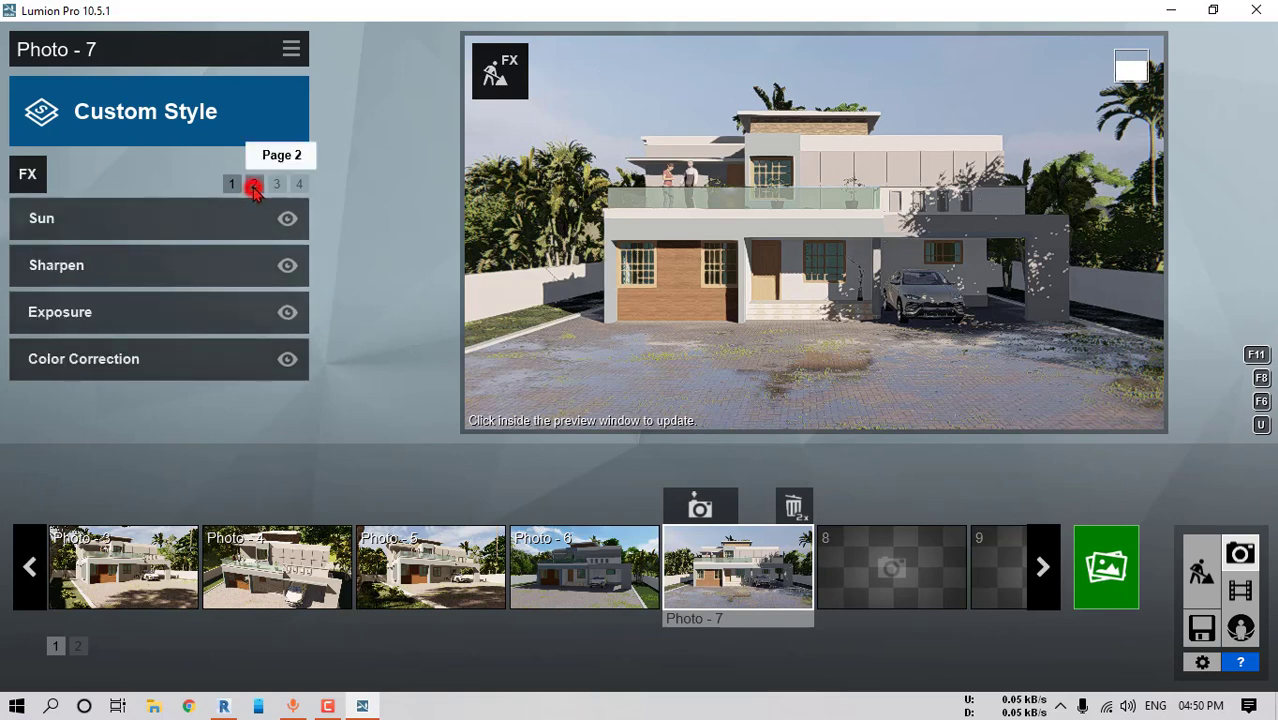
left_click(128, 214)
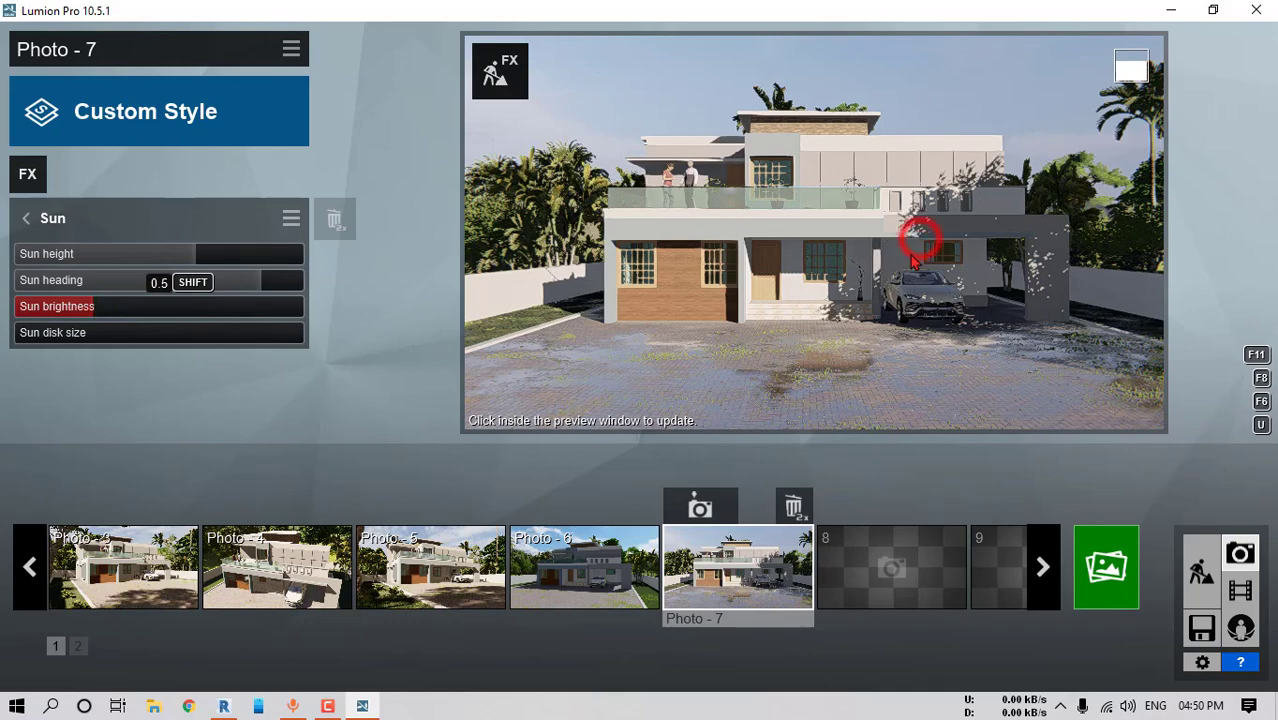
left_click(913, 258)
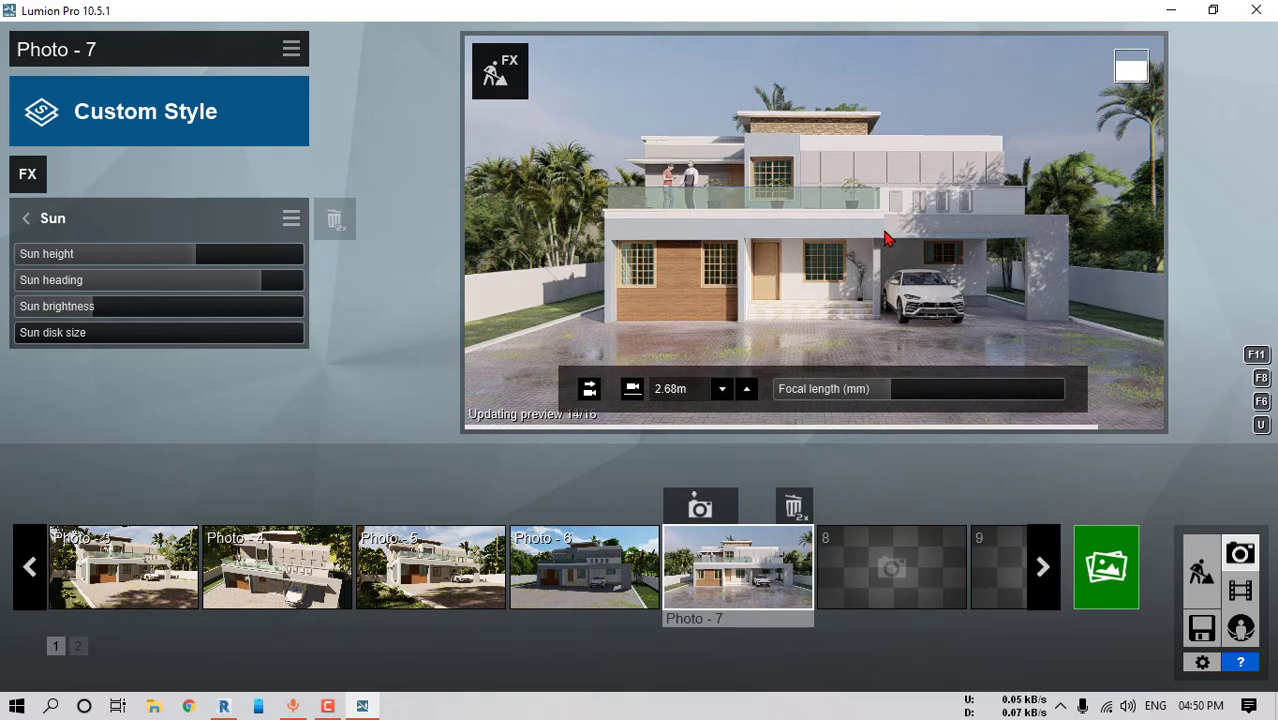
Copy all effects from Photo - 7 and paste them onto Photo - 6
left_click(291, 48)
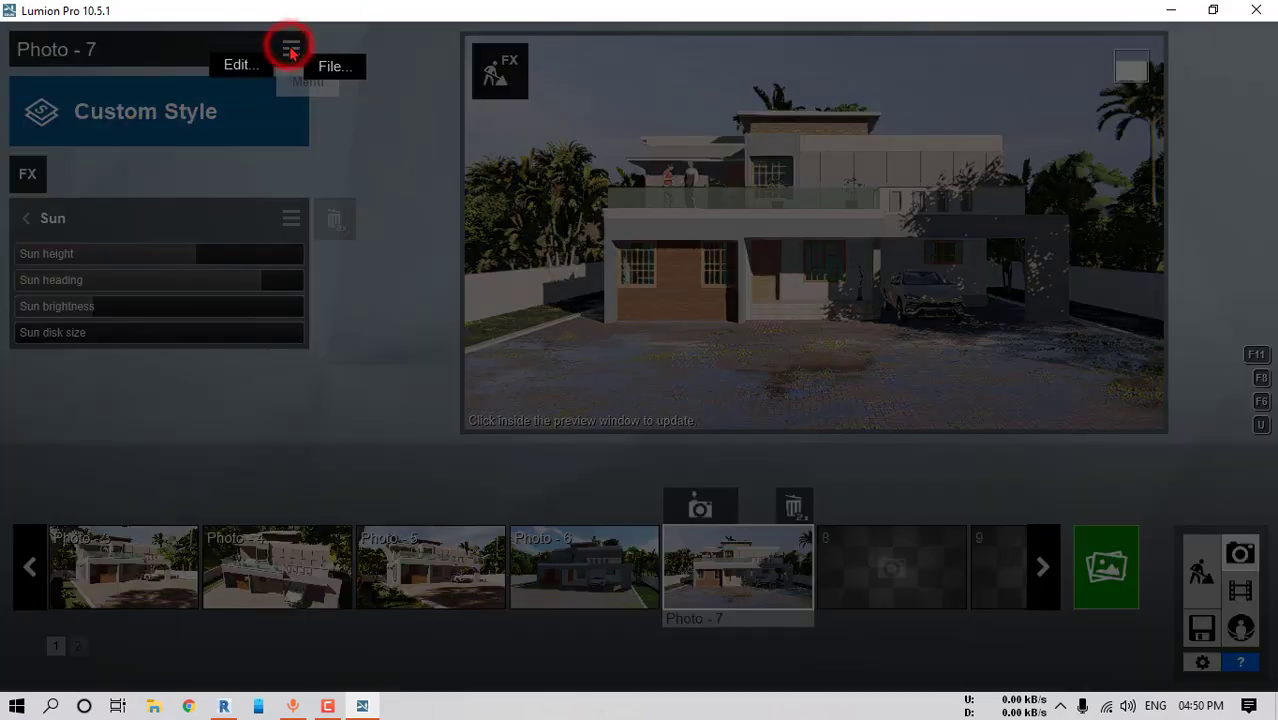
left_click(234, 68)
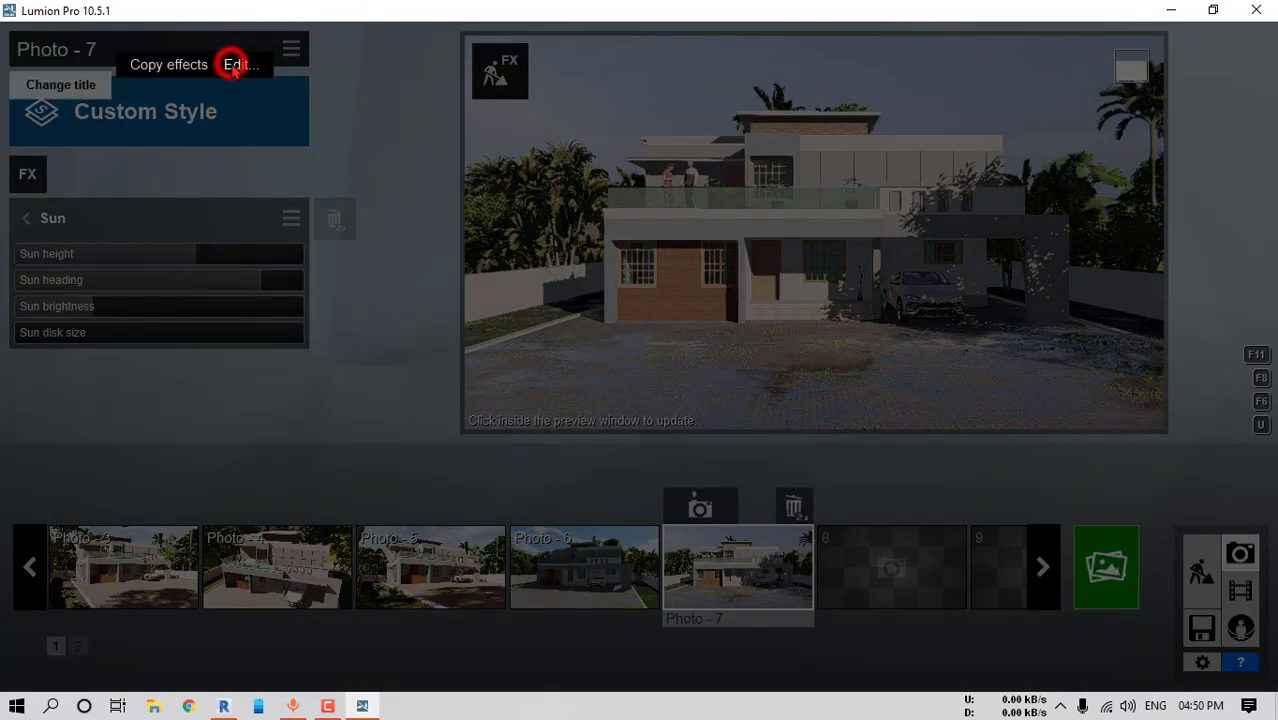
left_click(171, 63)
left_click(580, 590)
key("shift+6")
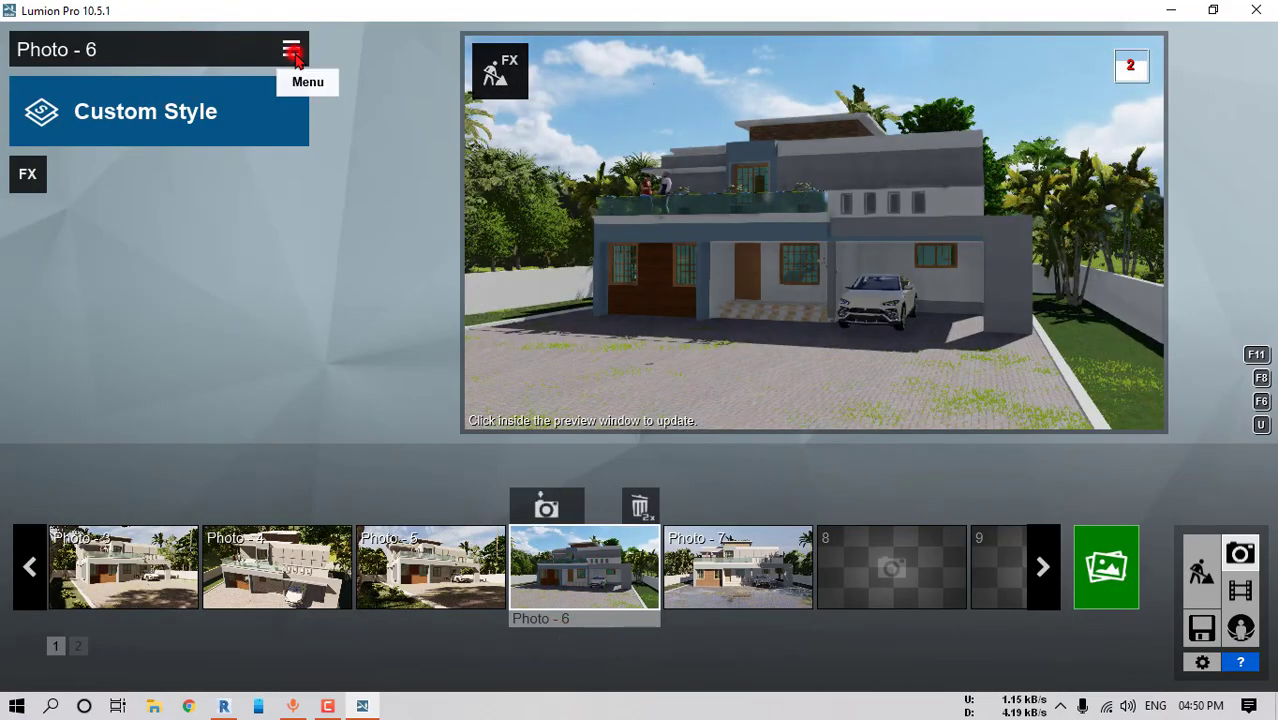
left_click(291, 48)
left_click(255, 70)
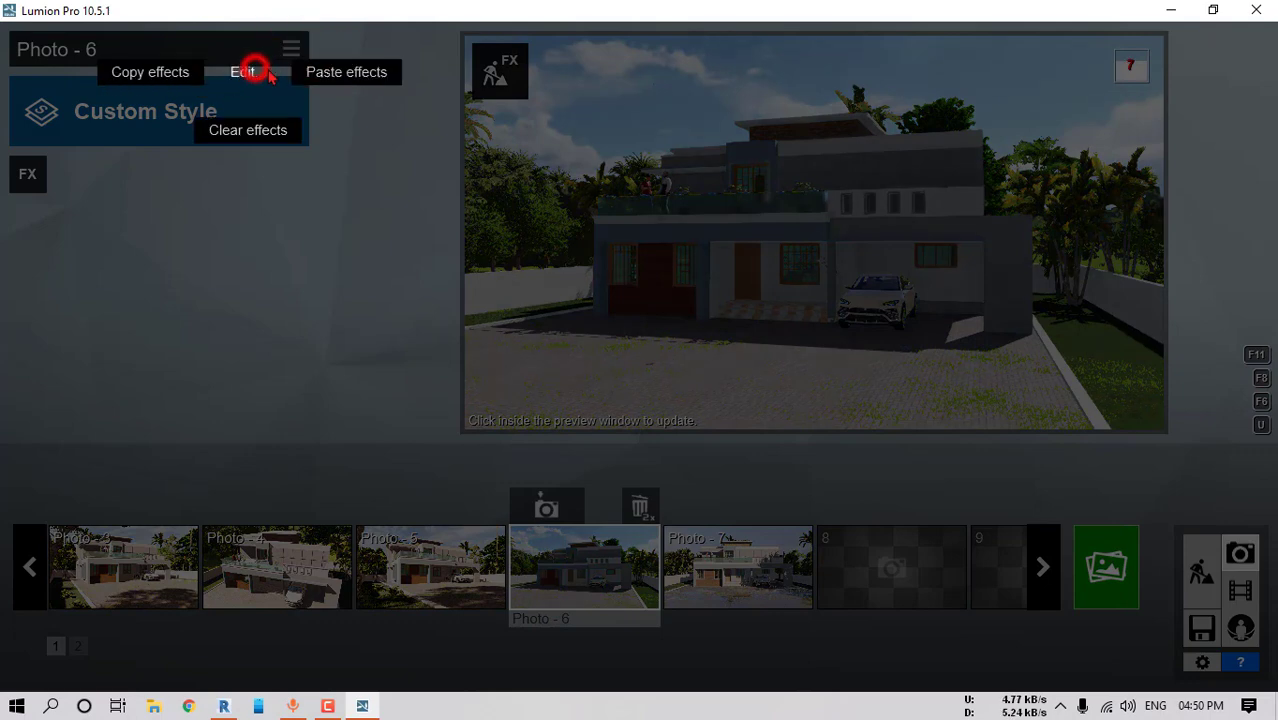
left_click(360, 72)
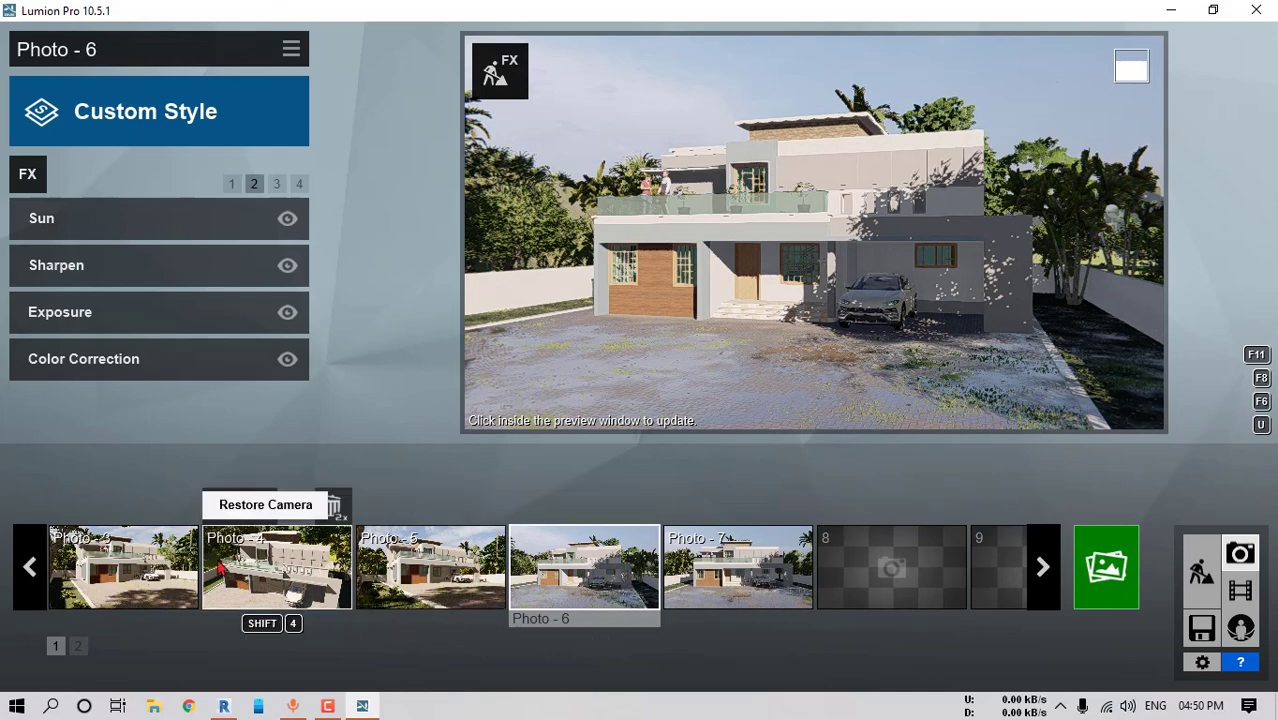
Look through the Photo - 1 to Photo - 4 views to compare their Realistic style results
left_click(153, 552)
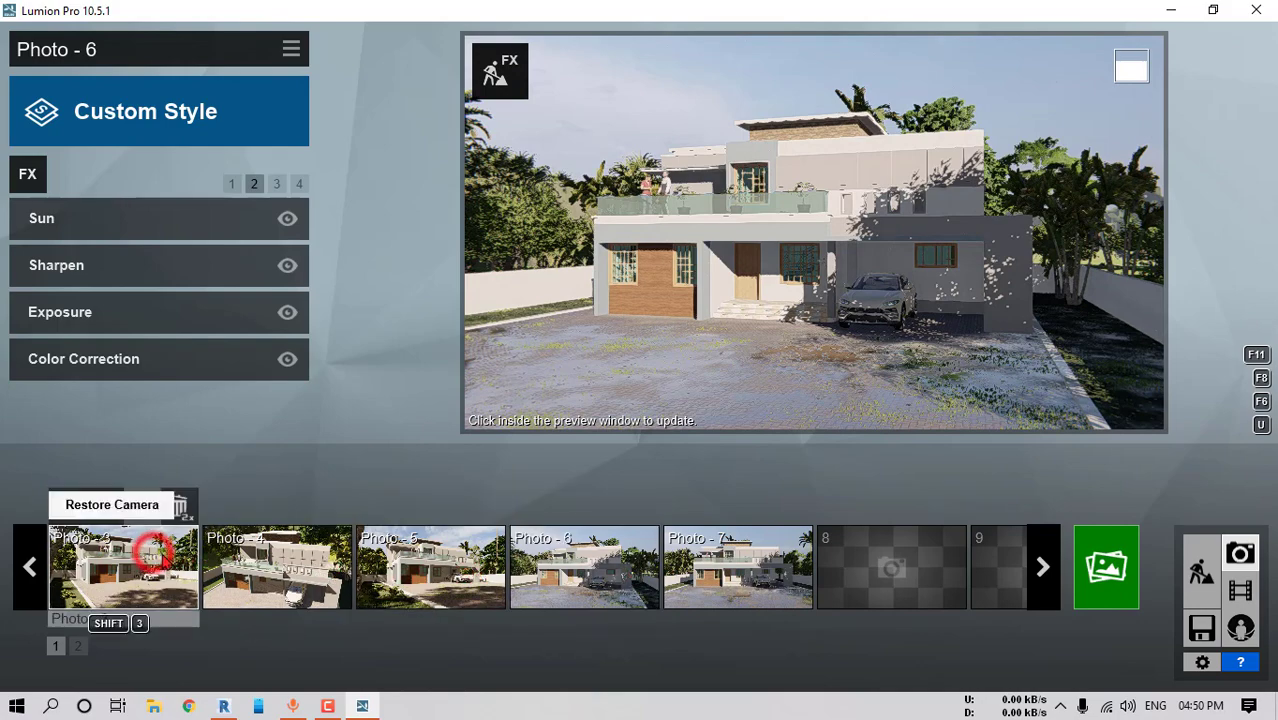
left_click(30, 567)
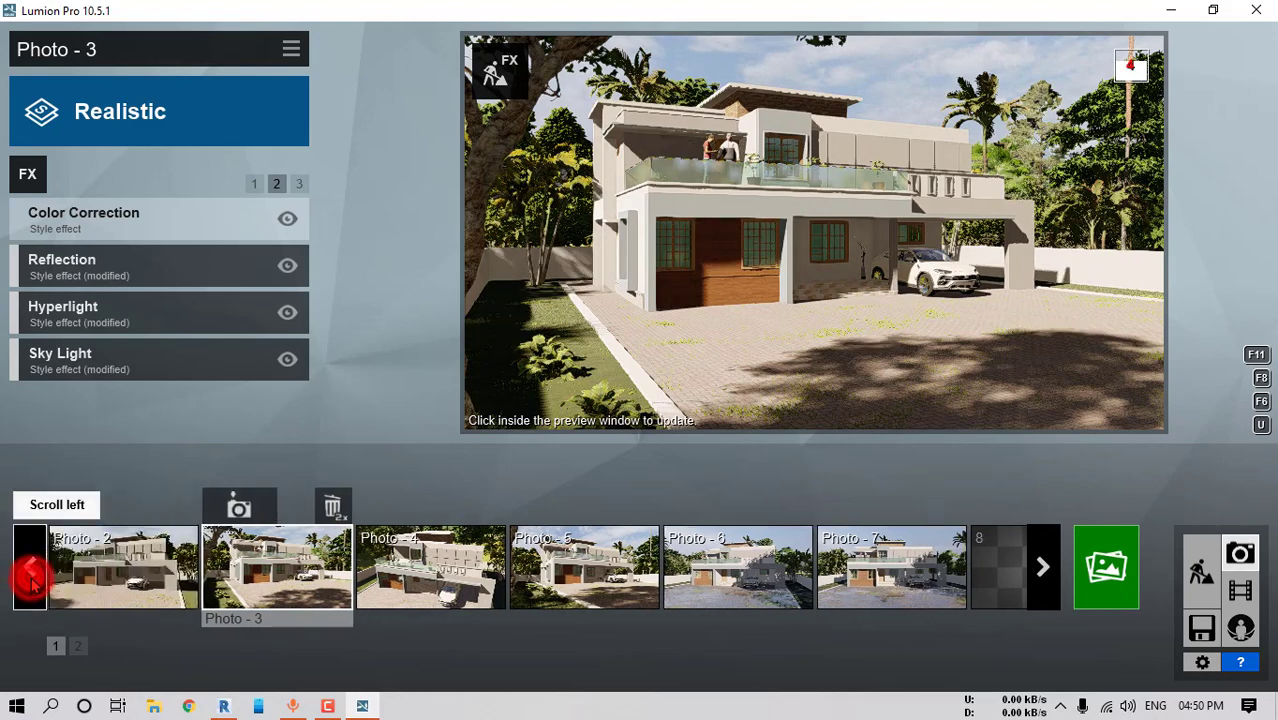
left_click(30, 567)
left_click(123, 575)
left_click(313, 559)
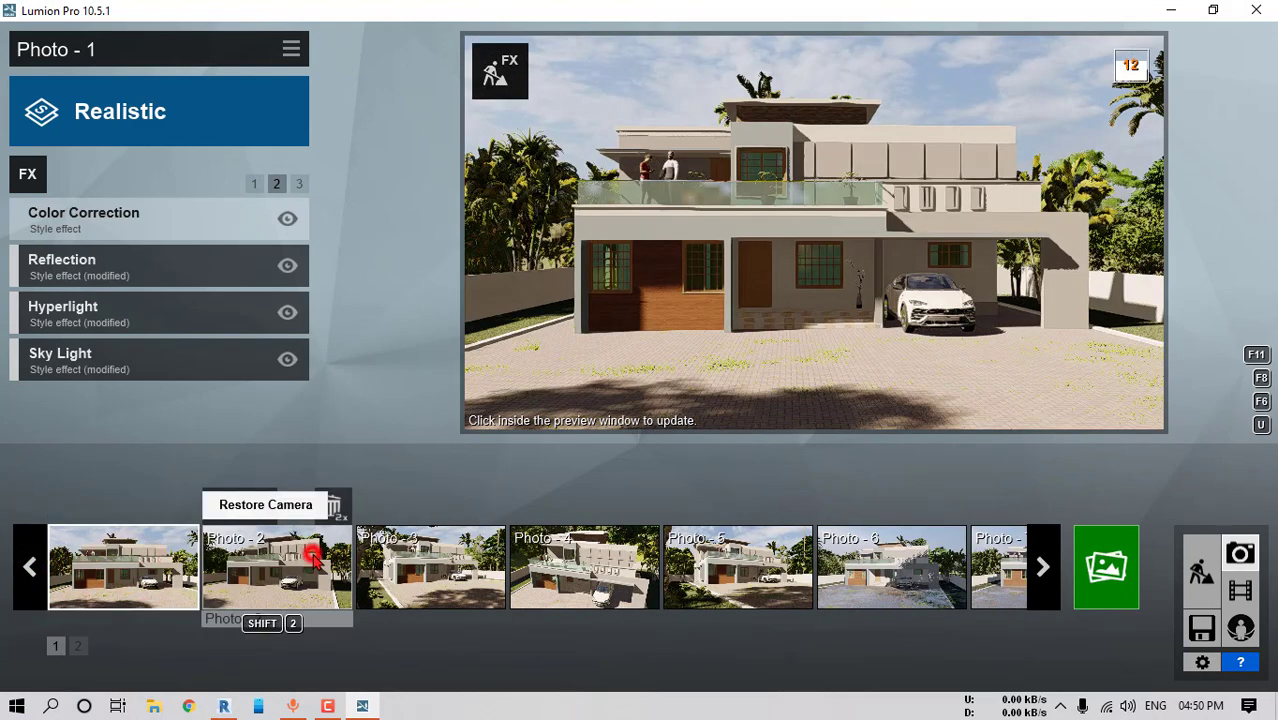
left_click(455, 560)
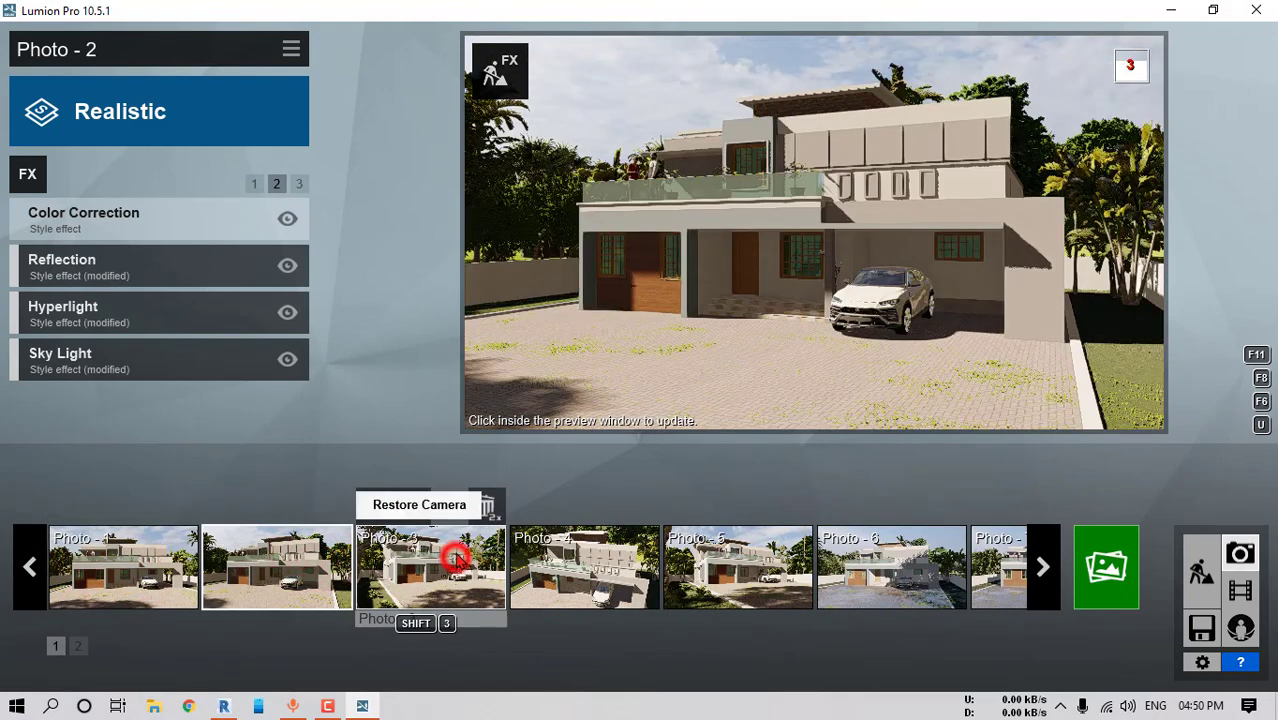
left_click(570, 577)
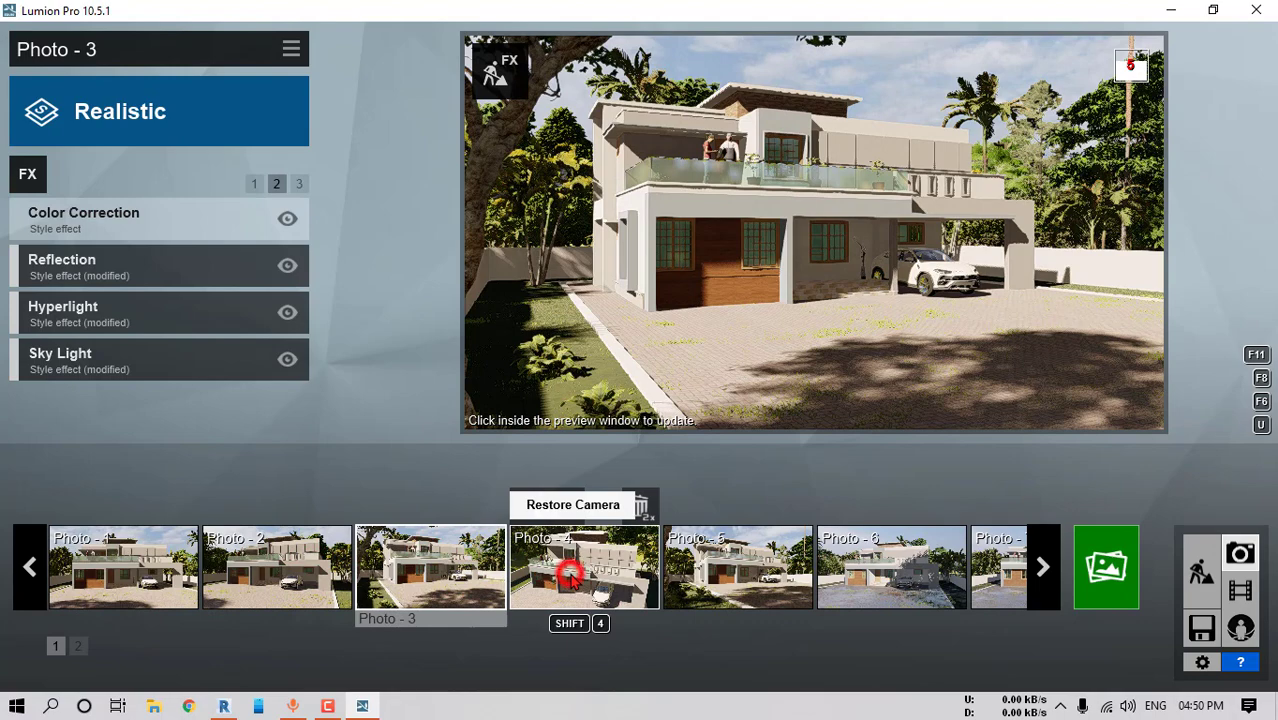
Paste the copied effects onto Photo - 5, replacing its Realistic style
left_click(758, 585)
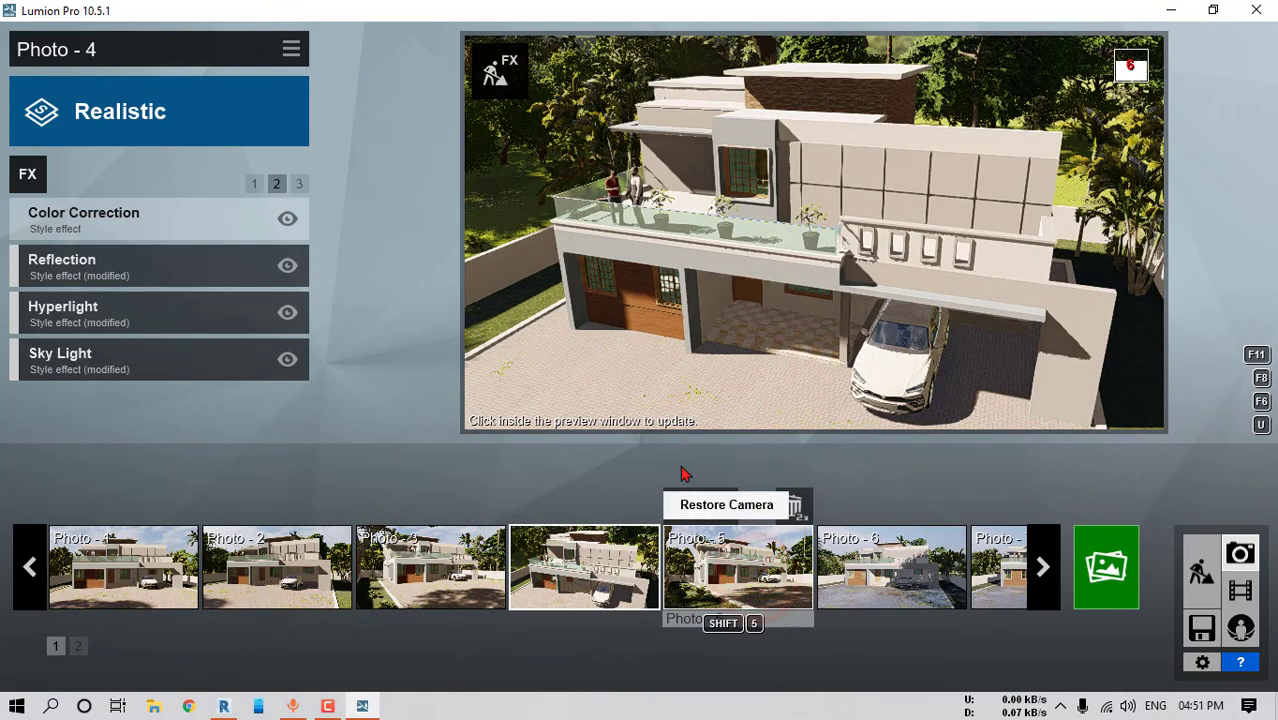
left_click(291, 49)
left_click(240, 72)
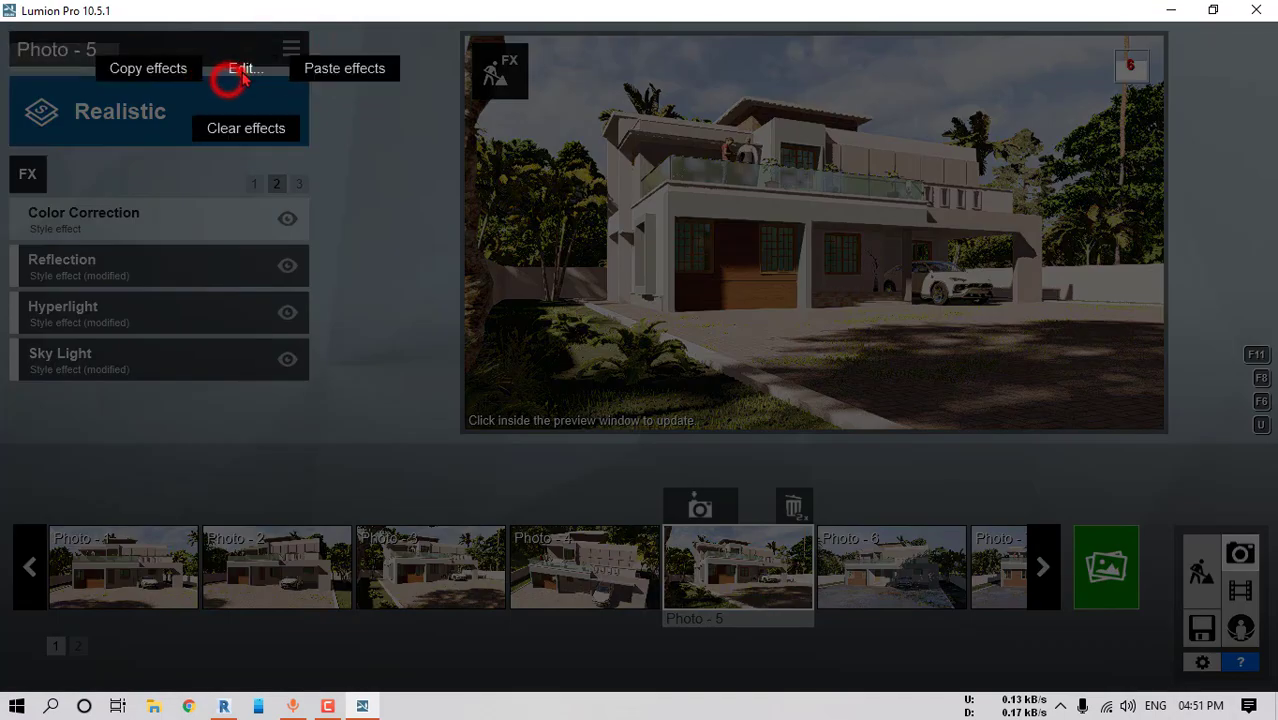
left_click(241, 72)
left_click(243, 69)
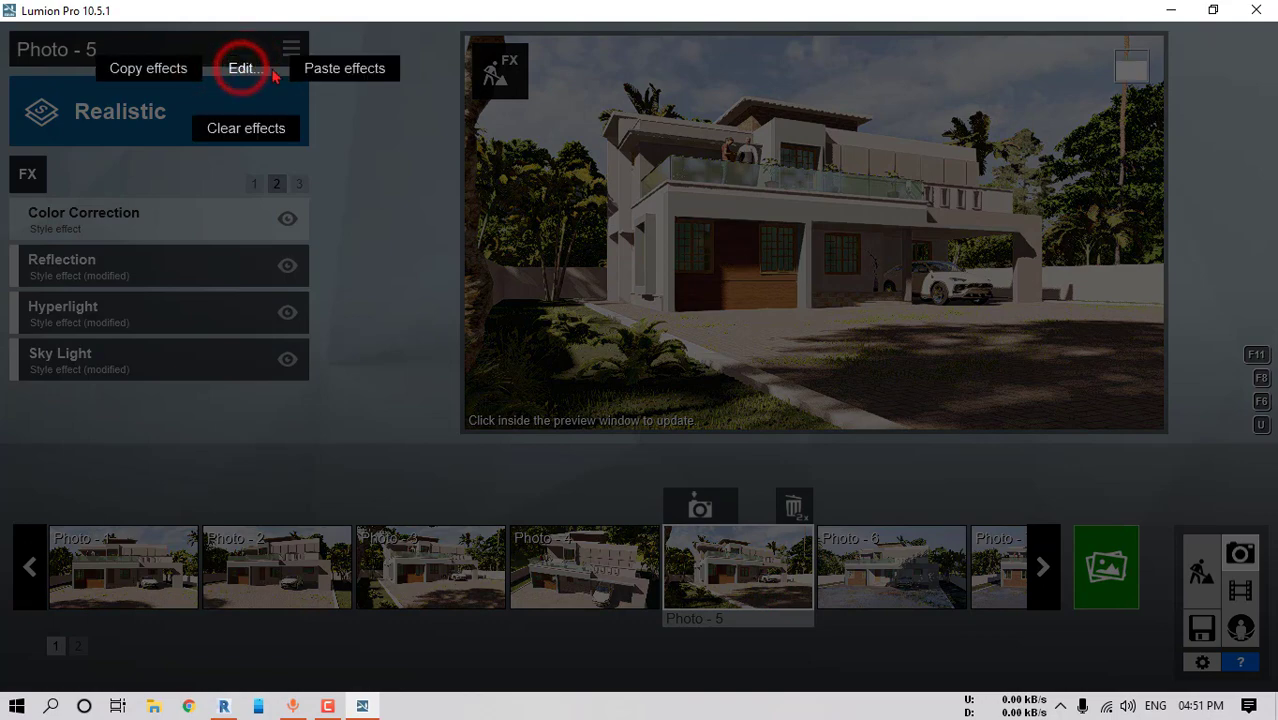
left_click(365, 75)
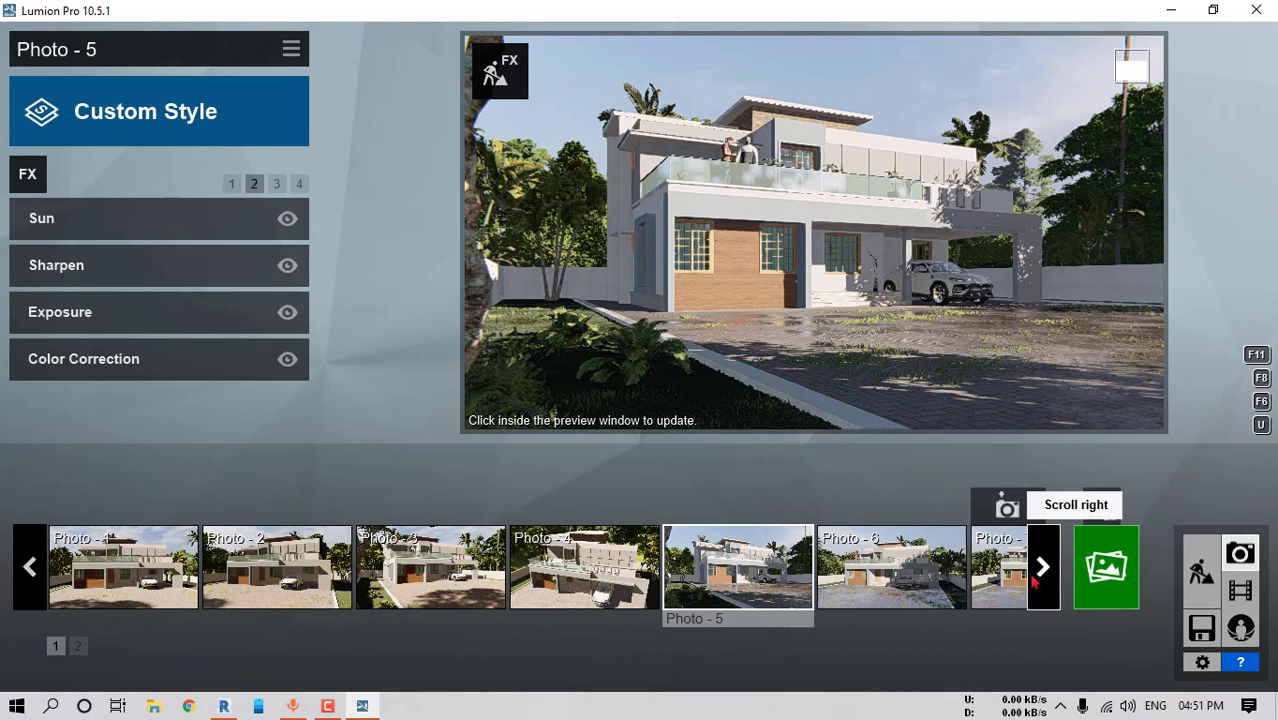
Examine the Print 3840x2160 render option for the full photo set without saving, and look at the project file options
left_click(1045, 569)
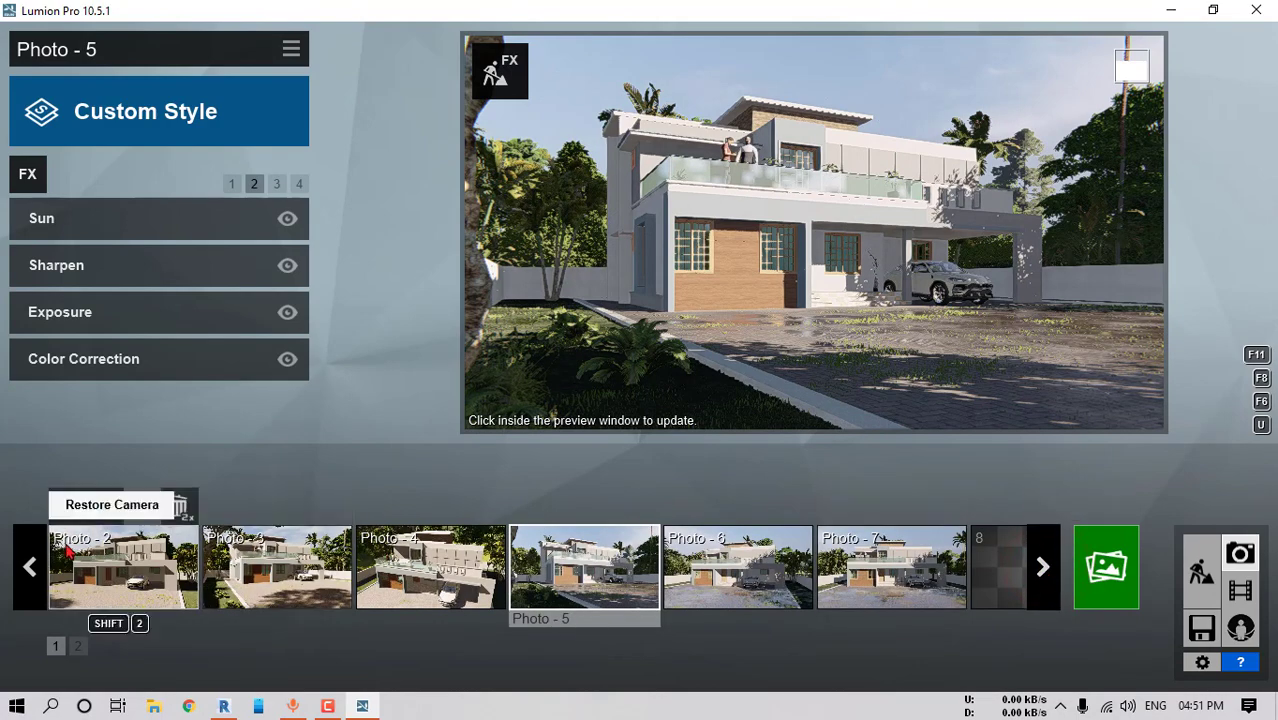
left_click(29, 567)
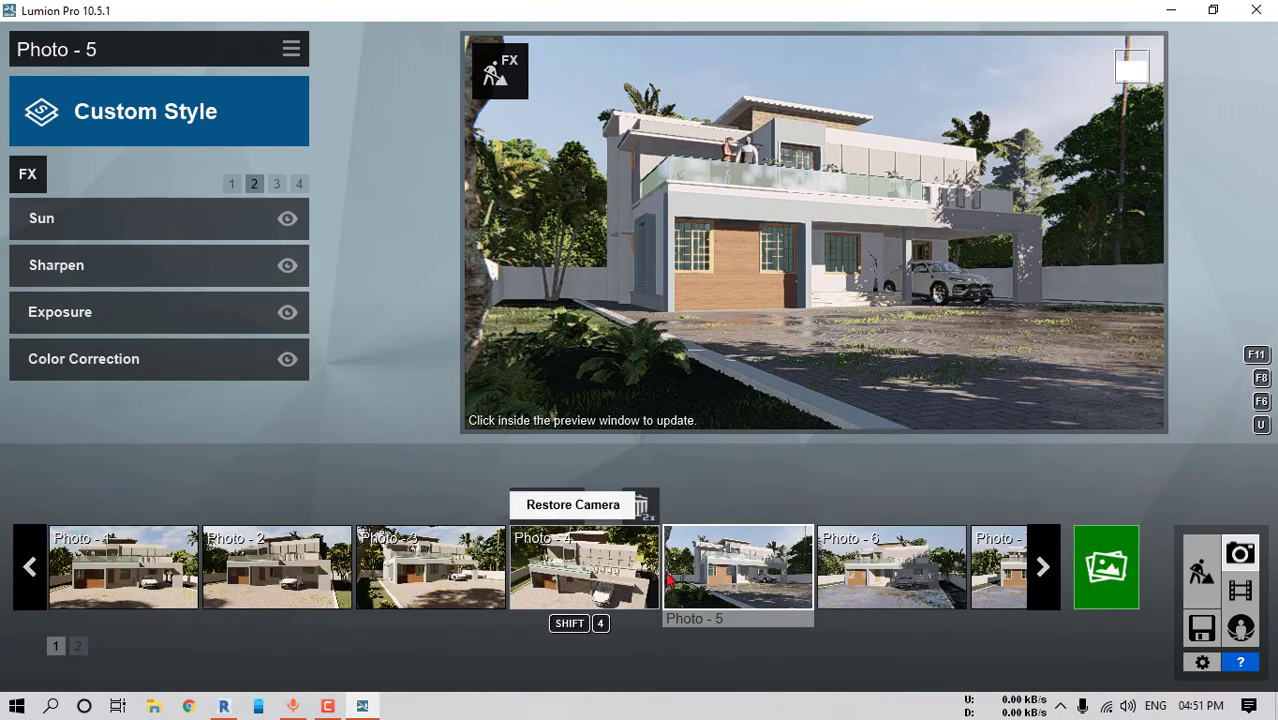
left_click(1128, 566)
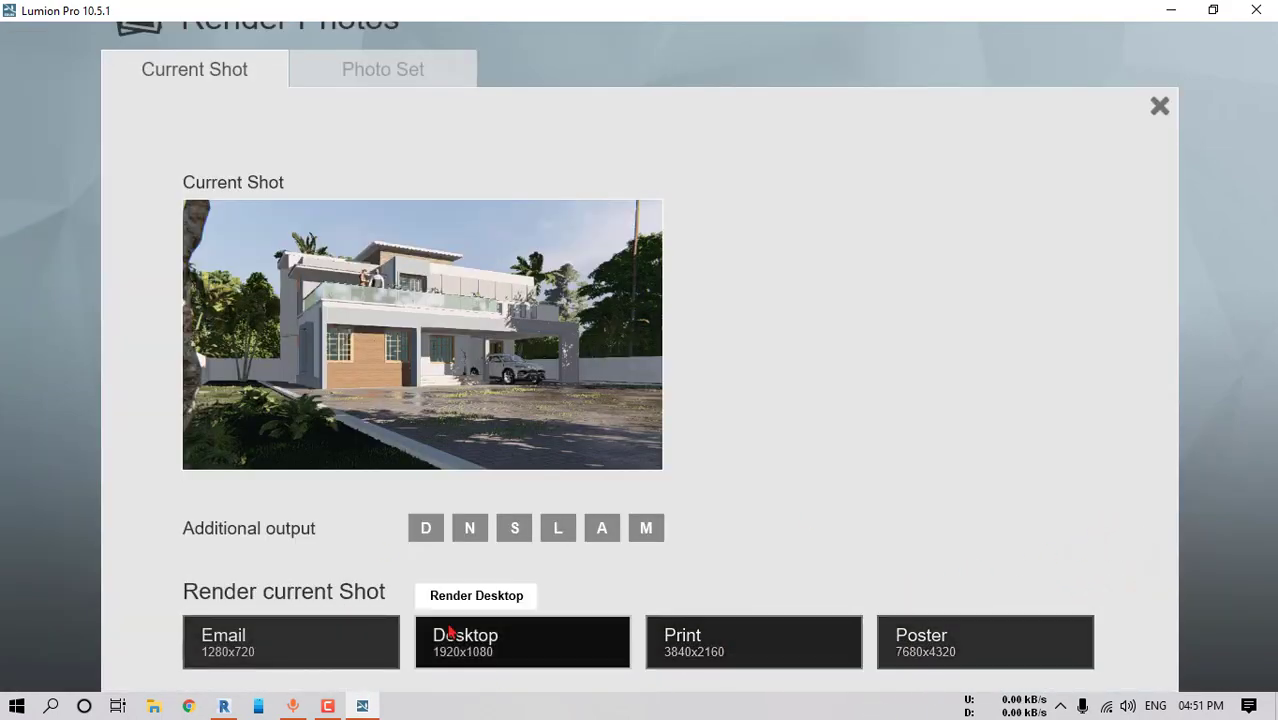
left_click(410, 82)
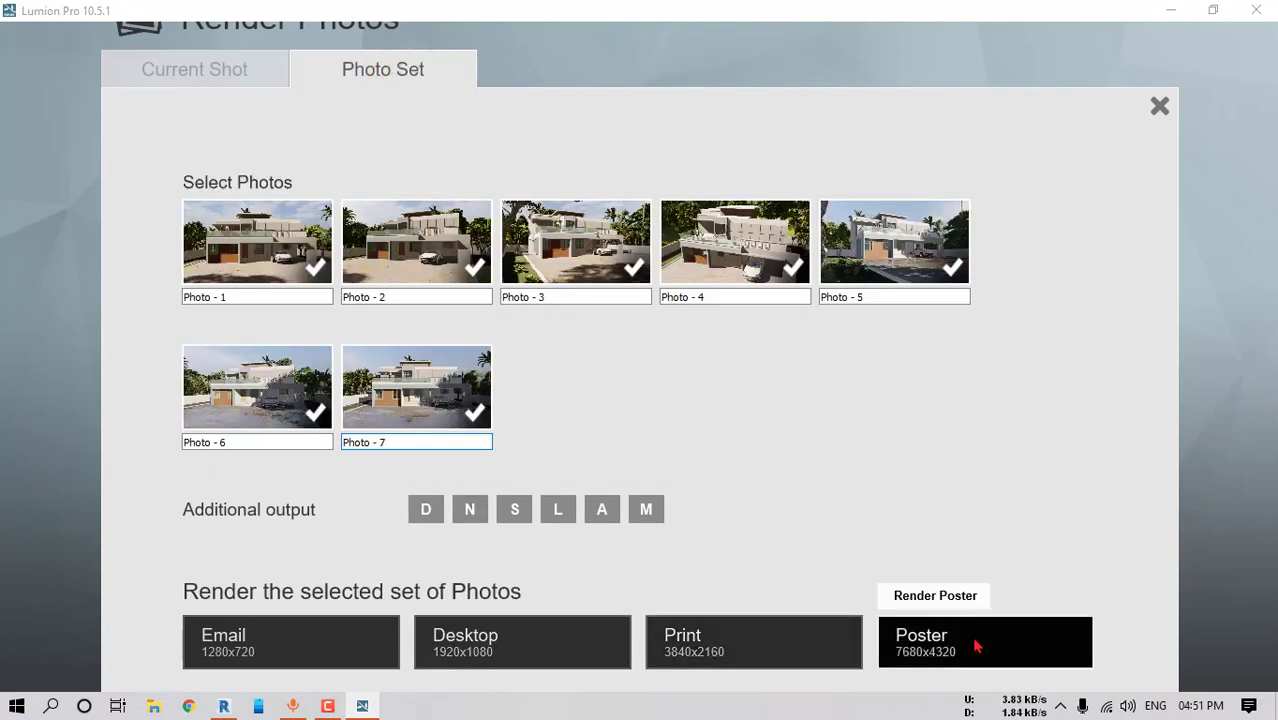
left_click(772, 654)
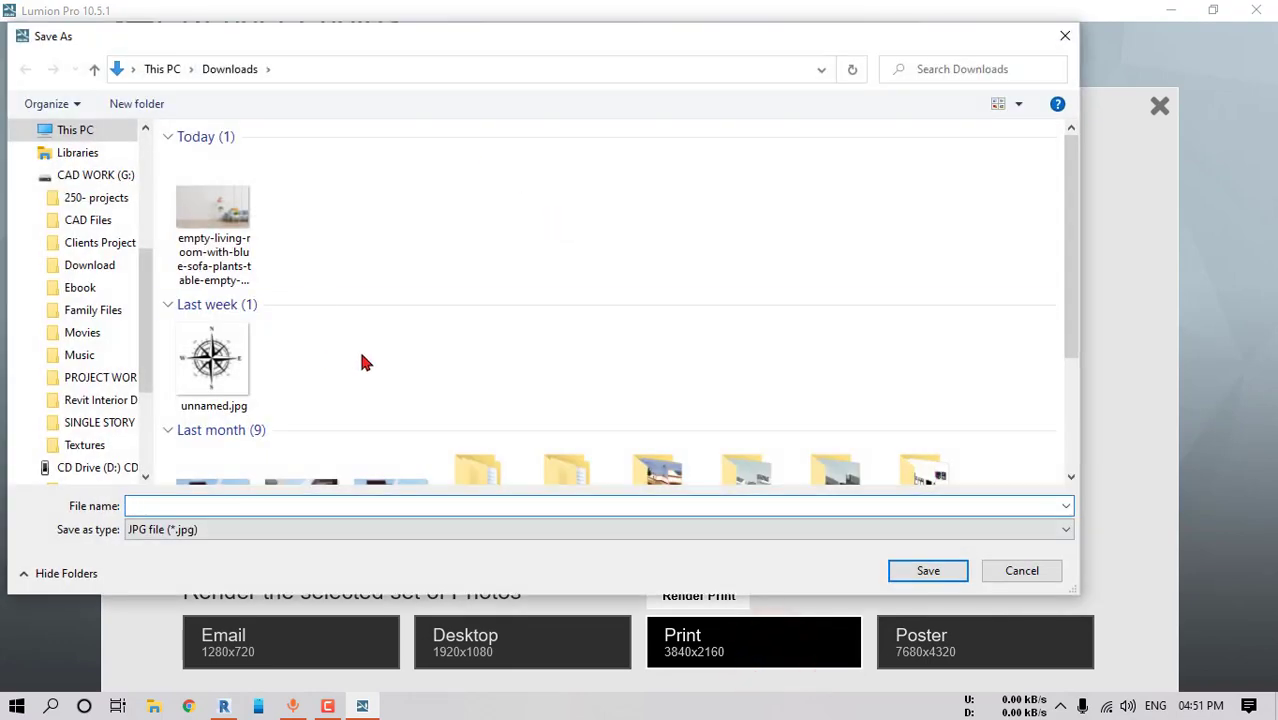
left_click(1022, 571)
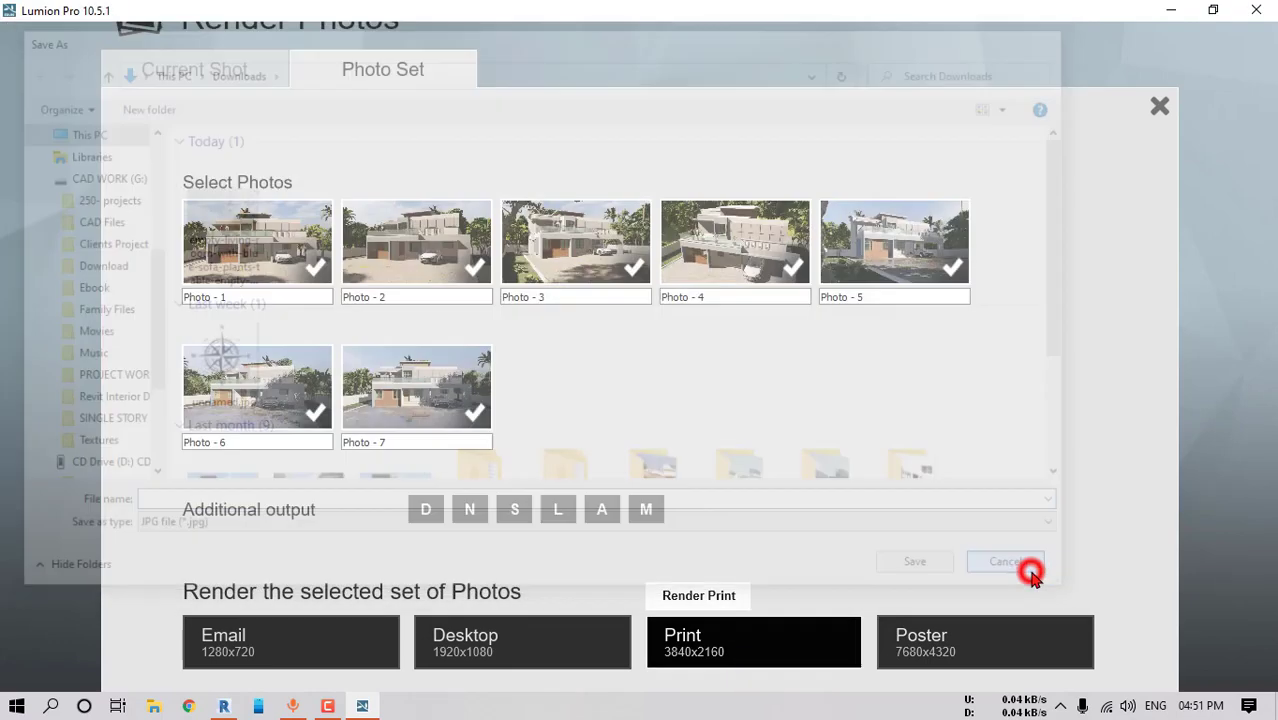
left_click(1159, 106)
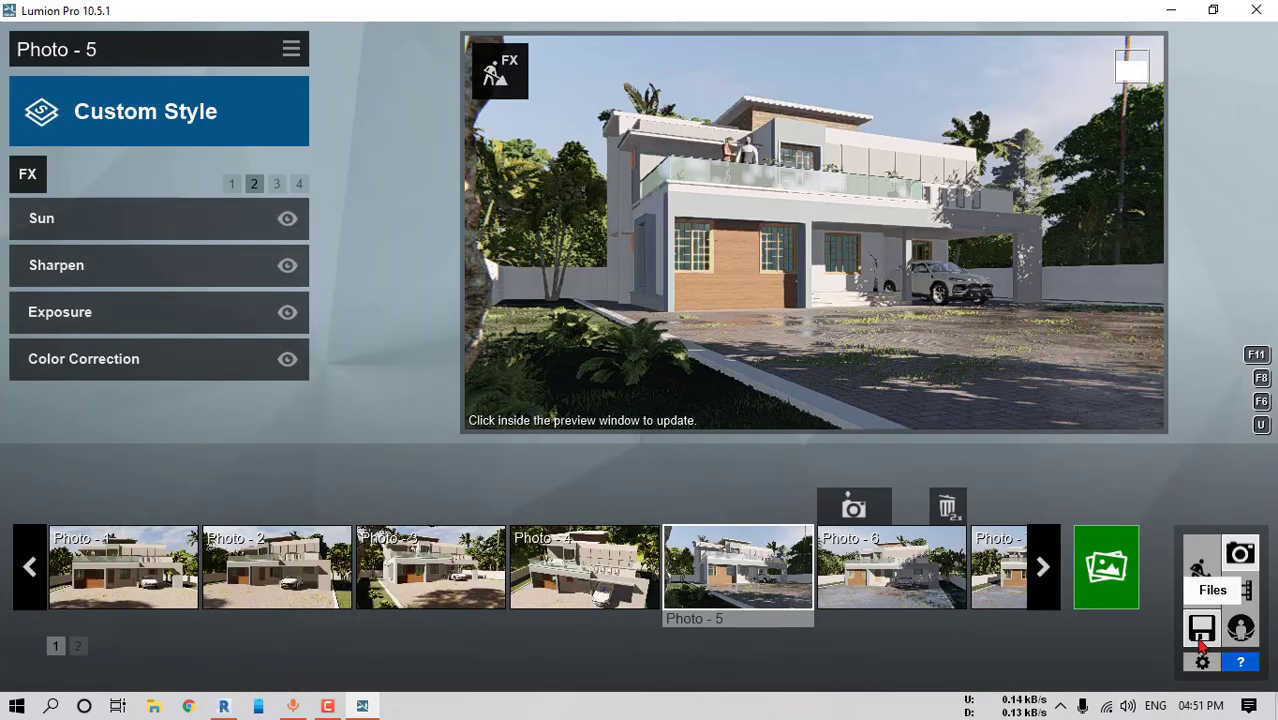
left_click(1202, 627)
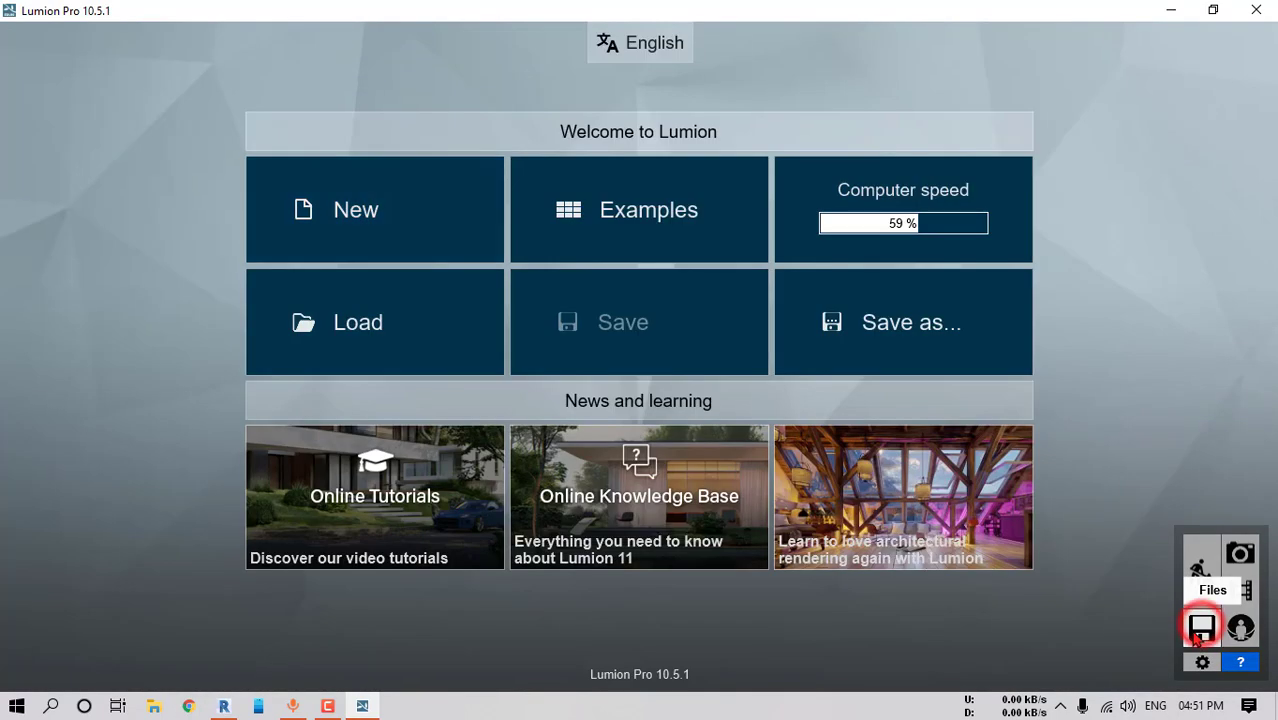
Switch to Movie mode and briefly play back the first clip
left_click(1240, 592)
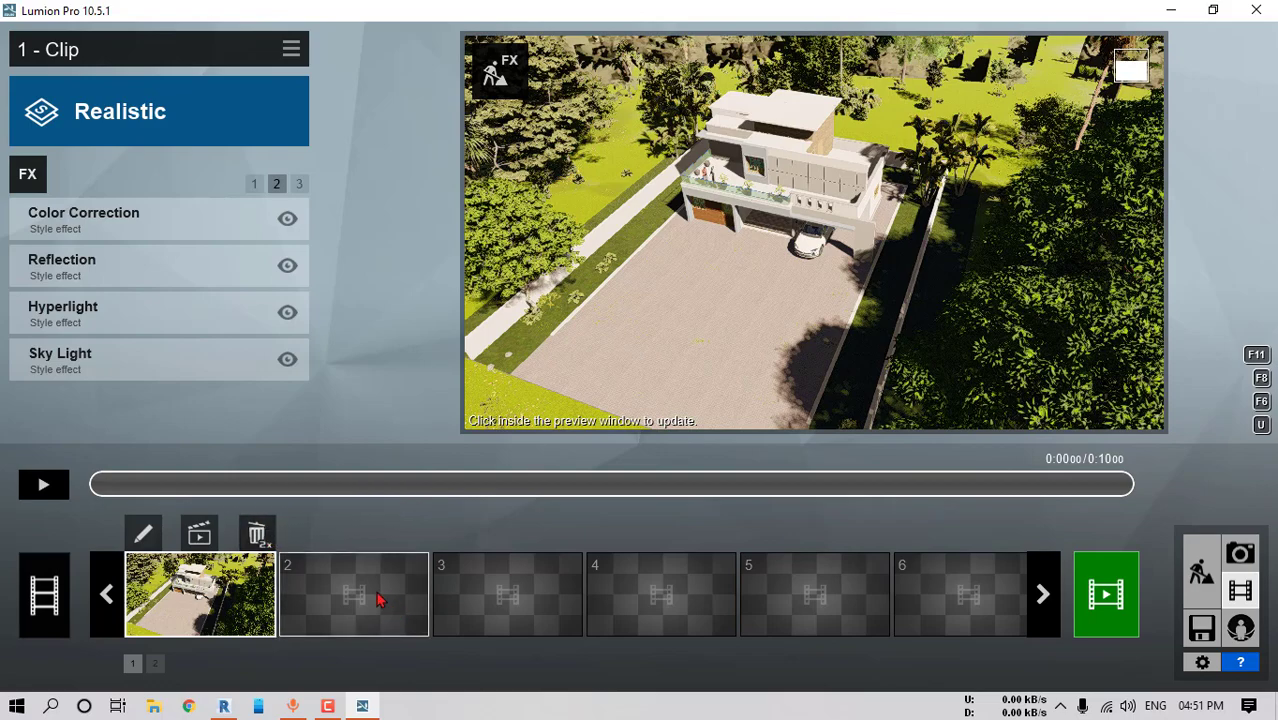
left_click(43, 485)
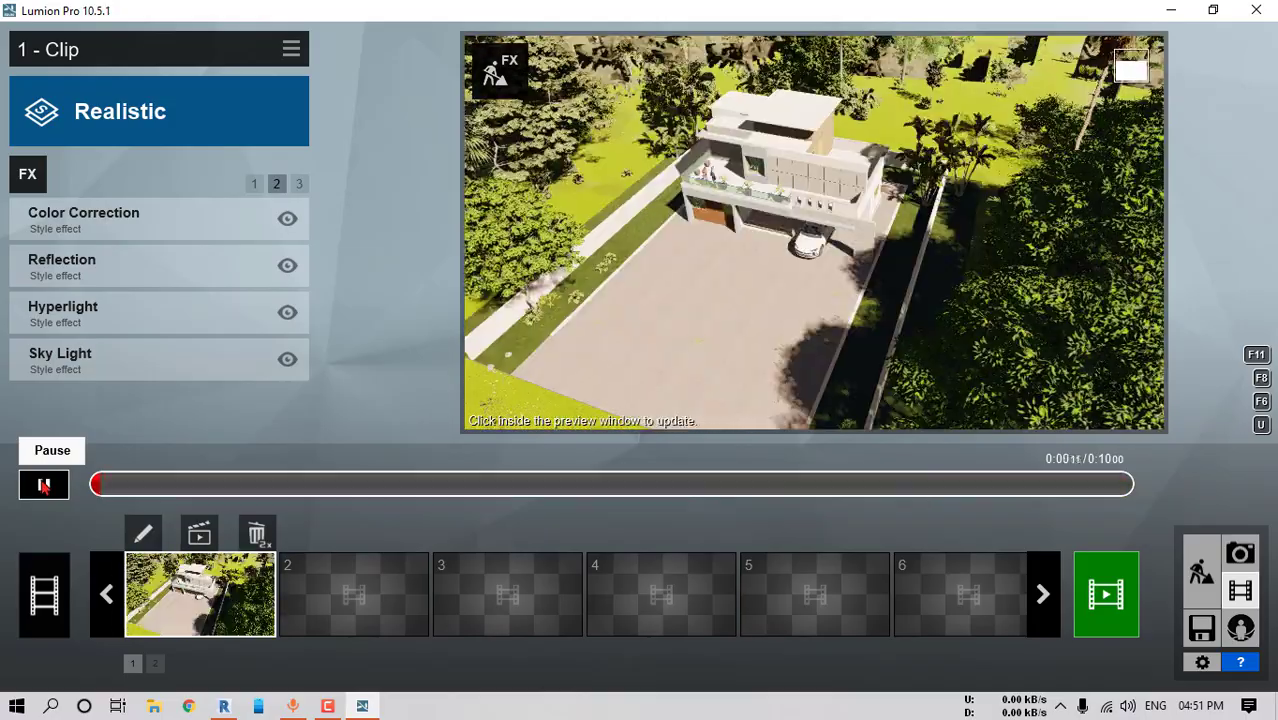
left_click(43, 485)
Start recording a new clip in slot 2 and bring the camera down to face the front of the house
left_click(380, 605)
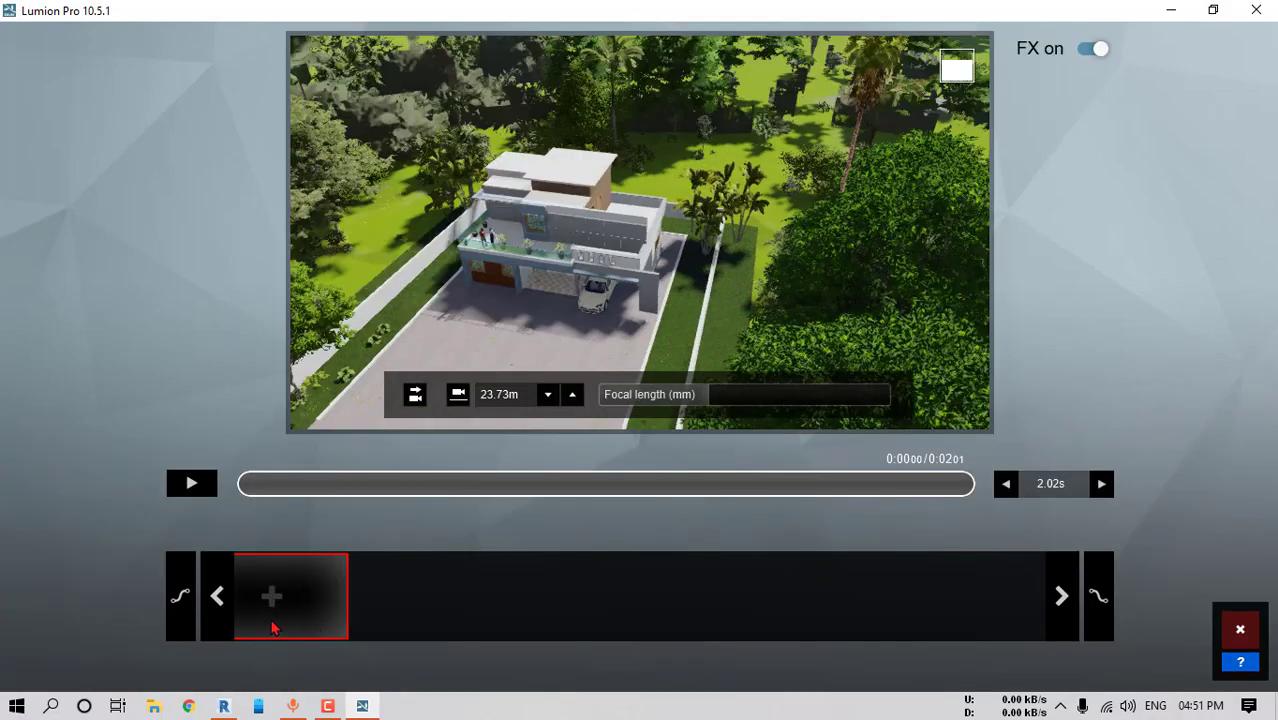
scroll(636, 232, "up", 10)
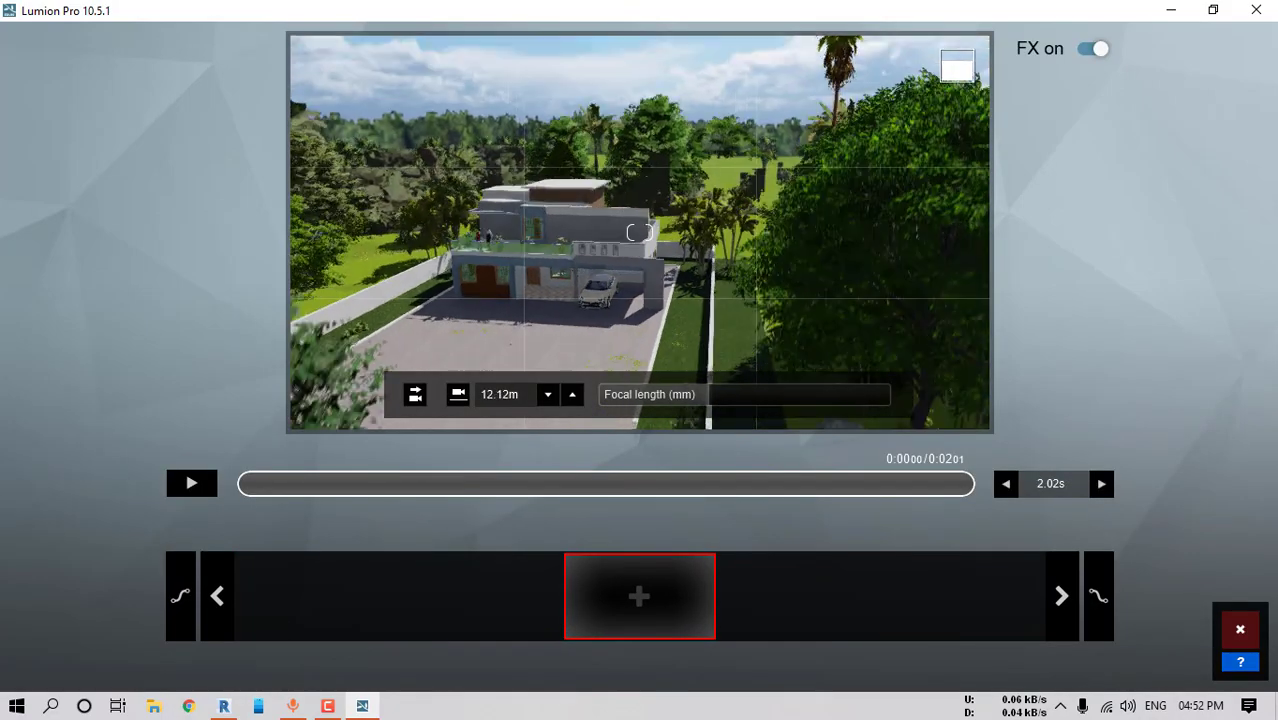
scroll(574, 315, "up", 6)
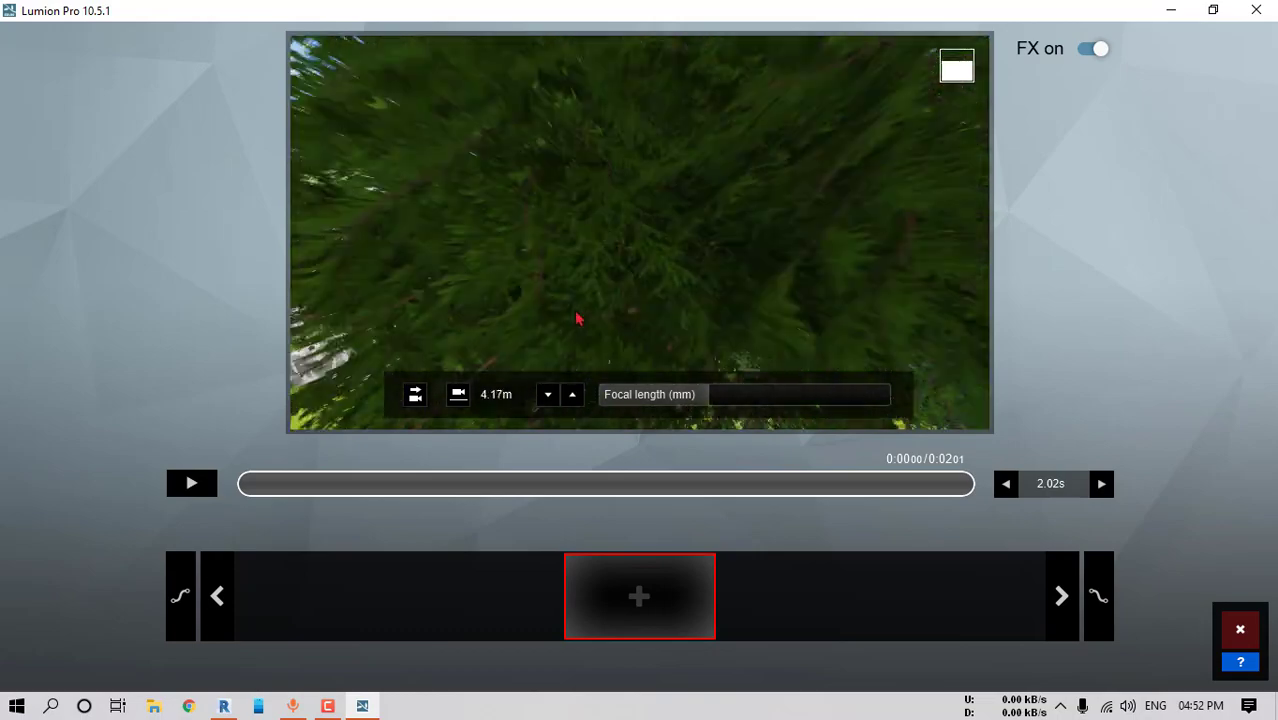
key("w")
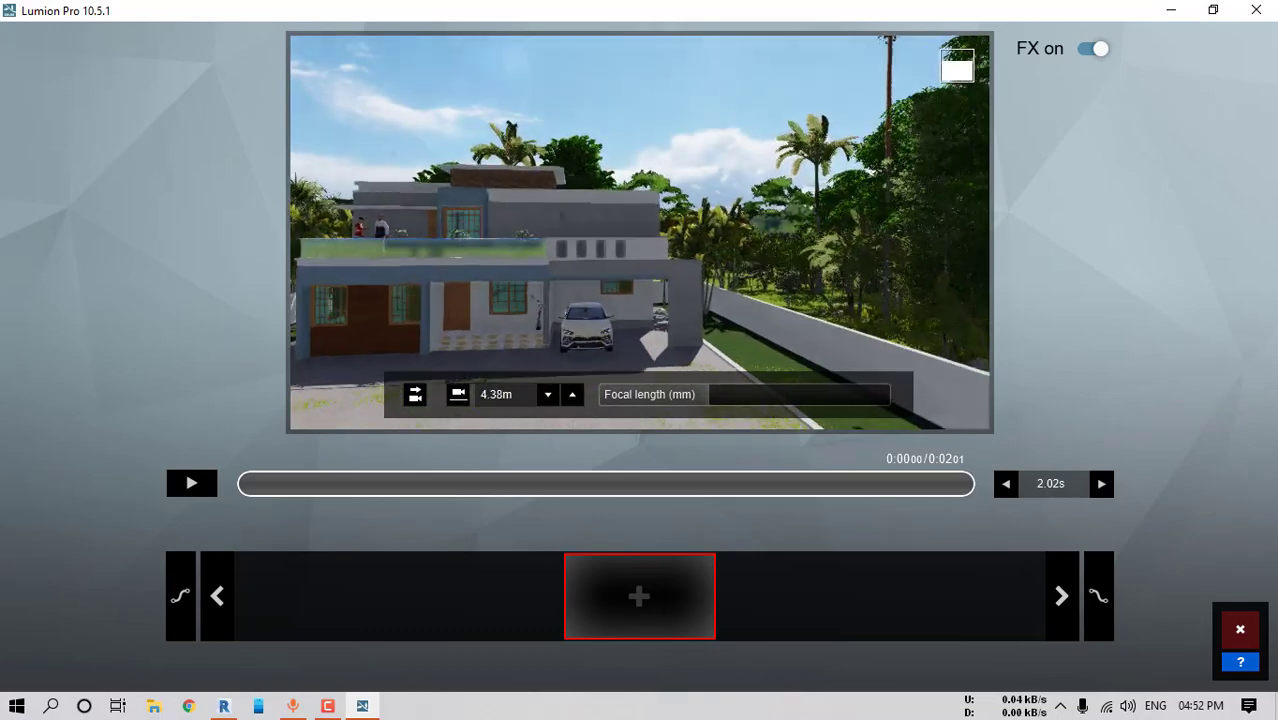
key("a")
Set a horizontal camera at 1.60 m eye level with about 25.3 mm focal length, and add the first camera keyframe
left_click(458, 394)
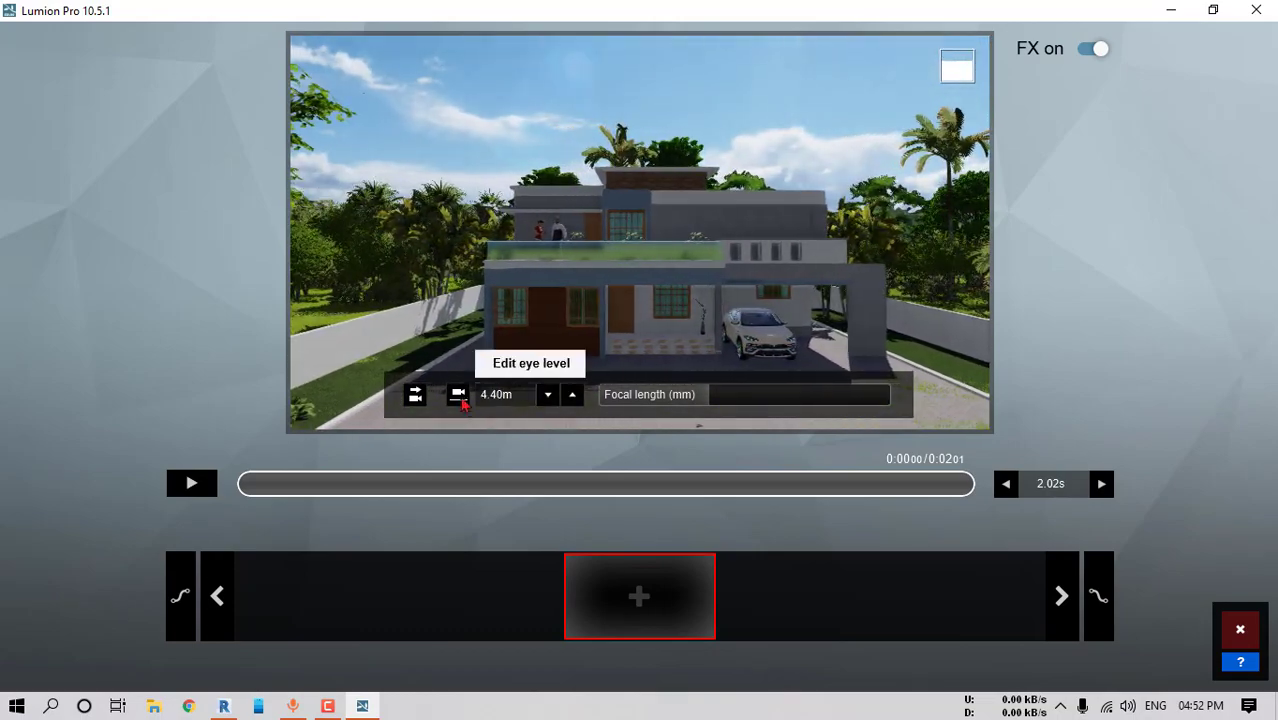
left_click(414, 394)
key("s")
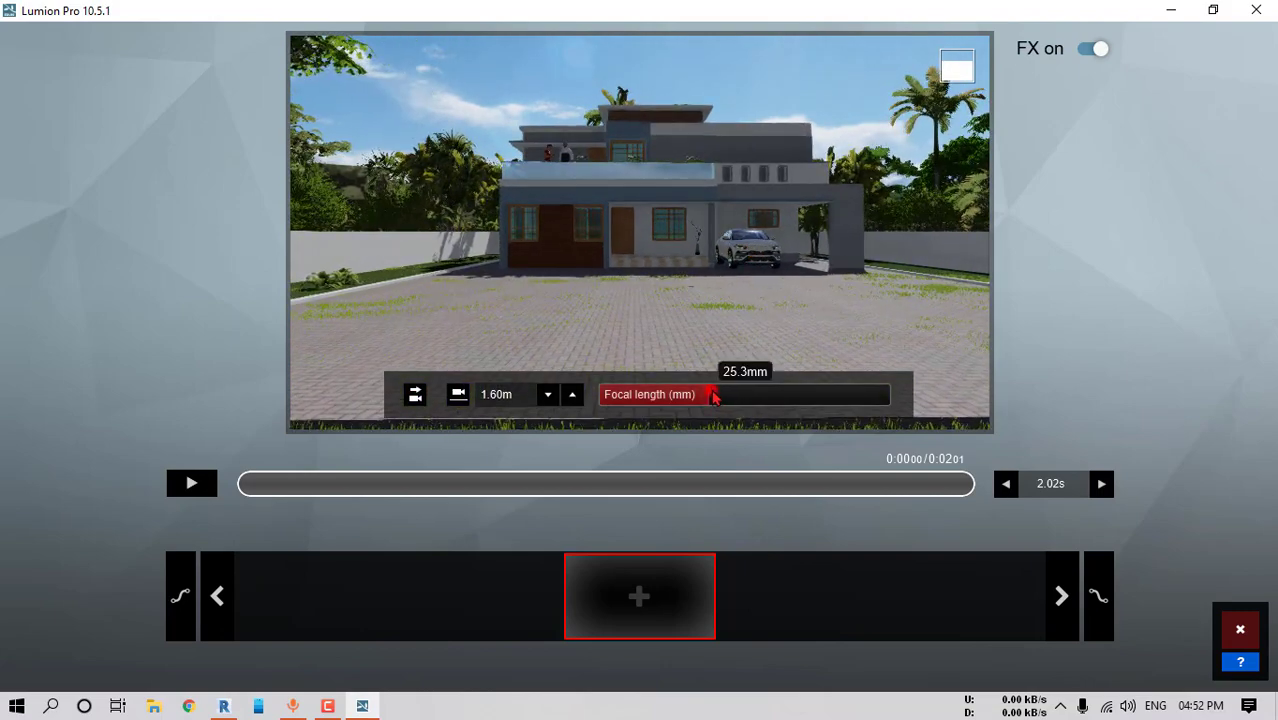
left_click(713, 395)
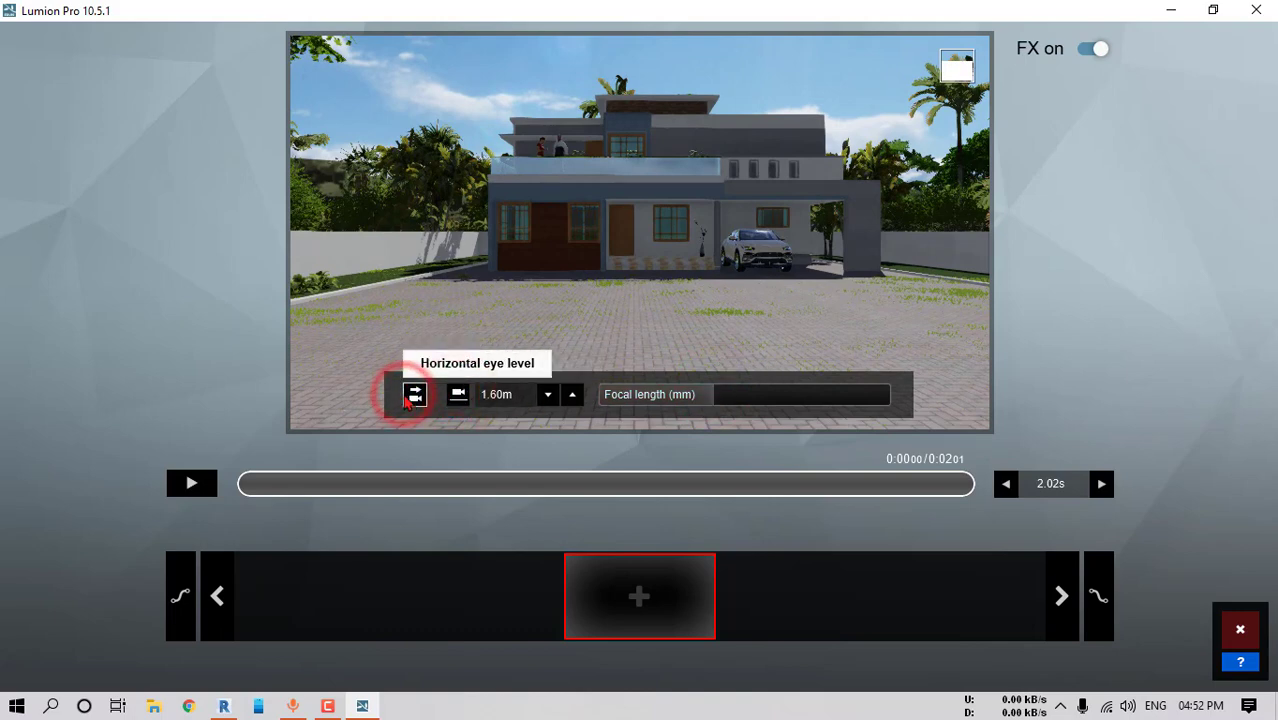
left_click(680, 593)
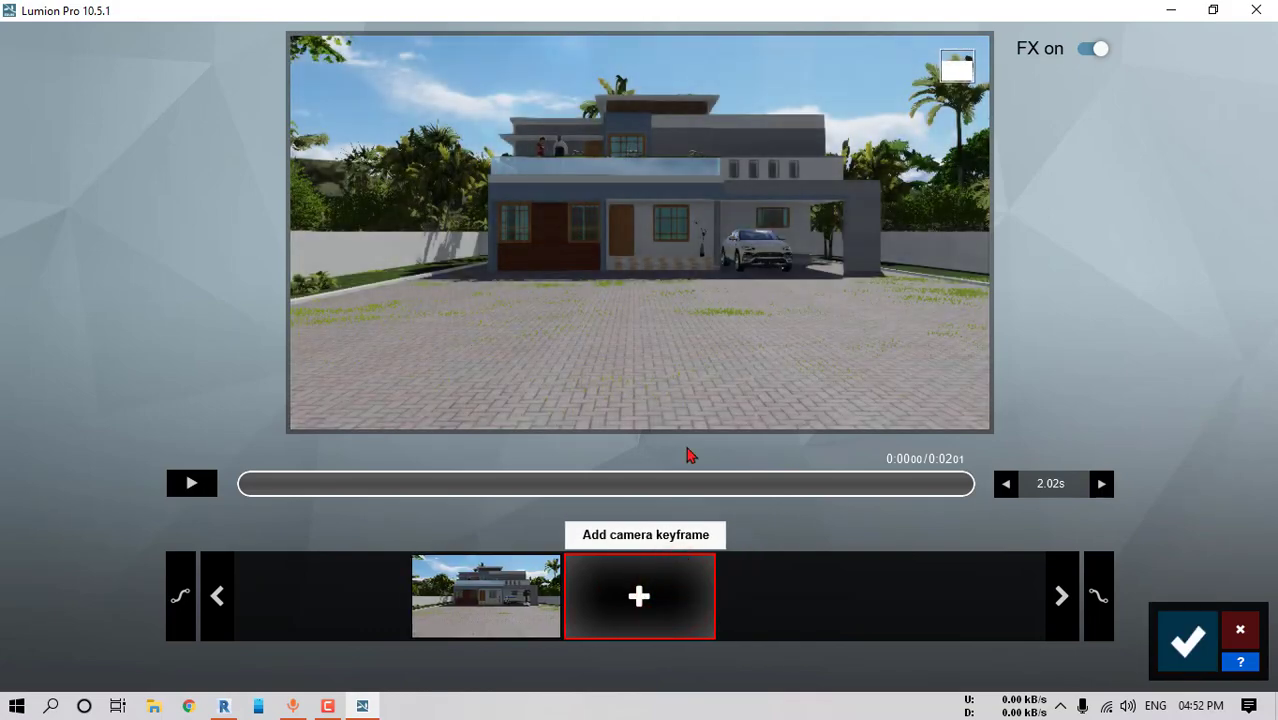
Move the camera closer to the front facade and add a second camera keyframe
key("w")
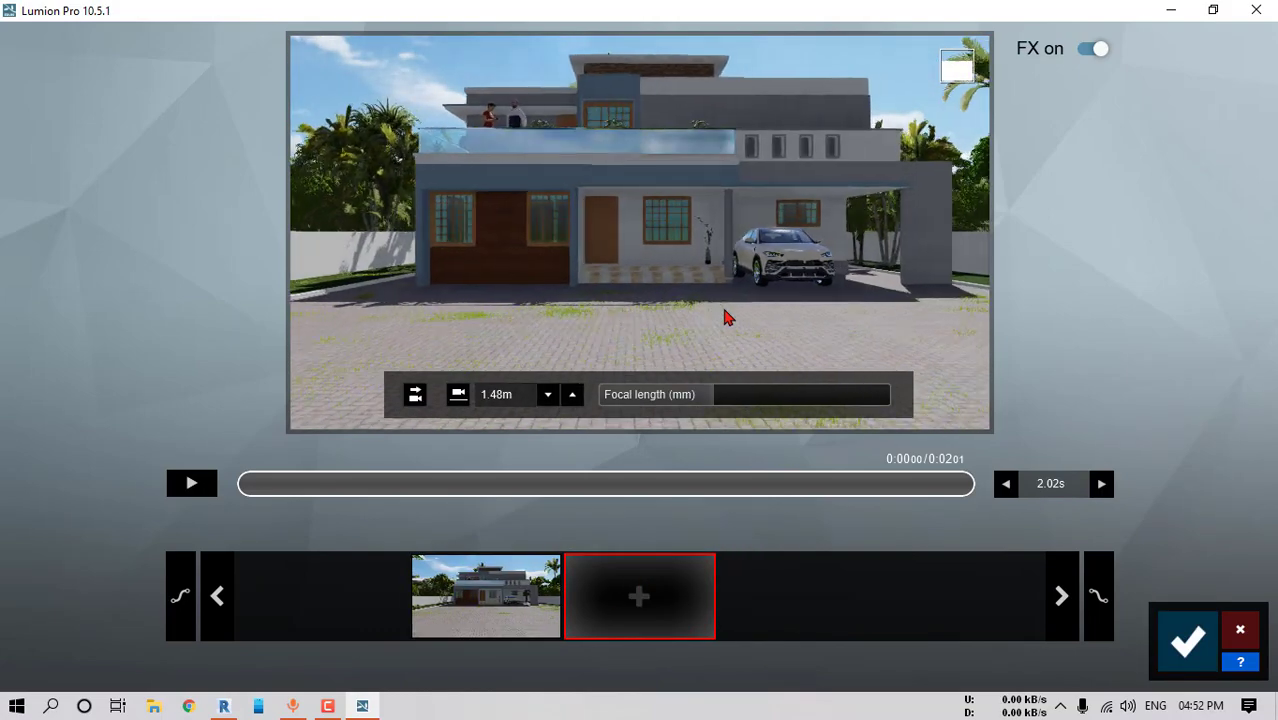
key("w")
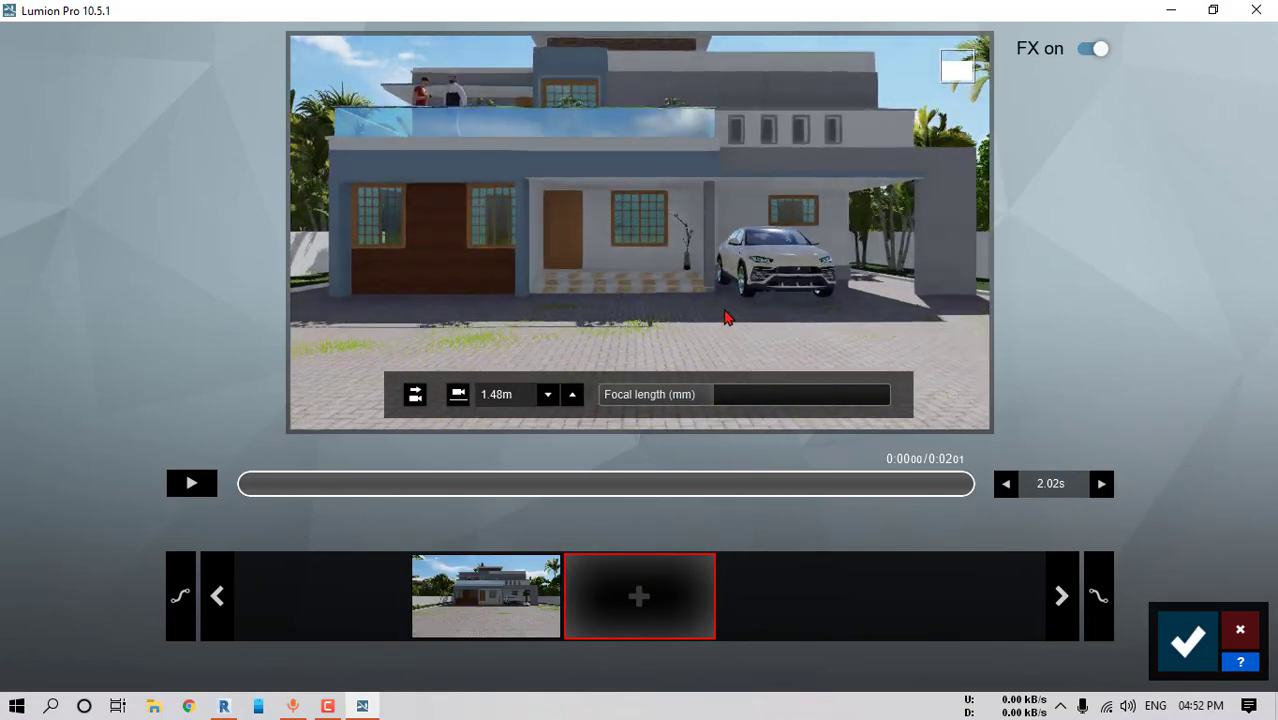
left_click(638, 588)
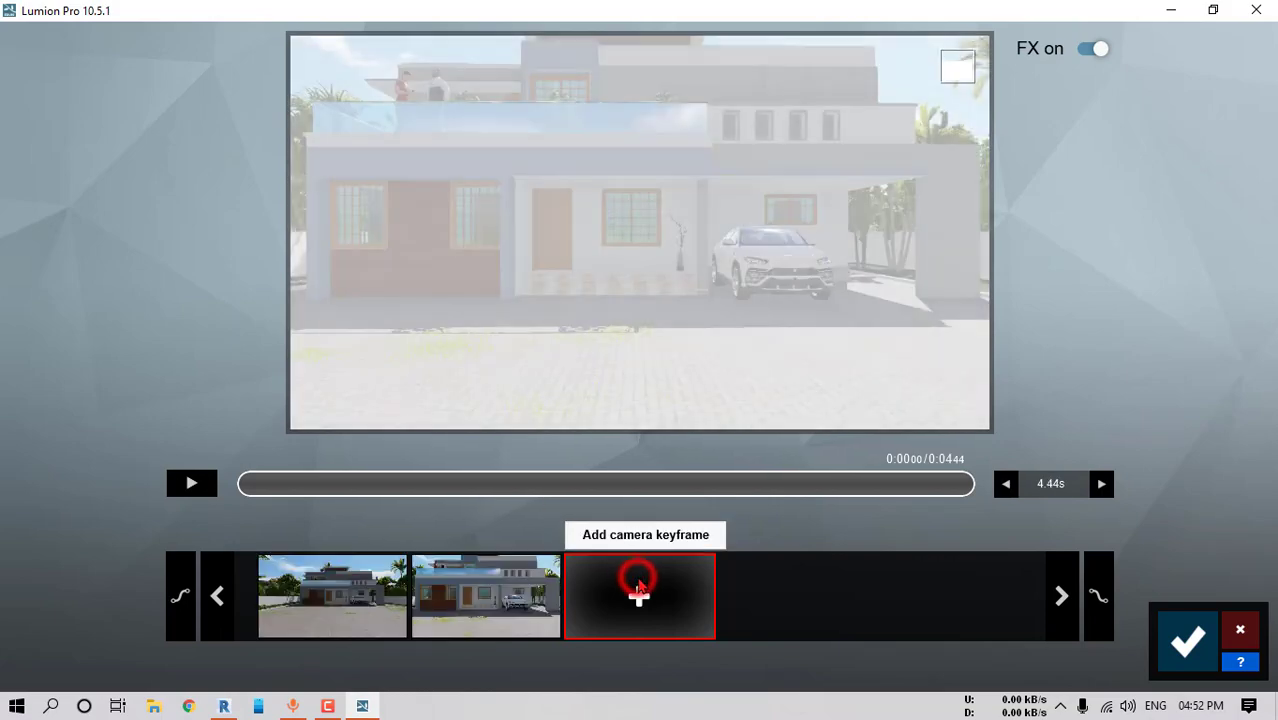
Raise the camera straight up in front of the house and add a third camera keyframe
key("q")
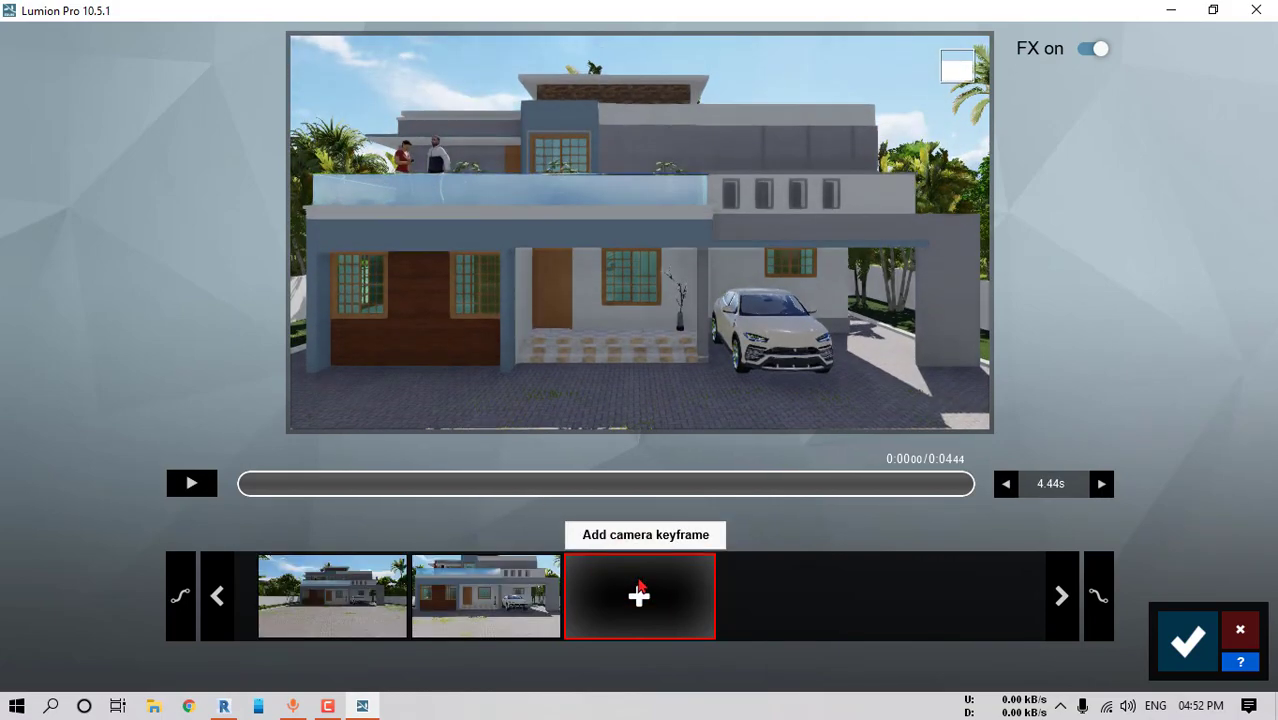
key("q")
left_click(640, 590)
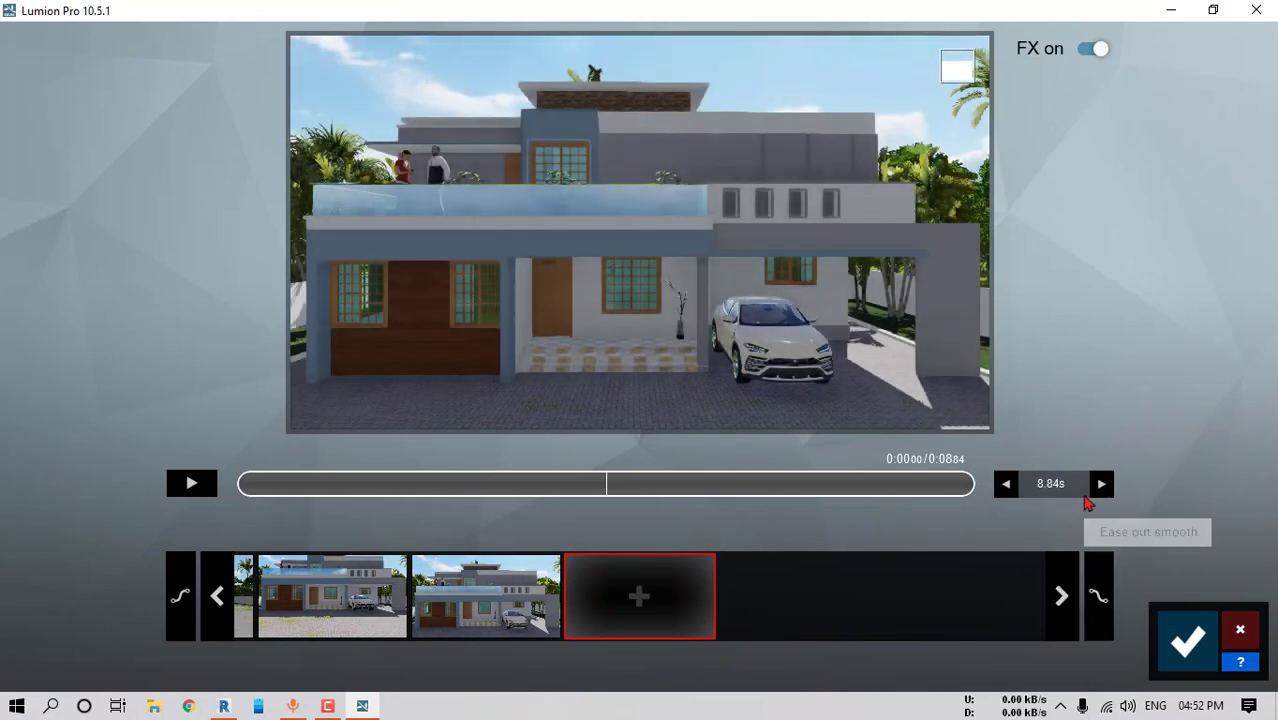
Set the clip length to 12 seconds and play back the camera path
left_click(1100, 484)
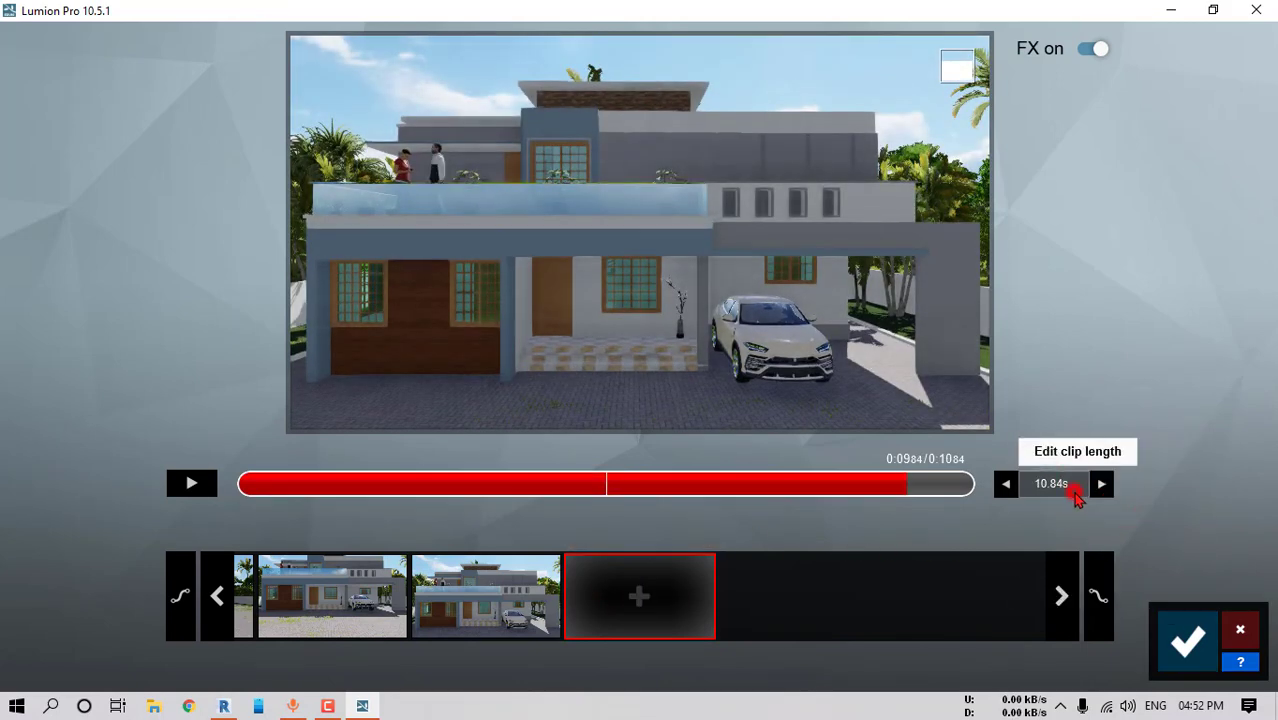
left_click(1070, 485)
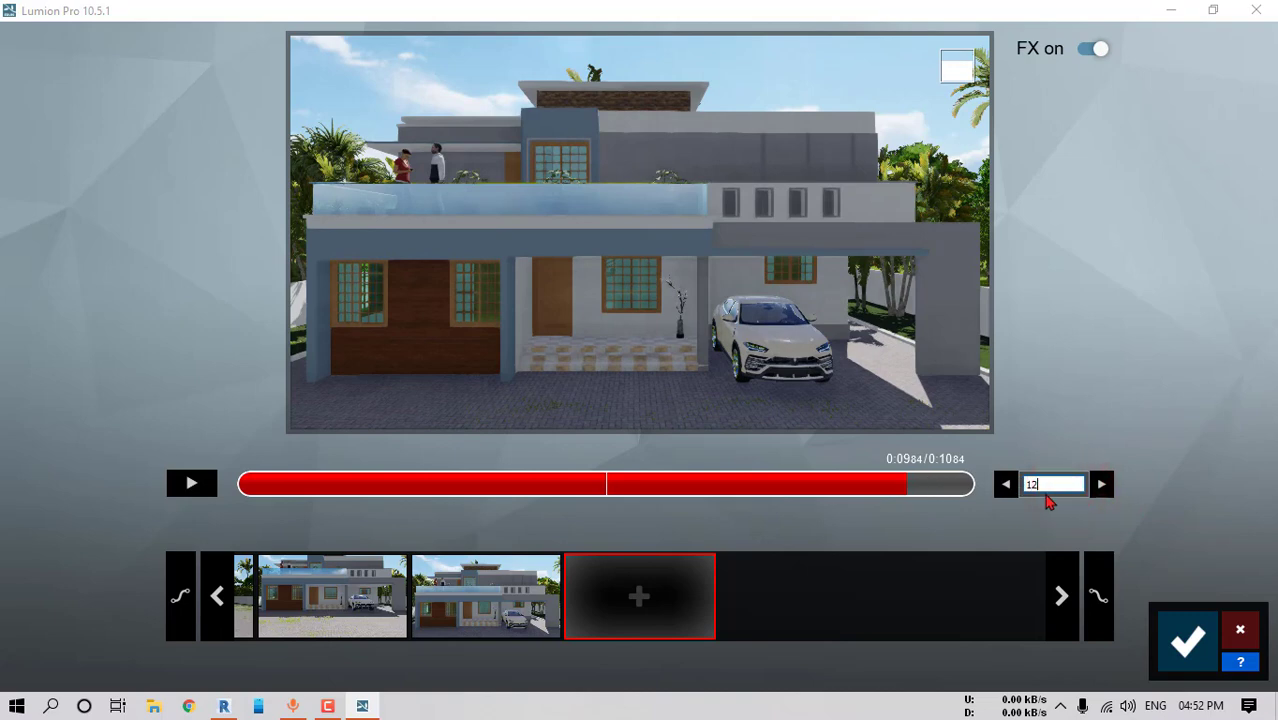
left_click(203, 489)
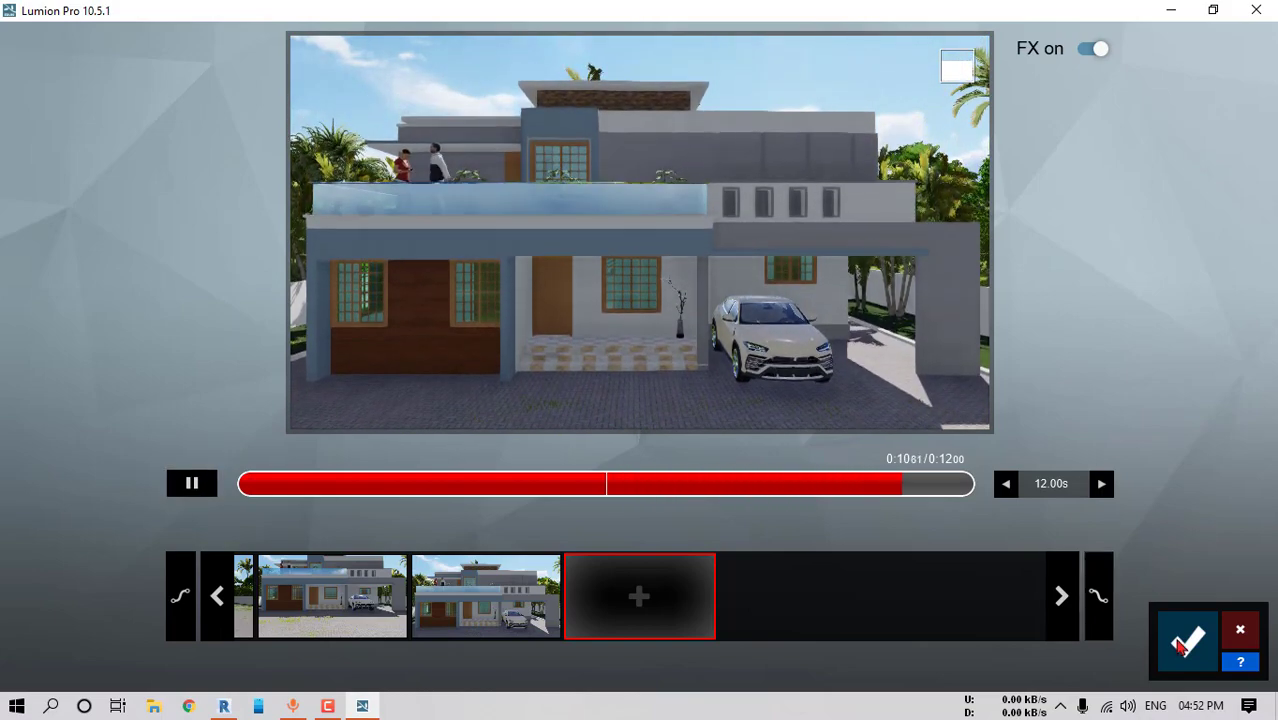
Save the finished clip and start recording clip 3 with a camera keyframe close to the front side of the parked car
left_click(1188, 640)
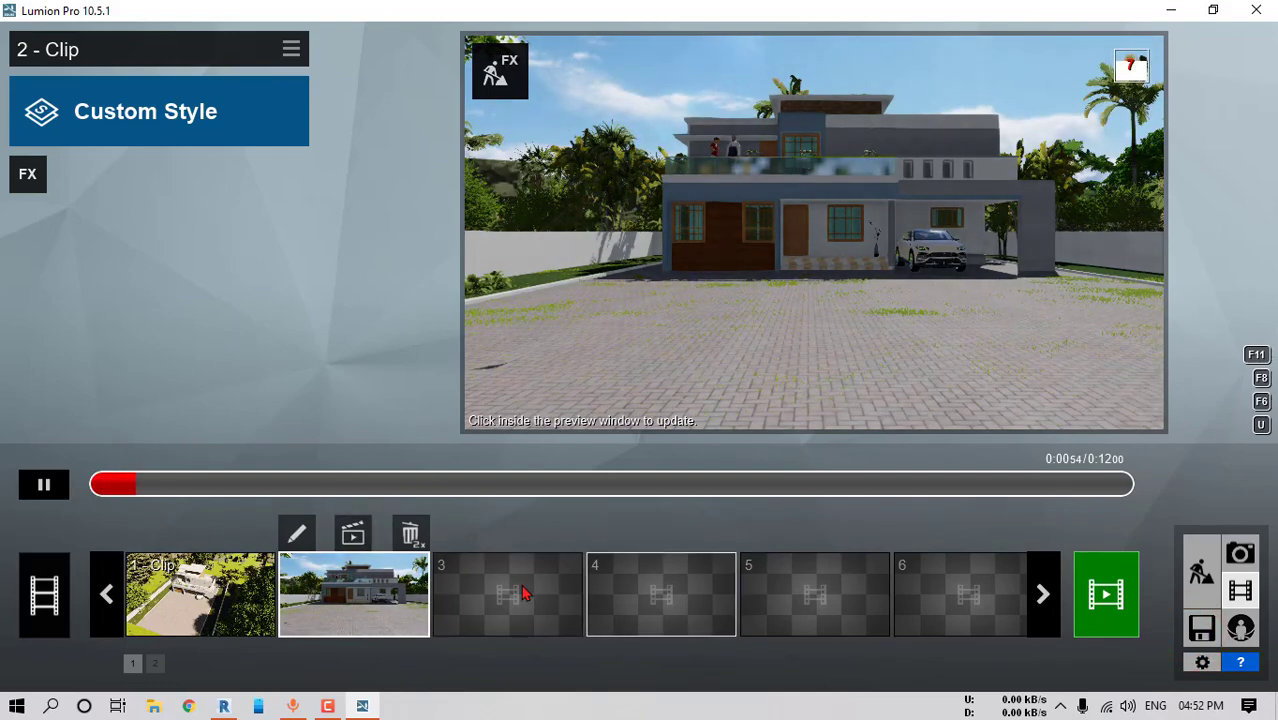
left_click(519, 590)
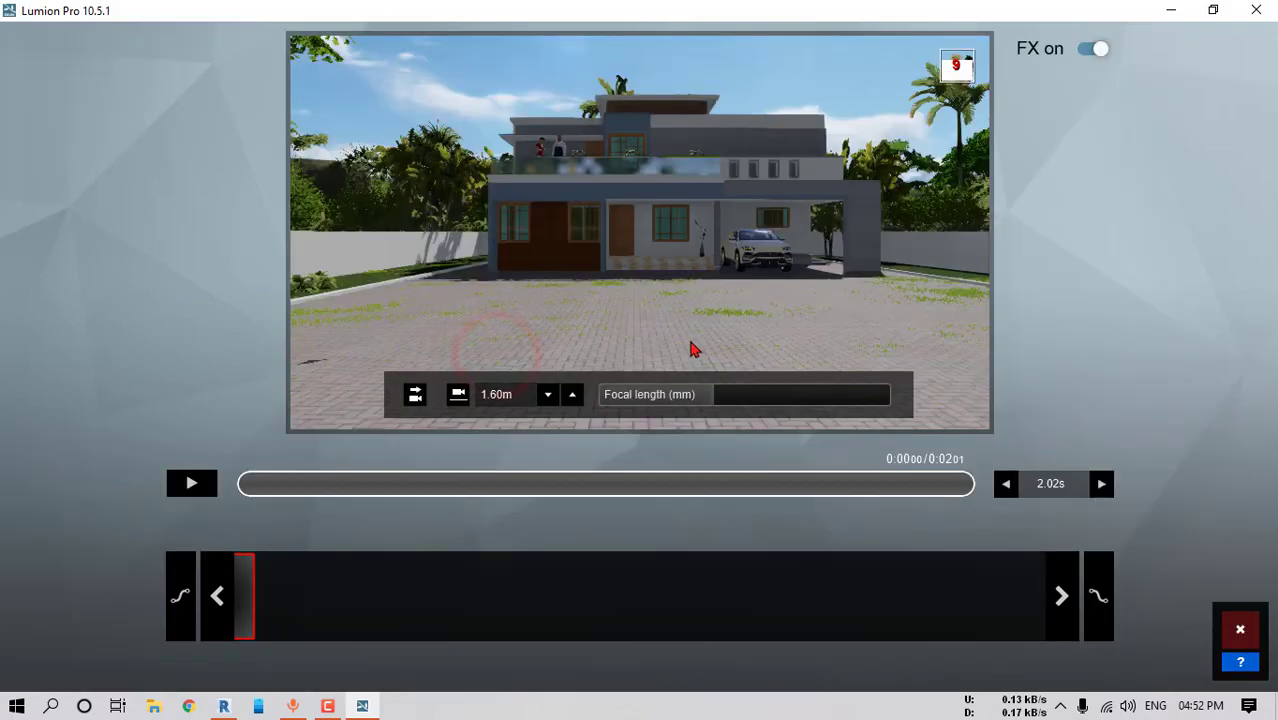
key("w")
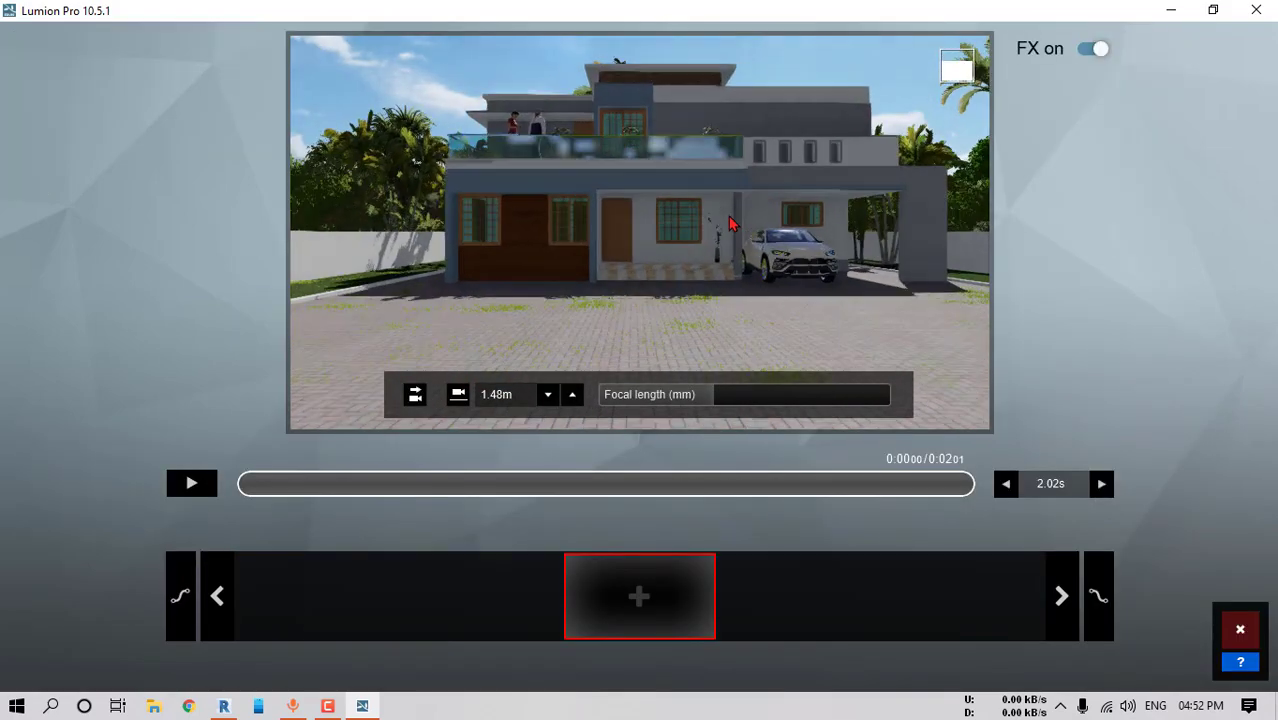
key("d")
key("d")
right_click_drag(630, 265, 560, 282)
key("w")
key("w")
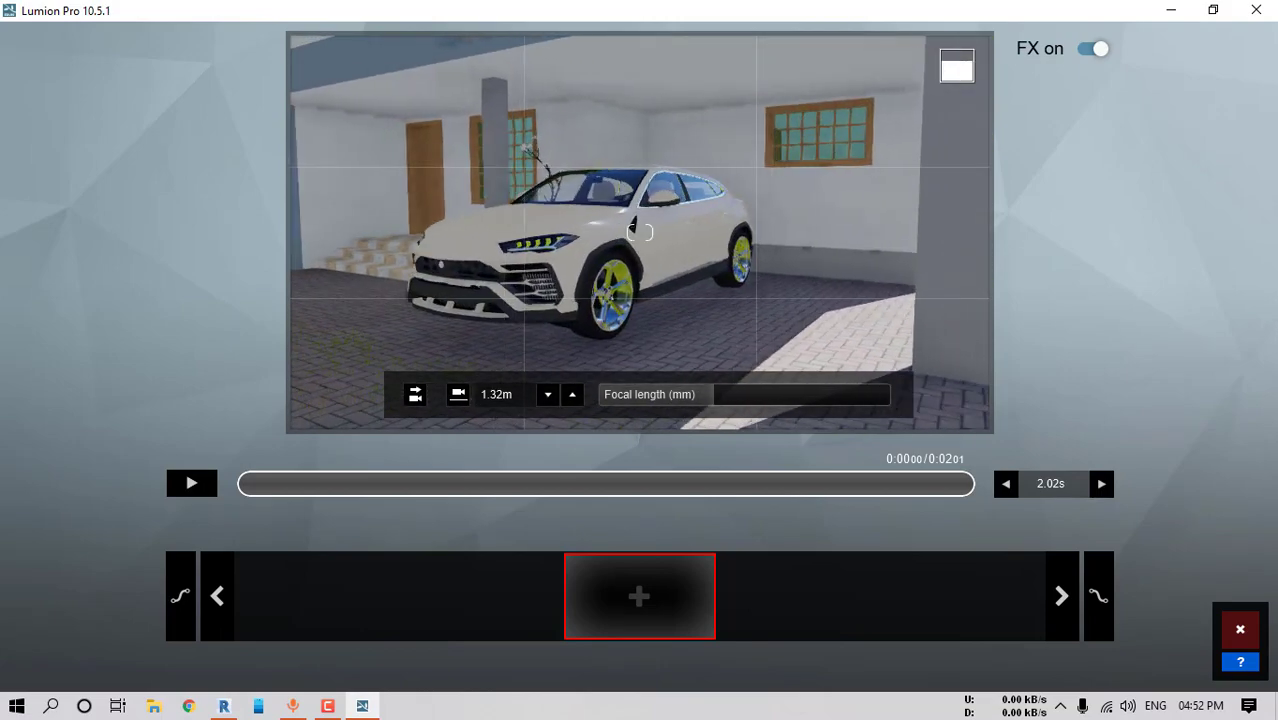
key("w")
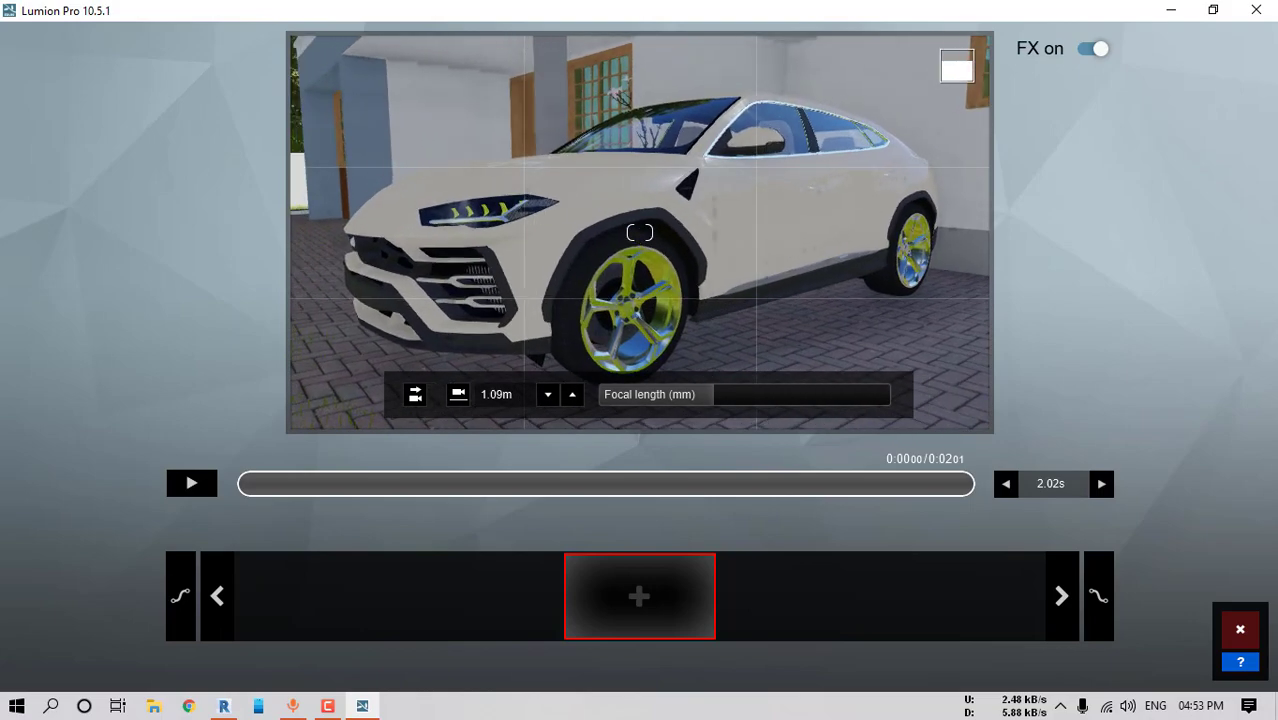
left_click(622, 572)
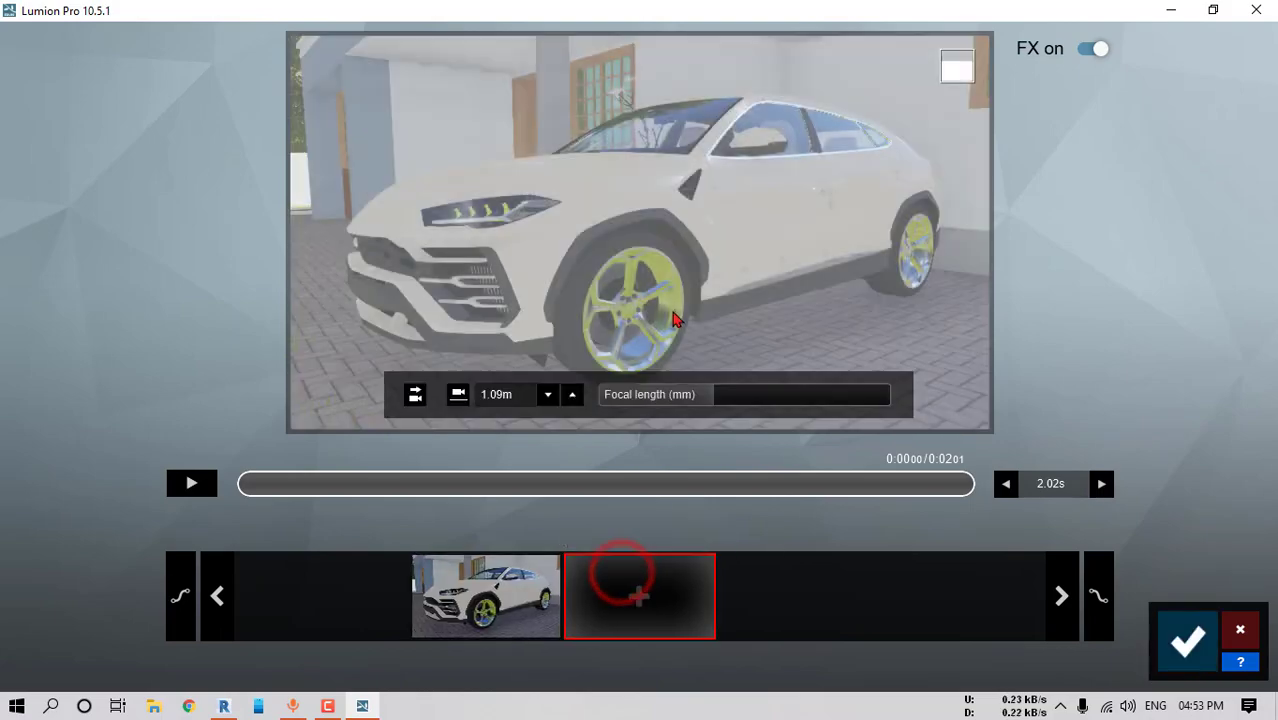
Add a camera keyframe pulled back from the car and another raised to about 6.35 m, facing the house from the carport corner
key("s")
key("w")
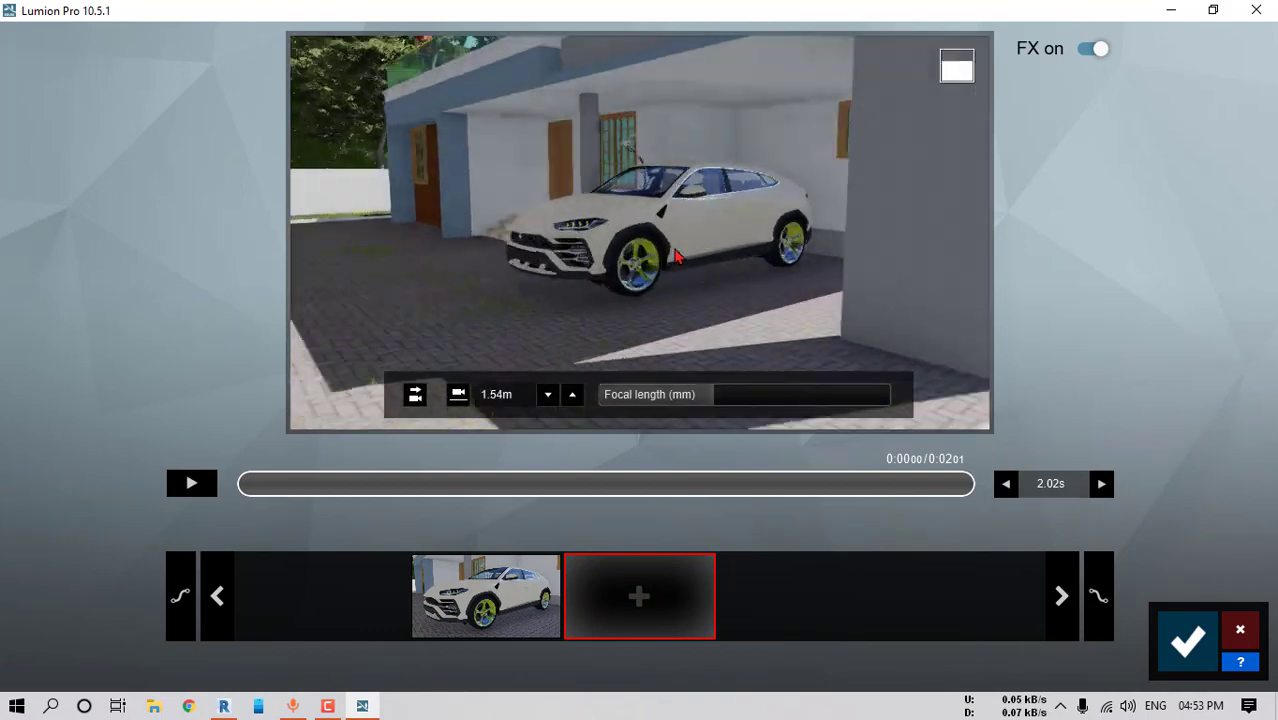
left_click(622, 564)
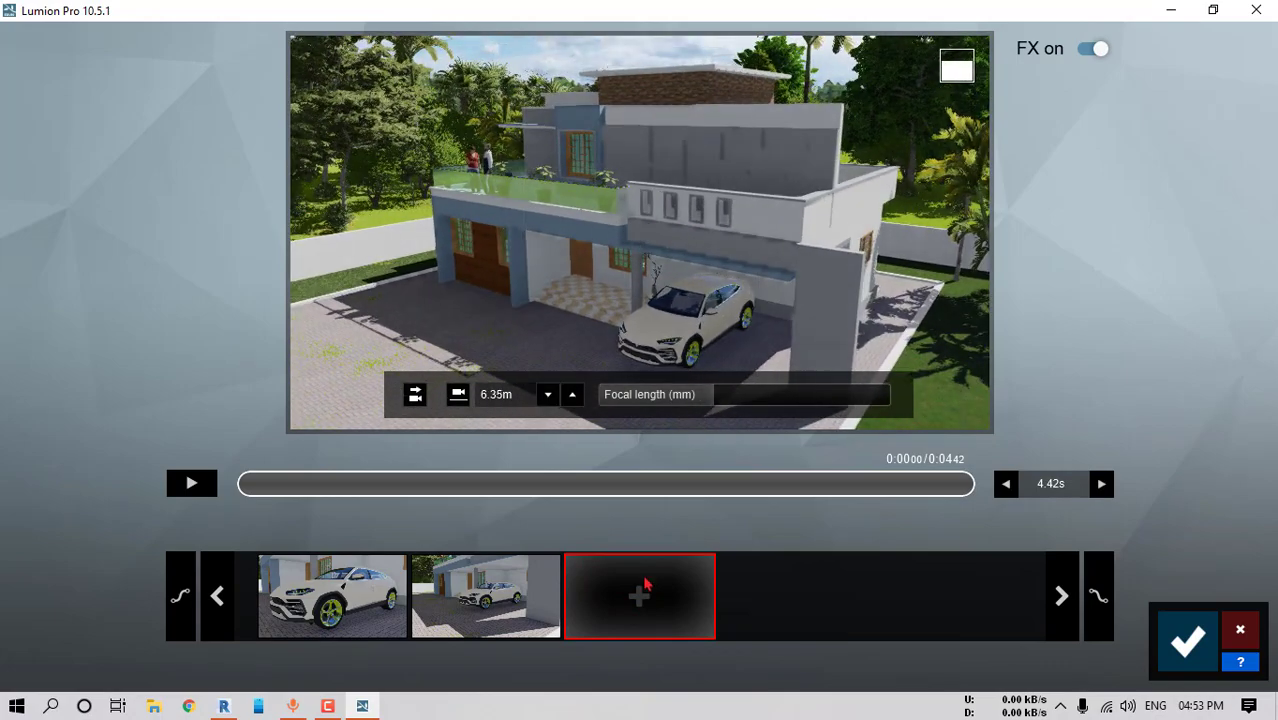
left_click(646, 603)
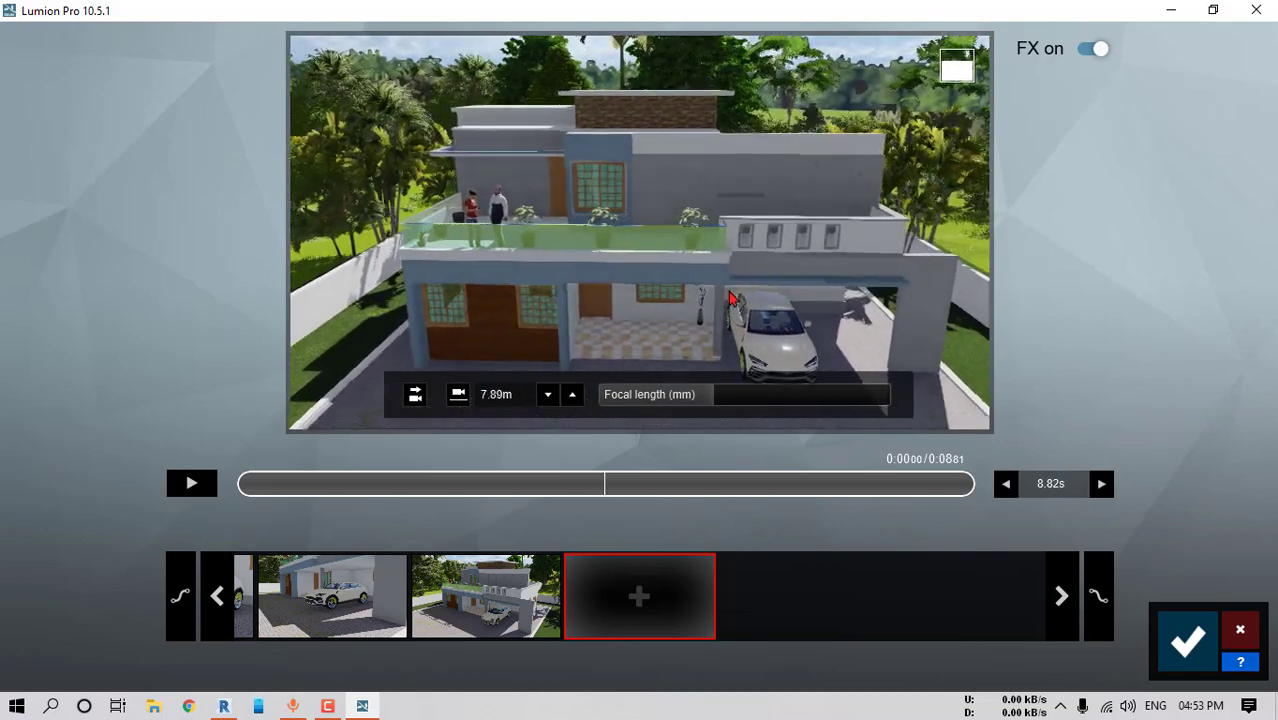
Add a raised frontal camera keyframe and another from the corner opposite the carport with a 24.0 mm focal length
left_click(637, 592)
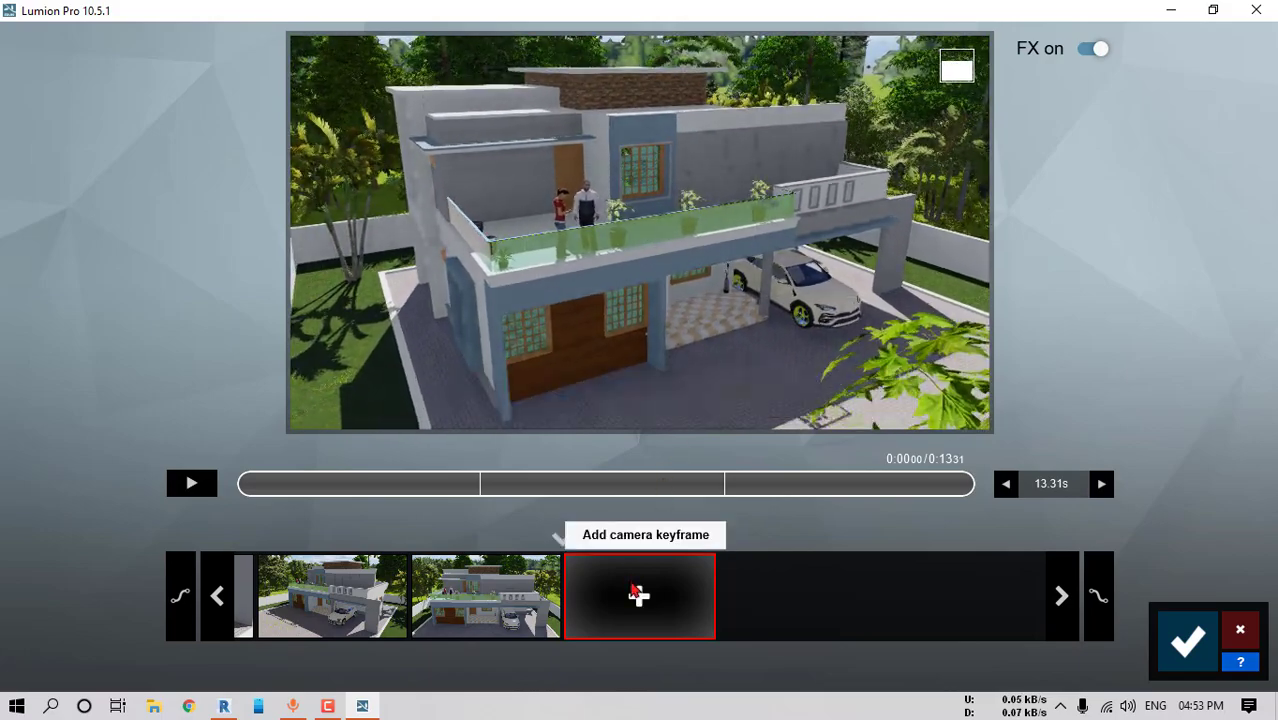
left_click_drag(712, 397, 708, 397)
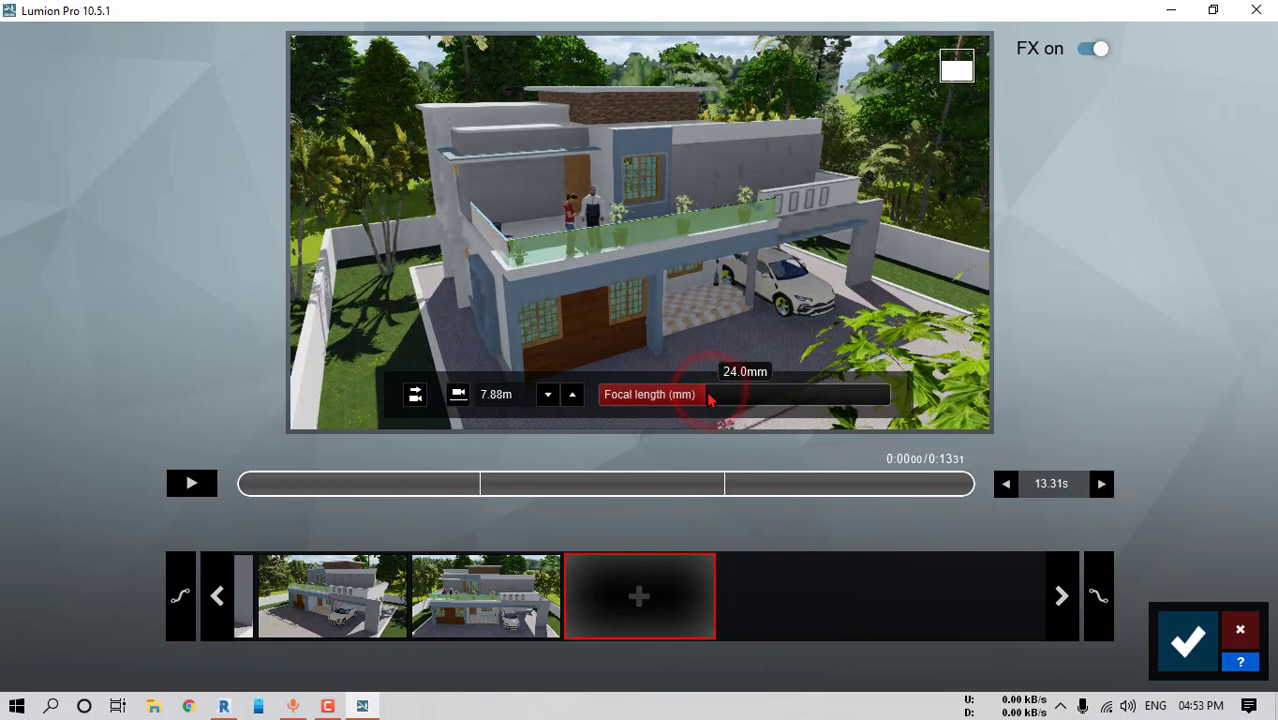
left_click(640, 597)
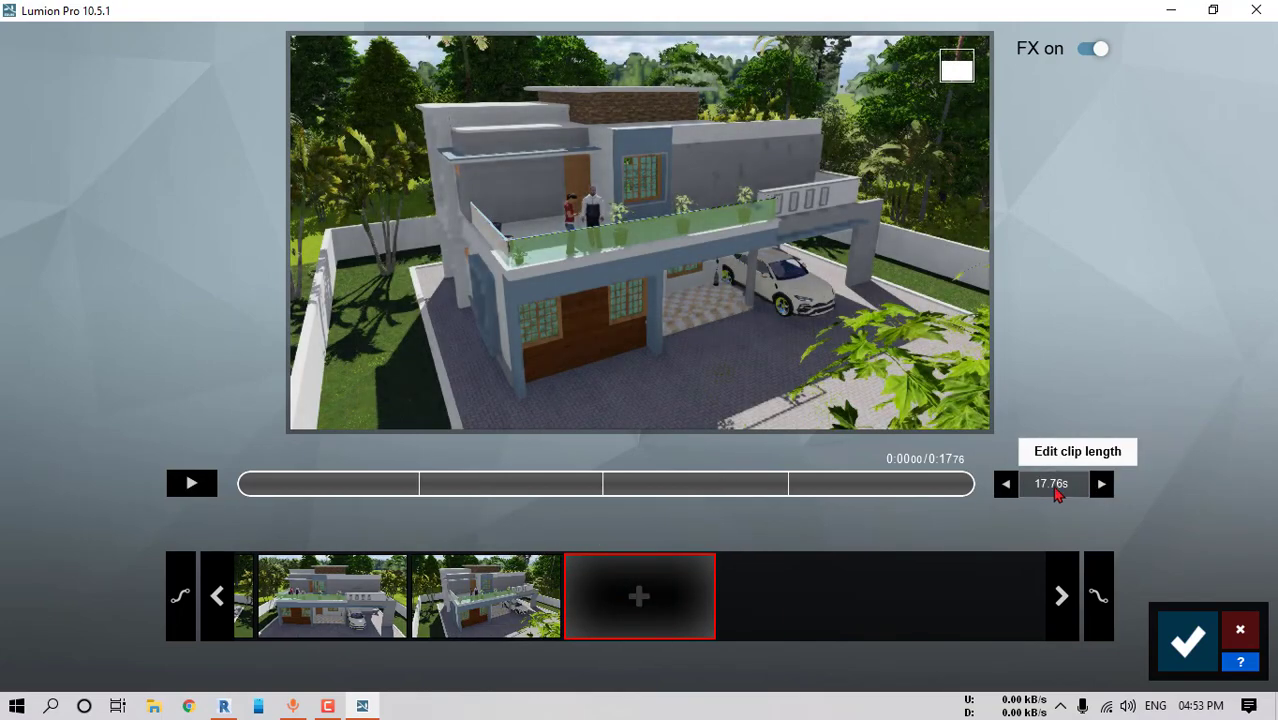
Set the clip length to 20 seconds and save the clip after previewing its camera path
left_click(1040, 490)
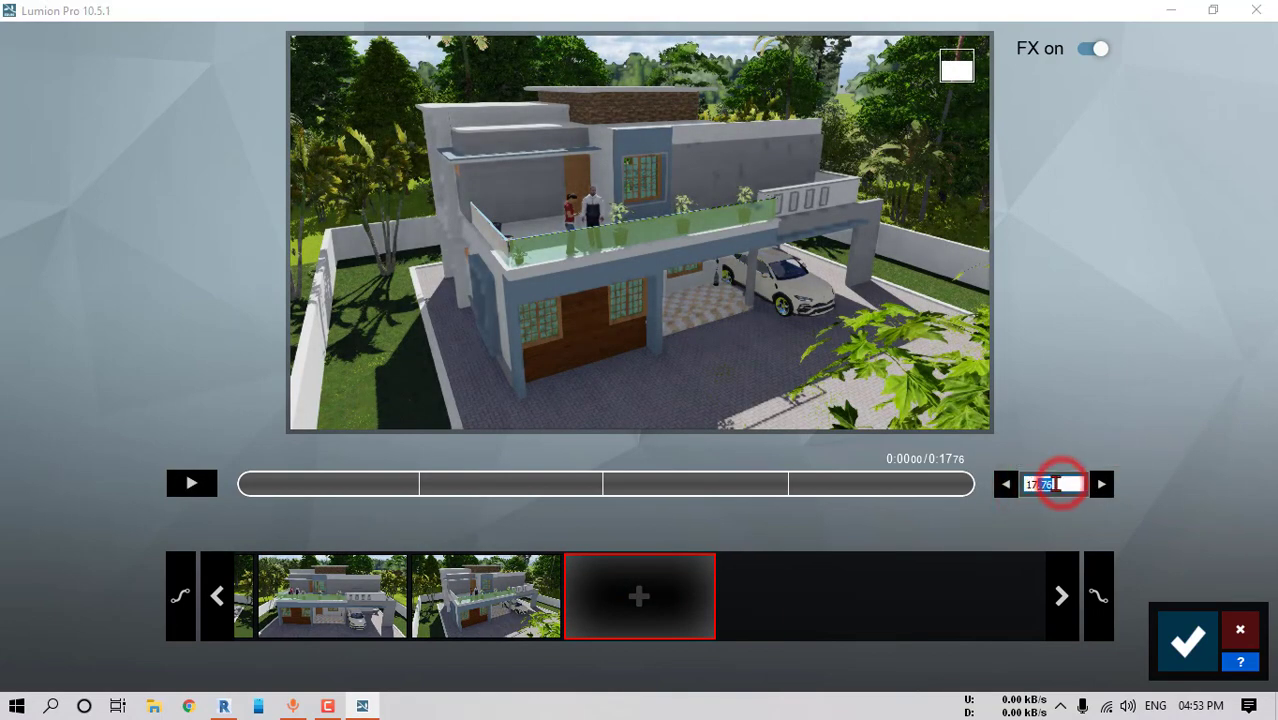
left_click_drag(1066, 484, 1012, 485)
type("20")
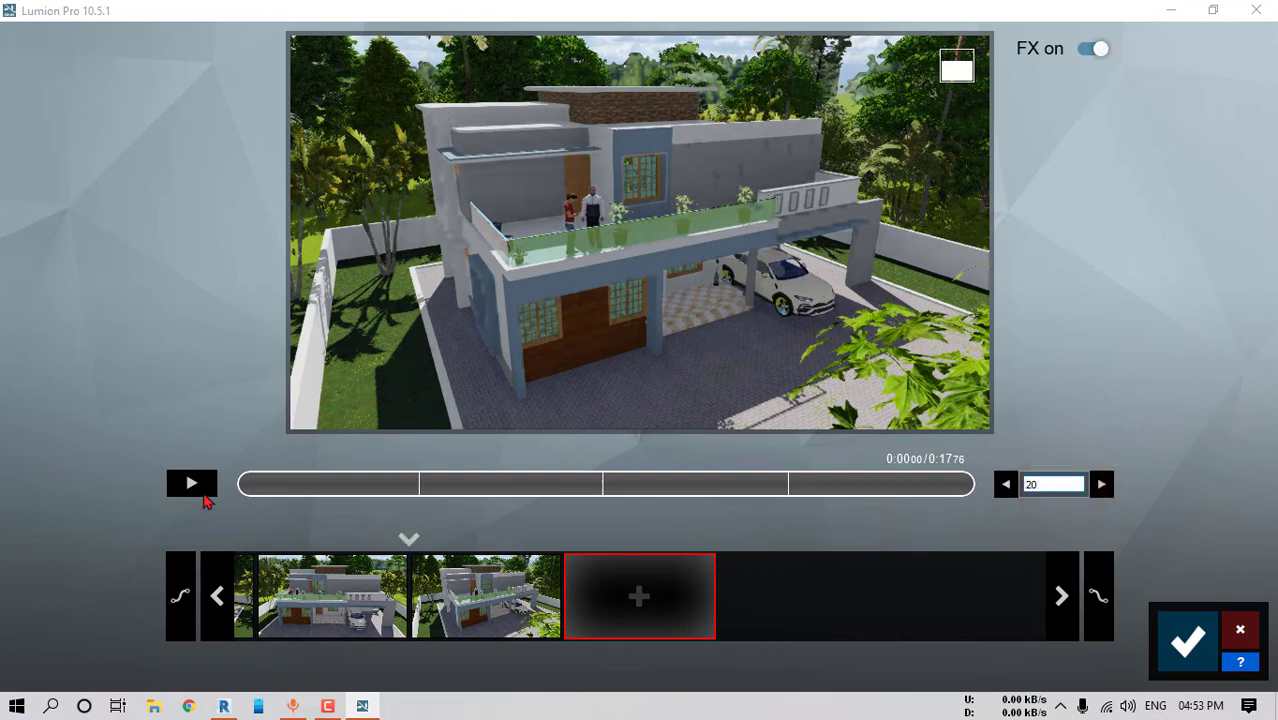
left_click(190, 483)
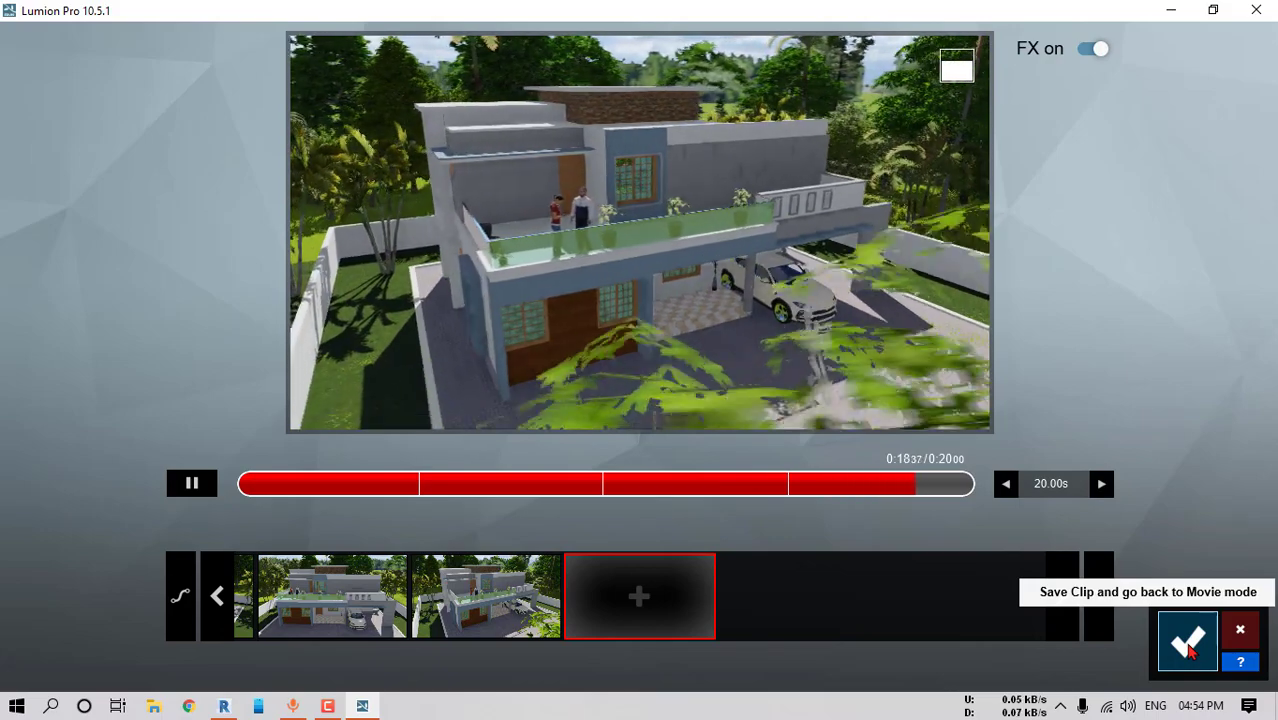
left_click(1190, 648)
Start recording a new clip in slot 4 and back the camera away from the car to show the carport
left_click(662, 594)
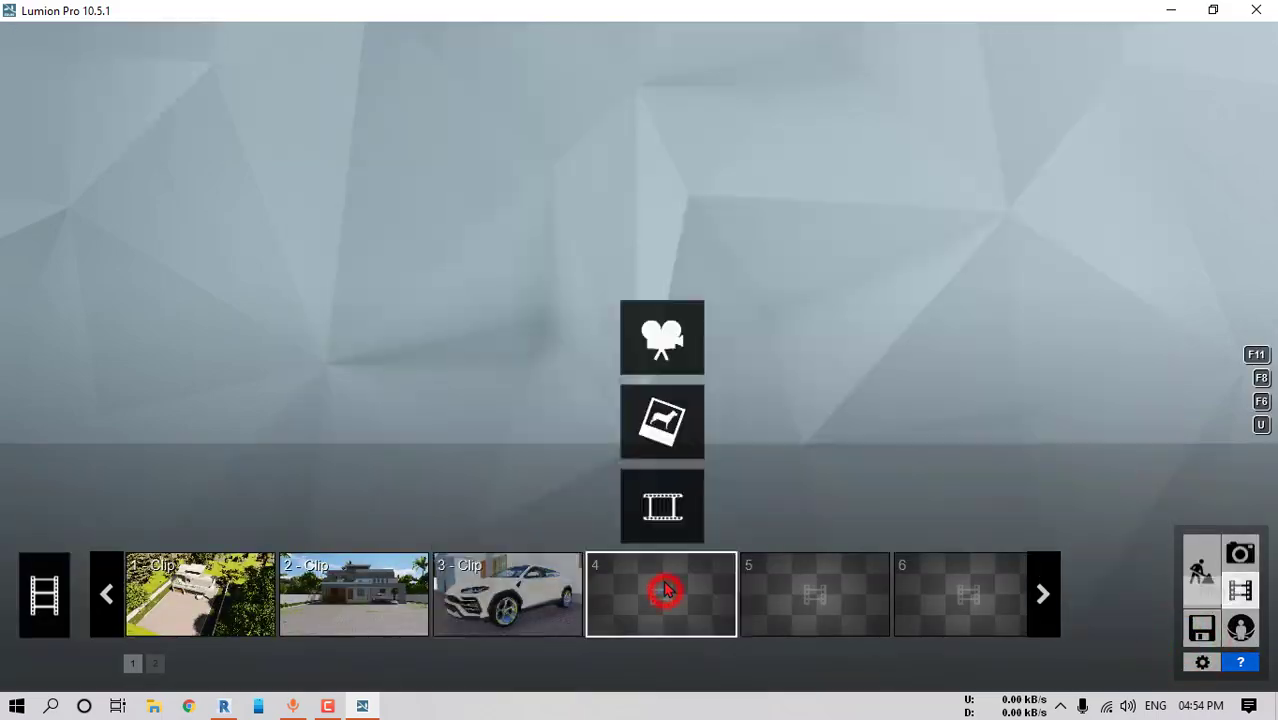
left_click(663, 340)
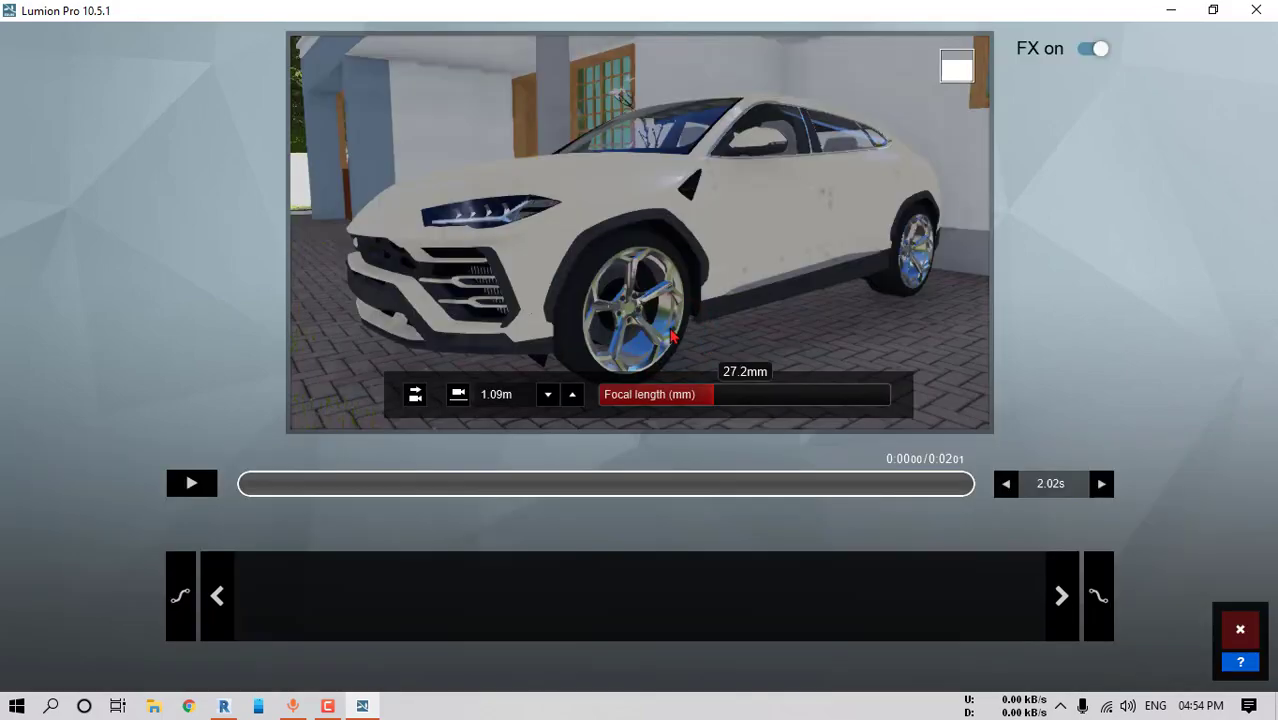
key("s")
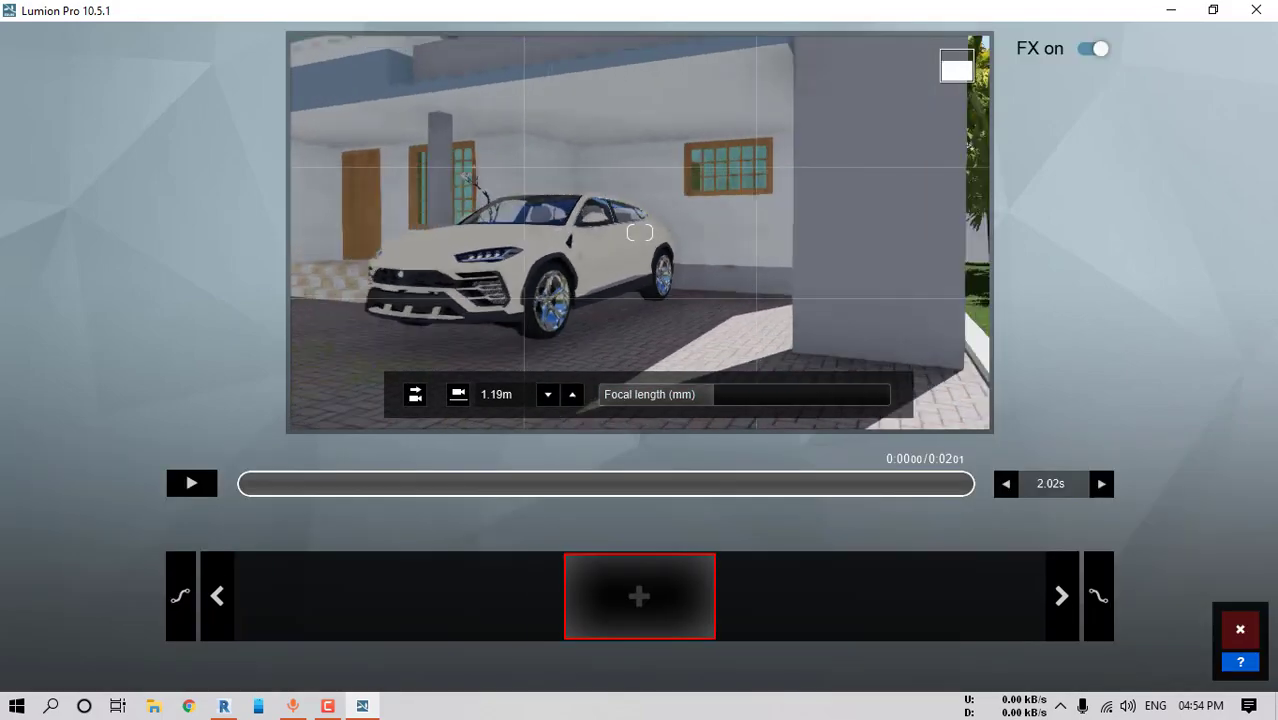
key("w")
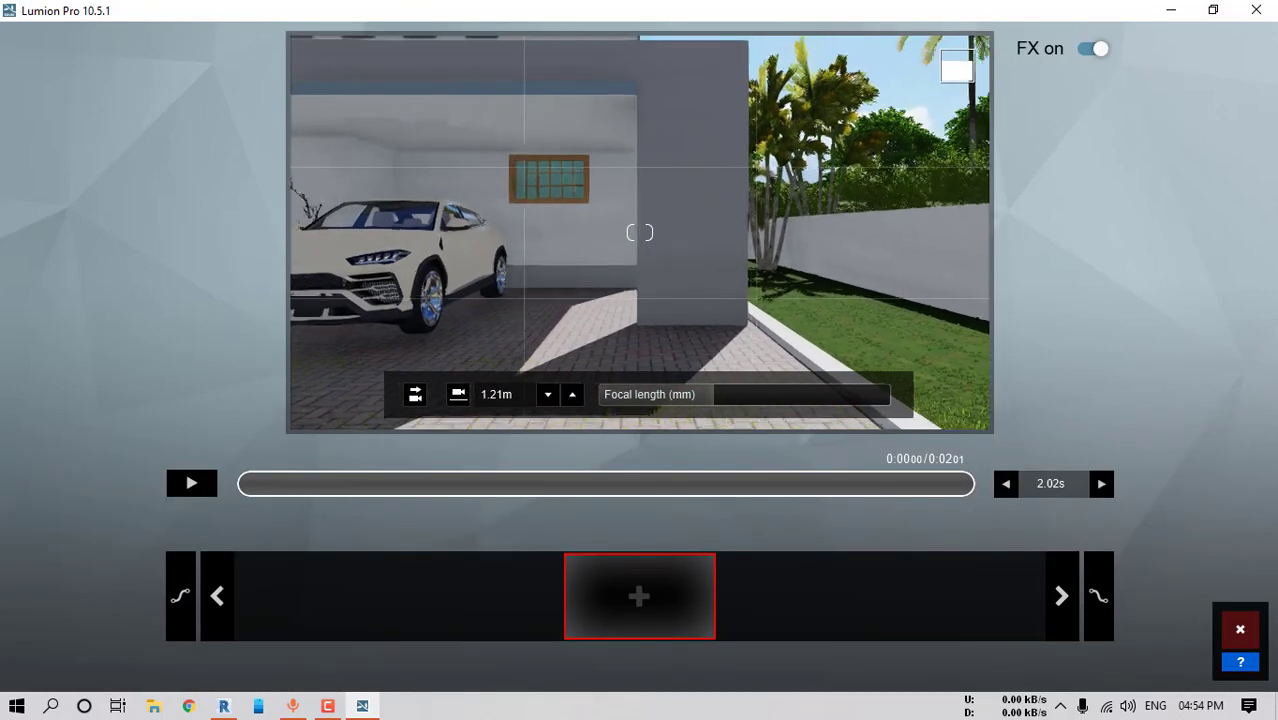
right_click_drag(640, 232, 628, 232)
key("s")
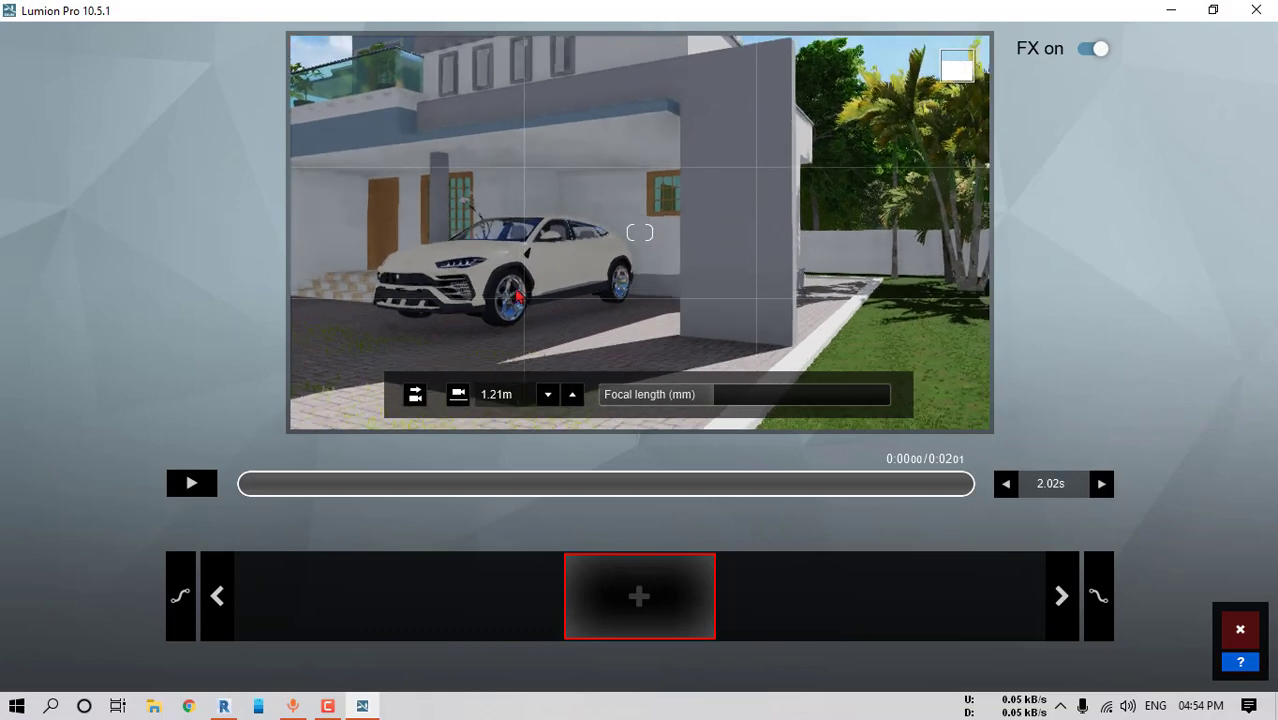
Face the carport from the front with a horizontal camera at 1.60 m eye level and add the first camera keyframe
left_click(457, 394)
left_click(419, 398)
key("a")
right_click_drag(736, 200, 788, 200)
key("a")
key("w")
key("w")
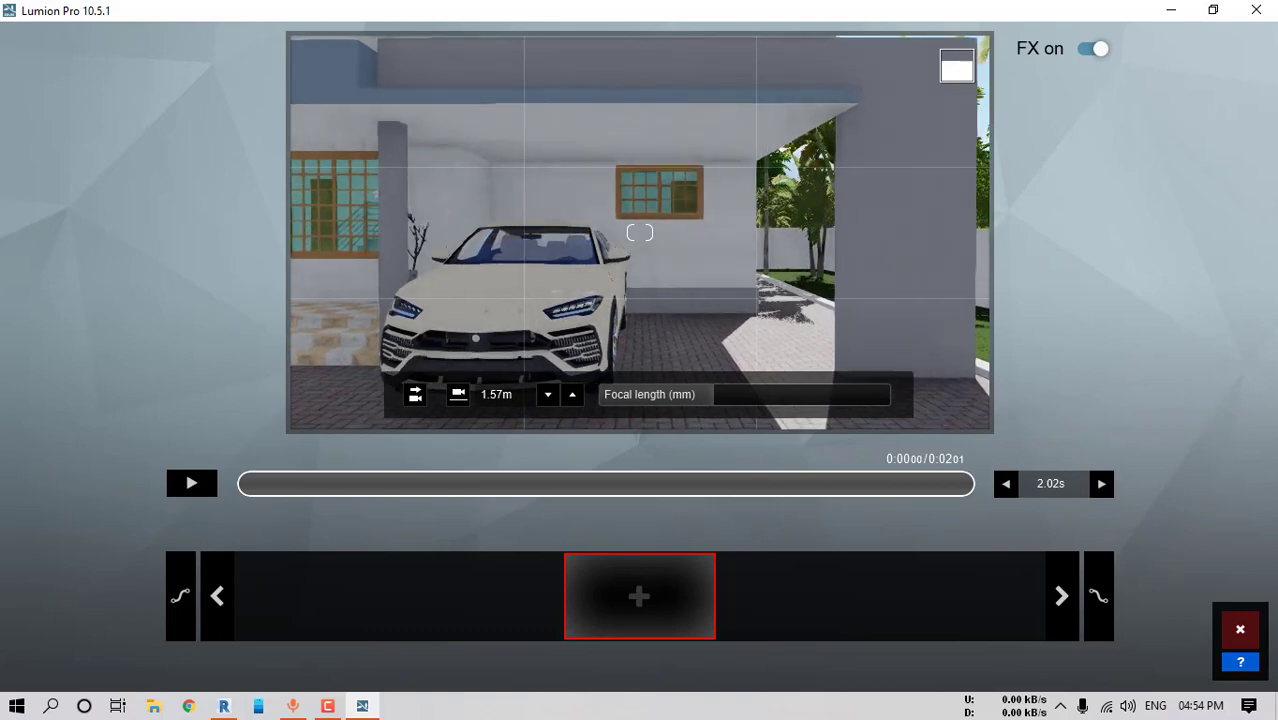
left_click(416, 394)
left_click(457, 394)
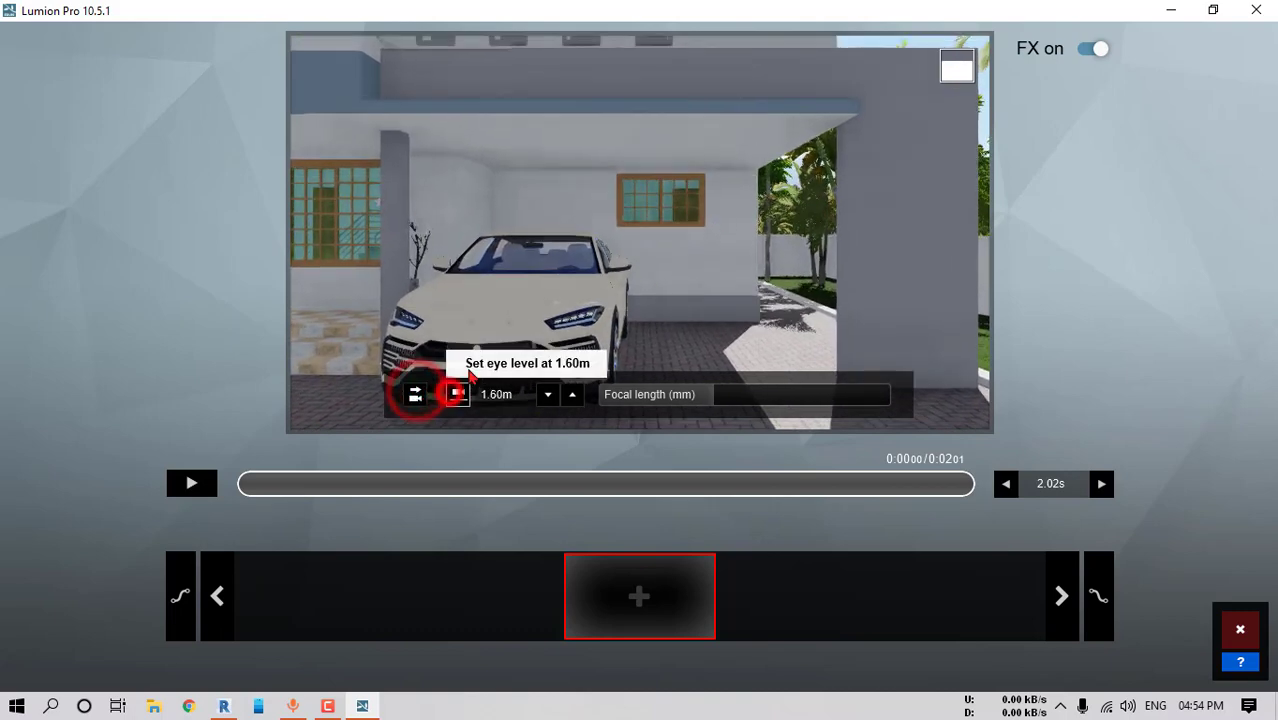
left_click(639, 597)
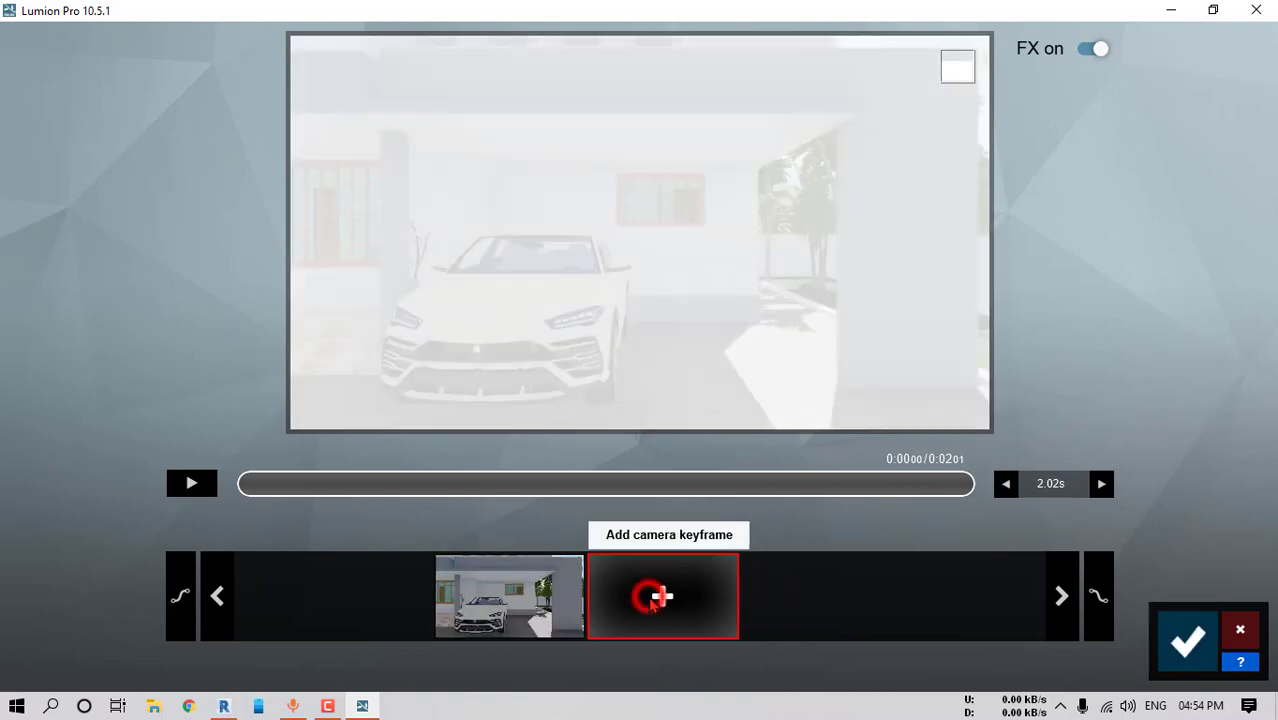
Slide the camera sideways along the facade, adding keyframes at the entrance porch and at the wood-clad wall with two windows
key("a")
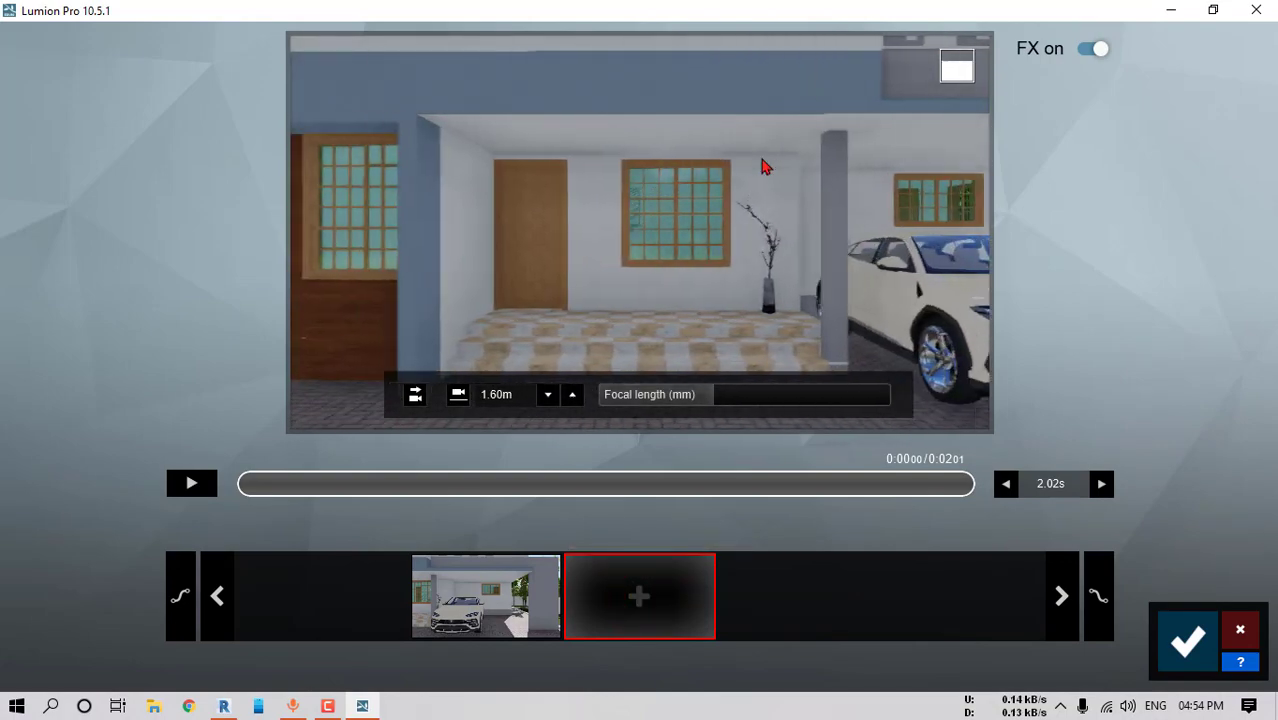
left_click(645, 570)
key("a")
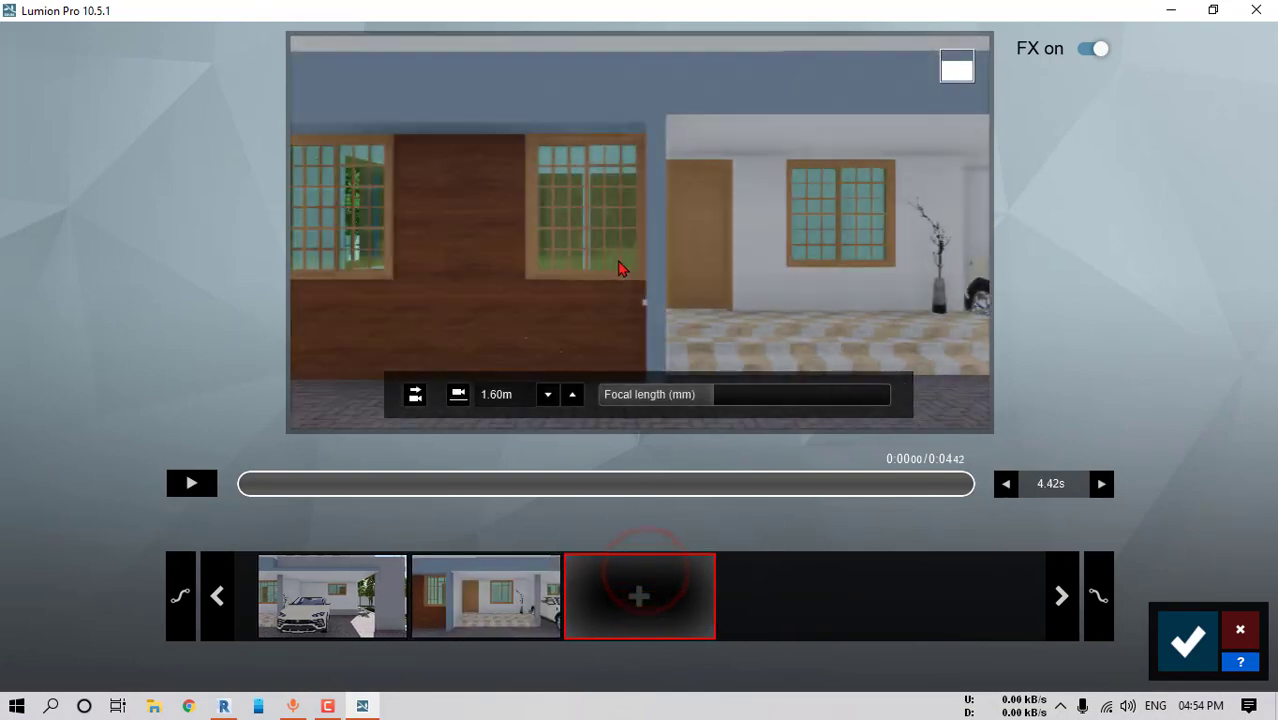
left_click(639, 596)
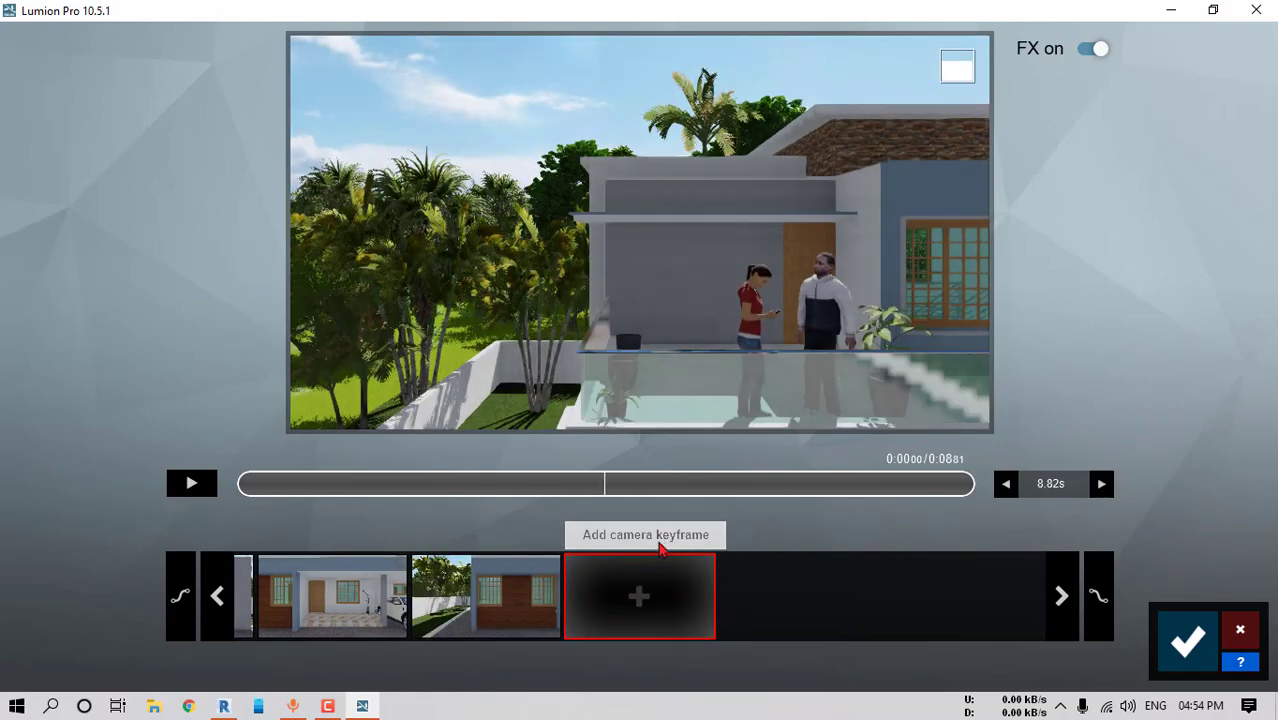
Add a camera keyframe raised to the balcony with the two people and another at the upper wall above the carport
key("e")
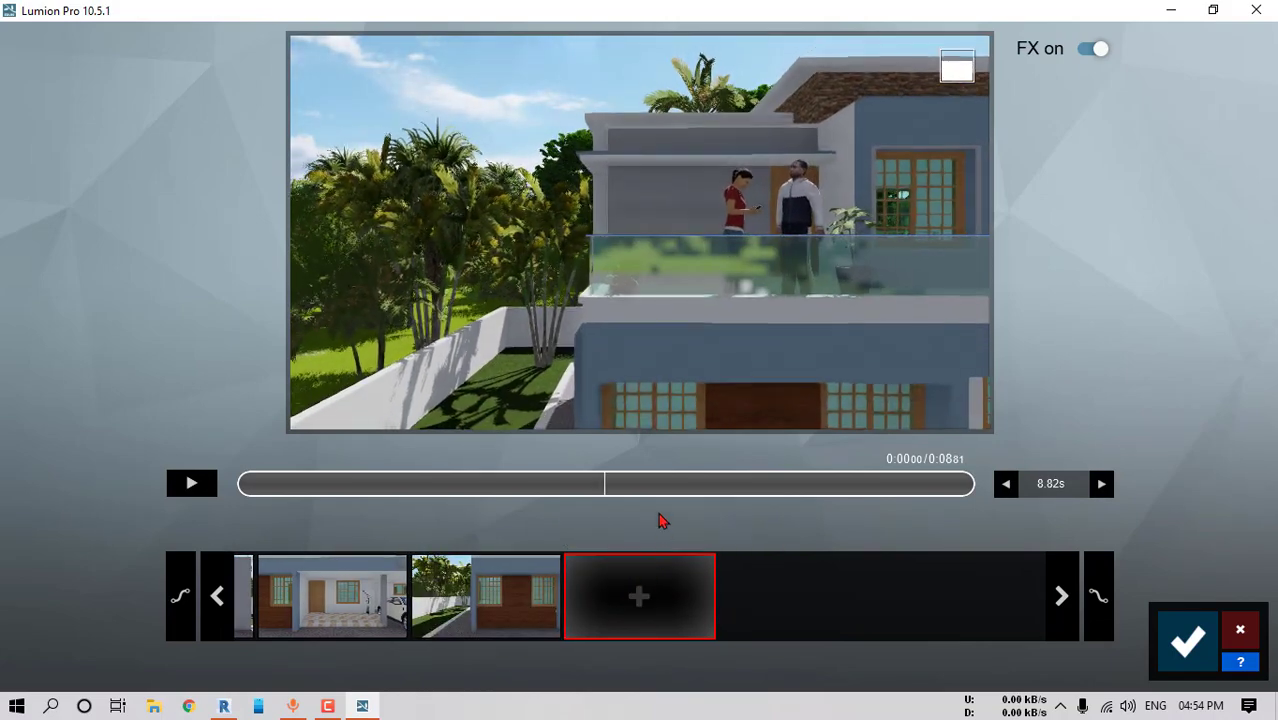
left_click(639, 580)
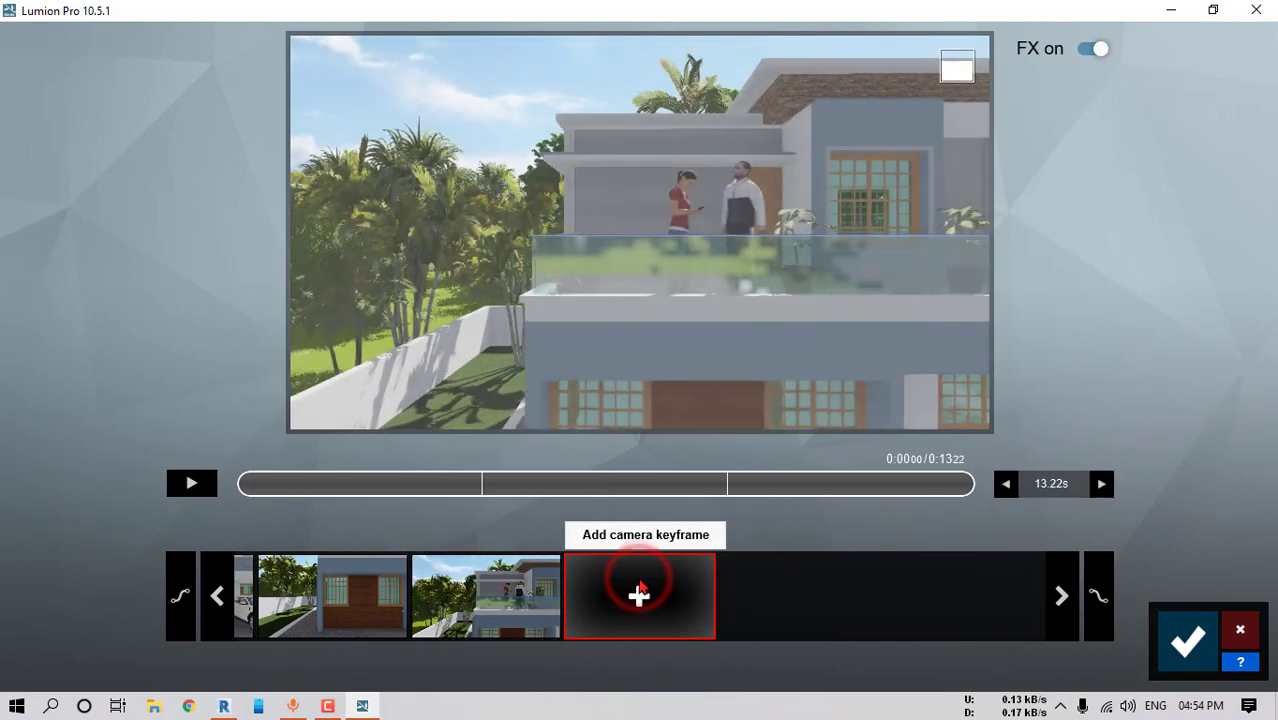
key("d")
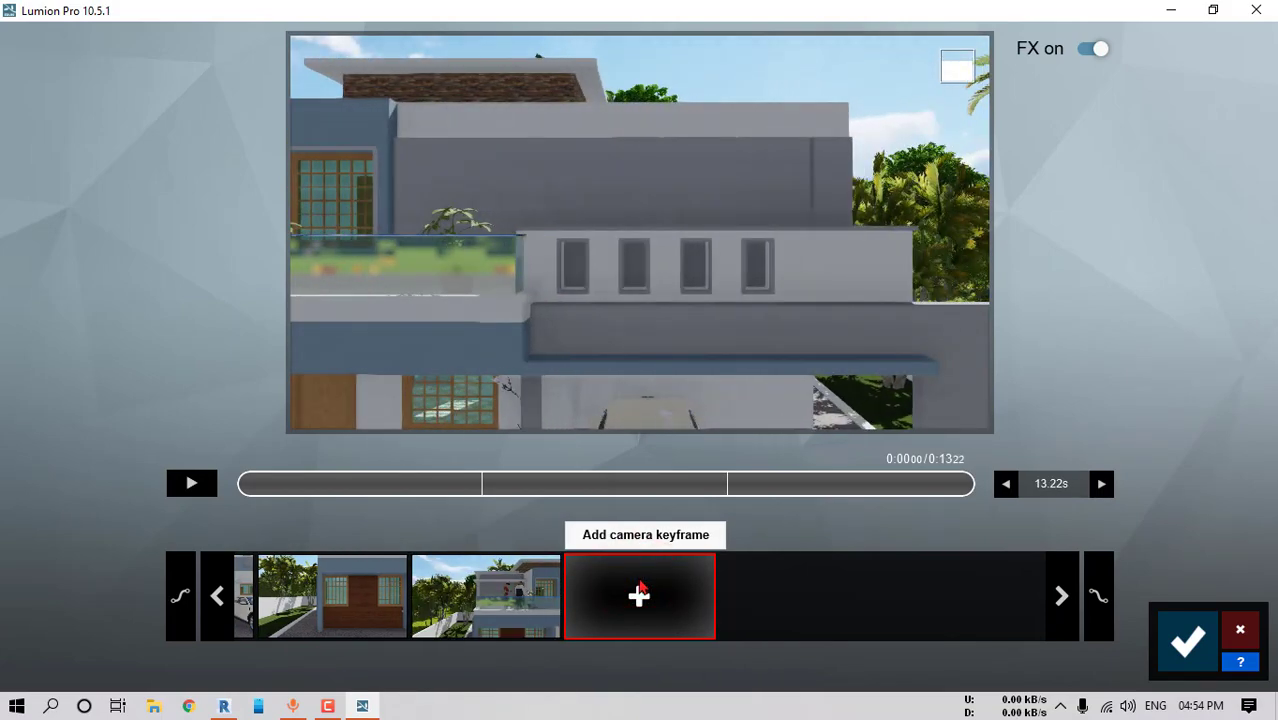
left_click(640, 586)
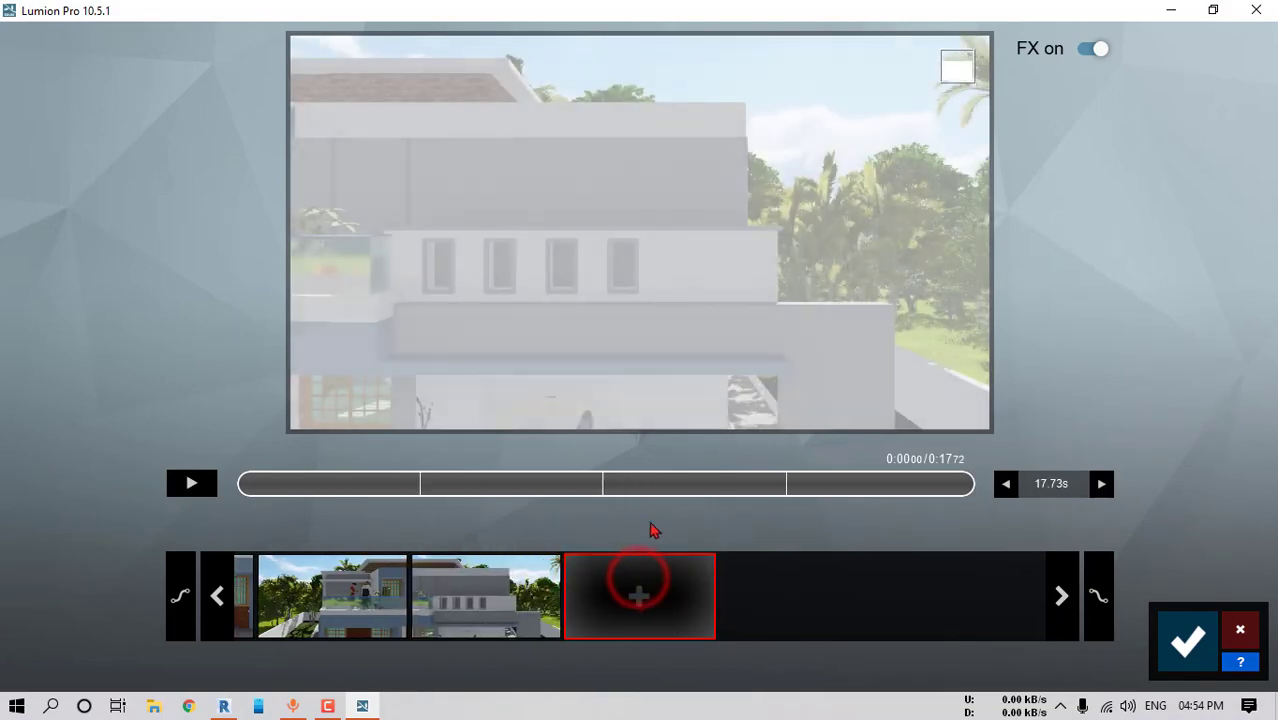
Pull the camera back to a centred front view of the whole house at about 3 m eye level and add a keyframe
mouse_move(661, 388)
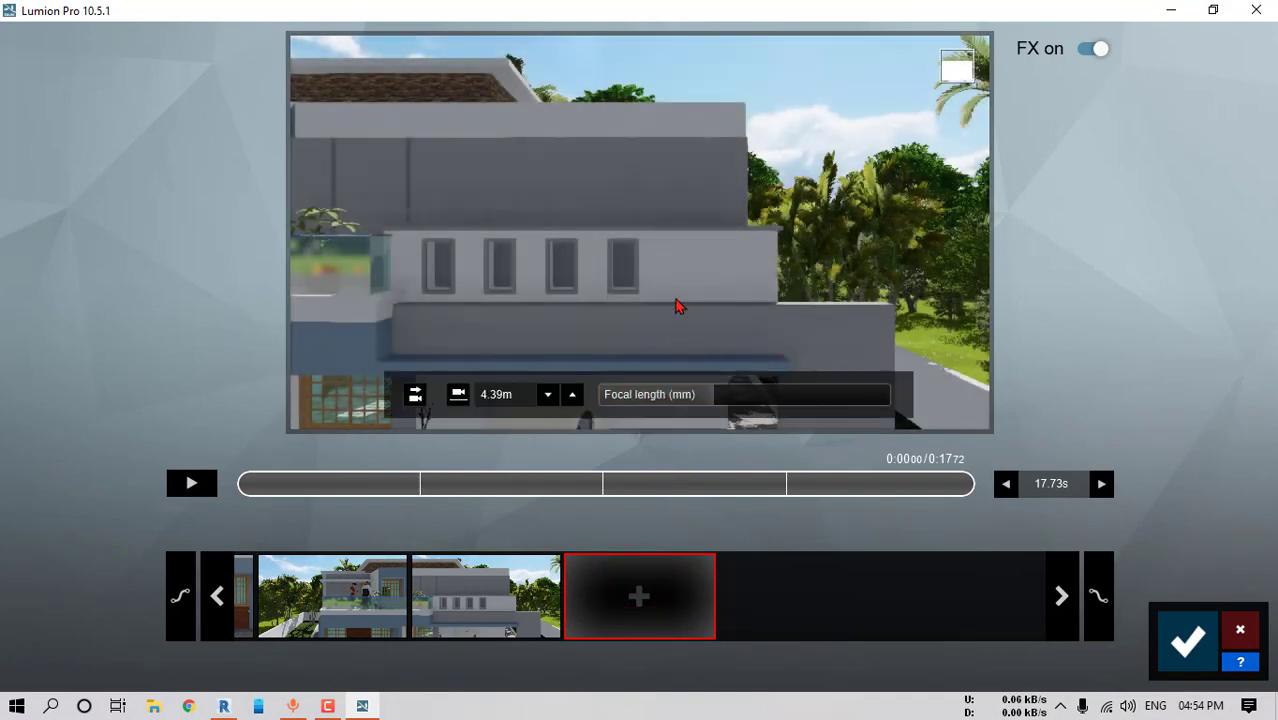
right_click_drag(676, 298, 590, 338)
key("s")
key("s")
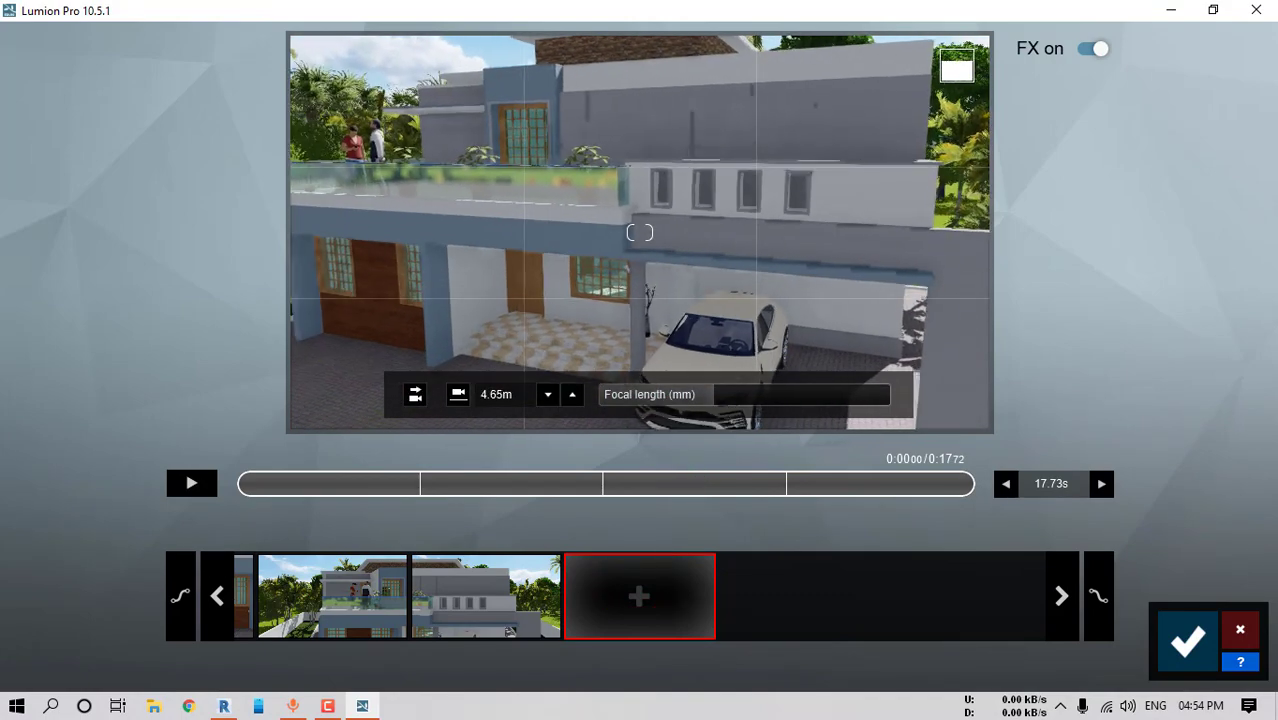
key("e")
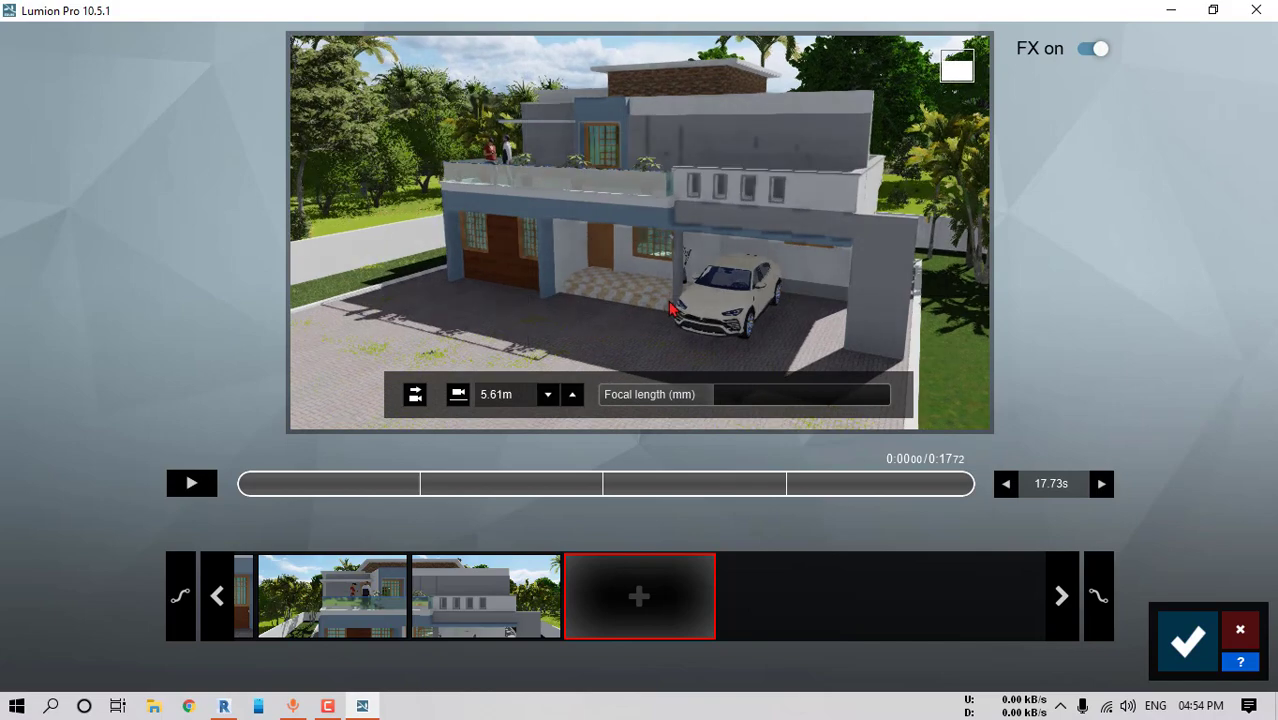
right_click_drag(640, 232, 640, 232)
key("q")
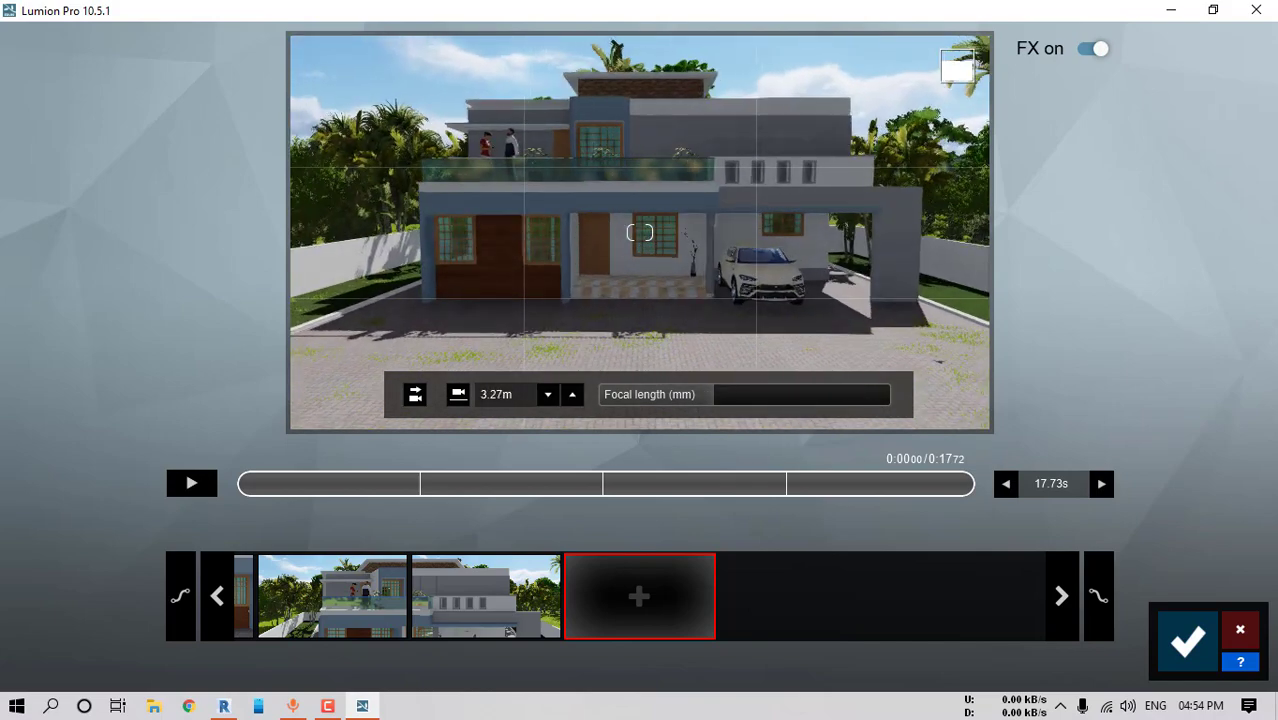
key("e")
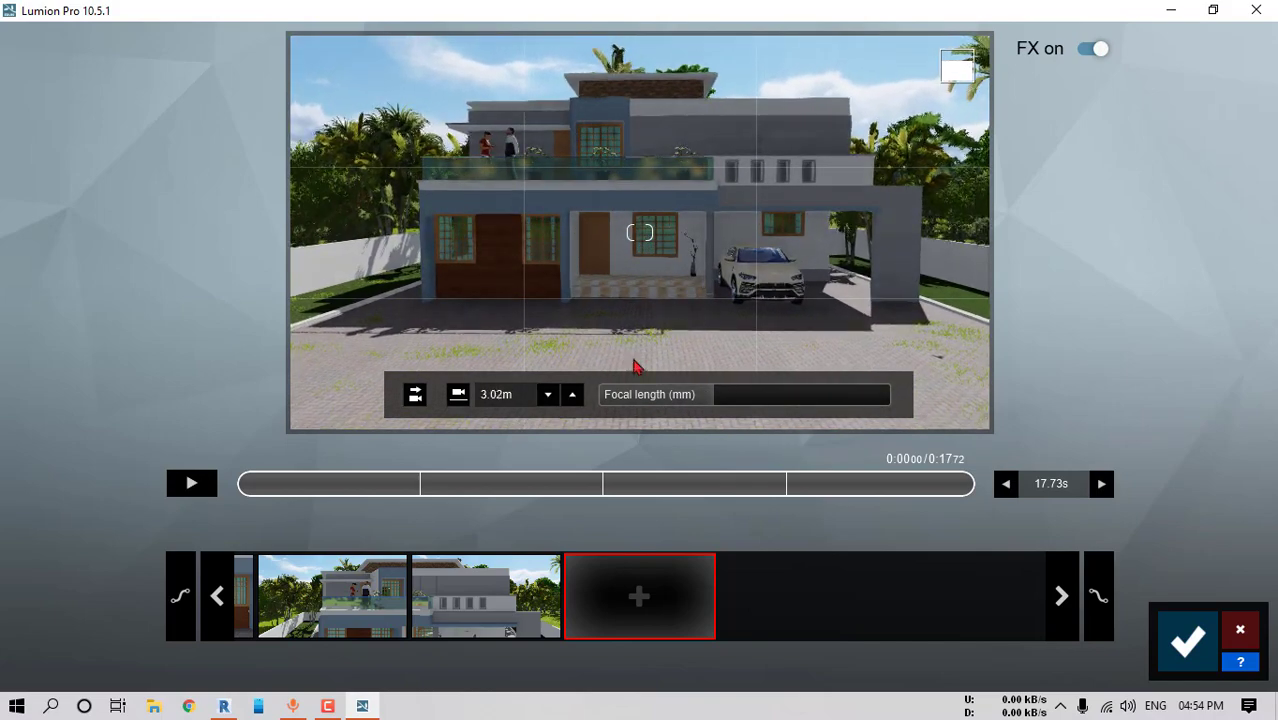
left_click(645, 585)
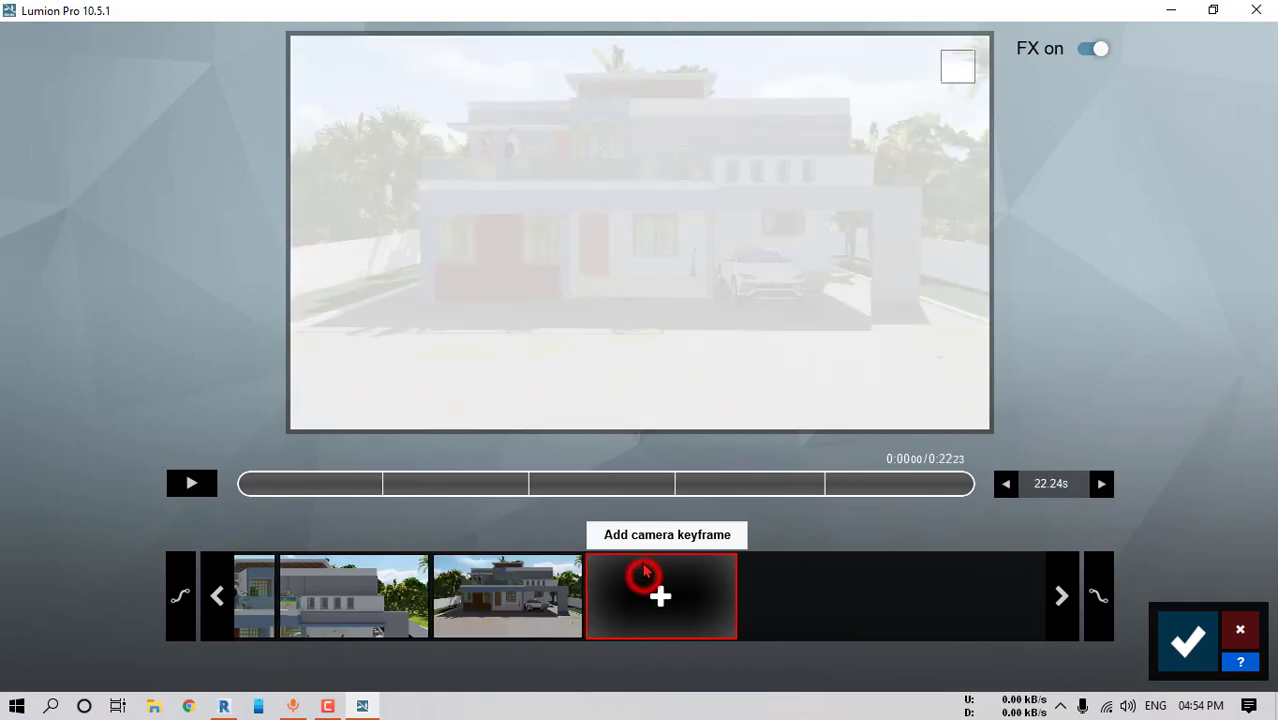
Set the clip's length to 20 seconds, play it through and save the clip
left_click(1006, 484)
left_click(1042, 484)
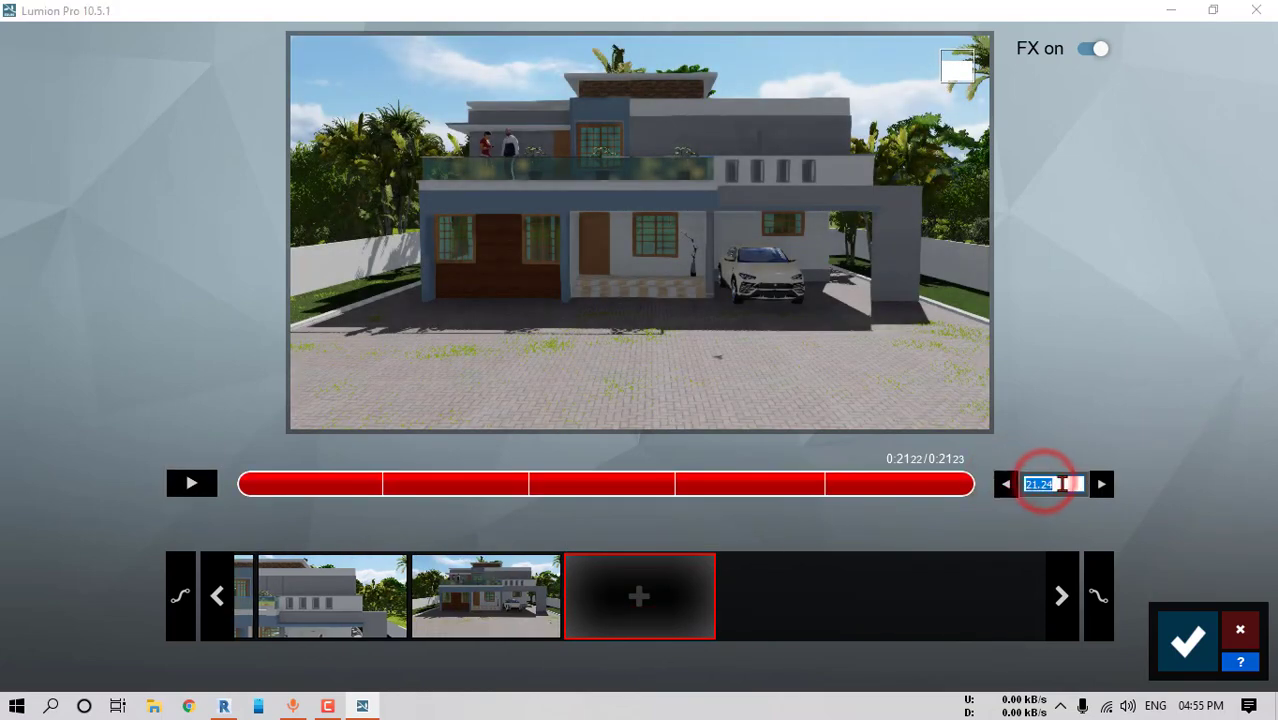
type("20")
left_click(192, 485)
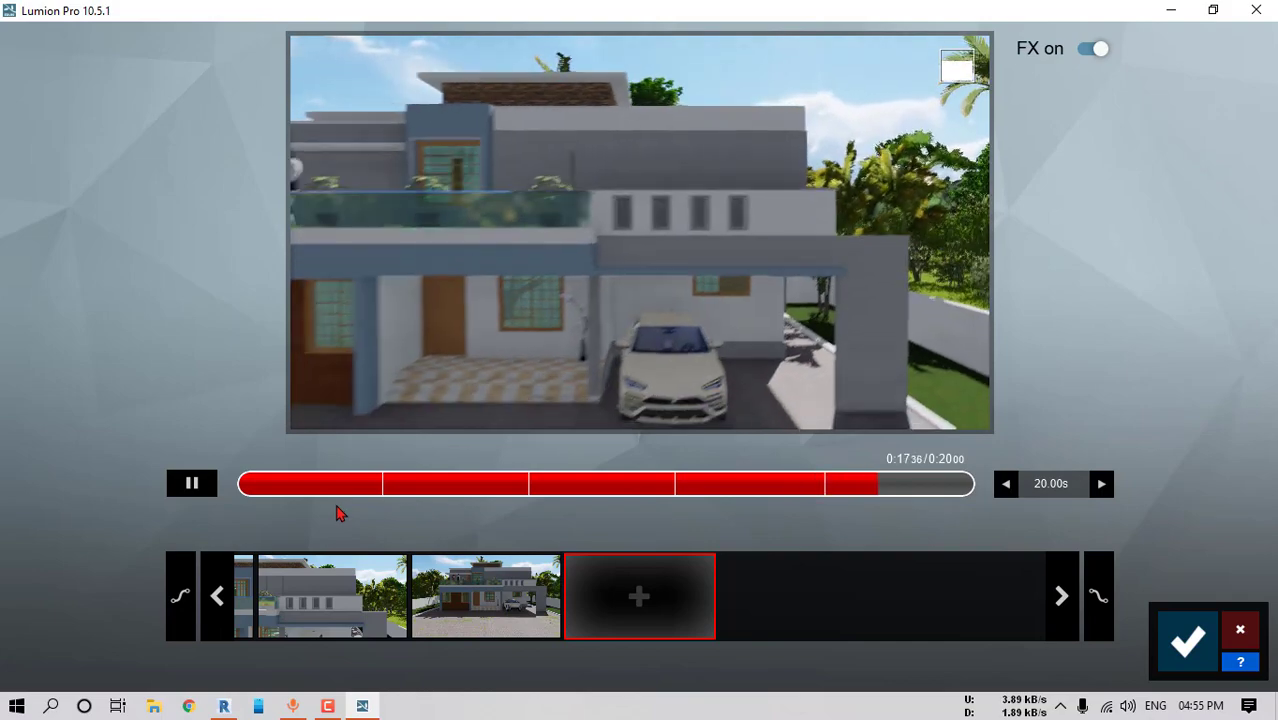
left_click(1190, 645)
Start recording a new clip in slot 5 and add its first keyframe facing the house's side wall beyond the balcony, about 3.9 m high
left_click(812, 578)
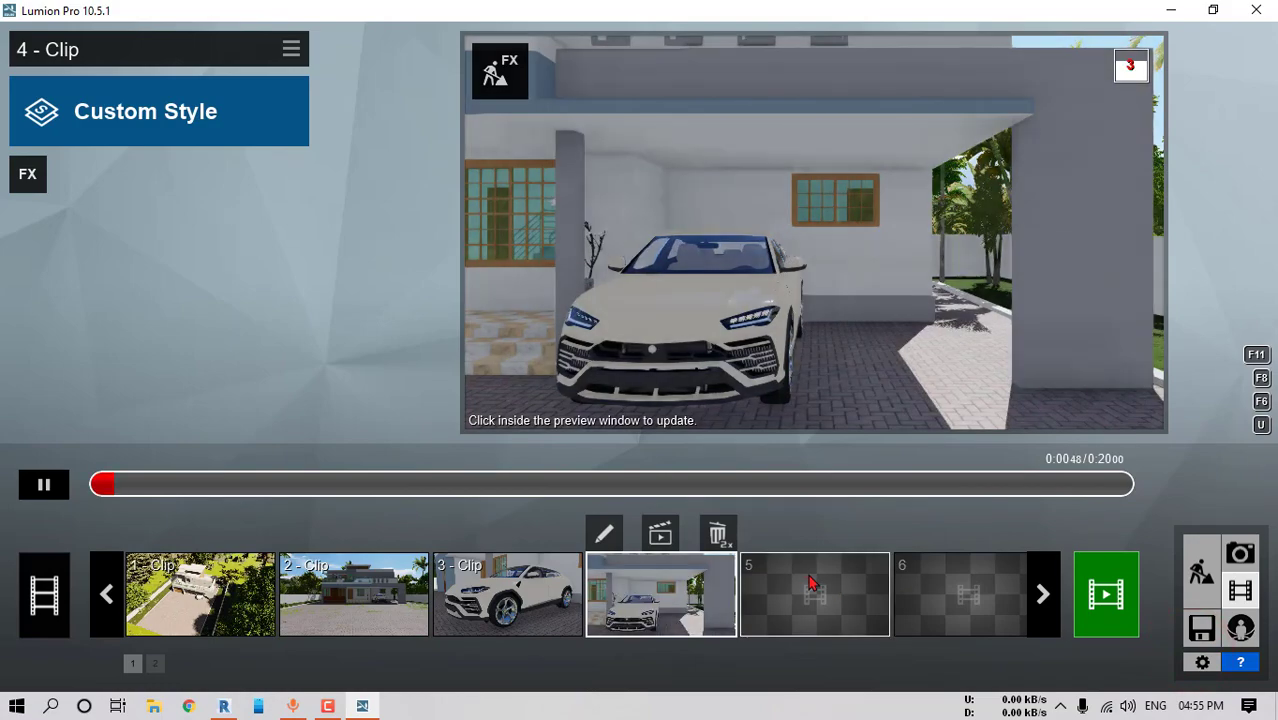
left_click(789, 355)
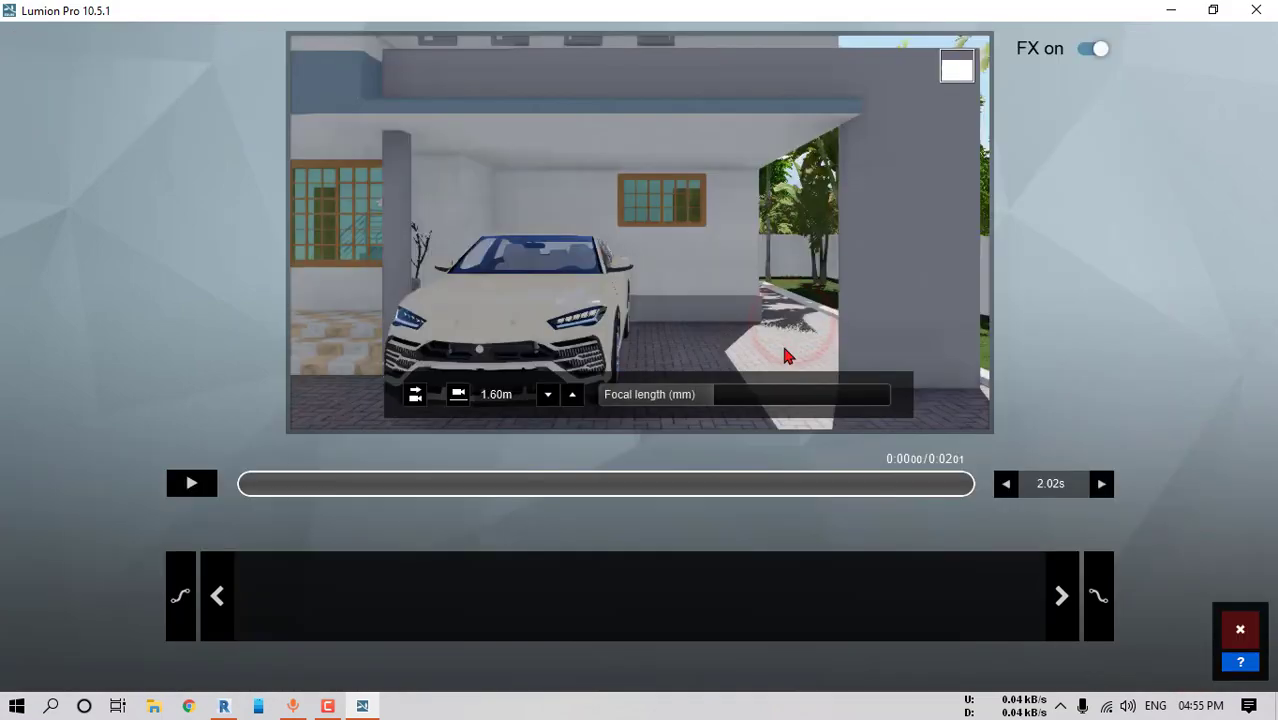
right_click_drag(527, 291, 500, 291)
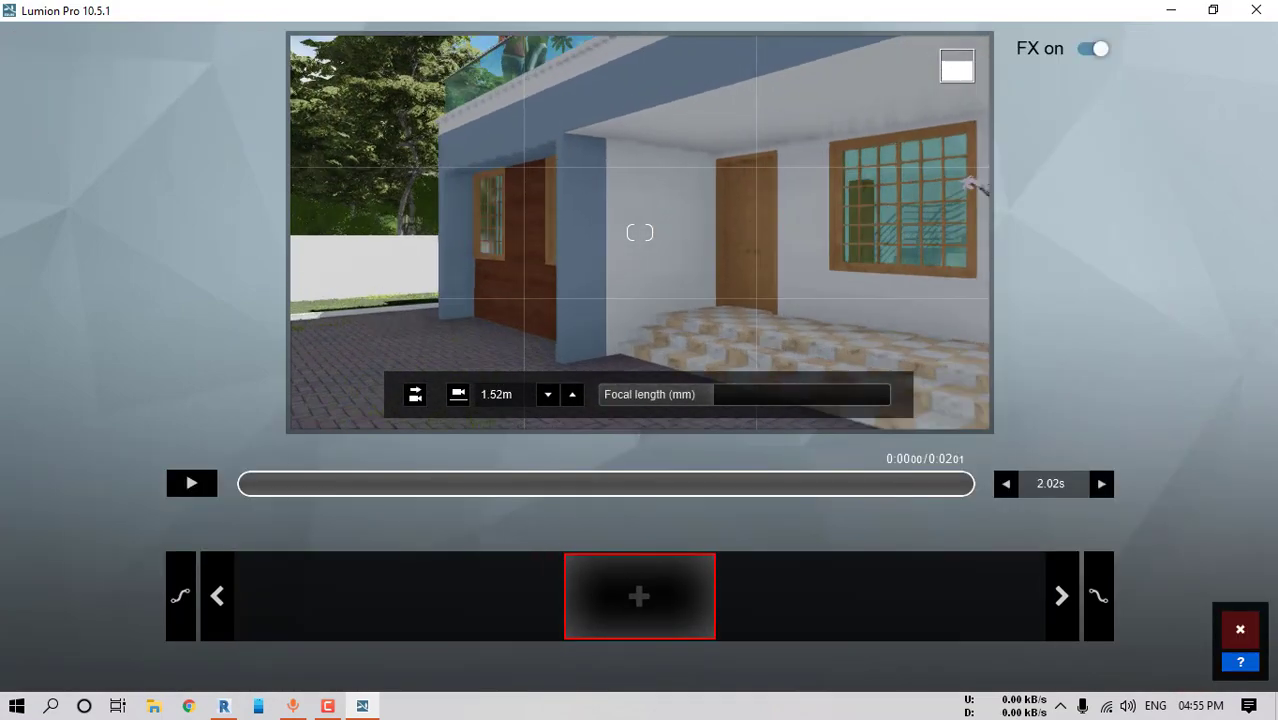
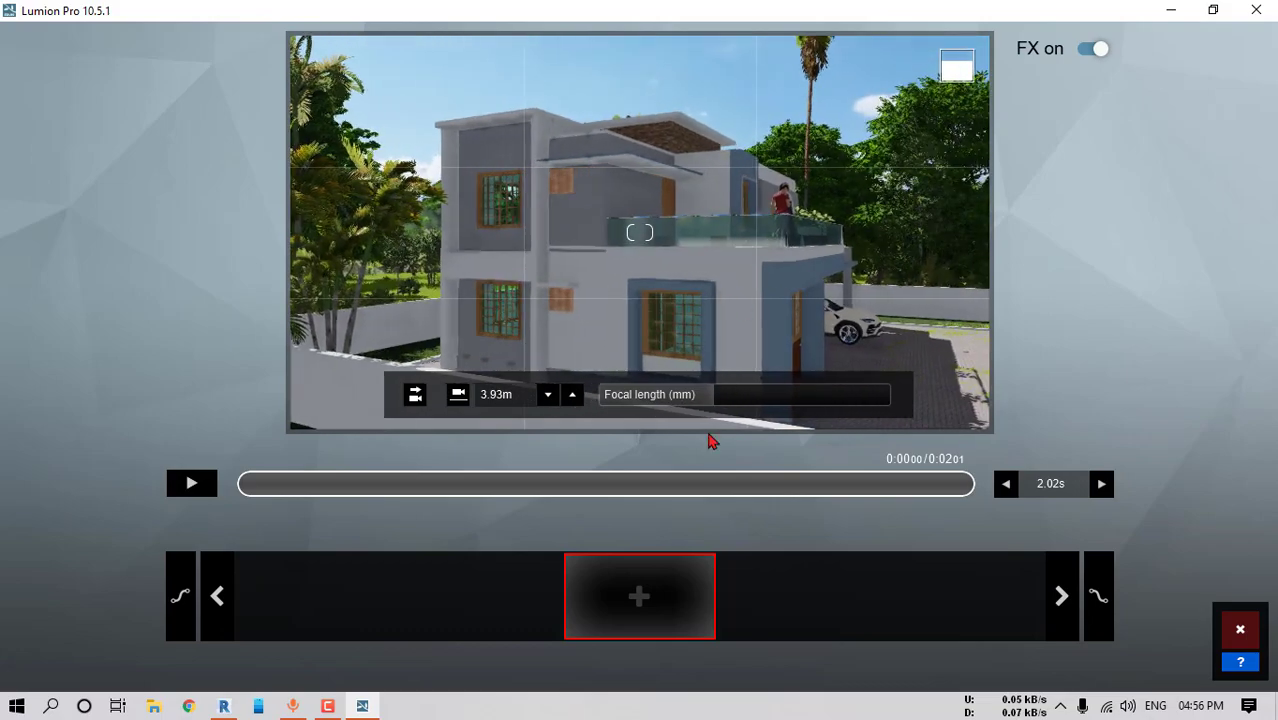
left_click(660, 596)
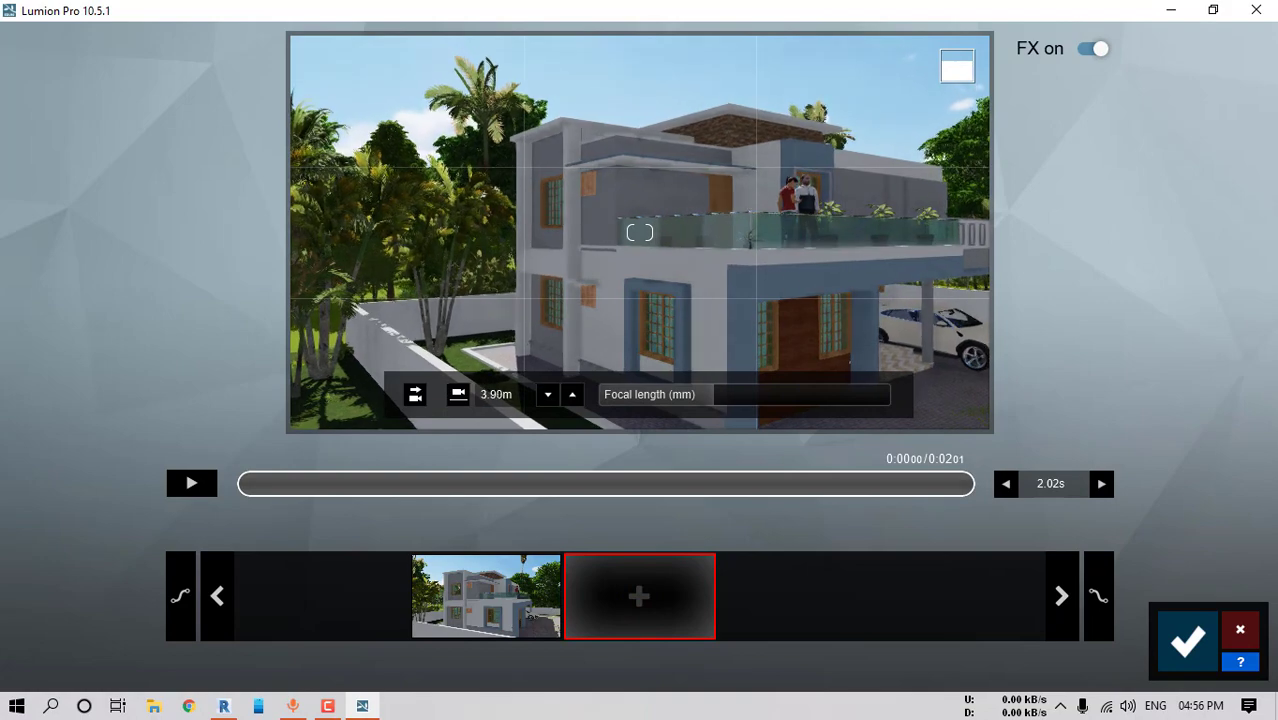
Level the camera and add keyframes at the front corner below the balcony and at the full front view of the house
left_click(414, 396)
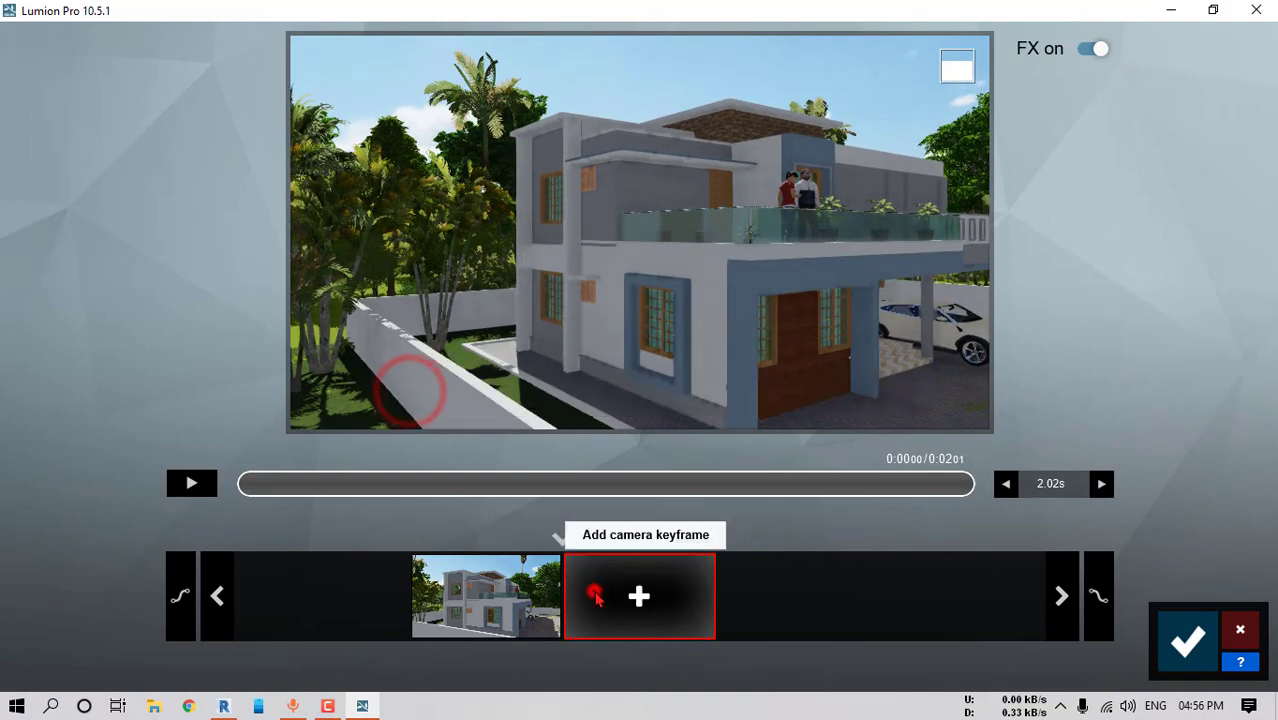
left_click(594, 592)
key("d")
right_click_drag(765, 312, 632, 312)
key("s")
key("s")
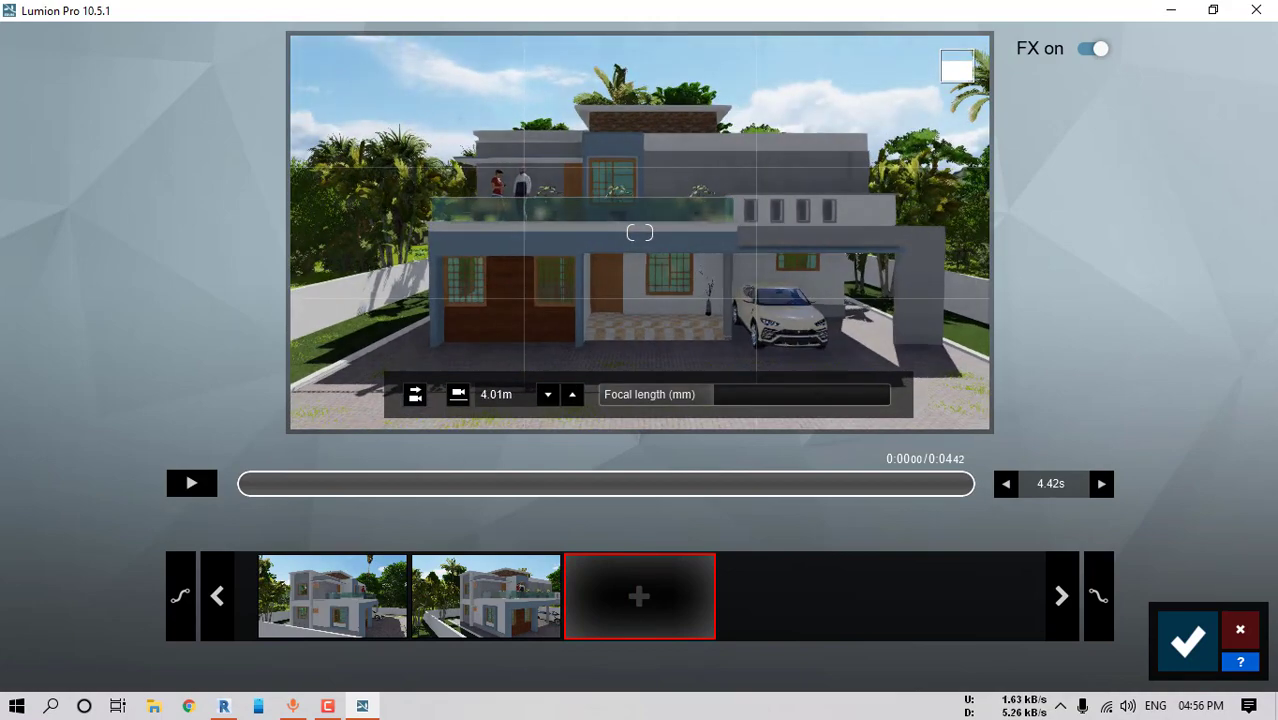
key("d")
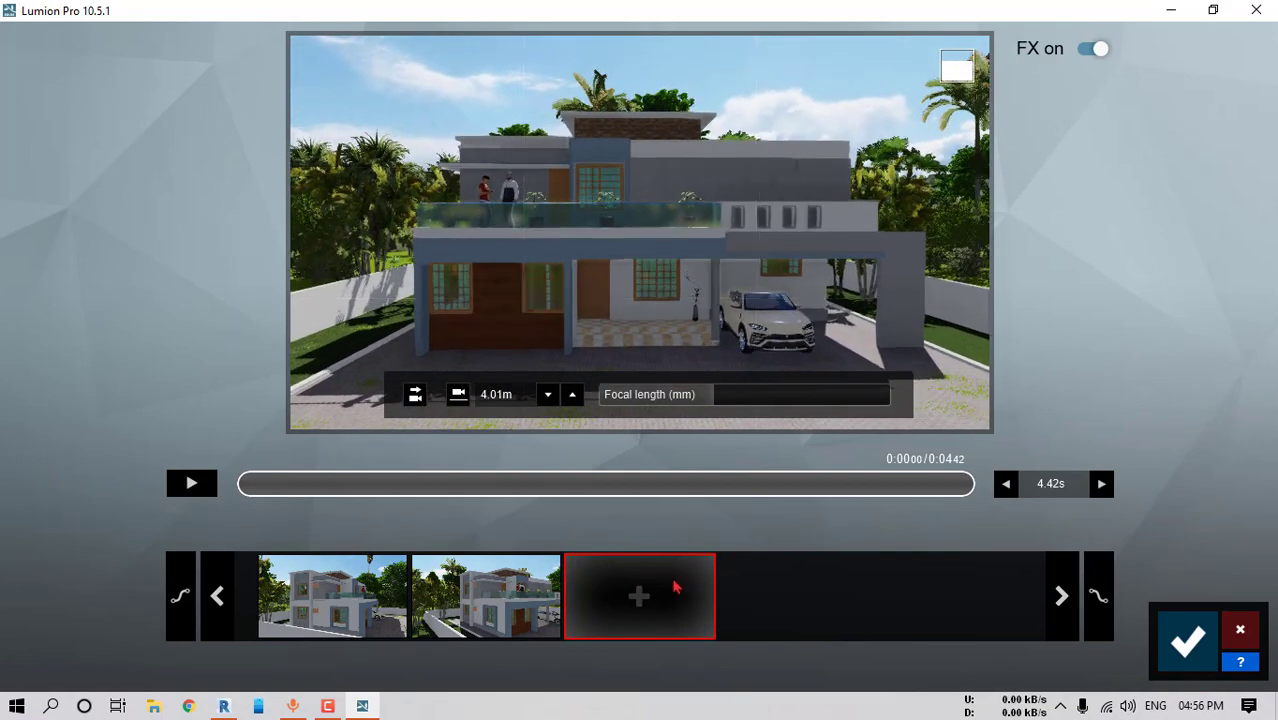
left_click(640, 596)
Orbit the camera to the carport corner at about 4 m height and add a keyframe showing the car and side wall
key("d")
right_click_drag(763, 351, 698, 351)
key("d")
right_click_drag(673, 268, 590, 280)
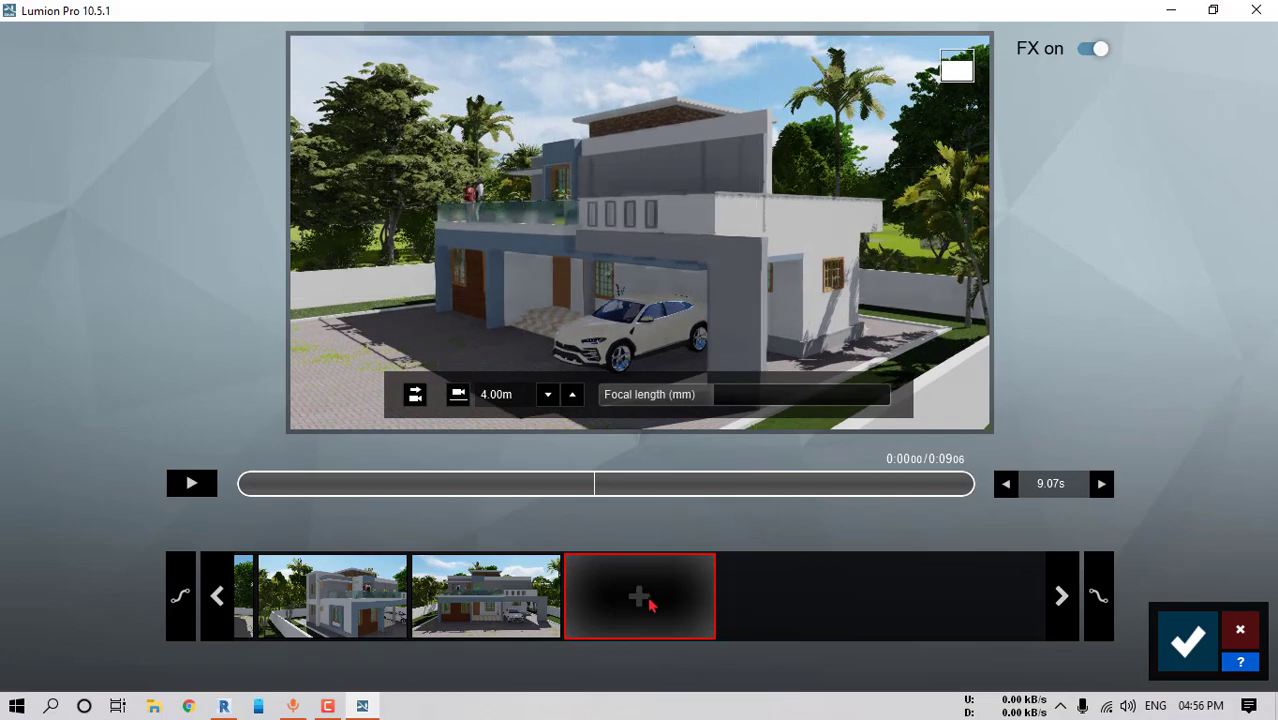
left_click(641, 594)
Move the camera past the tree to the carport side, level it and add a keyframe facing the white side wall
key("d")
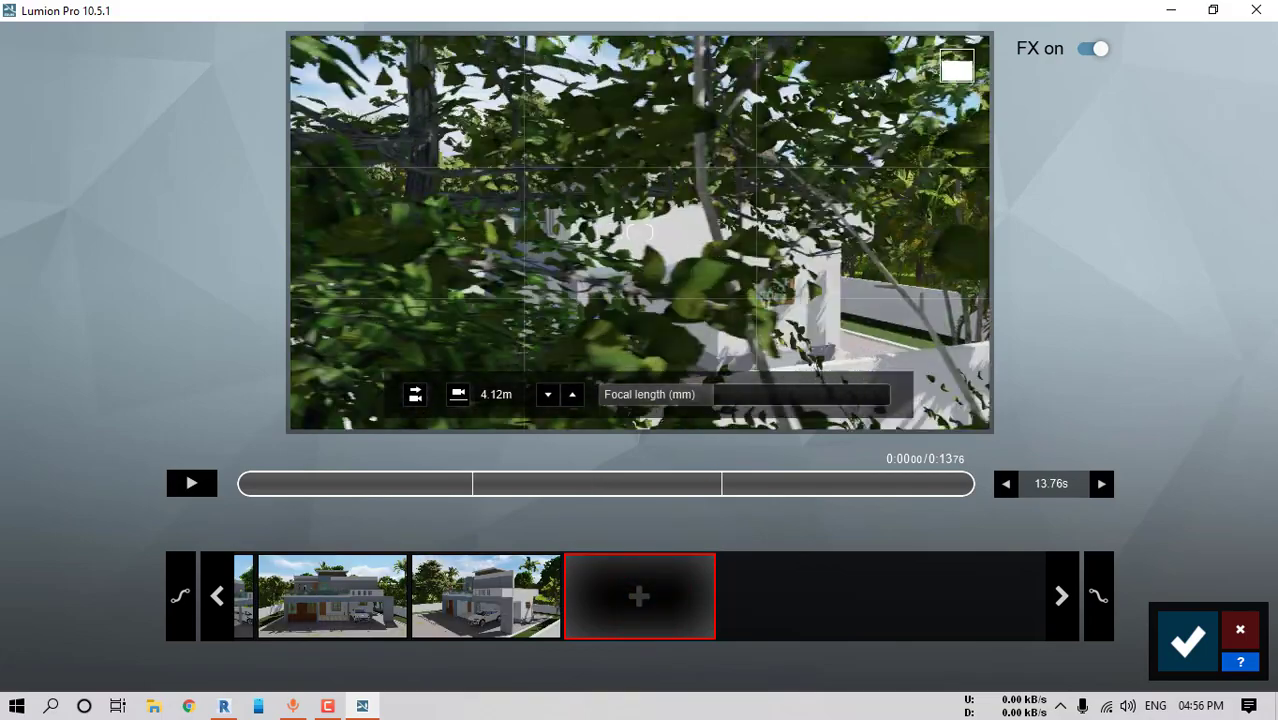
key("d")
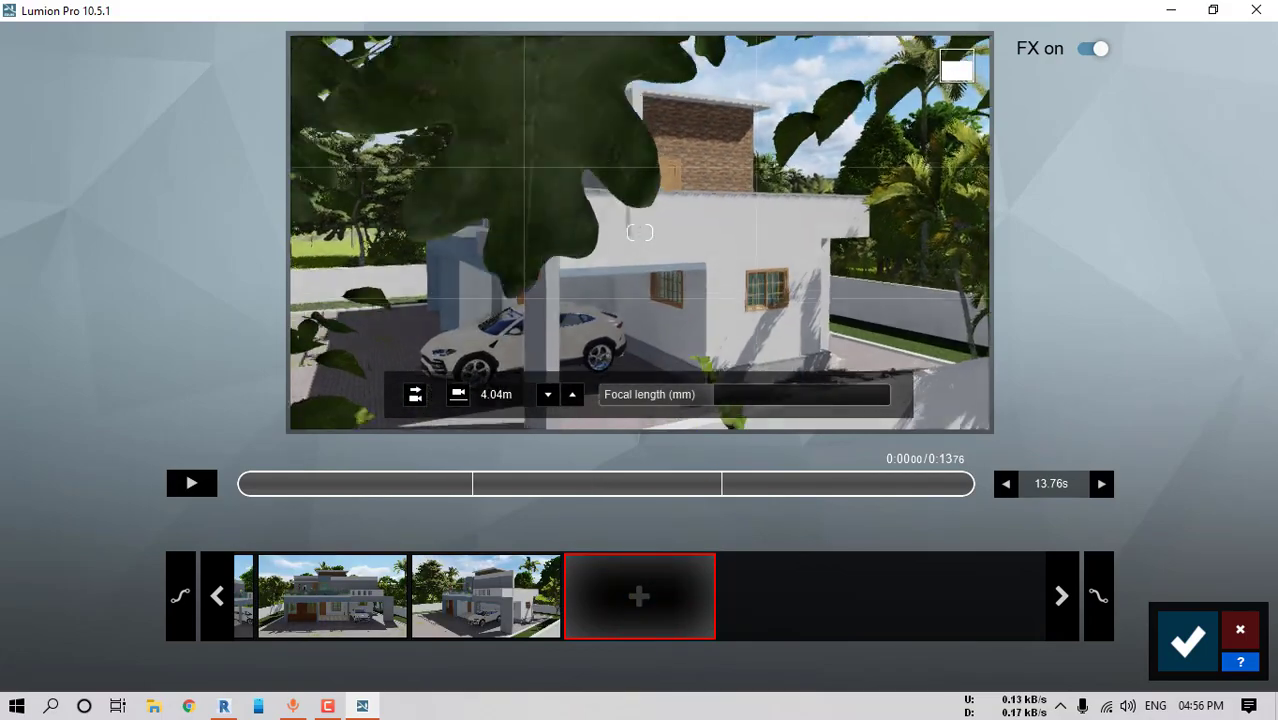
right_click_drag(640, 232, 640, 247)
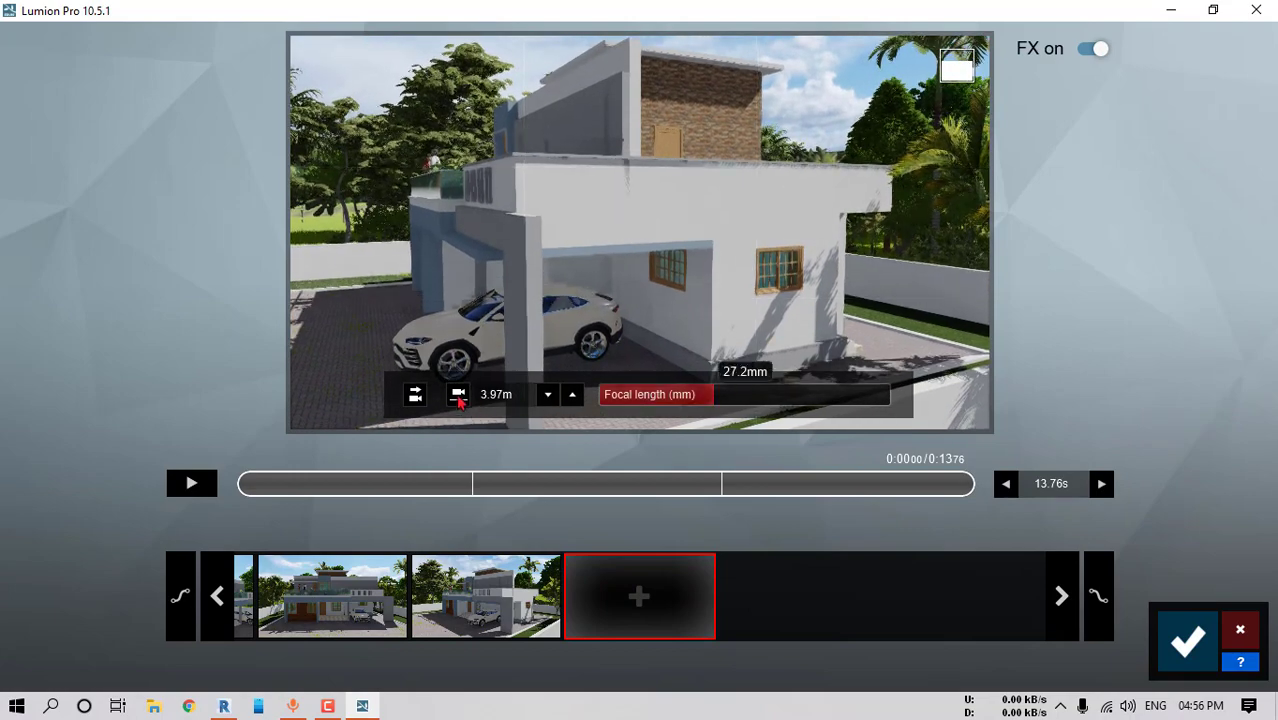
left_click(414, 394)
left_click(640, 593)
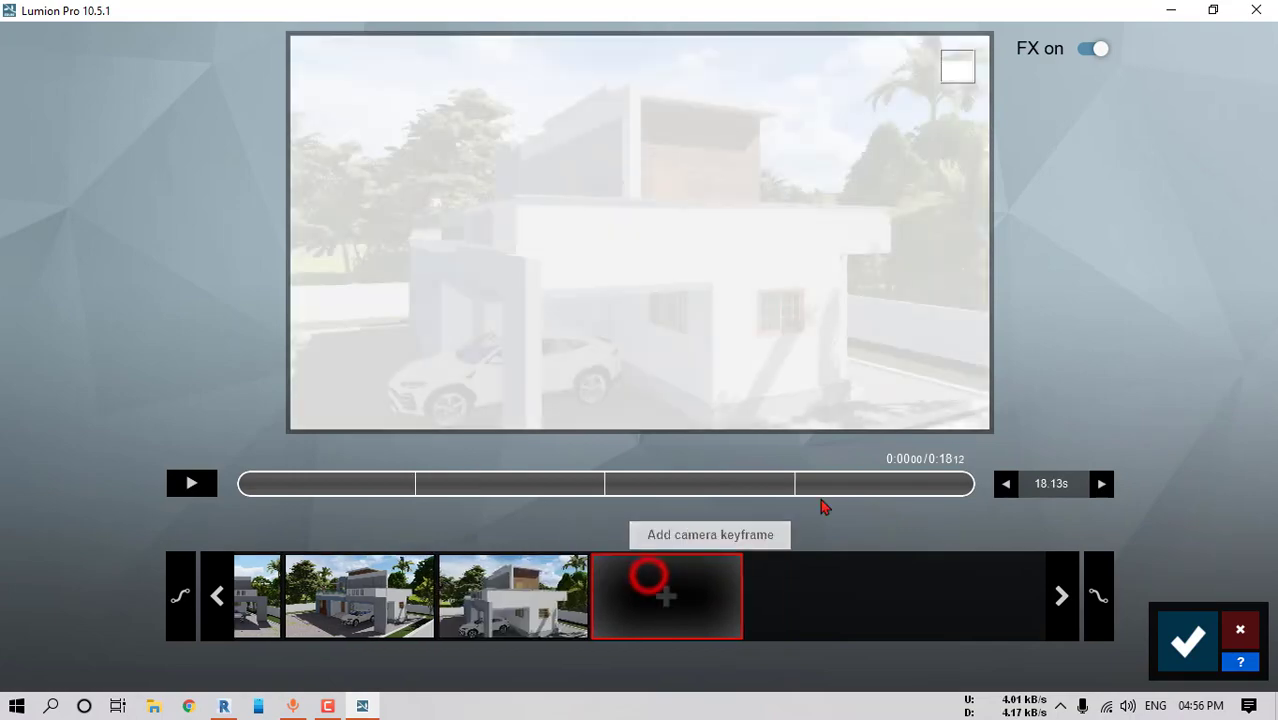
Set the orbiting clip's duration to 20 seconds, preview it from the start and save it
left_click(1058, 484)
type("20")
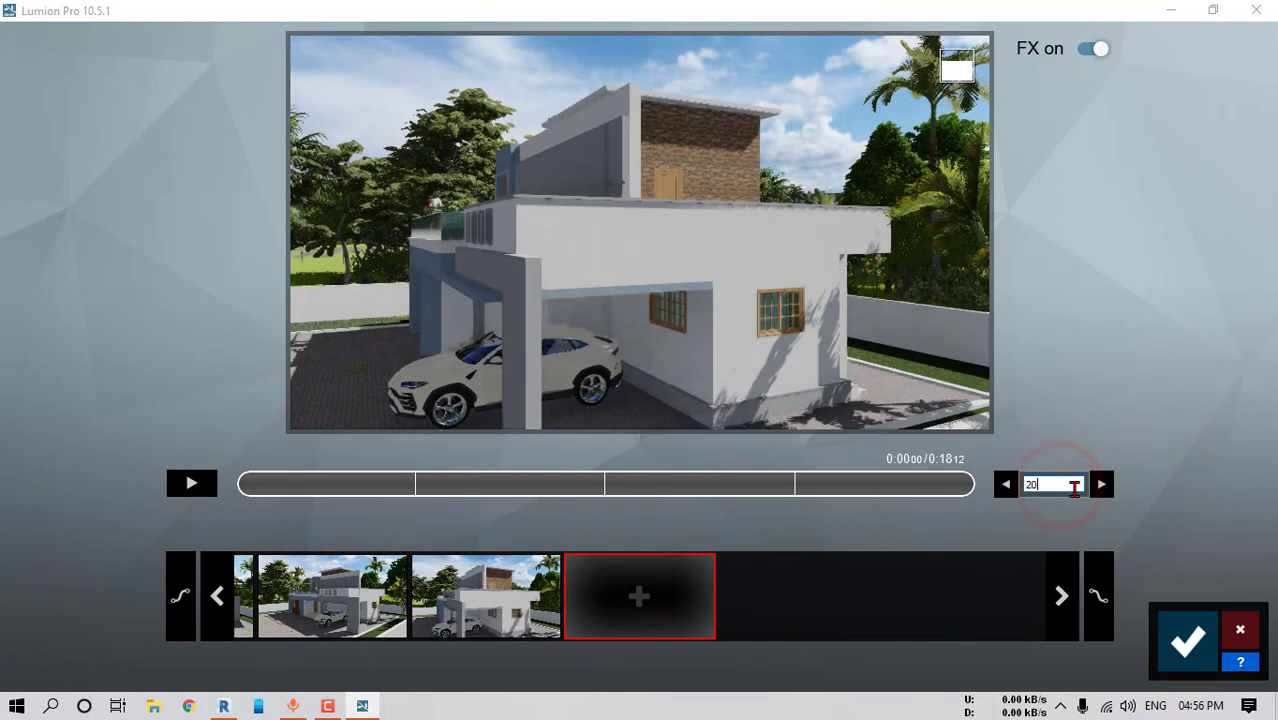
left_click(174, 485)
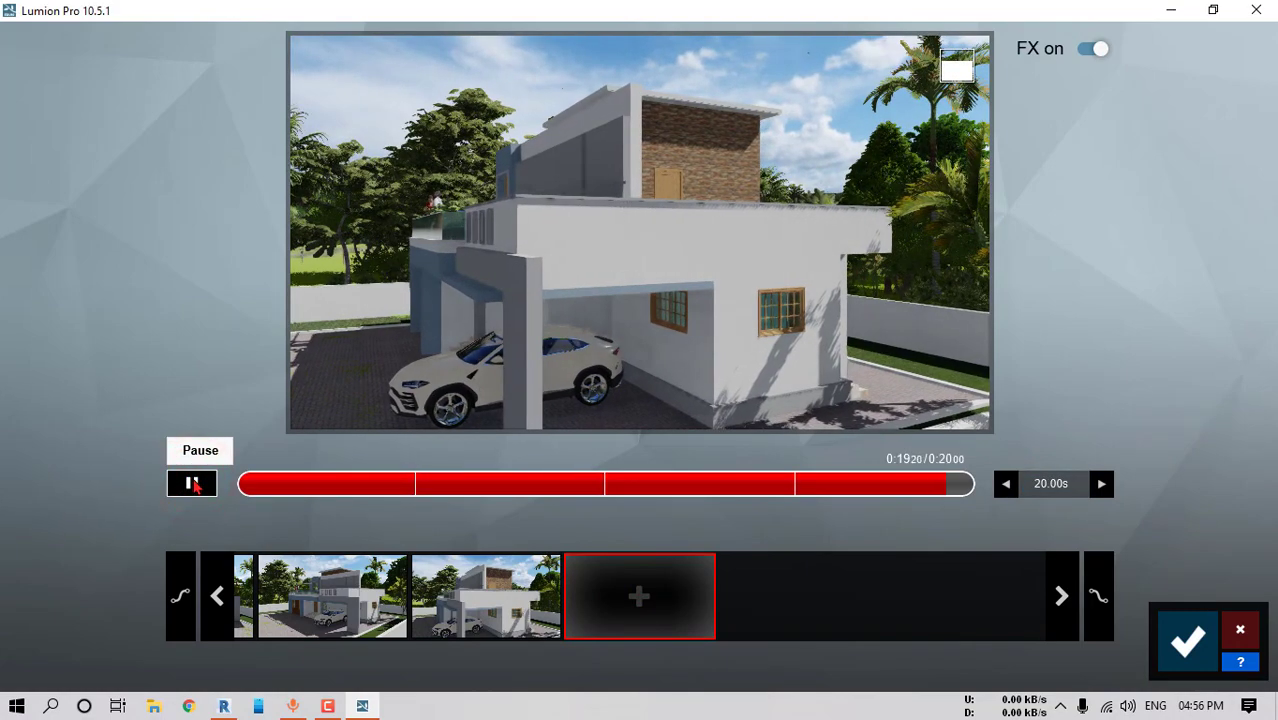
left_click_drag(896, 487, 182, 485)
left_click(187, 485)
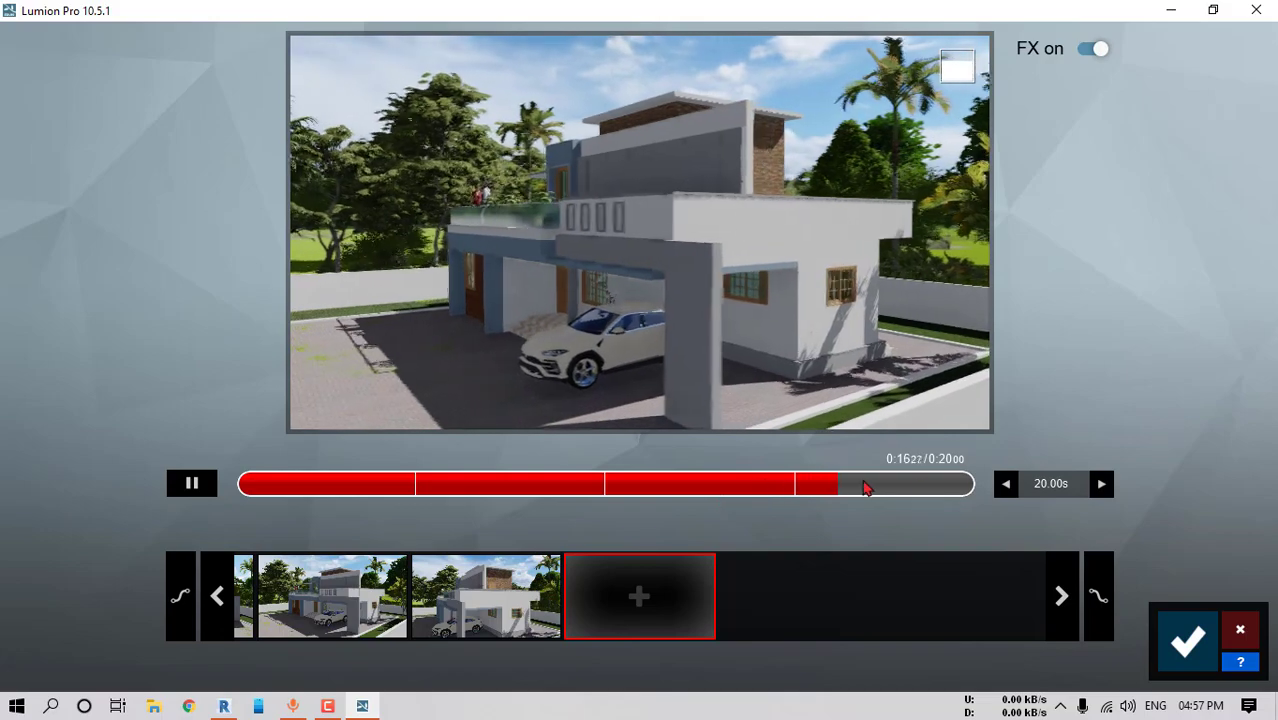
left_click(1182, 641)
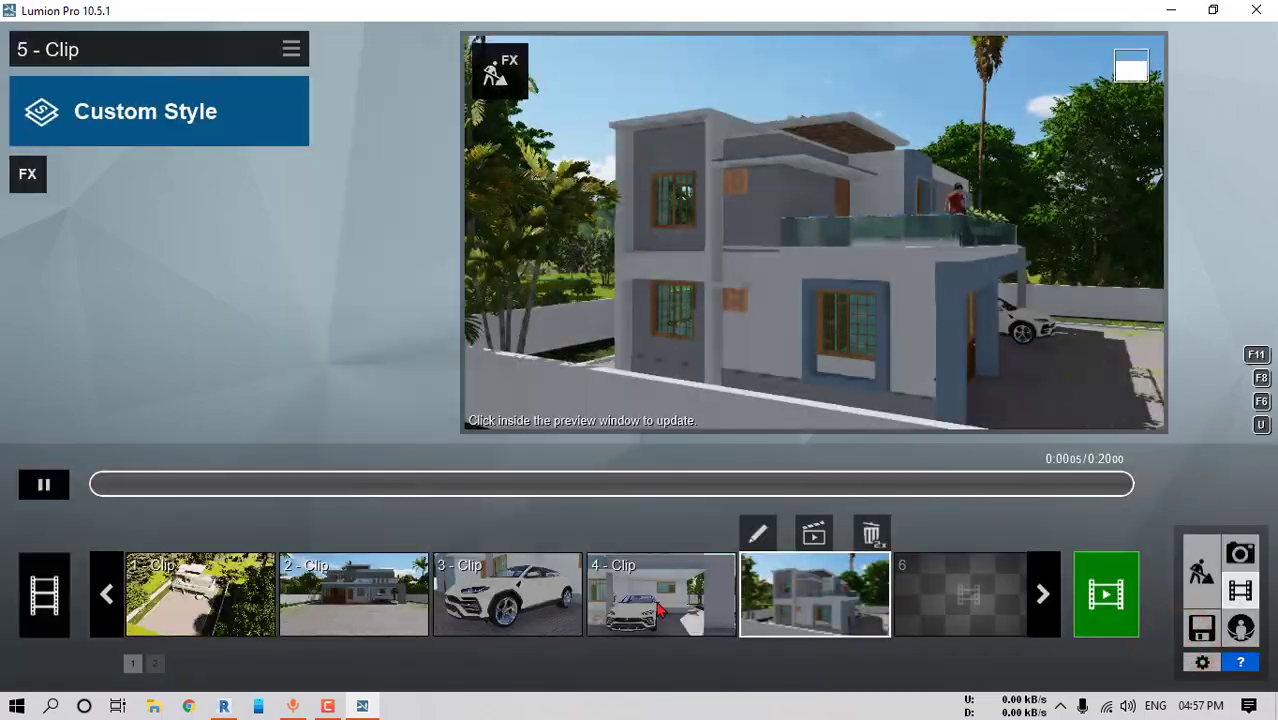
Delete the aerial clip in slot 1 and select clip 2
left_click(212, 598)
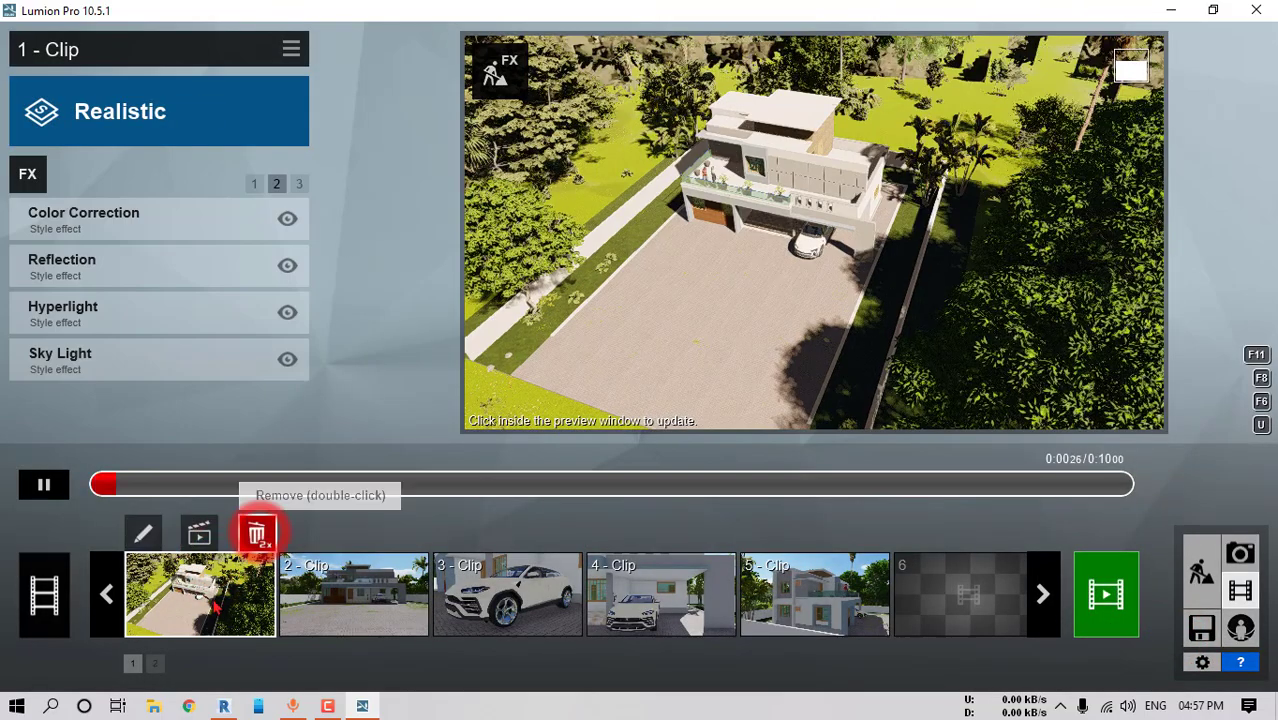
double_click(256, 537)
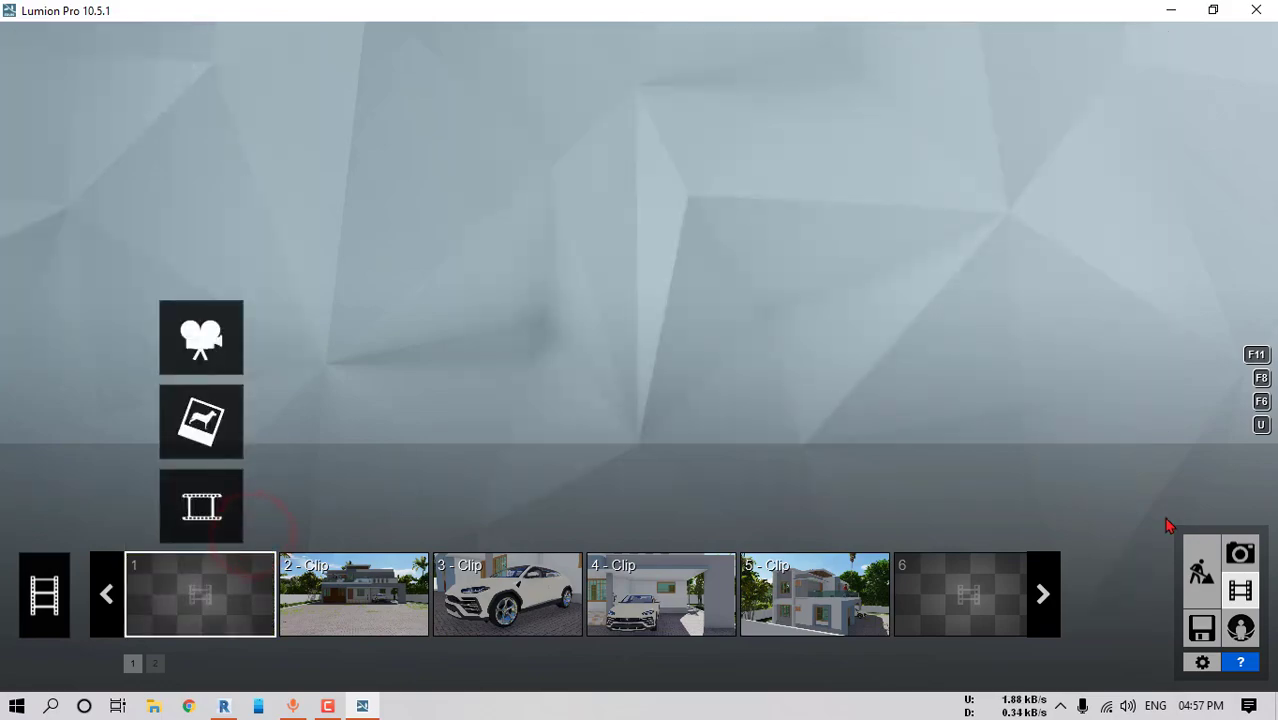
left_click(205, 584)
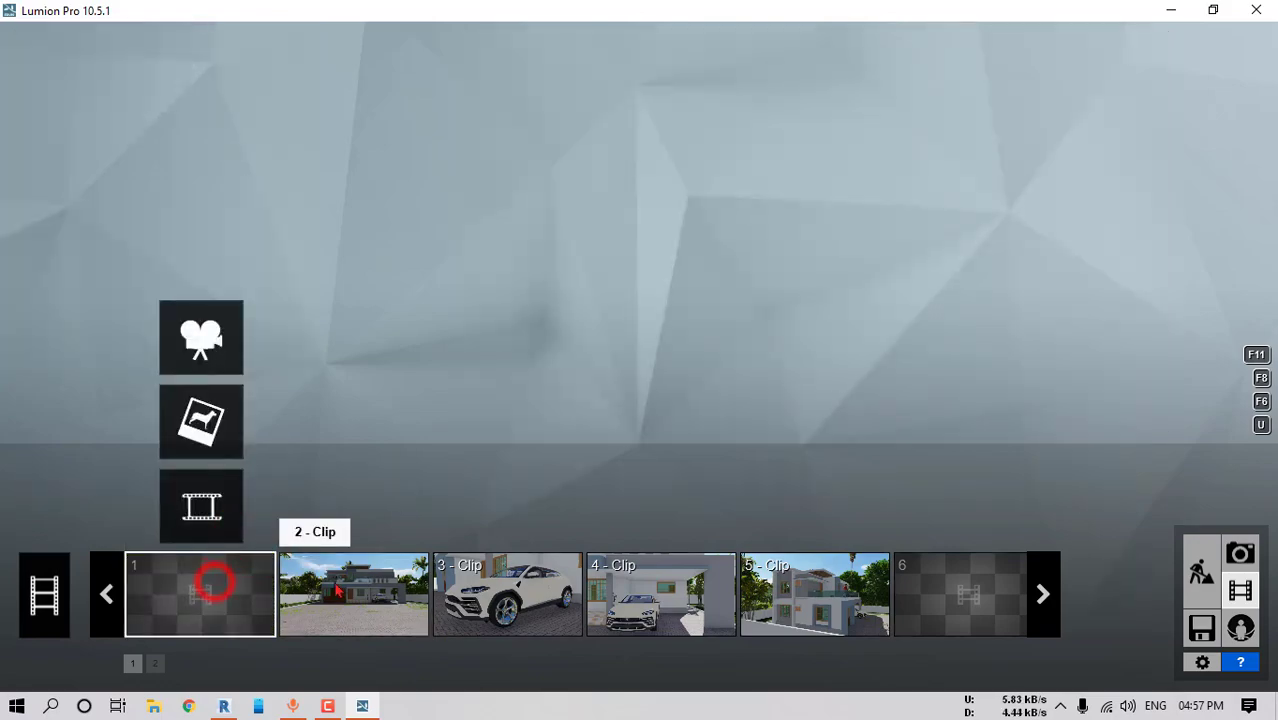
left_click(387, 592)
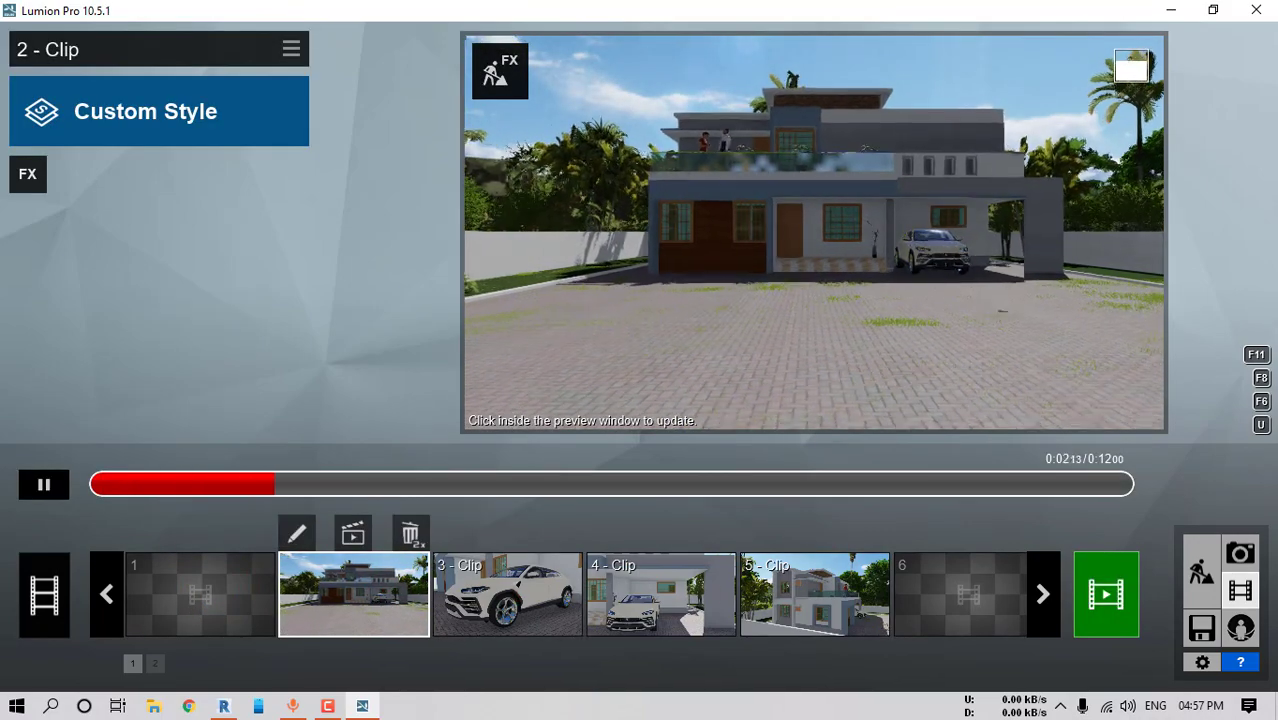
Switch to Photo mode, compare the wet-ground shots and copy the effects of Photo 7
left_click(1240, 553)
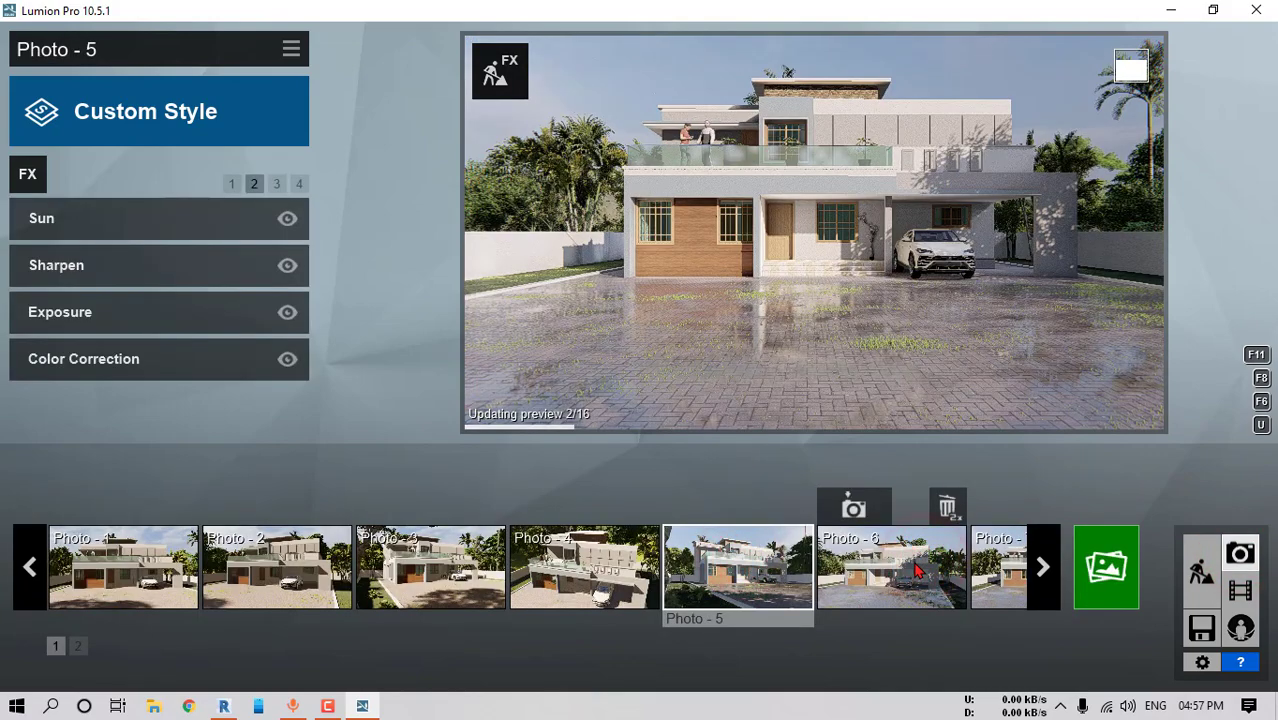
left_click(884, 578)
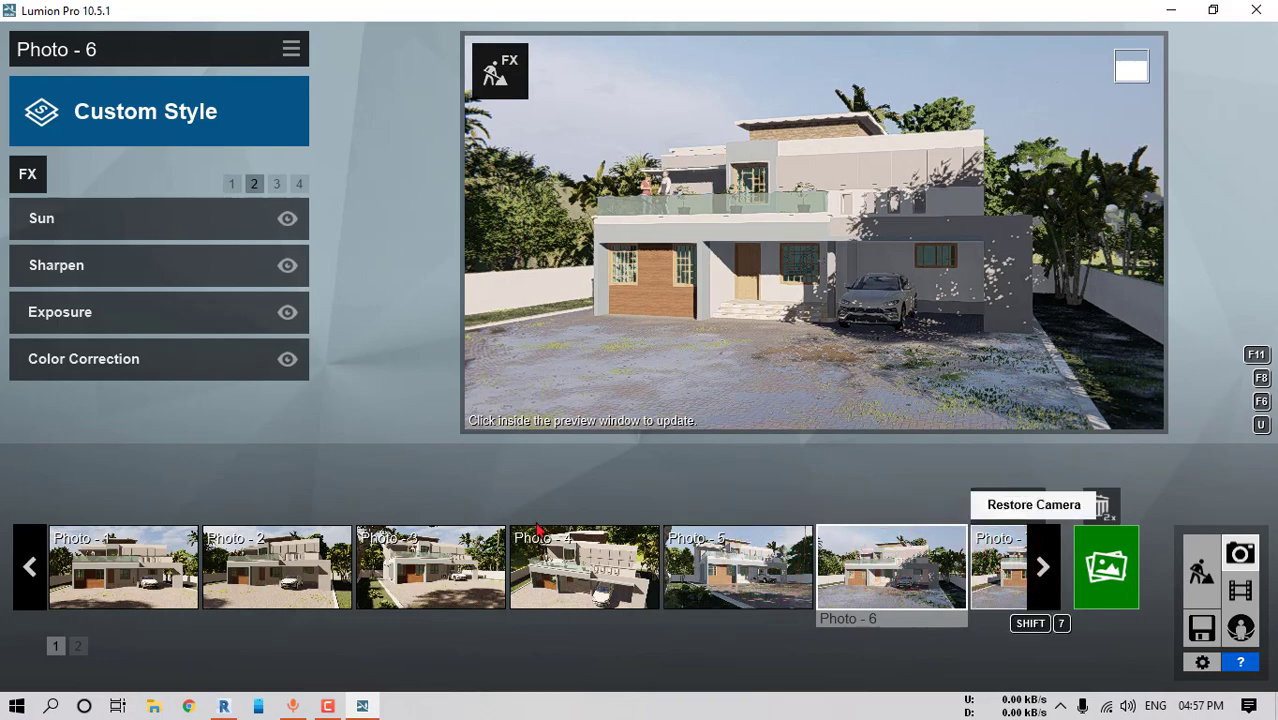
left_click(998, 566)
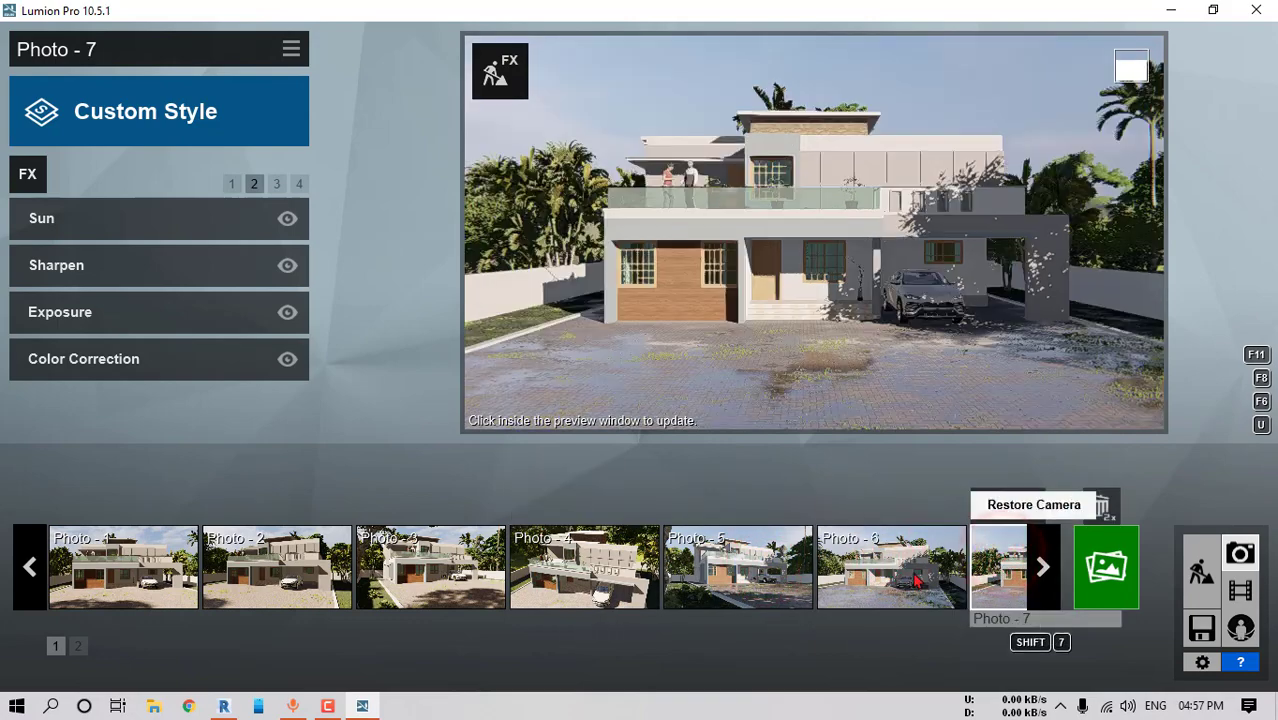
left_click(290, 49)
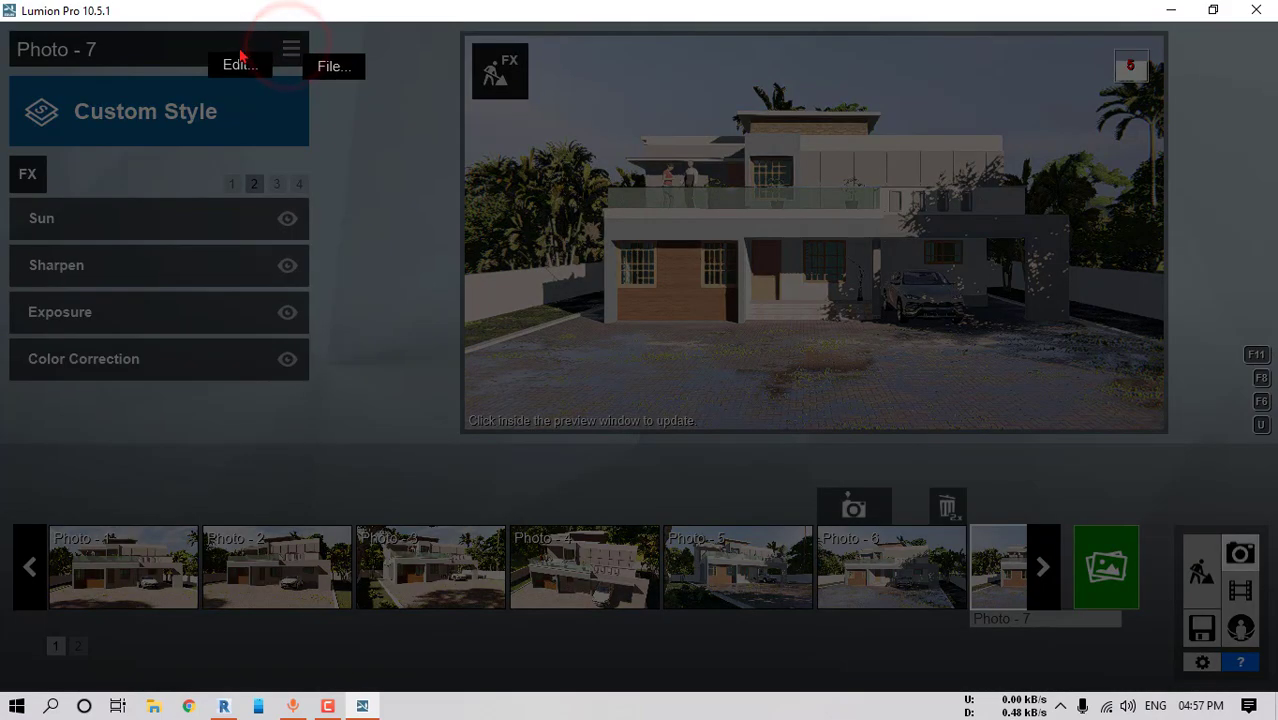
left_click(234, 63)
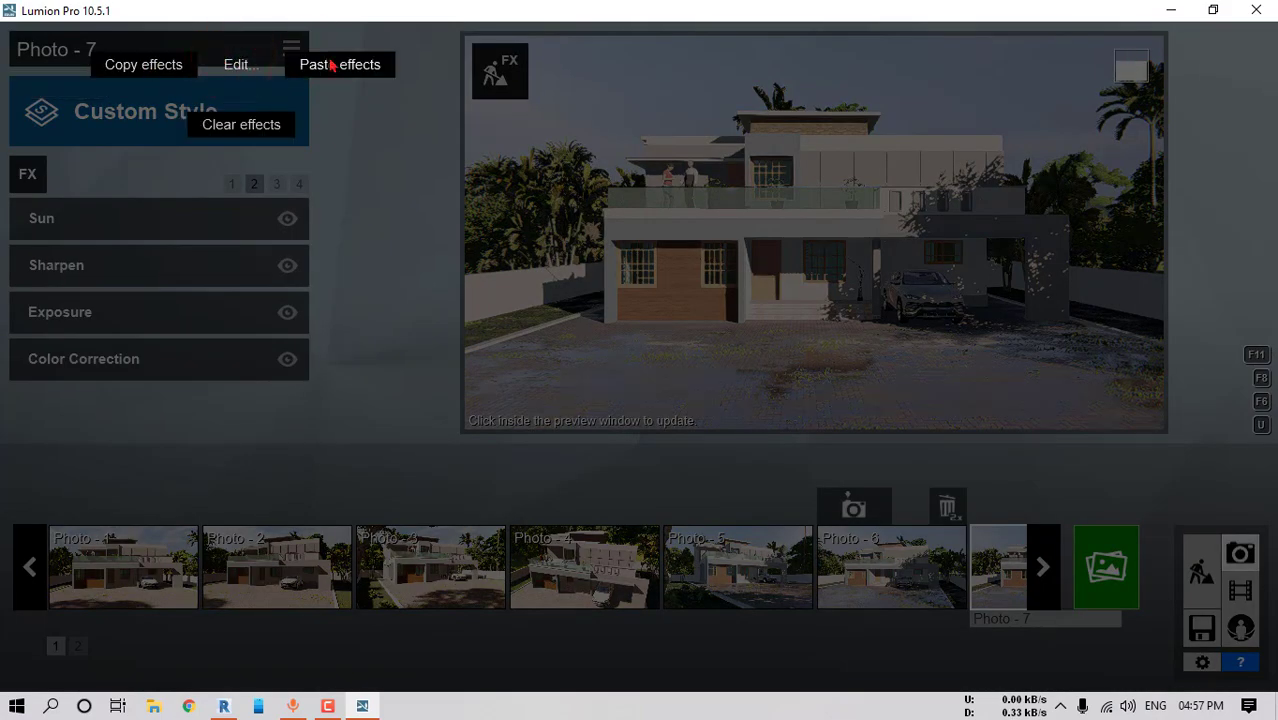
left_click(160, 64)
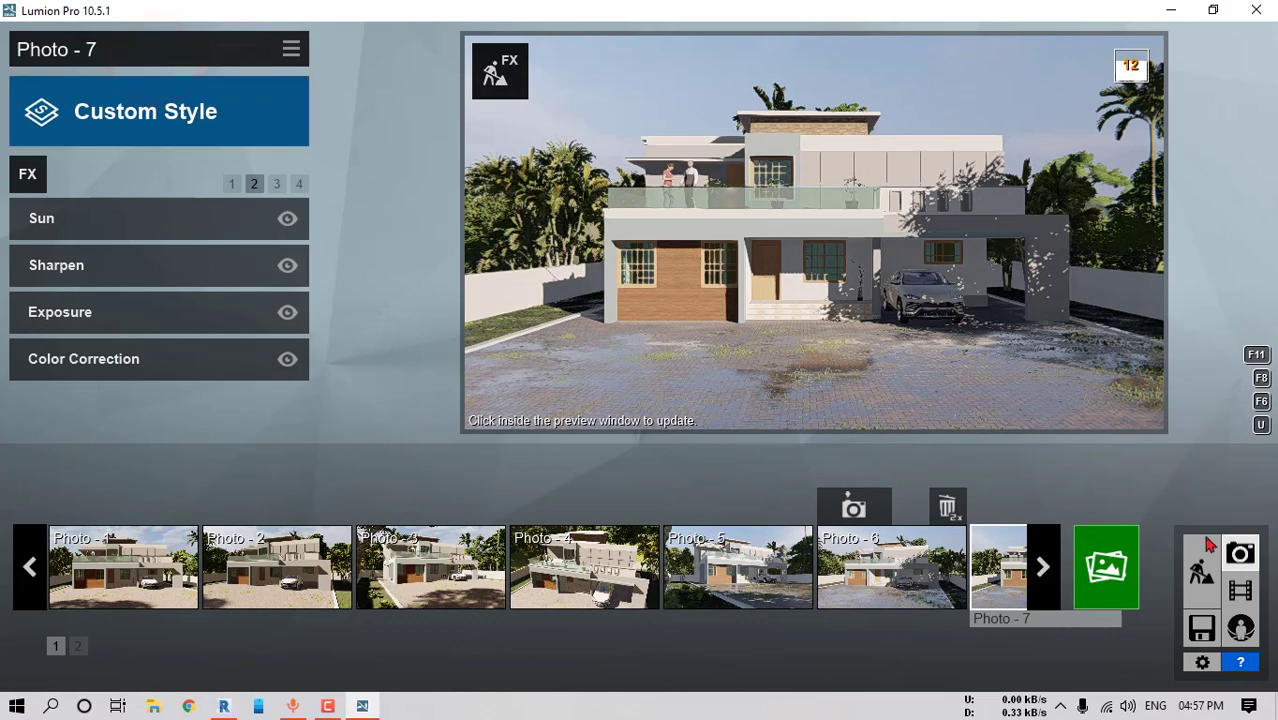
Switch to Movie mode, select the entire movie and delete its Motion Blur effect
left_click(1240, 590)
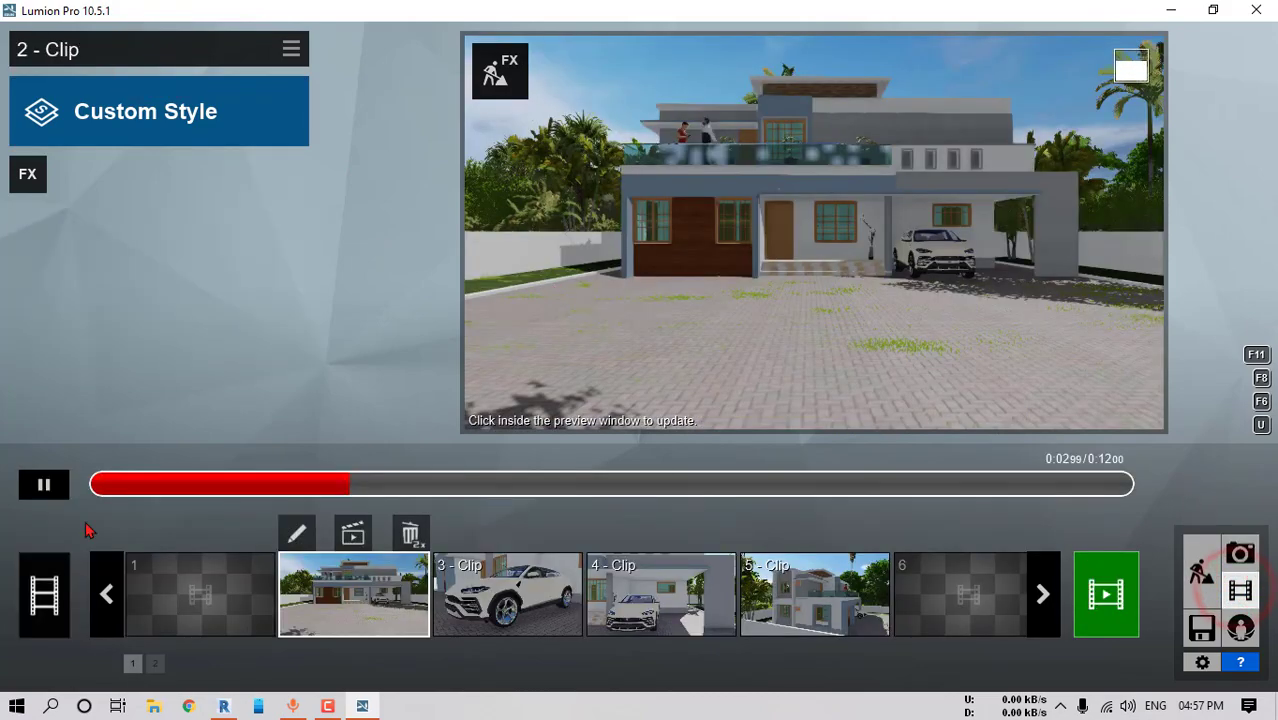
left_click(45, 593)
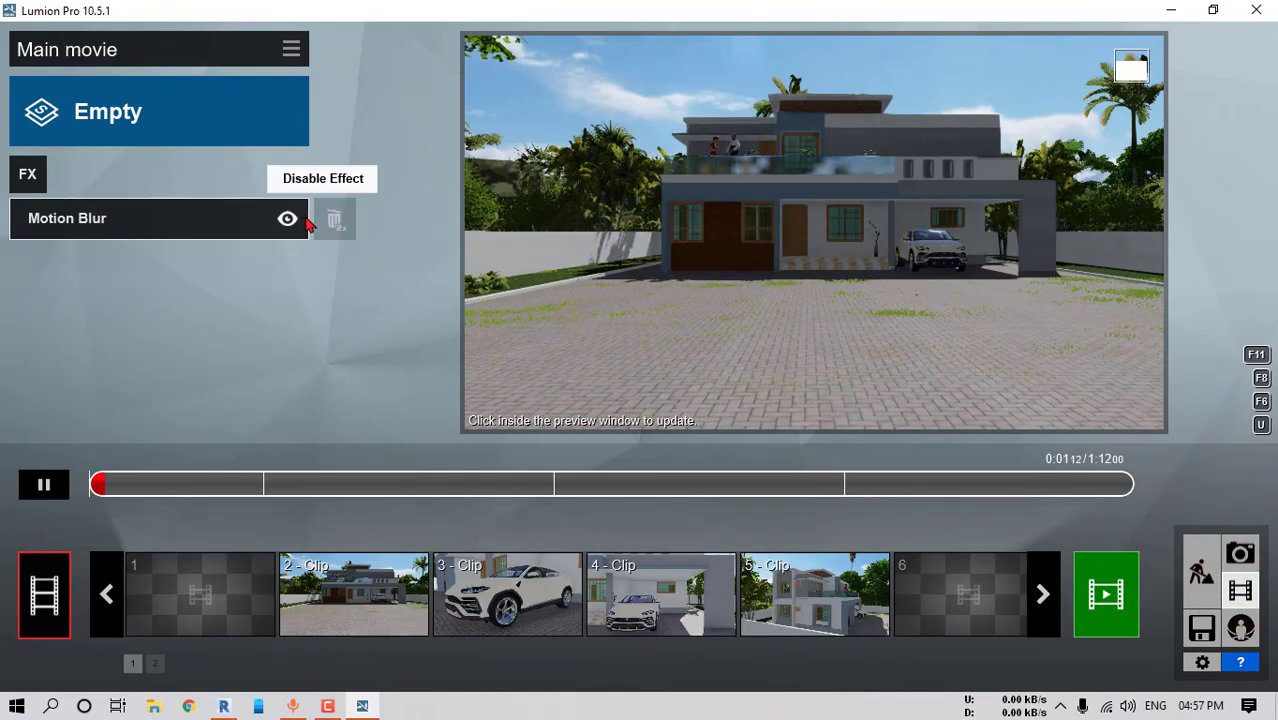
double_click(330, 220)
Paste the copied photo effects onto the main movie and scrub through its clips to check the look
left_click(282, 42)
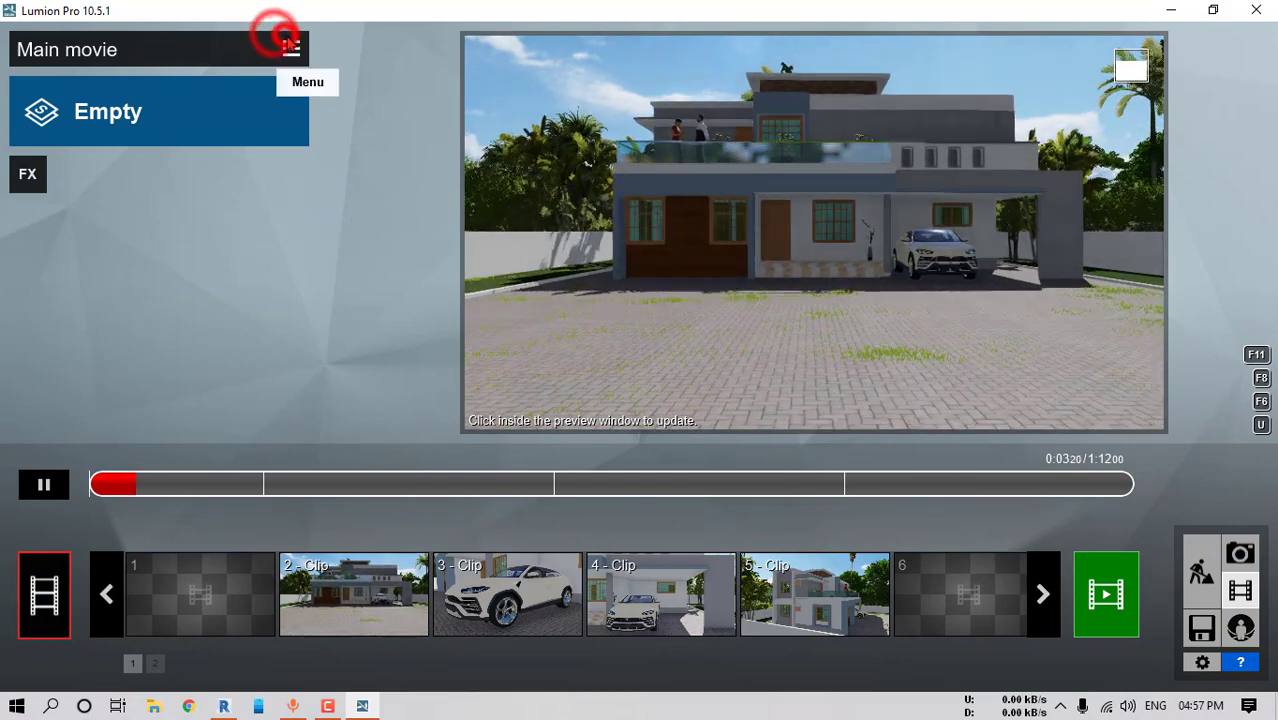
left_click(321, 55)
left_click(289, 47)
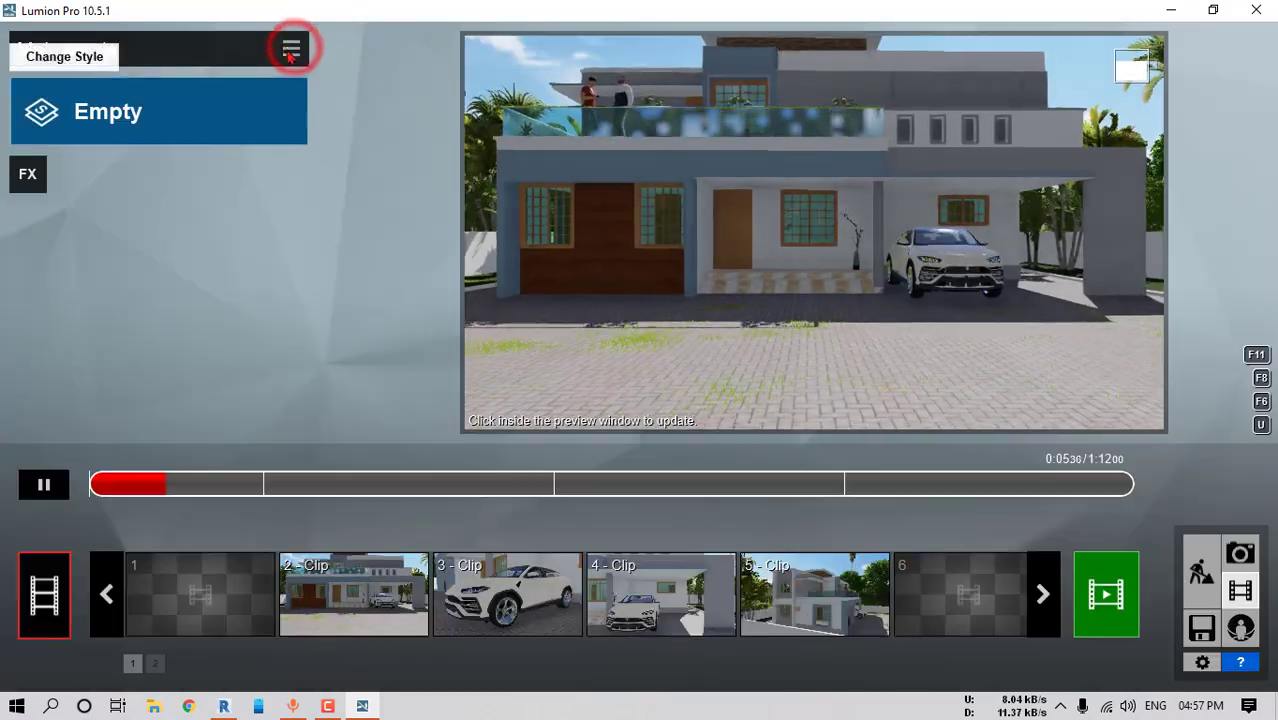
left_click(291, 47)
left_click(238, 58)
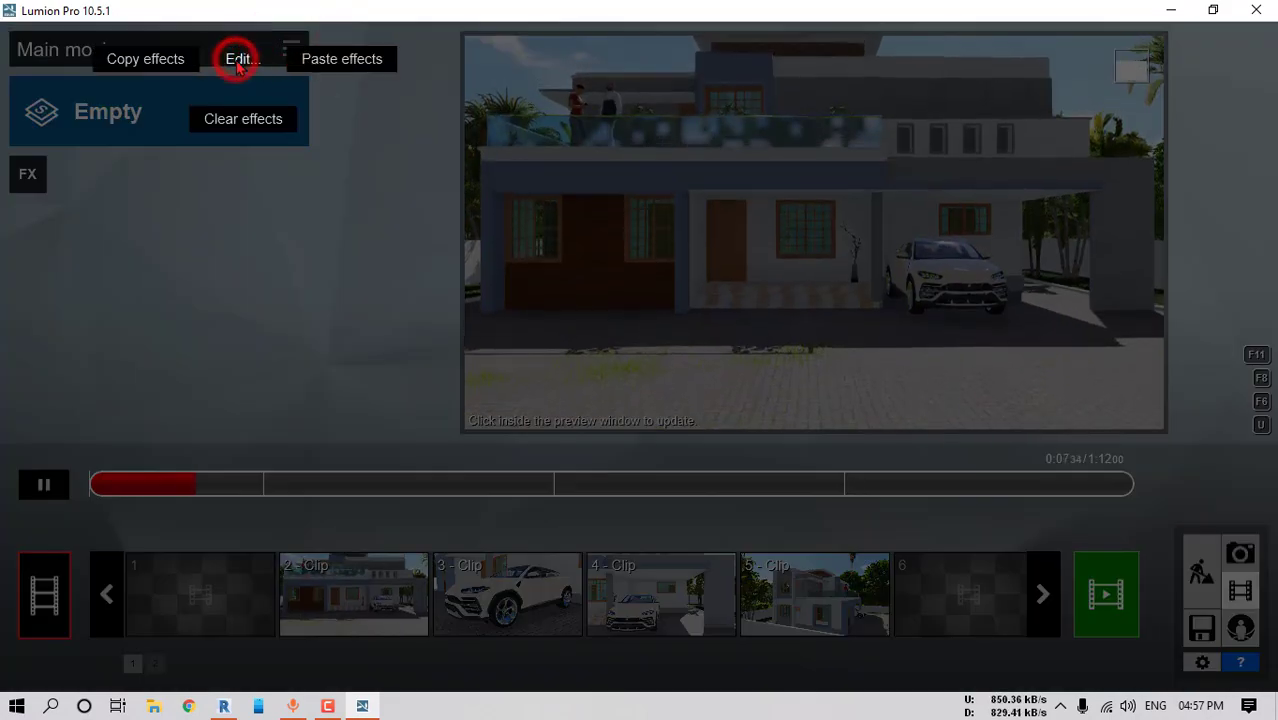
left_click(336, 55)
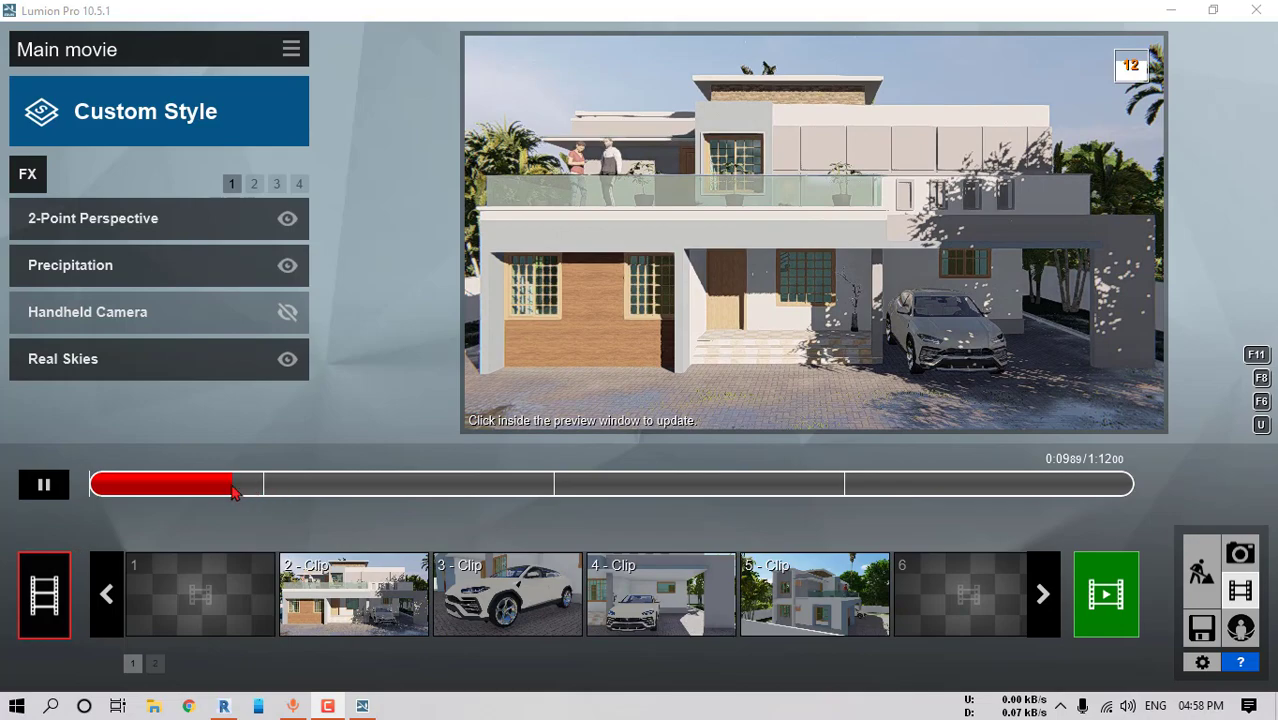
mouse_move(230, 486)
left_mouse_down()
mouse_move(117, 490)
mouse_move(253, 488)
left_mouse_up()
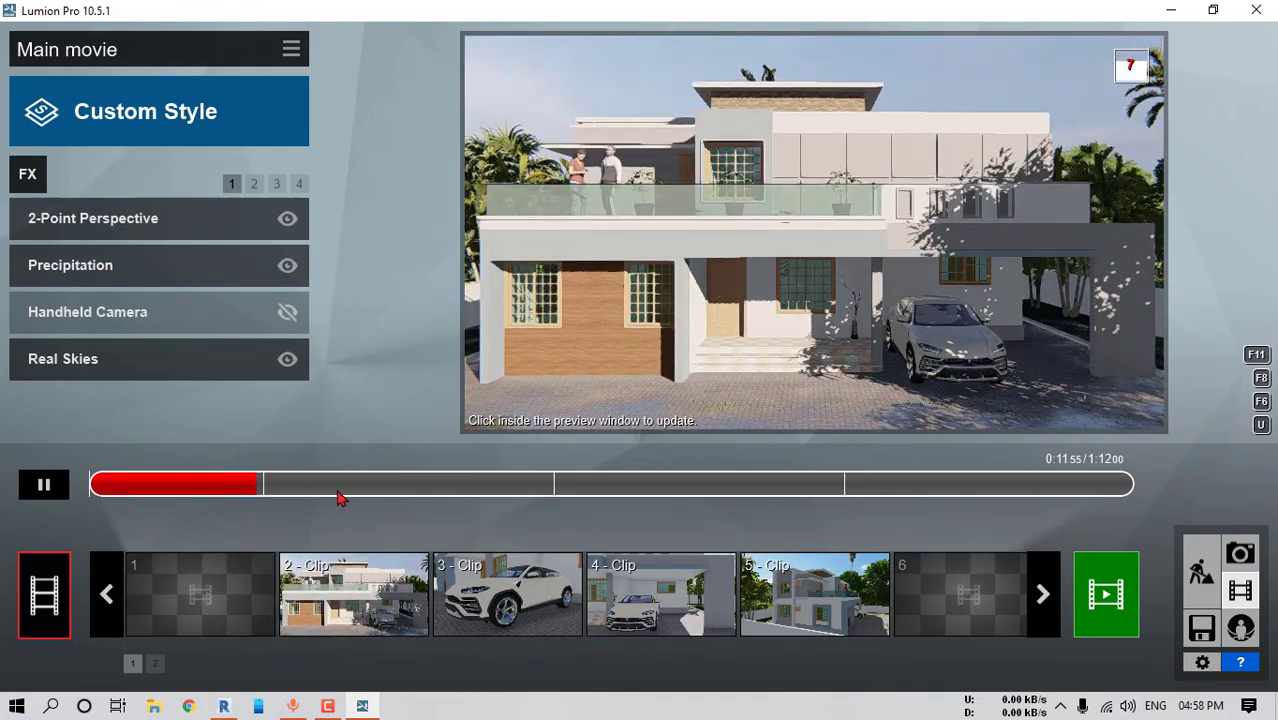
left_click_drag(337, 497, 1071, 490)
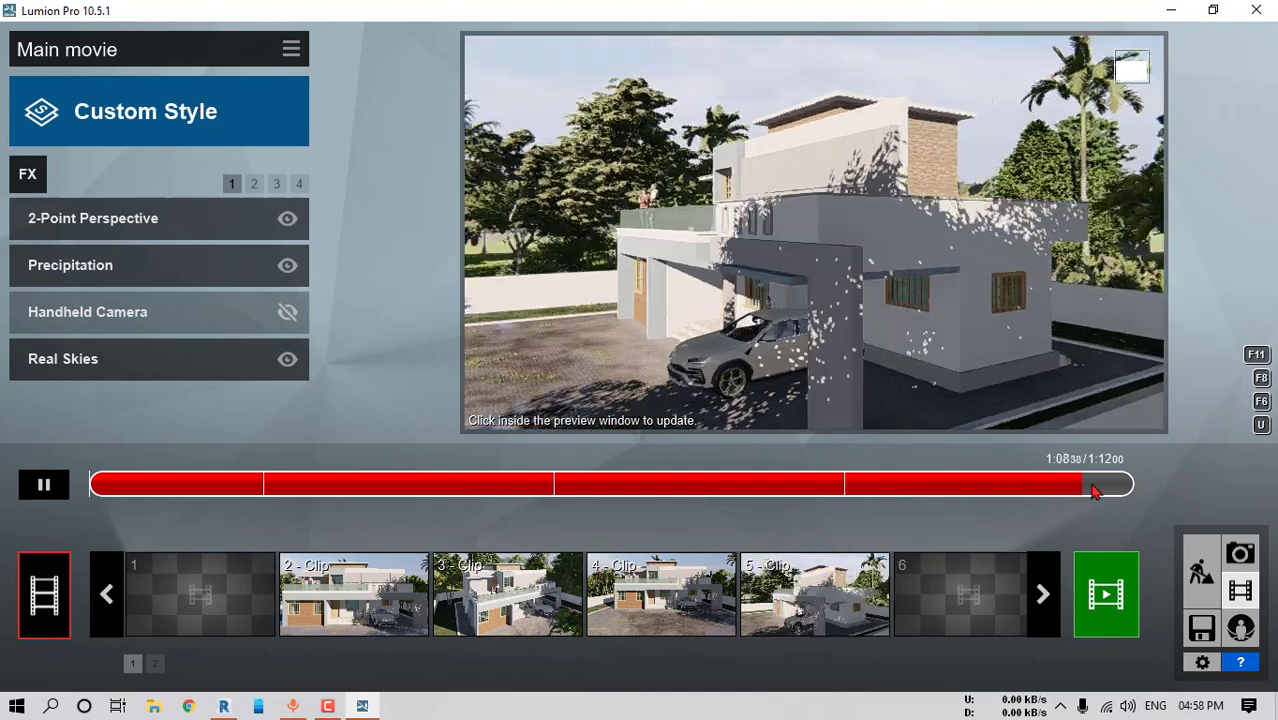